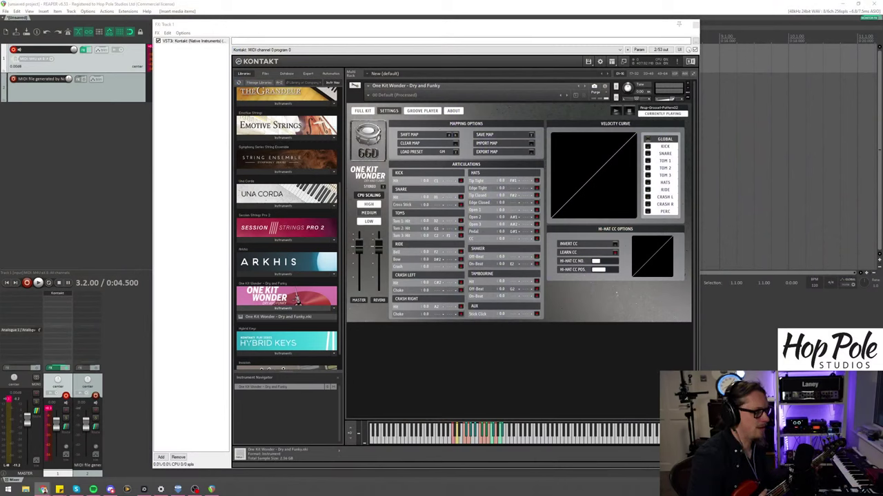
Step: Show the full One Kit Wonder drum kit and audition its snare, toms, kick, cymbals, hi-hat and percussion
click(364, 111)
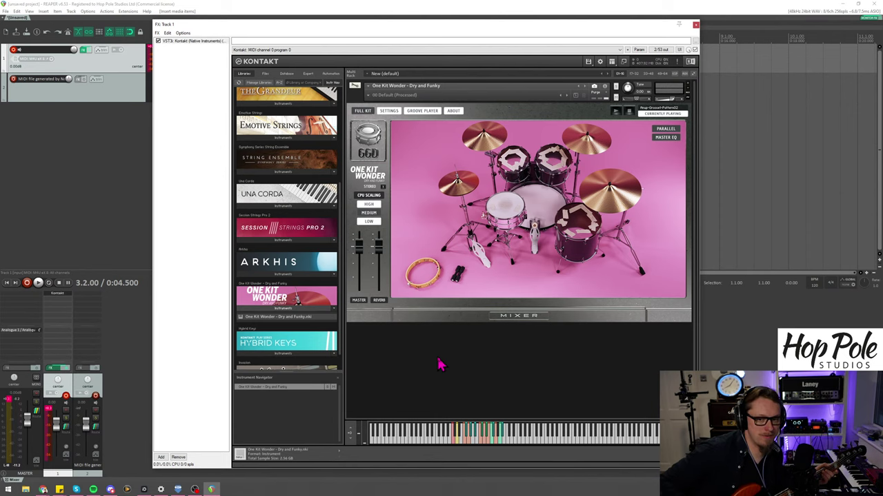
click(506, 215)
click(506, 215)
click(526, 162)
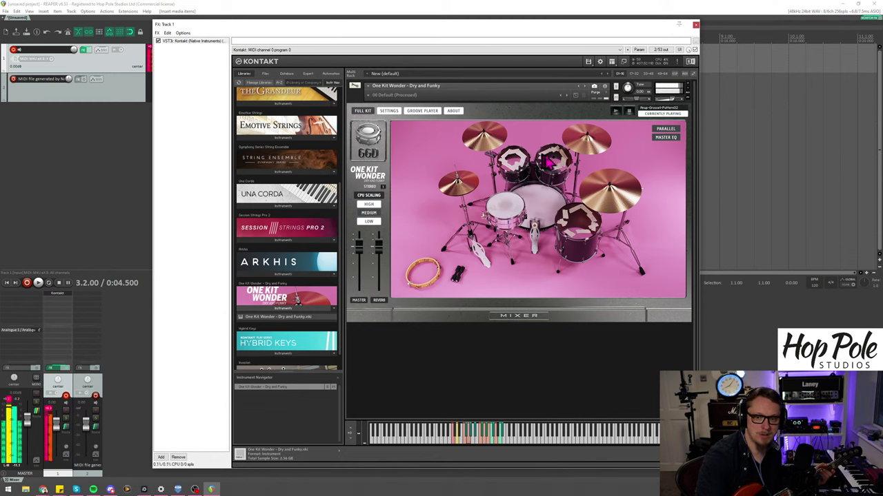
click(576, 220)
click(576, 220)
click(576, 207)
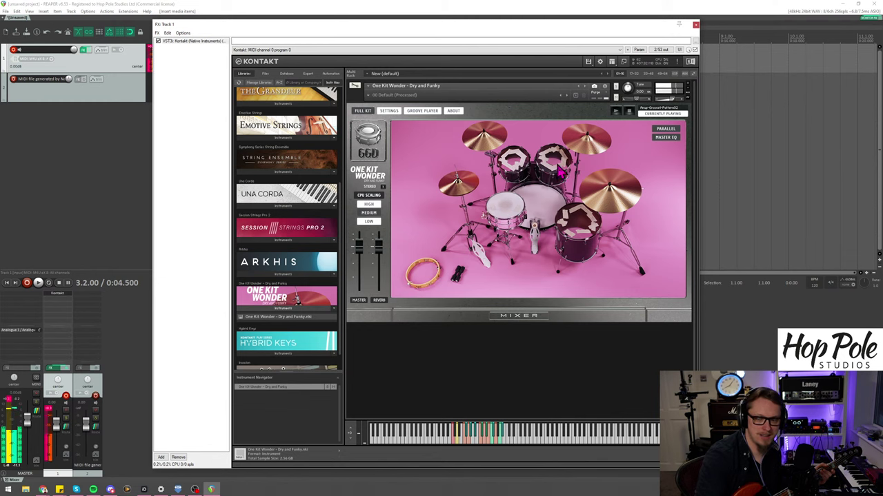
click(579, 231)
click(552, 221)
click(587, 162)
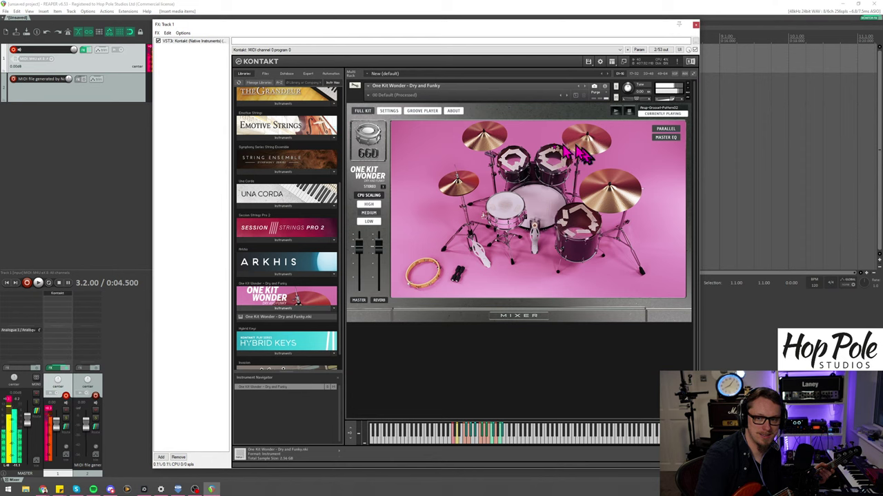
click(461, 182)
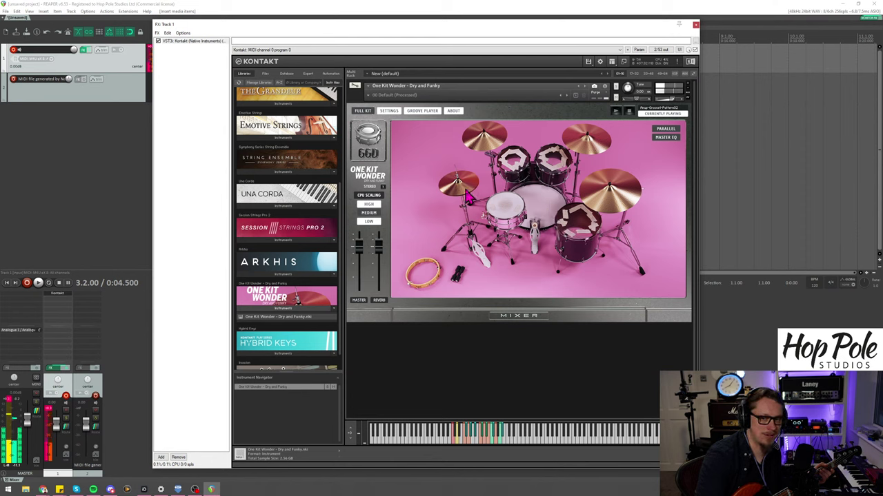
click(452, 283)
click(457, 276)
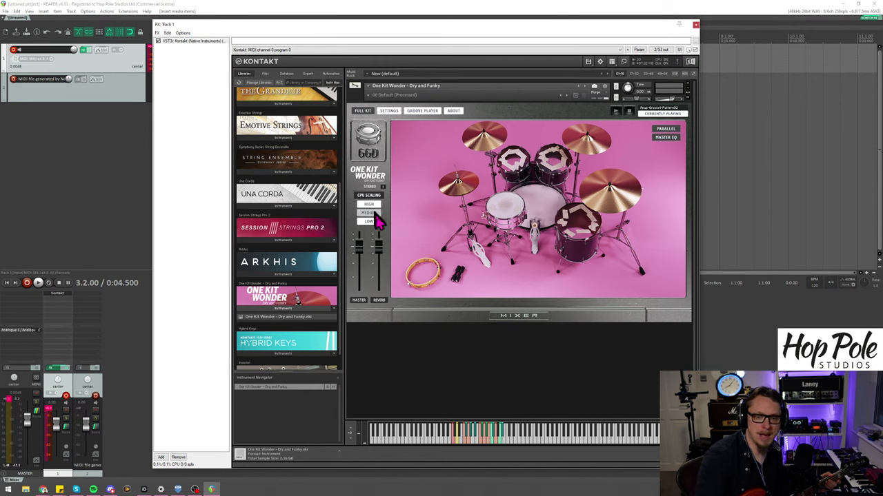
Step: Lower the kit's master and reverb levels slightly, and check the available mapping presets in its settings
drag(359, 246, 382, 258)
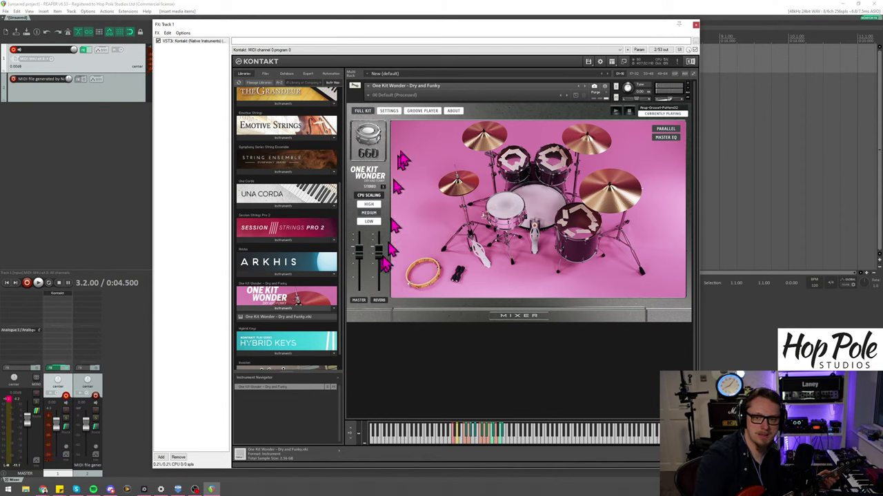
click(422, 111)
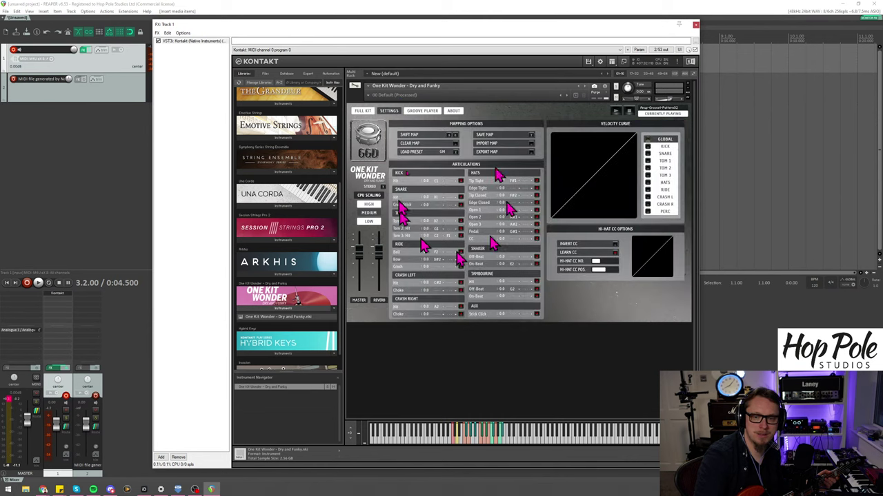
click(445, 152)
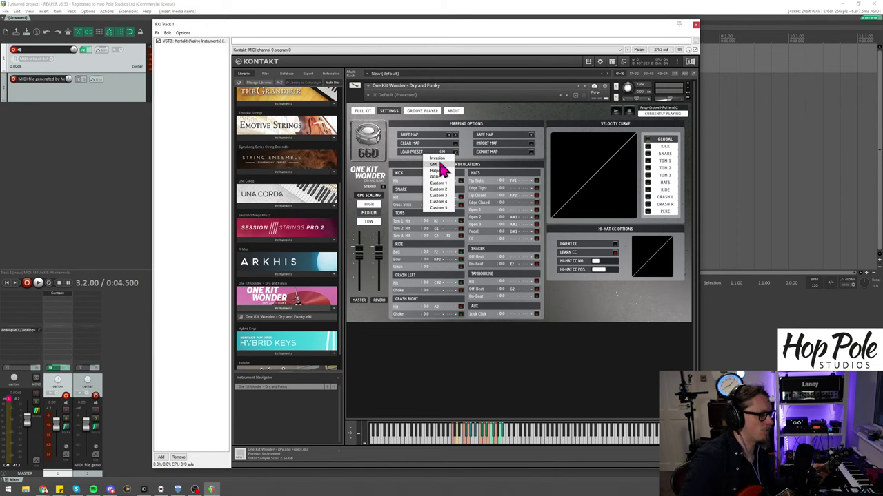
click(362, 112)
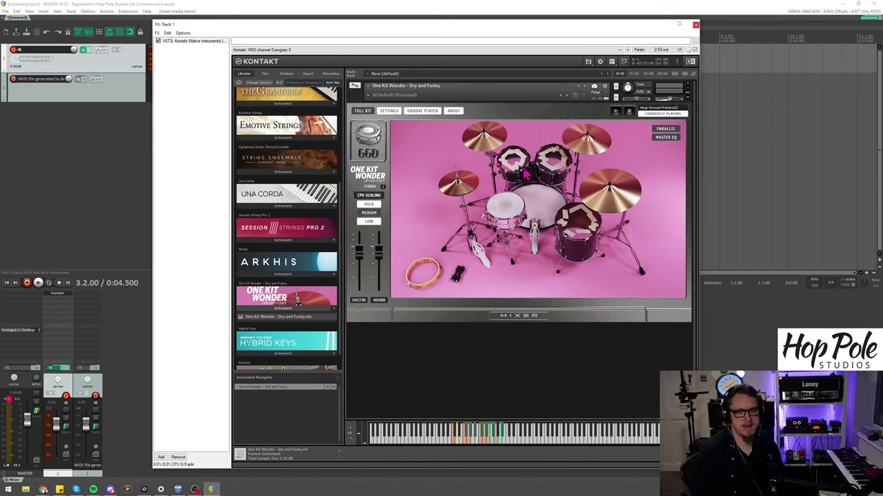
Step: Move the Kontakt window away from the track list and delete the second track, the one named after a MIDI file
click(173, 5)
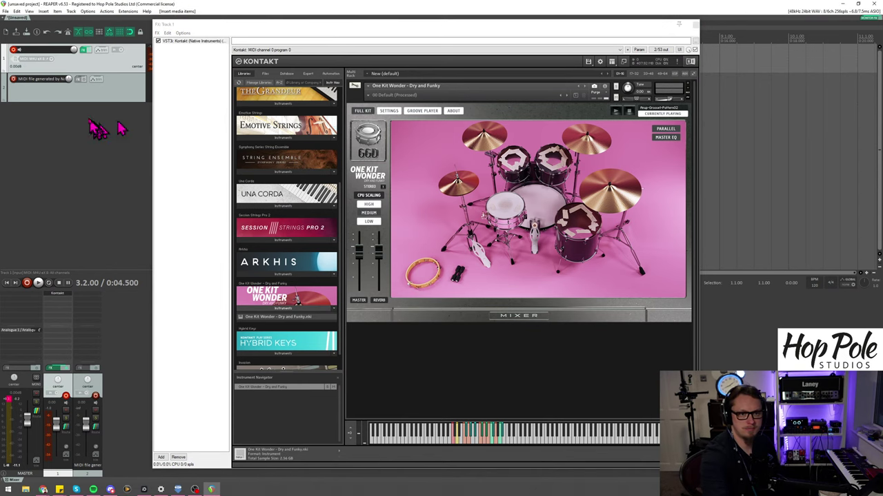
click(47, 98)
click(233, 34)
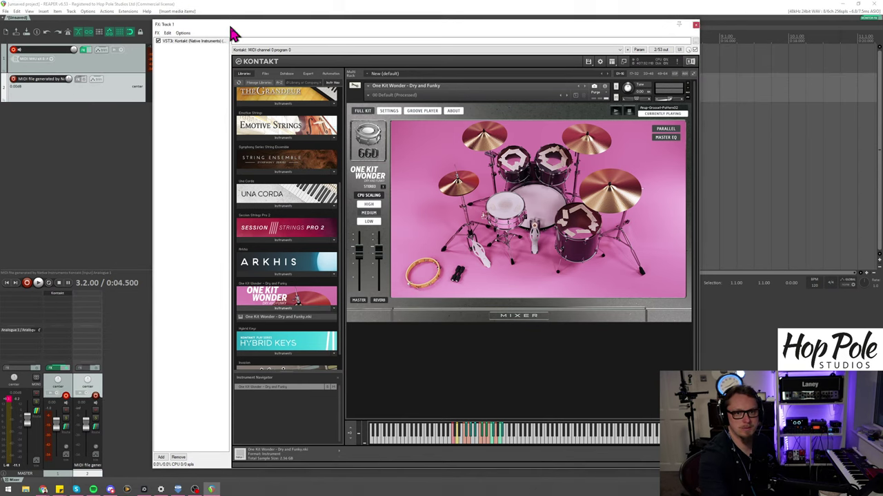
drag(233, 35, 318, 43)
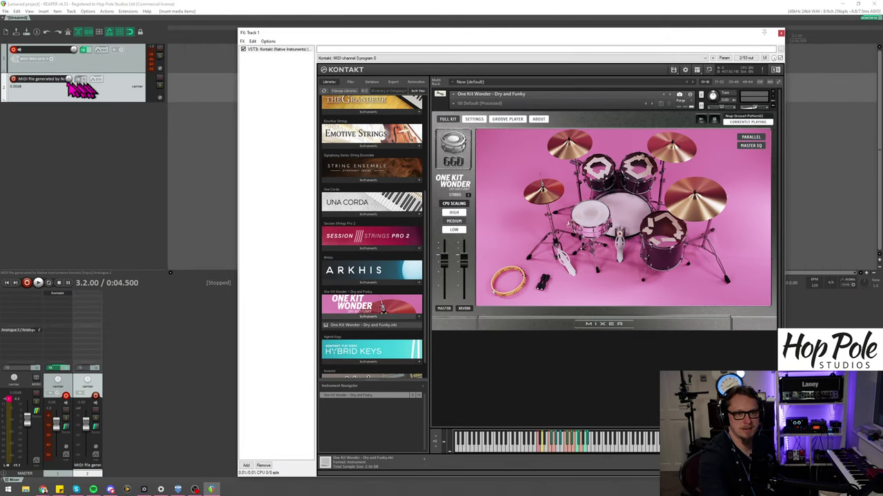
drag(66, 81, 60, 76)
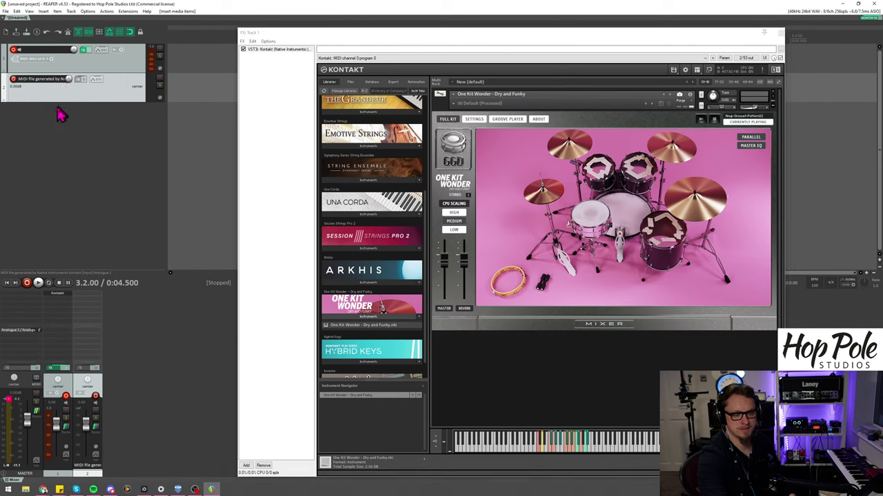
key(Delete)
click(422, 265)
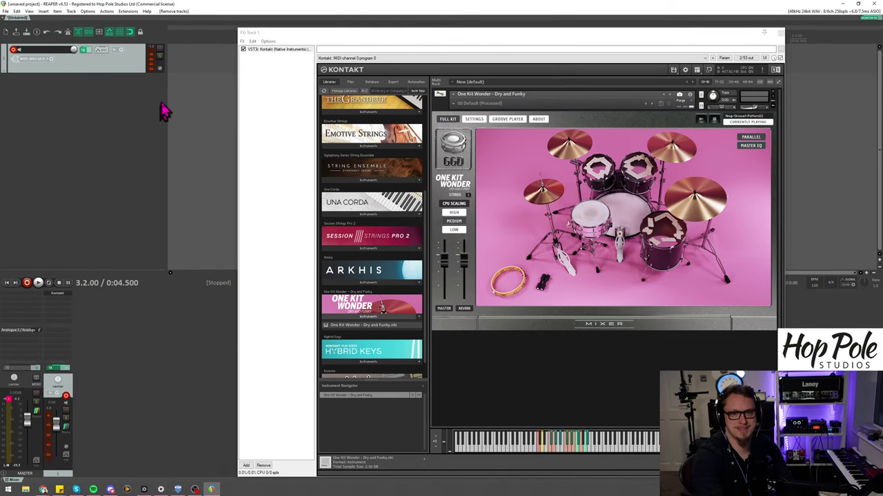
Step: Add a new track below the Kontakt track and rename the Kontakt track Drums
double_click(163, 112)
click(29, 49)
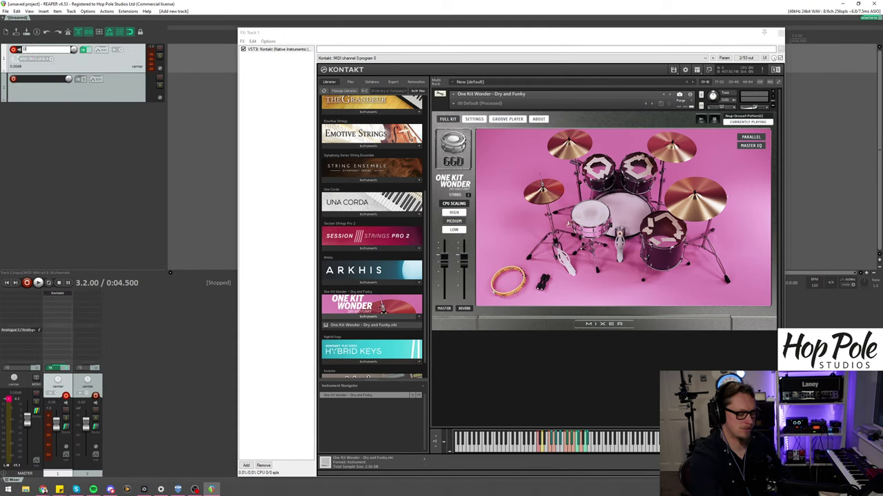
text(Drums)
key(Return)
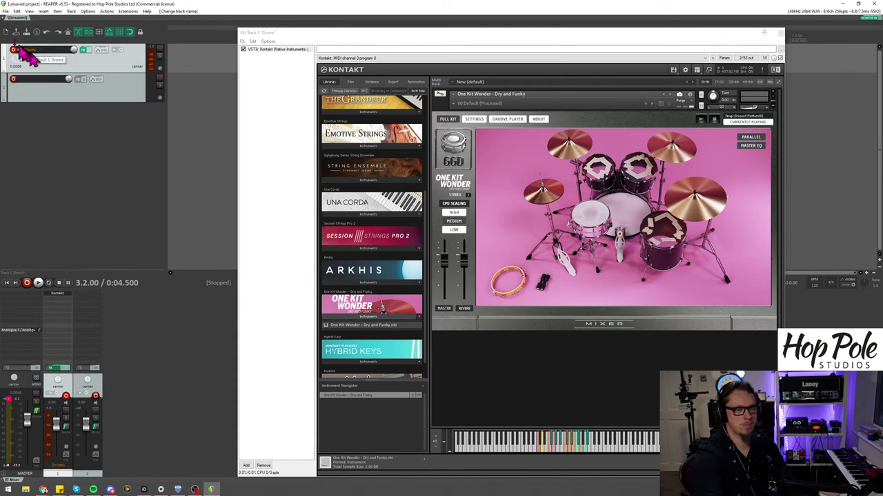
Step: Rename the second track Bass and arm it for recording with Analogue 1 as its input
double_click(48, 80)
text(Bass)
key(Return)
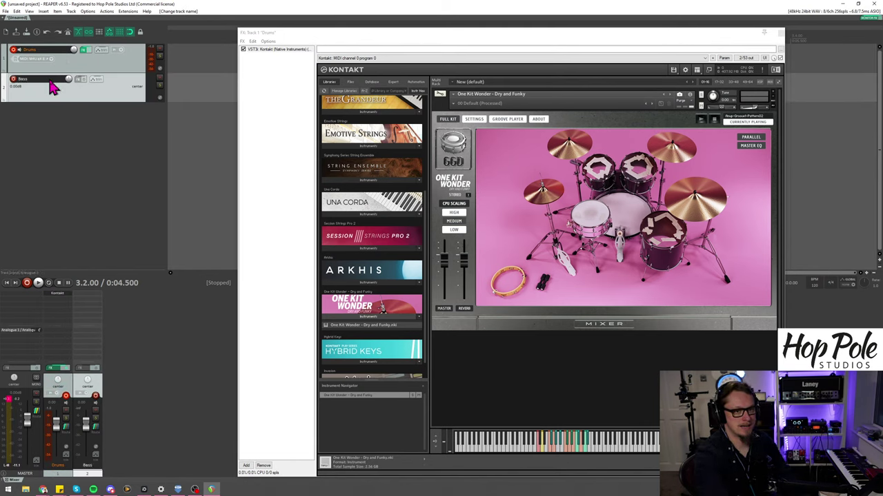
click(14, 80)
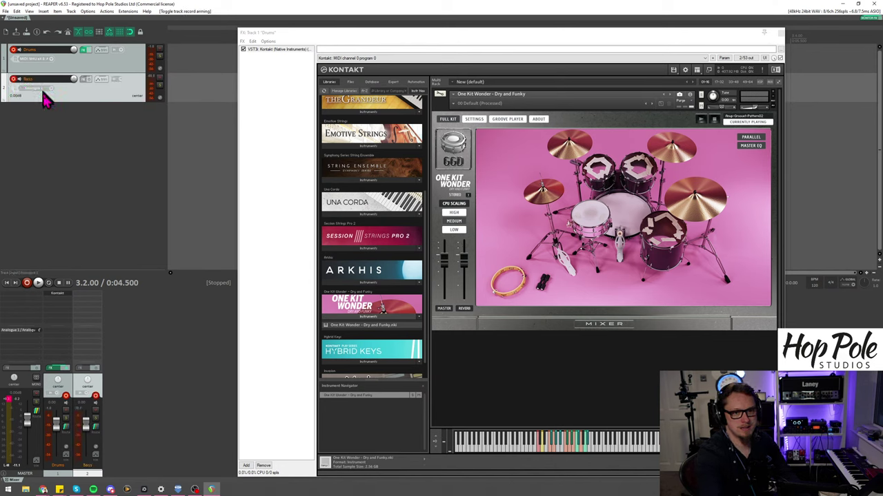
click(40, 89)
click(104, 96)
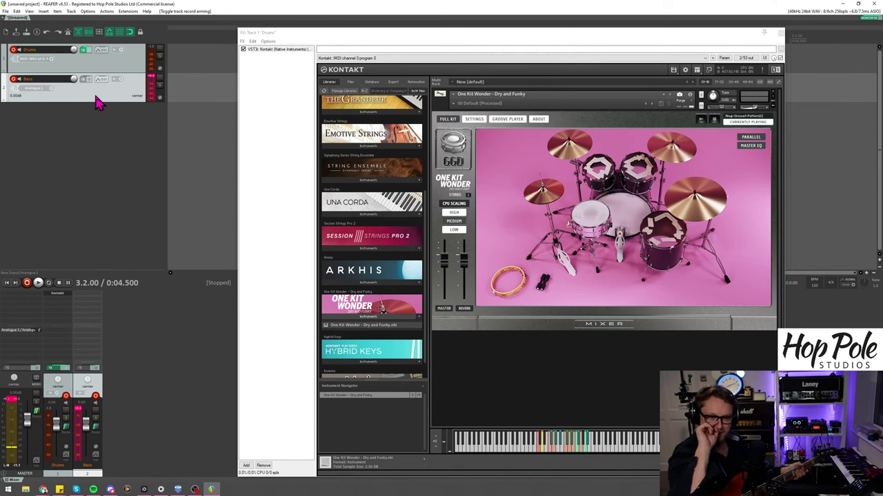
Step: Add the AmpliTube 5 plug-in to the Bass track and move its window clear of the Drums plug-in's title area
double_click(97, 304)
text(amp)
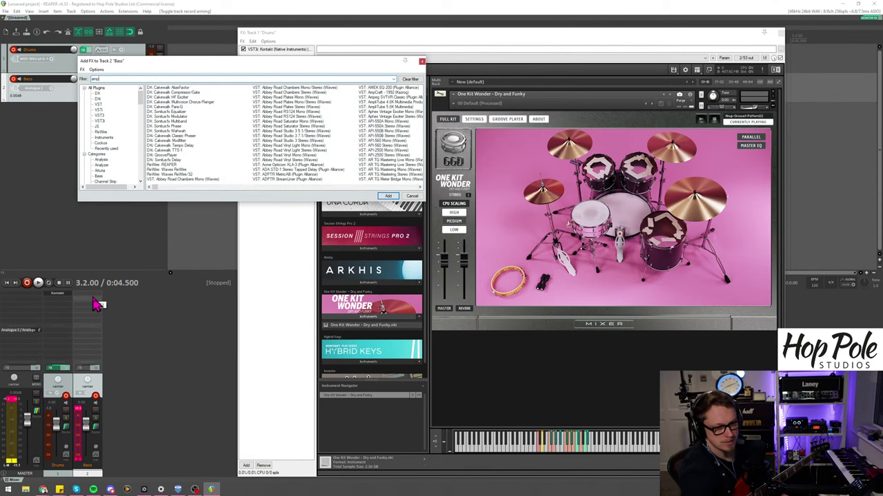
click(174, 103)
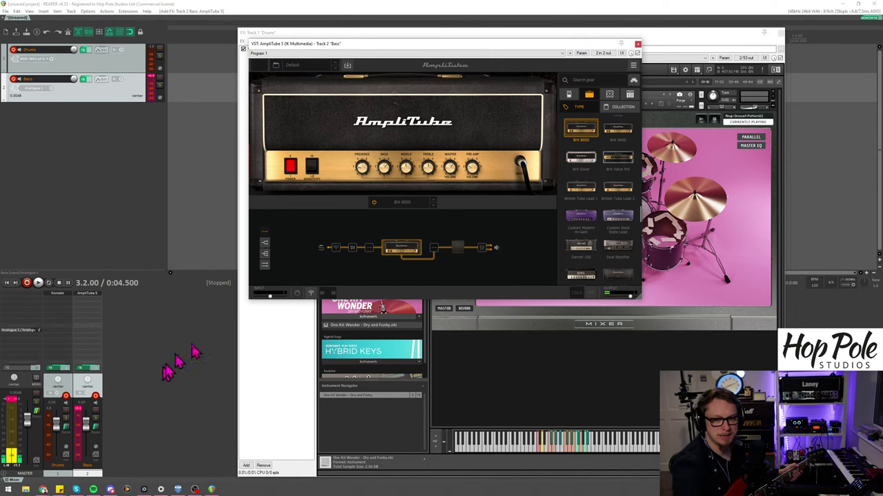
drag(381, 49, 317, 91)
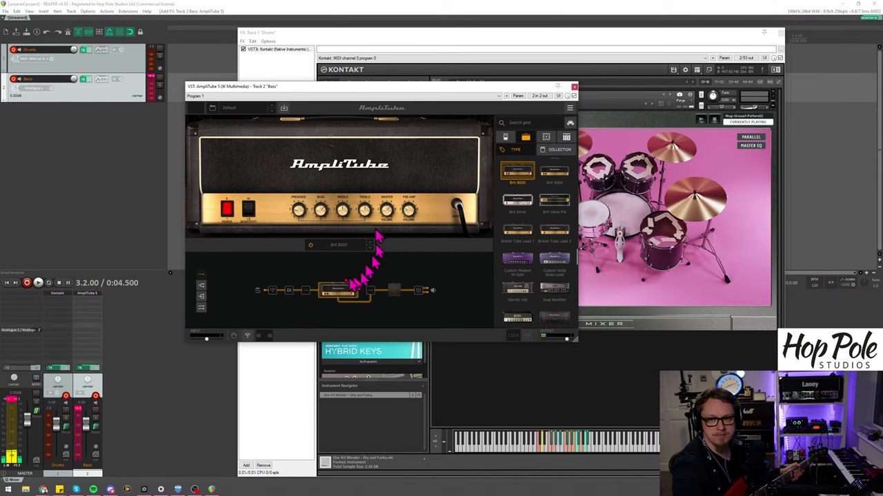
Step: Load the Clean SVX-CL preset from the AmpliTube SVX amps collection for the bass
click(233, 114)
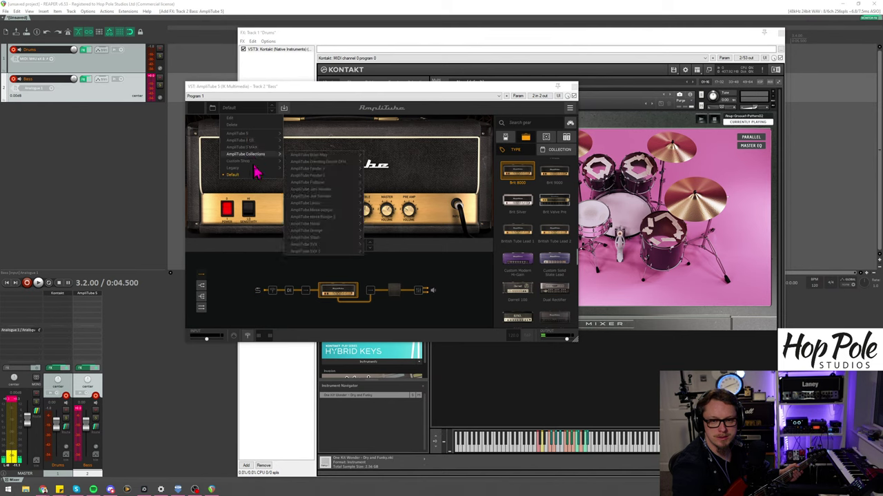
mouse_move(255, 164)
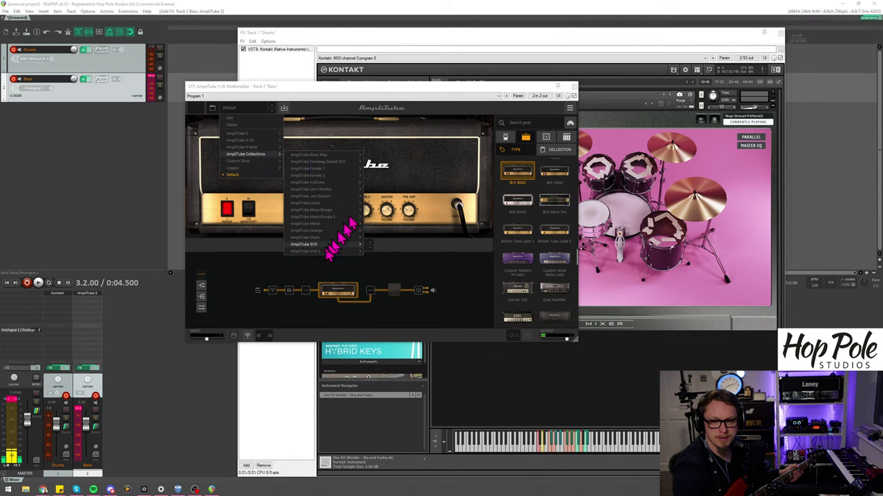
mouse_move(330, 252)
mouse_move(387, 253)
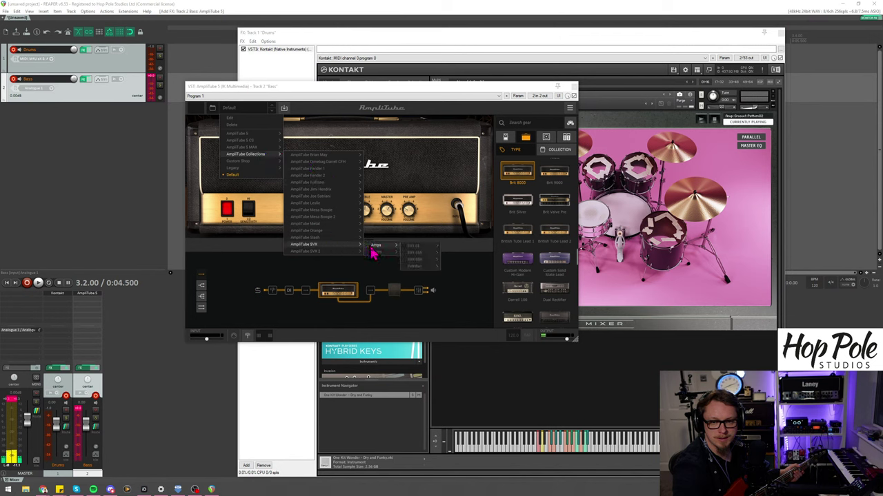
mouse_move(423, 251)
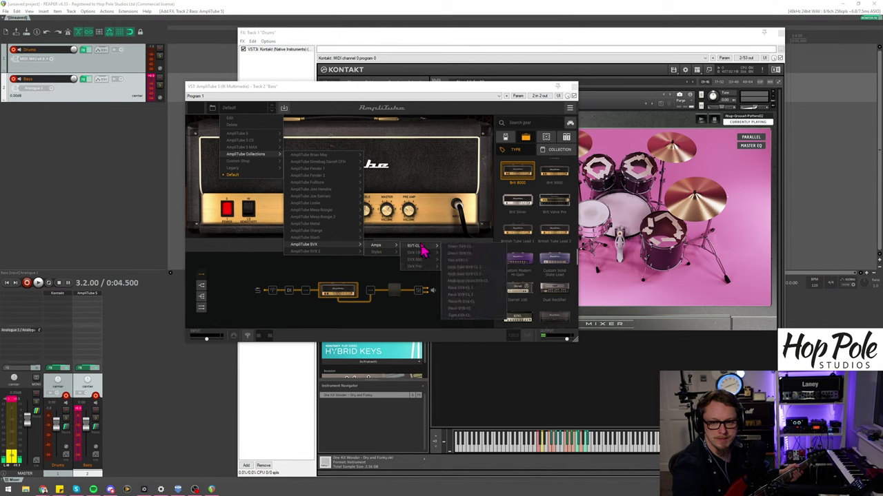
click(466, 253)
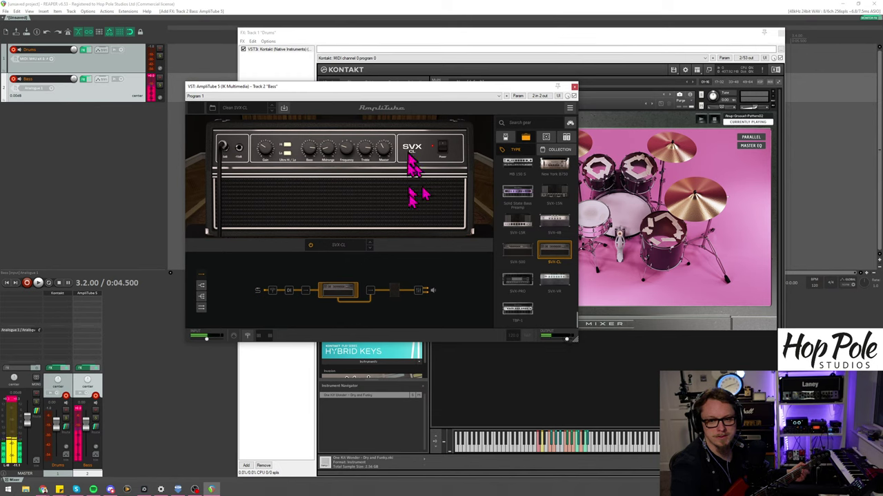
Step: Examine the SVX-CL amp, its cabinet mixer, the cabinet with its microphones, and the pedal list
mouse_move(388, 153)
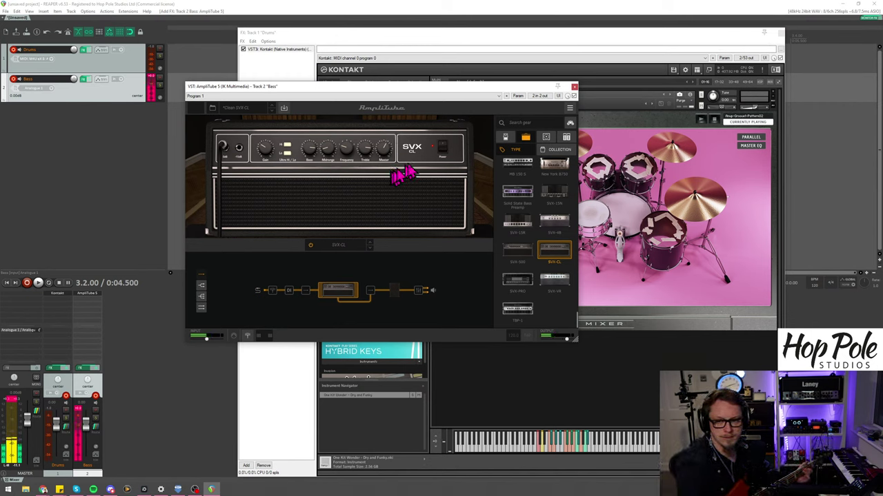
click(420, 290)
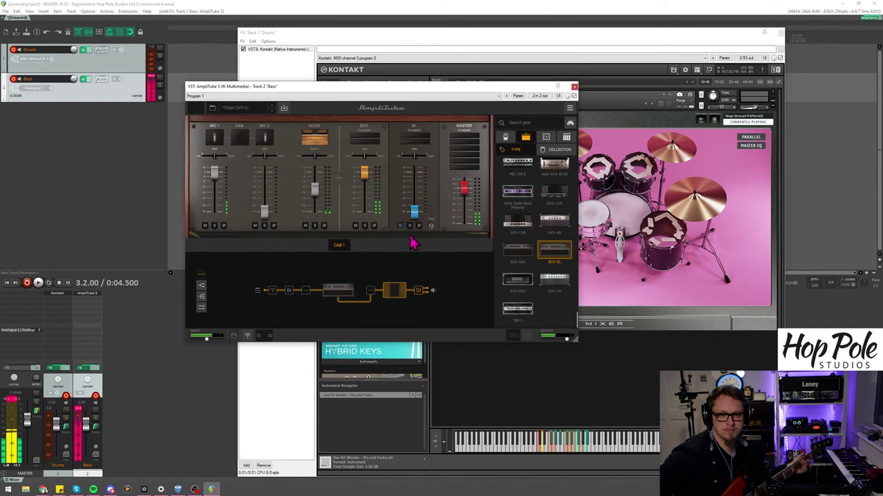
click(394, 291)
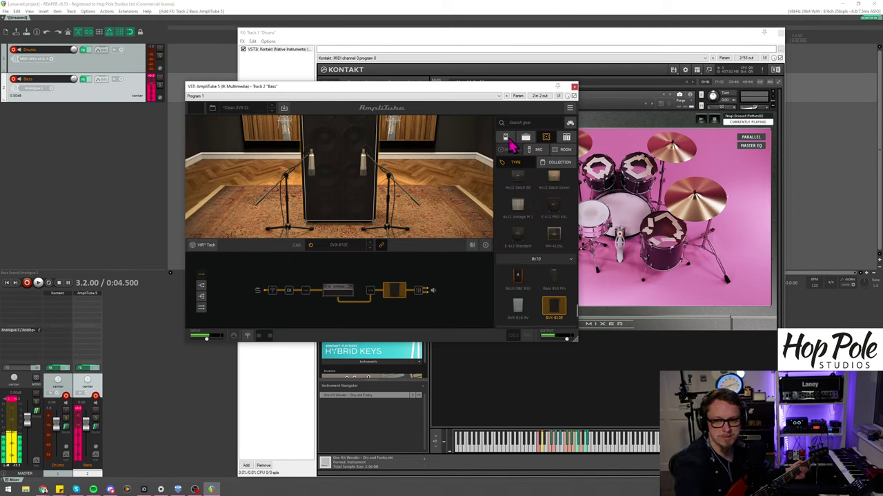
click(508, 138)
Step: Unmute the DI channel in the cabinet mixer and set its level to -12 dB
click(422, 290)
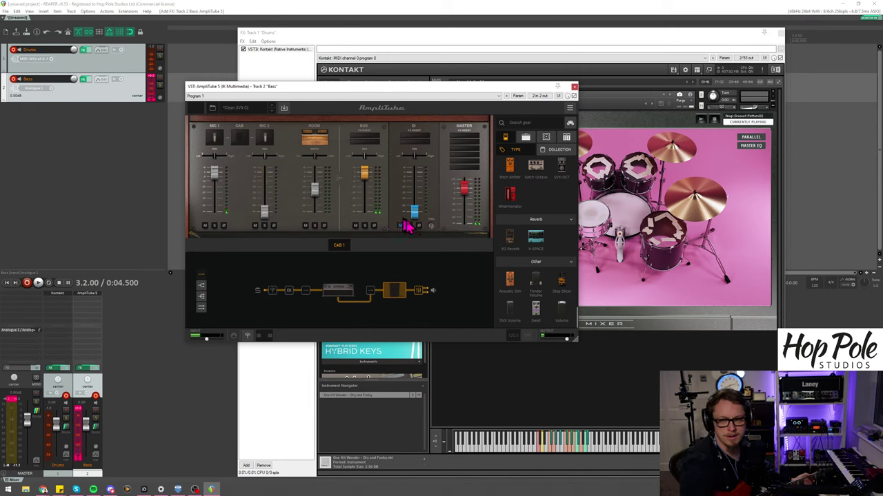
drag(415, 211, 422, 178)
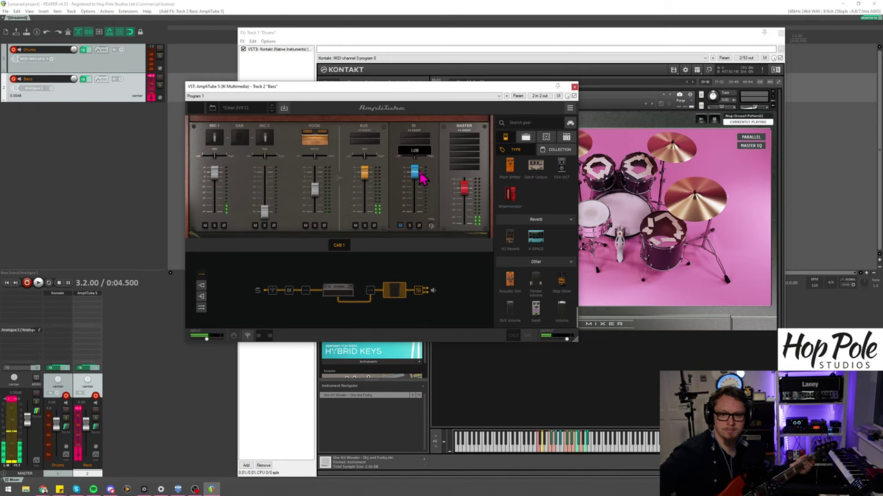
click(402, 226)
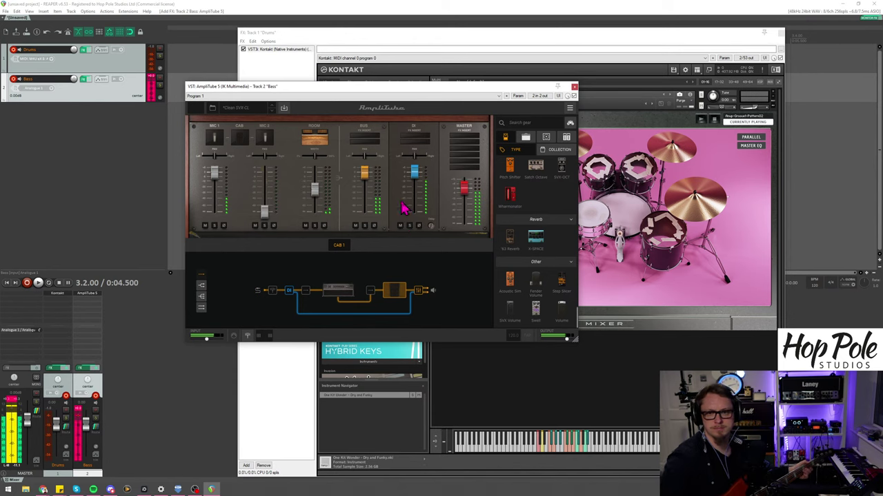
drag(414, 172, 420, 190)
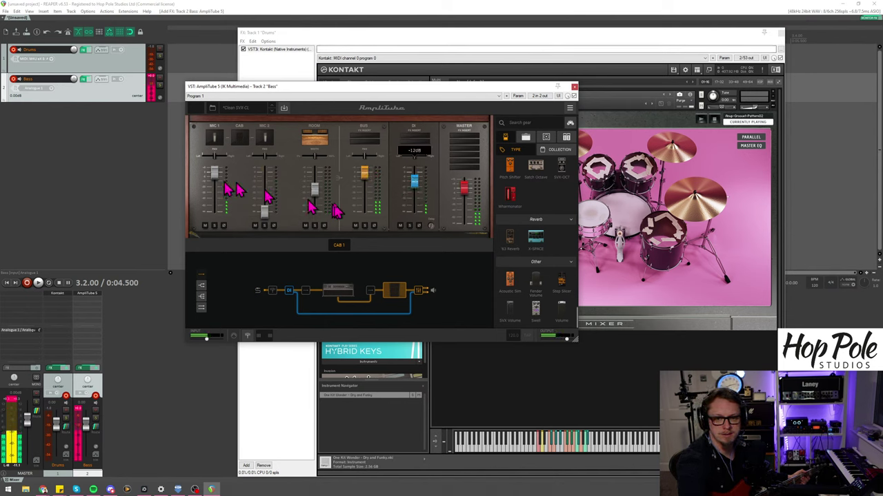
Step: Return to the SVX-CL amp and power on the UltraTuner at the start of the AmpliTube signal chain
click(335, 292)
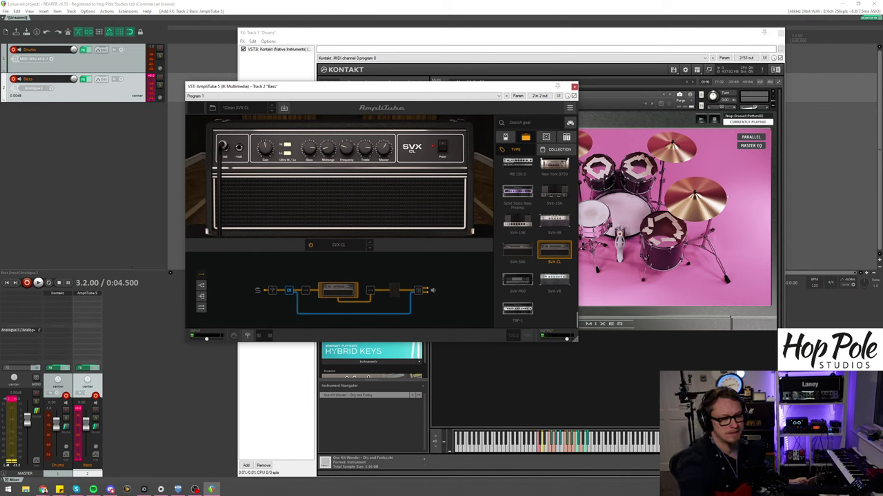
click(43, 489)
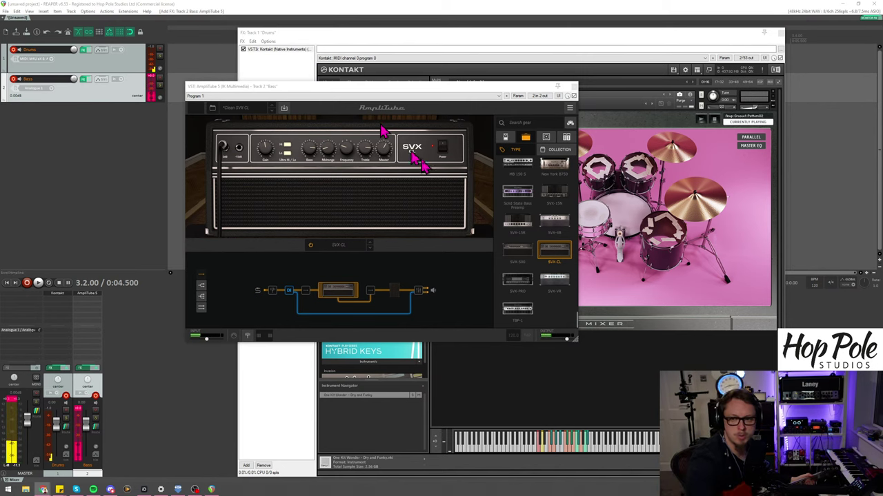
click(444, 150)
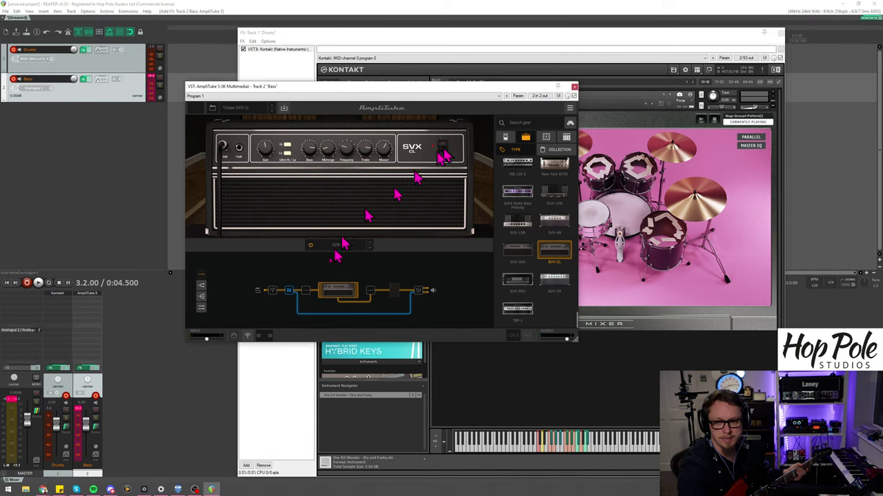
click(273, 290)
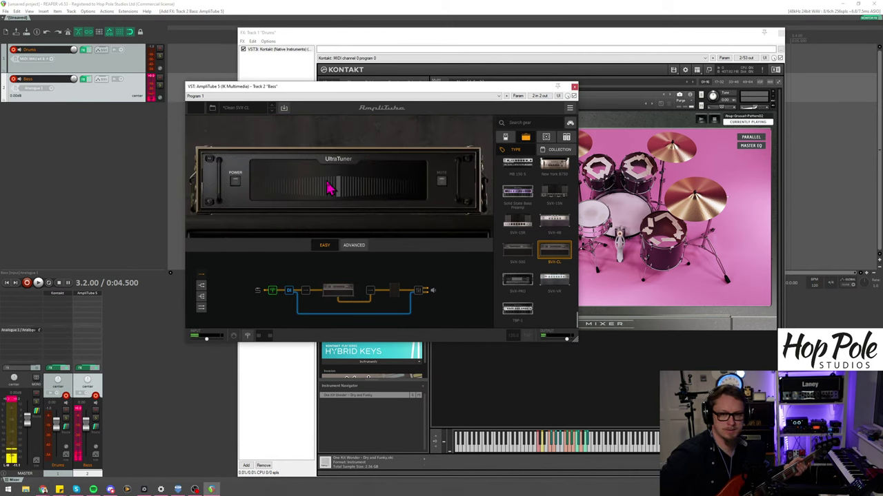
click(236, 182)
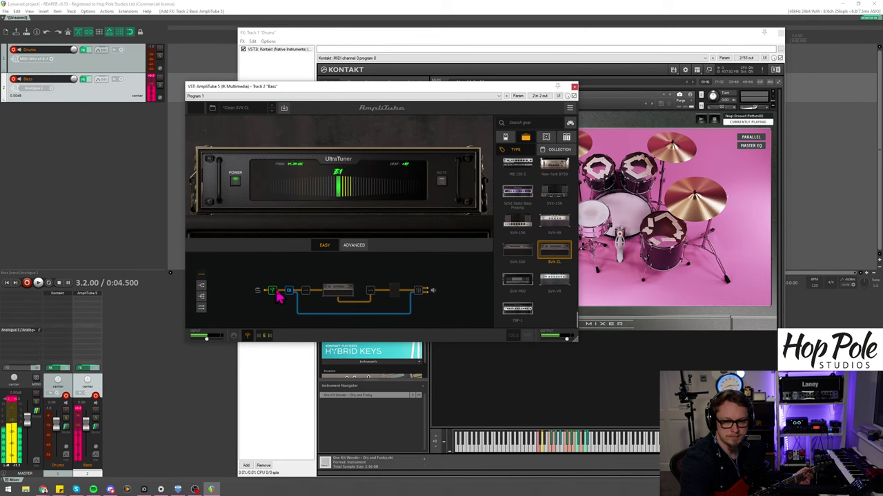
Step: Lower the DI channel to -16 dB in the cabinet mixer and toggle its mute to compare the sound
click(403, 293)
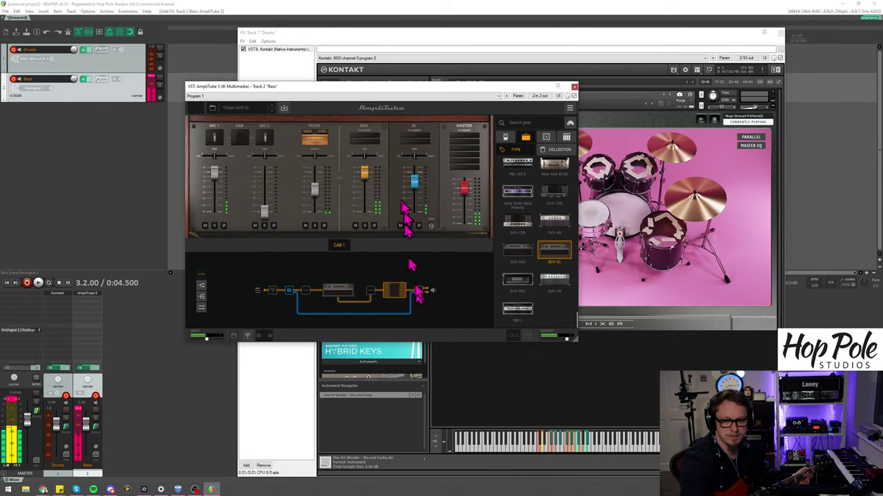
drag(415, 181, 415, 186)
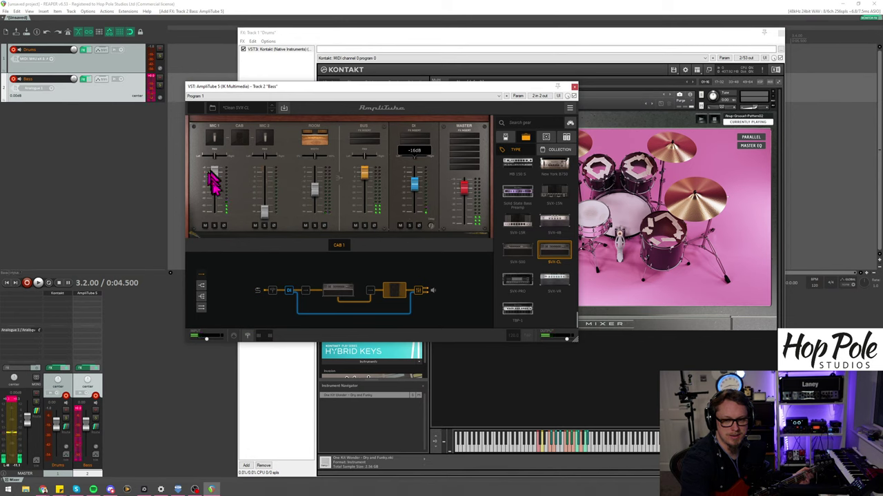
click(399, 229)
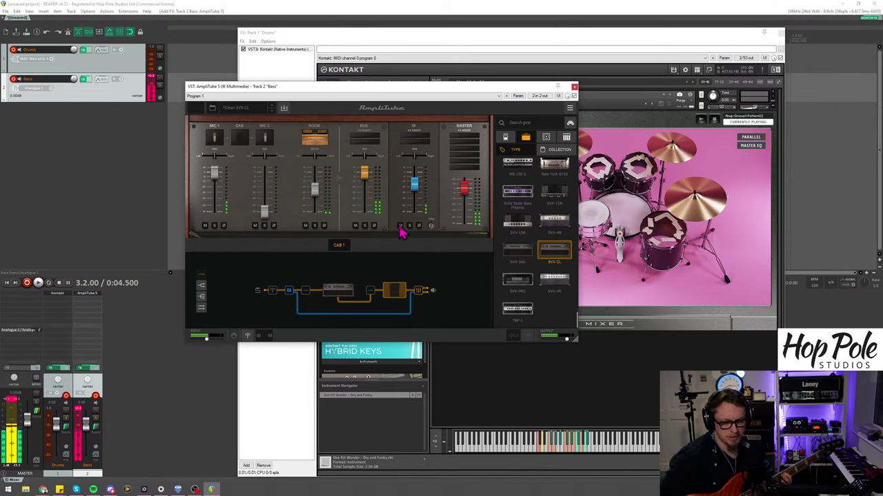
Step: Check the Bass and Midrange controls on the SVX-CL amp
click(339, 291)
drag(311, 168, 336, 164)
mouse_move(334, 144)
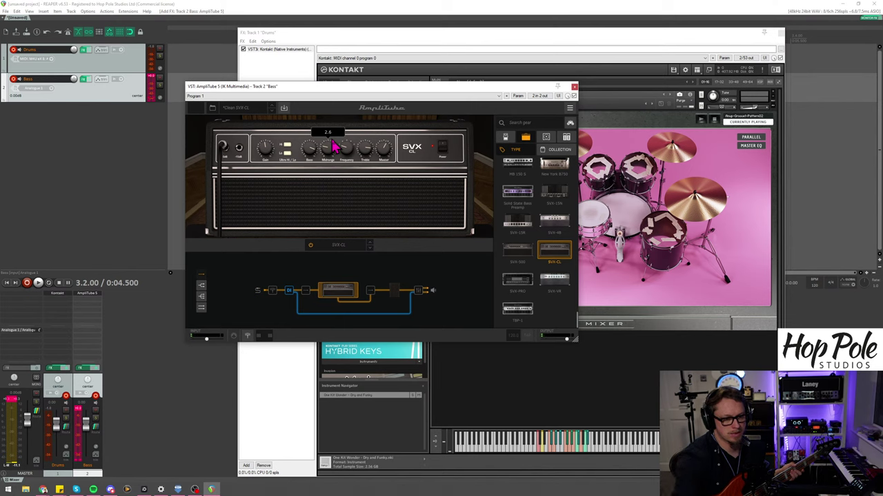
click(43, 489)
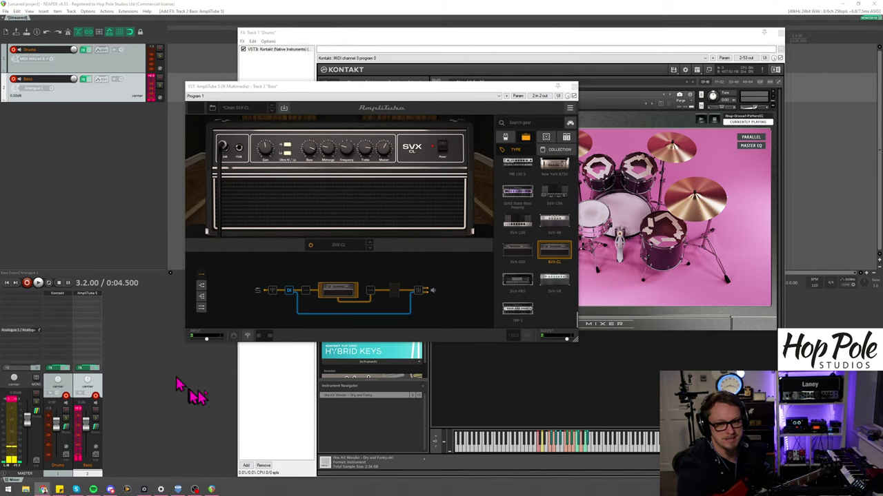
Step: Add the VST3 version of Slate Digital's Virtual Mix Rack to the Bass track after AmpliTube 5
double_click(85, 307)
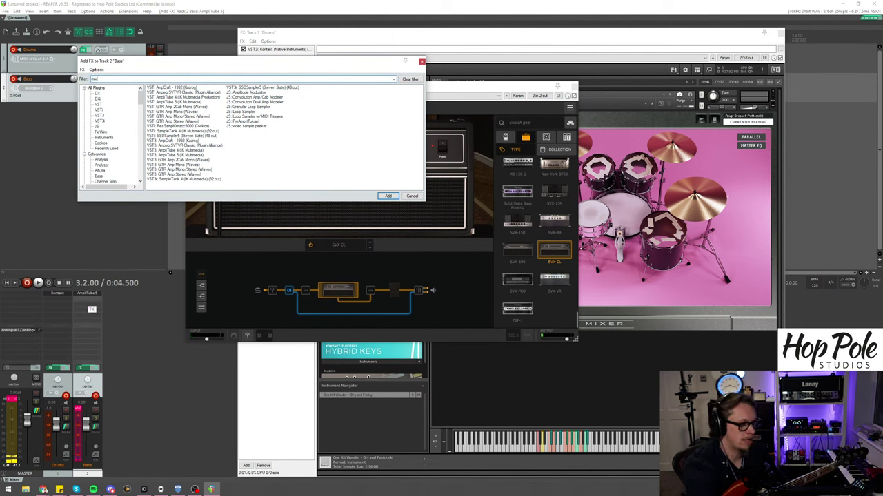
text(mix)
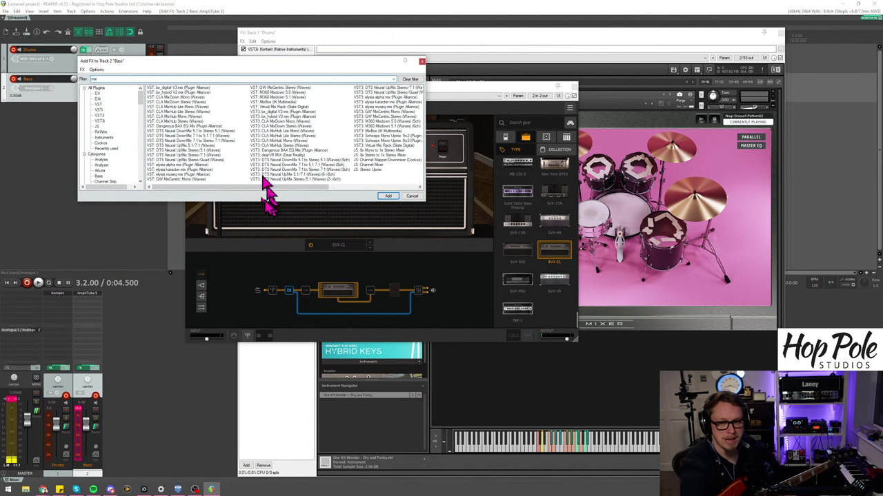
click(364, 145)
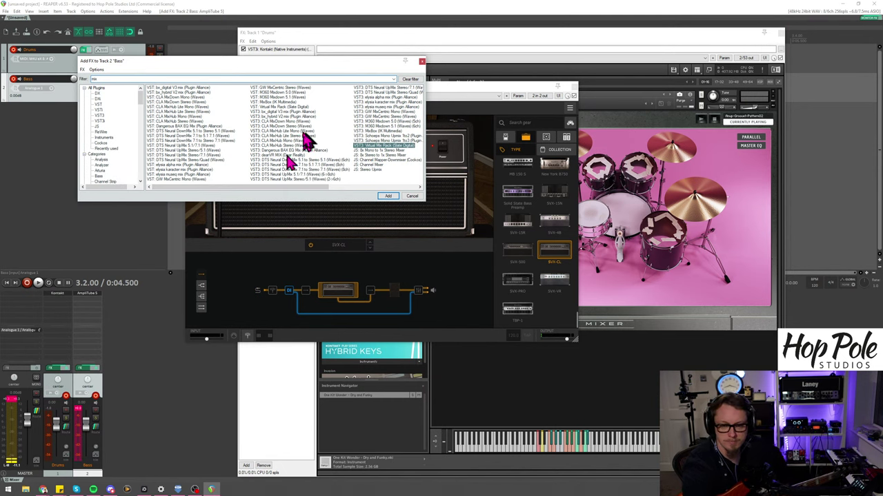
key(Return)
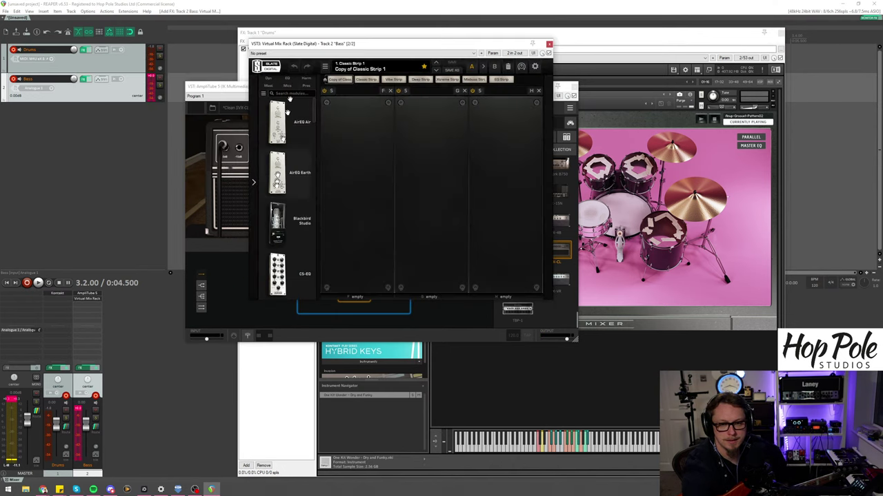
Step: Load the FG-2A compressor module into the rack and adjust its Gain
scroll(291, 207, down, 10)
scroll(289, 211, up, 8)
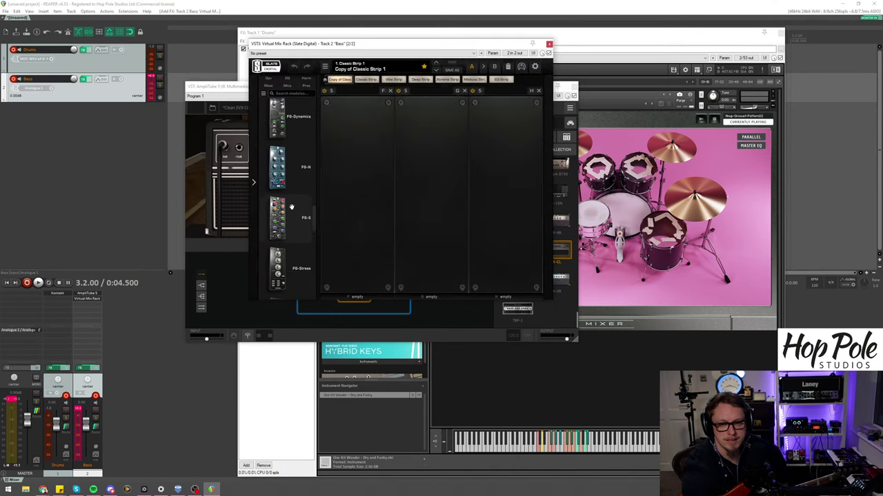
drag(287, 217, 409, 199)
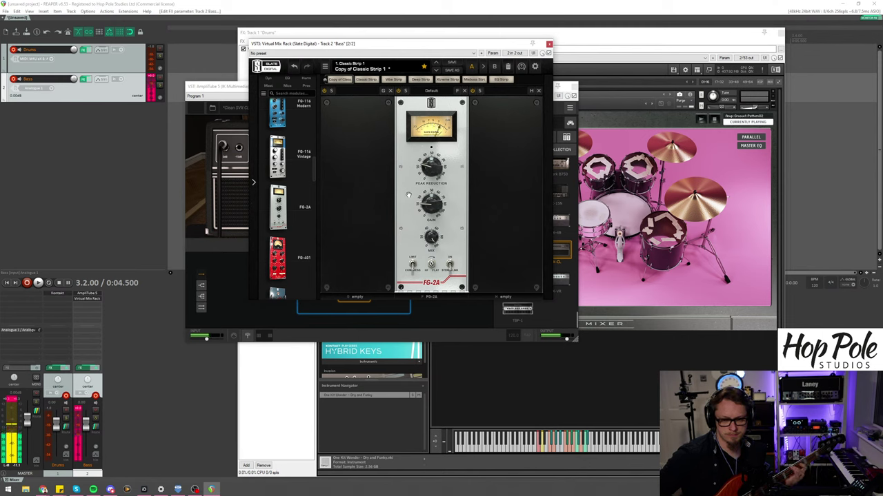
mouse_move(428, 212)
drag(428, 213, 434, 201)
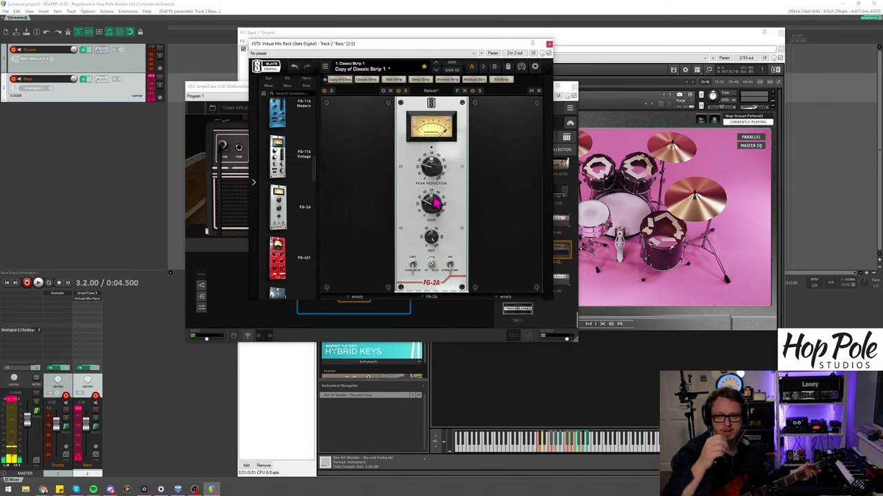
Step: Load the CS-Lift module directly after the FG-2A and raise its Low Lift slightly with the Punchy character
scroll(299, 240, down, 1)
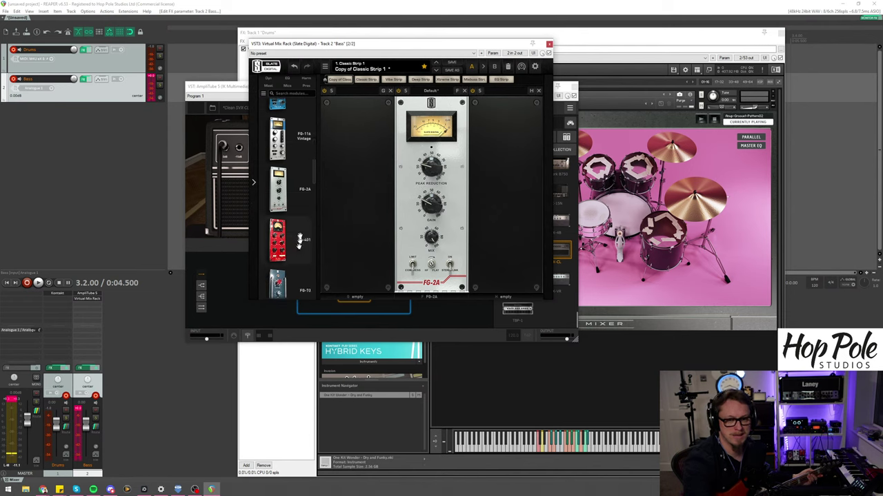
scroll(299, 240, down, 3)
scroll(300, 228, up, 7)
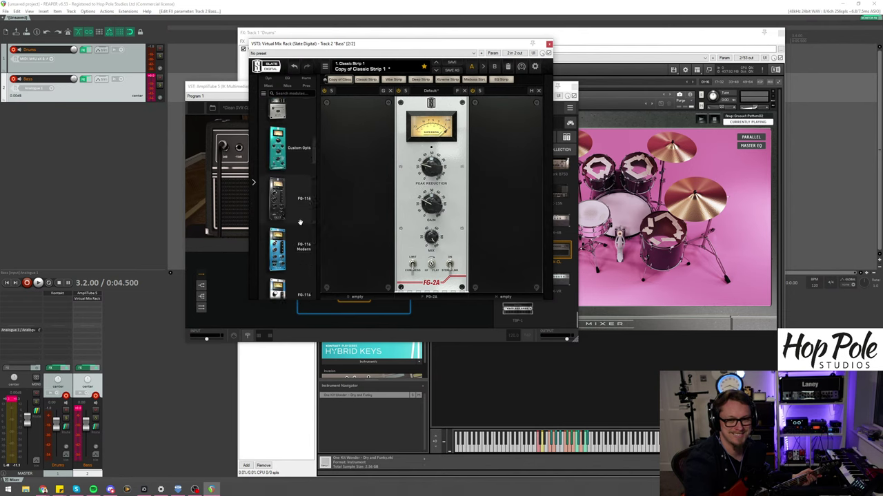
scroll(299, 222, up, 10)
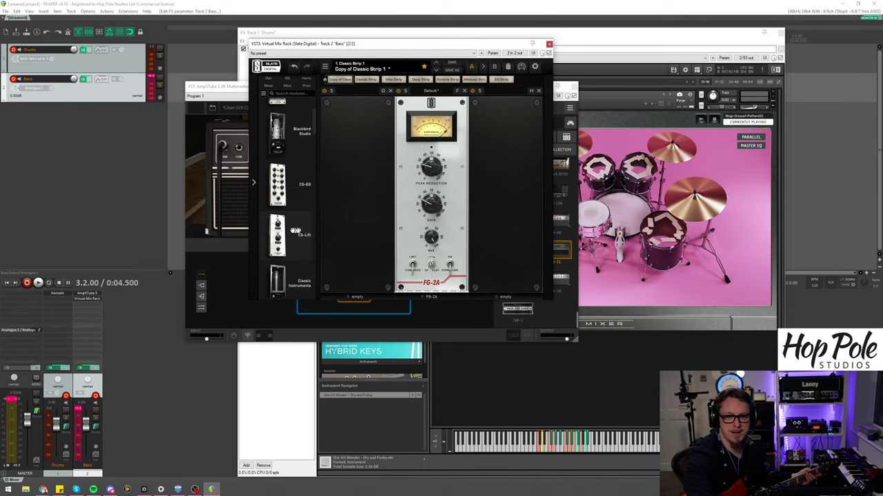
drag(295, 231, 413, 200)
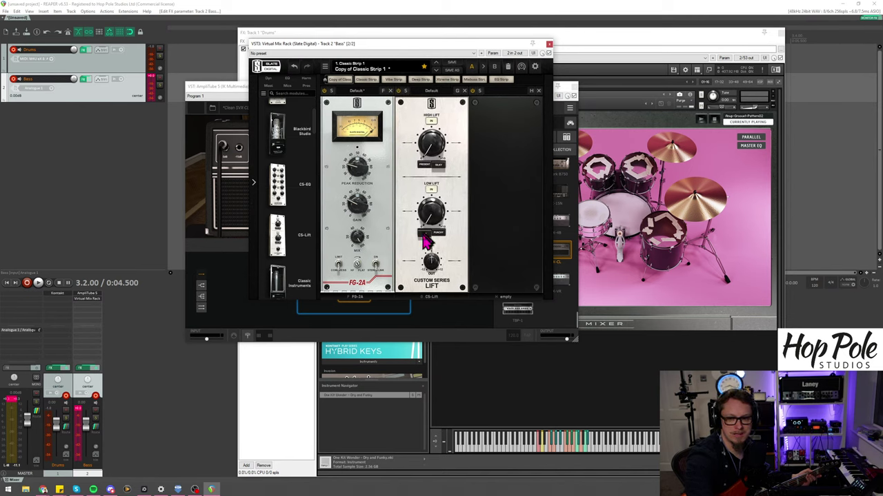
scroll(429, 225, down, 3)
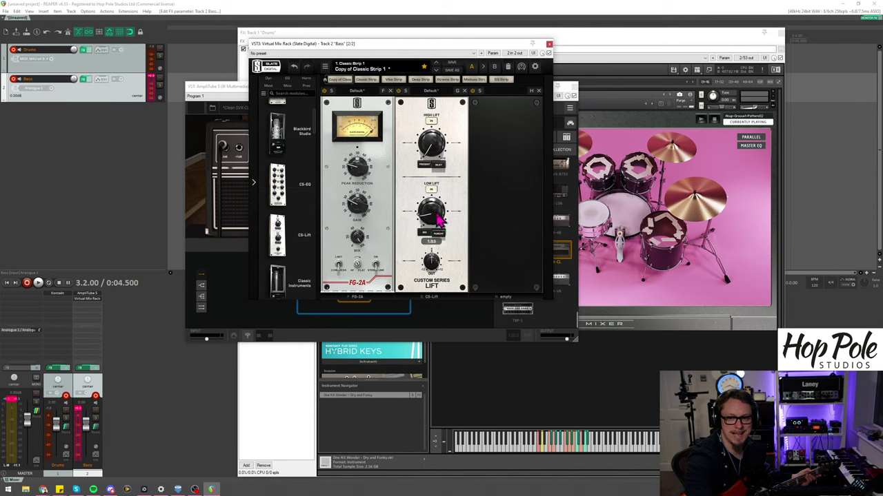
scroll(440, 220, up, 2)
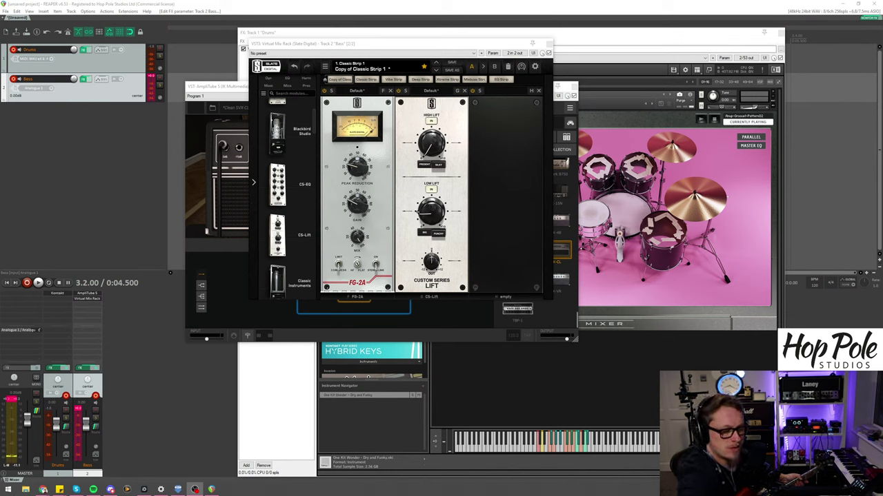
Step: Check the plug-ins in the monitoring FX chain and close its window
click(867, 18)
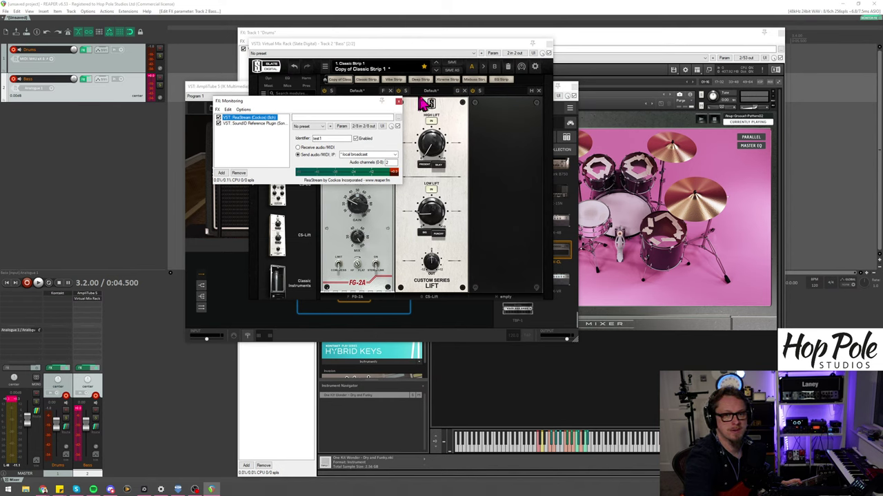
click(397, 102)
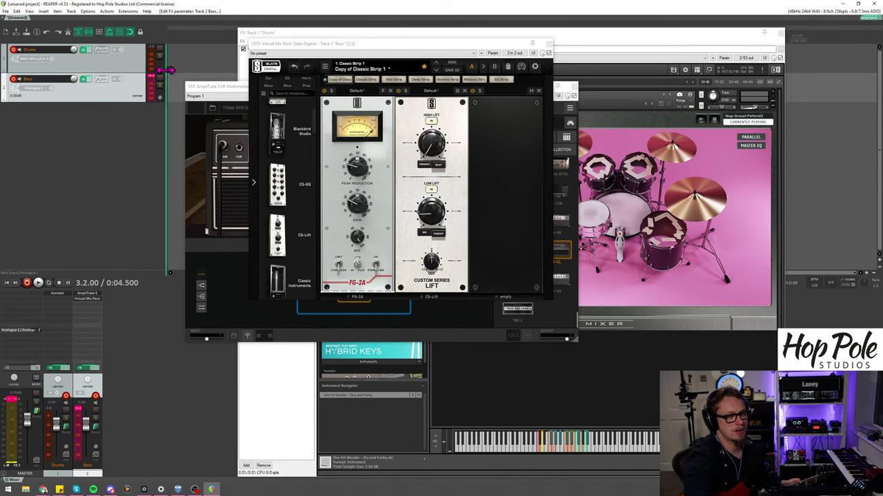
Step: Move the Virtual Mix Rack window lower and turn up the CS-Lift module's Low Lift
drag(403, 49, 317, 107)
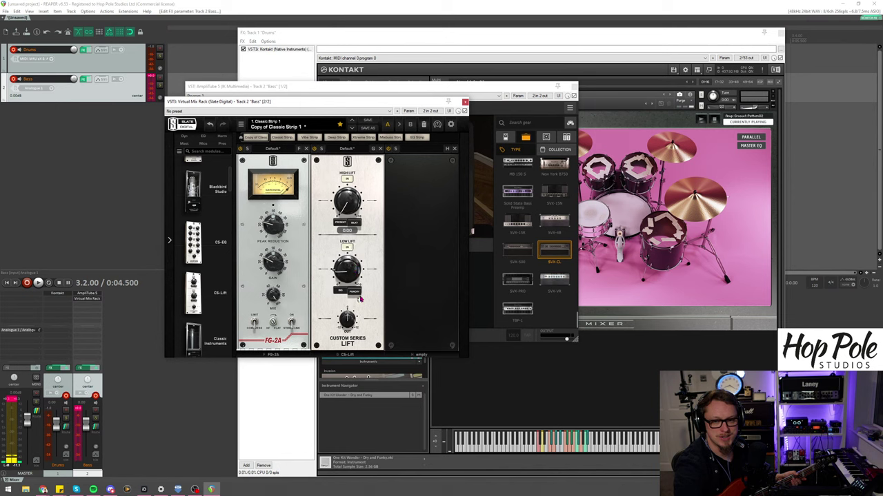
mouse_move(352, 274)
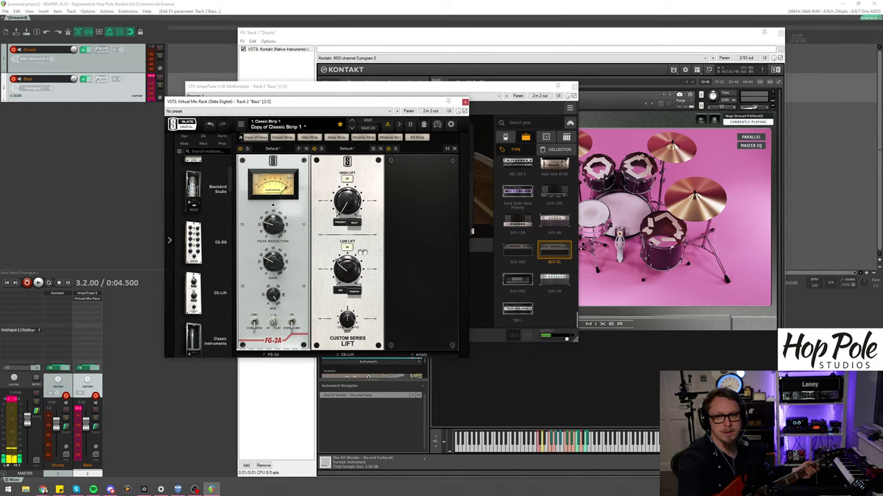
Step: Bring the AmpliTube 5 window forward above the rack and adjust the SVX-CL amp's Gain
drag(293, 100, 292, 59)
mouse_move(276, 119)
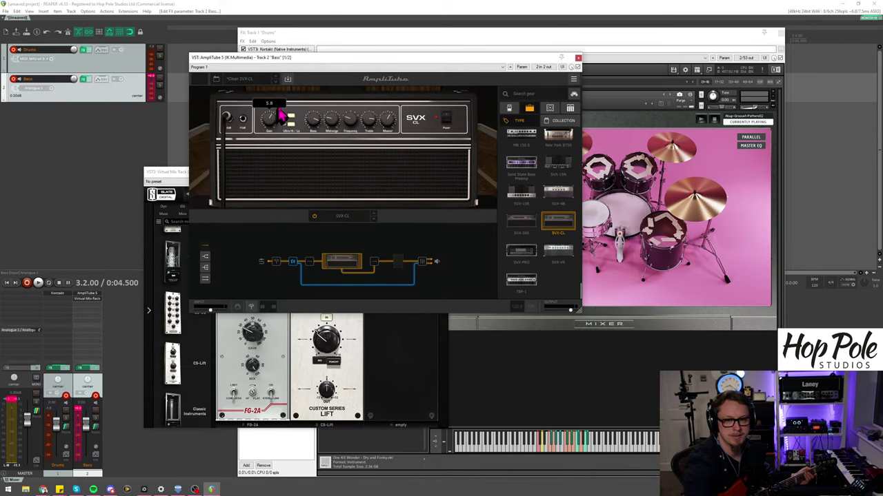
drag(282, 104, 297, 106)
mouse_move(319, 131)
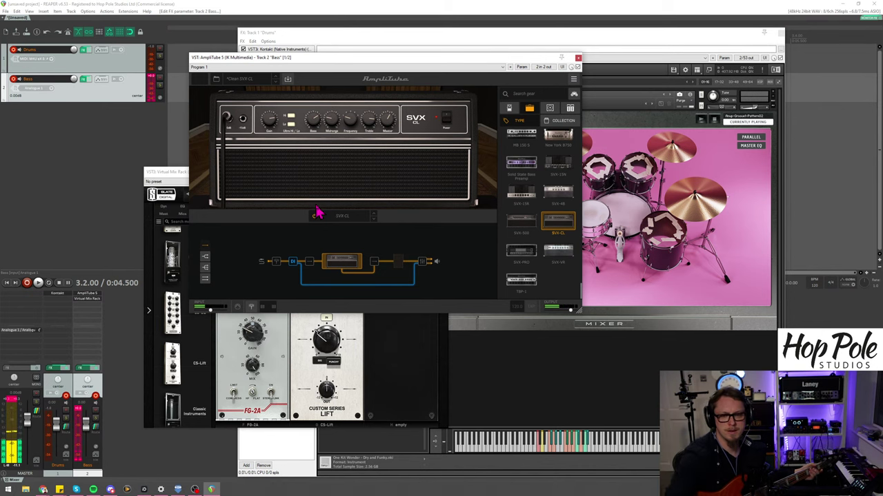
Step: Arrange the Virtual Mix Rack and AmpliTube 5 windows so that the controls of both are accessible
drag(173, 172, 144, 207)
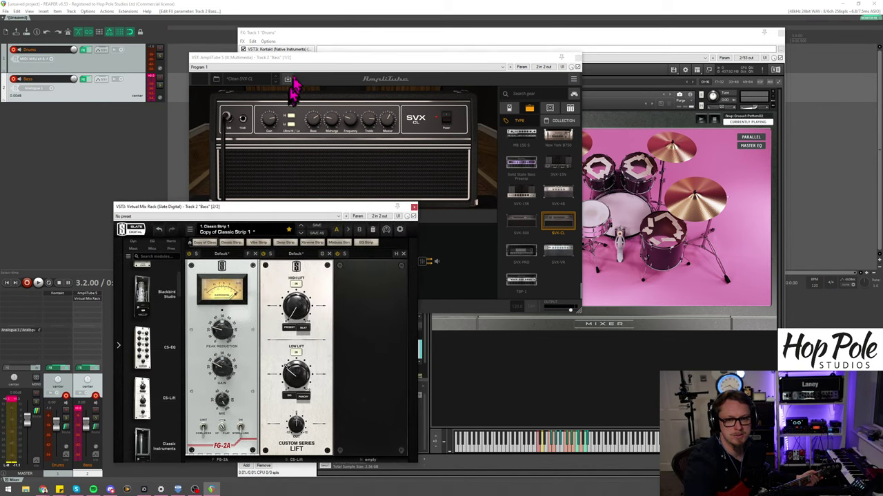
drag(295, 61, 406, 52)
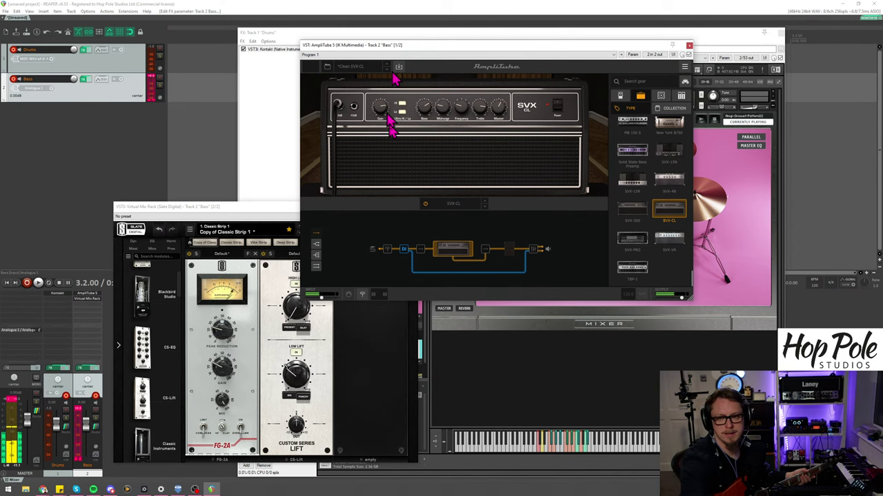
Step: View the bass cabinet and lower the Room channel's level in the cabinet mixer
click(508, 250)
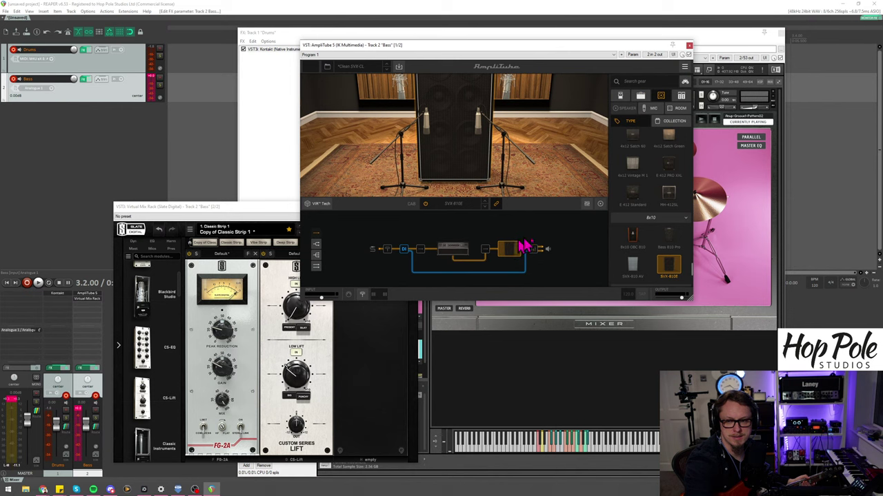
click(533, 249)
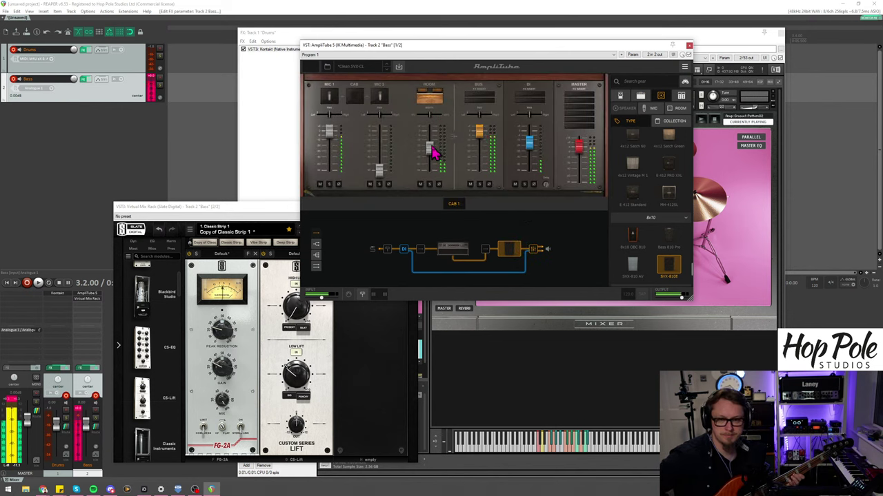
drag(433, 153, 436, 160)
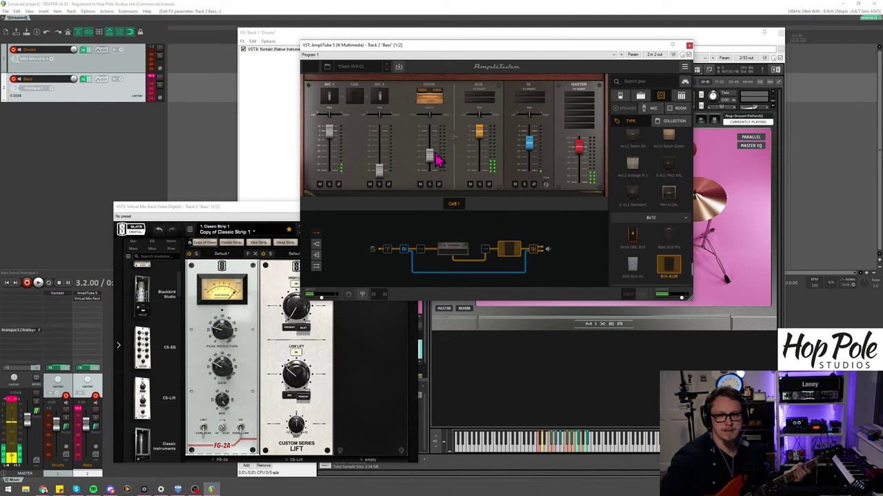
Step: Switch the AmpliTube signal chain to a split routing with a second parallel amp and cabinet
click(414, 254)
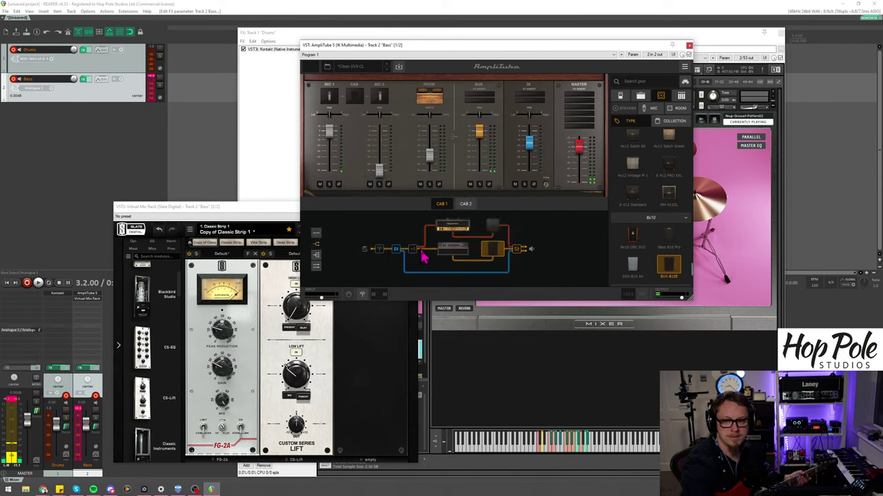
Step: Restore the AmpliTube chain to a single amp and cabinet, and raise the Mic 2 channel's level in the cabinet mixer
click(414, 257)
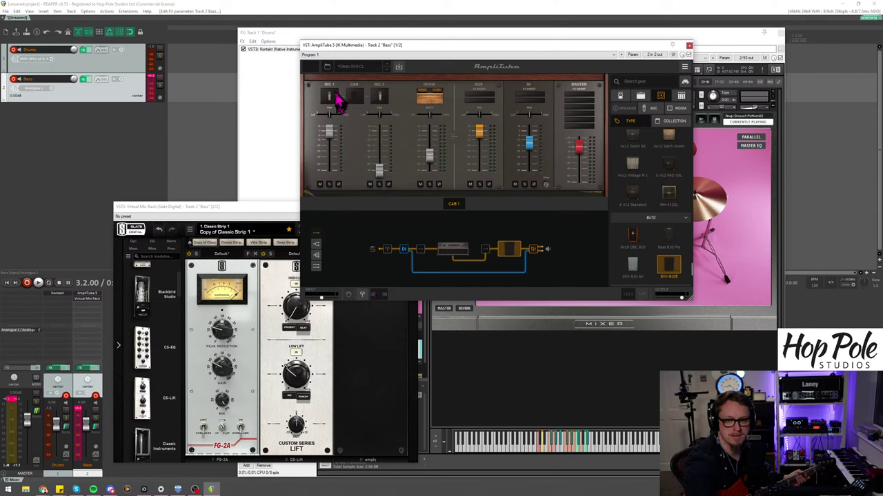
click(494, 254)
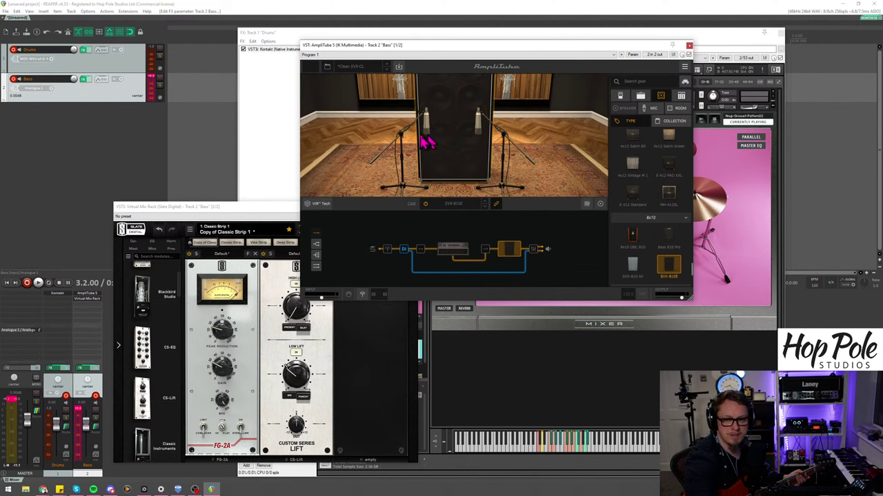
click(537, 250)
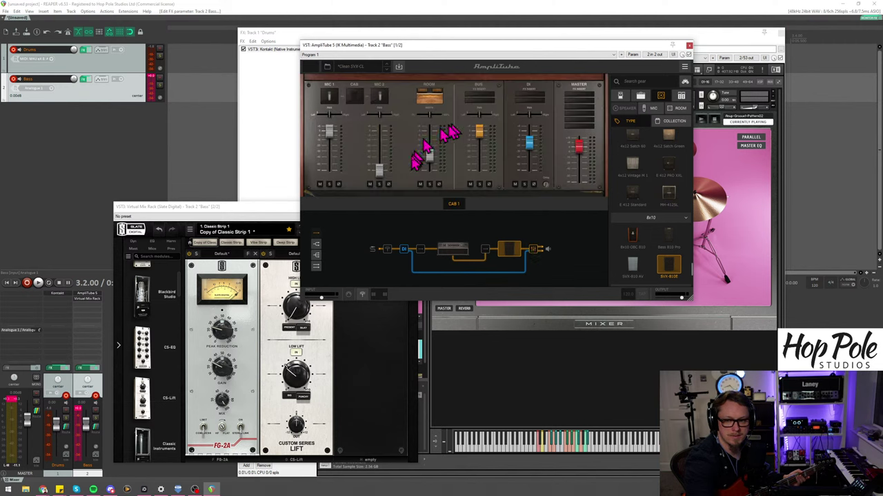
drag(379, 172, 378, 145)
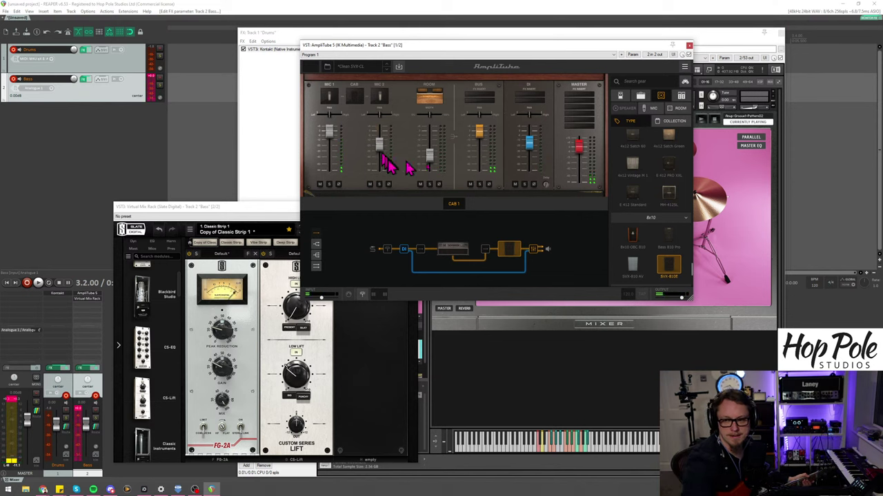
Step: Replace the bass cabinet with the SVX-810 AV and check the sound against the FG-2A compressor in the Virtual Mix Rack
click(632, 265)
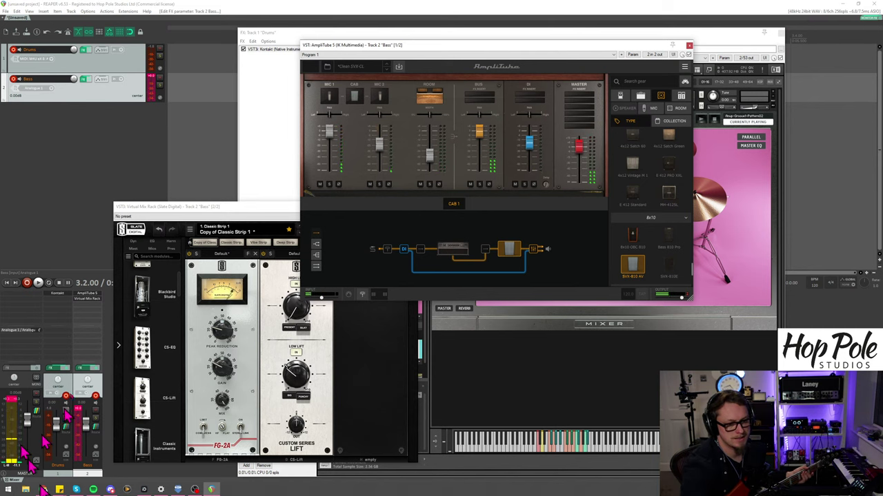
click(231, 370)
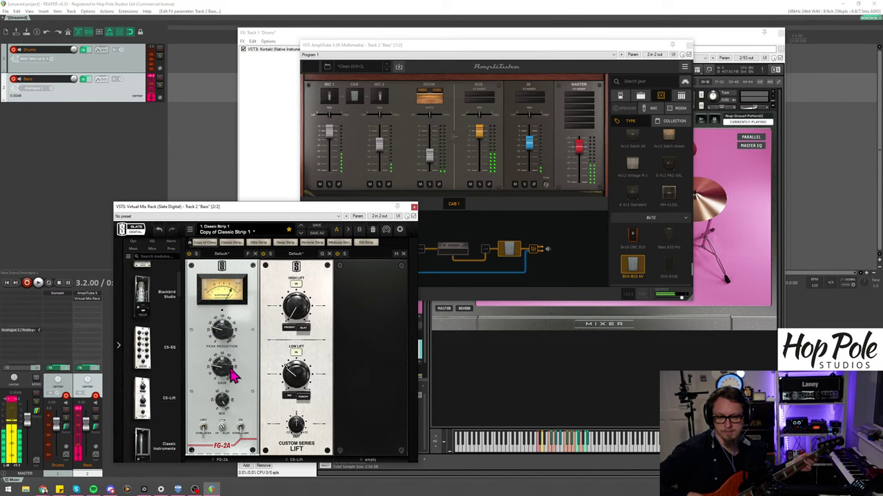
click(552, 238)
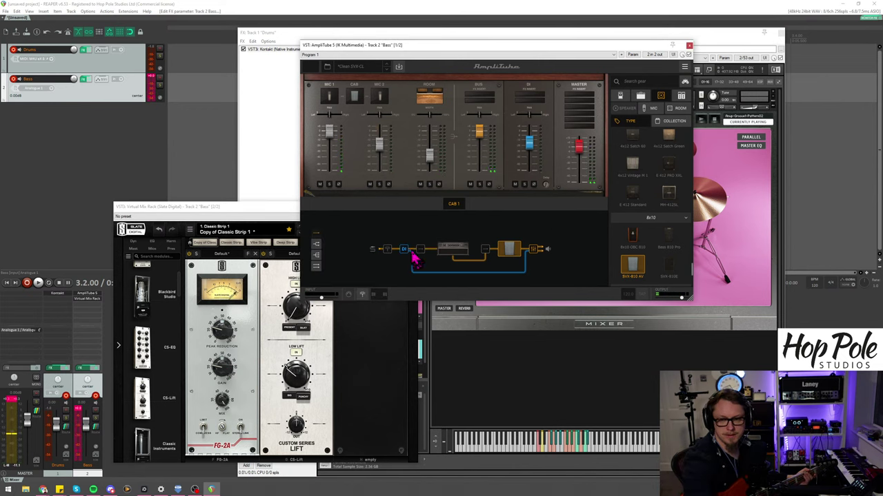
Step: Add a Noise Gate pedal from the Dynamics stompboxes directly before the SVX-CL amp and adjust its upper knob
click(450, 250)
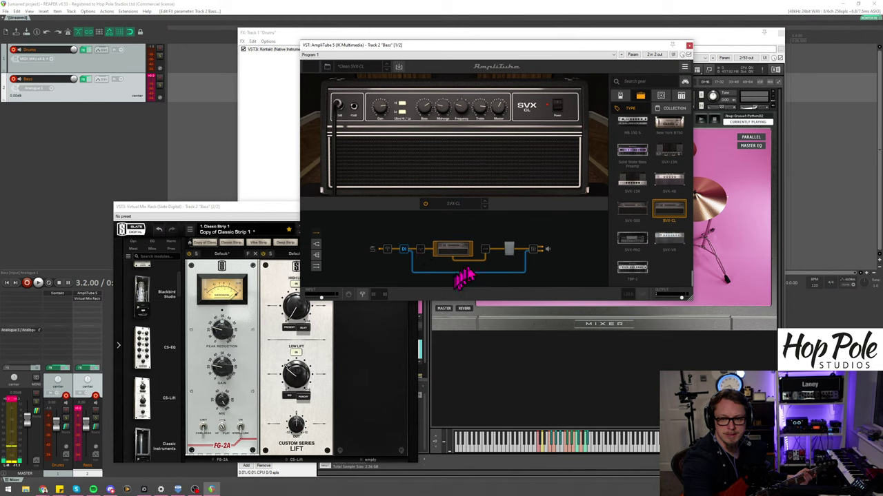
scroll(649, 245, up, 10)
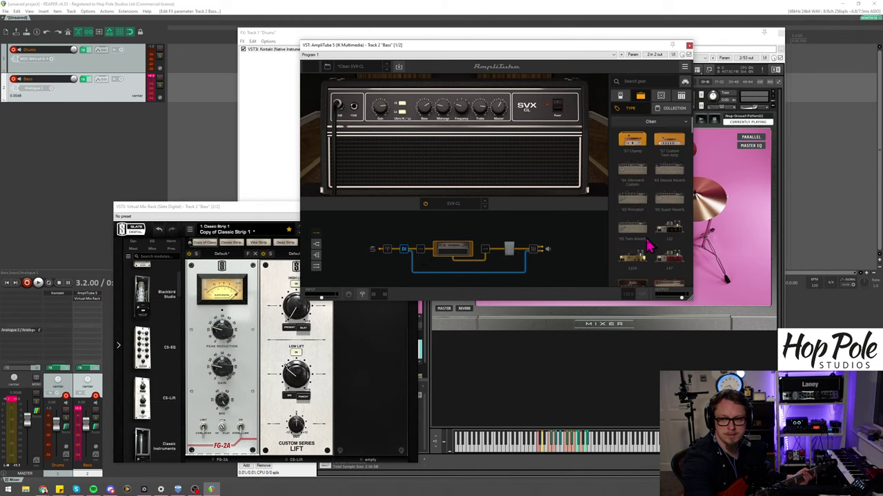
click(620, 95)
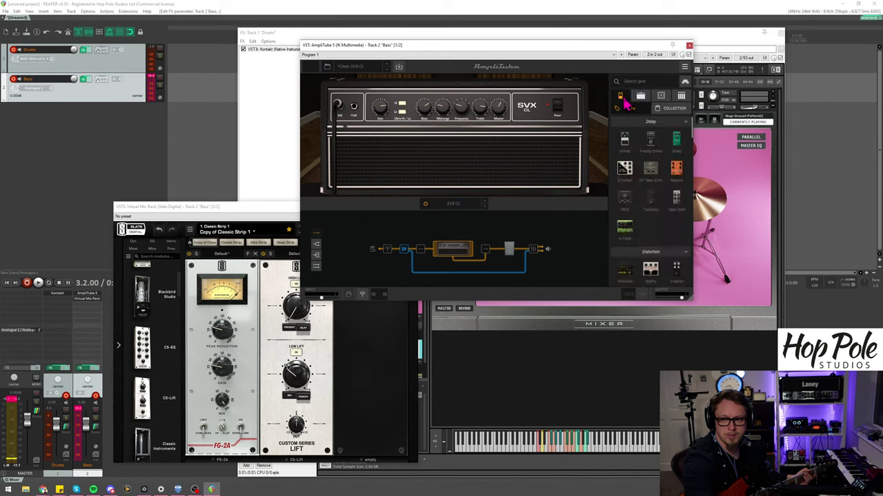
scroll(648, 135, down, 10)
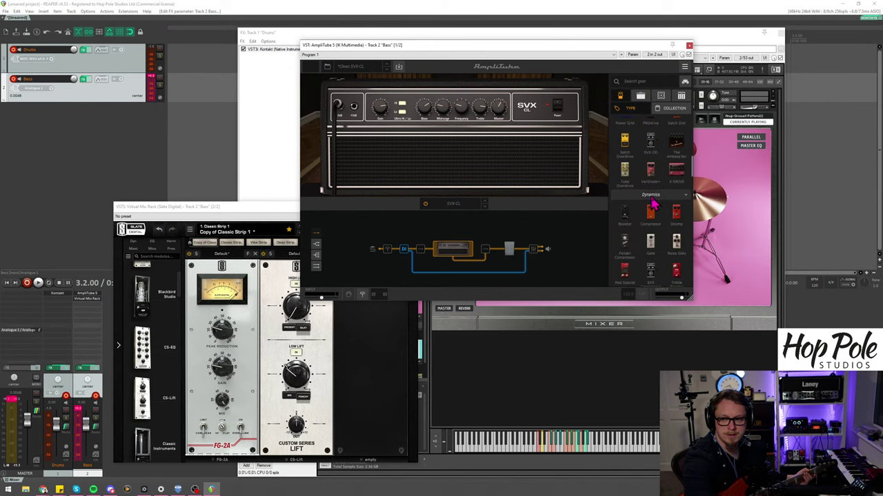
scroll(652, 205, up, 2)
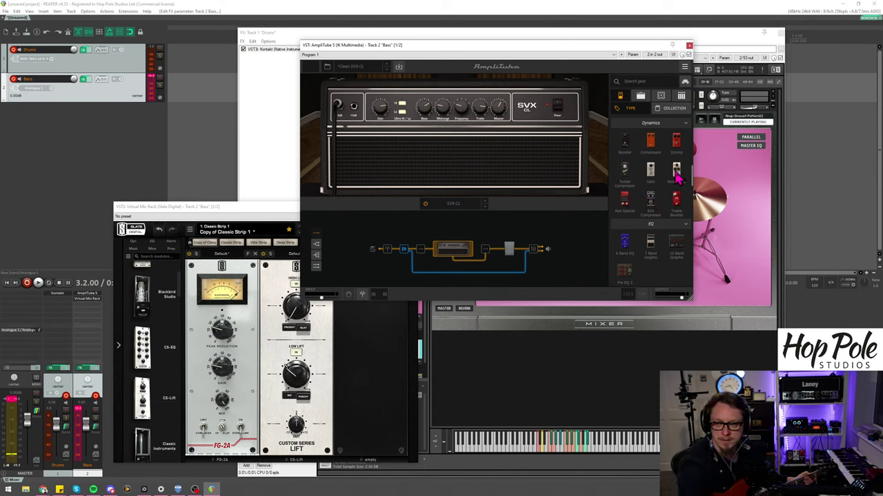
drag(678, 177, 428, 254)
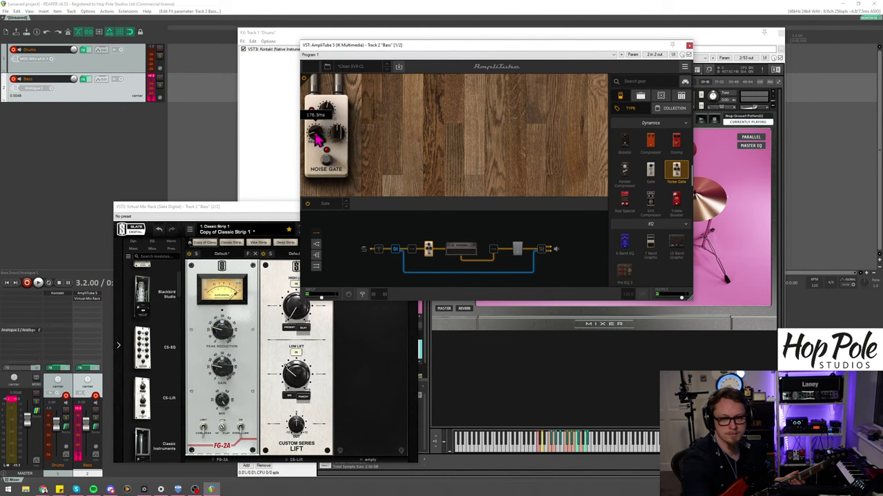
drag(325, 118, 331, 110)
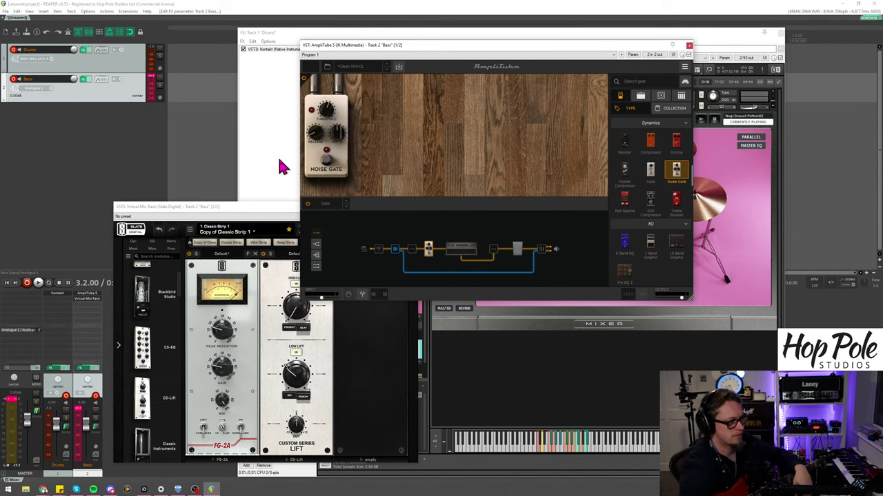
Step: Close the AmpliTube 5, Kontakt and Virtual Mix Rack windows to clear the arrange view
click(160, 7)
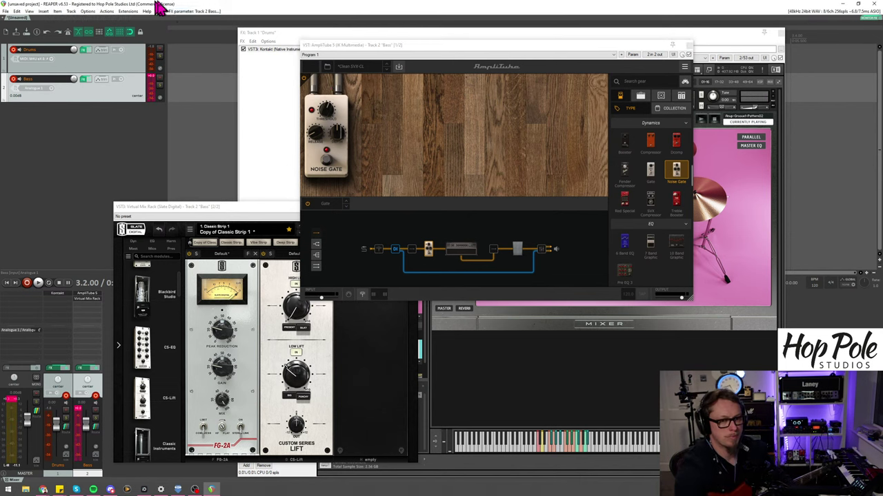
click(673, 46)
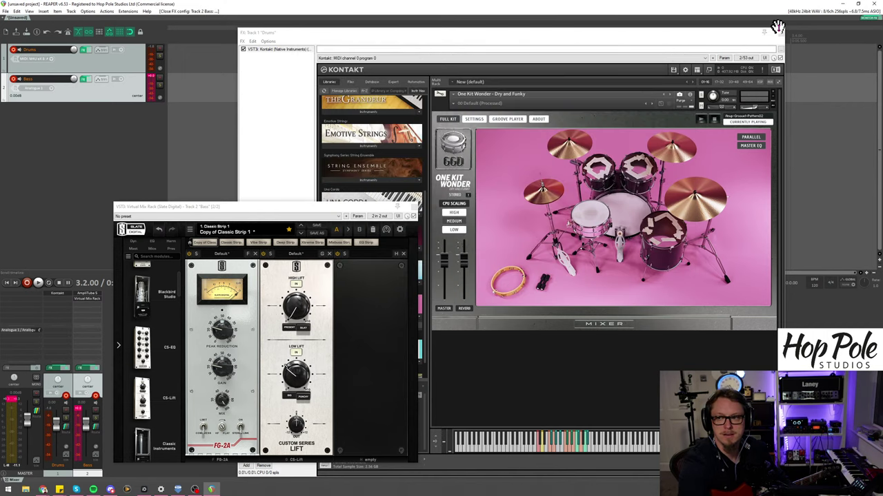
click(777, 29)
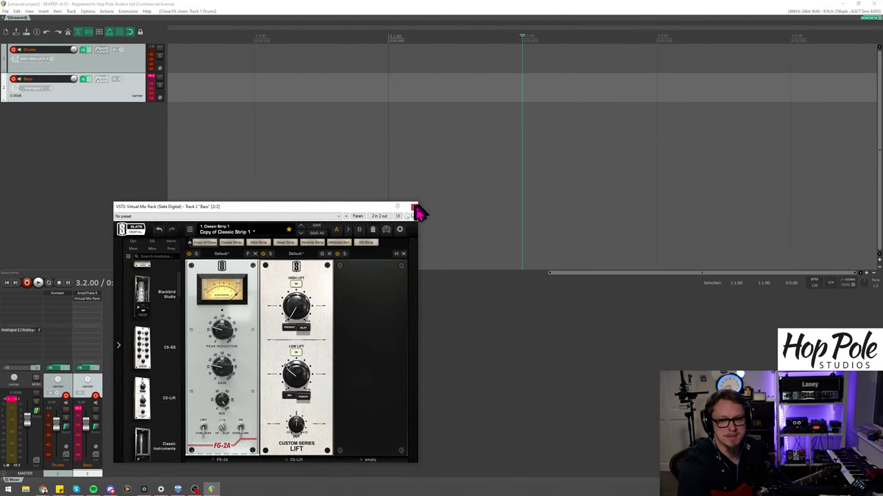
click(413, 208)
Step: Select the Drums track and make a time selection over the first bar, from 1.1.00 to 2.1.00
scroll(386, 176, down, 5)
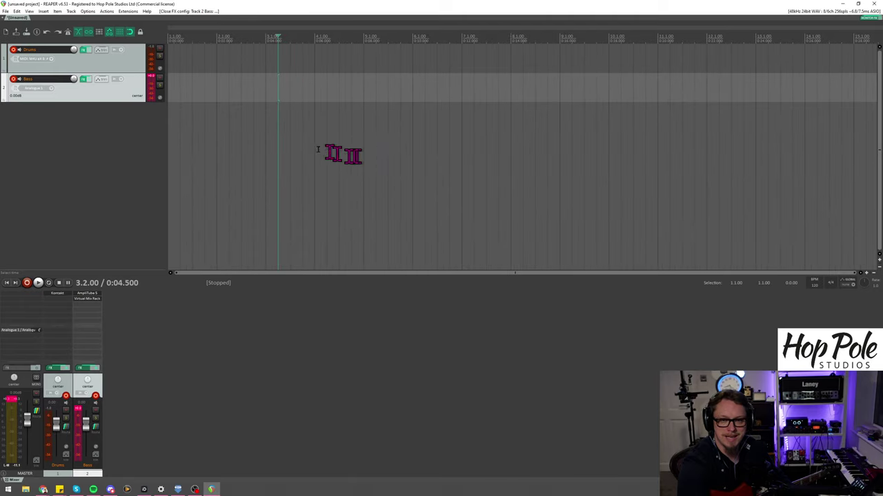
click(265, 38)
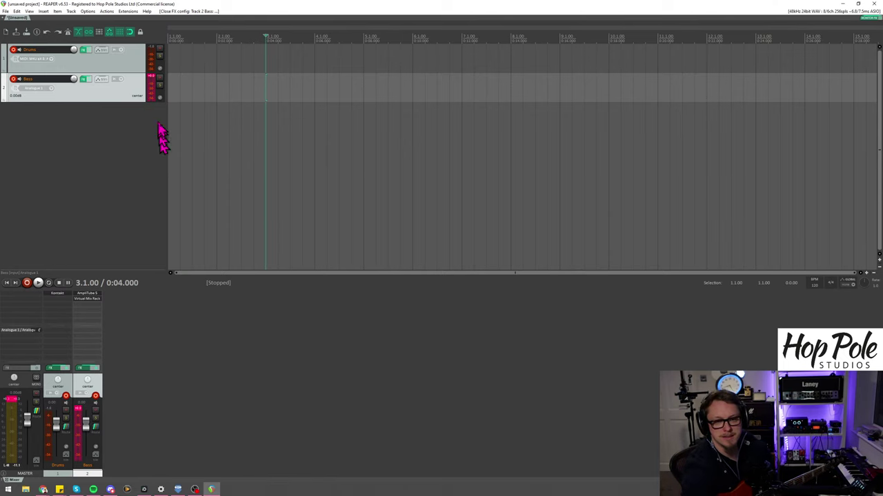
click(127, 64)
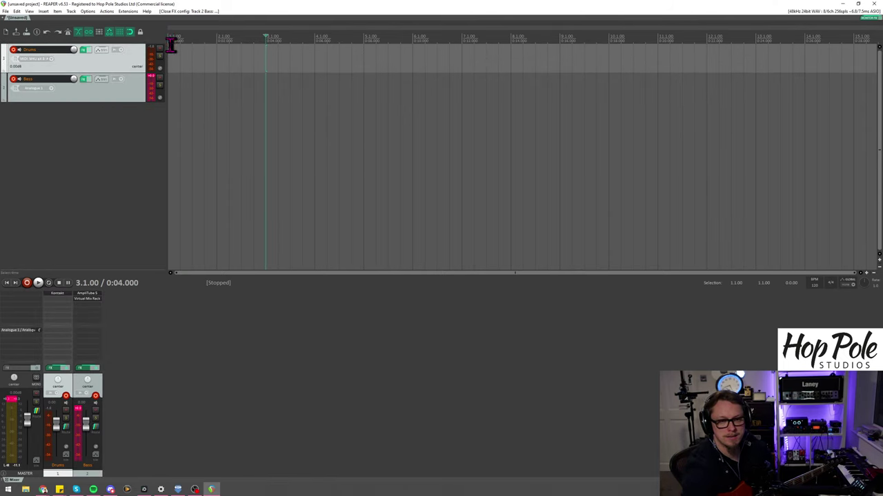
drag(171, 44, 211, 44)
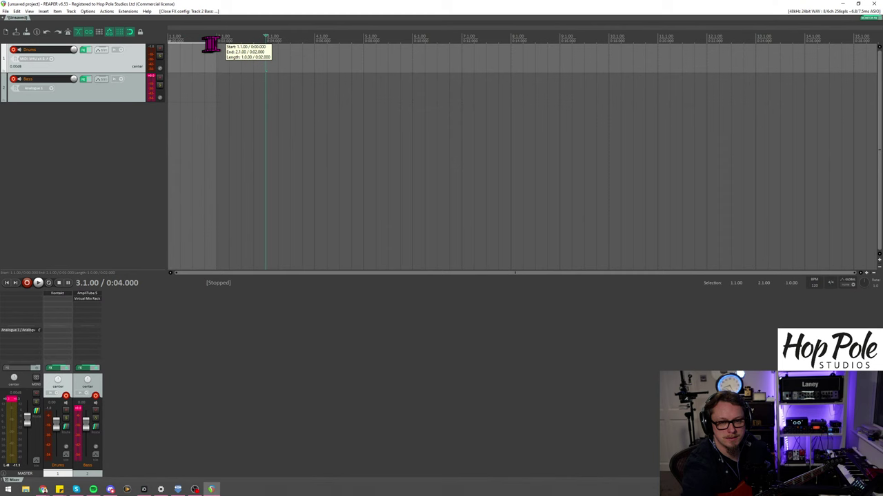
Step: Open the Drums track's Kontakt Groove Player and play Song 02 Groove 01 from the second GGD free grooves pack
click(57, 294)
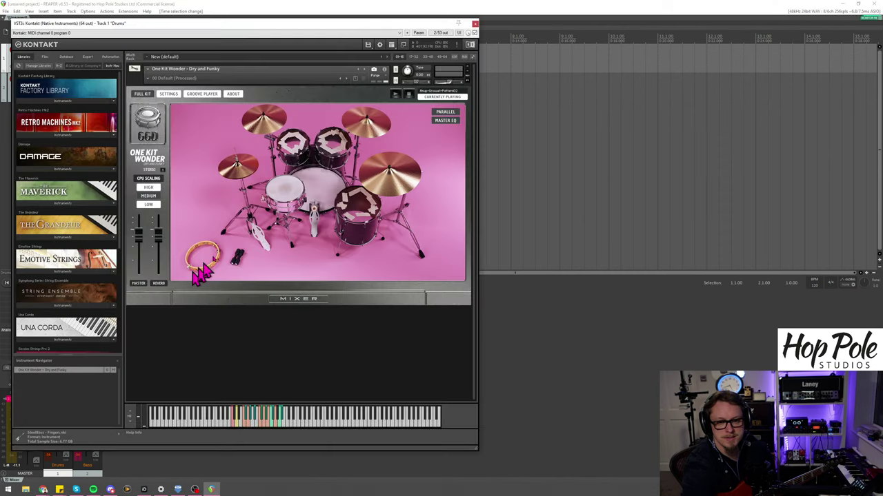
click(201, 95)
click(201, 119)
click(203, 124)
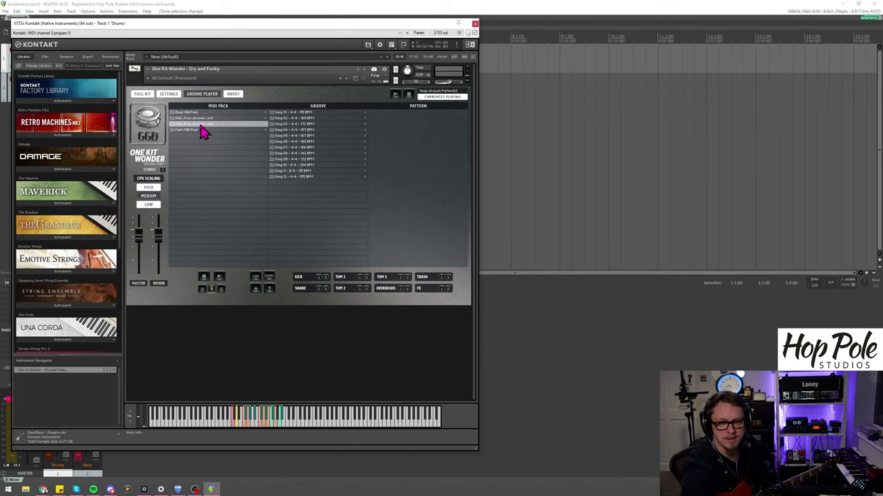
click(306, 118)
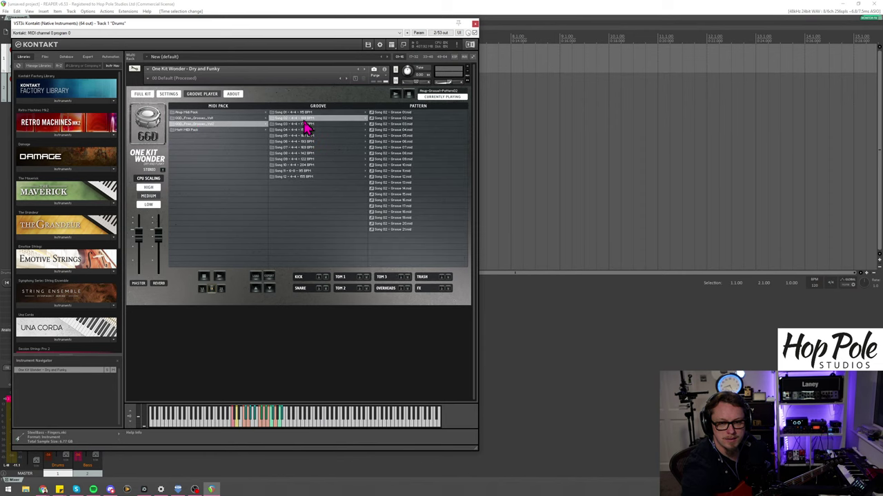
click(390, 112)
click(397, 95)
drag(331, 24, 627, 34)
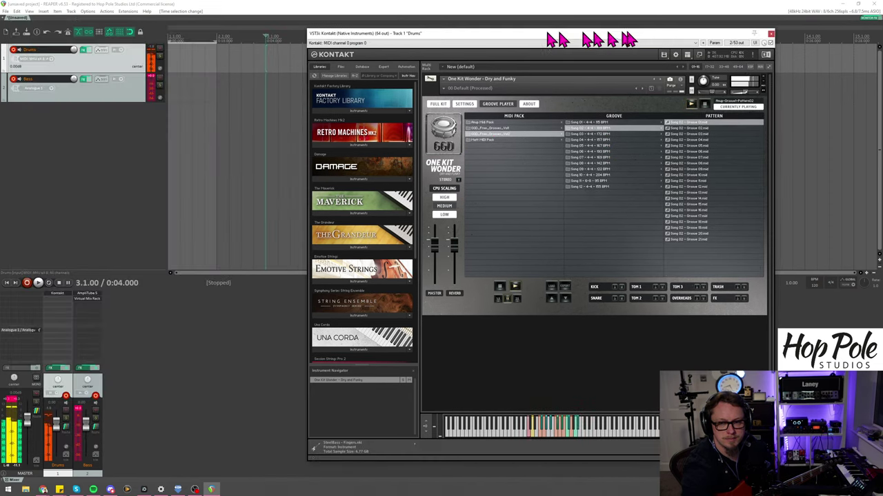
Step: Browse Song 05 and audition Groove 01 from Song 06 and from Song 08
click(586, 146)
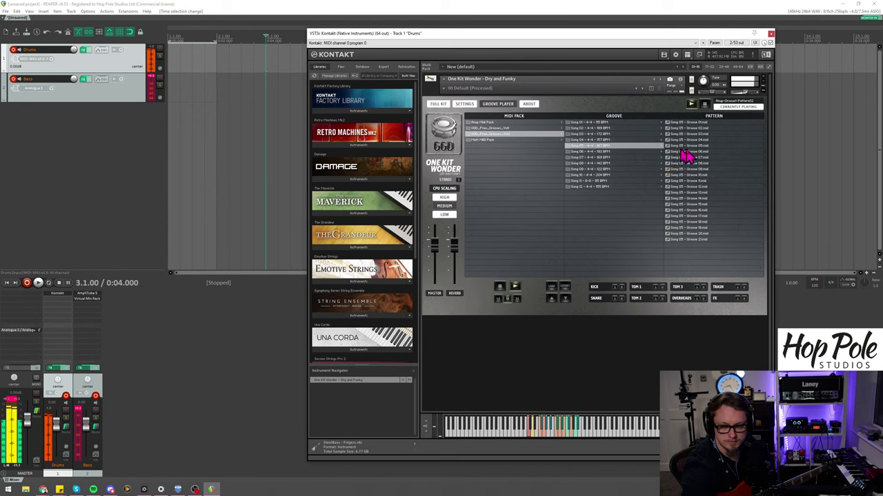
click(590, 152)
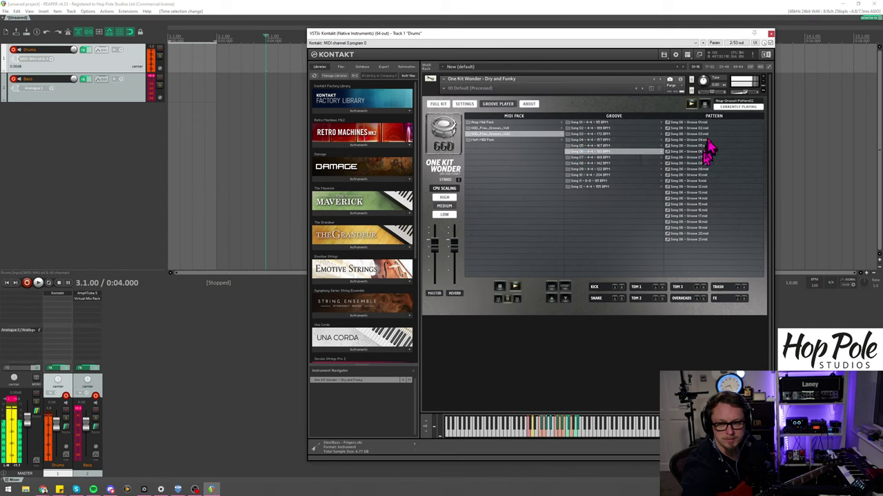
click(698, 123)
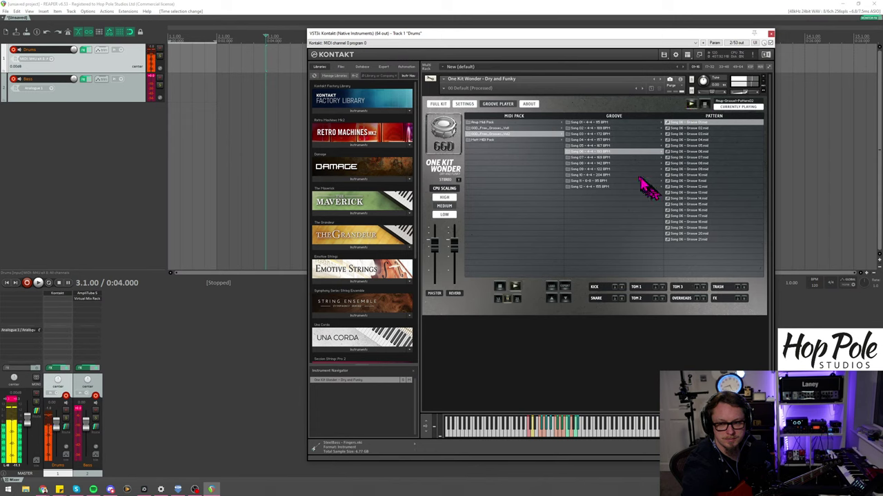
click(606, 164)
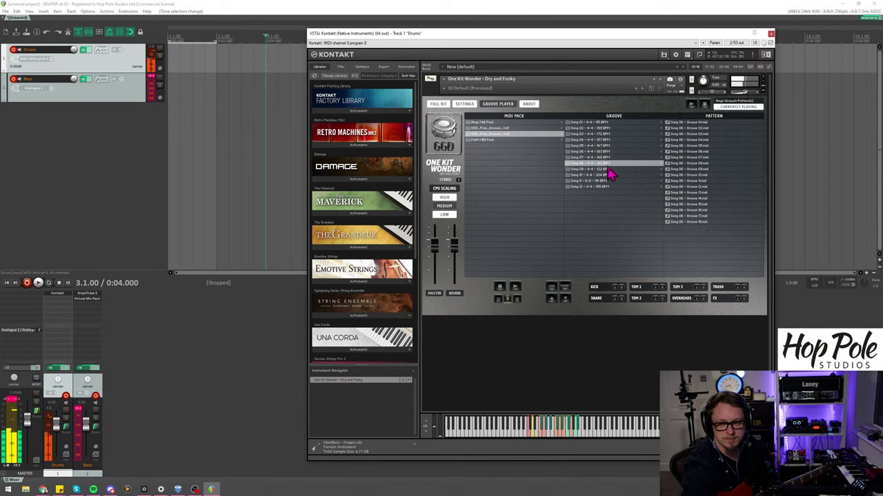
click(687, 123)
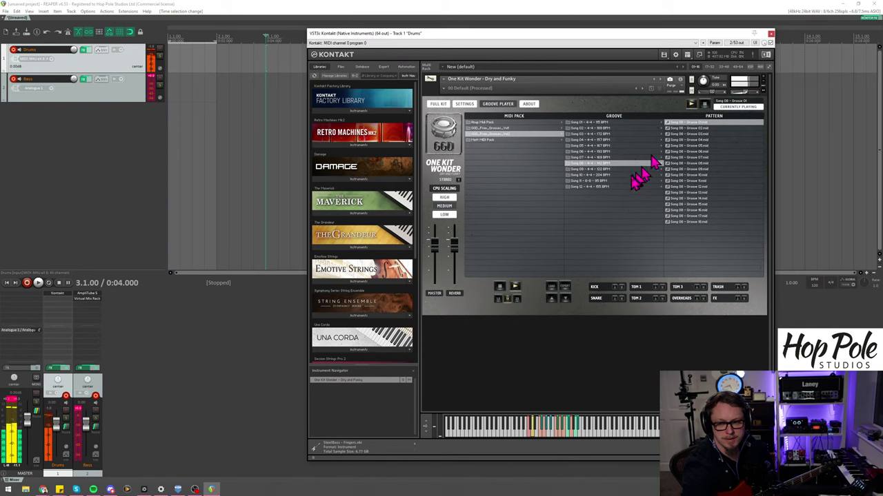
Step: Choose Song 09 in the Groove Player and audition its Grooves 03, 07, 14 and 15
click(601, 170)
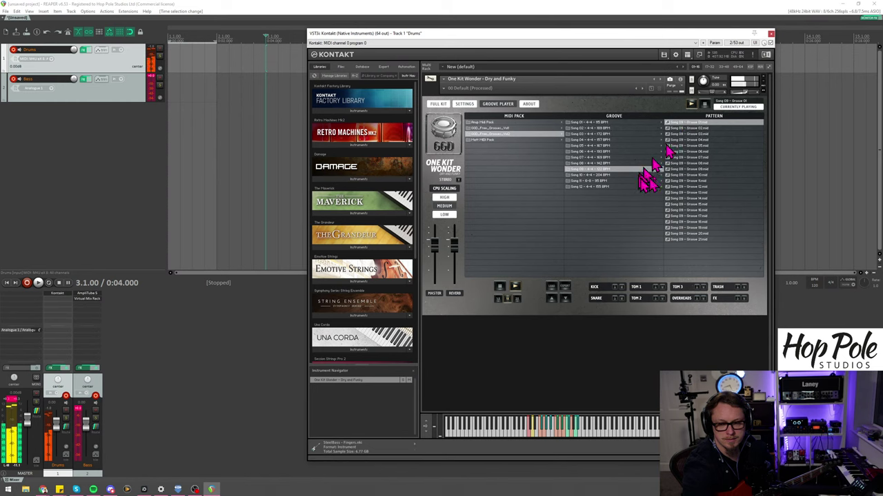
click(687, 134)
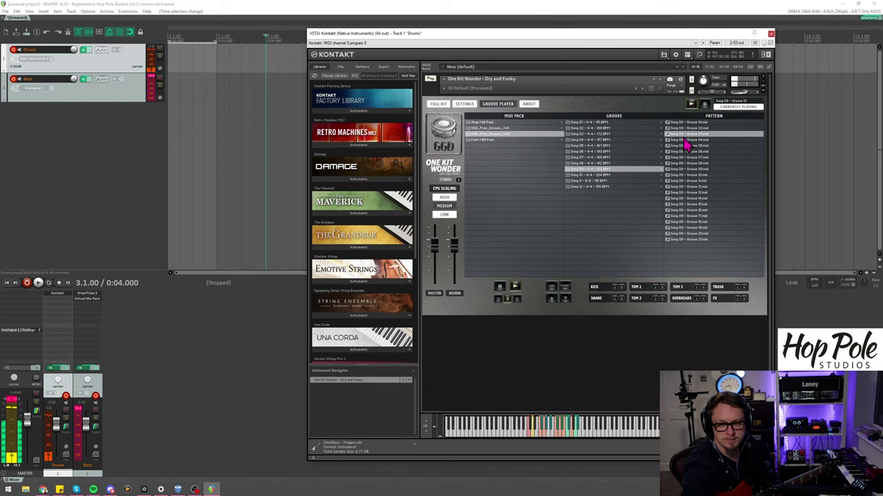
click(683, 158)
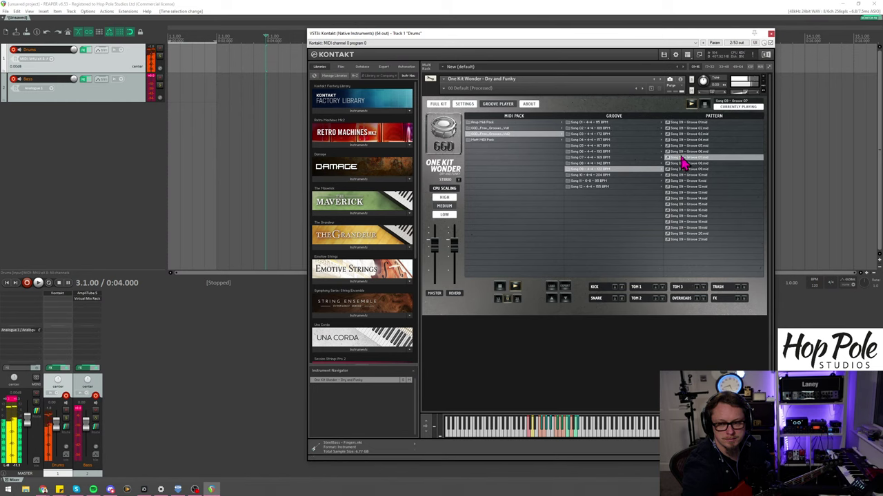
click(688, 198)
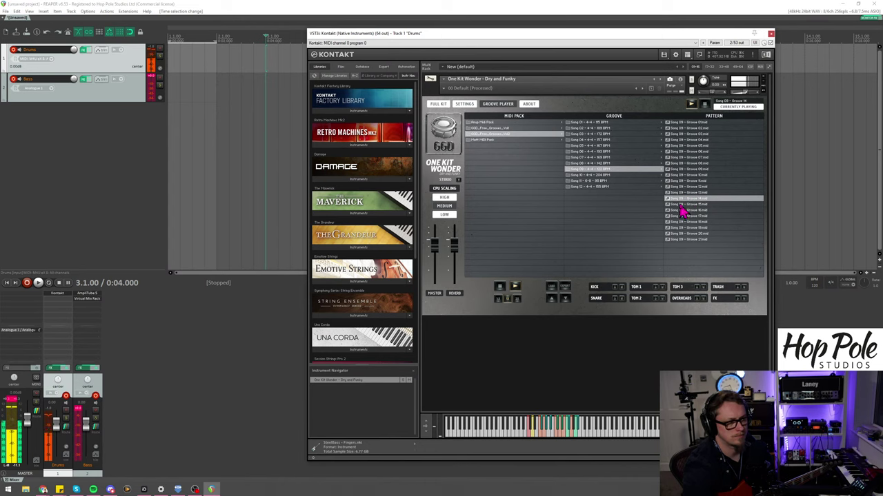
click(688, 204)
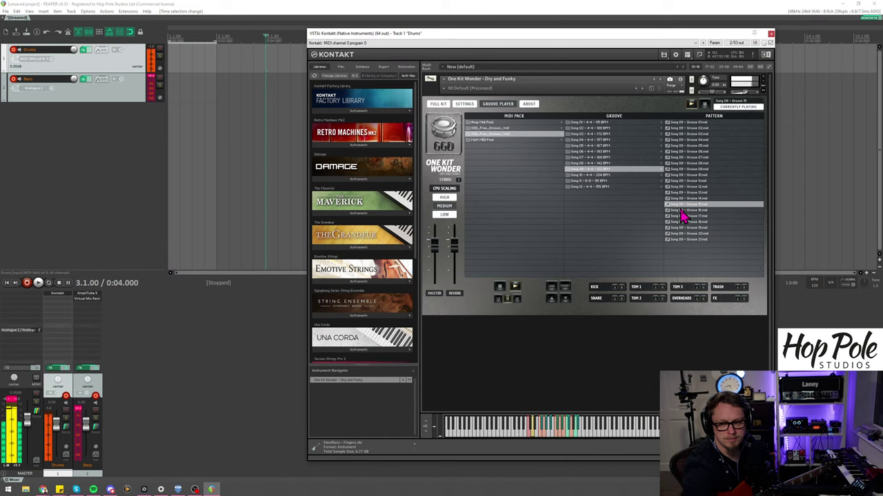
Step: Choose Song 01 from the second free grooves pack and audition its Grooves 02, 03 and 04
drag(681, 216, 602, 197)
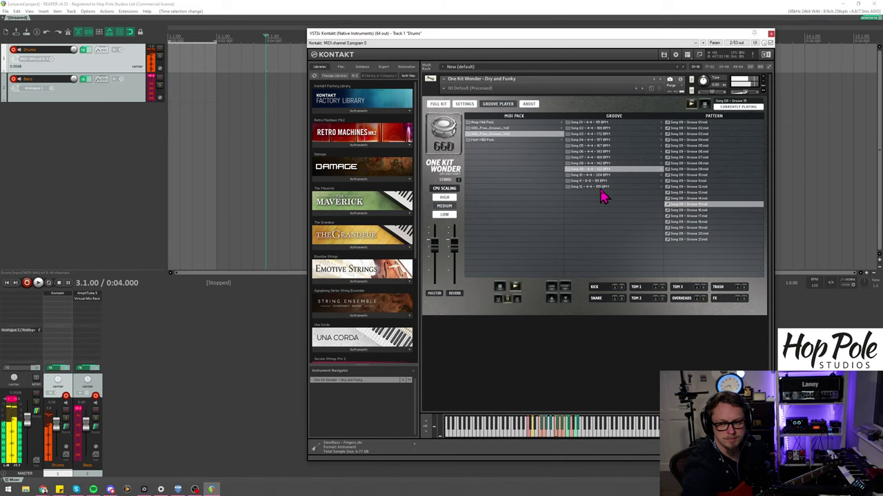
click(598, 123)
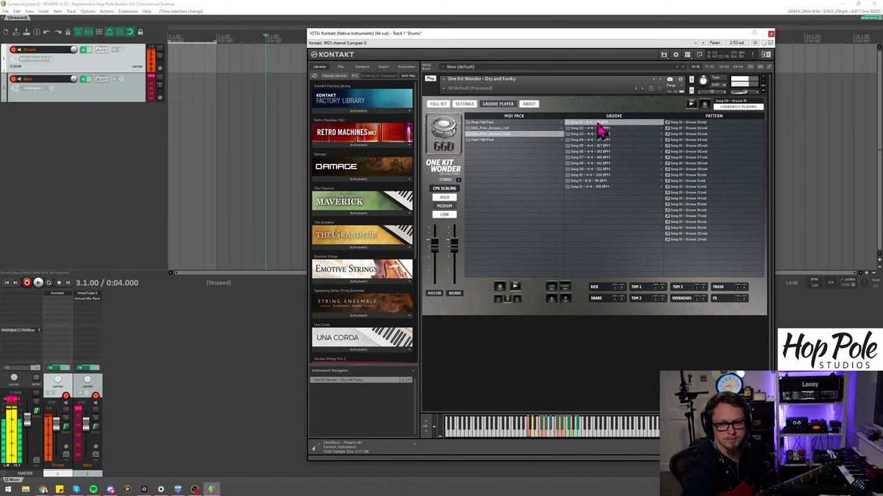
click(673, 129)
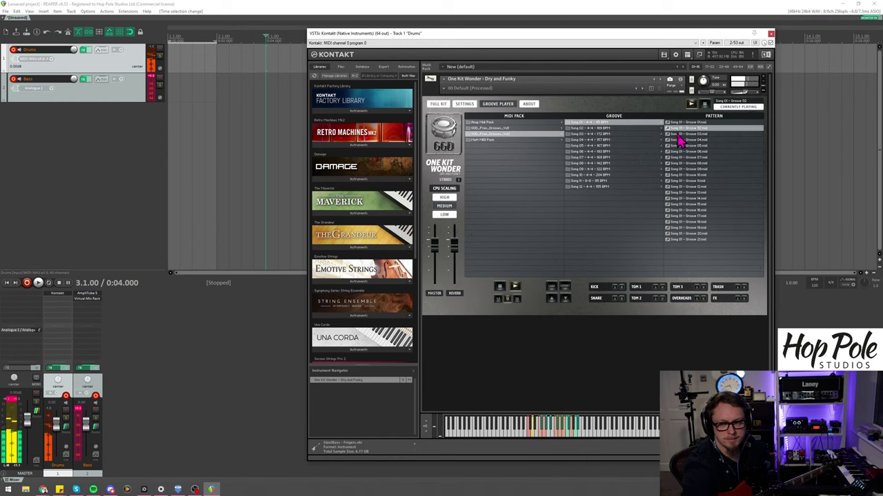
click(677, 134)
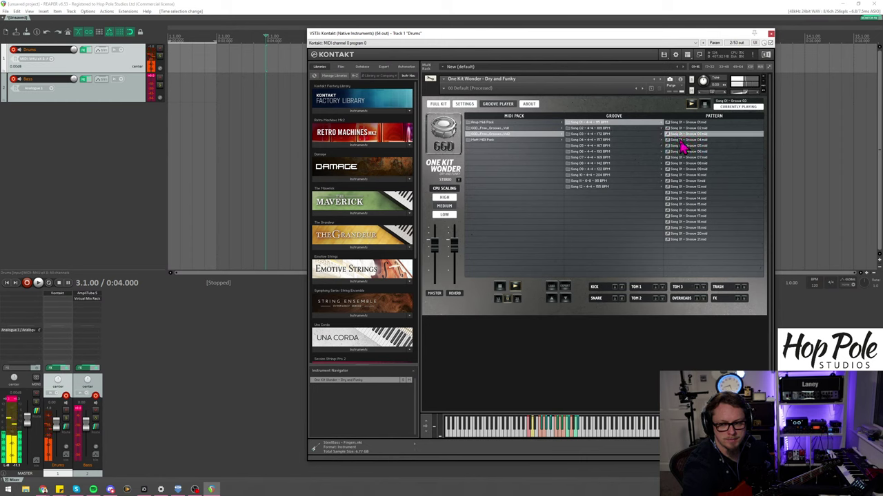
click(681, 140)
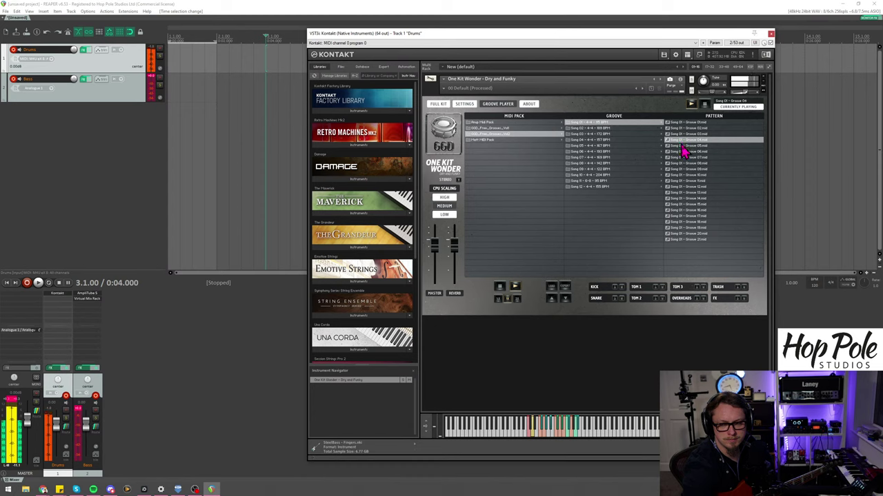
Step: Audition Song 03 Grooves 02 and 01 from the first GGD free grooves pack and lower the Drums track volume to -4.47 dB
click(530, 129)
click(604, 133)
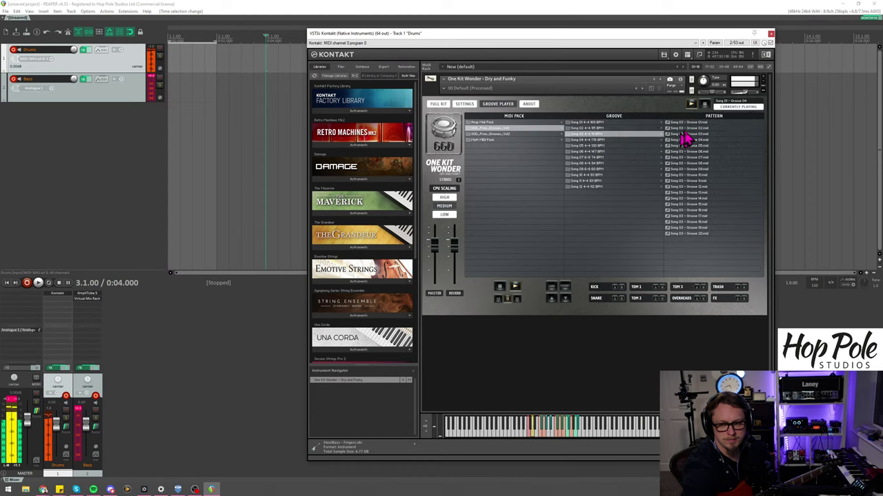
click(685, 129)
click(686, 122)
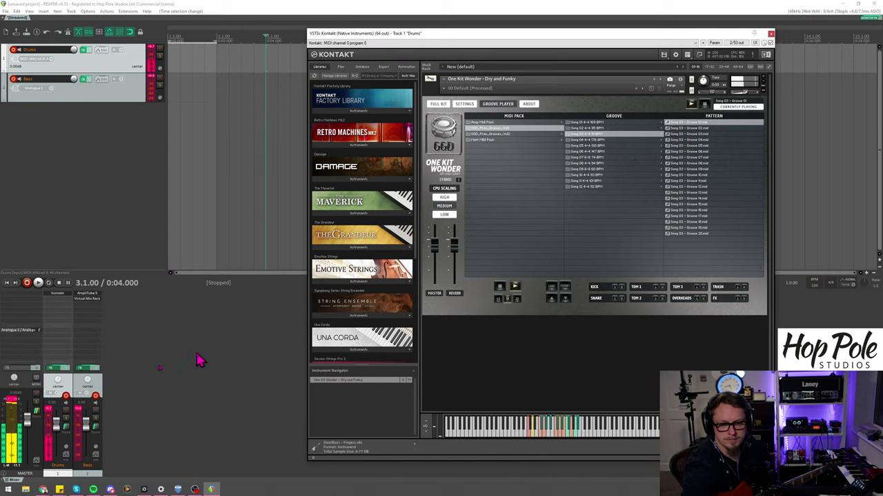
drag(58, 433, 61, 438)
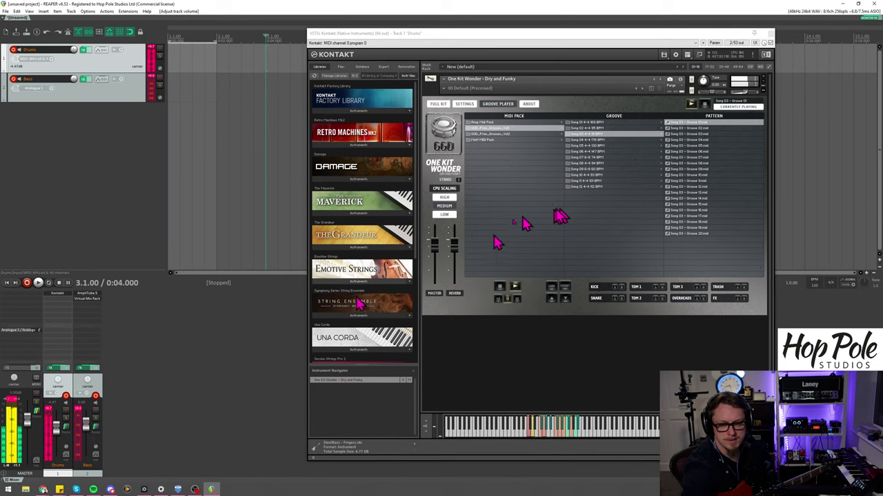
Step: Audition Grooves 02 through 05 of Song 03 in the Groove Player
click(697, 128)
click(686, 134)
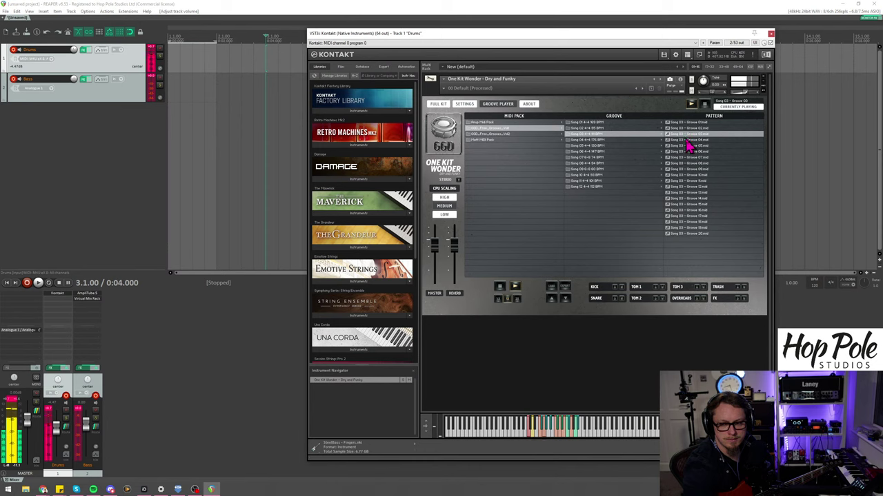
click(687, 140)
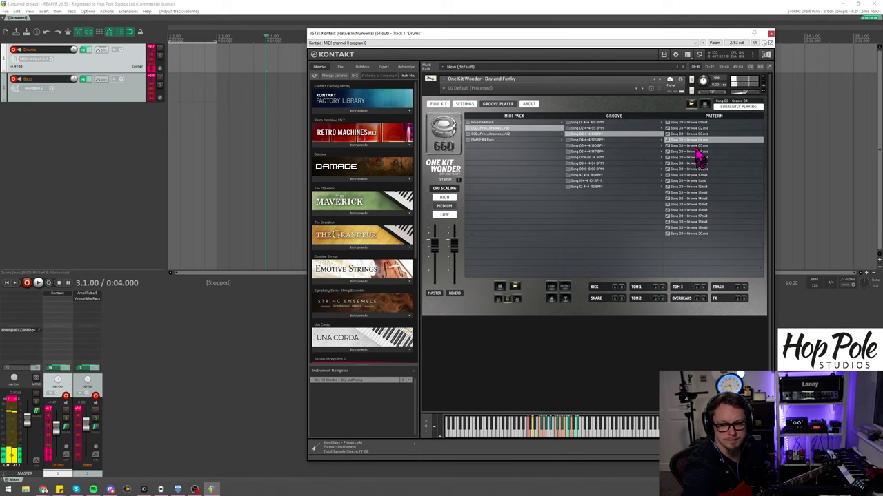
click(694, 146)
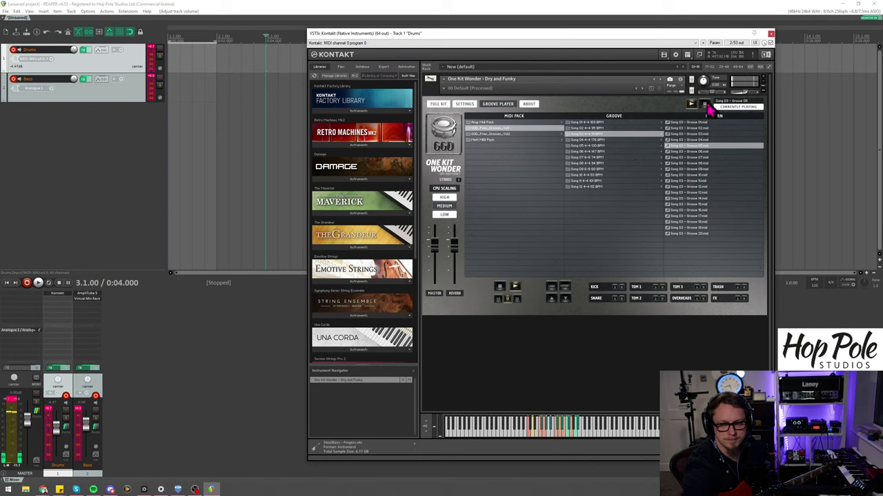
Step: Insert a new MIDI item on the Drums track from 4.1.00 to 6.1.00 and open it in the MIDI editor
click(205, 38)
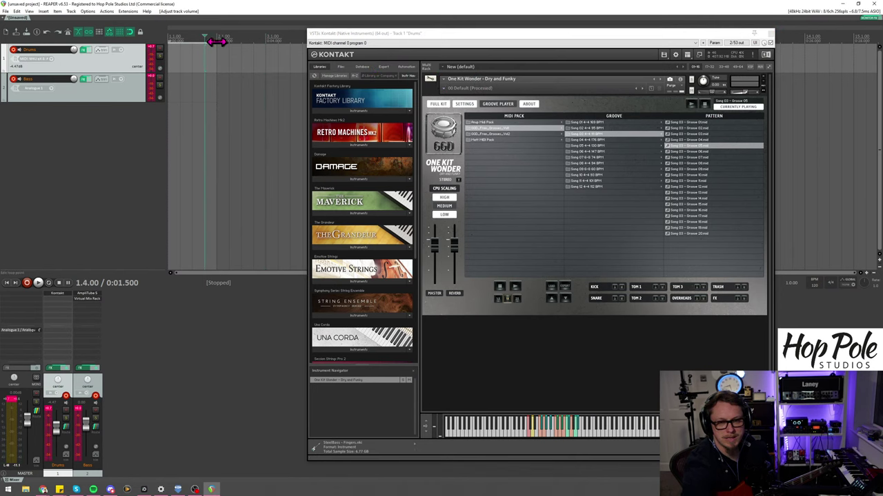
drag(213, 36, 336, 105)
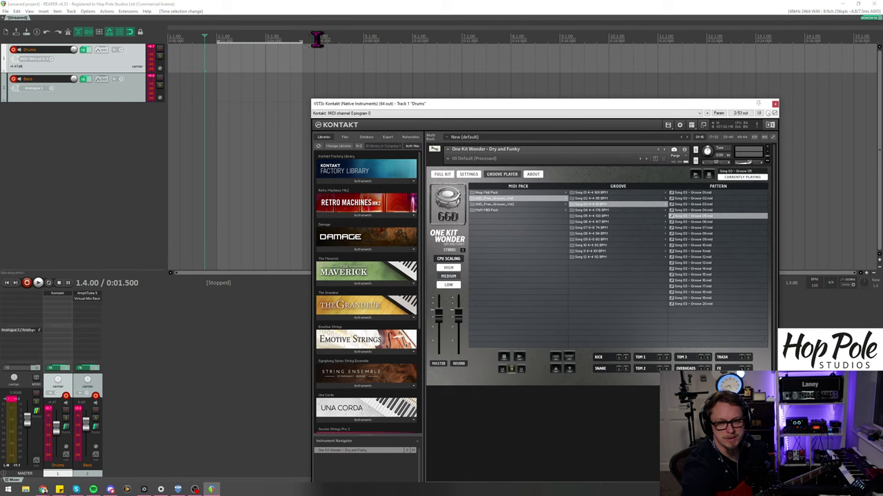
drag(315, 39, 412, 38)
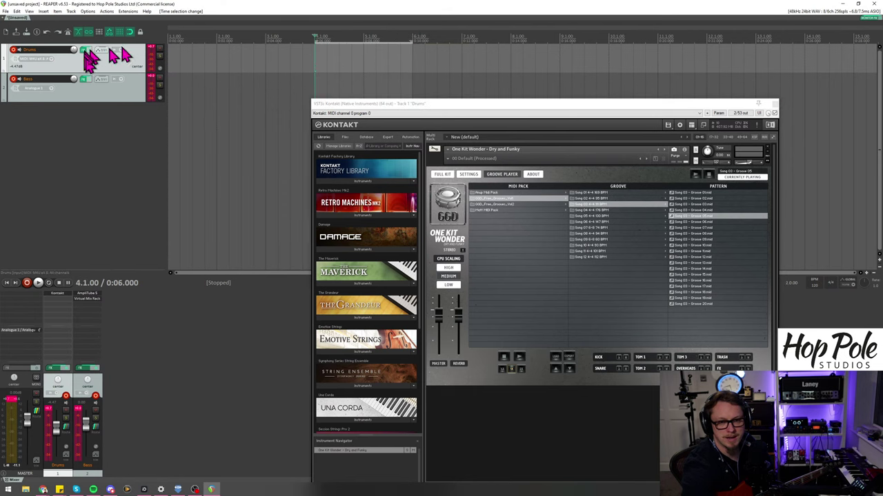
click(45, 11)
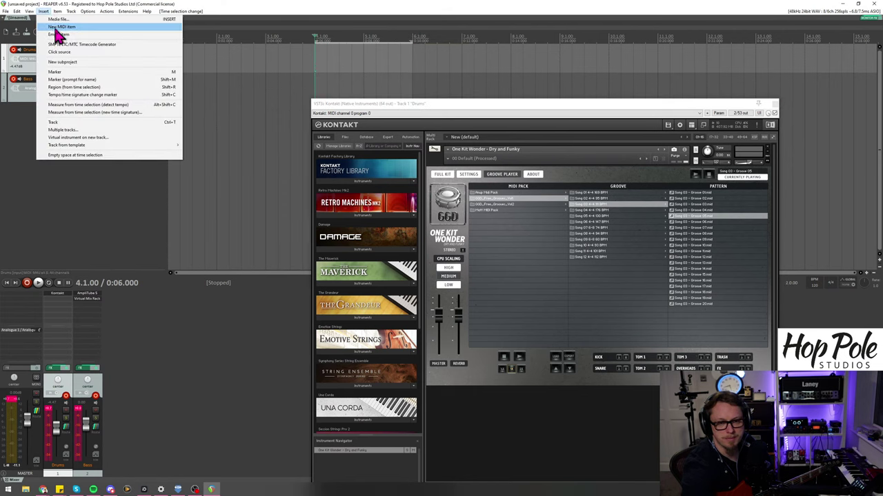
click(61, 26)
double_click(347, 69)
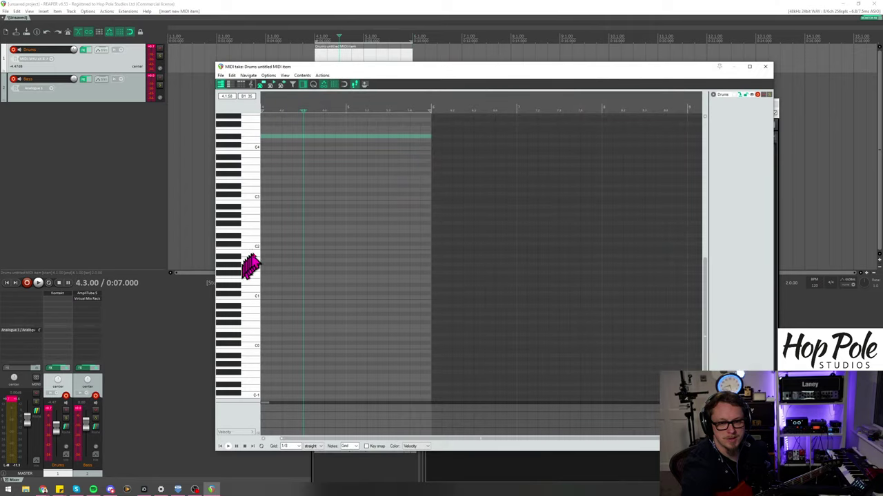
Step: Draw a C2 eighth note at the very start of the MIDI item, at 4.1.00
scroll(269, 256, up, 2)
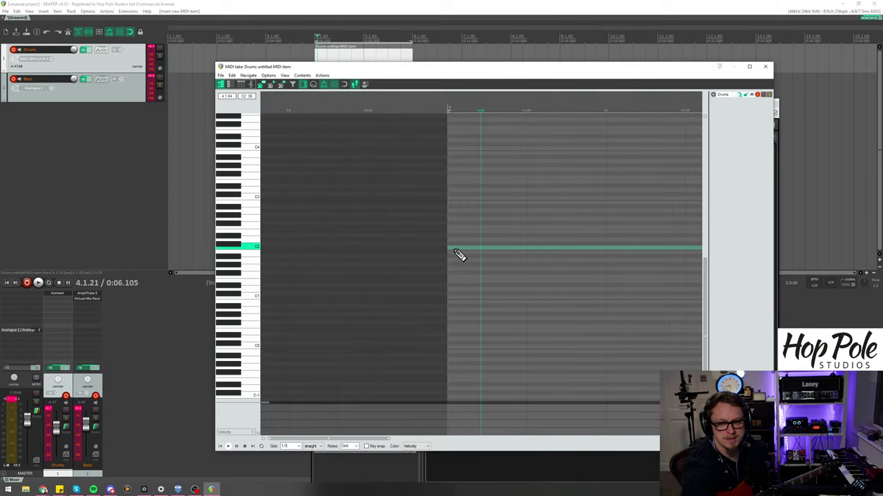
click(457, 256)
drag(460, 255, 451, 247)
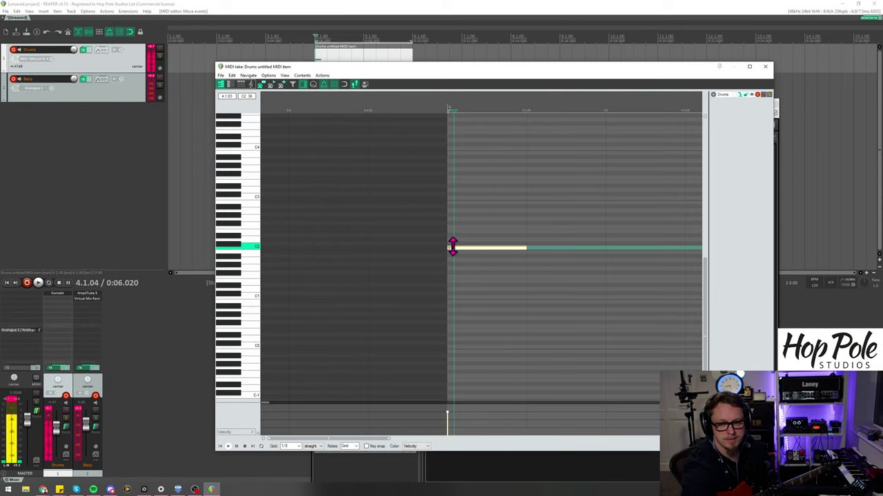
Step: With grid snapping on, add D2 notes on beats 2 and 4 and a C2 note on beat 3 of bar 4
scroll(527, 247, down, 3)
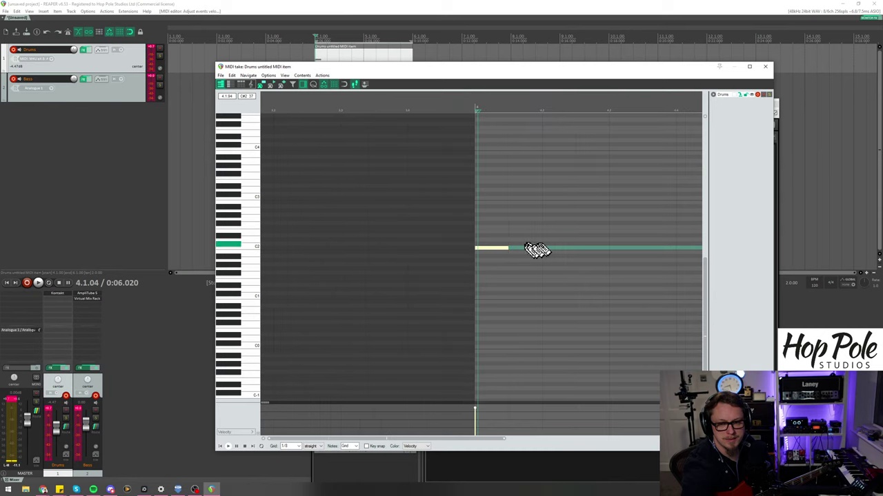
scroll(537, 250, down, 2)
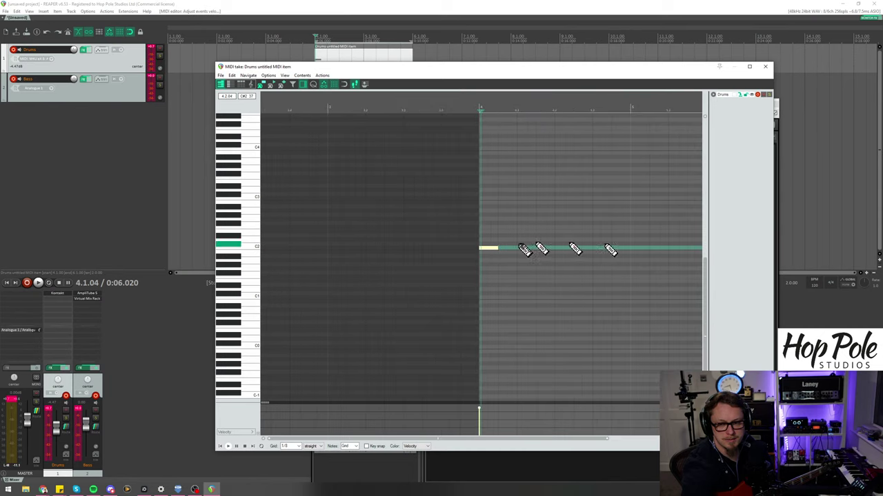
click(527, 240)
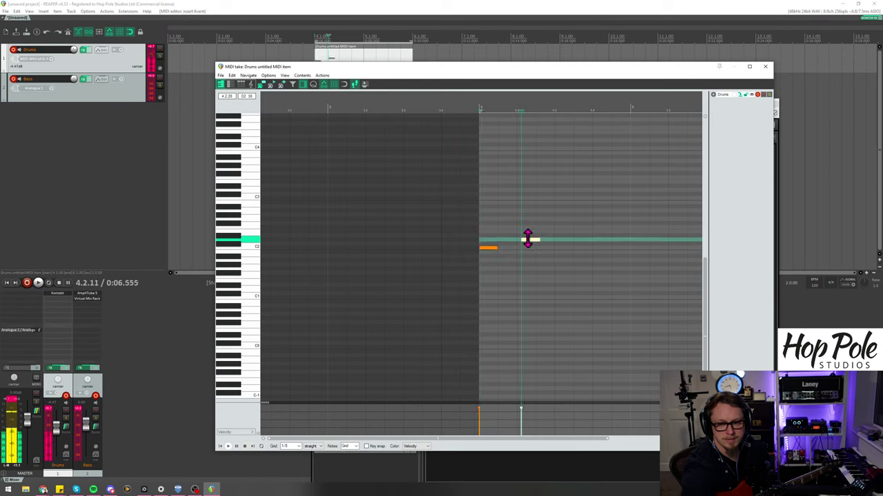
drag(527, 240, 524, 240)
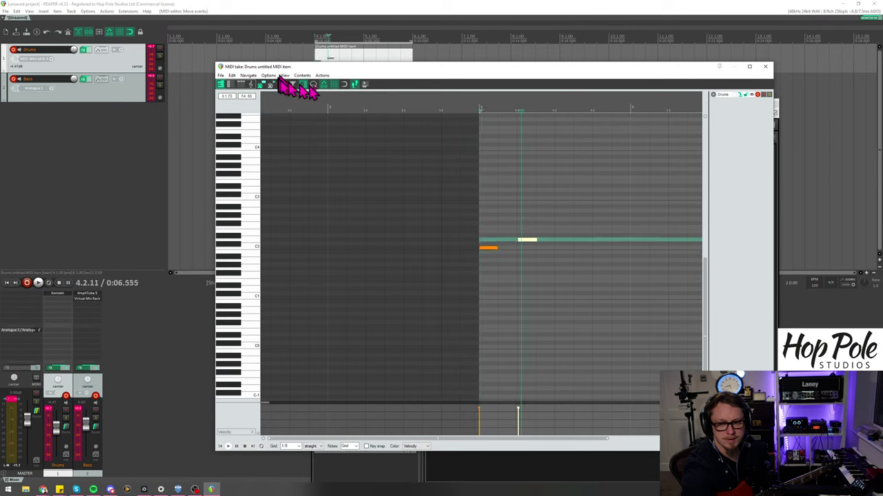
click(522, 241)
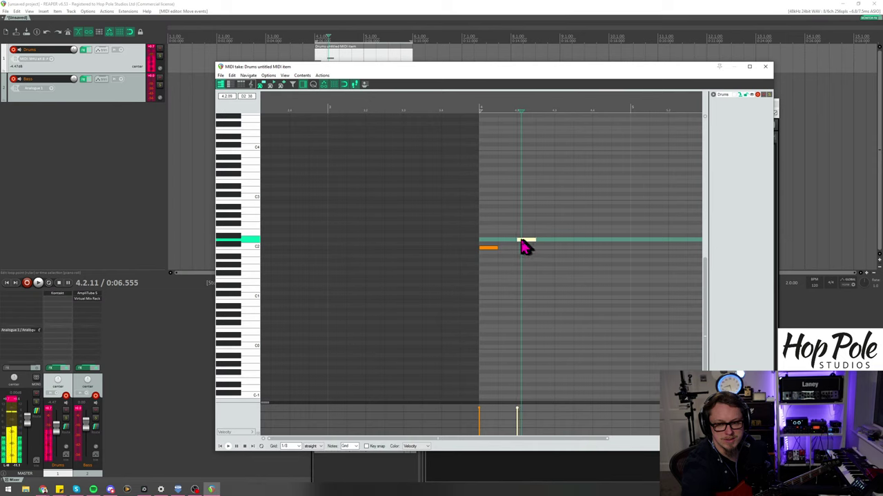
click(563, 248)
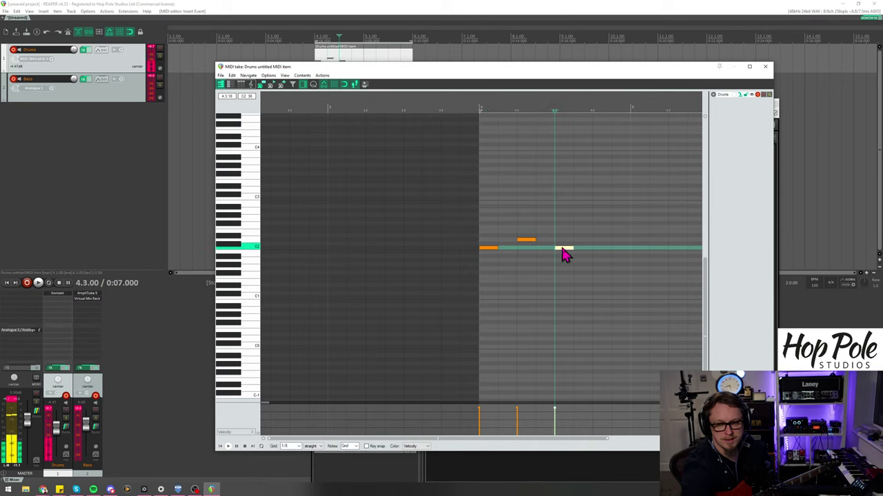
click(602, 240)
Step: Play back the alternating C2 and D2 pattern and copy its four notes into bar 5
click(438, 104)
key(space)
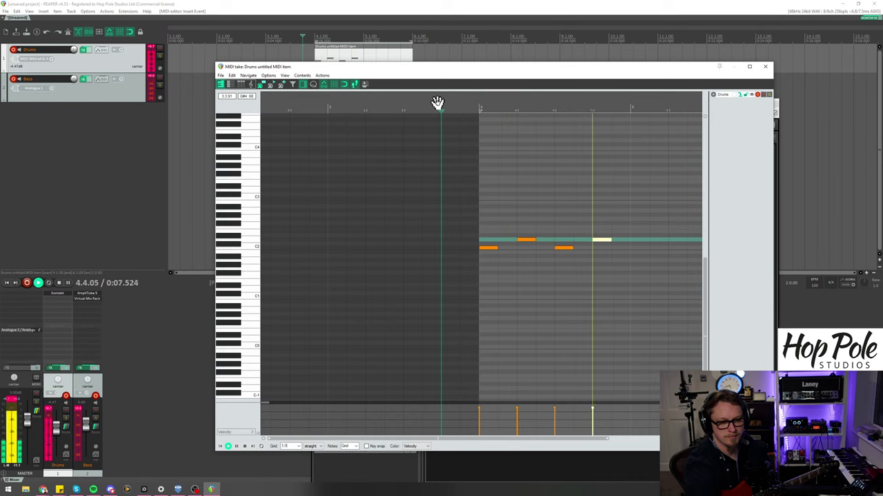
key(space)
scroll(407, 158, down, 4)
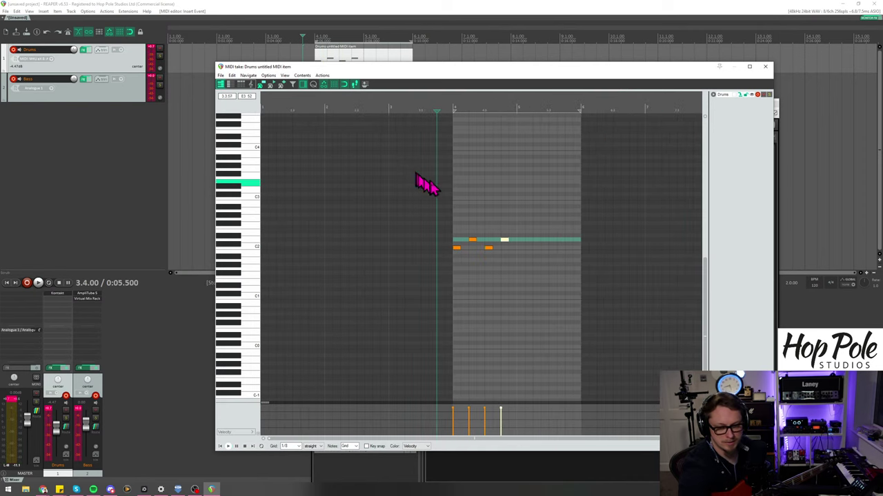
drag(537, 227, 510, 256)
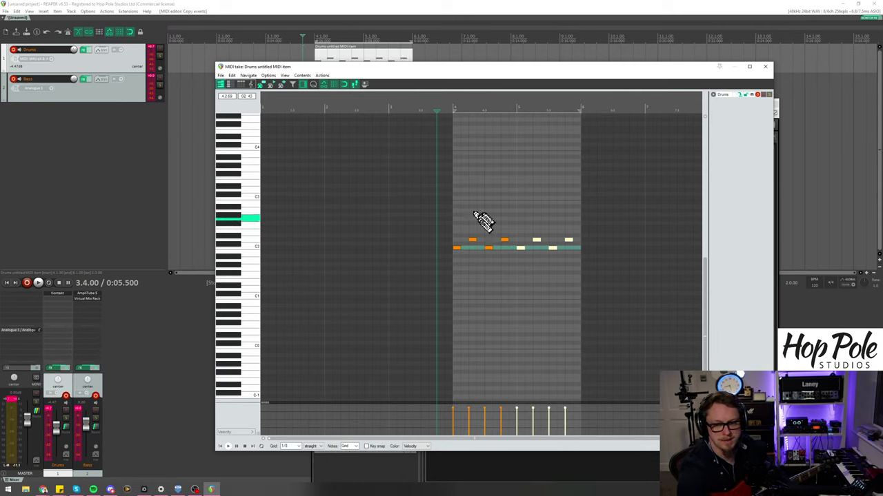
Step: Draw four consecutive F2 eighth notes from the start of bar 4 and move them up to F#2
click(457, 228)
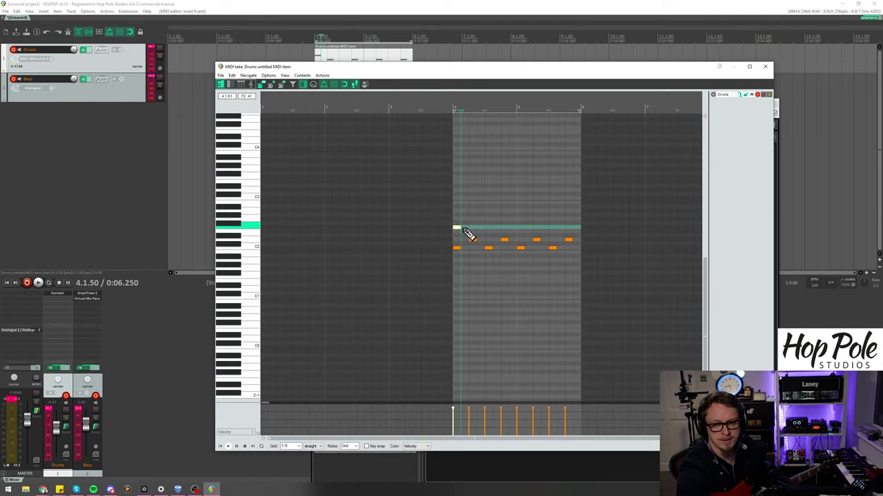
click(465, 228)
click(473, 229)
click(481, 228)
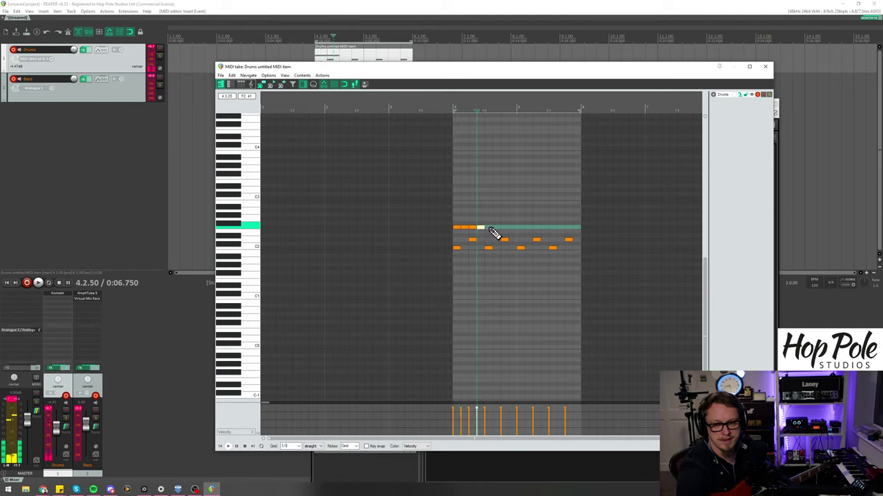
drag(498, 232, 460, 228)
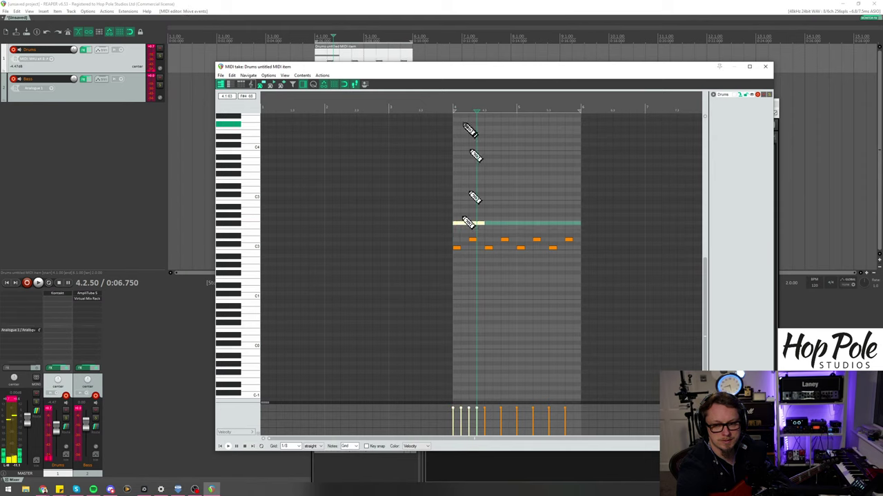
Step: Copy the F#2 eighth notes until they fill both bars of the MIDI item
drag(449, 110, 489, 187)
scroll(490, 186, down, 3)
drag(449, 228, 524, 220)
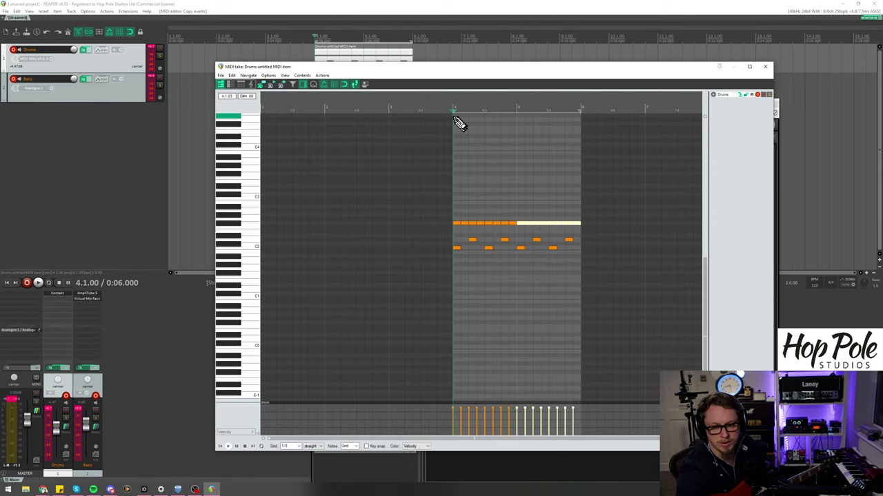
Step: Play back the two-bar drum pattern from just before bar 4 and close the MIDI editor
click(442, 108)
key(space)
scroll(509, 203, up, 2)
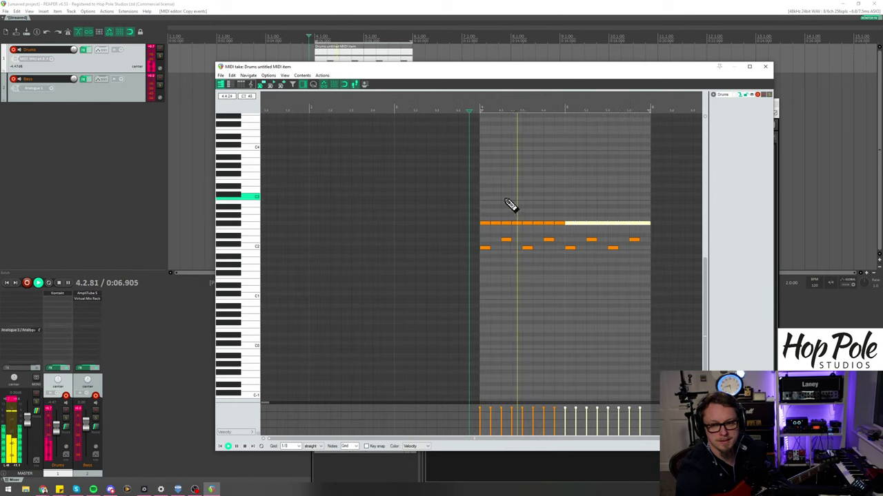
click(765, 67)
Step: Extend the end of the drum MIDI item far along the timeline so its two-bar pattern loops
scroll(364, 63, down, 5)
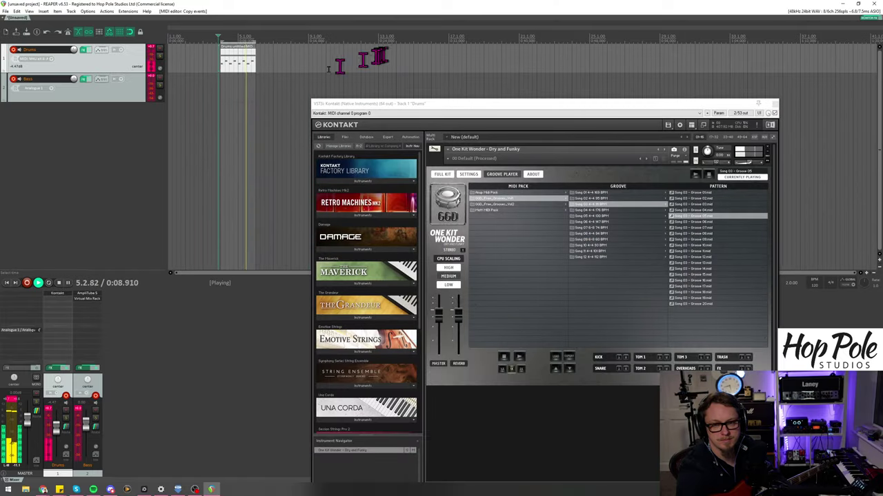
drag(262, 65, 643, 73)
scroll(431, 63, down, 3)
scroll(441, 62, down, 3)
scroll(555, 65, down, 3)
Step: Play the looped drum part from 6.1.00 and stop playback
key(space)
scroll(422, 83, up, 10)
scroll(430, 83, up, 5)
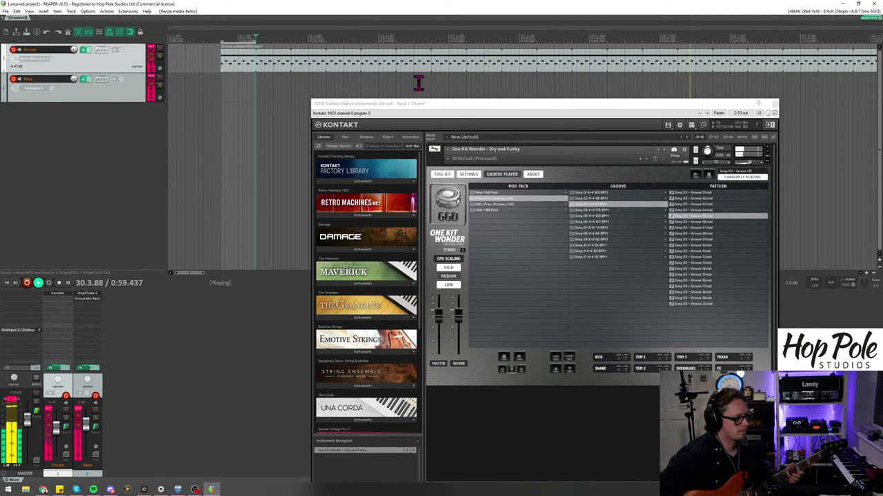
key(space)
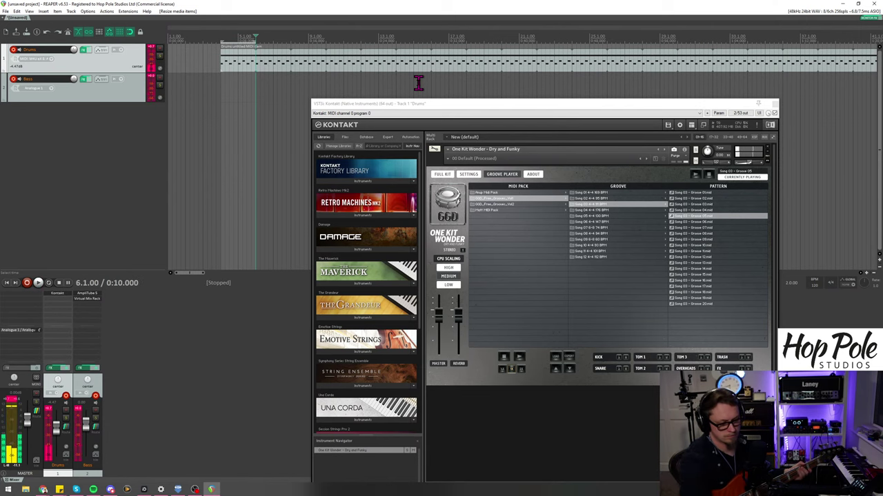
Step: Lower the project tempo to 110 BPM, then play the looped drums from 6.1.00 and stop playback
click(691, 125)
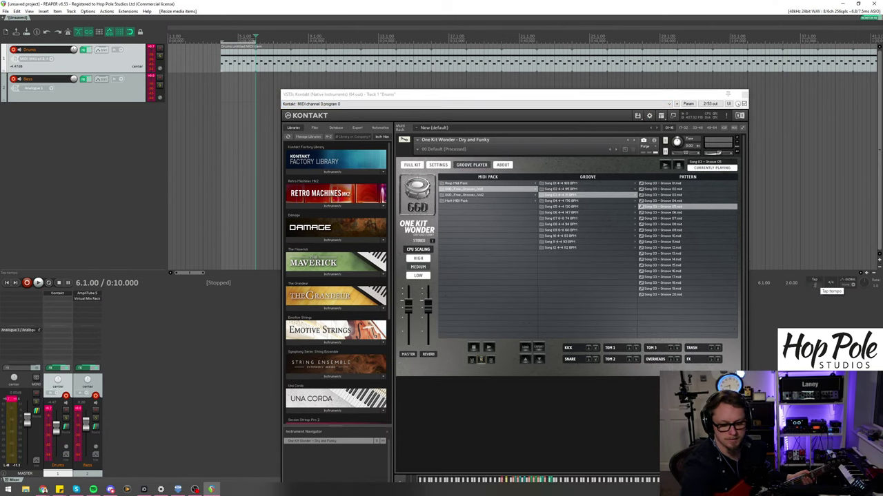
drag(813, 284, 814, 278)
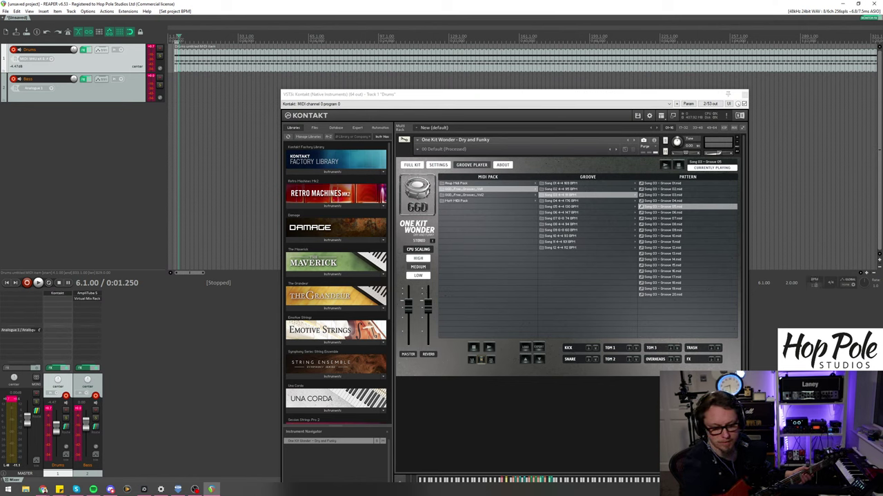
drag(814, 278, 814, 288)
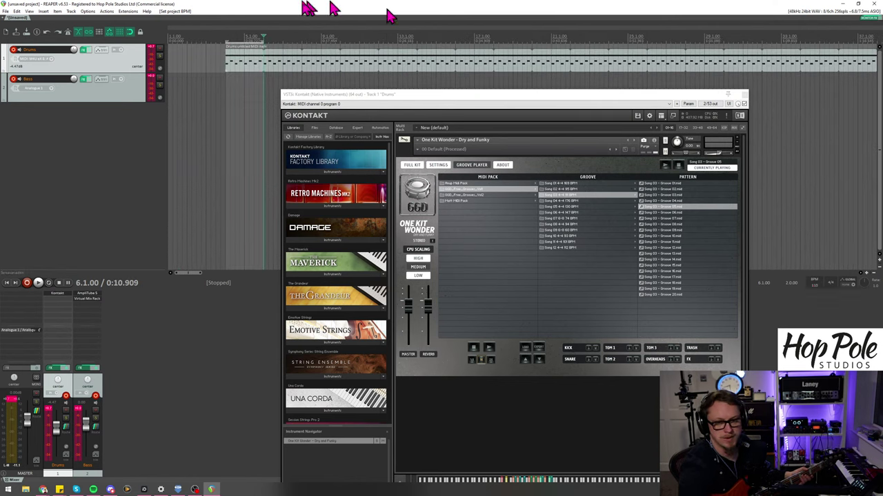
key(space)
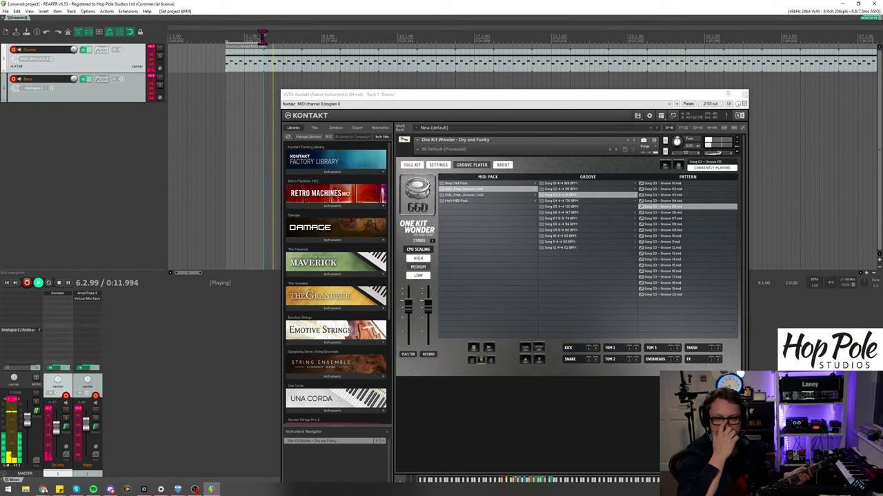
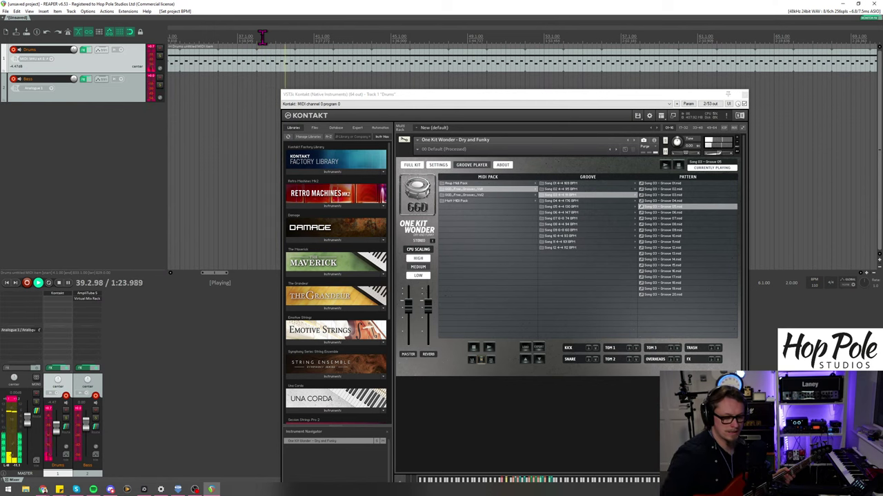
key(space)
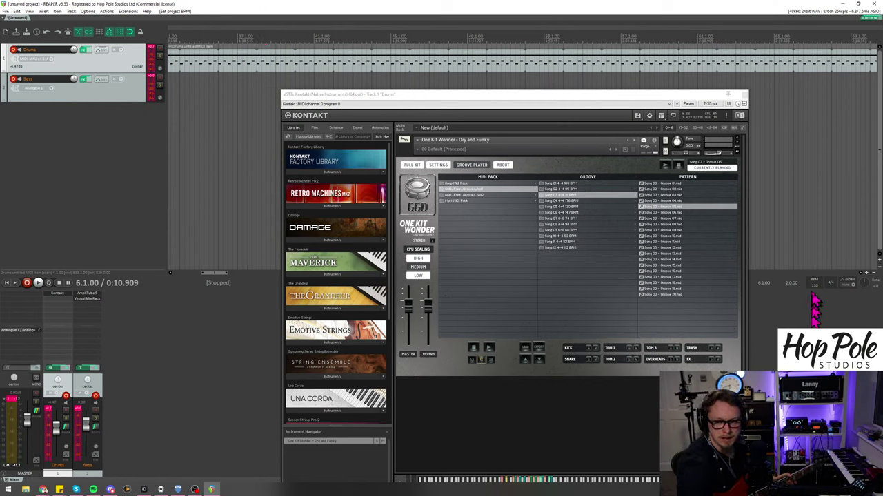
Step: Lower the project tempo to 102 BPM while playing the drum loop from 6.1.00, then stop playback
scroll(812, 293, down, 4)
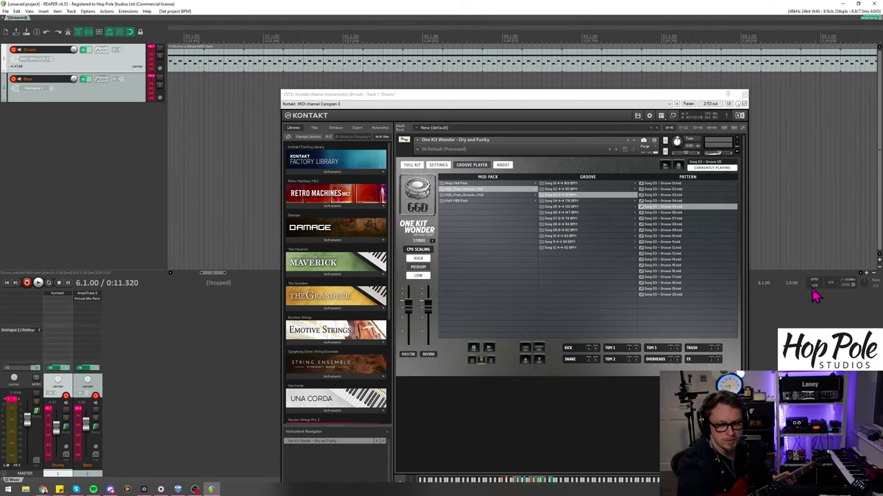
key(space)
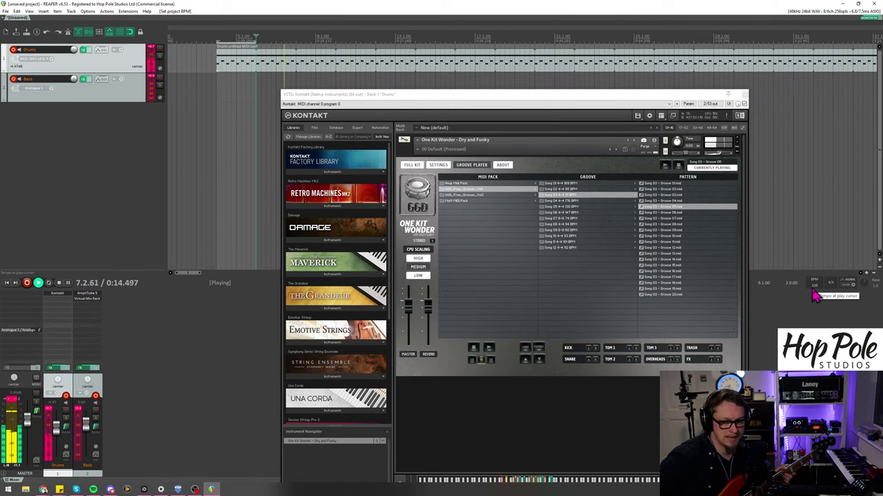
click(814, 285)
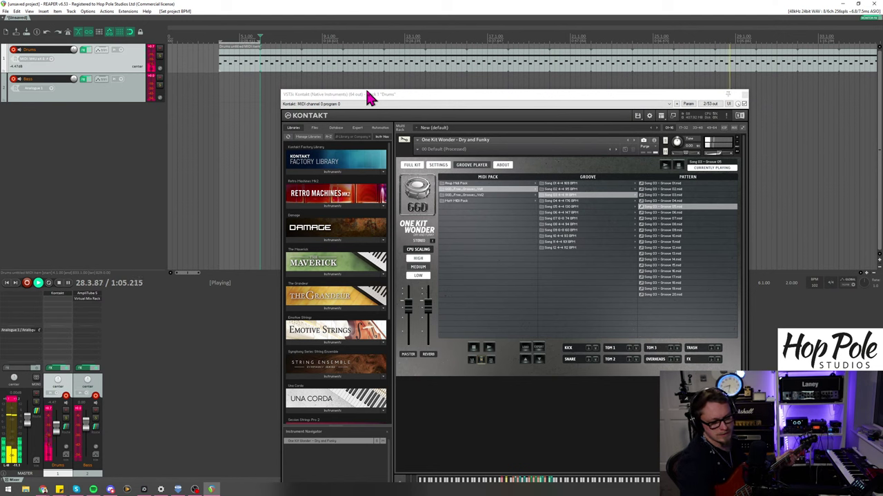
key(space)
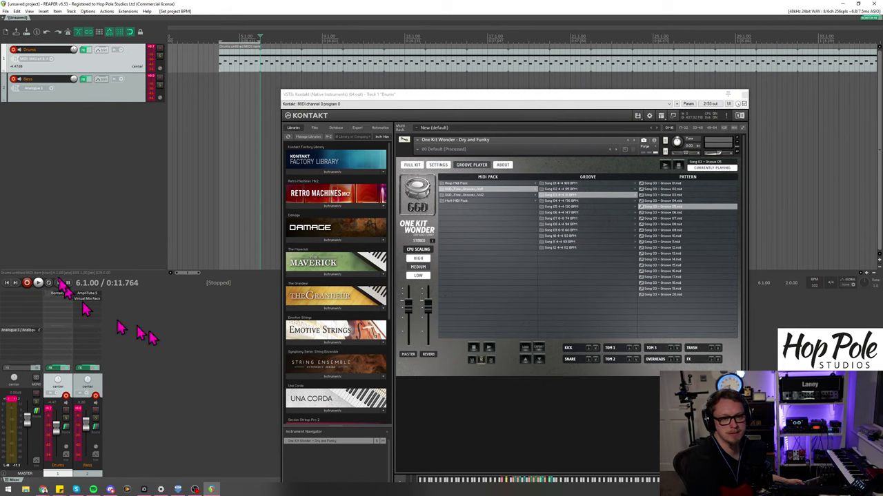
click(27, 282)
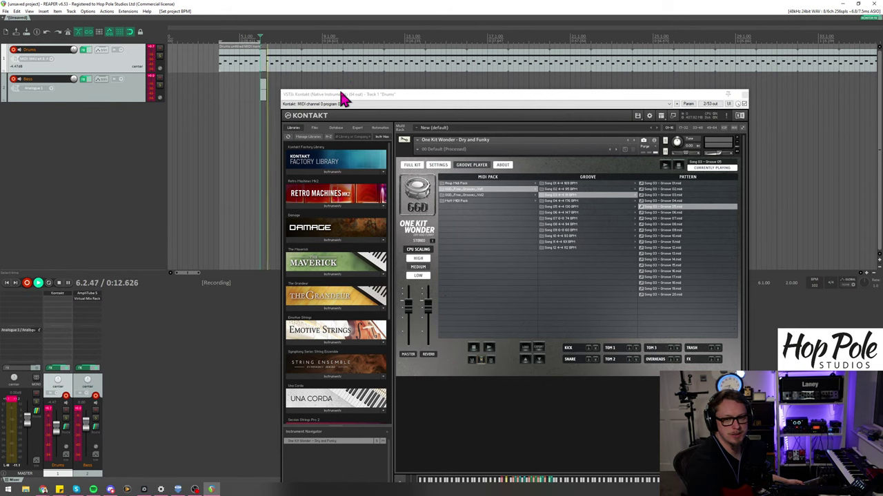
drag(343, 99, 340, 107)
key(space)
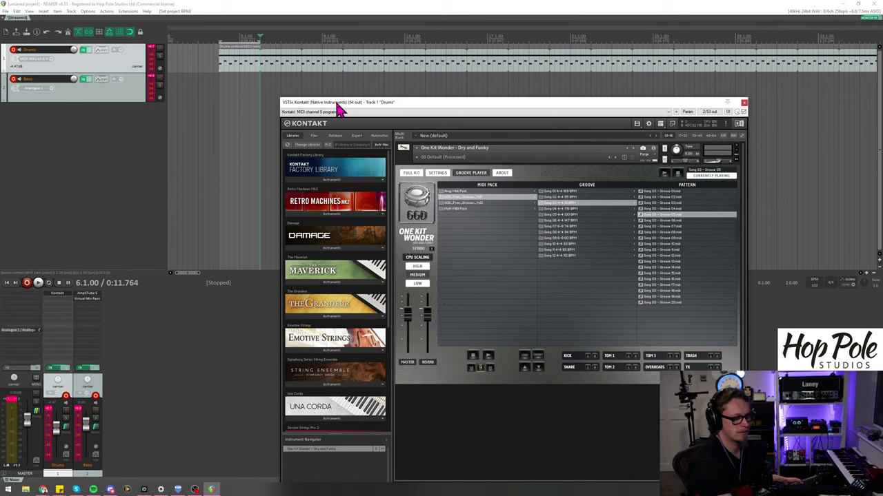
Step: Disarm the Drums track for recording and move Kontakt, switched to its full kit view, clear of the tracks
click(15, 55)
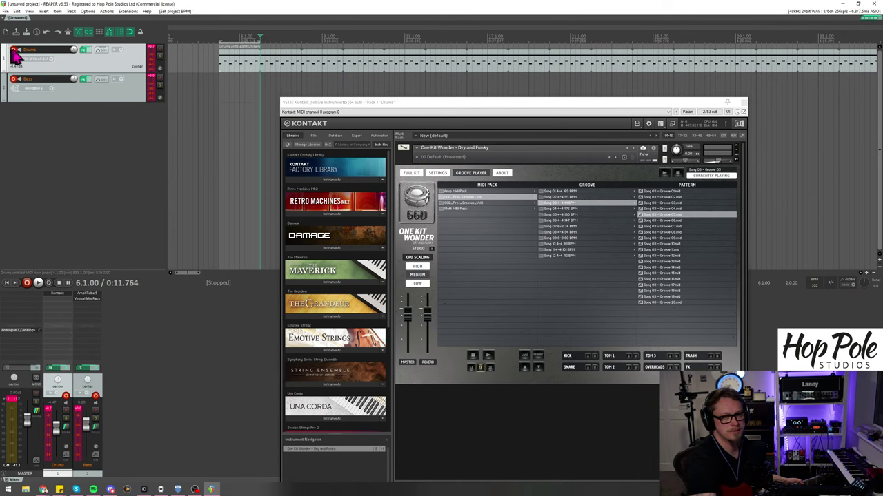
click(412, 173)
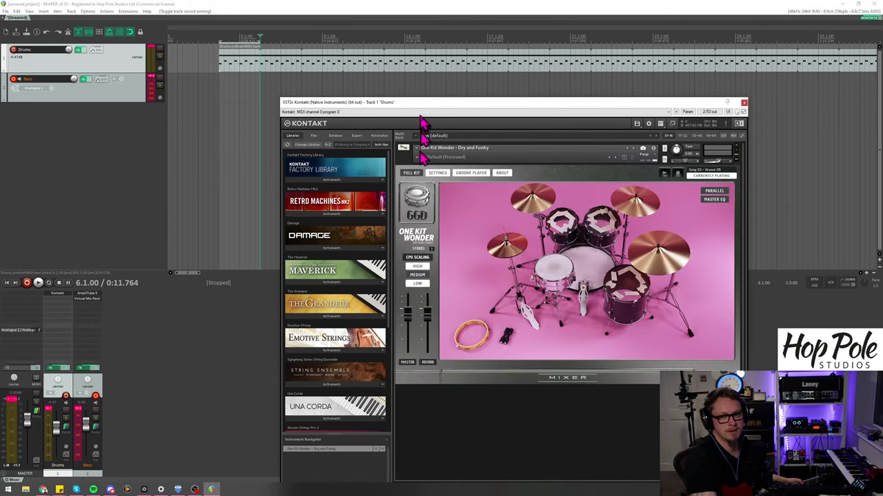
drag(421, 111, 547, 200)
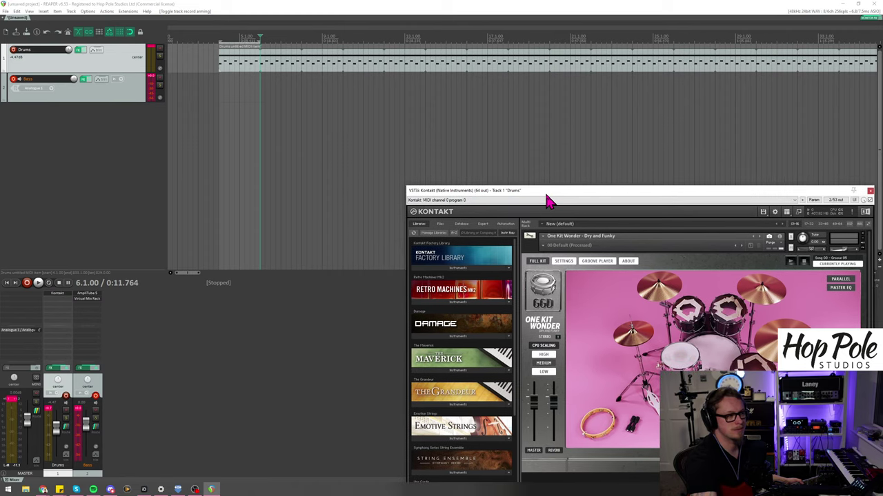
click(682, 356)
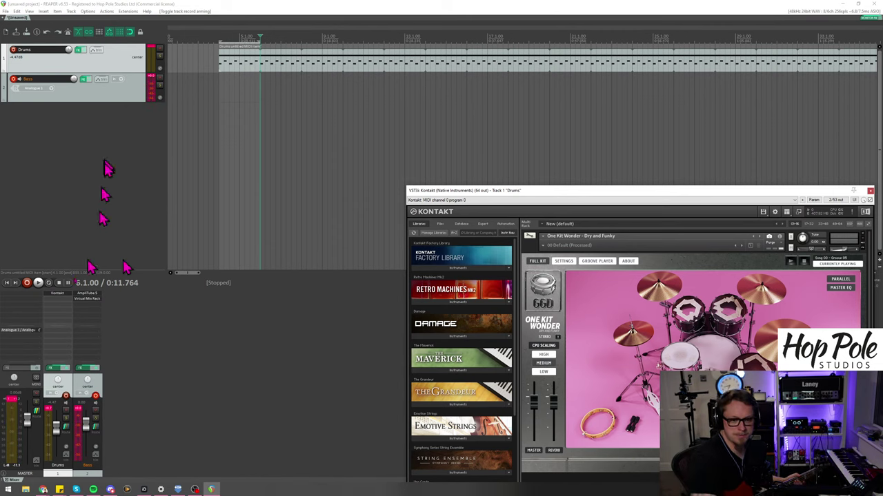
Step: Open AmpliTube 5 from the Bass track, move its window below the tracks and show the SVX-CL amp
click(97, 297)
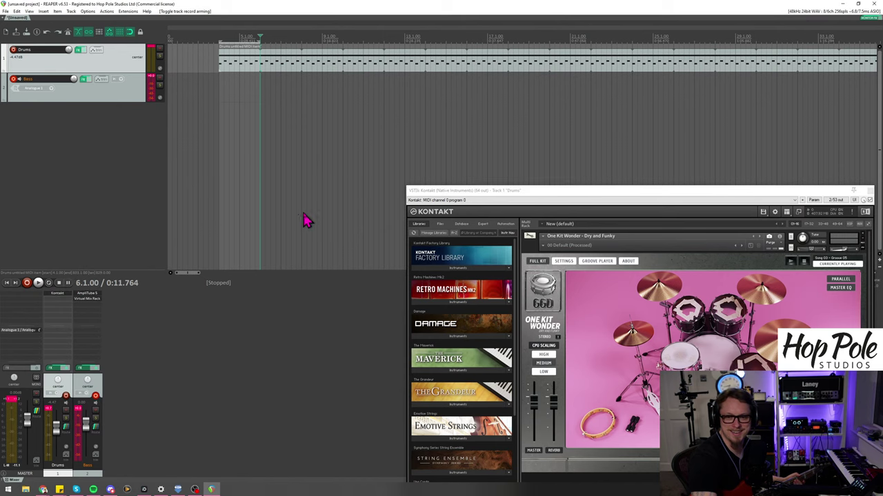
drag(475, 47, 448, 199)
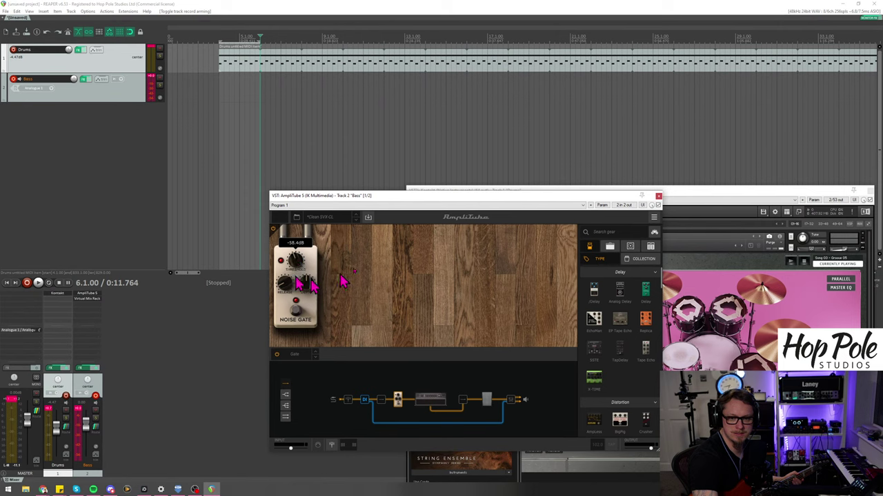
click(429, 403)
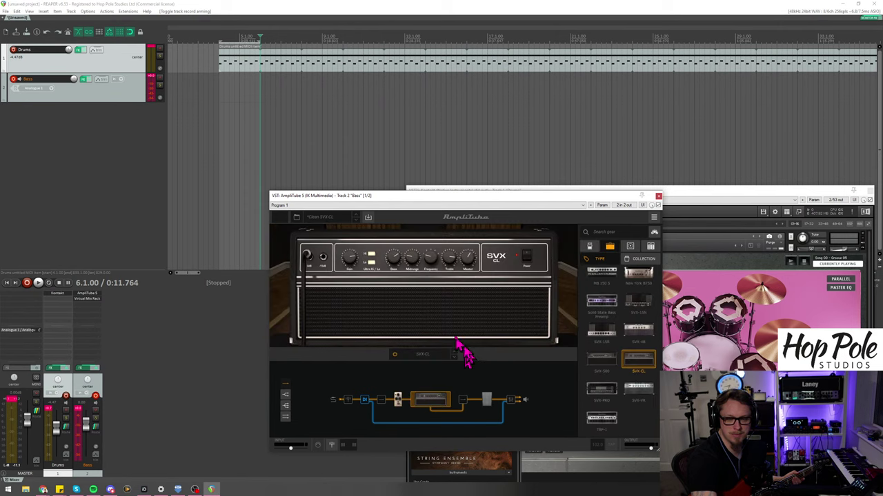
drag(412, 269, 434, 288)
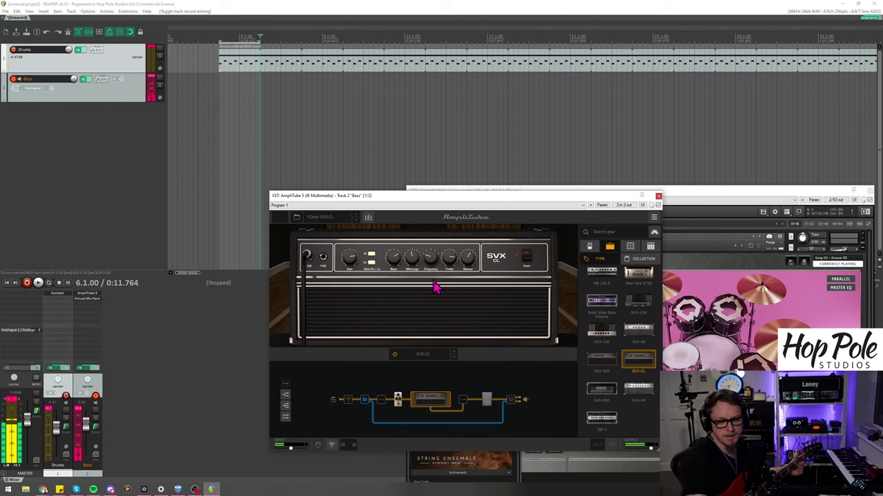
Step: Show the bass cabinet's microphones and try Dynamic 20, then Vintage Dynamic 20, as mic 1
click(488, 404)
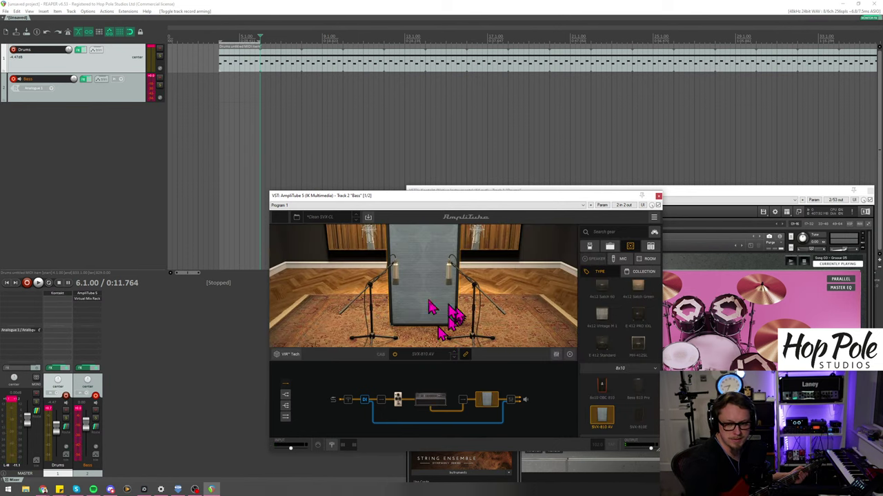
click(402, 288)
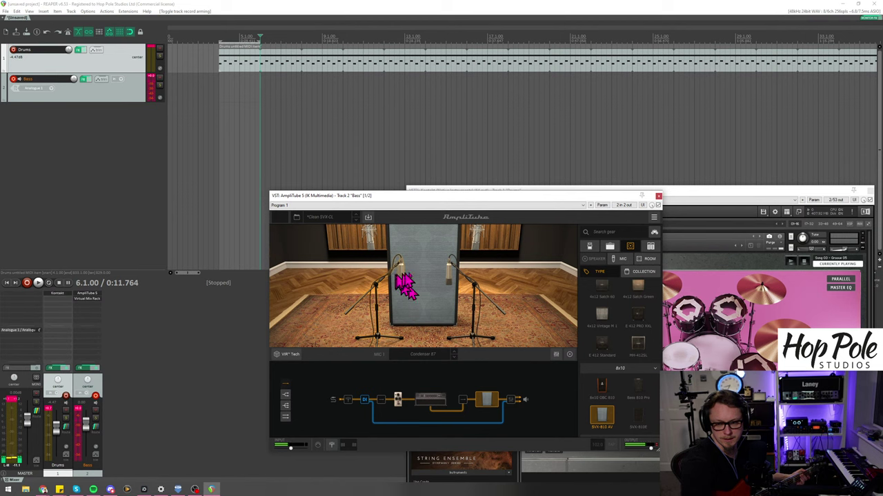
click(618, 258)
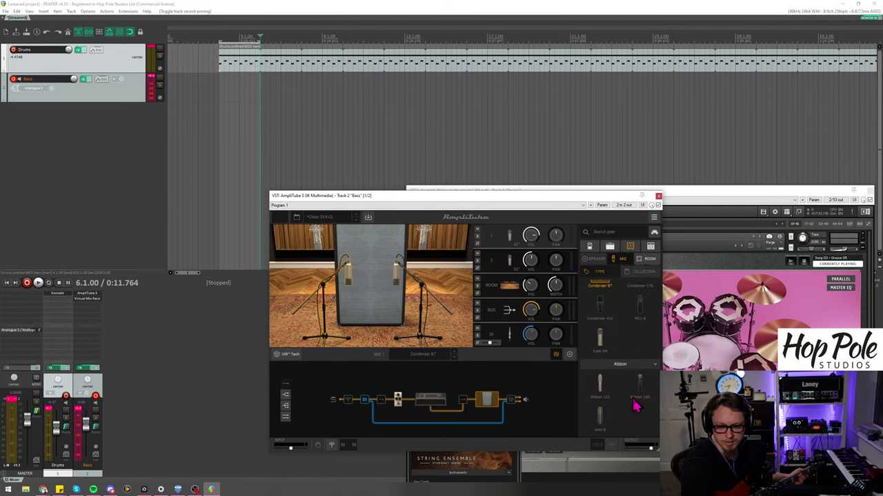
scroll(634, 406, up, 4)
scroll(635, 405, up, 2)
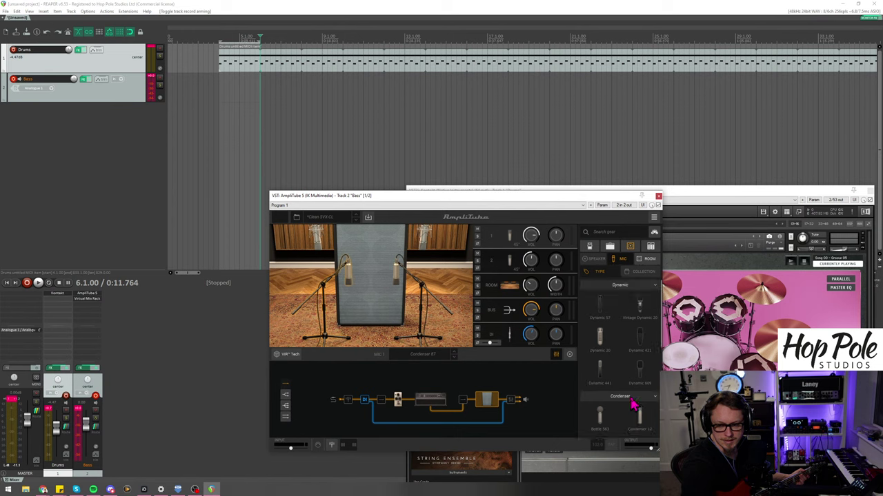
click(601, 338)
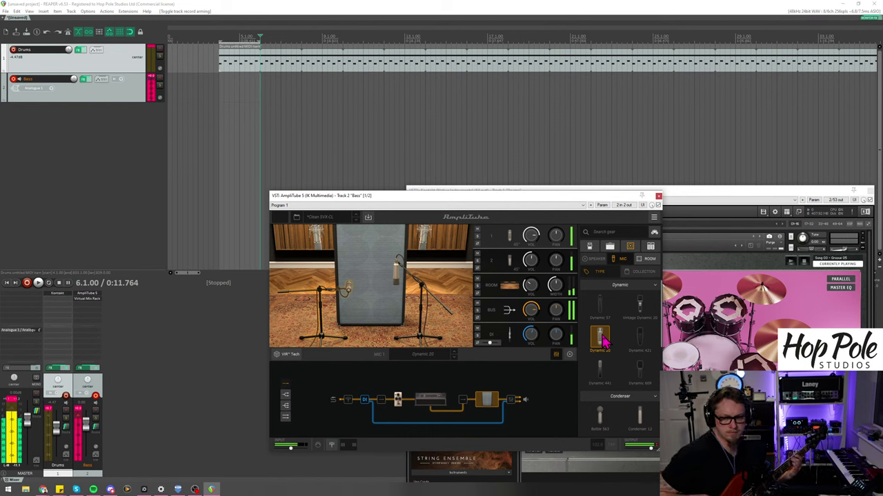
click(639, 308)
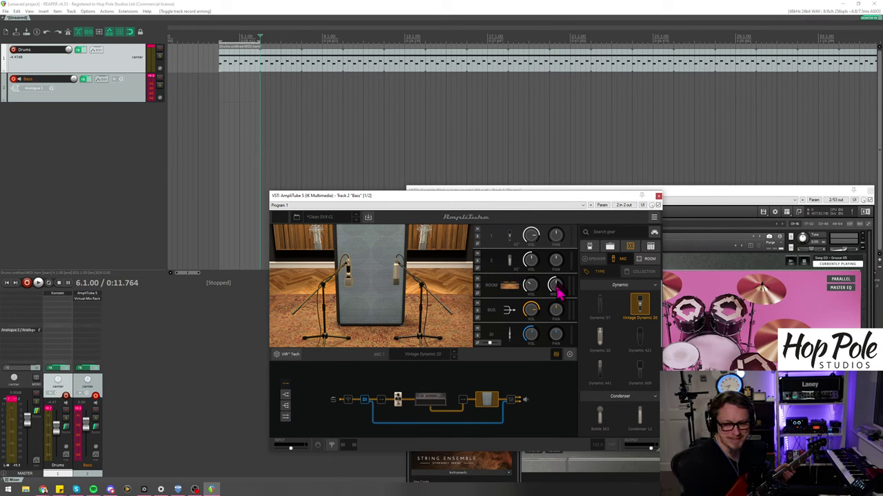
Step: Set the room microphones' width to 67% in the cabinet mixer
drag(558, 293, 570, 235)
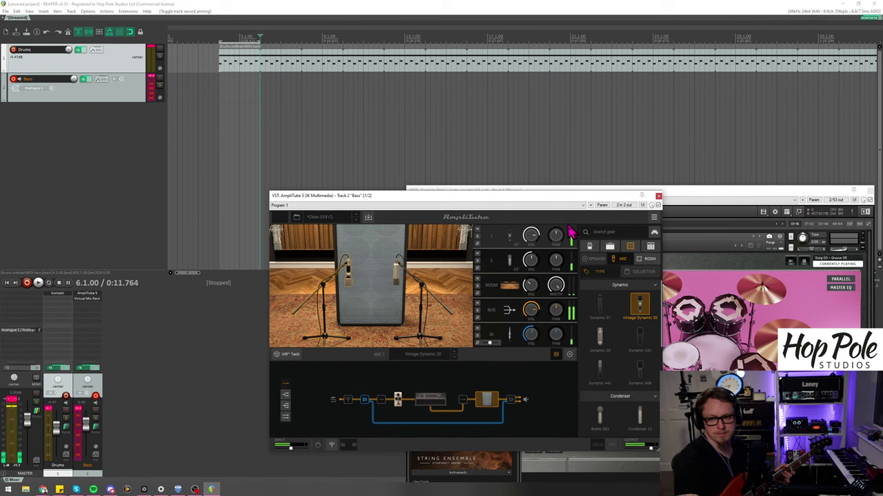
drag(549, 287, 562, 311)
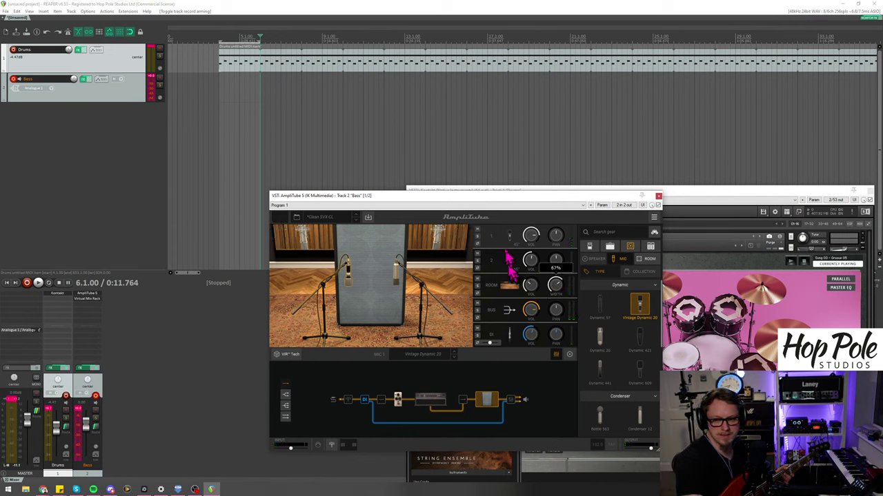
Step: Browse the condenser microphones and try Condenser 12 as mic 1 on the bass cabinet
scroll(628, 344, down, 3)
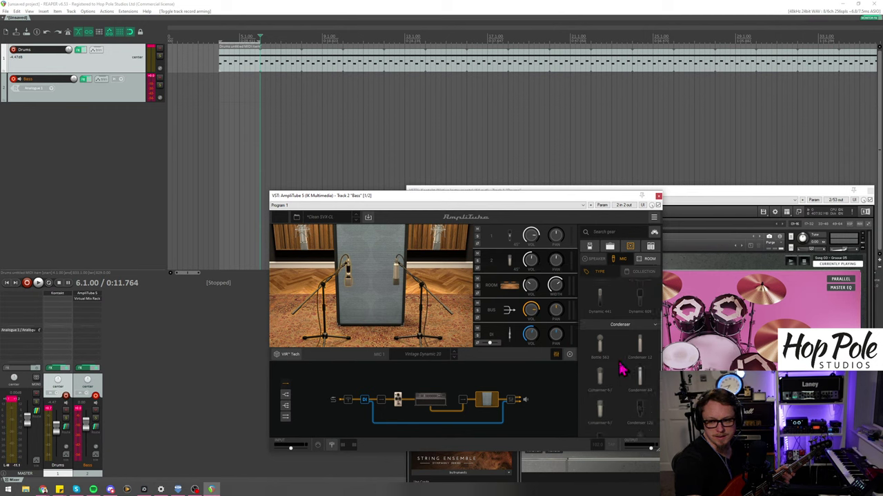
scroll(611, 383, down, 3)
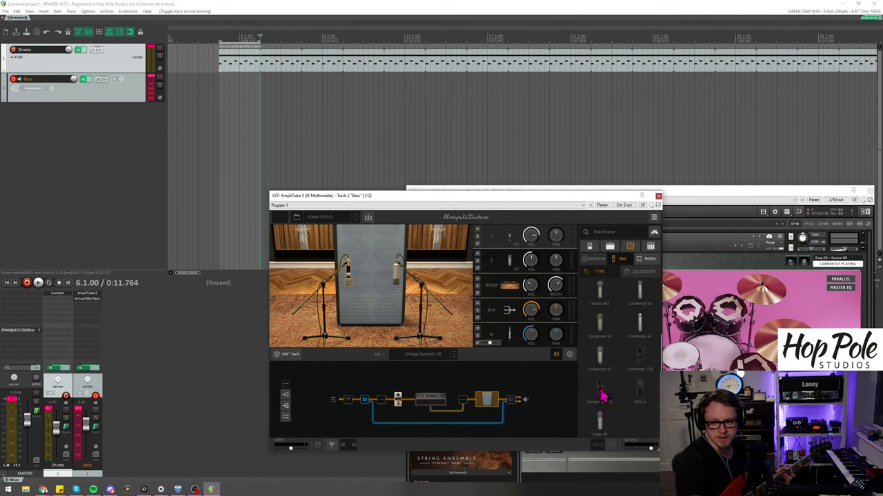
scroll(605, 386, up, 3)
click(638, 328)
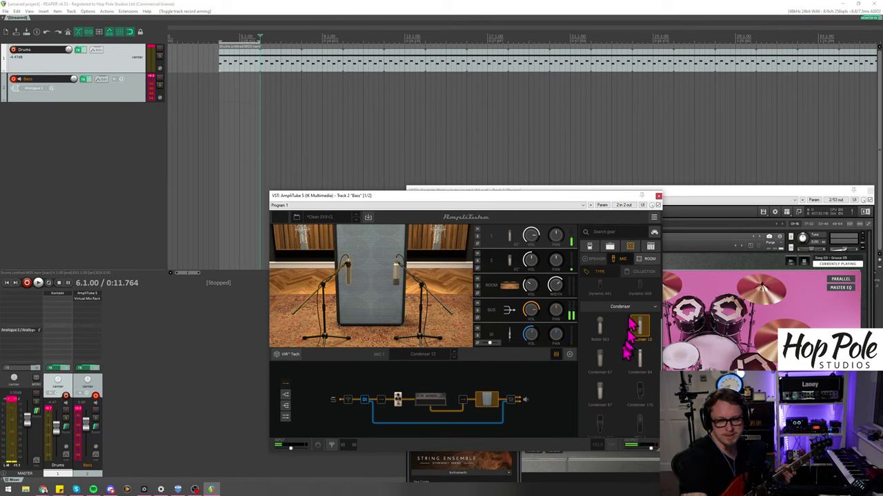
Step: Replace mic 1 with Dynamic 421 and shift it slightly inward in front of the bass cabinet
scroll(621, 383, up, 1)
scroll(621, 381, up, 4)
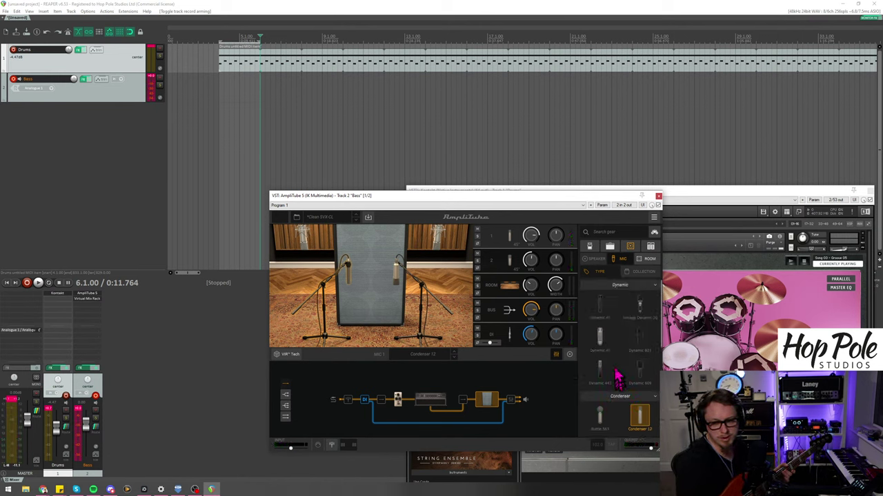
click(640, 341)
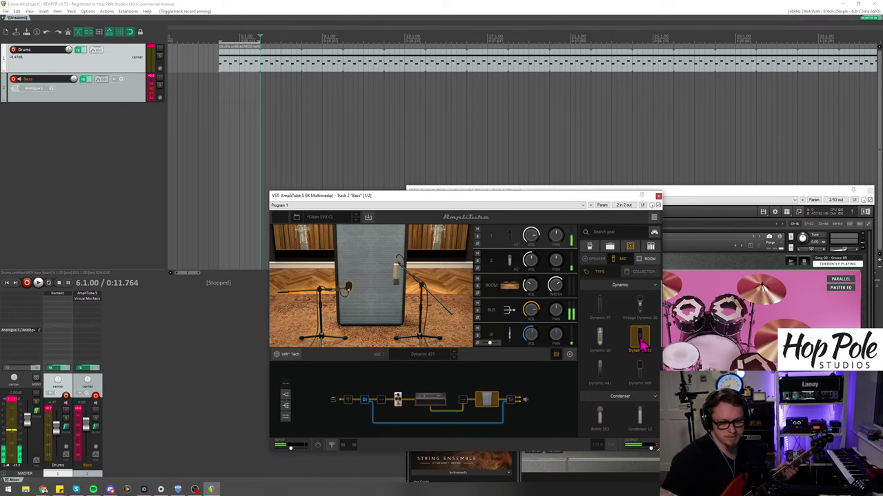
drag(640, 345, 358, 298)
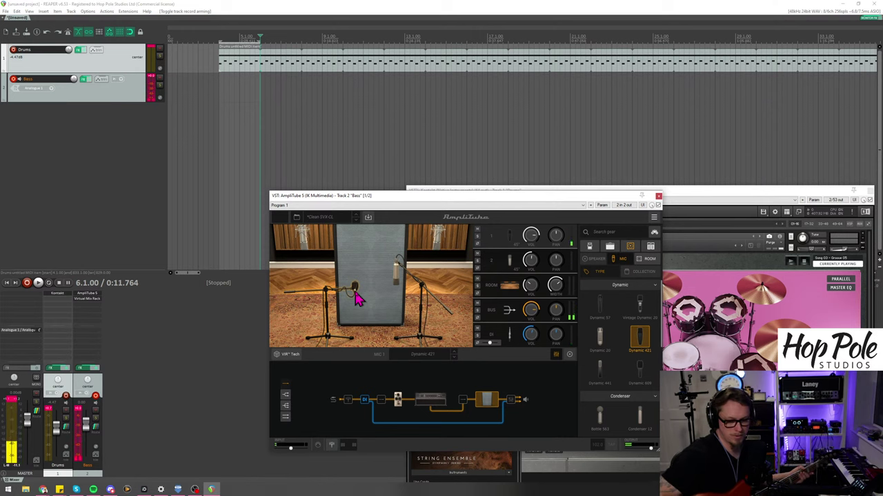
Step: Check the bass tuning with AmpliTube's UltraTuner, switch the tuner off, and show the SVX-CL amp again
click(349, 403)
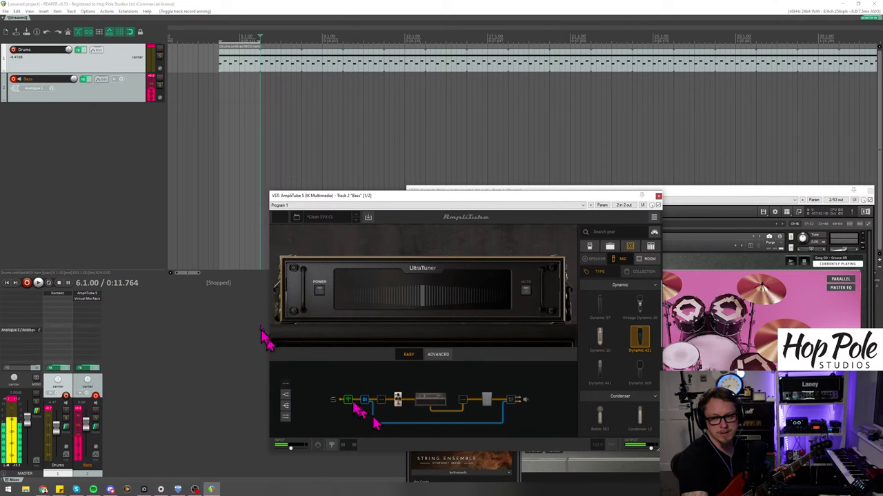
click(319, 290)
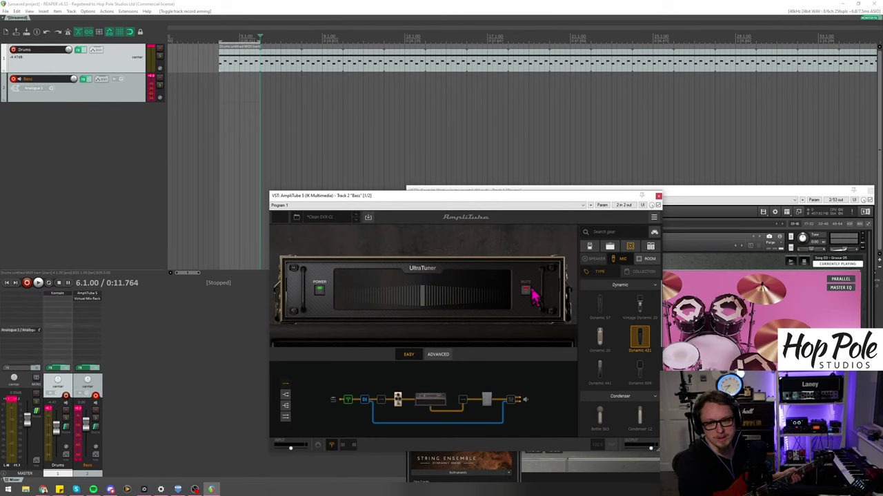
click(319, 290)
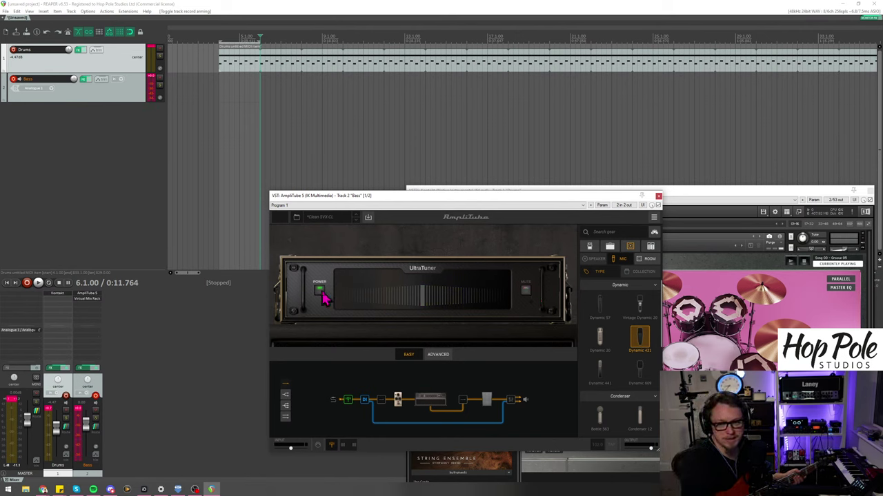
click(422, 404)
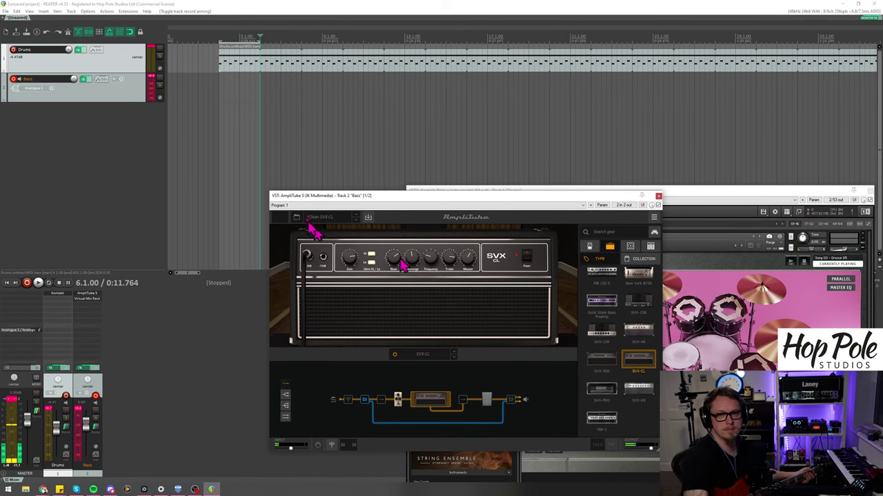
Step: Record a bass take over the drum beat from bar 6 to about bar 40
click(27, 283)
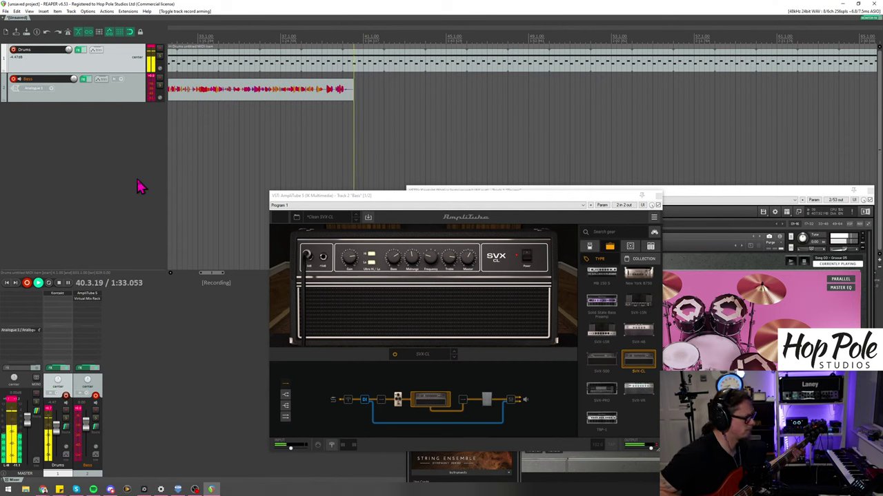
key(space)
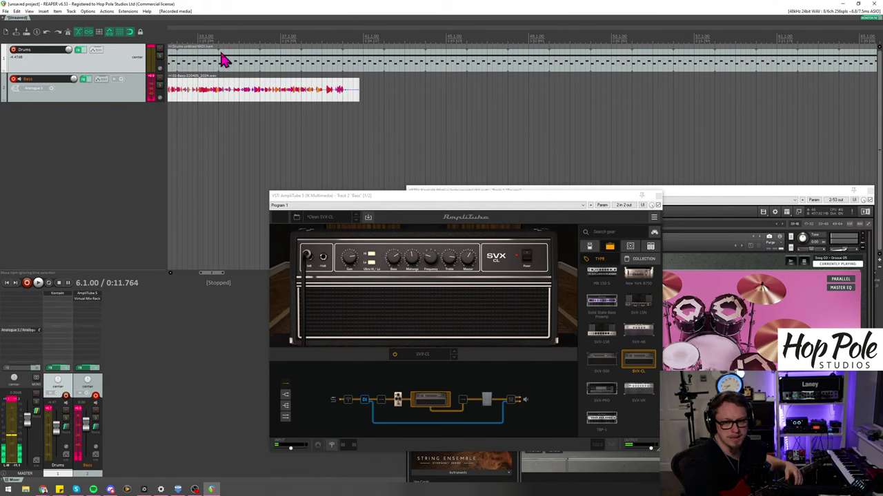
Step: Play back the new bass take from shortly before bar 34 and split it at bar 34
click(207, 34)
key(space)
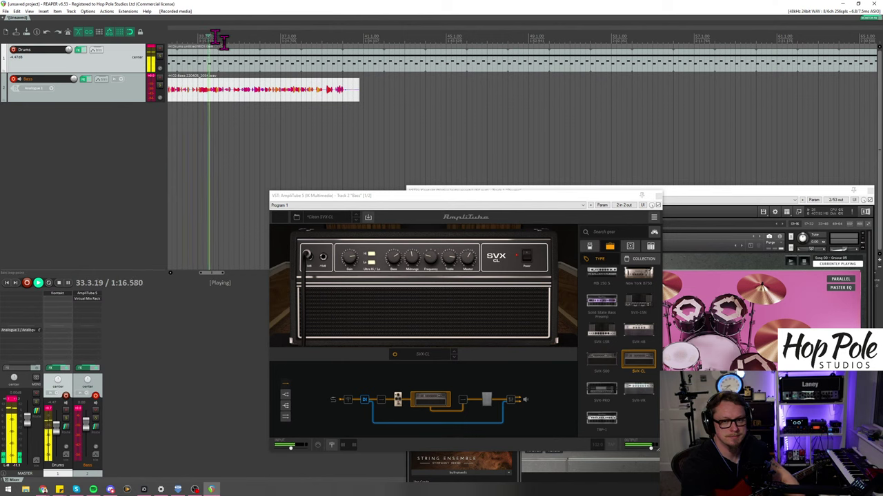
scroll(237, 69, up, 2)
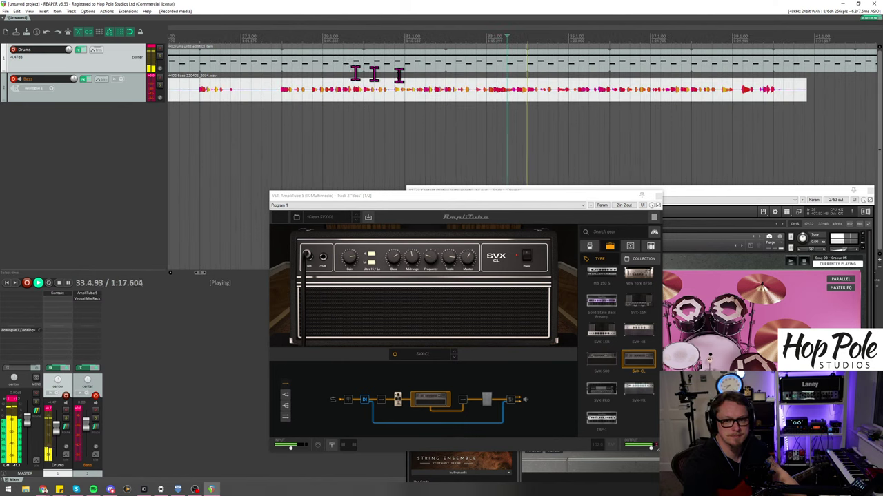
click(529, 91)
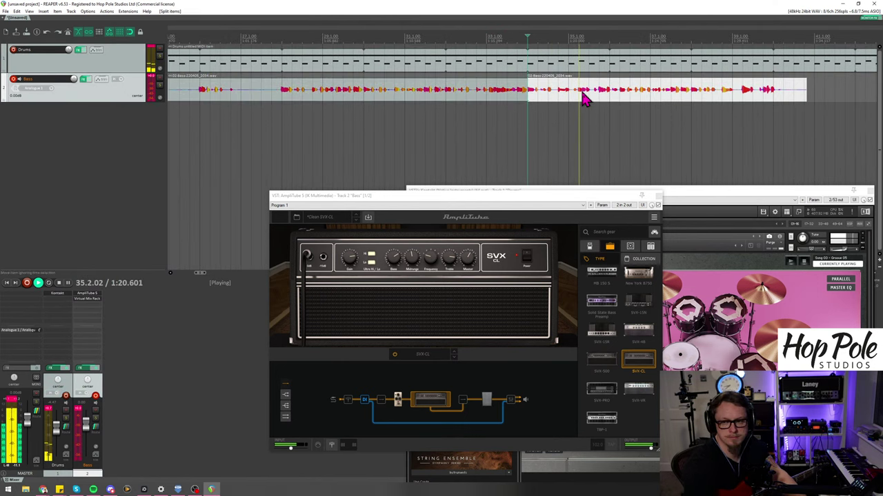
key(s)
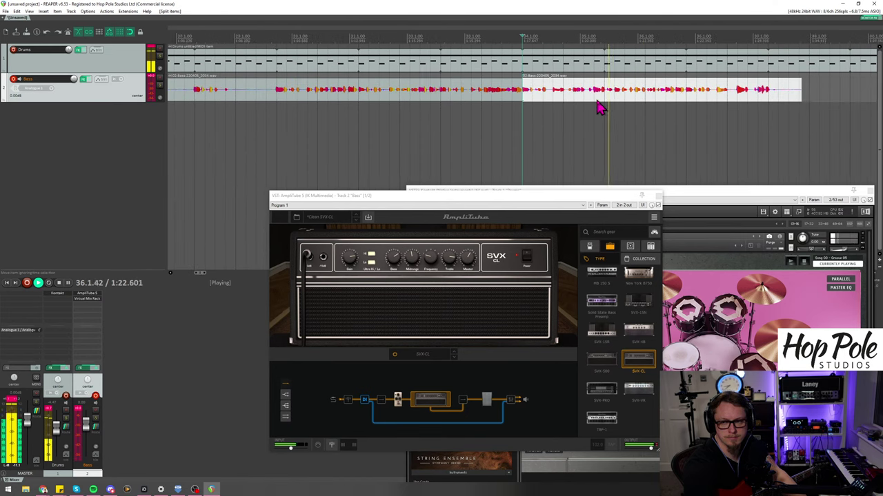
Step: Play the bass across the bar 34 split from 32.3.00 and lower the Bass track's volume to -2.80 dB
scroll(620, 97, down, 2)
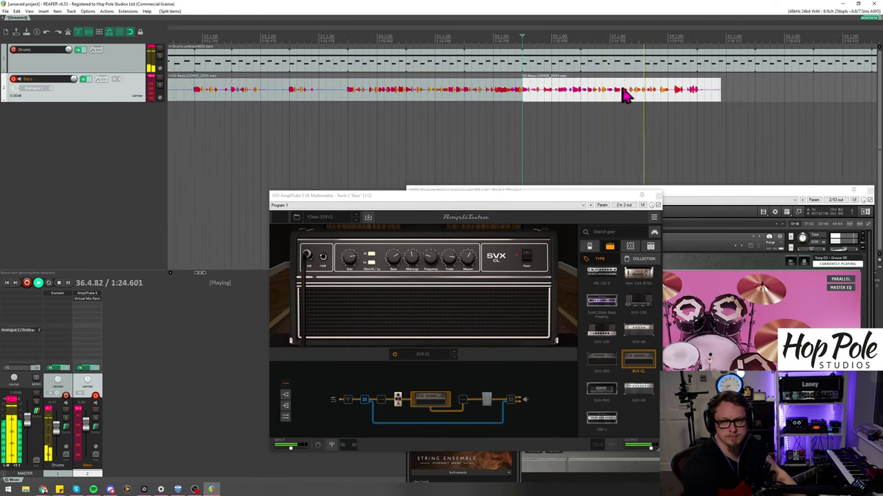
scroll(636, 94, up, 2)
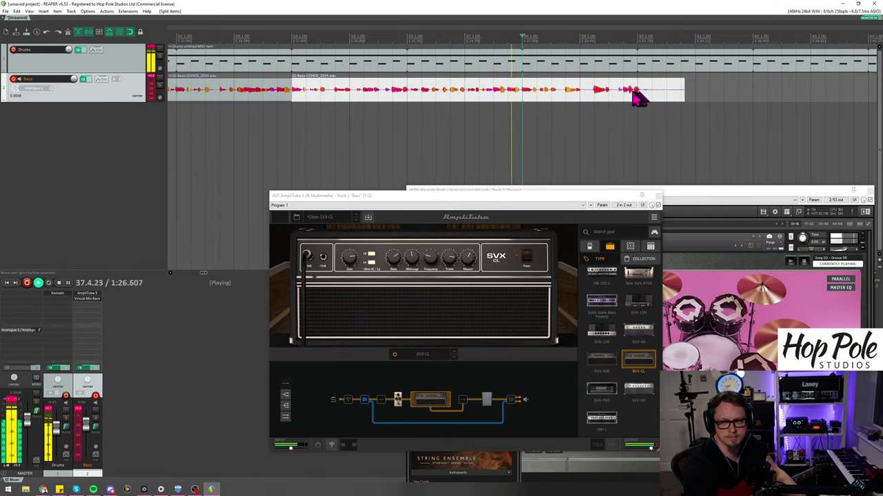
key(space)
click(200, 36)
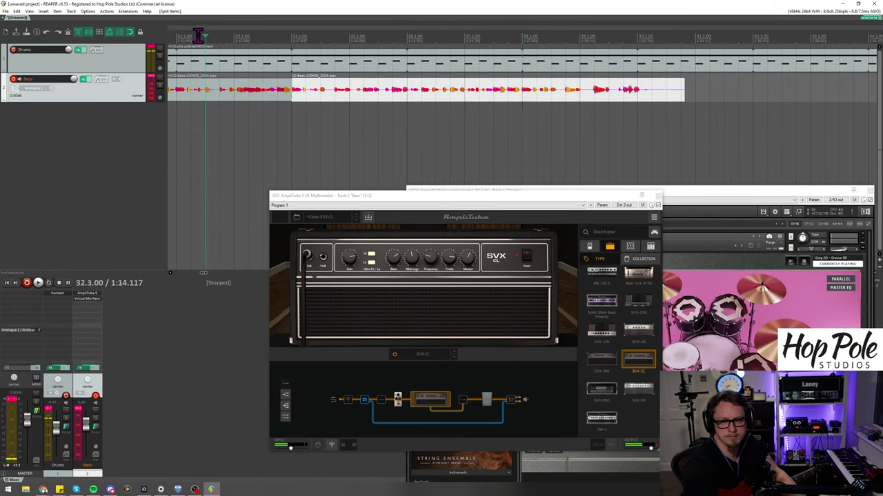
key(space)
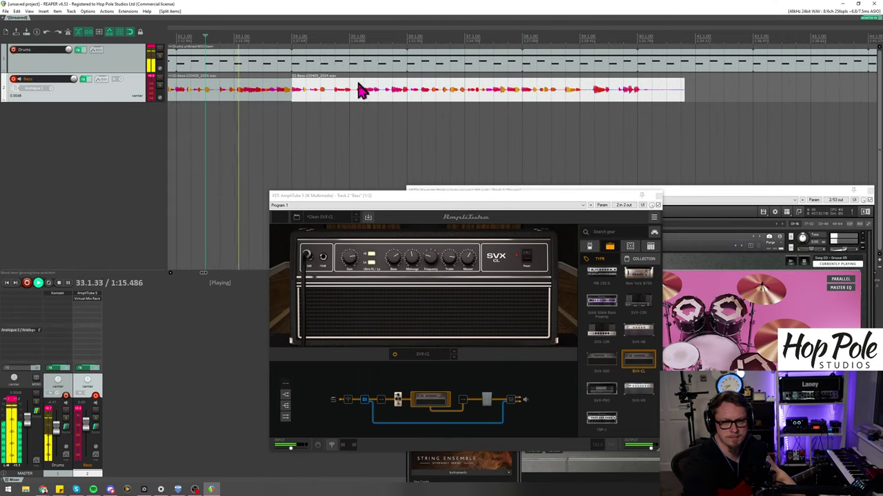
scroll(365, 92, up, 1)
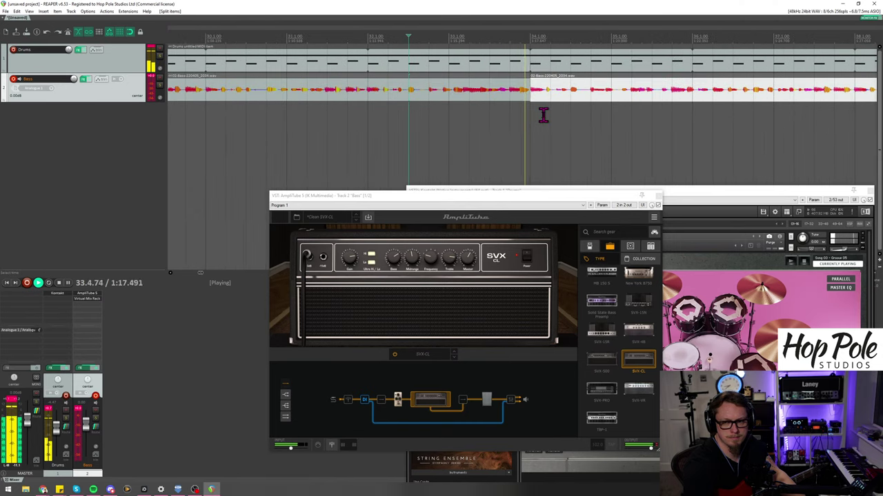
scroll(544, 114, up, 3)
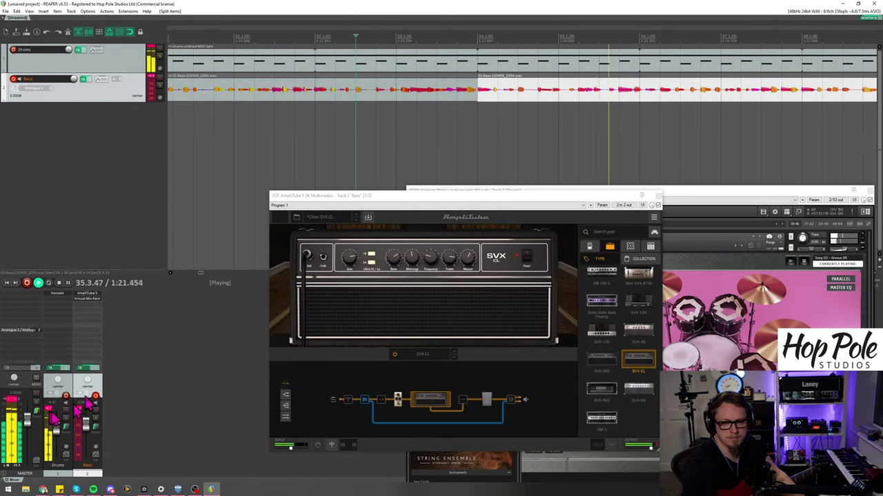
drag(86, 421, 88, 433)
Step: Split the second part of the bass take at bar 38 during playback
scroll(412, 135, down, 2)
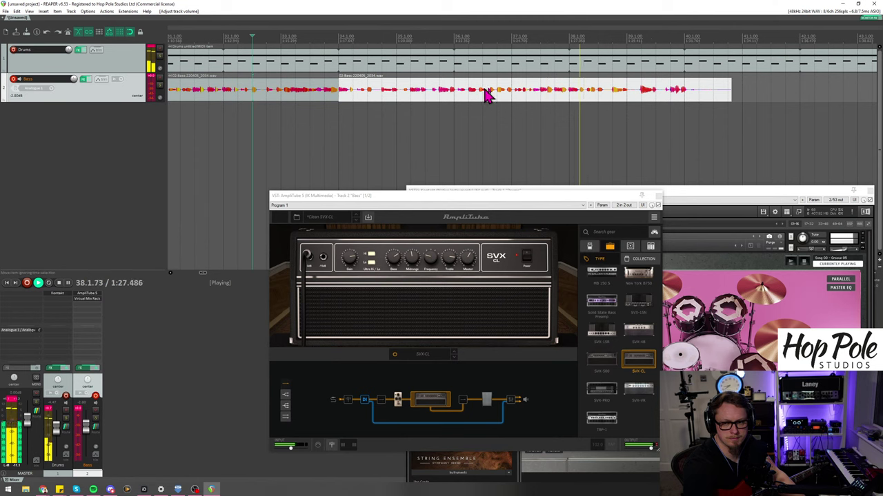
key(s)
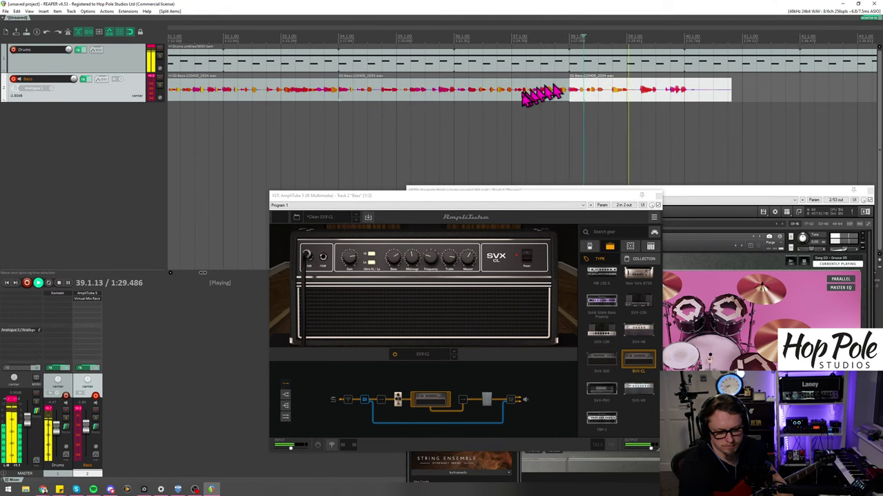
Step: Try deleting the bass section after bar 38, stop playback, and undo the deletion
key(Delete)
key(space)
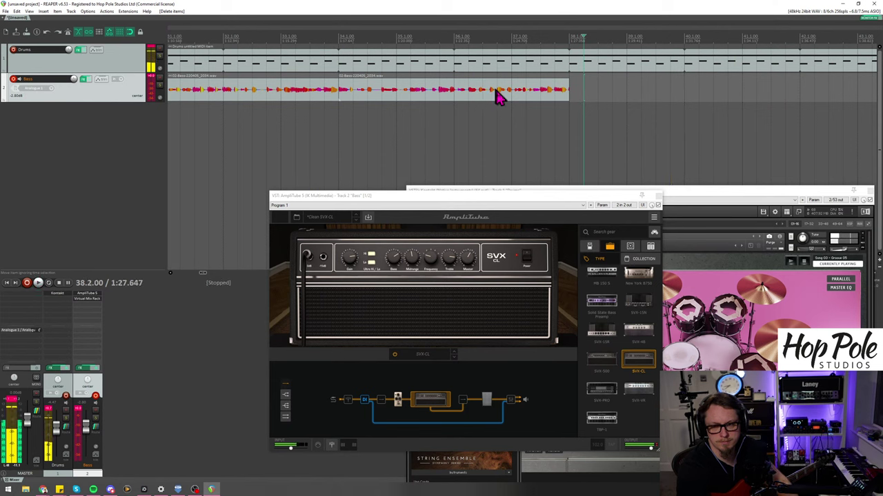
key(ctrl+z)
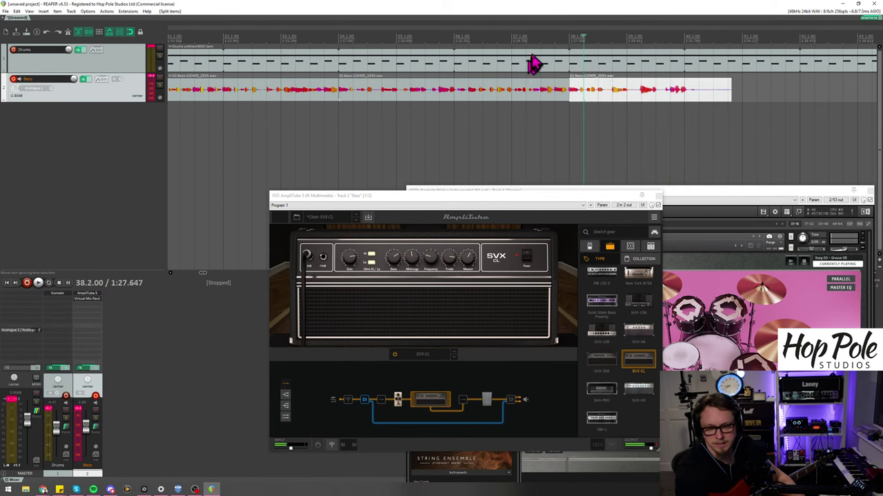
Step: Play the bass section from bar 38 and place the edit cursor at bar 42
click(729, 38)
click(794, 38)
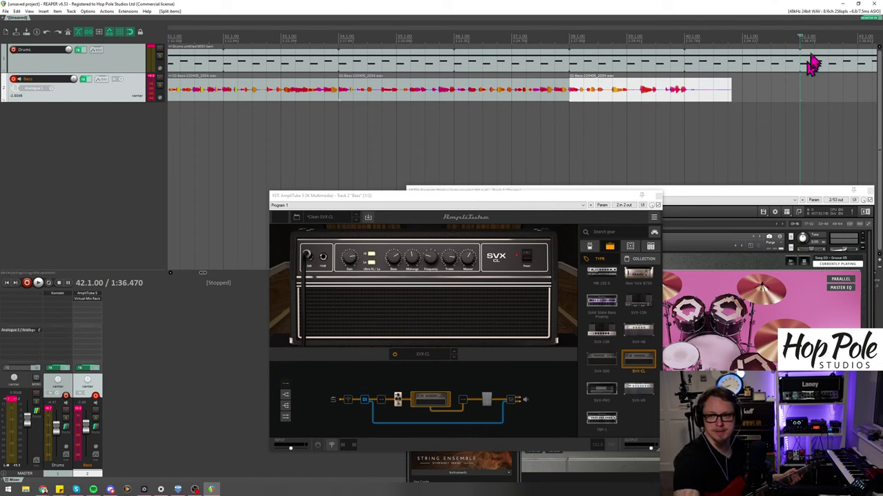
click(569, 37)
key(space)
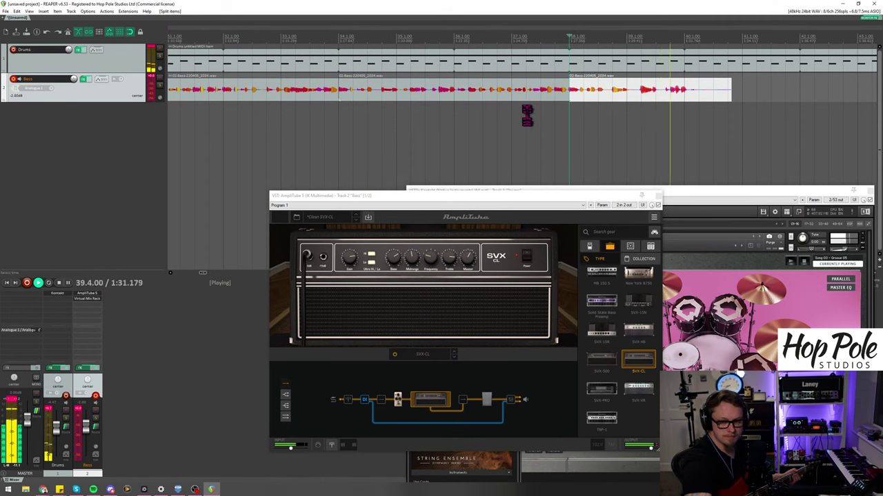
key(space)
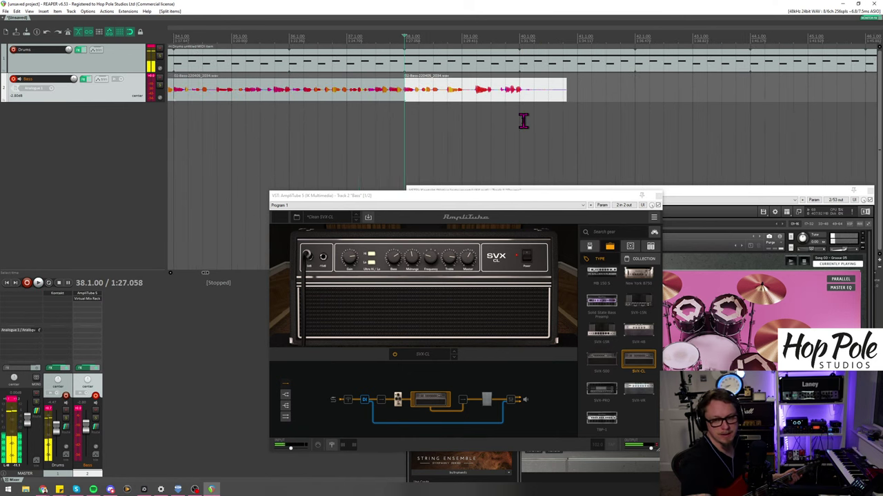
click(635, 40)
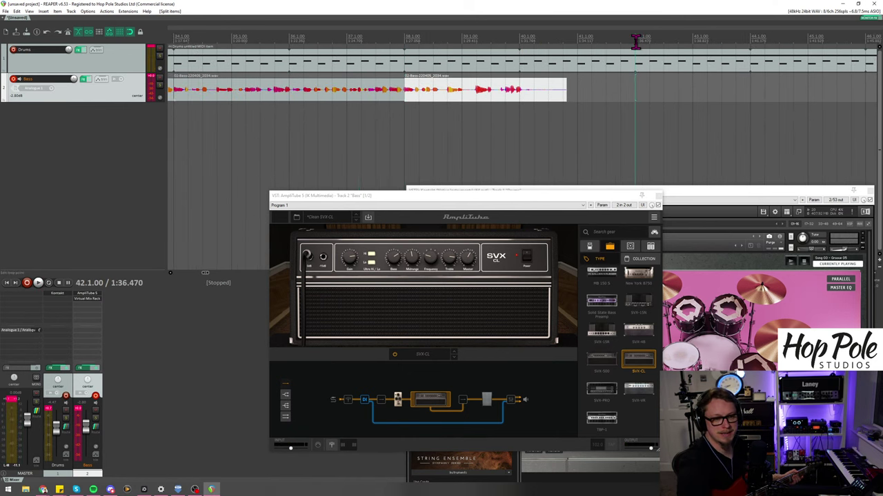
Step: Save the project as "funky dryness" in the Dropbox folder Mixes for 2021
key(ctrl+s)
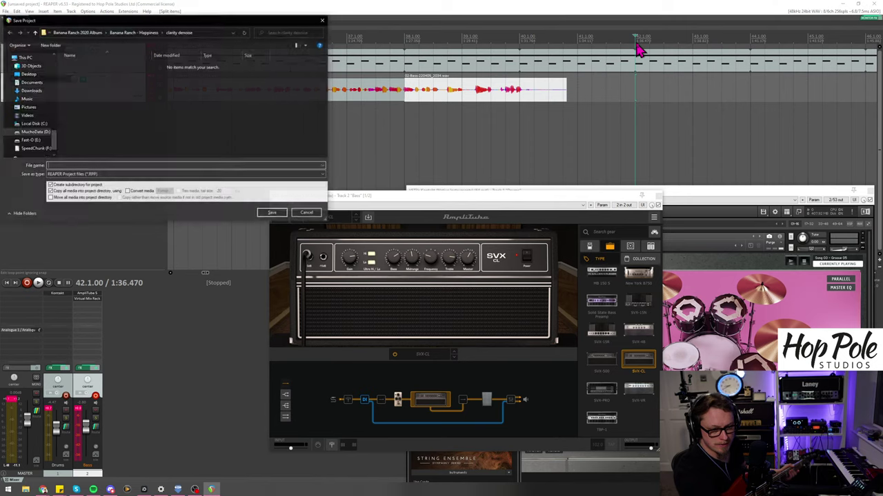
key(Escape)
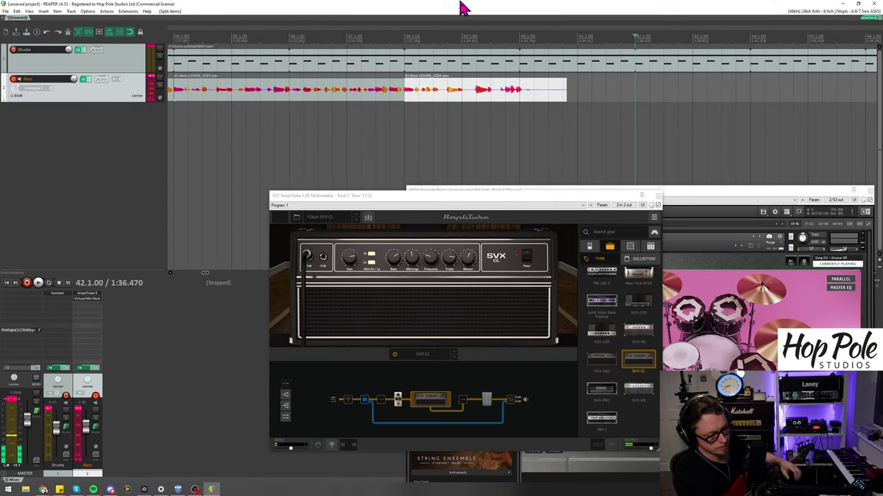
key(ctrl+s)
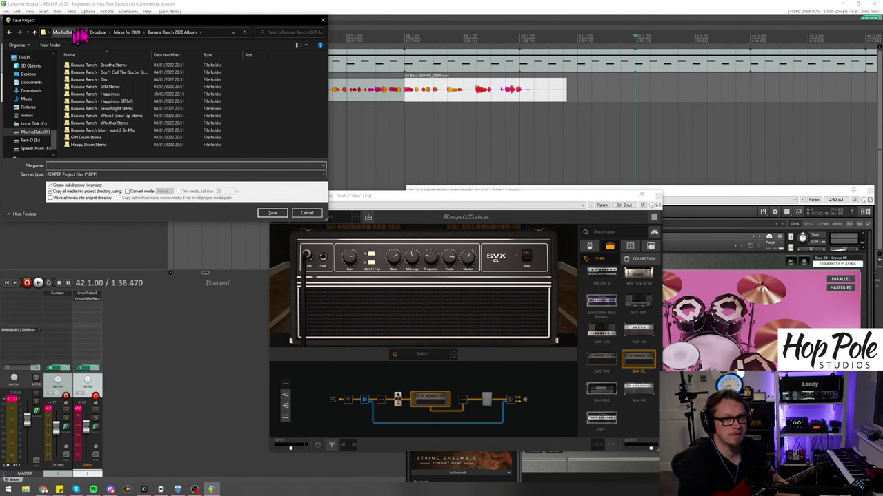
click(97, 32)
scroll(83, 138, down, 1)
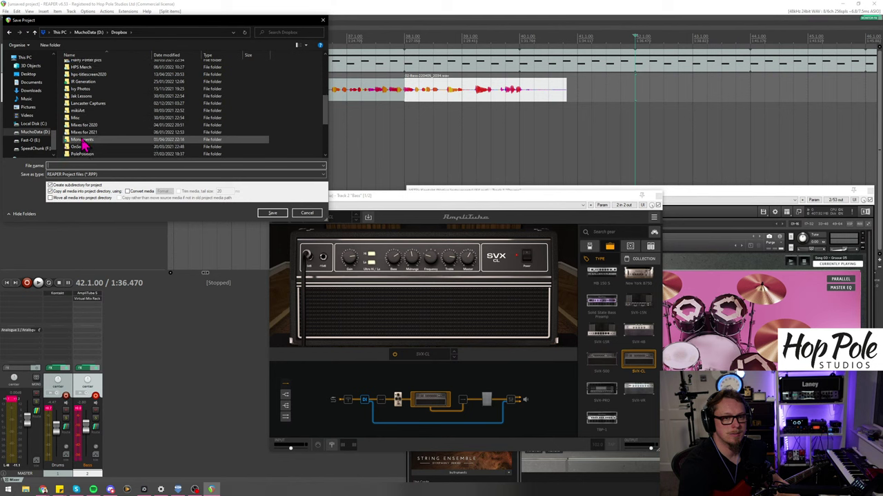
scroll(86, 131, down, 5)
click(85, 109)
double_click(85, 108)
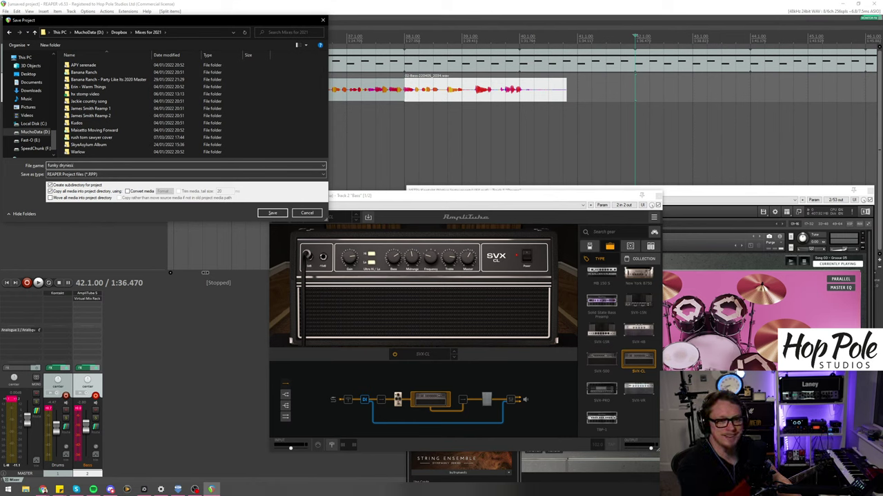
key(Return)
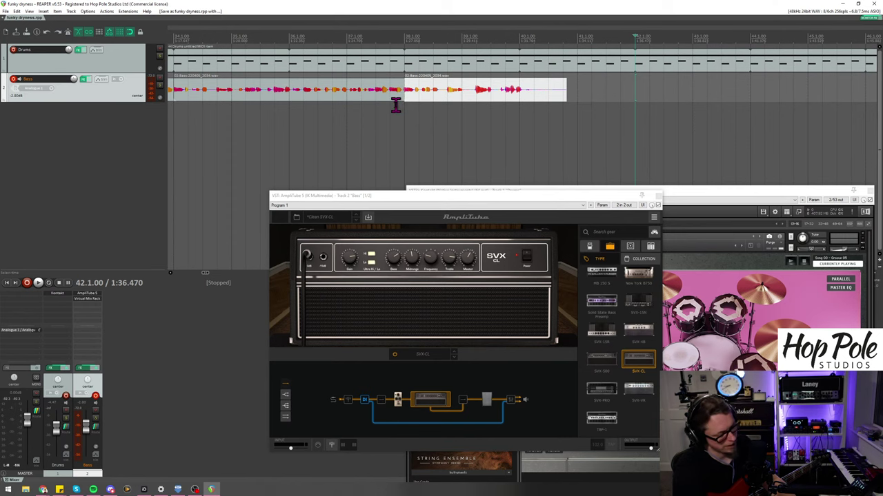
Step: Record a second bass take from bar 42 to about bar 61
scroll(420, 96, down, 3)
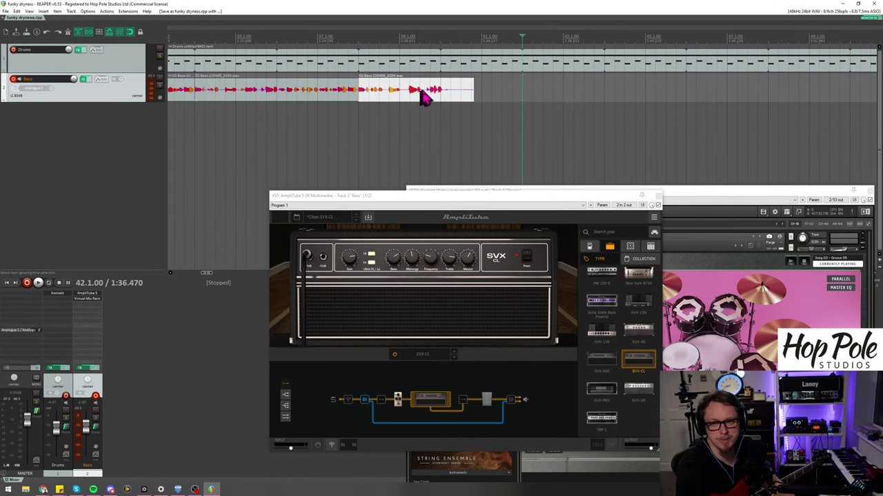
key(ctrl+r)
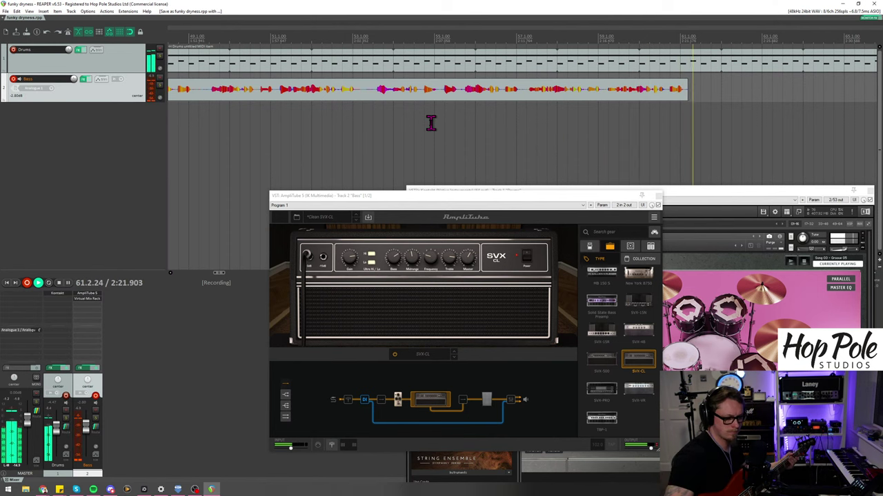
key(space)
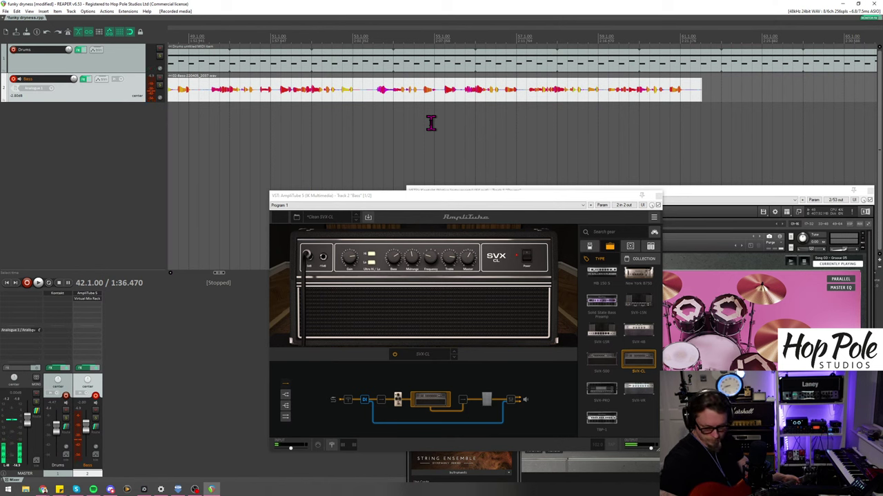
Step: Select the drum MIDI item and place the edit cursor at 44.4.00
scroll(448, 45, down, 3)
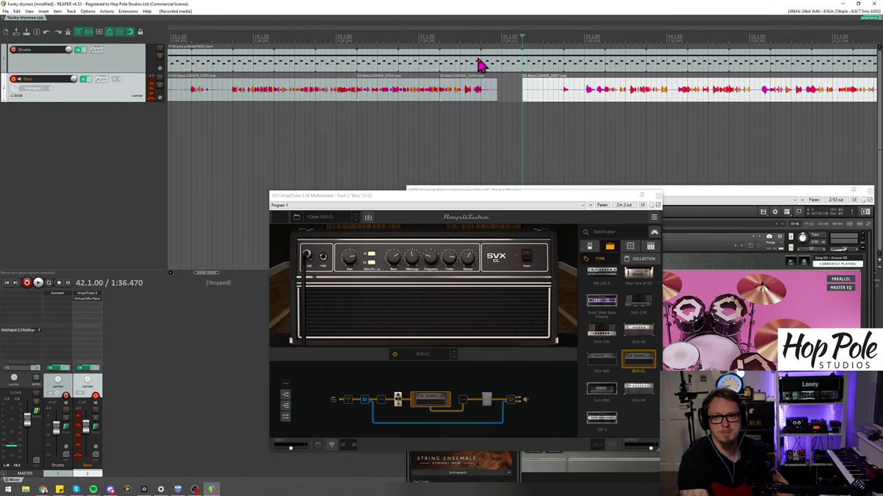
click(580, 50)
scroll(582, 55, up, 2)
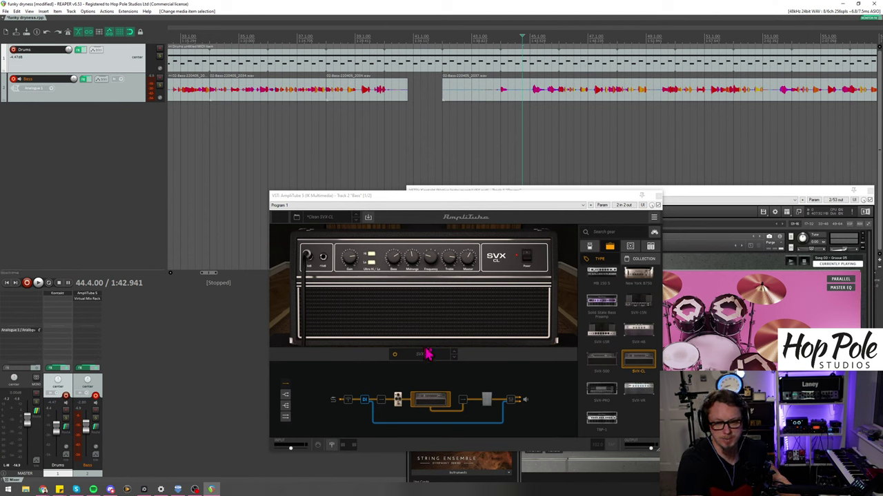
Step: Insert the SVX-OCT octaver pedal from the Pitch stompboxes between the noise gate and the SVX-CL amp in the bass chain
scroll(610, 333, down, 5)
scroll(610, 333, up, 6)
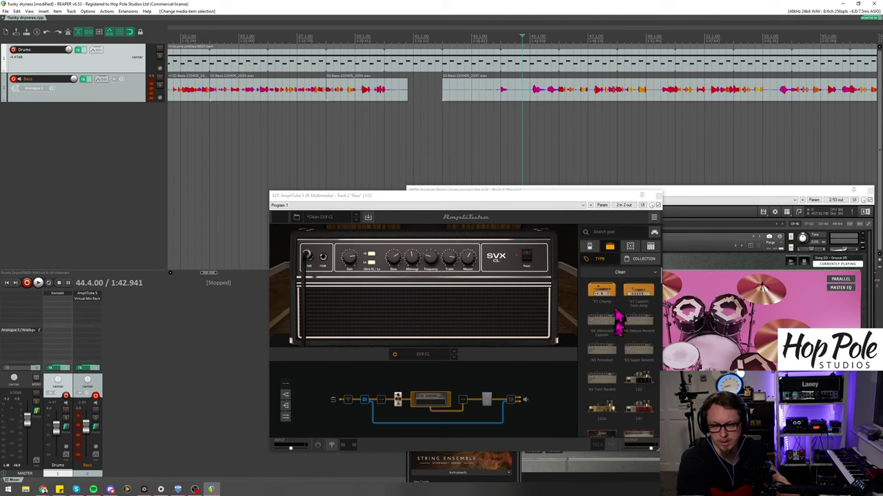
click(590, 247)
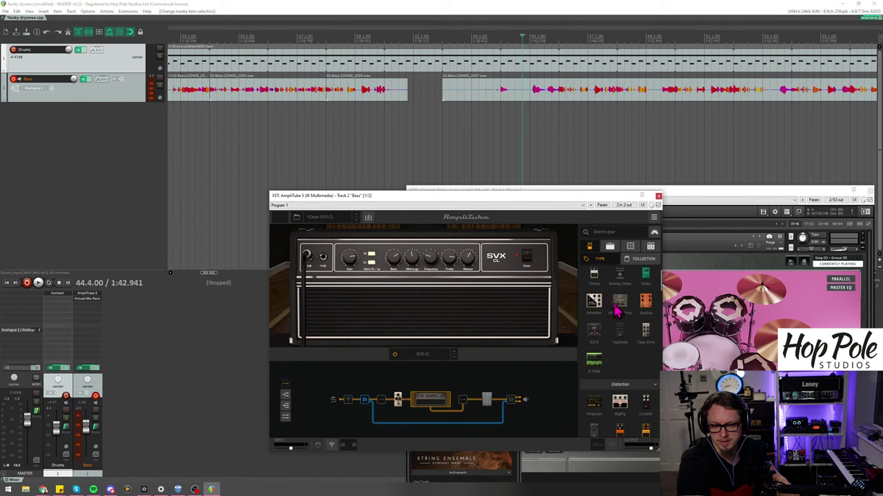
scroll(612, 314, down, 8)
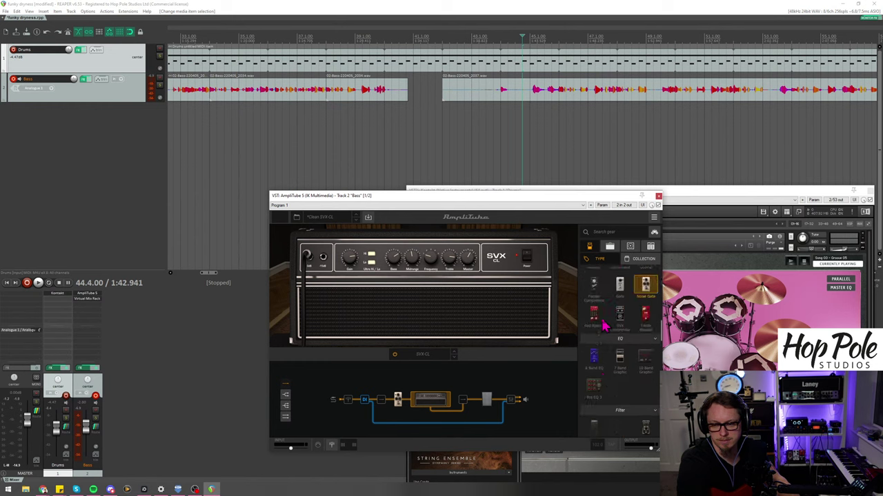
scroll(602, 324, down, 6)
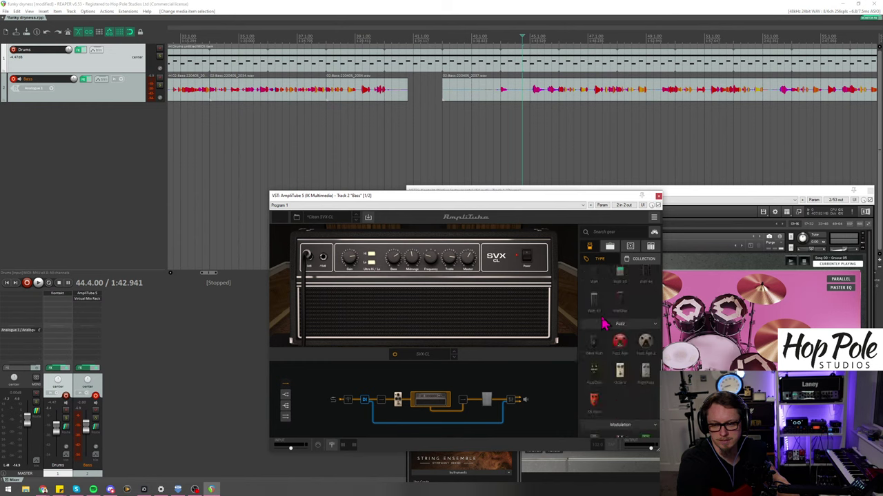
scroll(602, 324, down, 5)
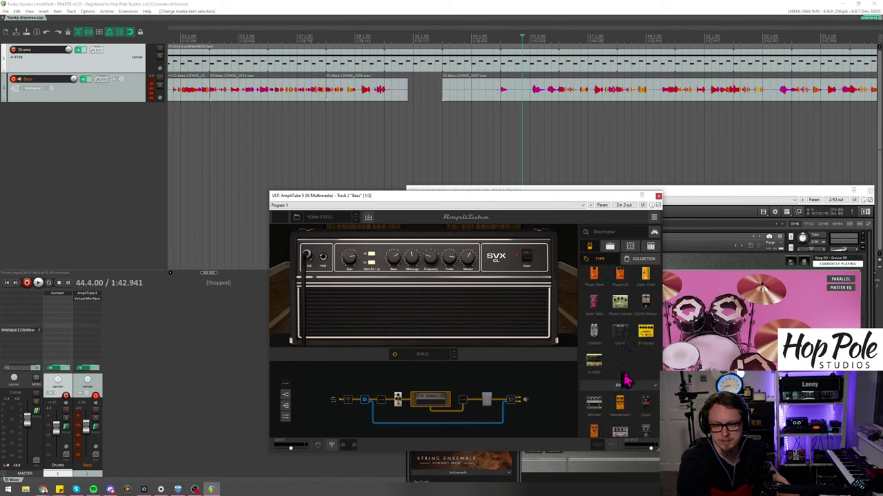
scroll(625, 380, down, 4)
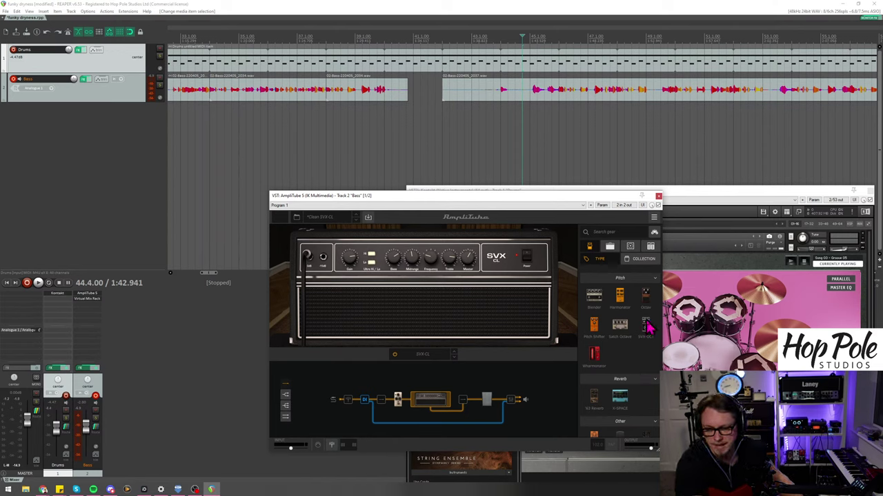
drag(647, 325, 414, 406)
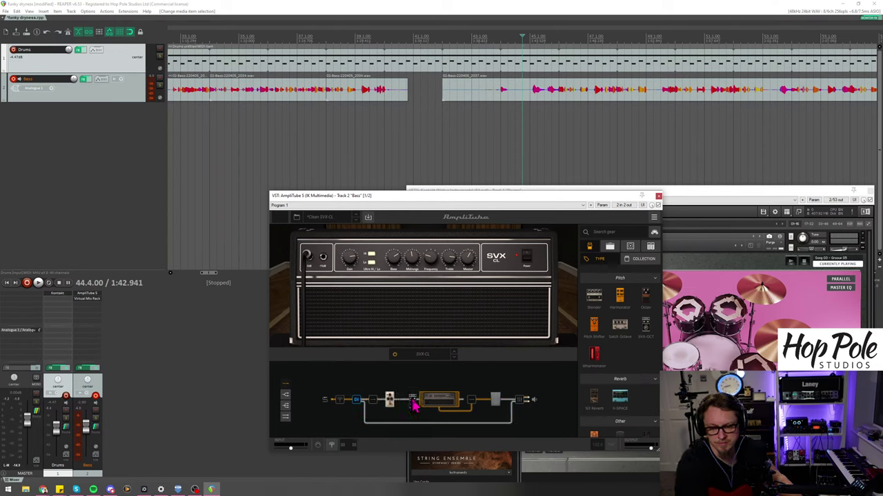
click(408, 404)
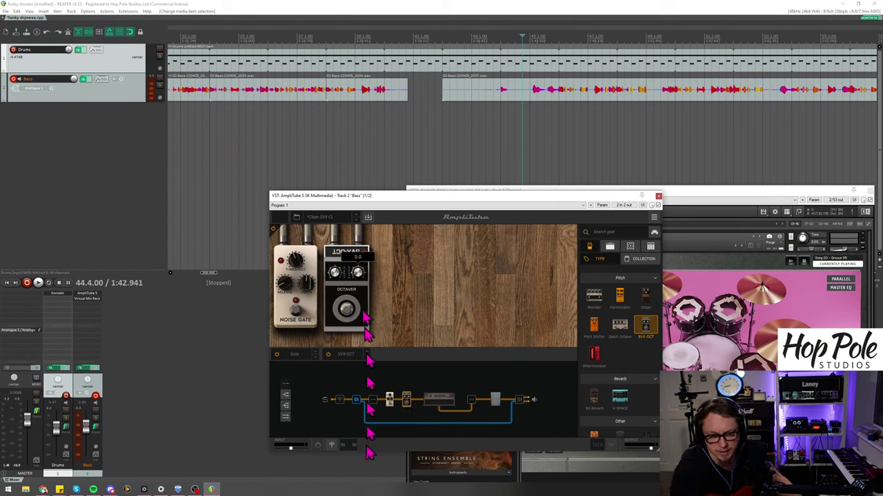
Step: Play the bass take from 44.4.00 and set the SVX-OCT pedal's second knob to about 1.1
key(space)
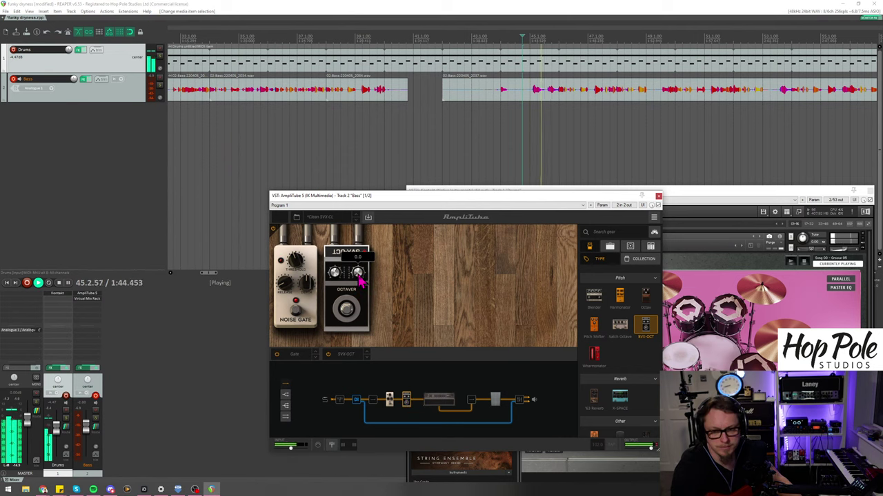
mouse_move(364, 271)
mouse_down()
mouse_move(370, 236)
mouse_move(376, 273)
mouse_up()
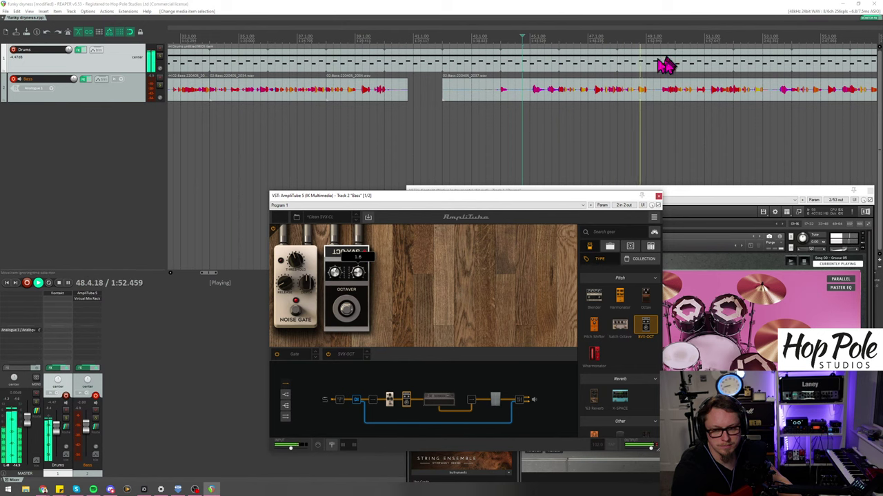
scroll(644, 78, down, 1)
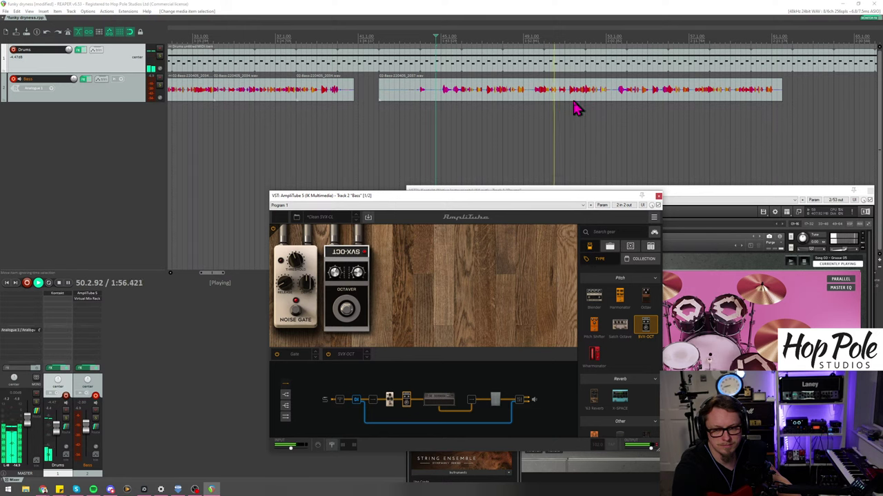
mouse_move(359, 278)
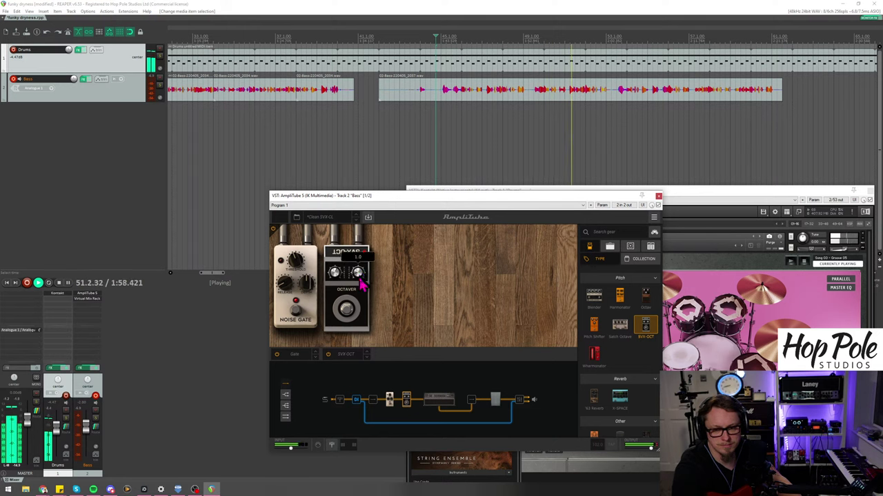
scroll(363, 283, up, 1)
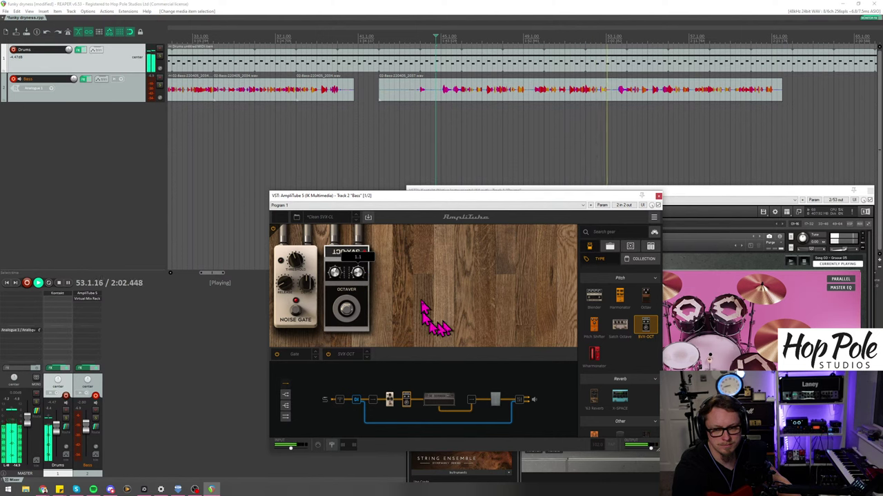
key(space)
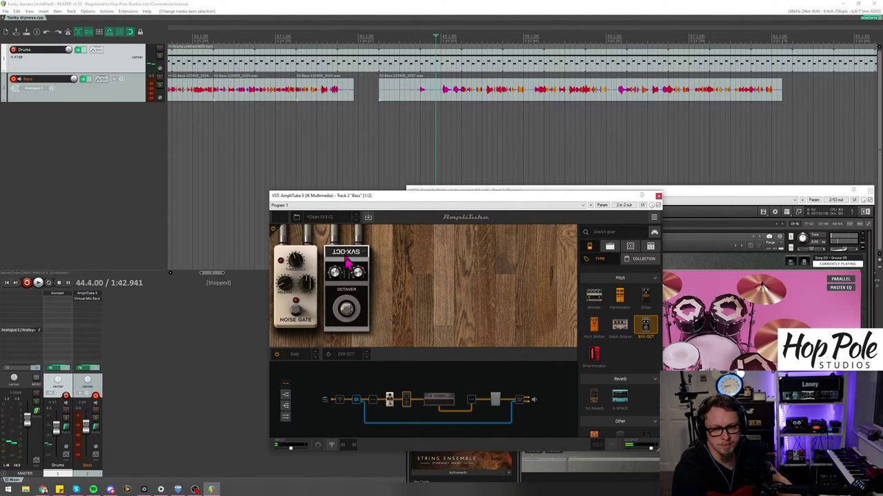
Step: Add the Octav pedal to the bass chain directly after the SVX-OCT
right_click(349, 261)
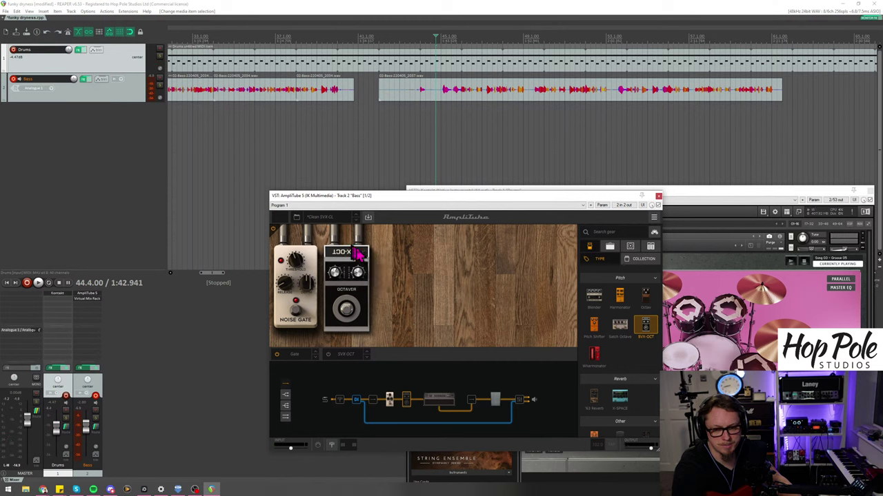
right_click(351, 307)
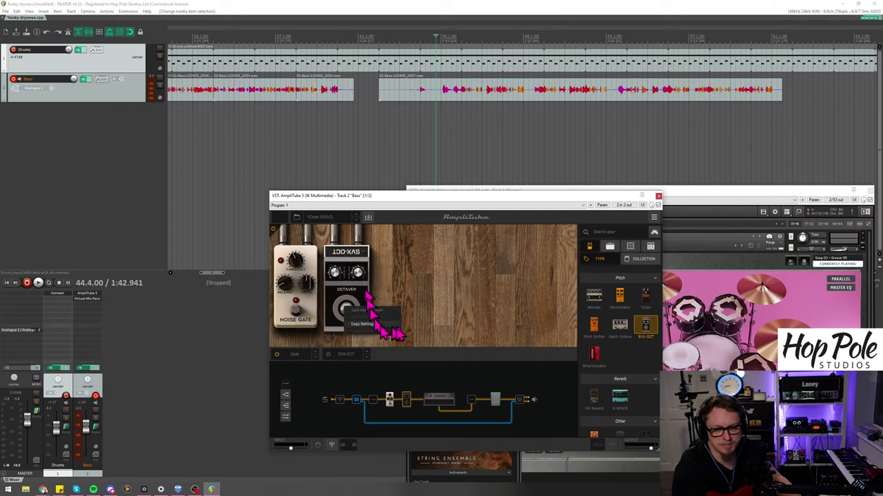
drag(345, 305, 662, 320)
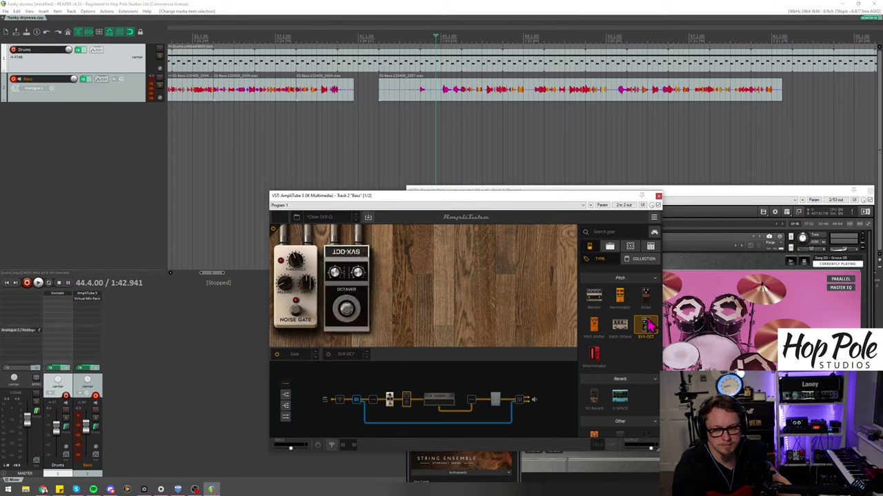
drag(350, 296, 644, 312)
drag(493, 295, 393, 275)
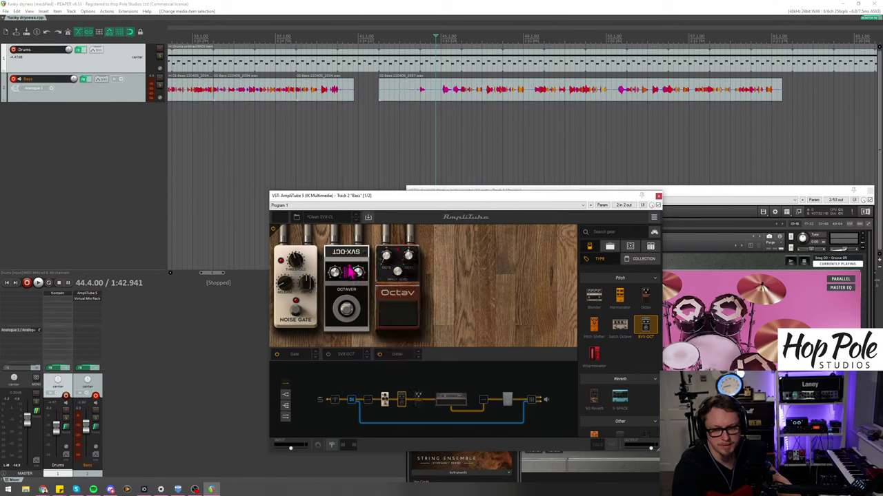
Step: Replay the take from 44.4.00 and adjust the Octav pedal's second octave level by ear
click(410, 279)
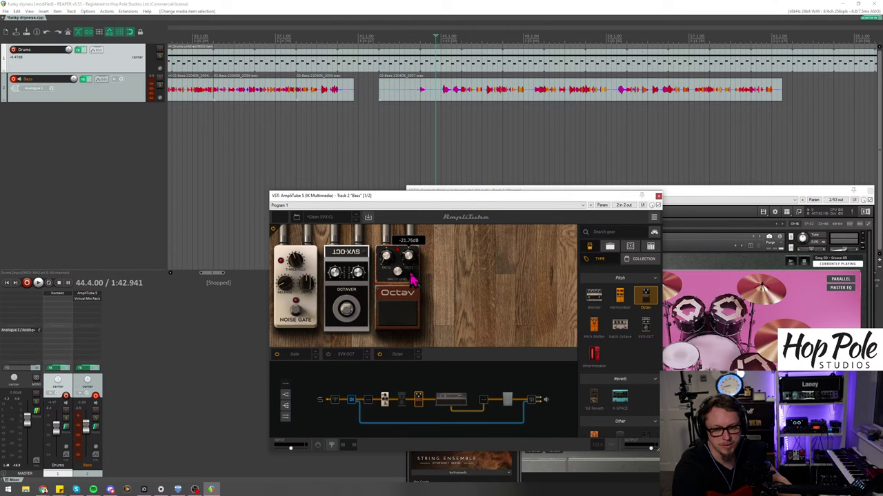
key(space)
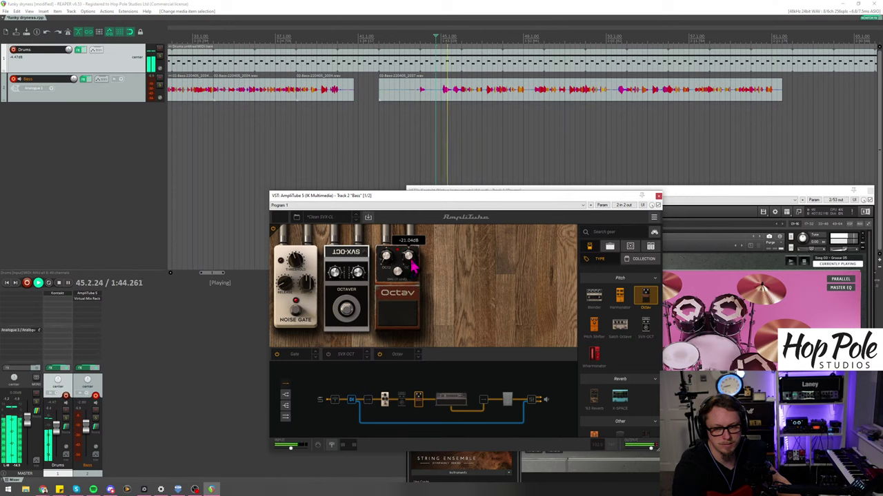
drag(410, 260, 402, 289)
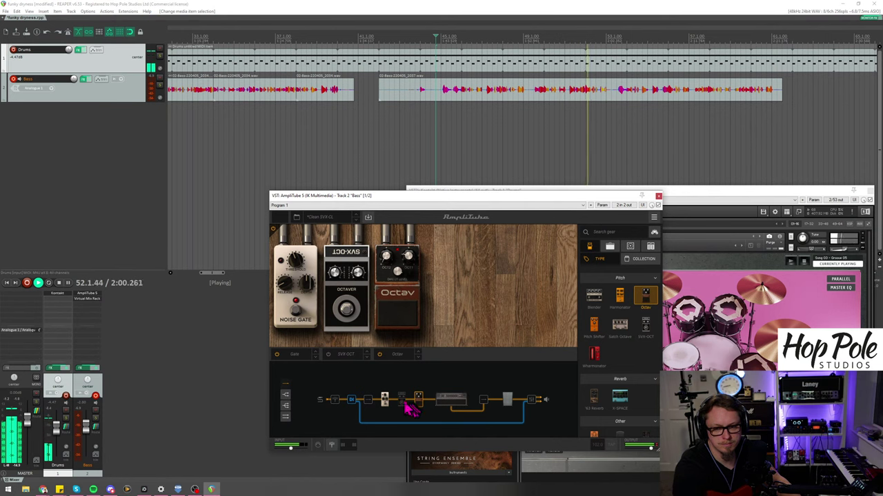
Step: Move the Octav pedal behind the cabinet and replay the take with the Bass track soloed, briefly soloing the cabinet mixer's bus channel
drag(418, 400, 510, 406)
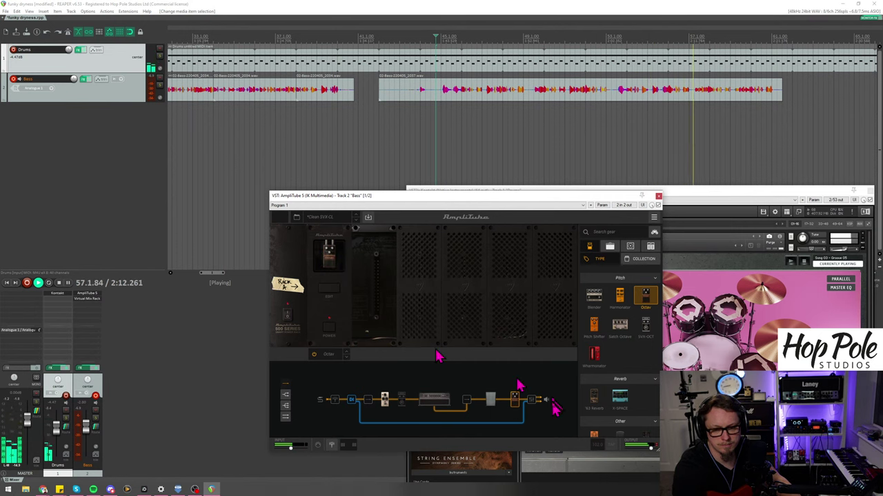
click(491, 401)
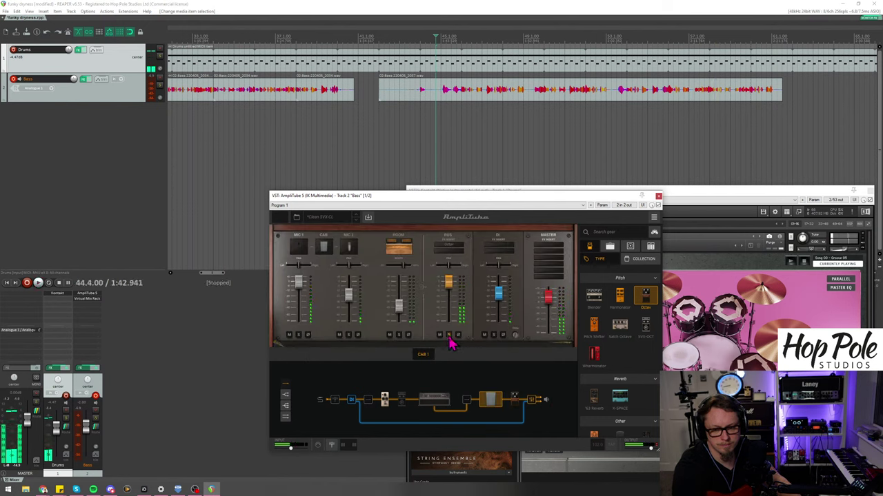
click(448, 335)
key(space)
click(95, 418)
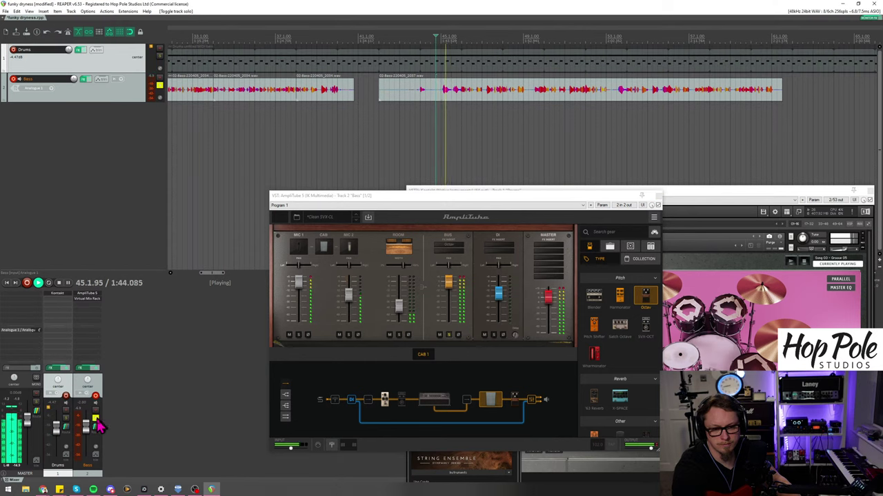
click(451, 345)
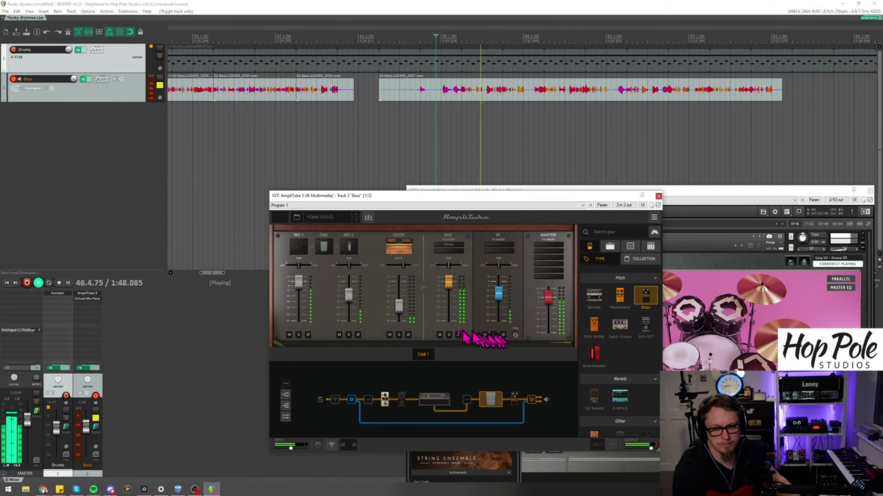
Step: Open the rack-mounted Octav pedal and fine-tune its second octave level during playback
click(513, 400)
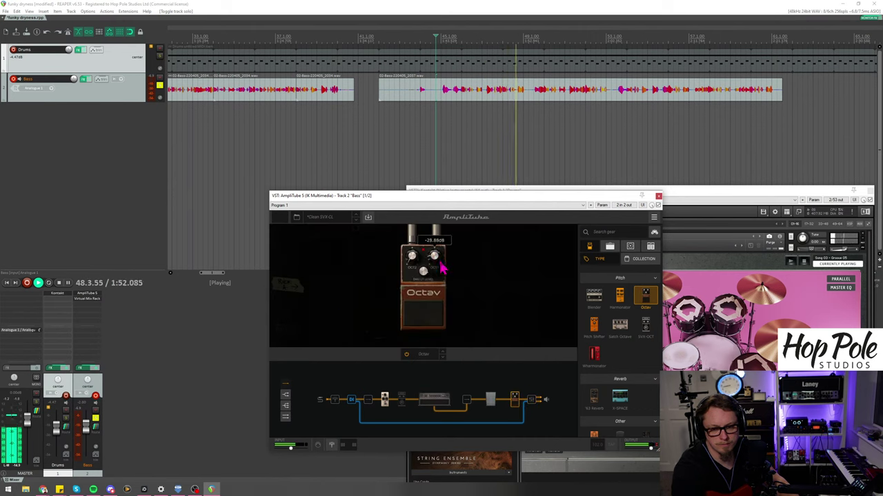
click(441, 272)
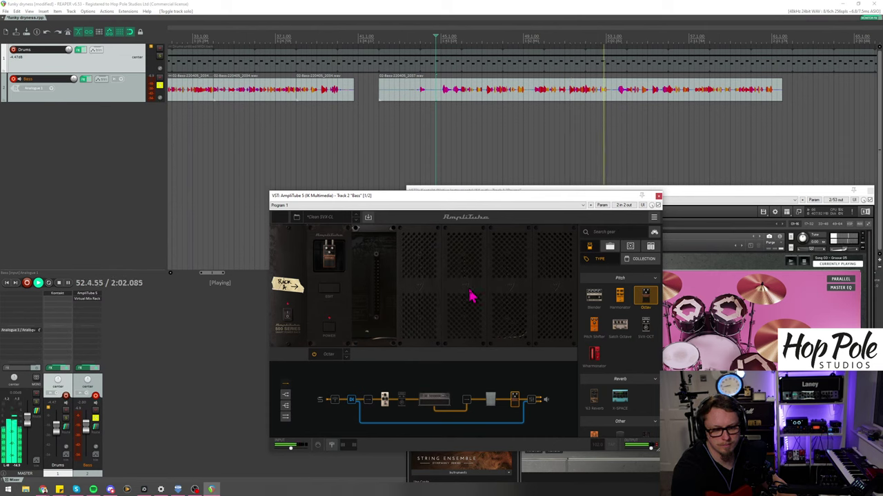
Step: Split the Bass item at 52.3.35 and trim out the silences, keeping the short note before bar 53 and the part from 53.3.35
scroll(545, 104, up, 3)
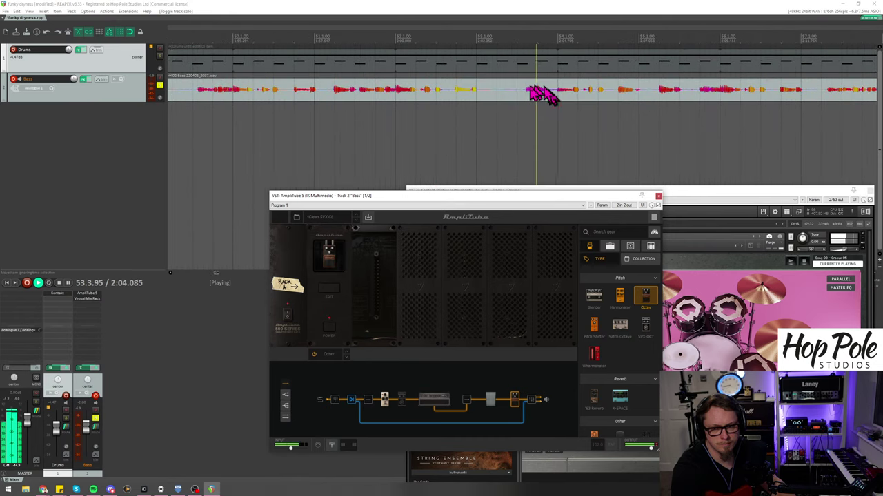
click(460, 35)
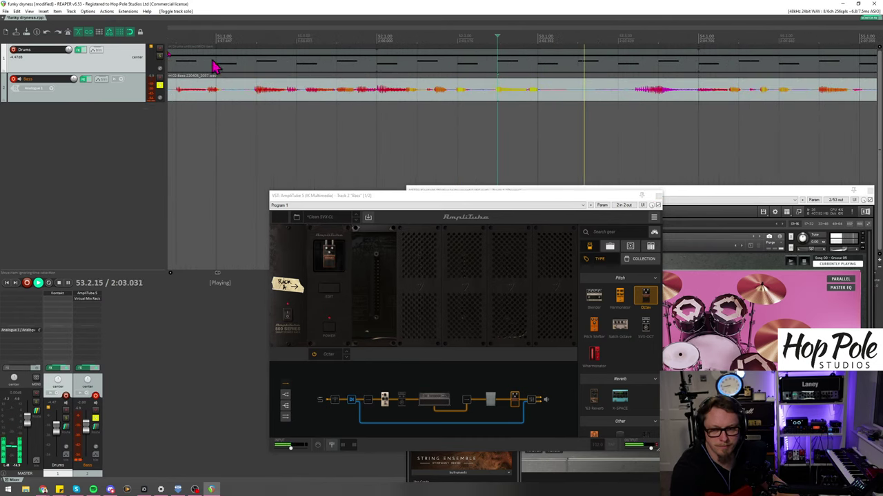
key(space)
click(467, 97)
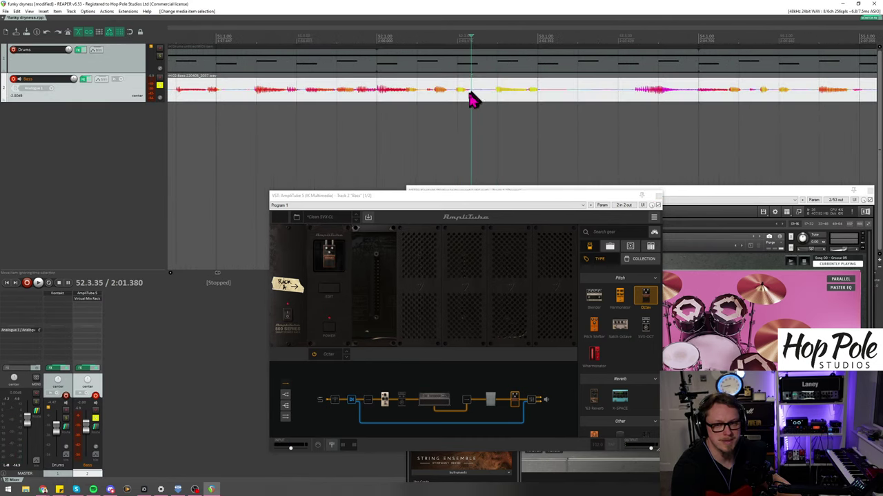
key(s)
drag(468, 97, 635, 100)
click(541, 96)
key(s)
right_click(636, 118)
click(630, 97)
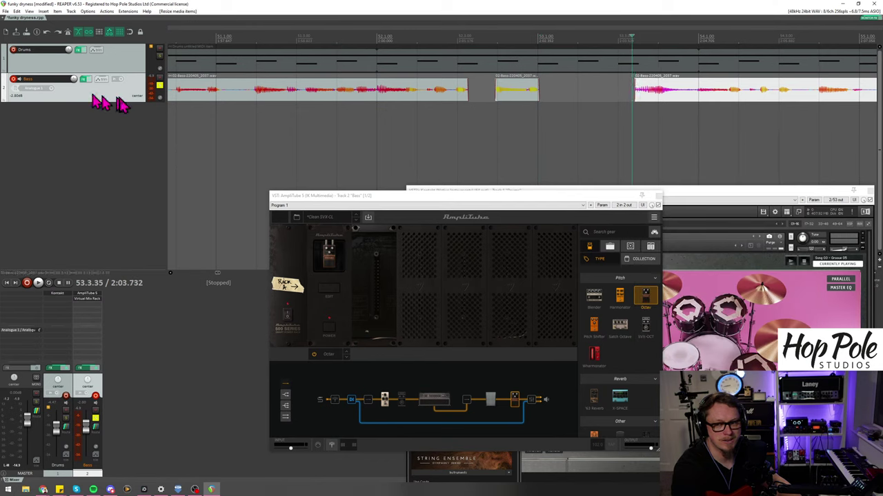
Step: Increase the Bass track's height and magnify its waveform display
drag(124, 103, 112, 181)
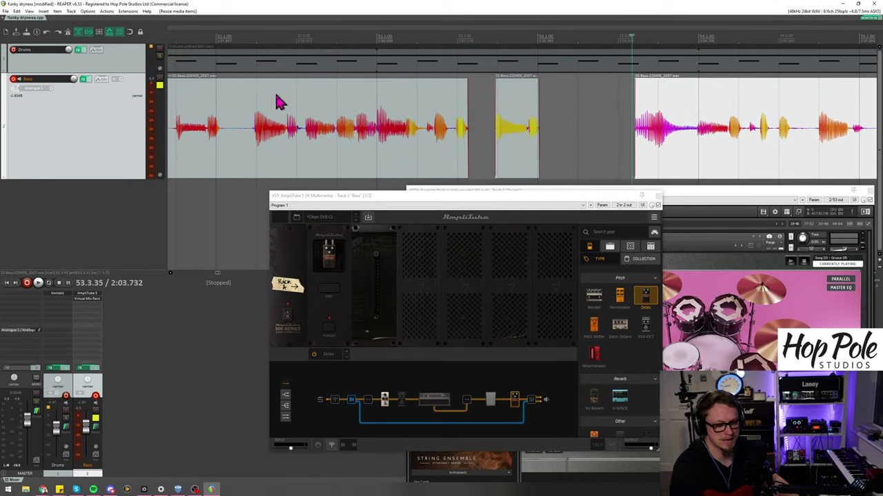
scroll(279, 102, up, 3)
scroll(293, 77, down, 4)
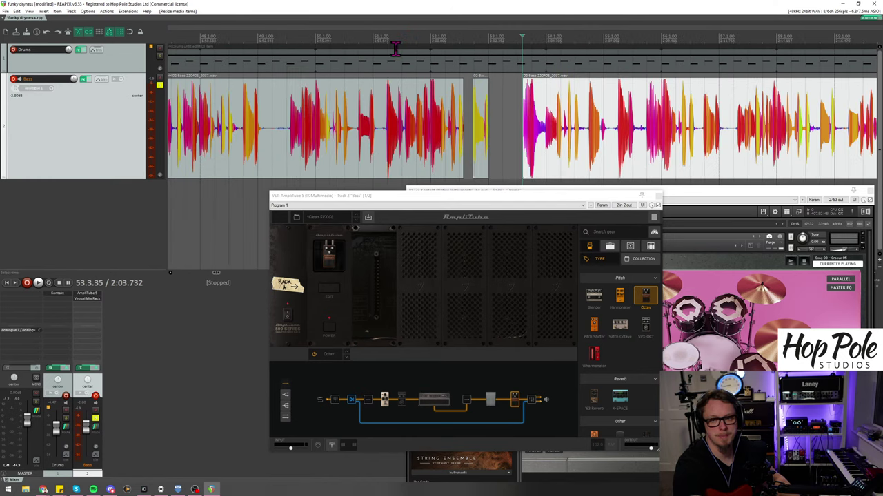
Step: Play the trimmed bass items from the middle of bar 51 to check the edits
click(416, 44)
key(space)
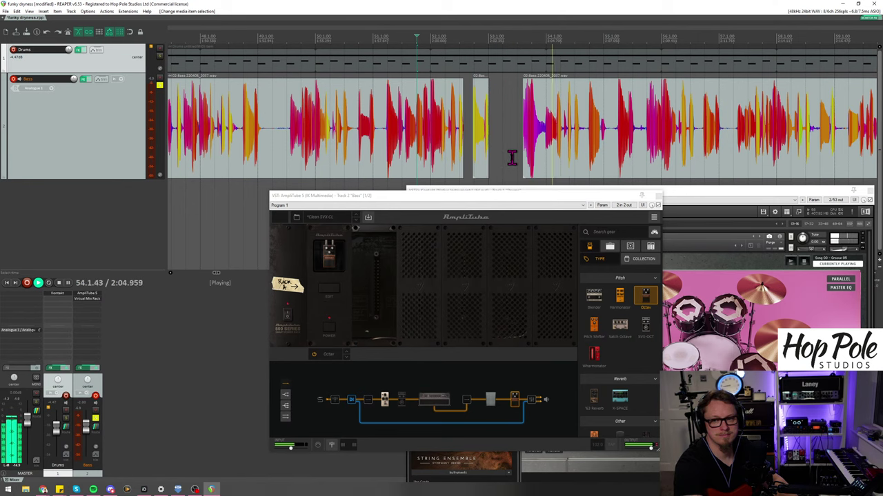
scroll(569, 155, up, 3)
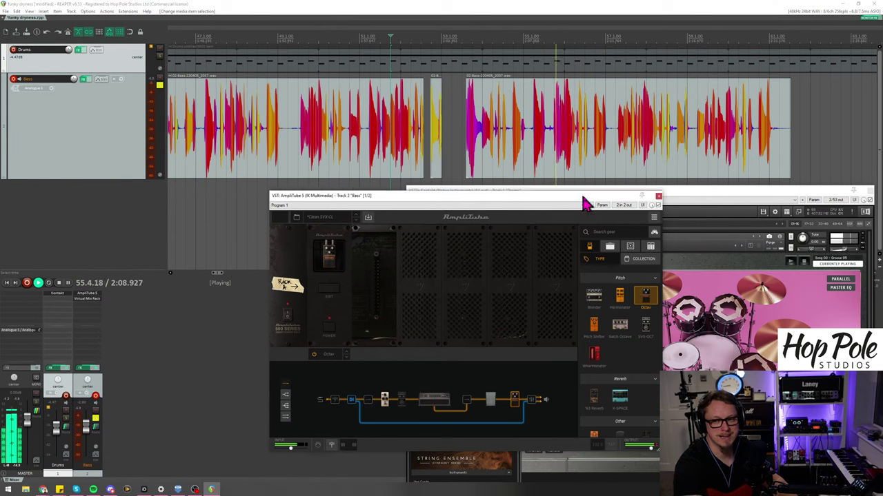
Step: Shift the AmpliTube window slightly and stop playback after listening to the last bass item
drag(586, 199, 593, 195)
scroll(648, 118, down, 4)
scroll(628, 117, up, 3)
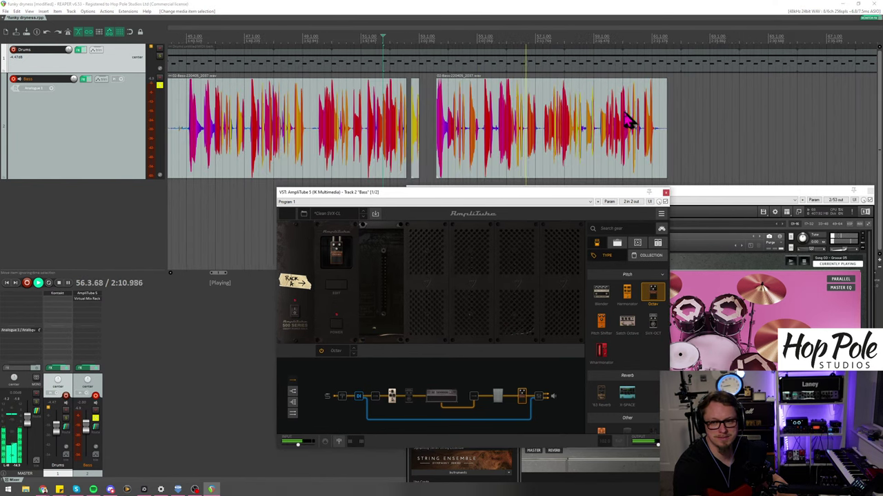
key(space)
Step: Turn off the Bass track's solo, enable snapping and place the edit cursor at 62.1.00
click(638, 43)
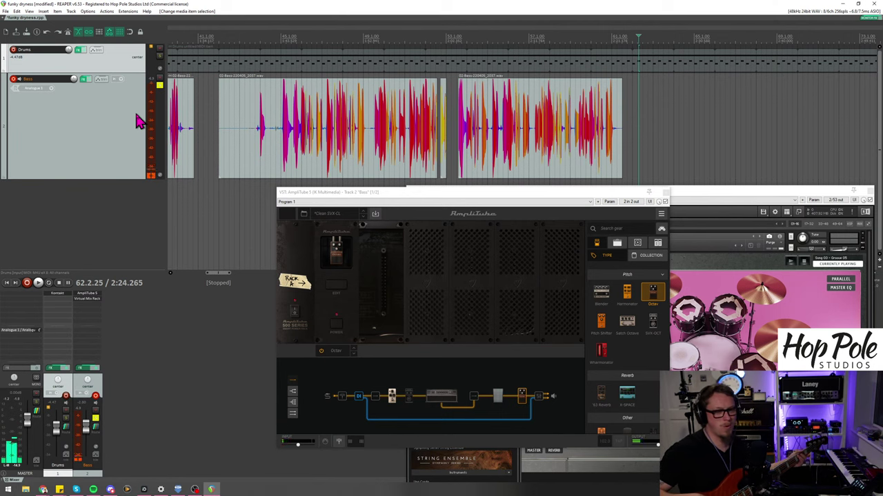
scroll(572, 87, up, 5)
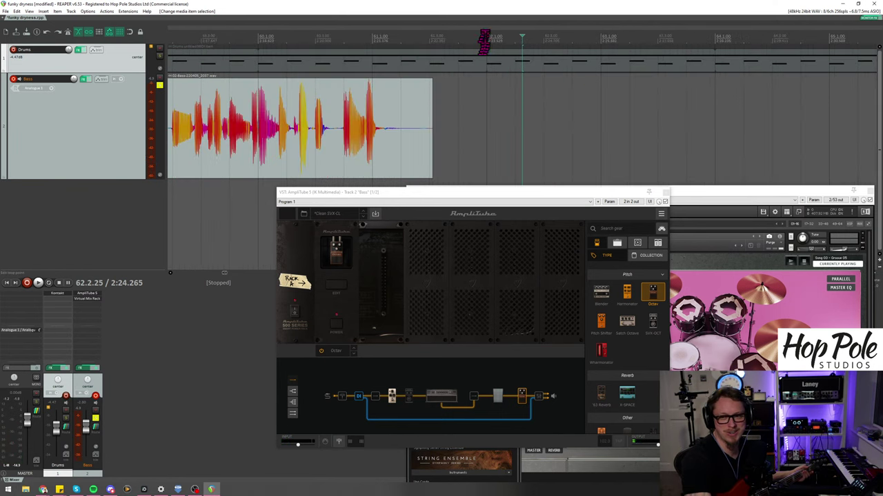
click(488, 35)
click(96, 431)
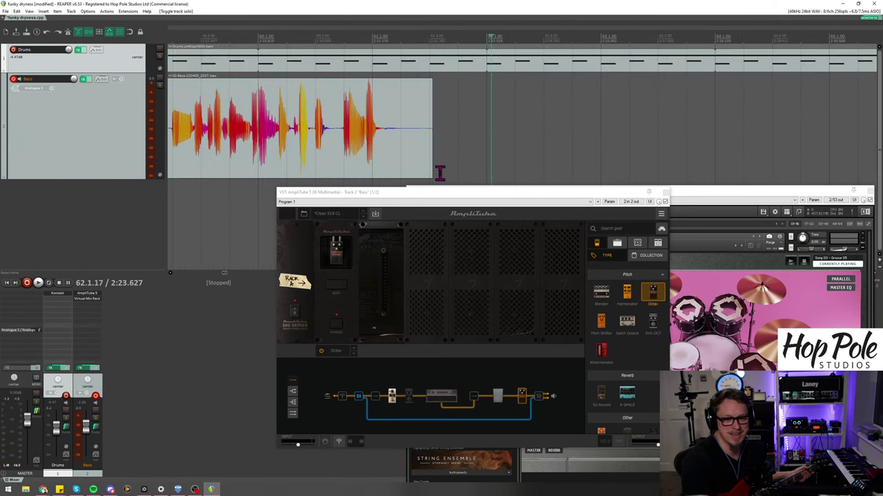
click(129, 31)
click(487, 36)
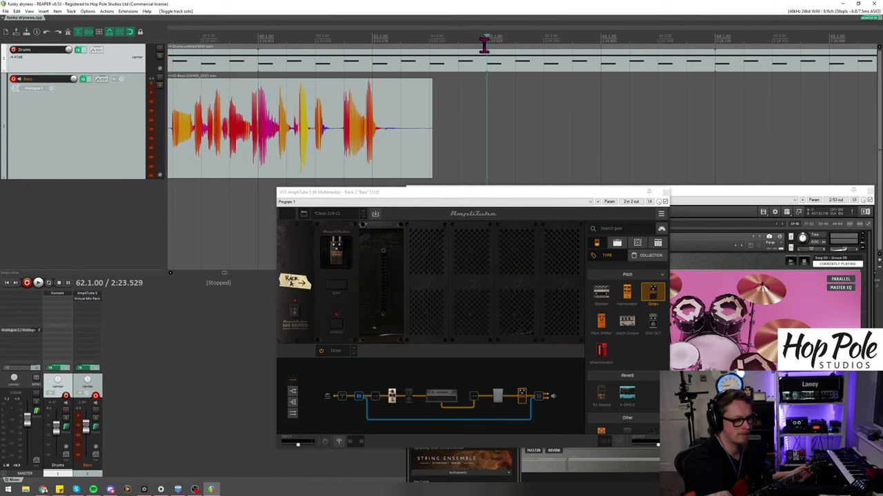
Step: Bypass the rack-mounted Octav pedal and open the SVX-CL amp in the signal chain
scroll(600, 39, down, 6)
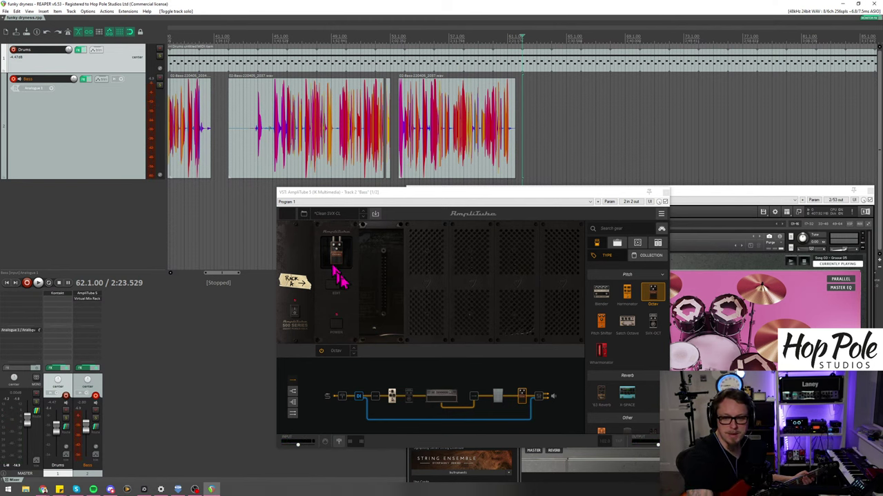
click(343, 337)
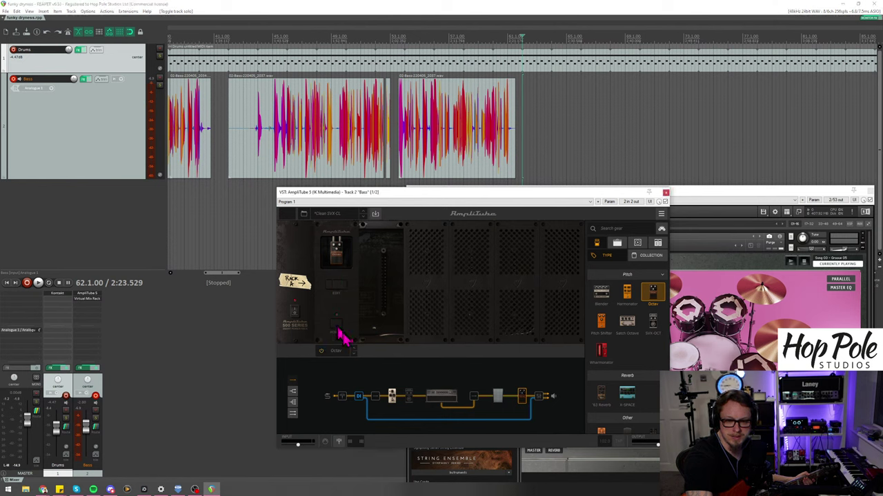
click(441, 397)
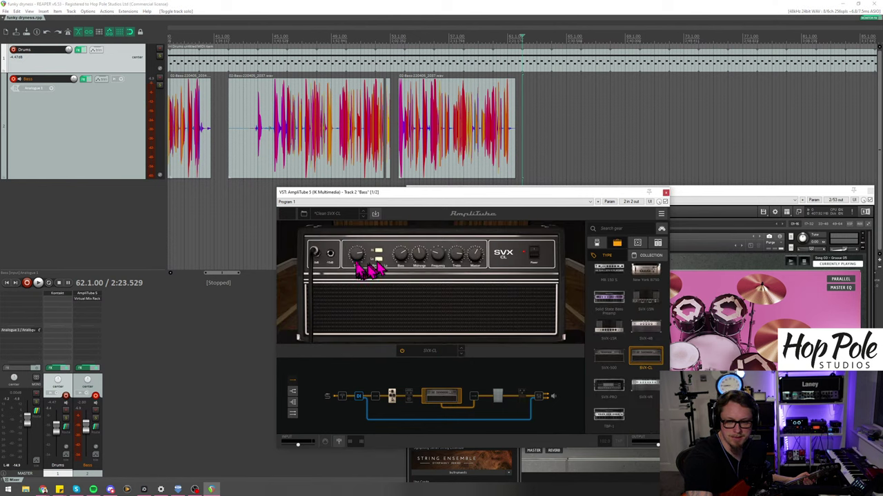
mouse_move(360, 268)
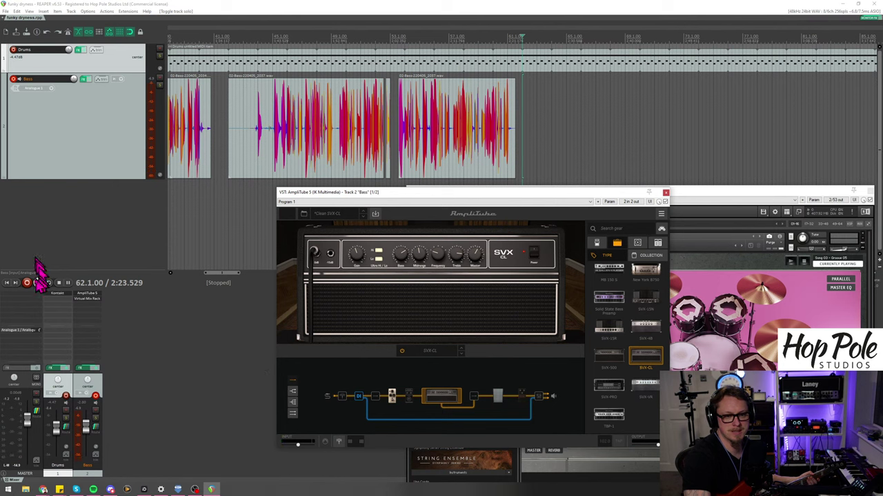
Step: Record a new bass take over the drums from 62.1.00 to about bar 89
click(27, 282)
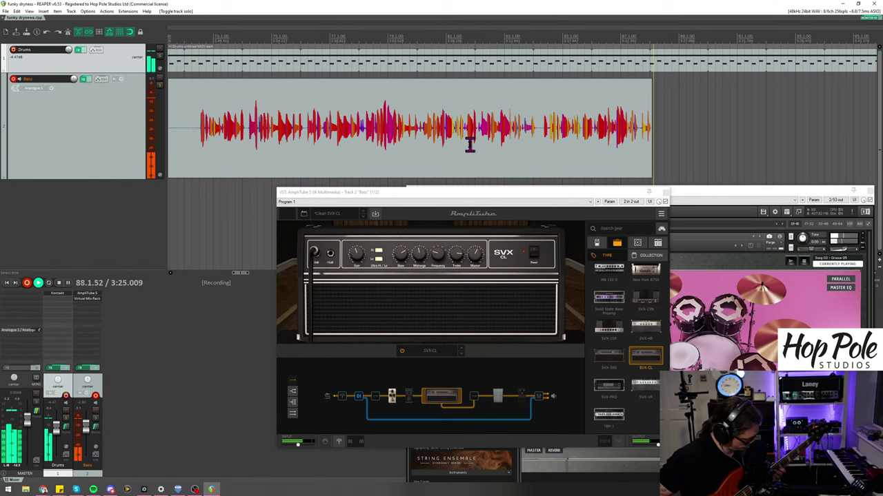
key(space)
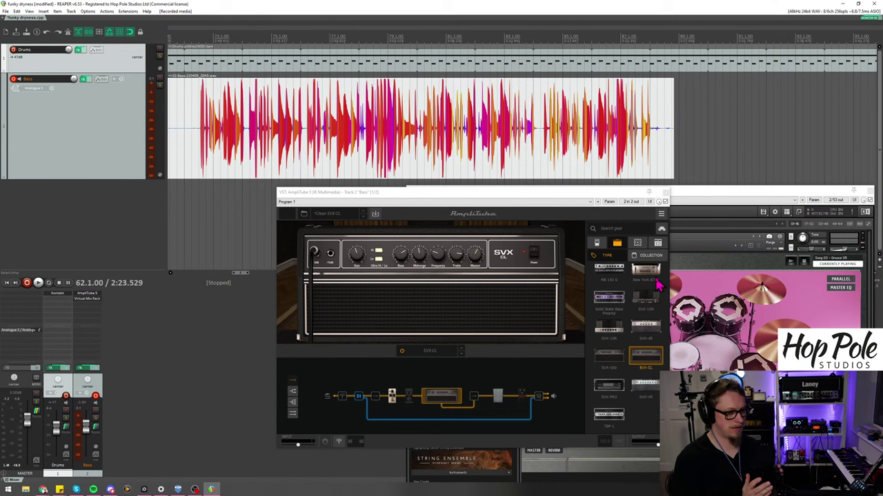
scroll(483, 137, down, 3)
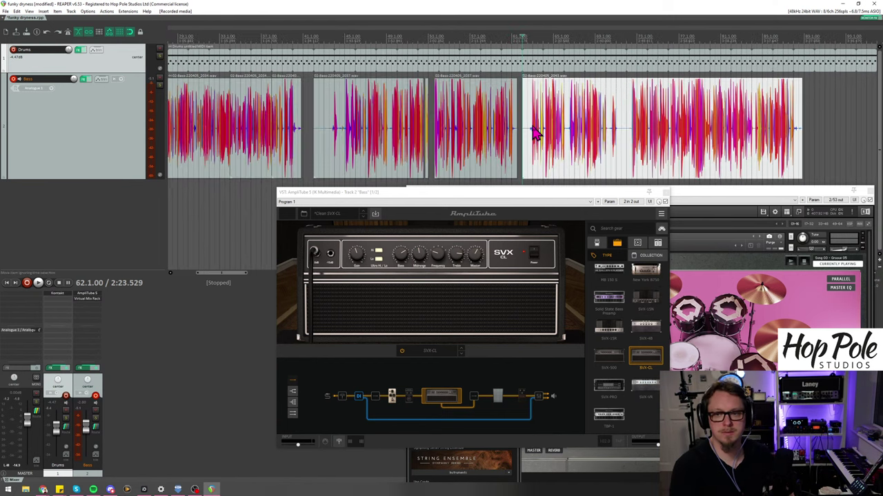
Step: Play the new take around bar 72 and split it at 72.2.00
click(625, 36)
key(space)
scroll(623, 94, up, 3)
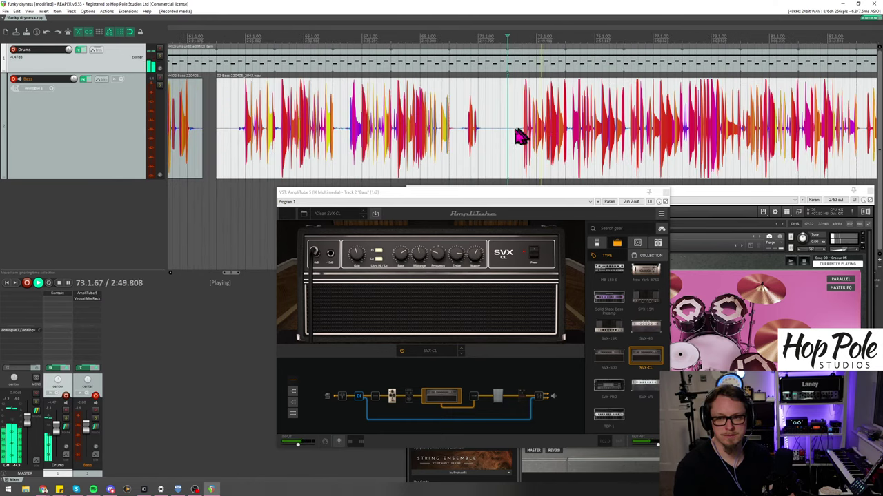
key(space)
scroll(522, 131, up, 3)
key(s)
scroll(514, 133, down, 5)
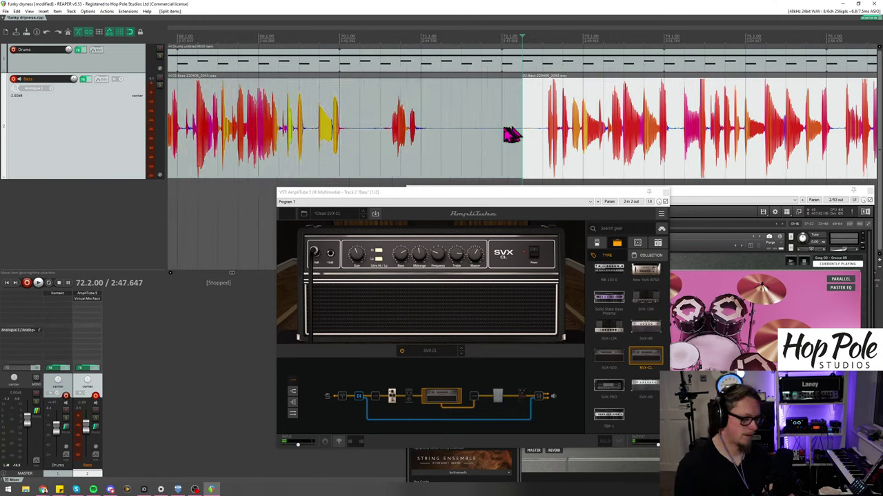
Step: Play the first part of the new take and trim its start to 63.1.00
click(374, 35)
click(381, 132)
key(space)
scroll(463, 141, up, 5)
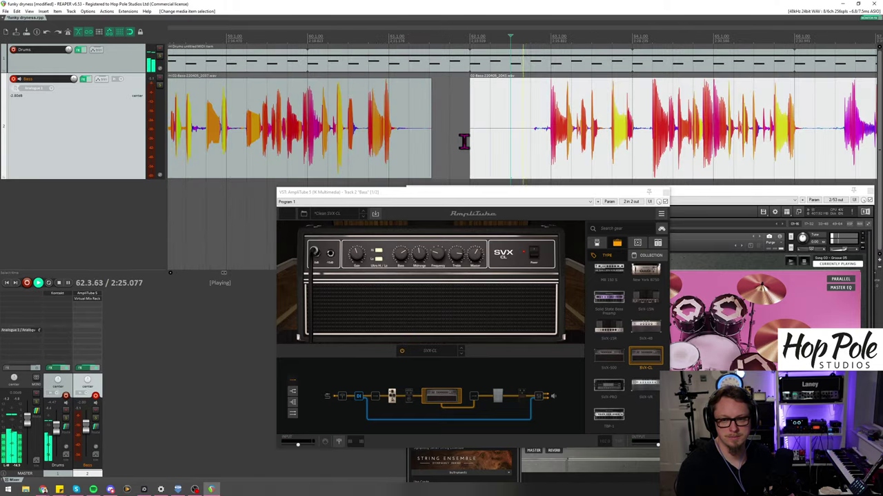
drag(472, 140, 530, 140)
scroll(543, 151, down, 4)
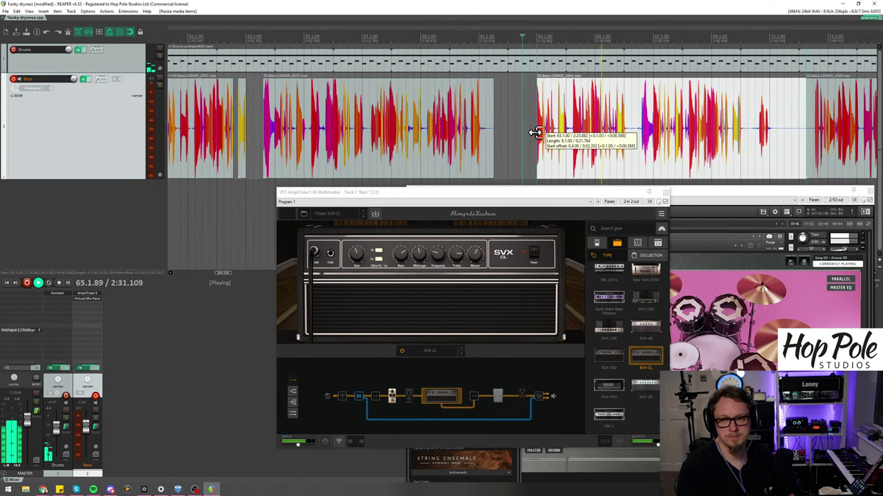
Step: Listen through the trimmed bass item from bar 63 to near the end of bar 69
scroll(544, 136, up, 6)
scroll(573, 126, down, 3)
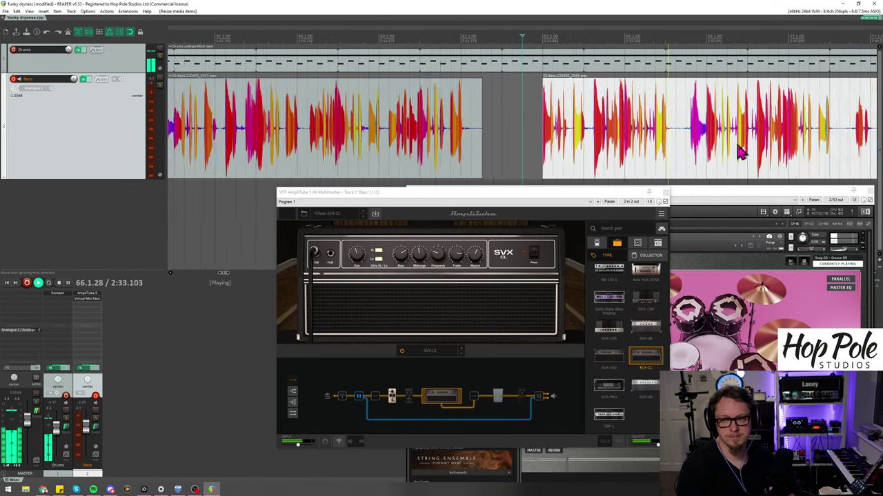
scroll(676, 148, down, 4)
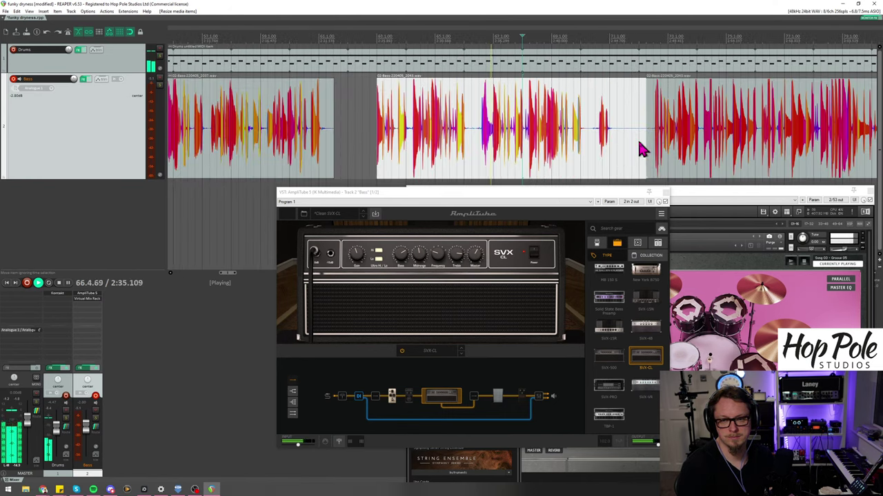
scroll(640, 149, up, 1)
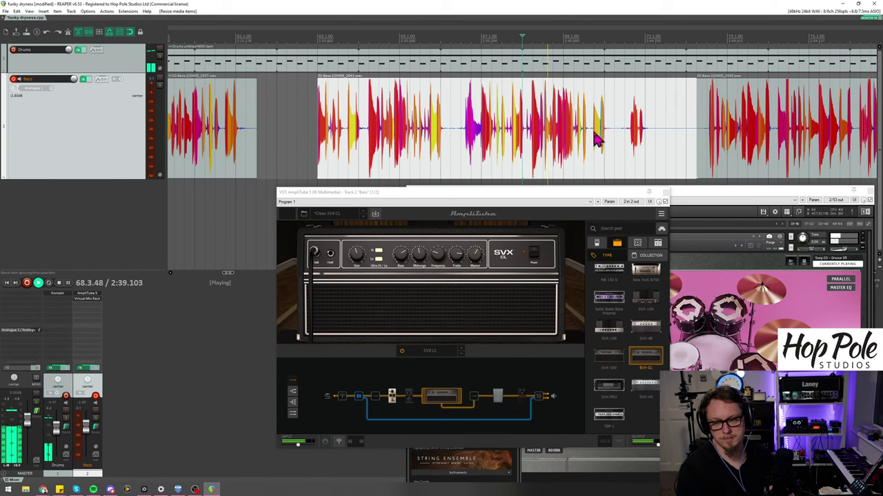
scroll(596, 141, down, 2)
scroll(596, 142, up, 2)
scroll(596, 141, down, 2)
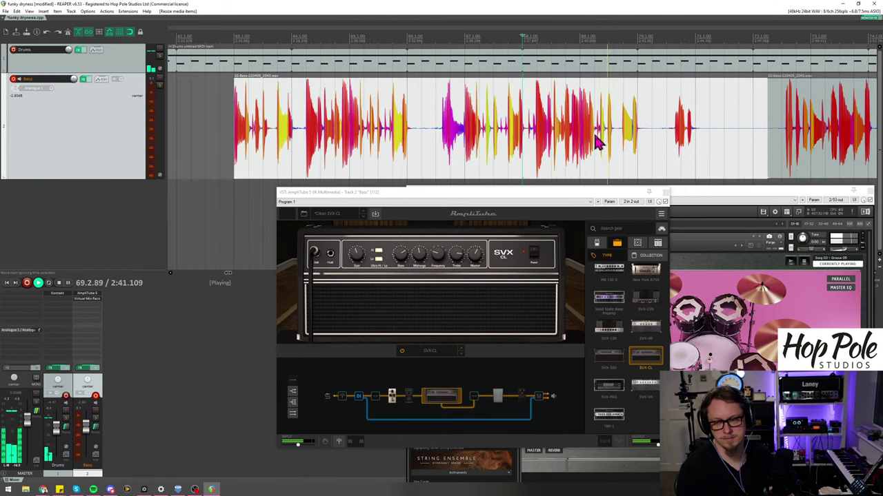
scroll(597, 142, up, 3)
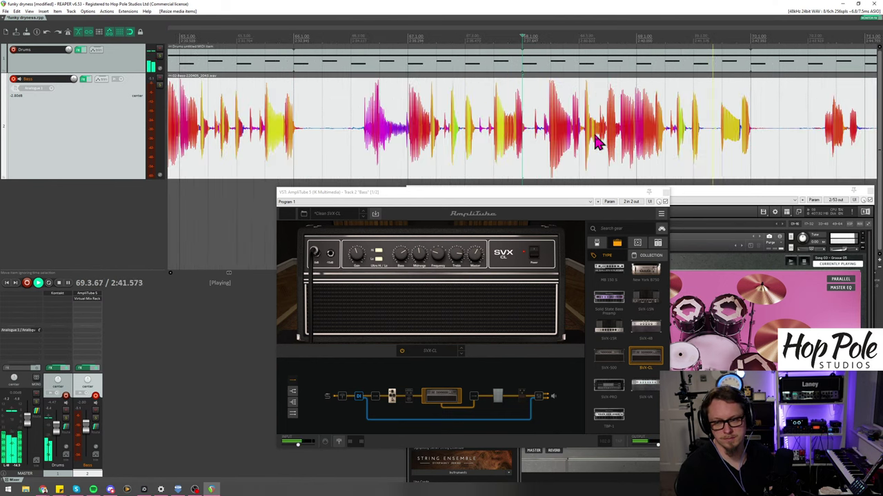
Step: Split the bass item at 70.1.00, delete the section after it and move the last item up to 70.1.00
click(753, 145)
scroll(660, 143, down, 3)
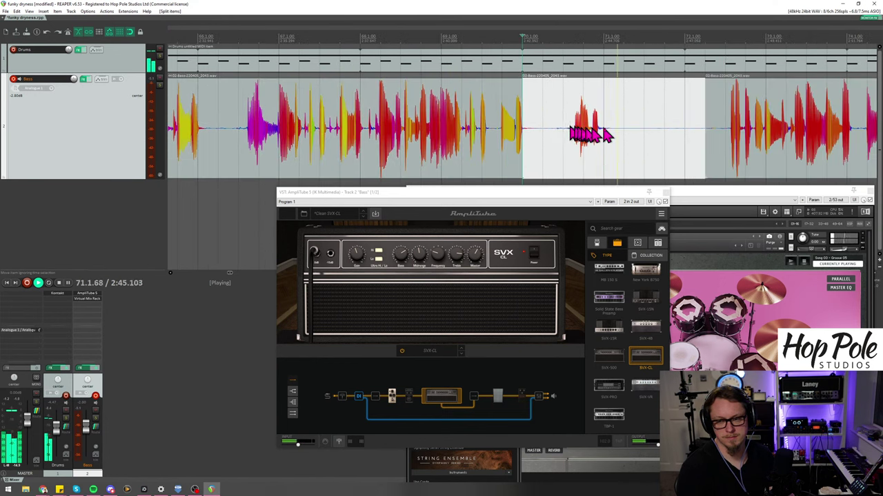
key(space)
drag(713, 141, 586, 138)
Step: Play across the join at bar 70 and reposition the last bass item to start at 70.2.00
key(space)
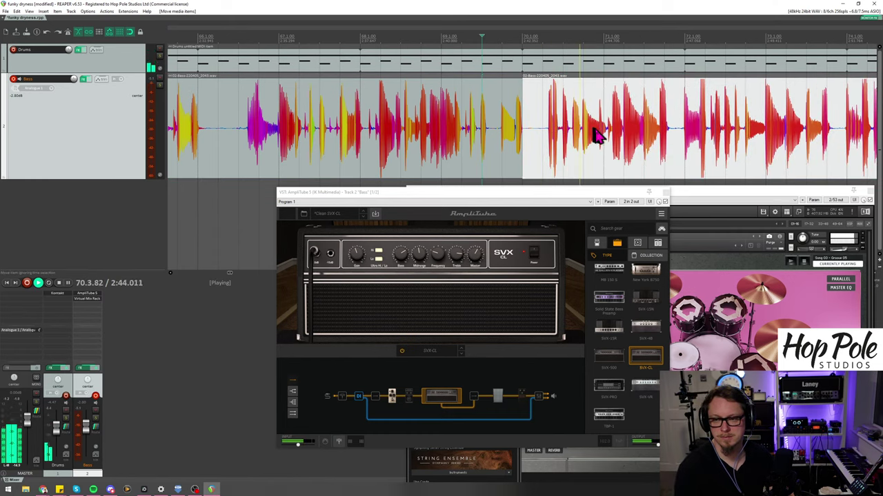
drag(595, 136, 631, 141)
click(583, 24)
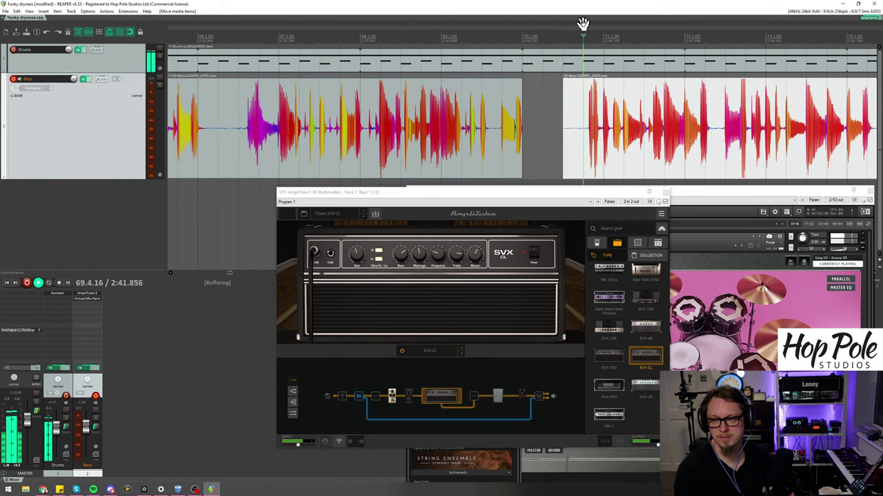
click(526, 34)
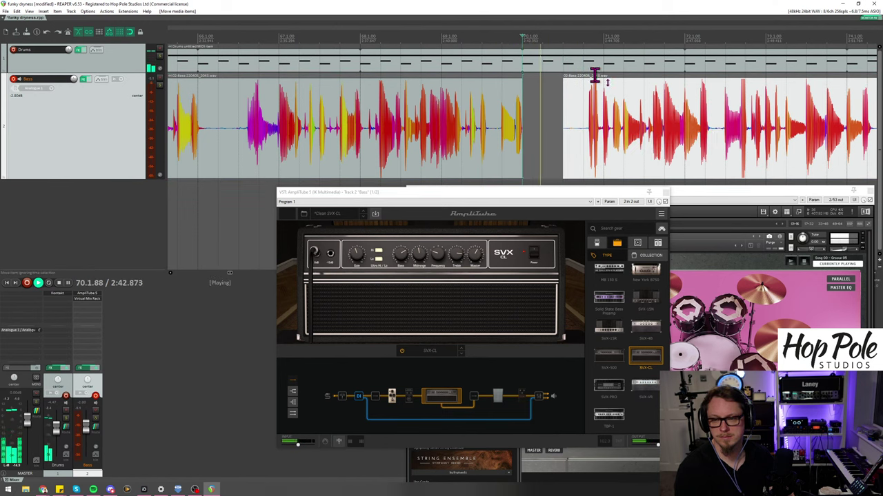
click(477, 33)
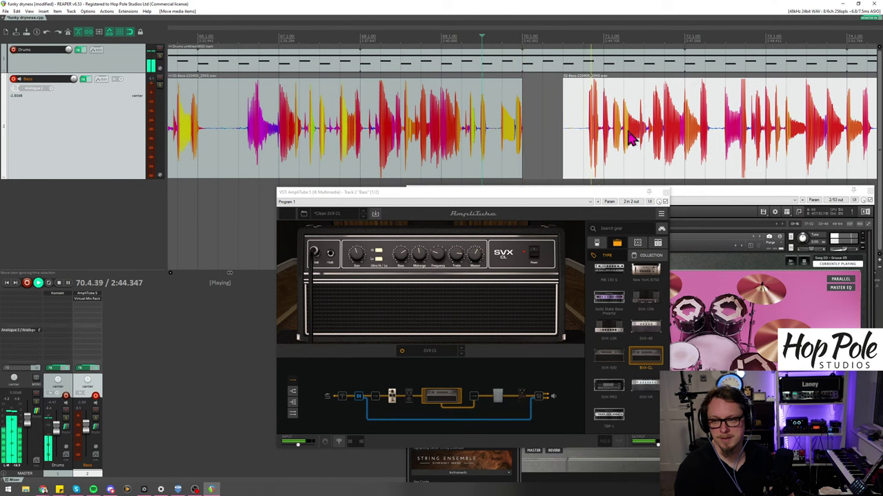
drag(631, 138, 610, 140)
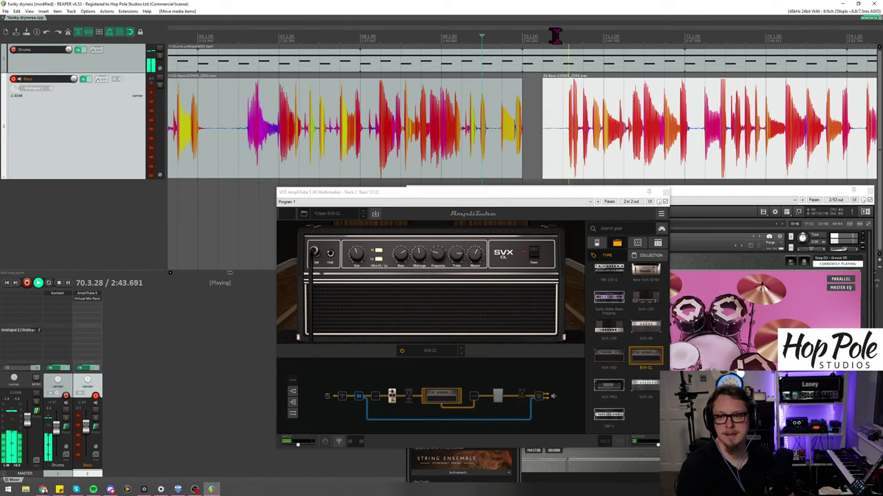
Step: Check the moved bass item's timing around bar 74, briefly soloing the Bass track during playback
scroll(579, 76, down, 2)
scroll(633, 95, down, 2)
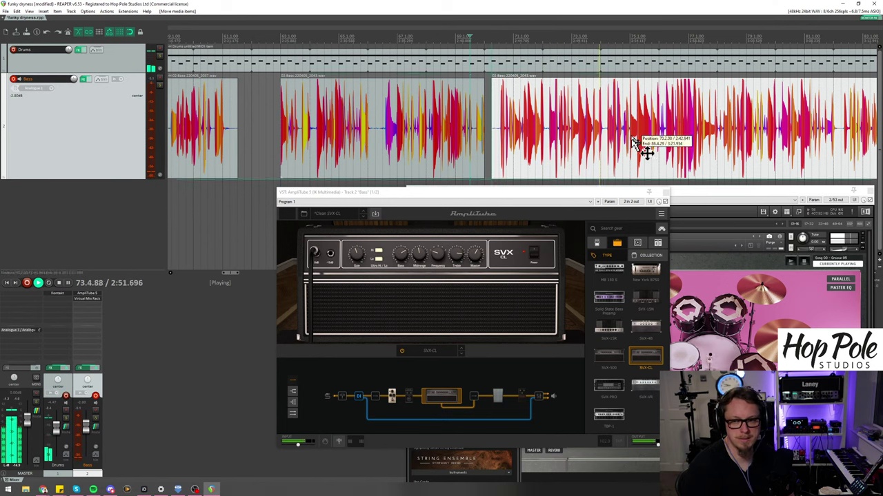
scroll(634, 144, up, 3)
scroll(631, 141, down, 2)
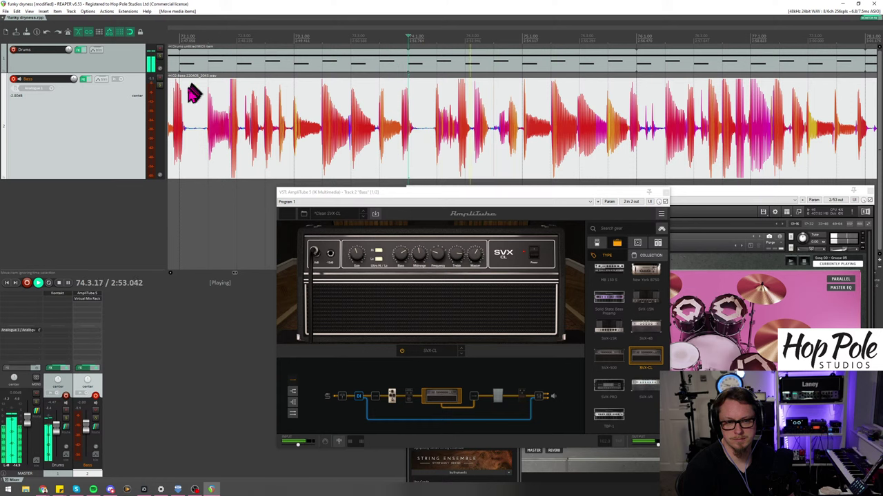
click(161, 88)
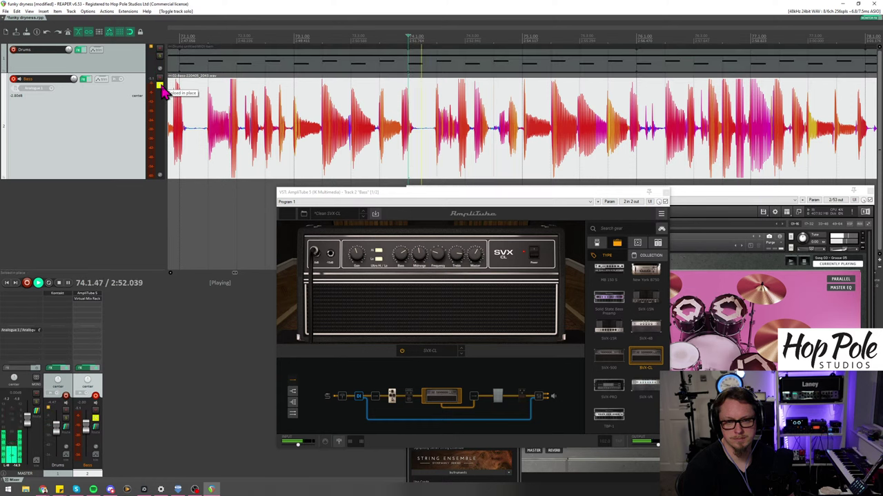
key(space)
click(160, 87)
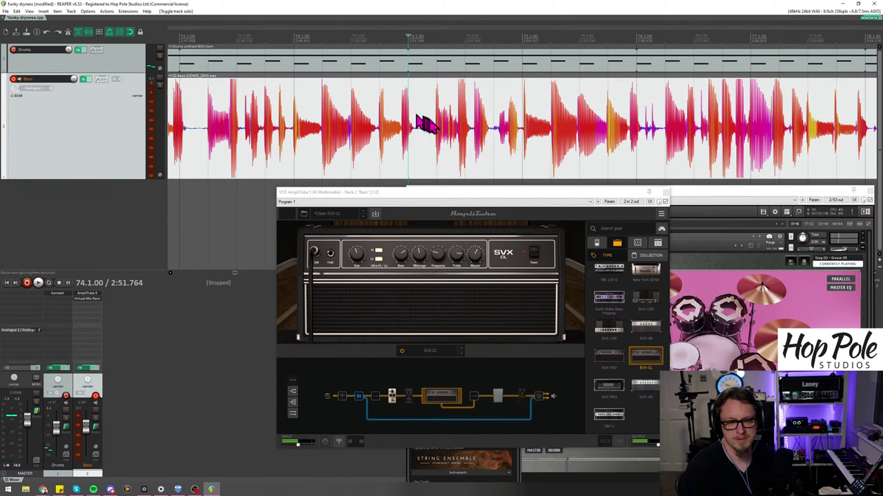
Step: Listen through the last bass item from bar 74 to its end near bar 87
key(space)
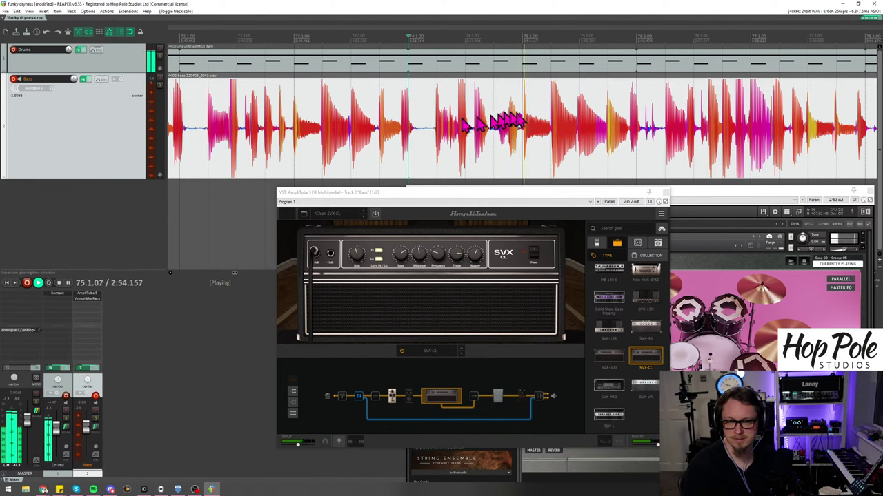
scroll(445, 75, down, 2)
scroll(469, 83, down, 2)
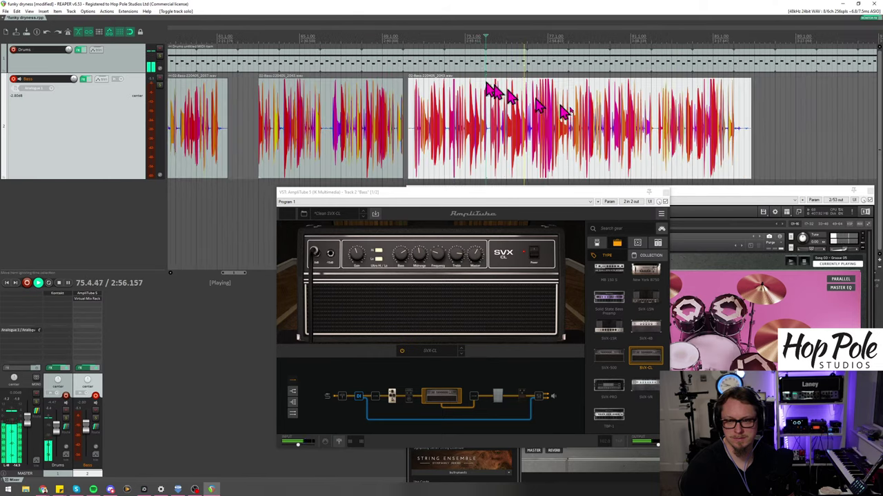
scroll(586, 124, up, 2)
scroll(619, 131, up, 2)
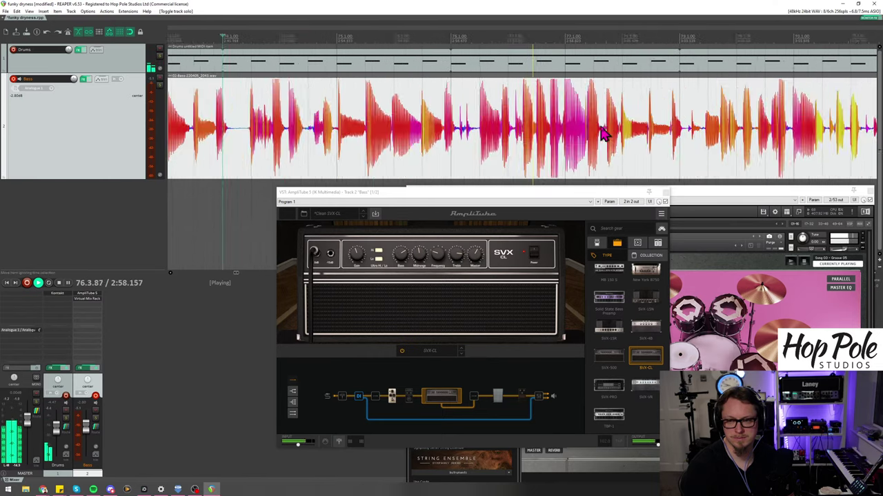
scroll(600, 131, down, 2)
scroll(602, 132, up, 3)
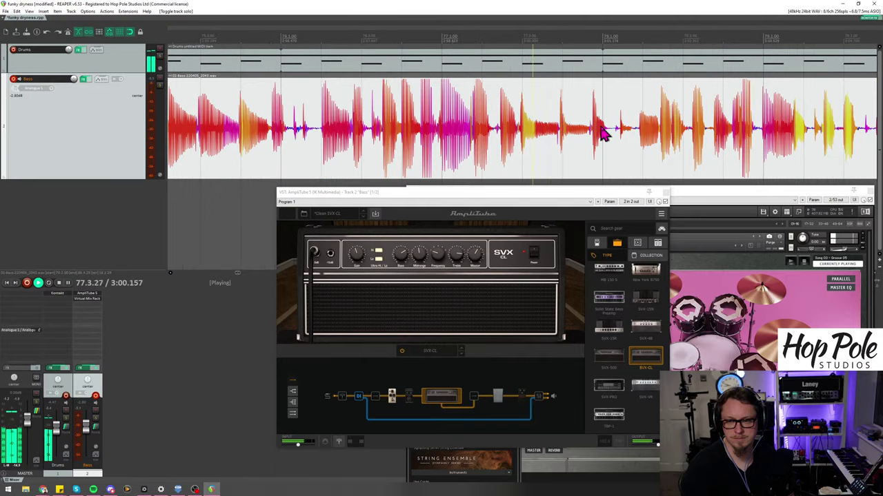
scroll(602, 133, down, 2)
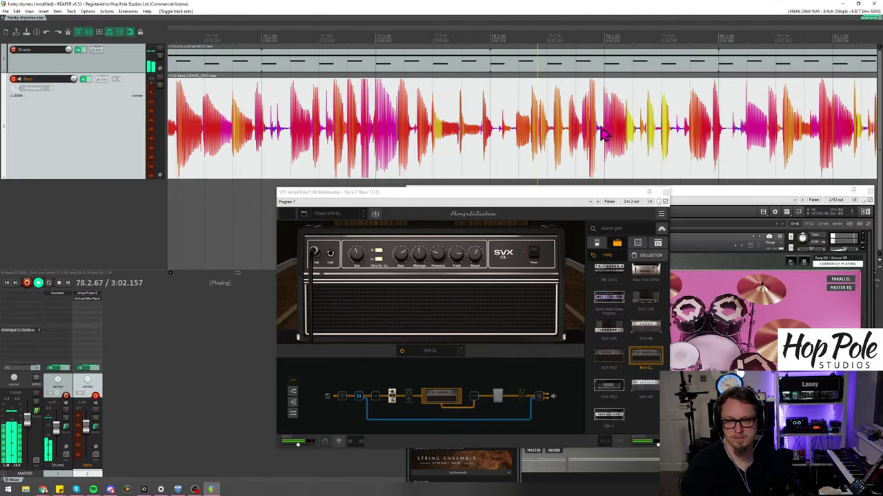
scroll(602, 132, down, 2)
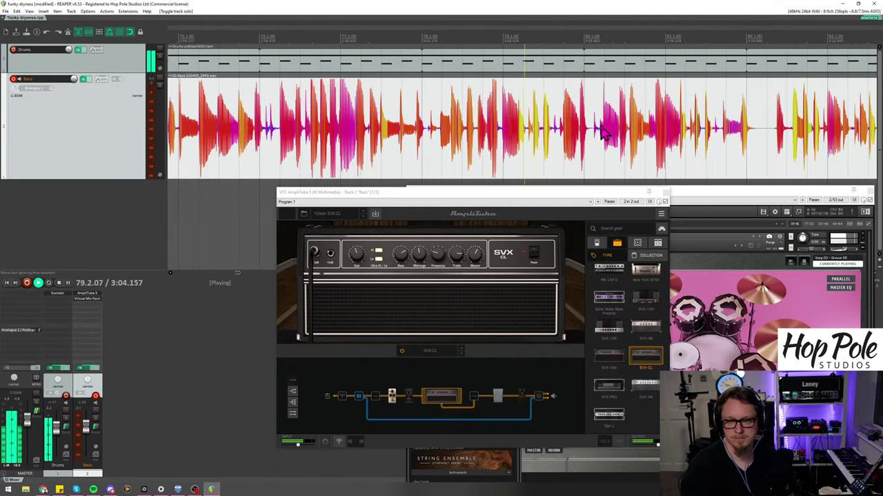
scroll(587, 131, down, 4)
scroll(551, 128, up, 2)
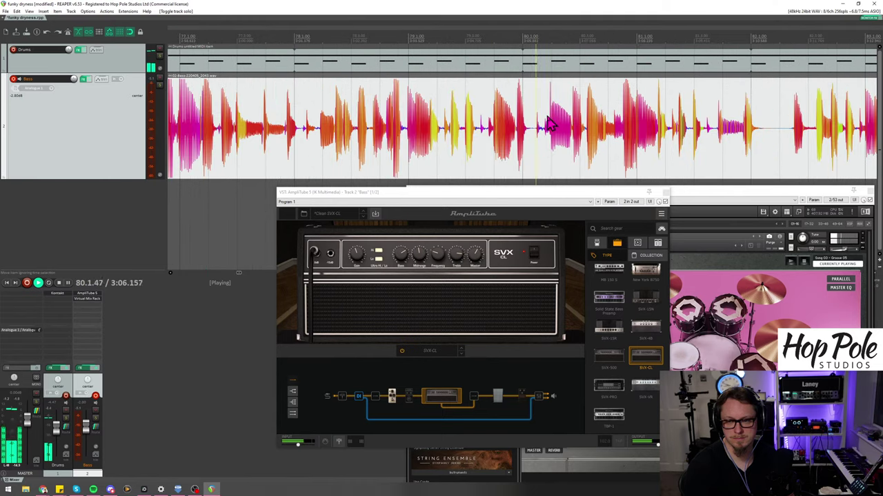
scroll(550, 126, down, 5)
scroll(552, 126, up, 2)
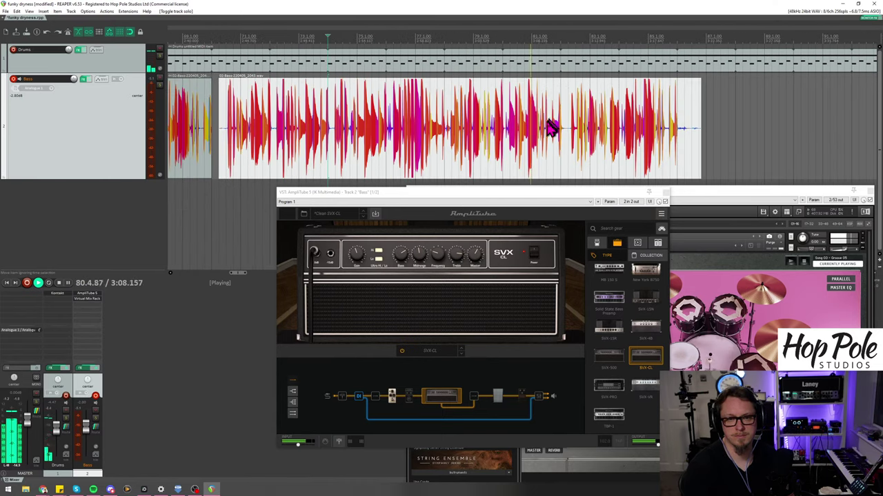
scroll(482, 118, down, 3)
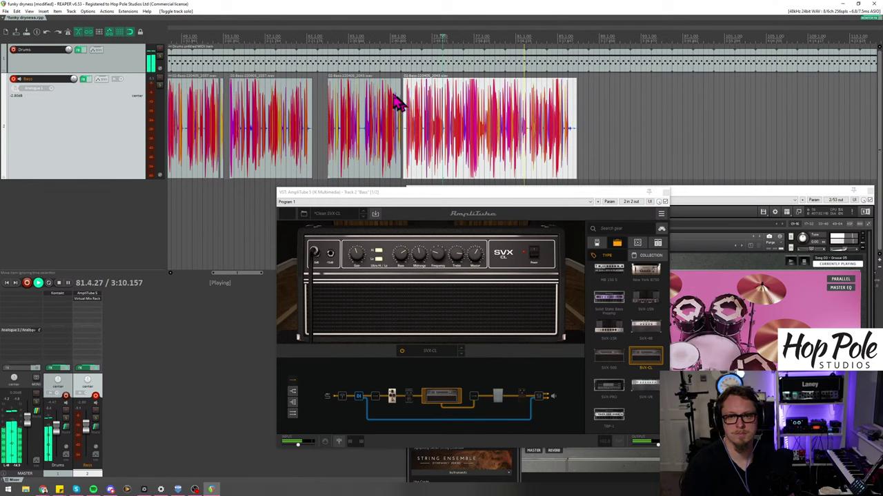
scroll(388, 100, up, 7)
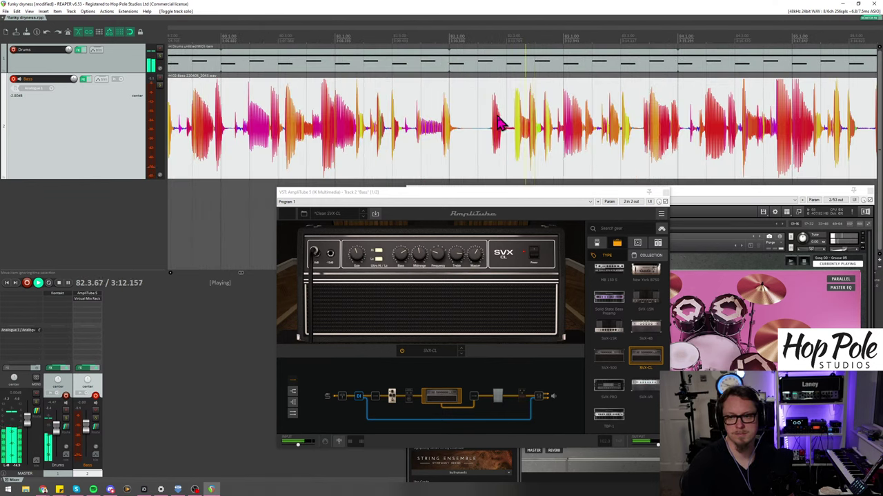
scroll(500, 109, down, 2)
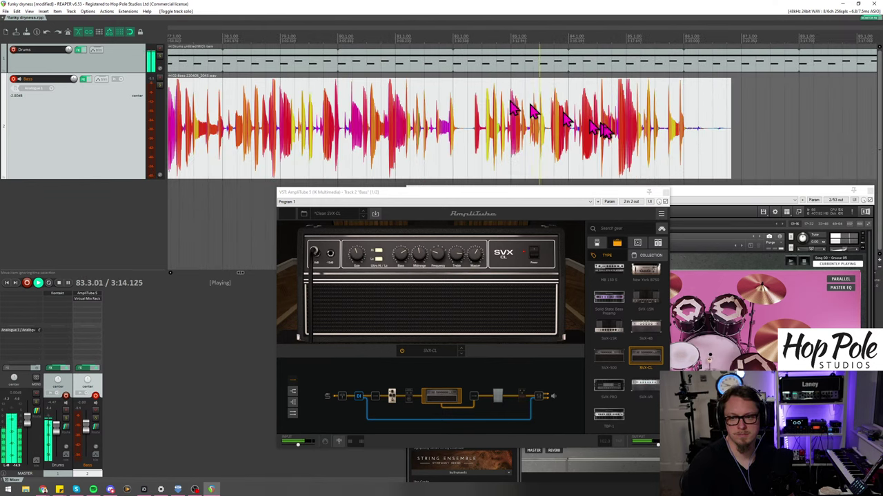
scroll(604, 131, up, 2)
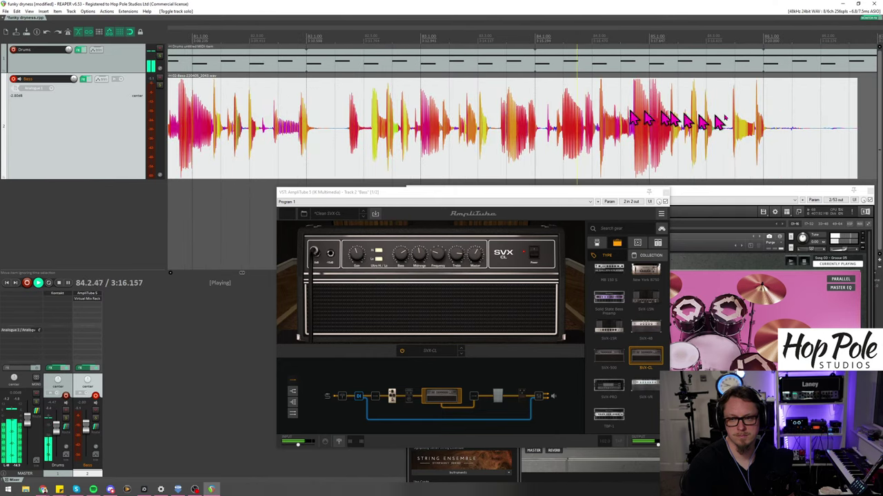
scroll(736, 131, up, 3)
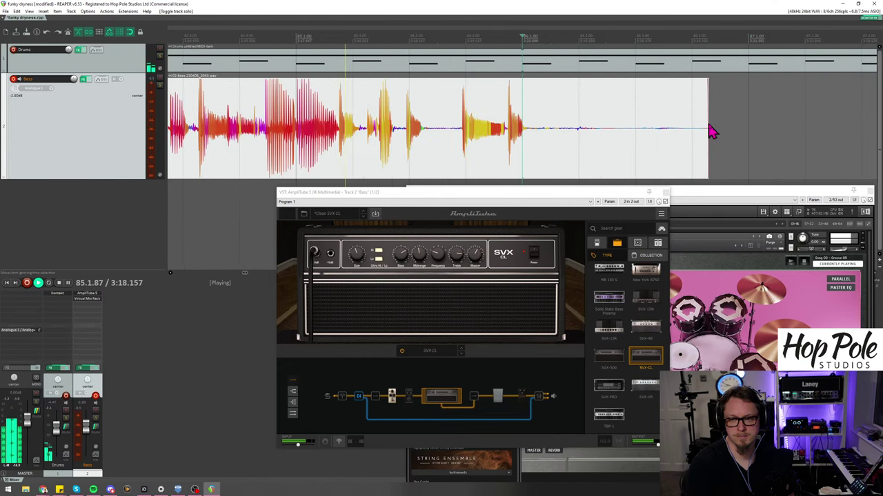
scroll(604, 127, down, 4)
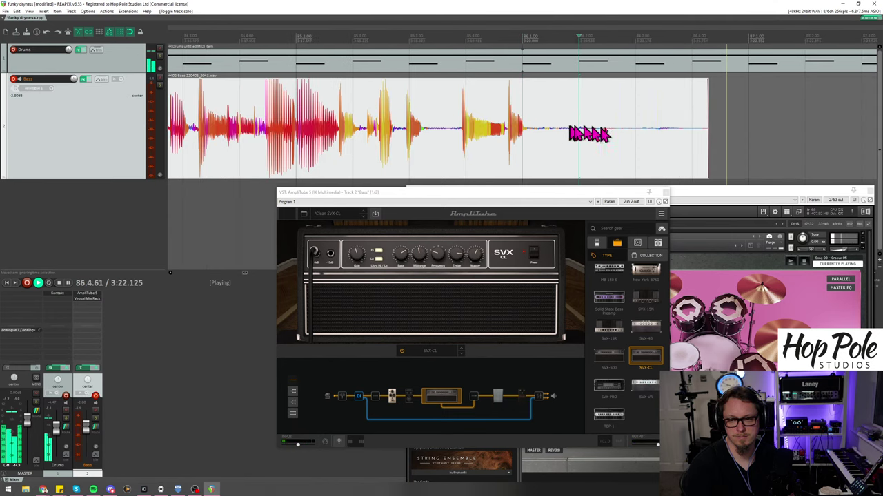
scroll(582, 131, down, 3)
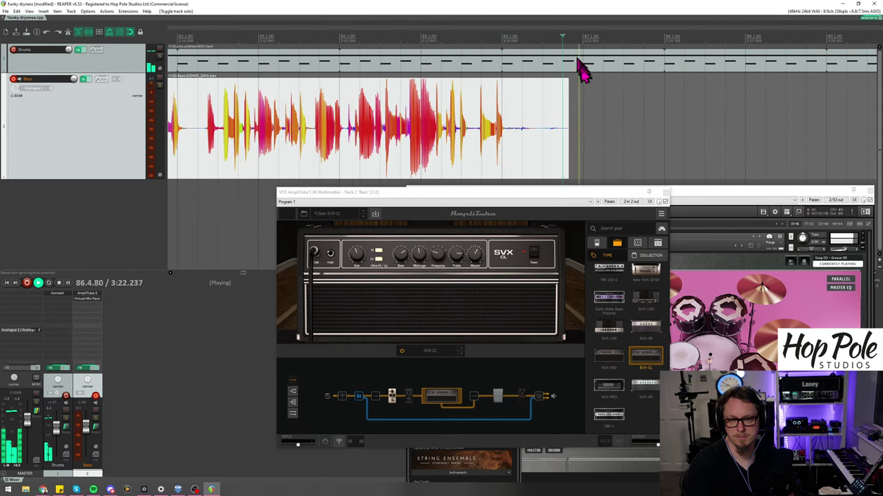
Step: Split the drum item at 87.1.00 and trim the last bass item's silent tail back to just after its final note
click(586, 64)
key(space)
key(s)
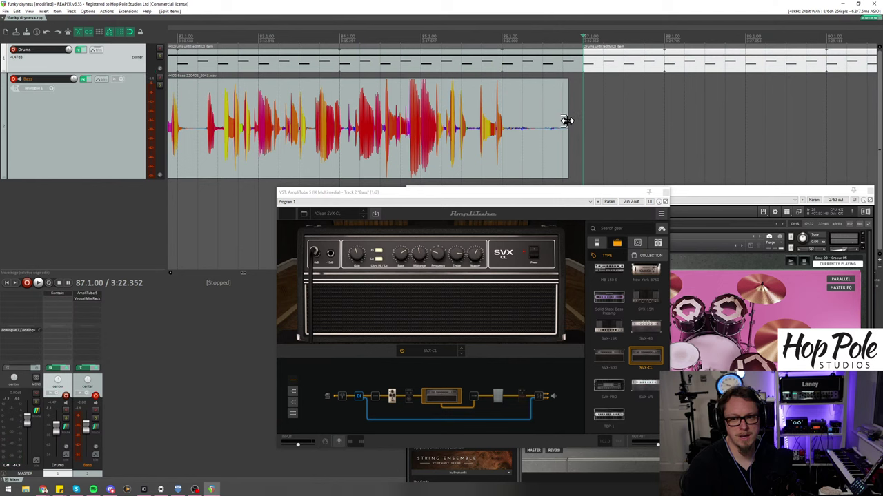
drag(565, 121, 518, 125)
Step: Delete all the bass items before bar 63, keeping the last two takes
scroll(518, 124, down, 5)
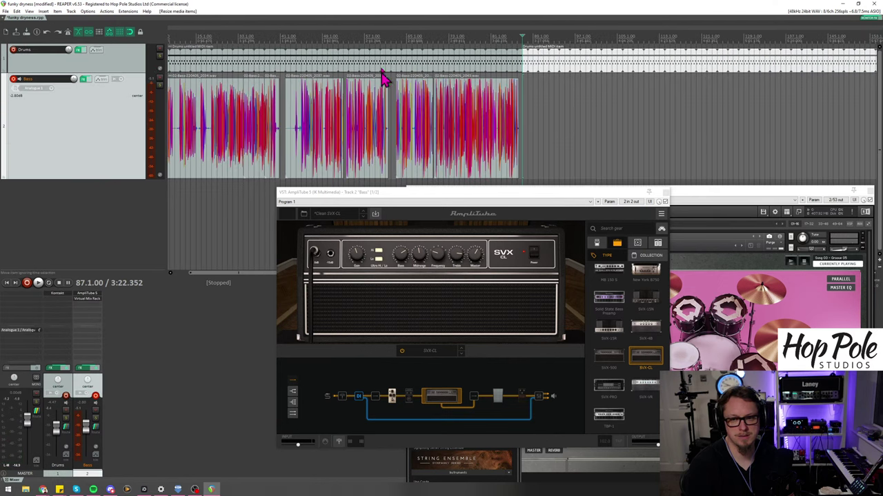
click(393, 42)
scroll(500, 73, up, 3)
scroll(478, 108, down, 3)
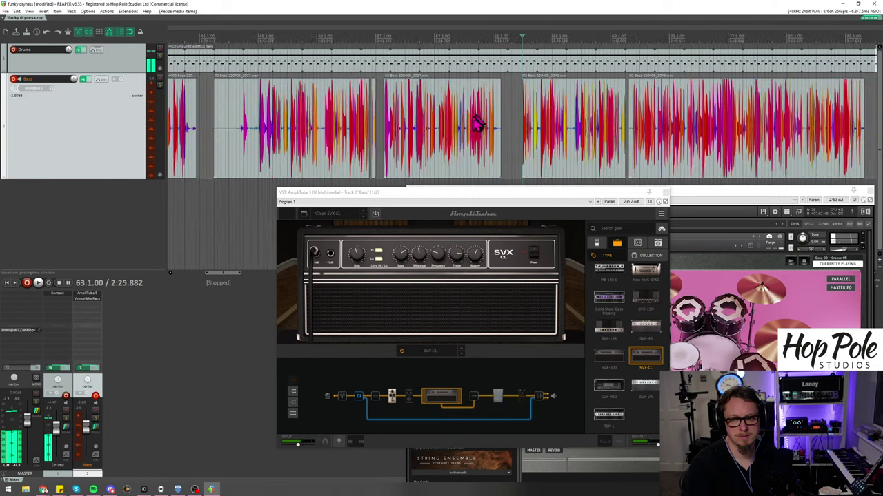
scroll(474, 124, up, 2)
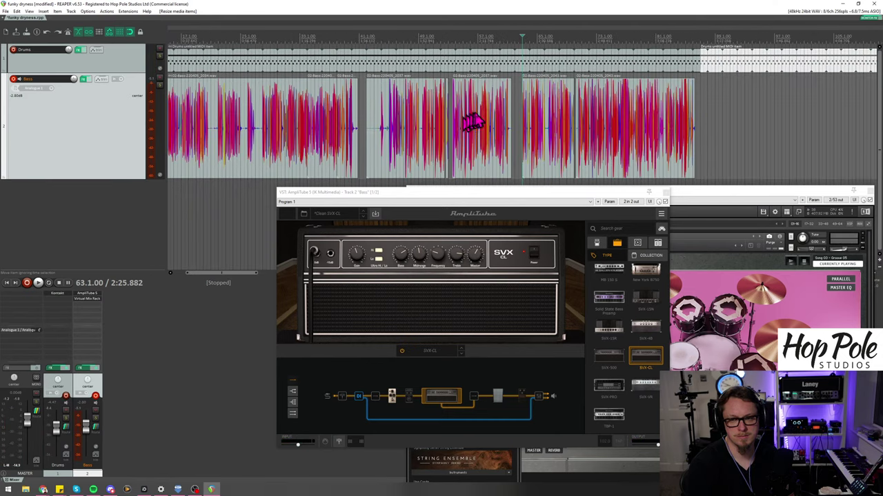
scroll(161, 129, up, 2)
drag(270, 108, 510, 138)
key(Delete)
scroll(566, 62, up, 3)
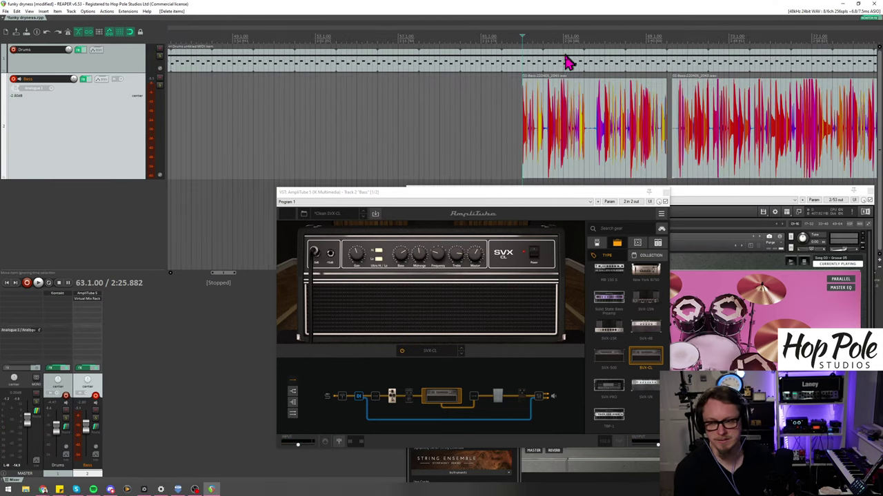
Step: Move the two remaining bass items one bar earlier to start at 62.1.00 and play their beginning
scroll(530, 63, down, 2)
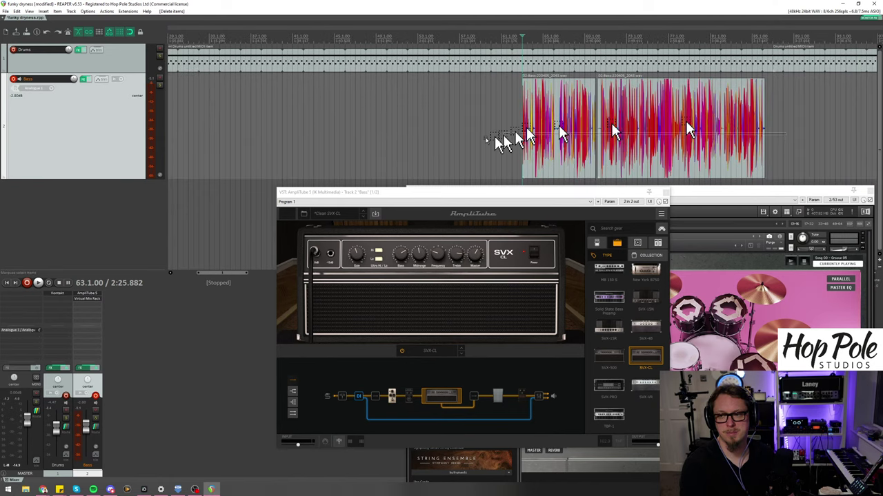
scroll(524, 127, up, 4)
drag(577, 123, 468, 121)
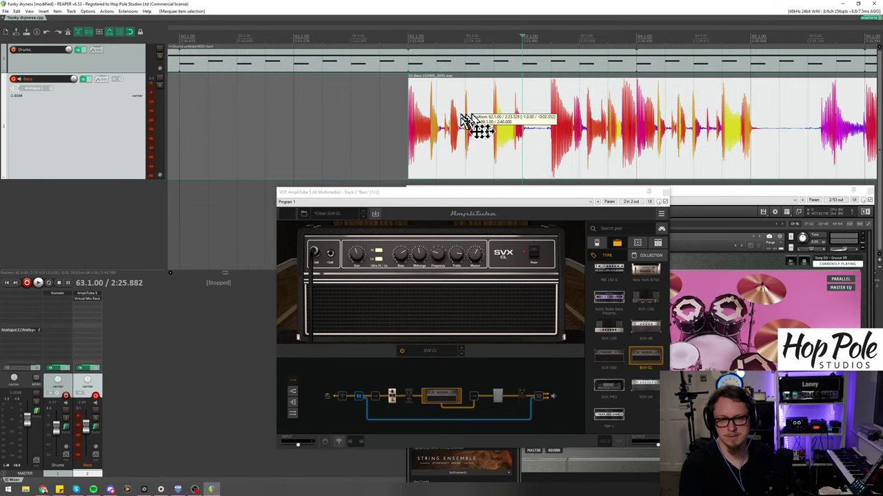
click(379, 34)
key(space)
scroll(407, 62, down, 2)
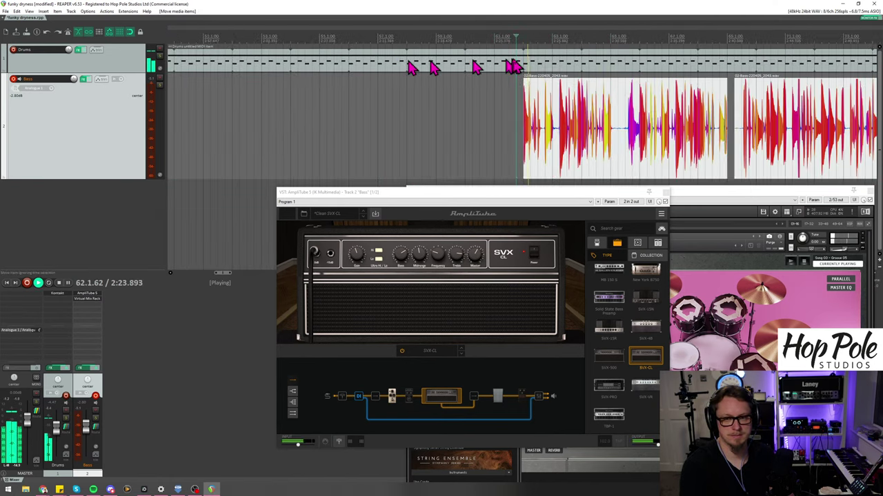
scroll(513, 67, down, 3)
scroll(501, 72, up, 5)
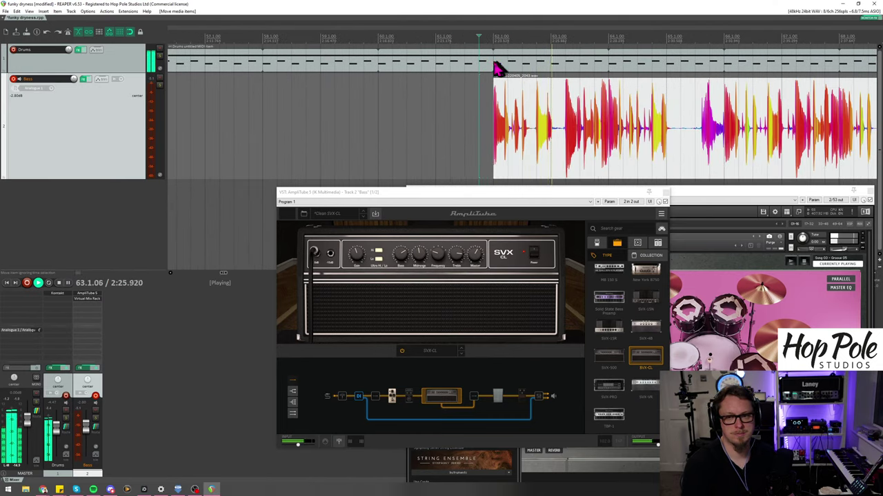
Step: Split the drum item at 62.1.00, increase the Drums track's height and stop playback
click(497, 68)
key(s)
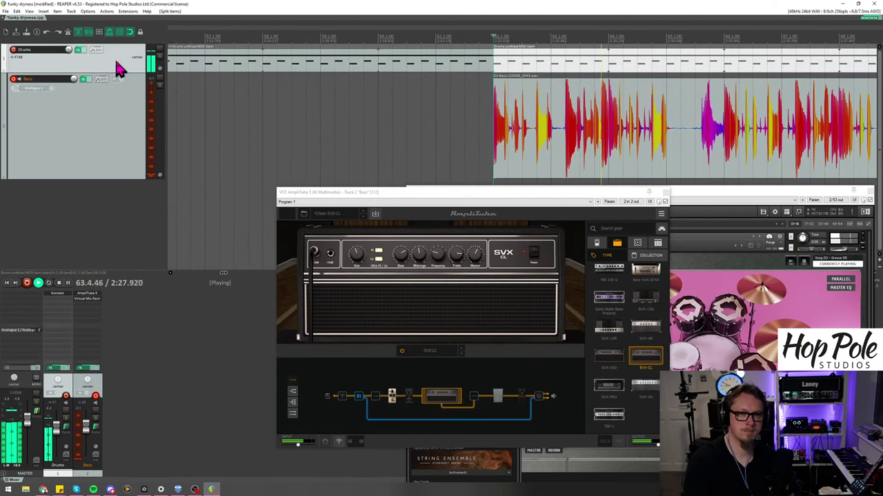
drag(118, 73, 114, 122)
key(space)
Step: Add a marker at 62.1.00 and delete the drum section before it
scroll(573, 124, down, 4)
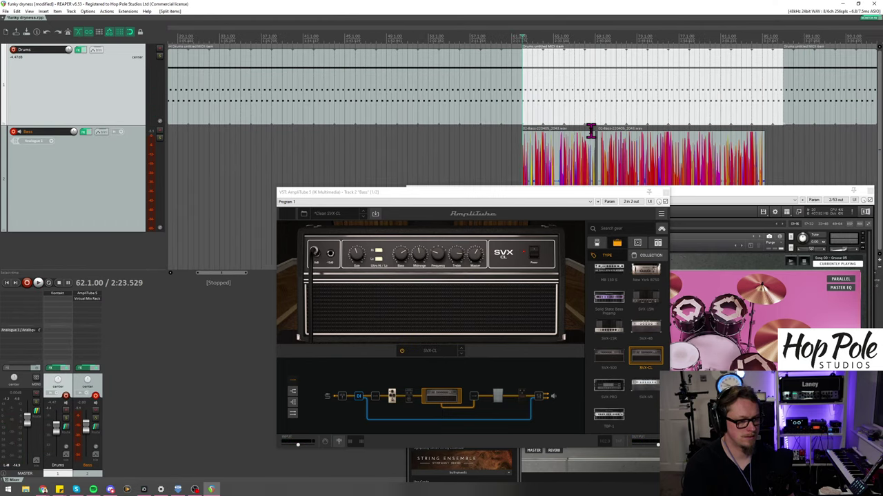
click(135, 144)
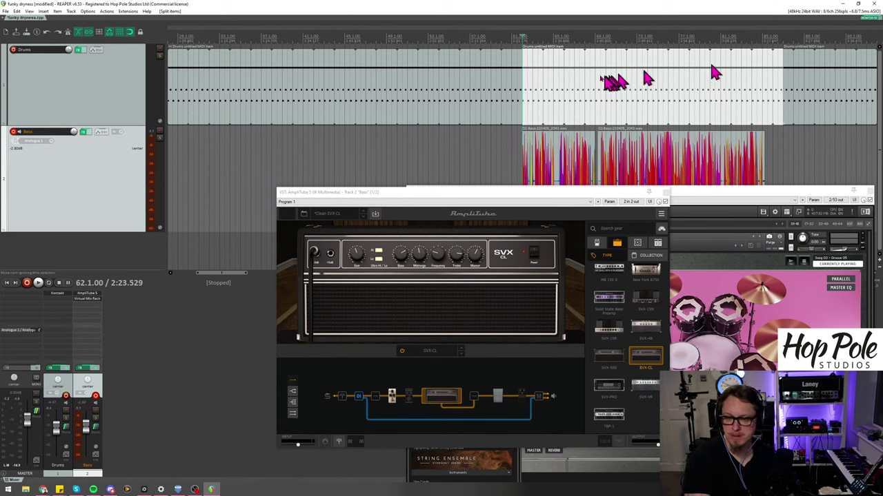
key(m)
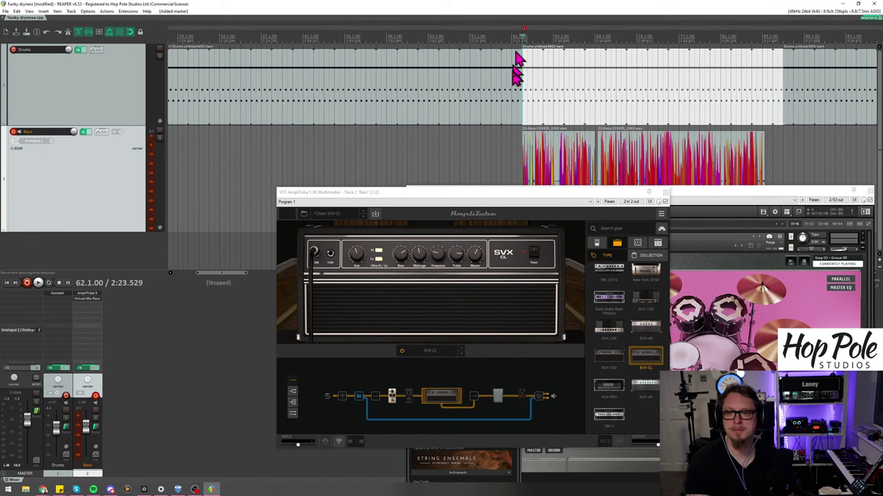
scroll(514, 72, down, 5)
click(270, 83)
key(Delete)
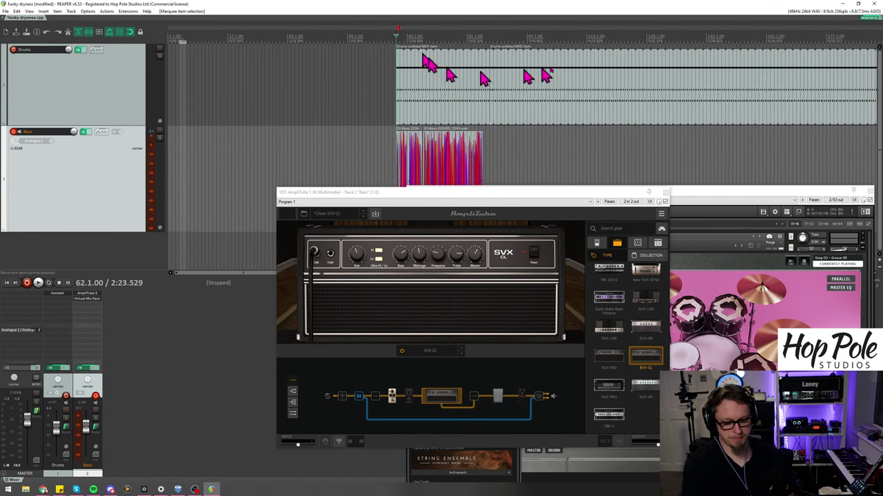
Step: Move the last drum section later to start at about bar 103 and place the edit cursor just before bar 62
drag(514, 88, 576, 100)
click(390, 29)
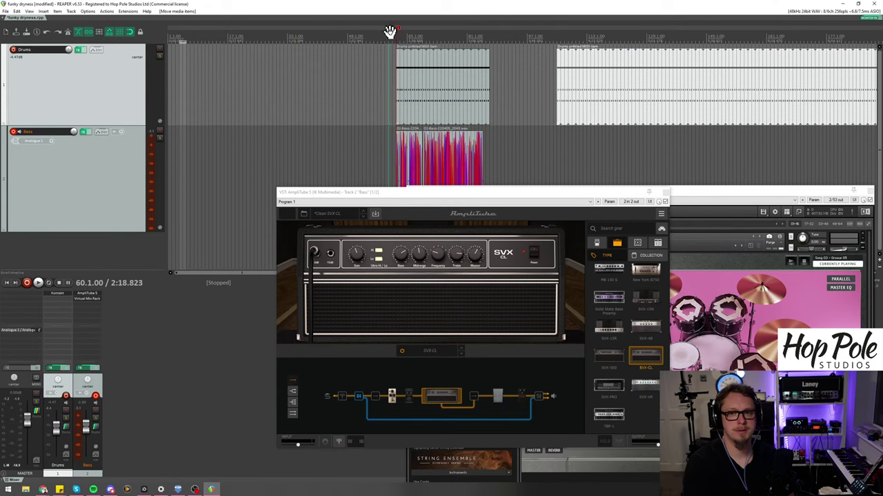
scroll(464, 53, up, 5)
scroll(665, 122, down, 6)
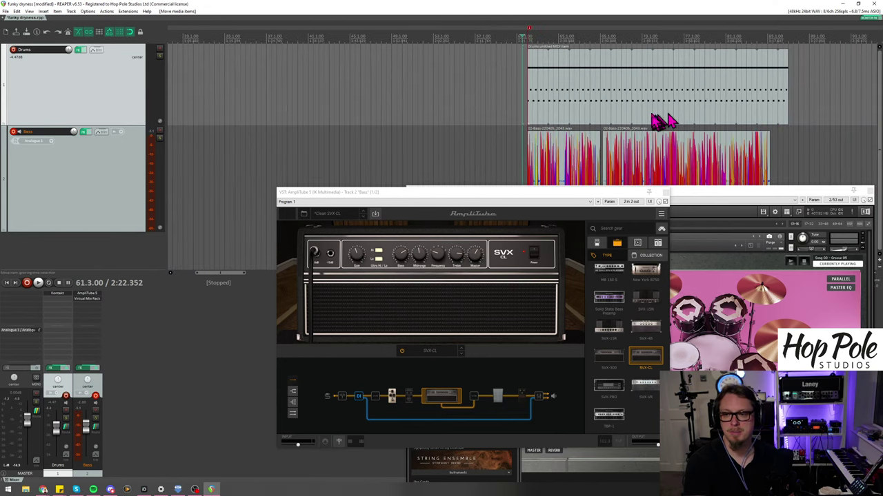
Step: Move the AmpliTube window clear of the tracks and add a marker at 70.1.00
drag(587, 193, 502, 237)
scroll(551, 83, up, 3)
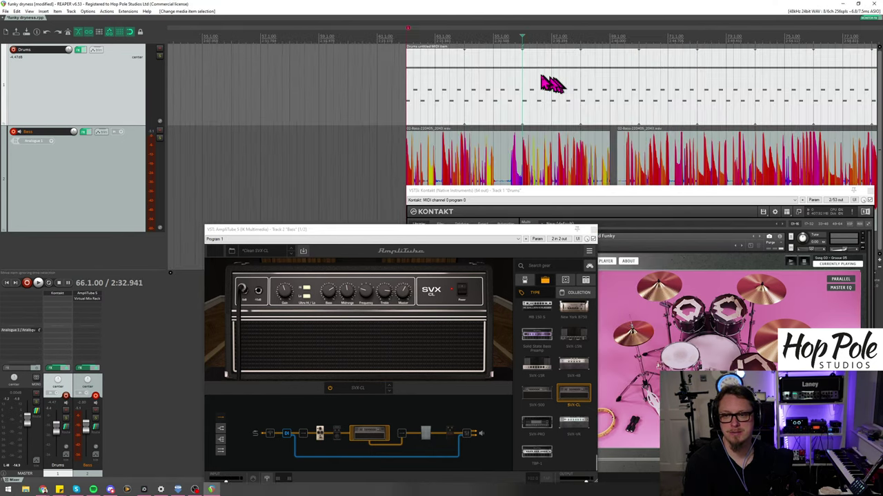
click(353, 36)
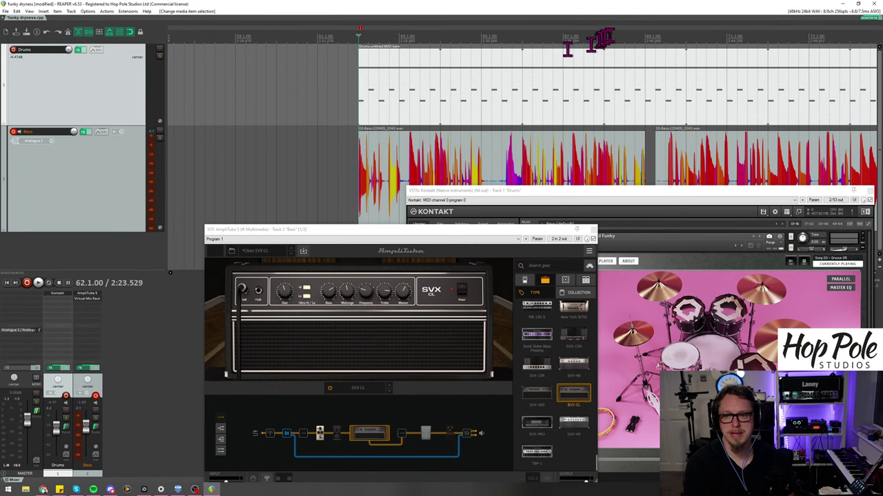
click(654, 34)
scroll(653, 34, down, 1)
key(space)
scroll(634, 38, up, 5)
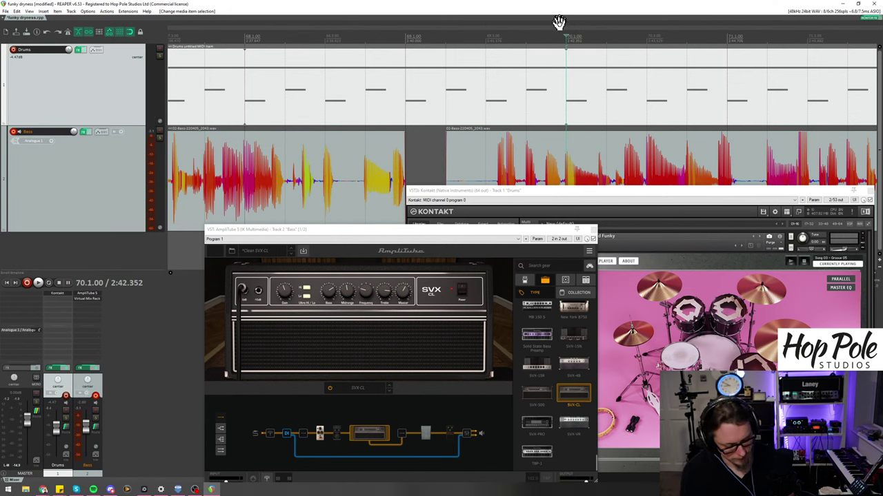
scroll(359, 31, down, 2)
click(768, 36)
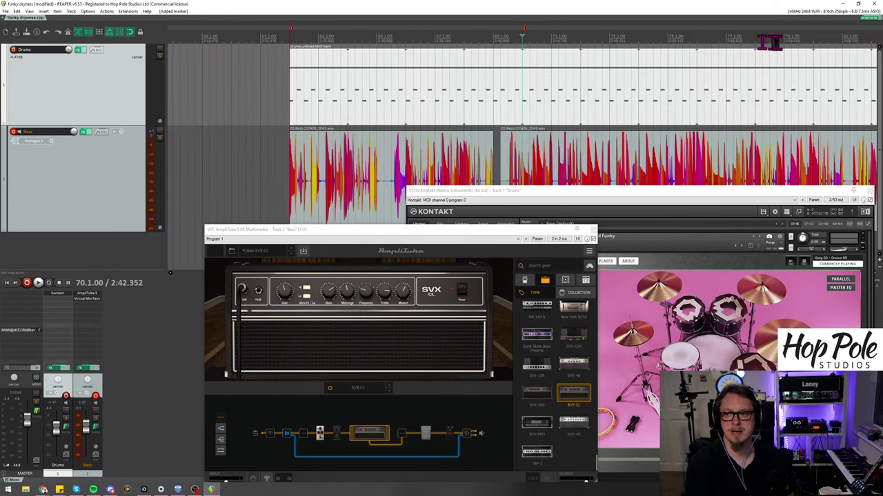
Step: Play the track from bar 70, stop, and add a marker at 78.1.00
key(space)
scroll(508, 34, down, 1)
click(464, 34)
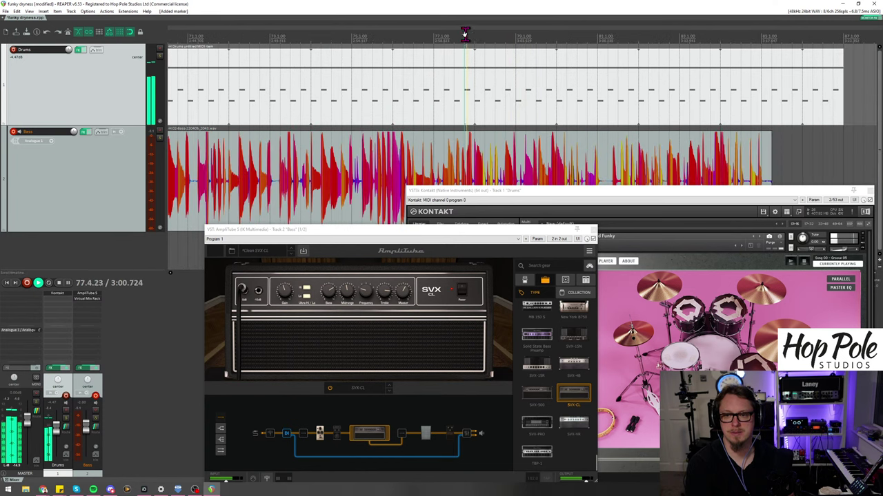
drag(413, 31, 270, 40)
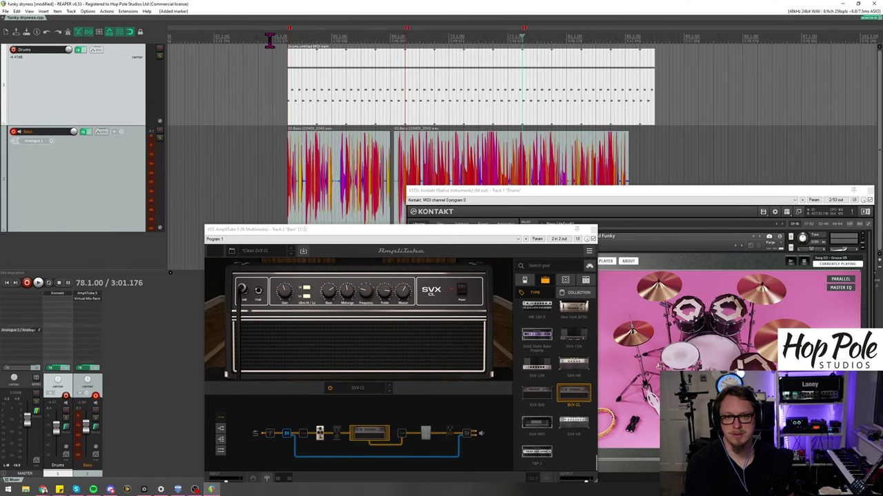
Step: Name the marker at 62.1.00 "A" and the marker at 70.1.00 "B"
double_click(290, 30)
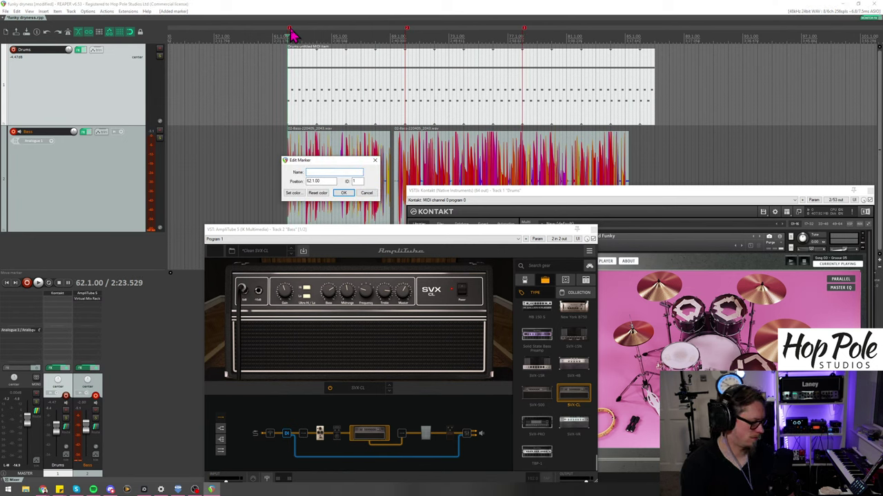
key(Return)
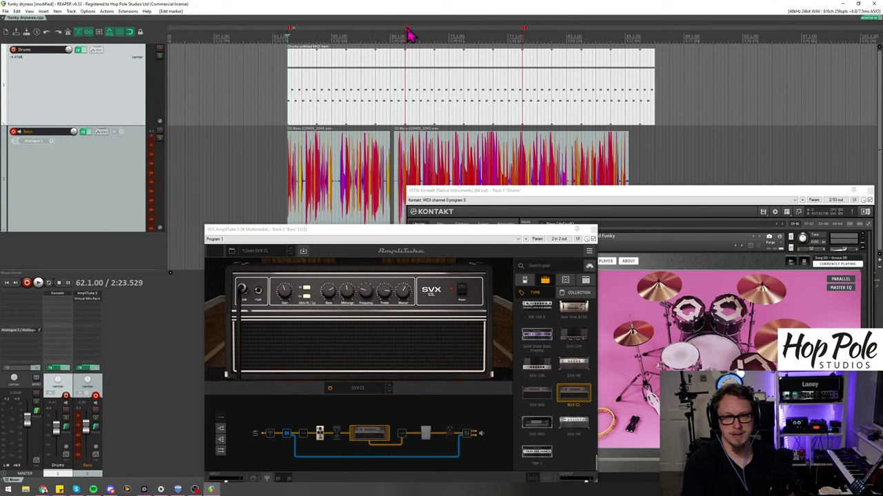
double_click(408, 30)
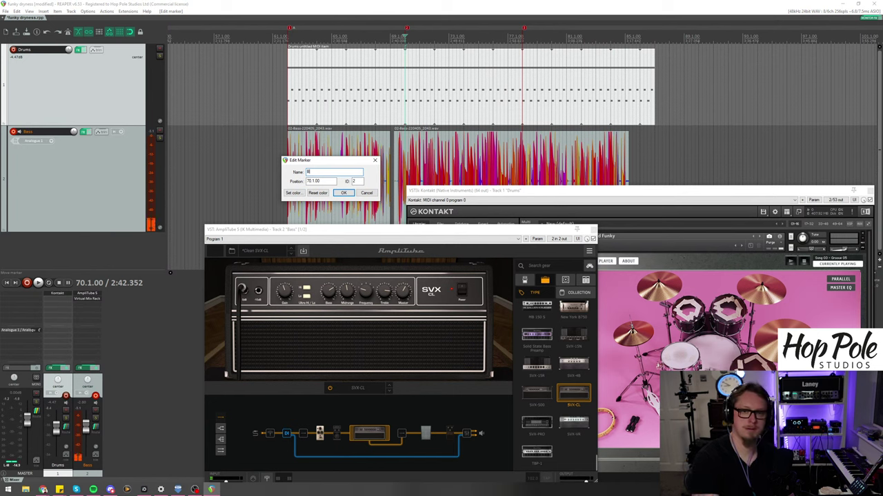
key(Return)
Step: Name the marker at 78.1.00 "A reprise"
click(524, 29)
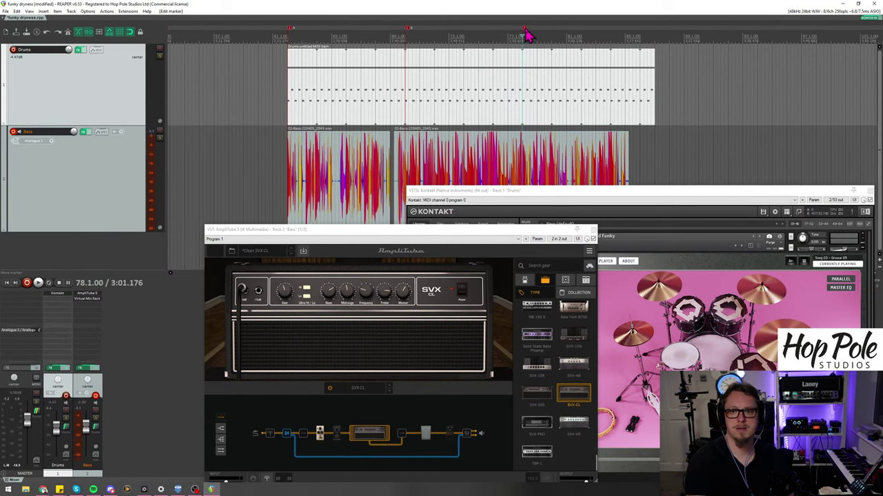
key(shift+m)
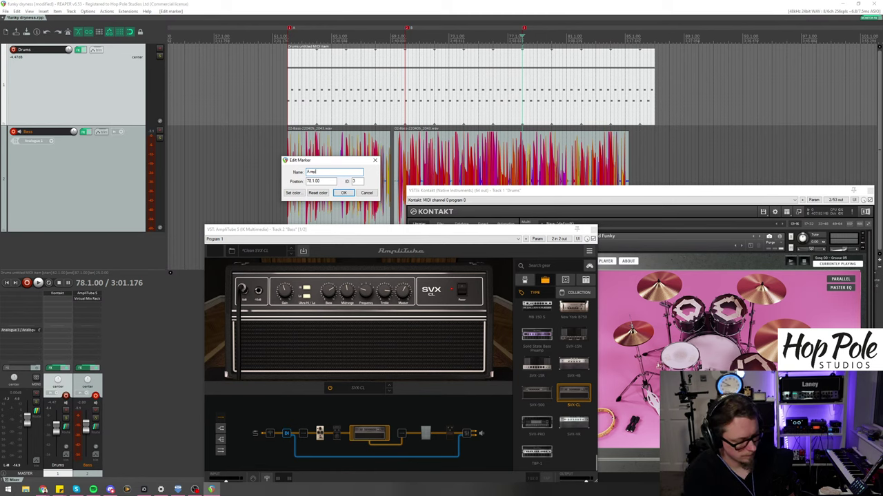
text(A reprise)
key(Return)
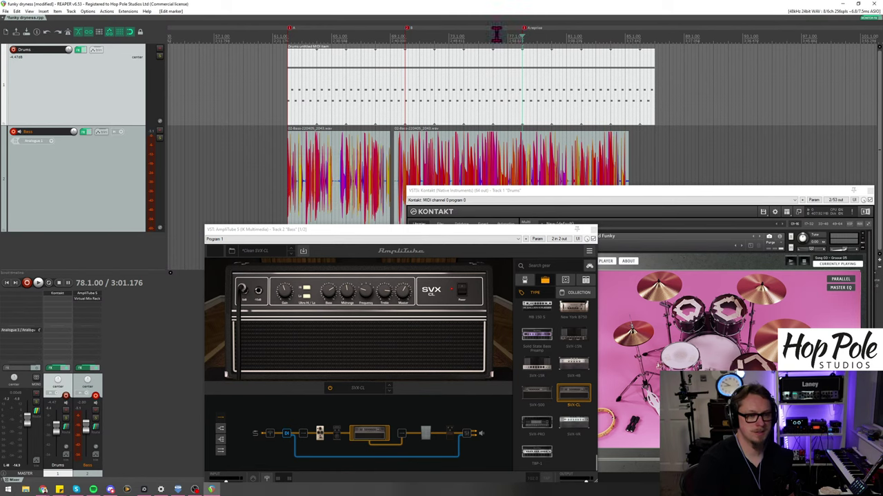
Step: Move the Kontakt and AmpliTube windows lower so they cover less of the bass items
drag(655, 196, 678, 224)
drag(396, 229, 359, 232)
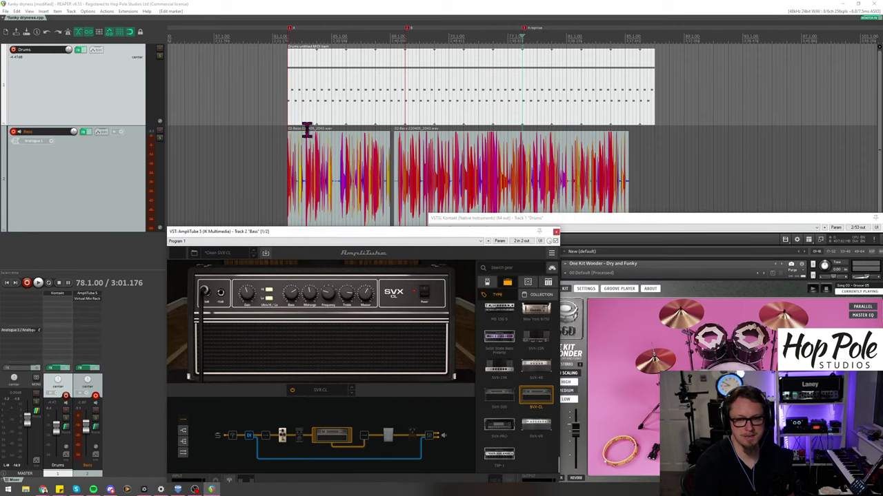
Step: Place the edit cursor at 59.4.00, ahead of section A, and turn on the metronome
click(290, 38)
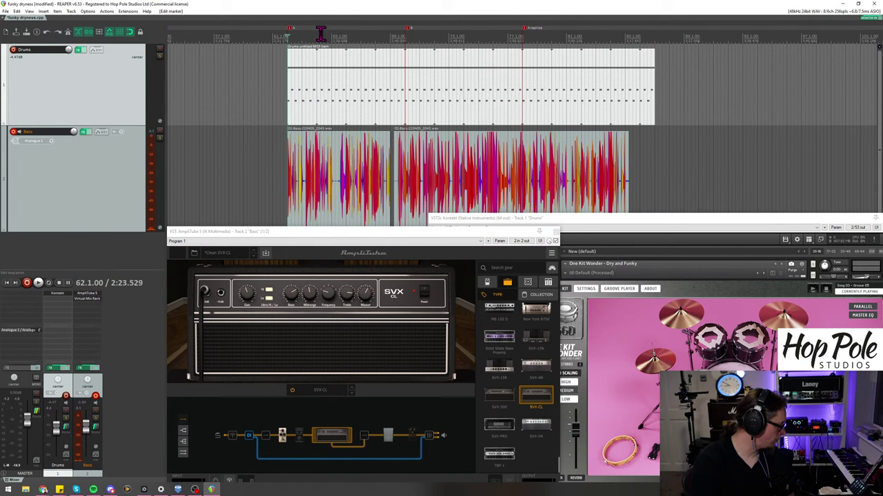
click(270, 46)
scroll(309, 62, left, 5)
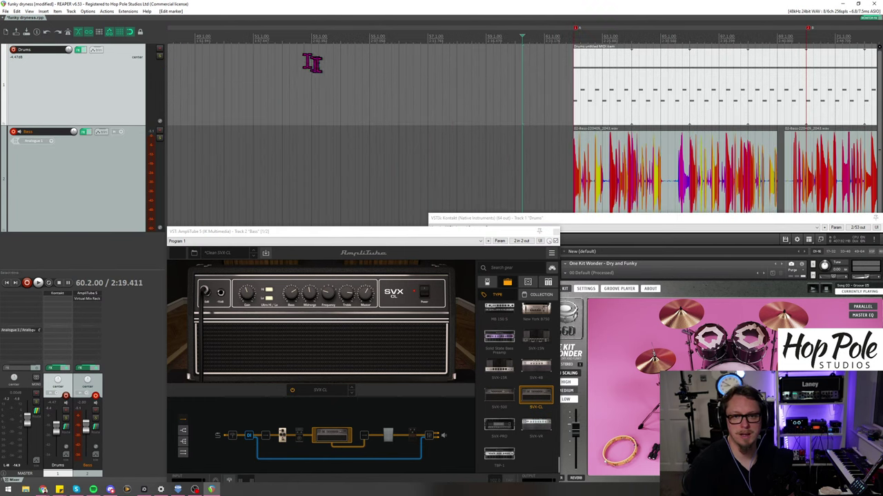
click(67, 32)
scroll(524, 42, left, 4)
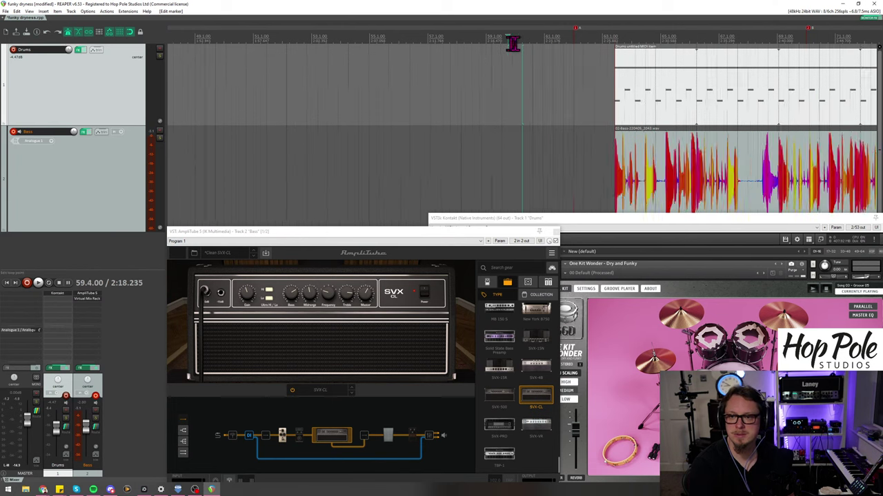
scroll(538, 39, right, 2)
scroll(524, 44, down, 6)
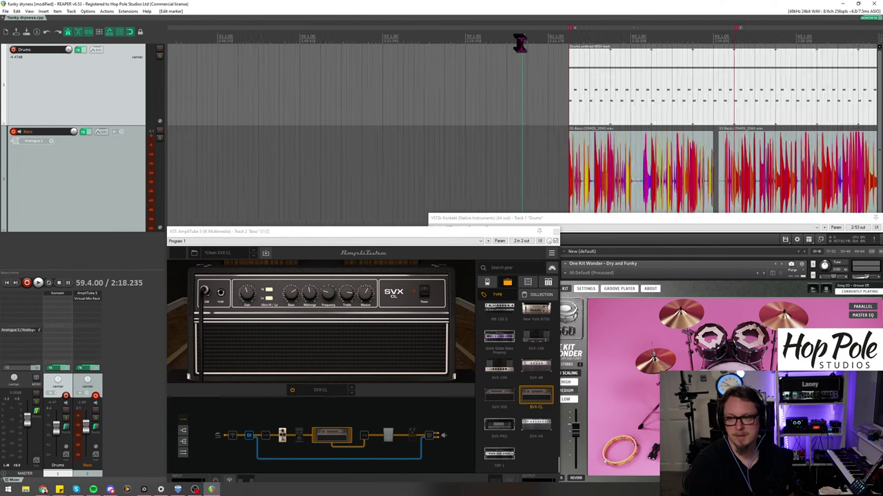
Step: Move the spare drum section to about bar 149 and the drum item over the bass to about bar 99
drag(563, 73, 727, 76)
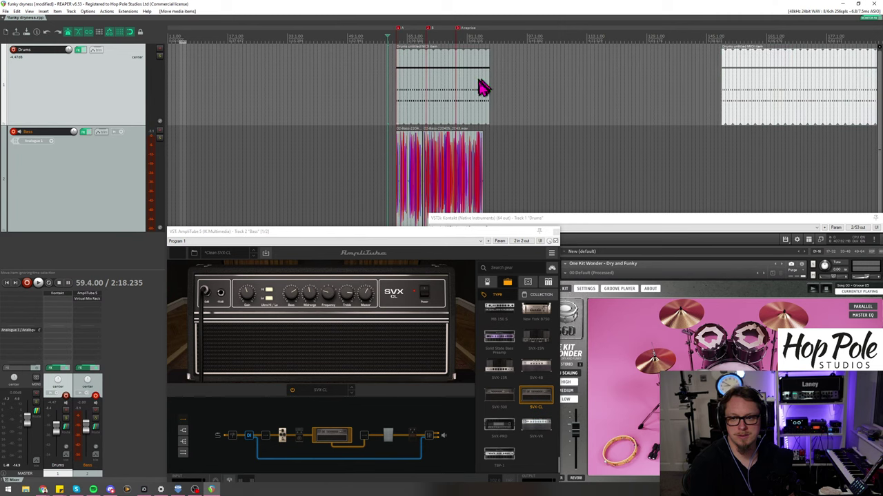
drag(414, 75, 527, 71)
scroll(486, 77, up, 5)
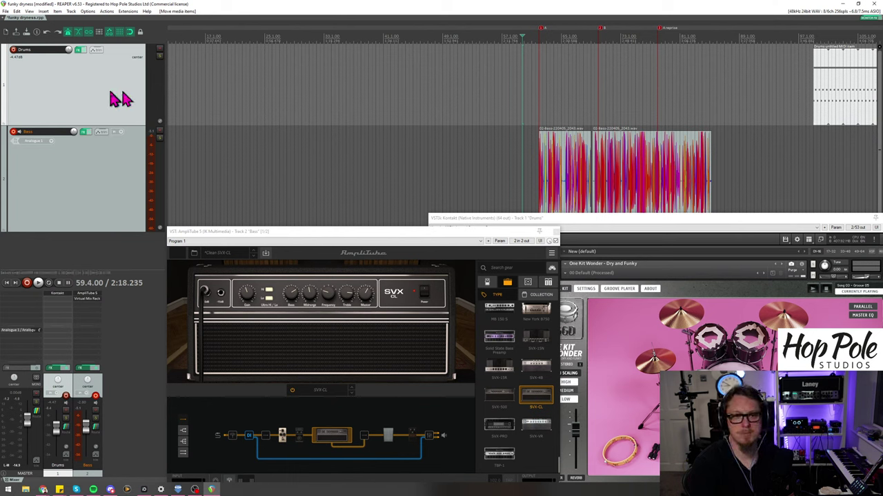
Step: Disarm the Bass track, arm the Drums track for recording and save the project
click(13, 131)
click(13, 50)
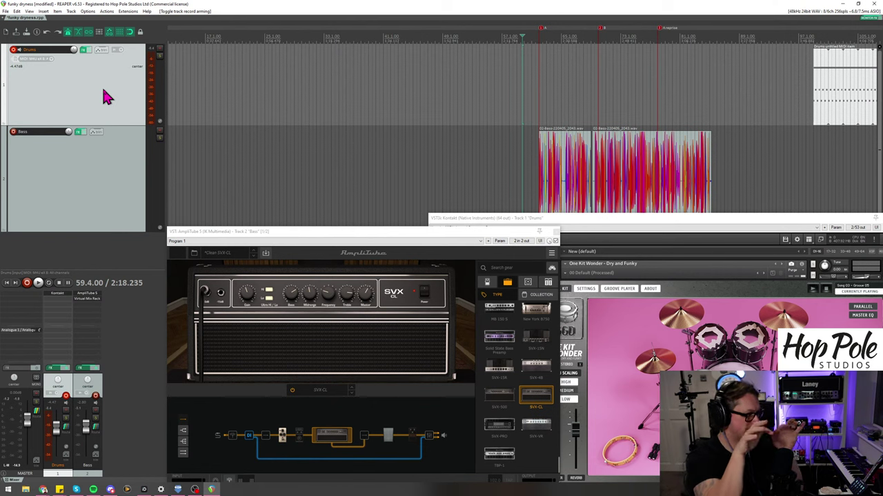
key(ctrl+s)
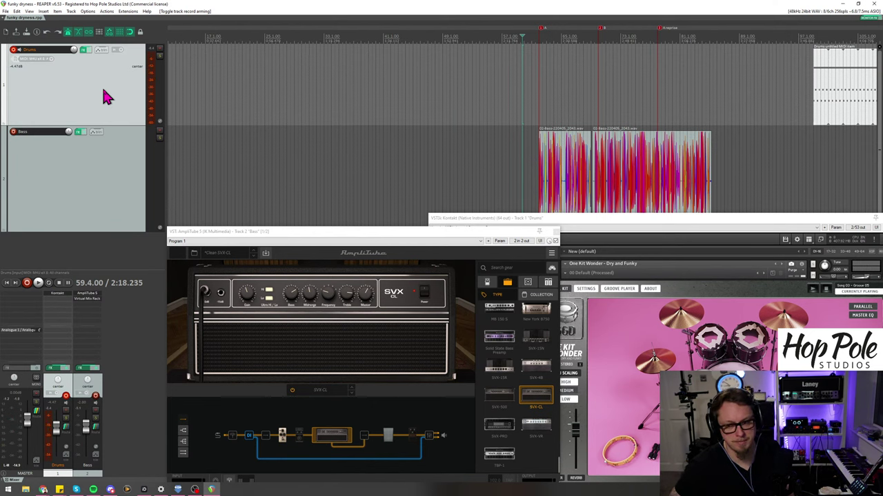
Step: Record a MIDI drum performance over the bass from 59.4.00 and stop in bar 86
click(27, 283)
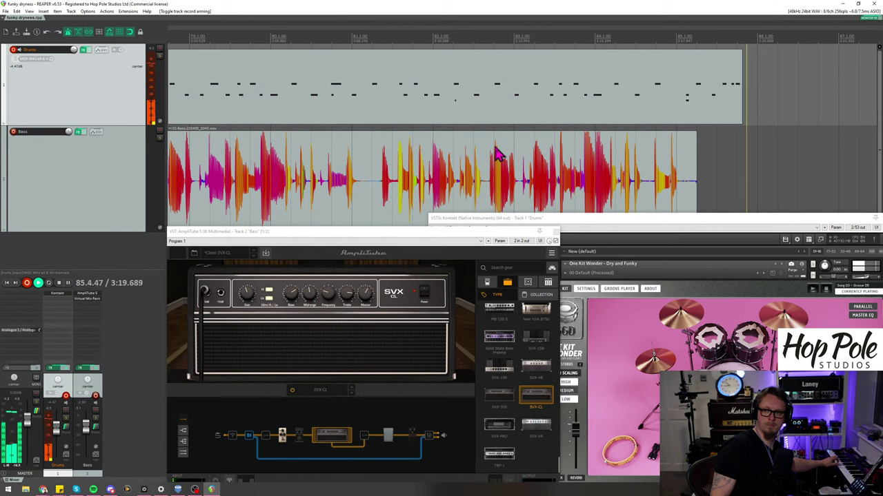
key(space)
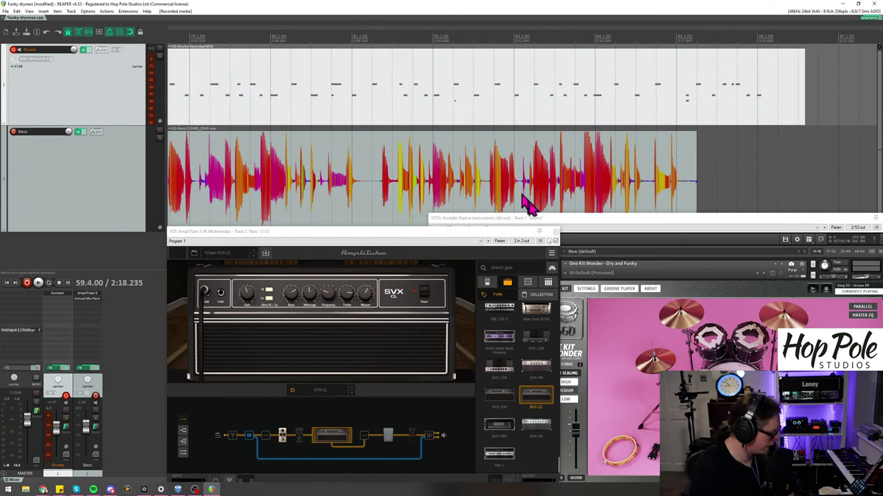
scroll(310, 172, down, 8)
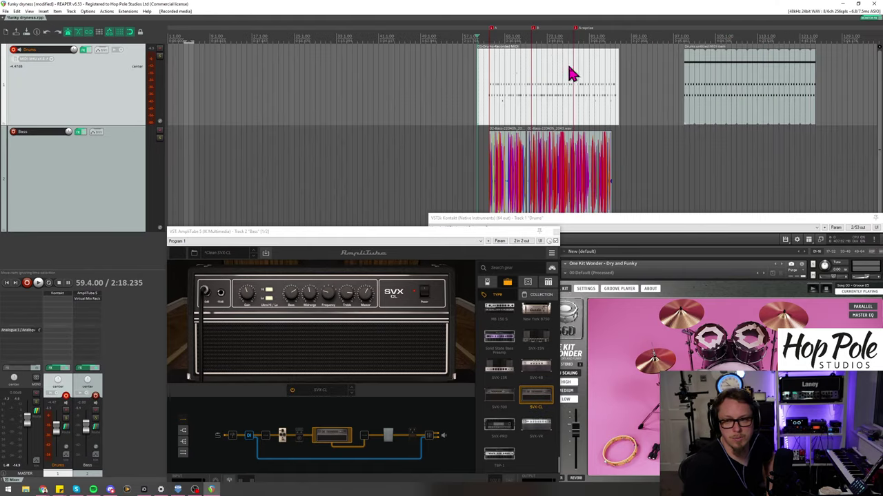
scroll(569, 76, up, 5)
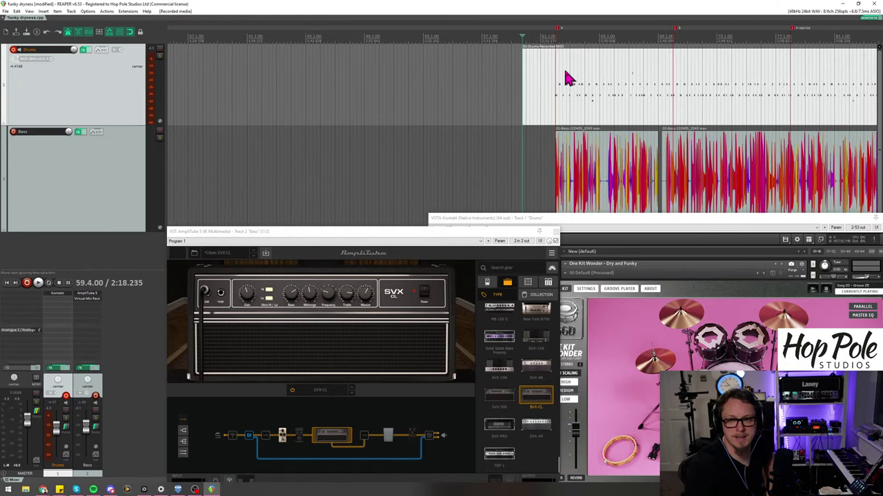
Step: Set the Drums track's record mode to MIDI overdub
right_click(13, 52)
mouse_move(64, 100)
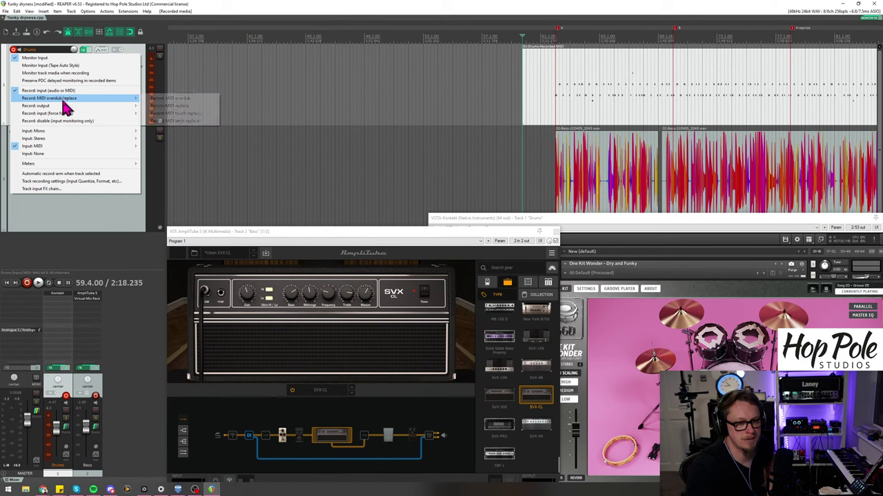
click(167, 98)
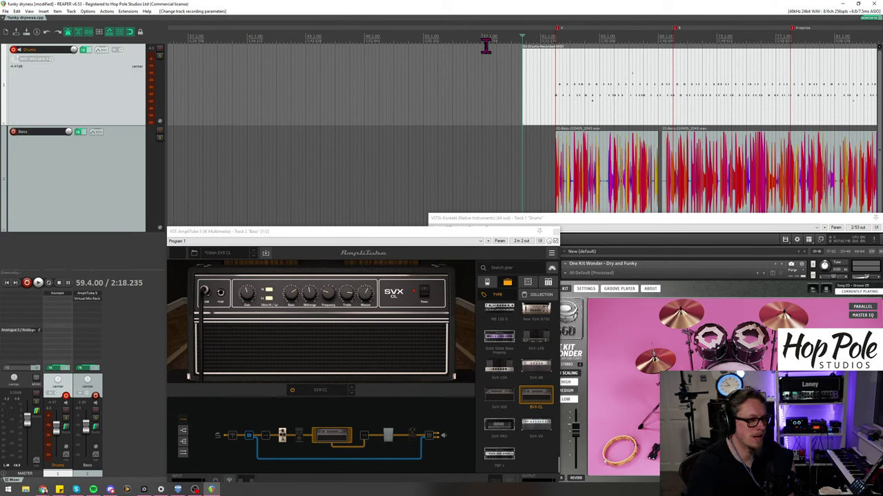
Step: Open the recorded drum take in the MIDI editor and show its notes as diamonds (drum mode)
double_click(599, 86)
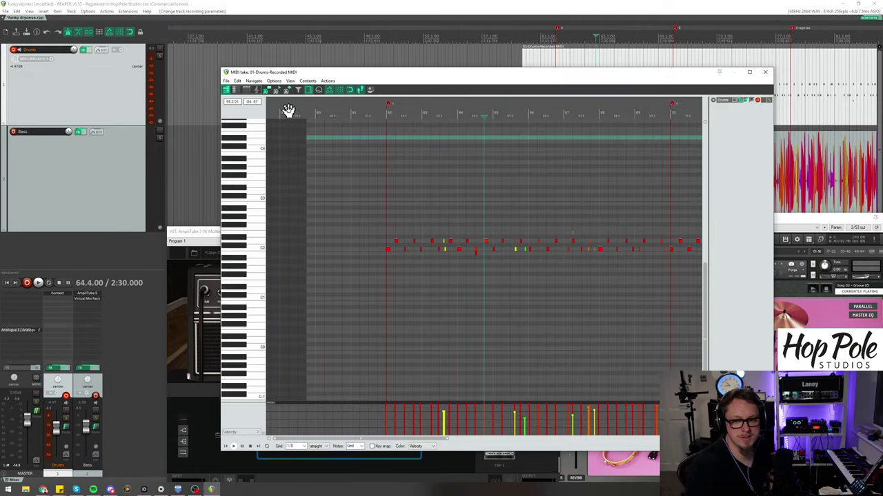
click(290, 81)
mouse_move(338, 178)
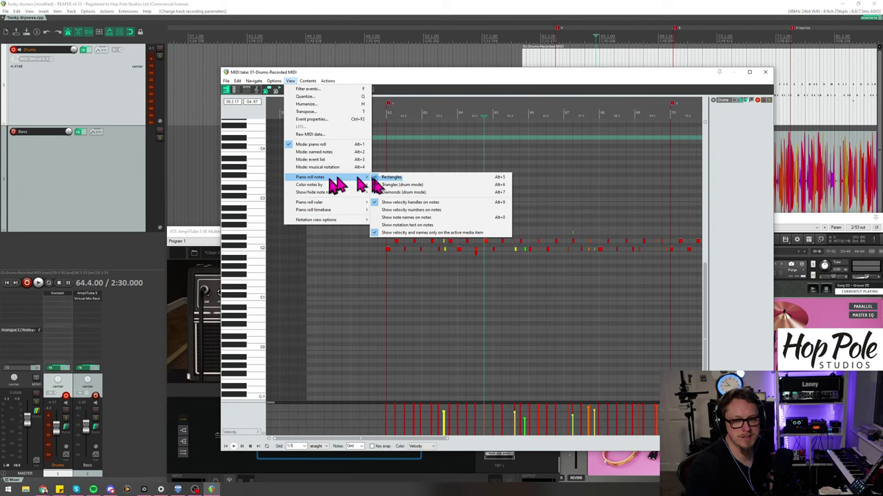
click(404, 193)
drag(394, 81, 259, 73)
Step: Delete the stray B1 note in bar 64 and start selecting the other B1 notes near the take's end
scroll(320, 138, down, 3)
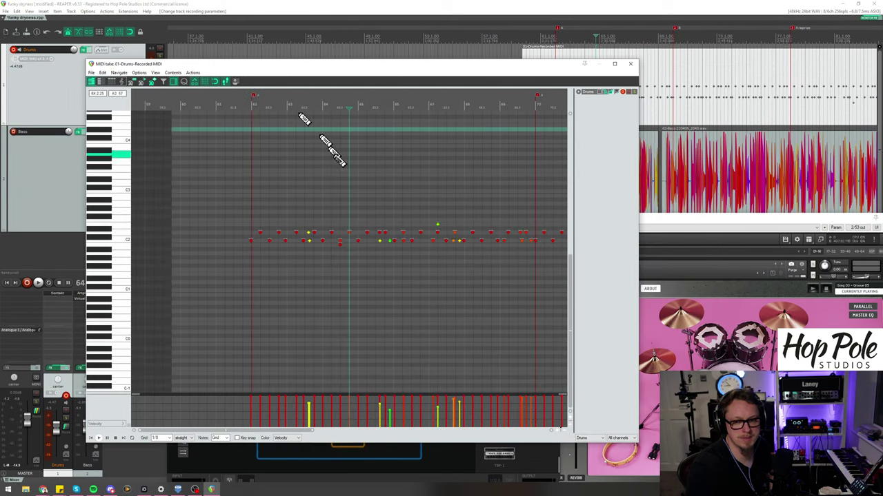
scroll(340, 218, up, 5)
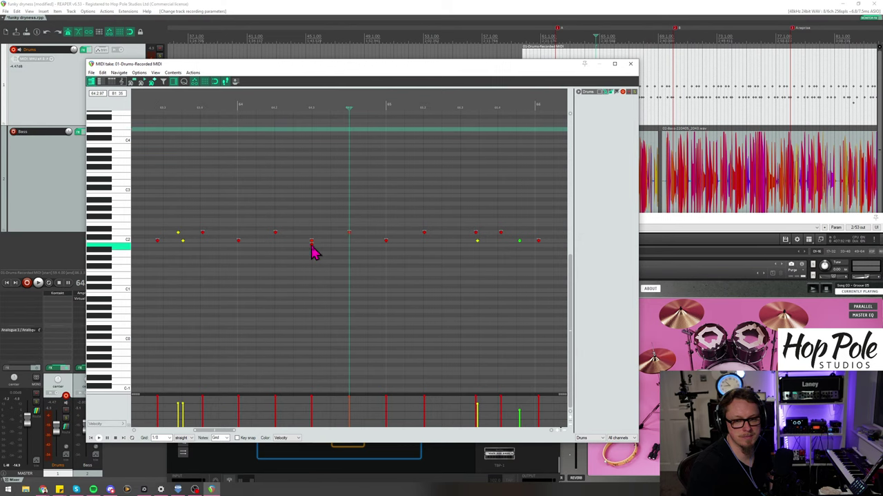
scroll(473, 158, down, 8)
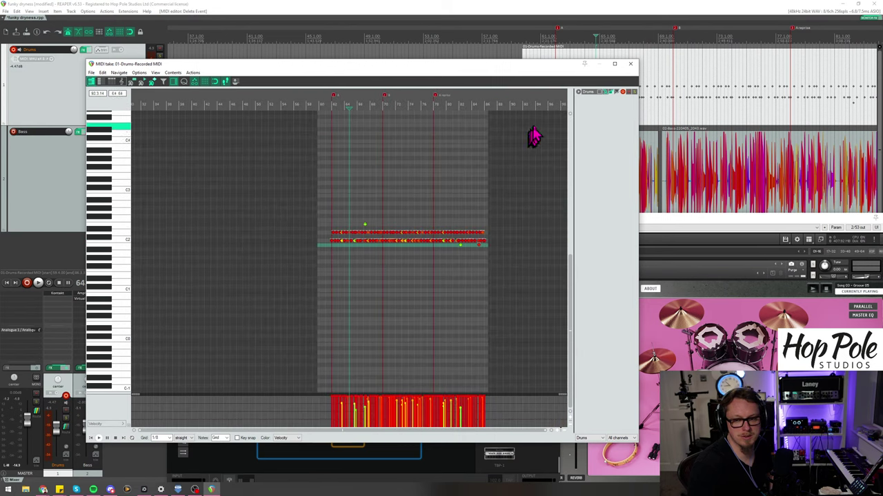
scroll(534, 136, down, 2)
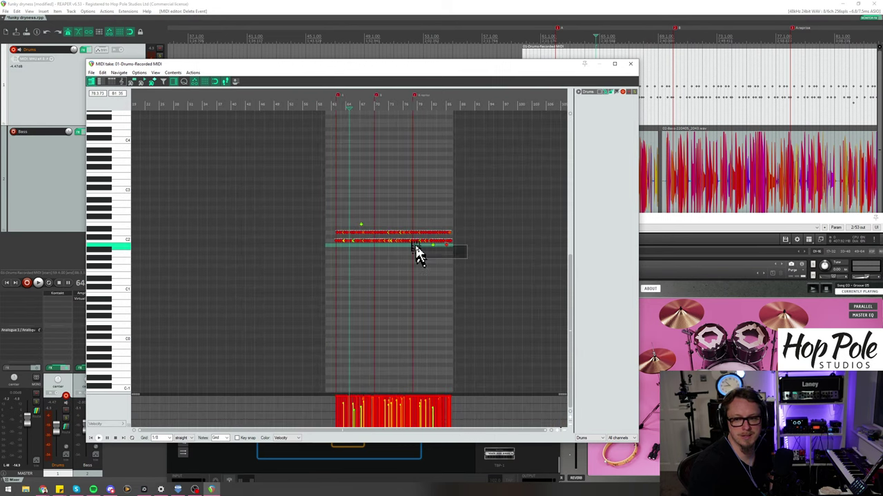
Step: Close the MIDI editor and record another pass over the existing drum part from 59.3.00
click(630, 64)
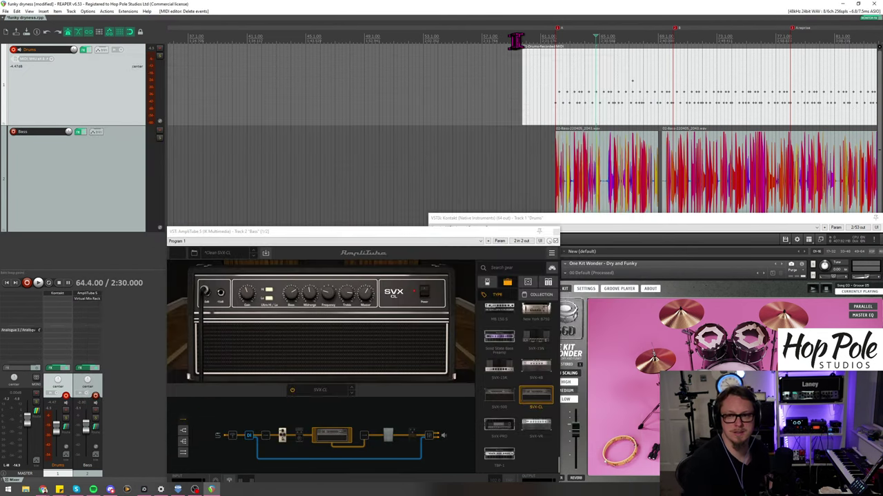
click(517, 42)
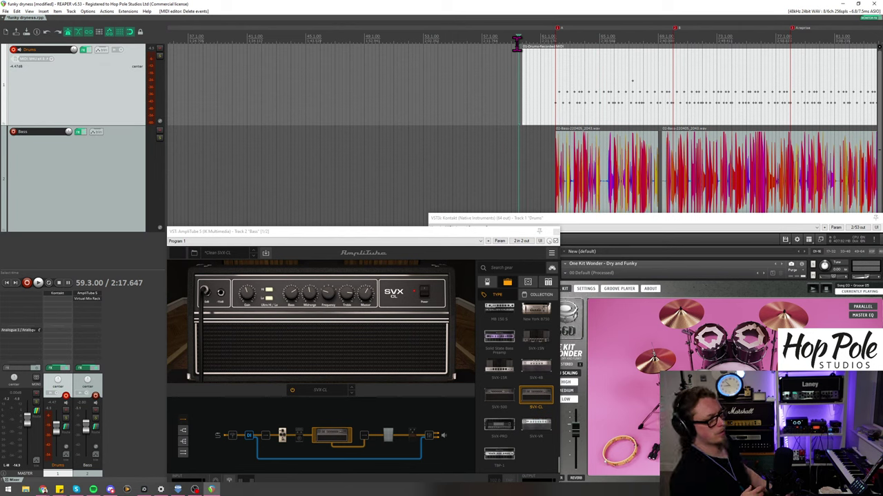
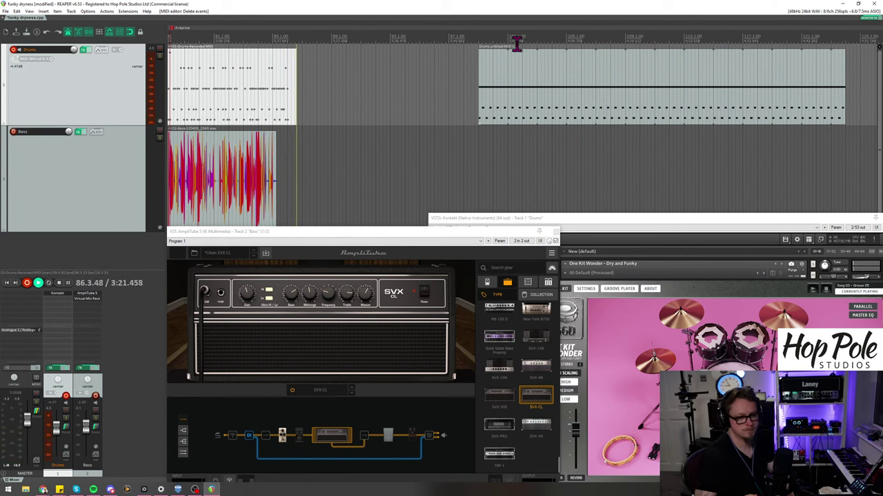
key(space)
scroll(504, 138, down, 5)
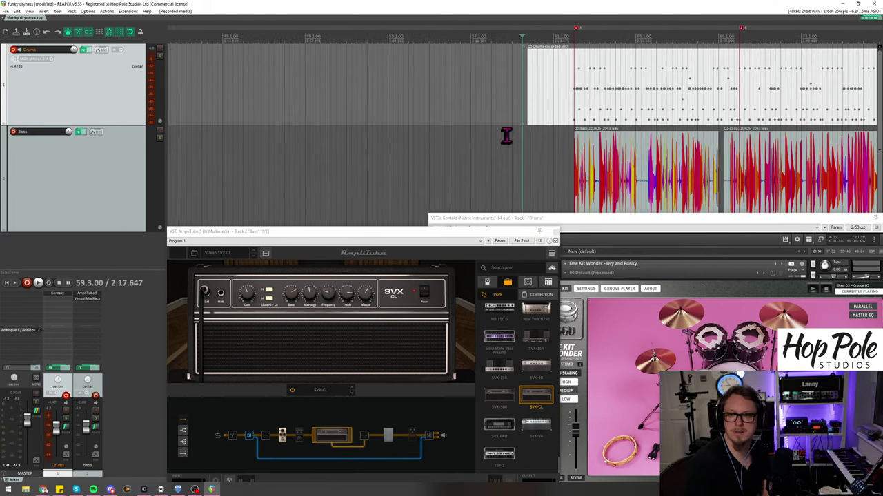
Step: Delete all existing MIDI items from the Drums track and record a fresh drum take from 59.3.00
click(513, 98)
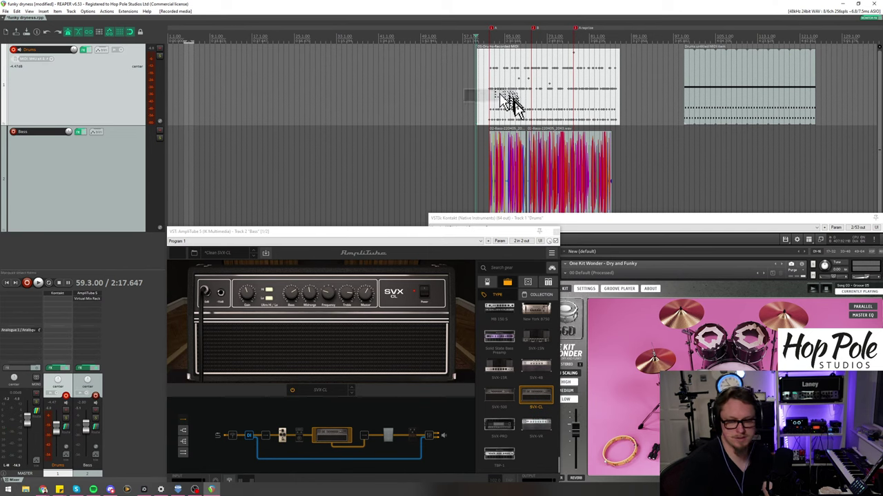
key(Delete)
scroll(506, 83, up, 4)
scroll(507, 82, down, 1)
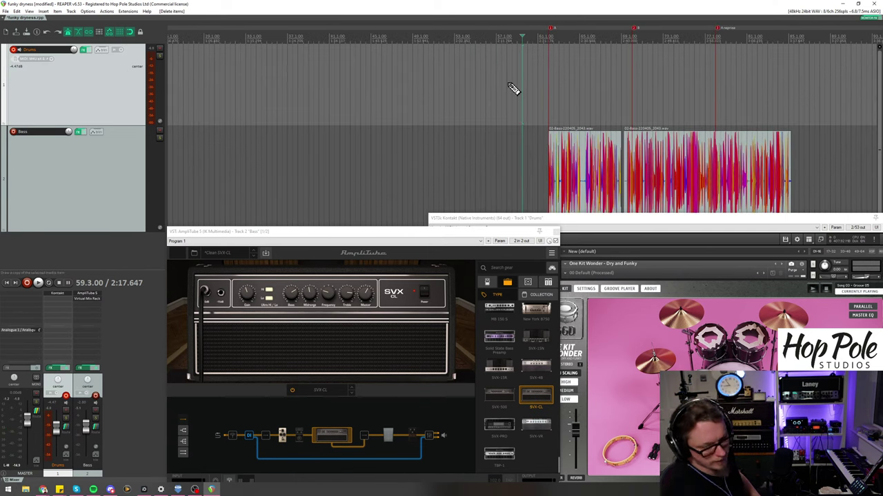
key(space)
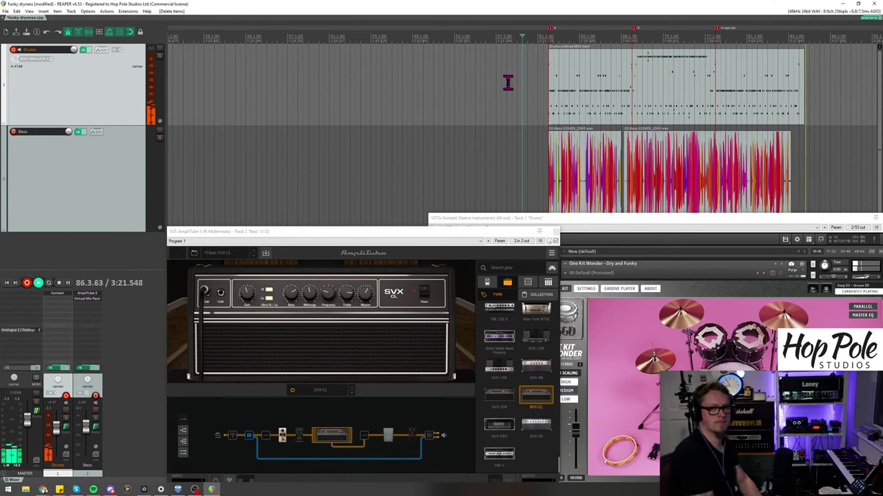
Step: Open the new Drums take in the MIDI editor and display its piano roll notes as diamonds (drum mode)
double_click(595, 108)
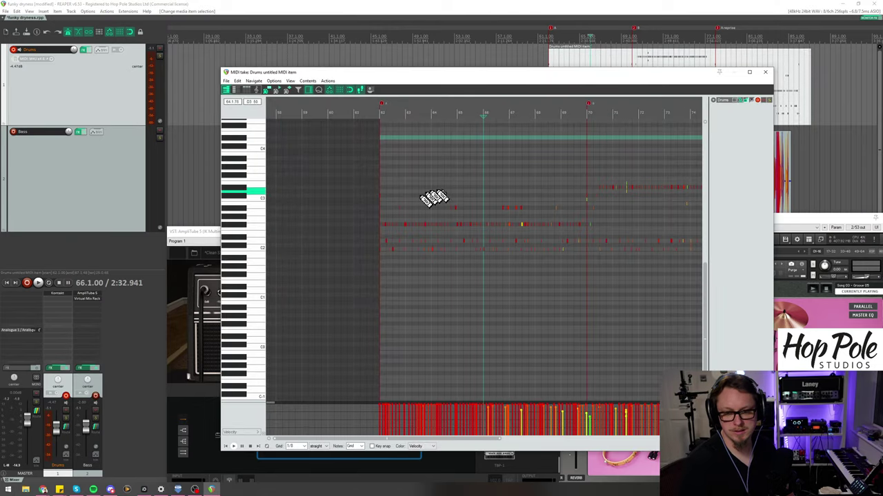
click(291, 80)
mouse_move(336, 178)
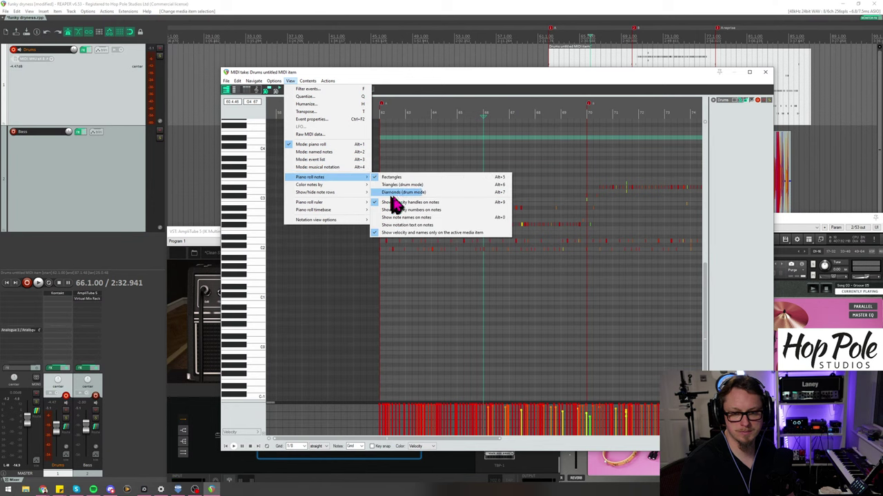
click(391, 193)
drag(304, 73, 228, 69)
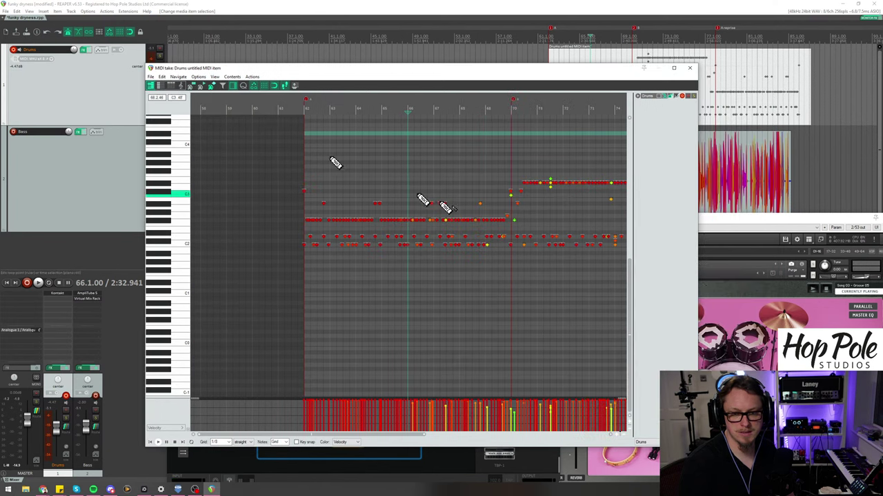
Step: Select all notes in the drum take and set the 1/8 editor grid to swing with 47% strength
scroll(404, 184, up, 2)
scroll(404, 184, down, 3)
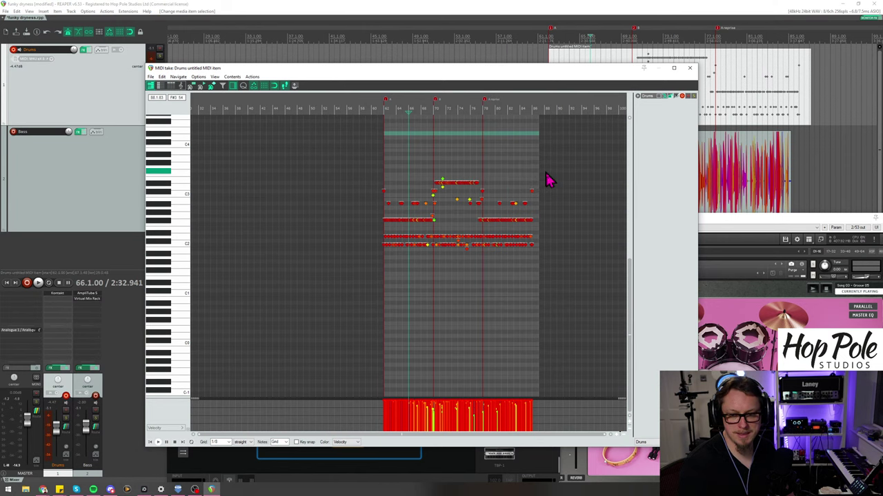
scroll(348, 176, up, 5)
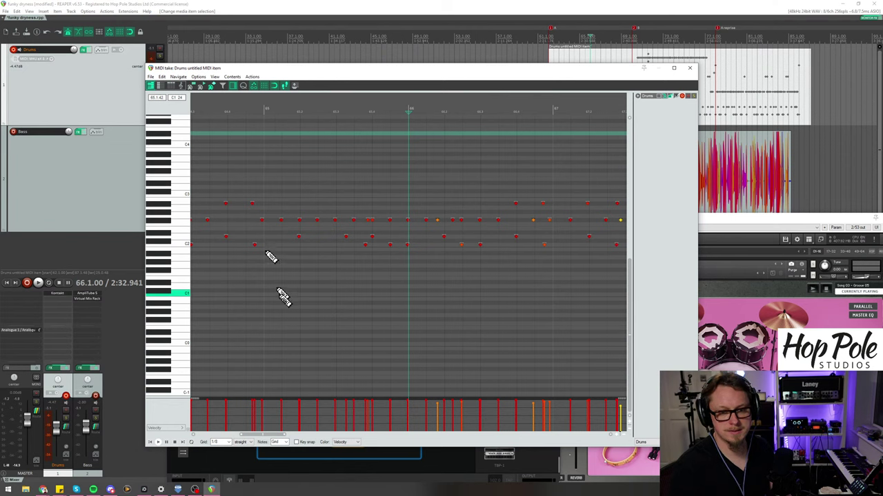
key(ctrl+a)
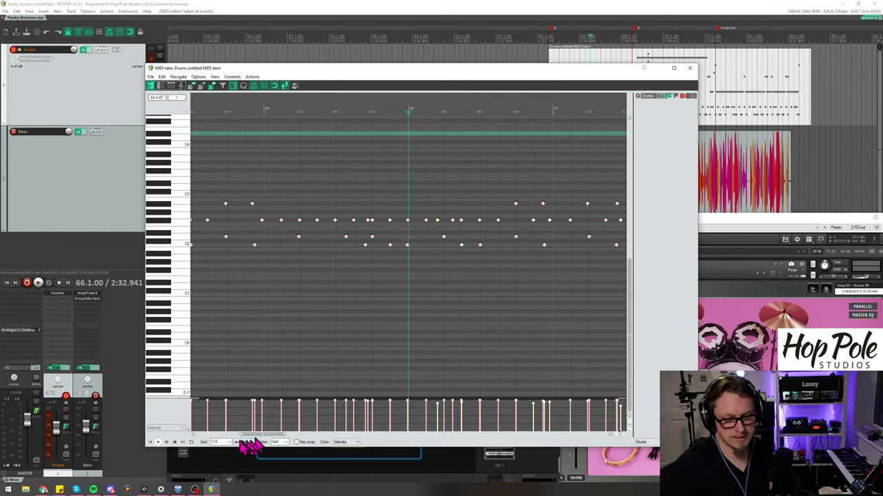
click(247, 462)
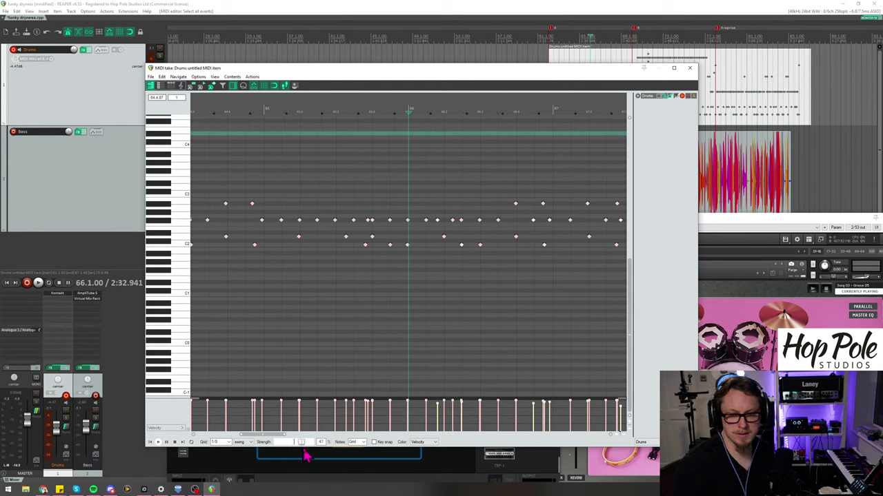
Step: Set up quantizing of the selected drum notes to a 1/8 swing grid at 63% strength
scroll(325, 325, down, 5)
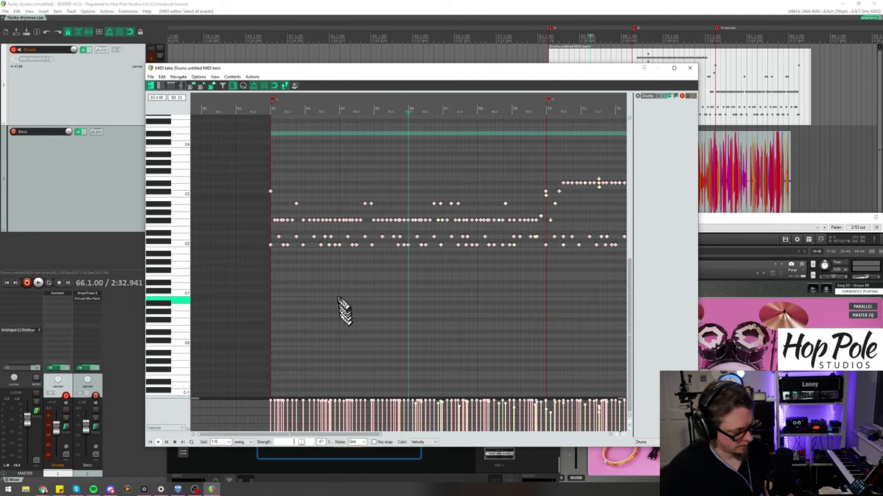
key(q)
drag(30, 118, 177, 123)
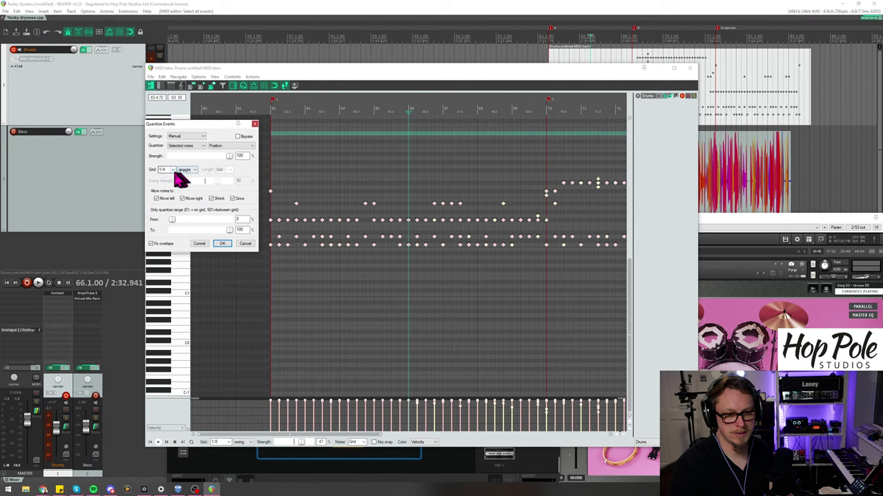
scroll(174, 172, down, 1)
scroll(183, 173, down, 1)
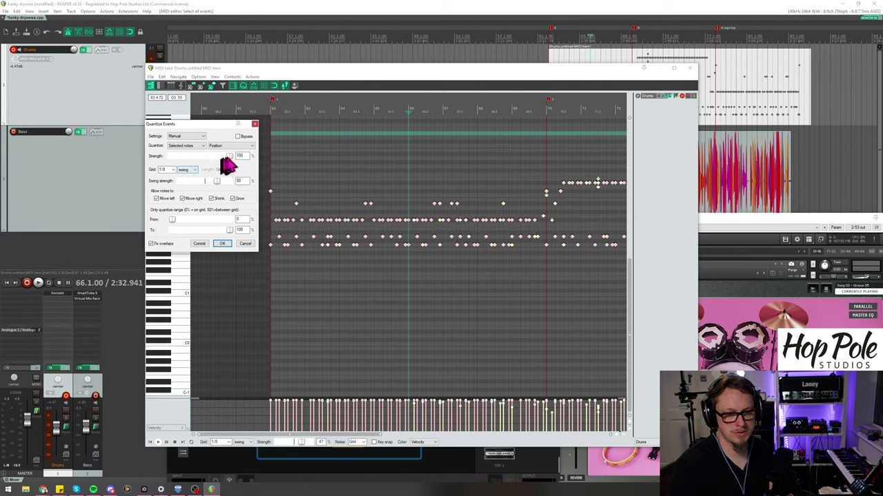
drag(223, 159, 210, 160)
Step: Audition the quantize from 62.2.62, change its grid to 1/16 swing and apply it to the selected notes
click(282, 111)
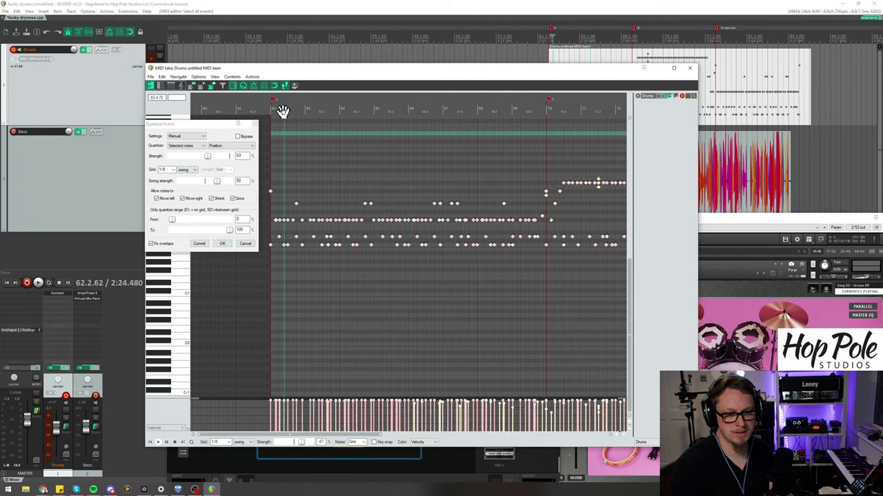
key(space)
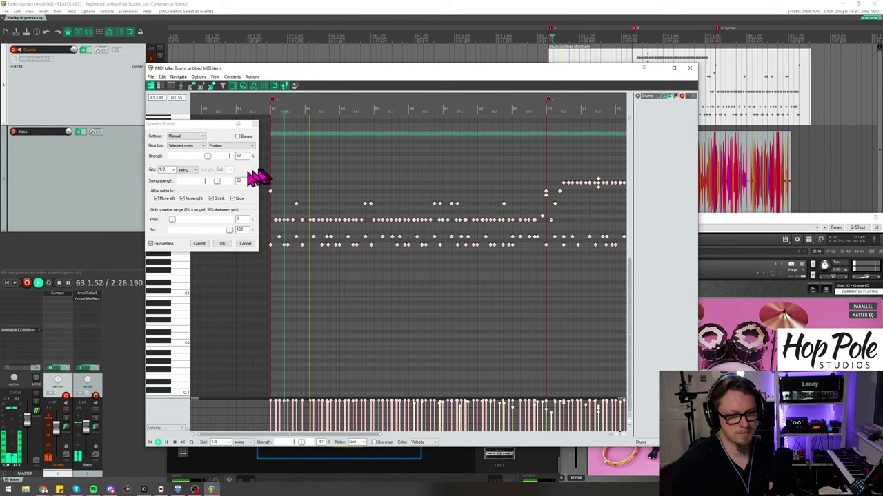
scroll(175, 175, down, 1)
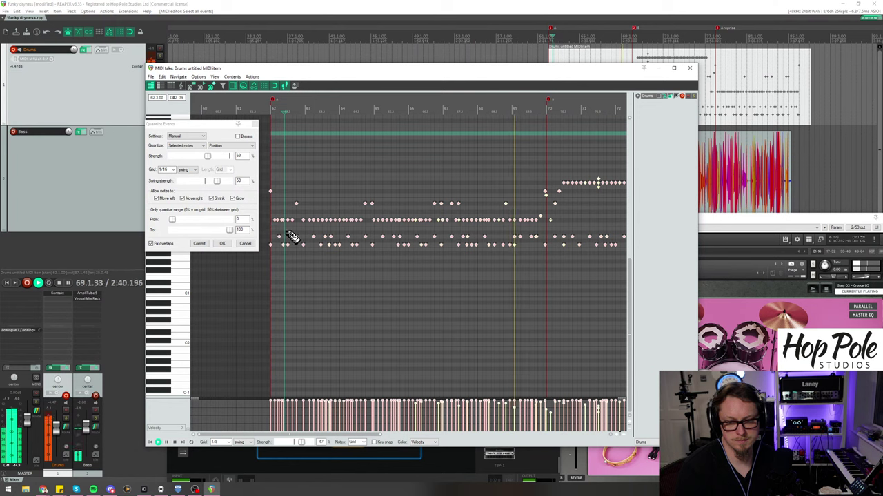
drag(528, 117, 487, 157)
click(222, 244)
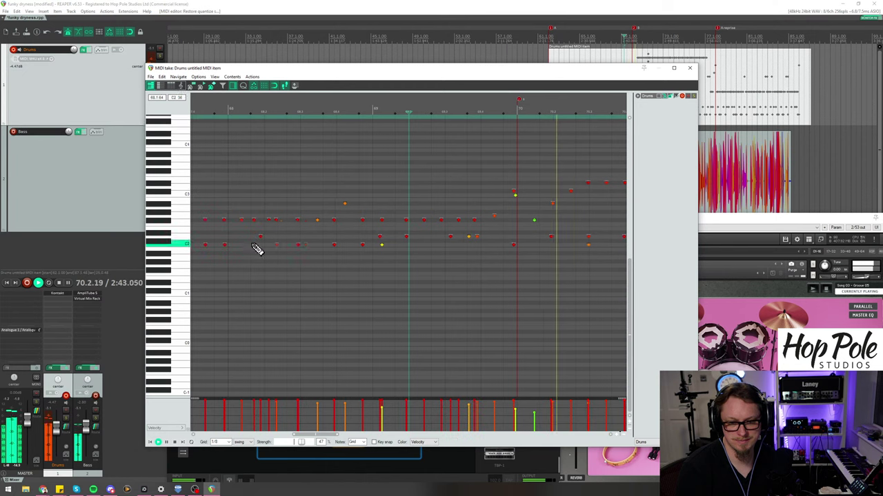
Step: Listen to the quantized drums around bar 69 and look over the note pattern of the whole take
click(419, 115)
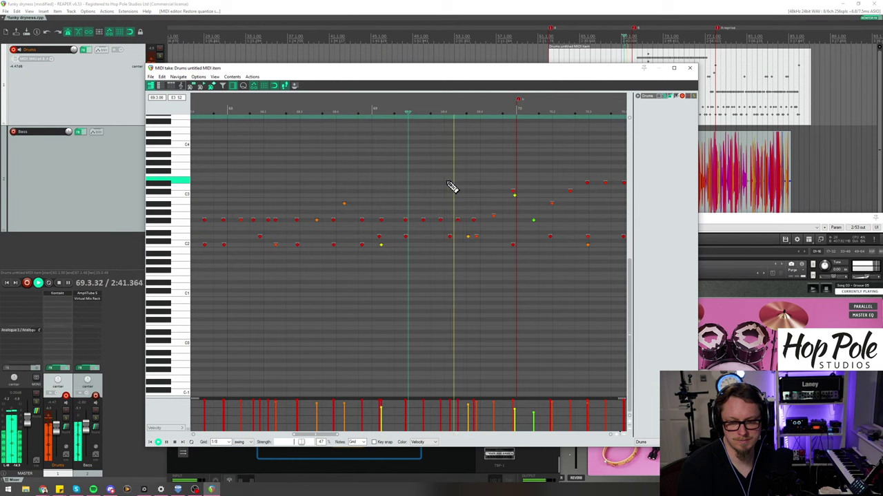
scroll(393, 191, down, 3)
scroll(376, 193, down, 2)
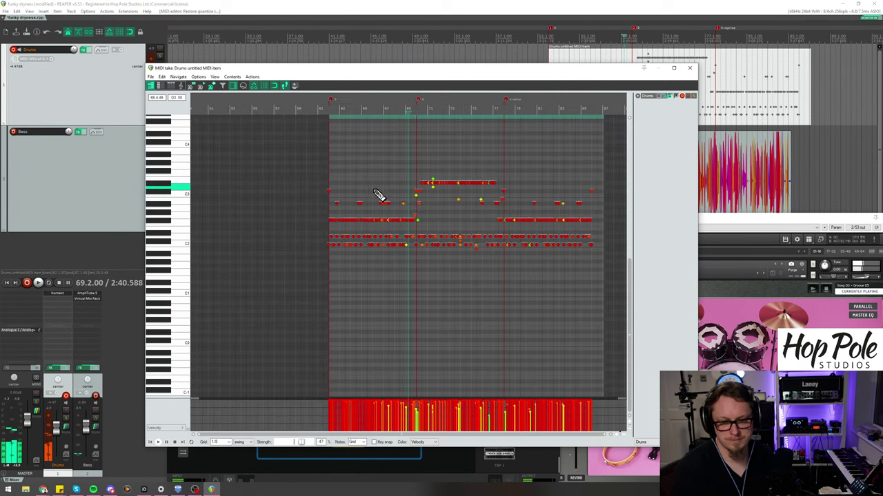
scroll(380, 197, up, 2)
scroll(367, 197, down, 1)
Step: Reopen the quantize settings and quantize all events to a dotted 1/16 grid at 76% strength during playback
key(ctrl+q)
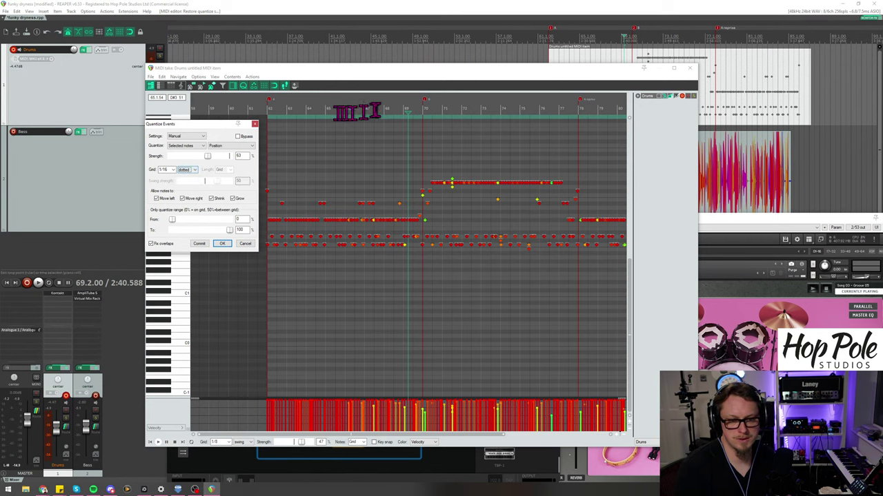
click(373, 110)
scroll(394, 138, up, 3)
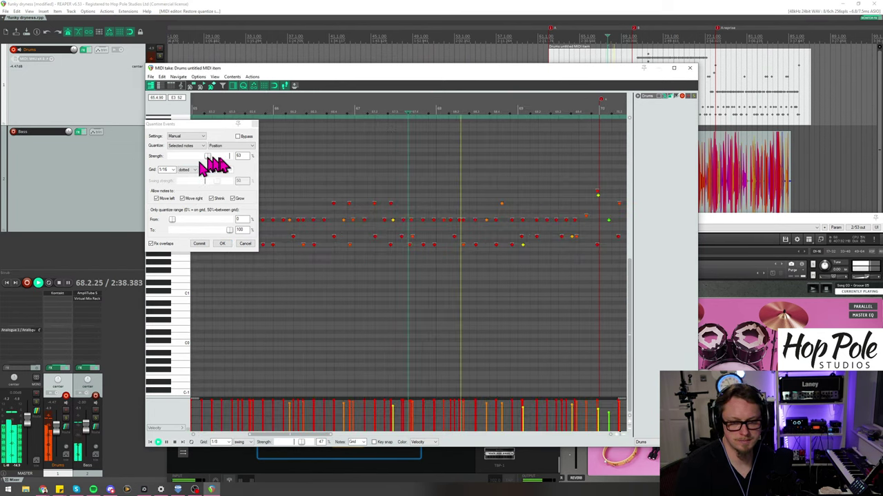
drag(211, 157, 218, 157)
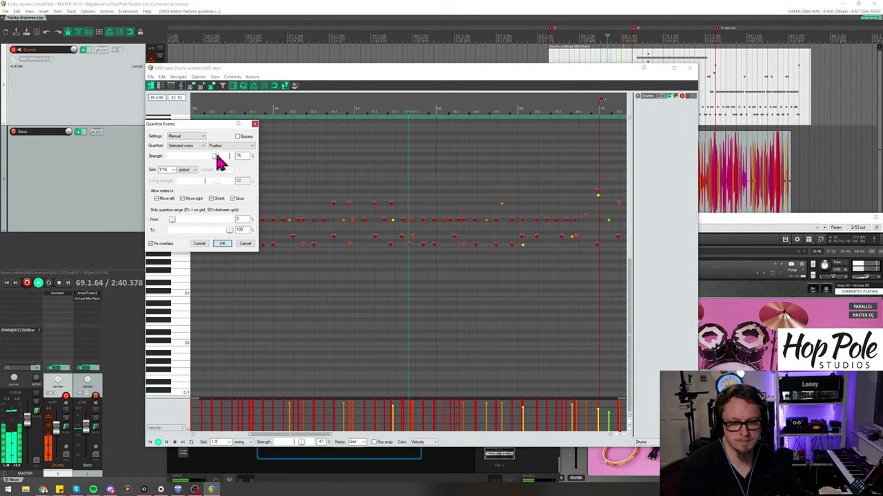
click(185, 146)
click(183, 165)
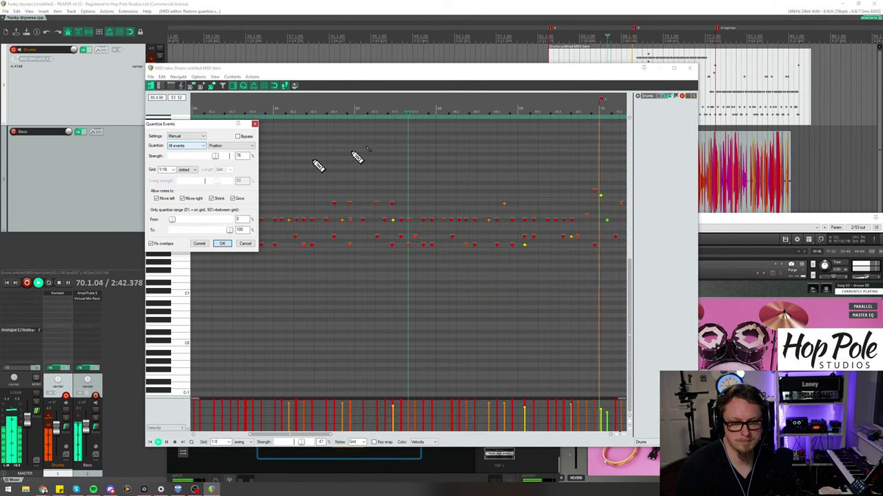
Step: Audition from bar 67 and change the quantize grid to 1/16 swing with 23% swing strength
click(360, 110)
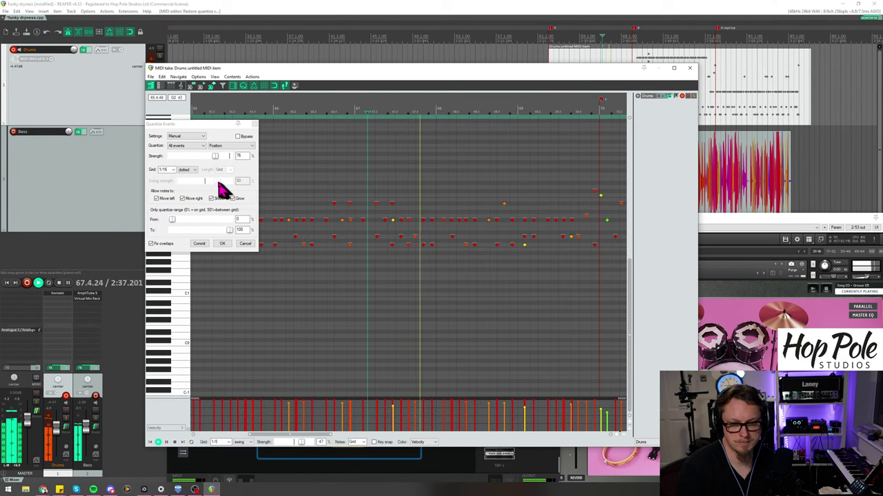
click(216, 168)
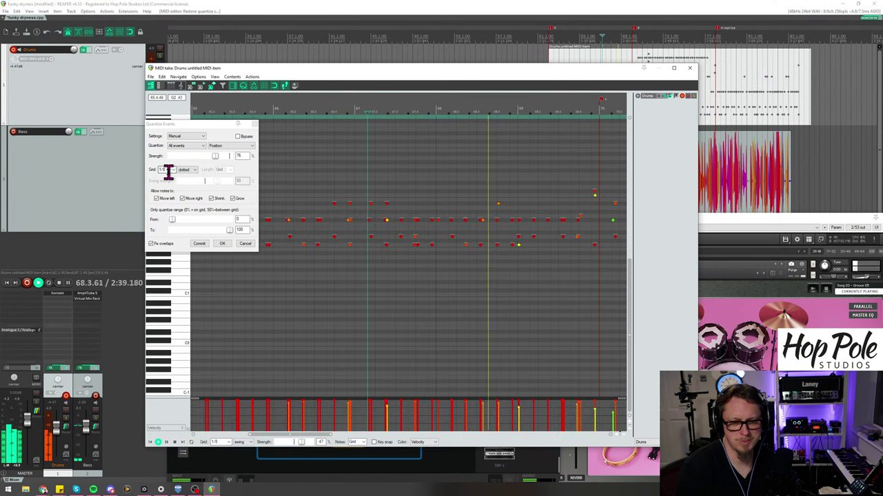
click(185, 170)
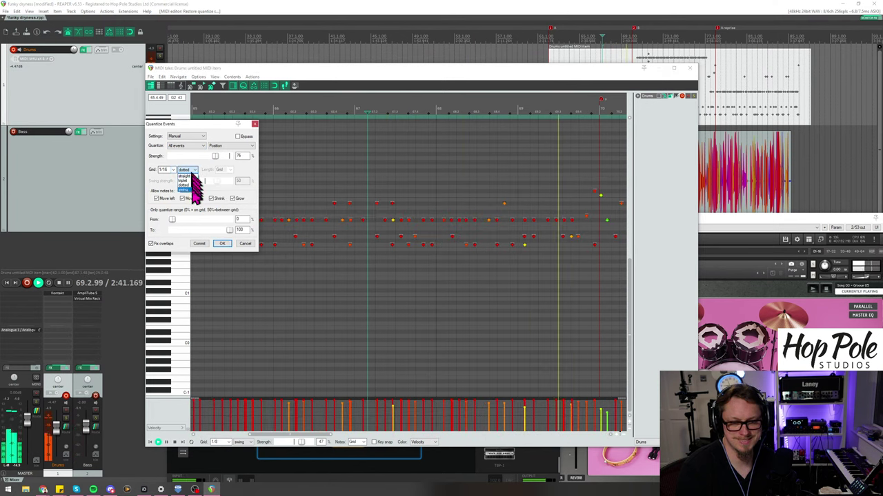
click(185, 188)
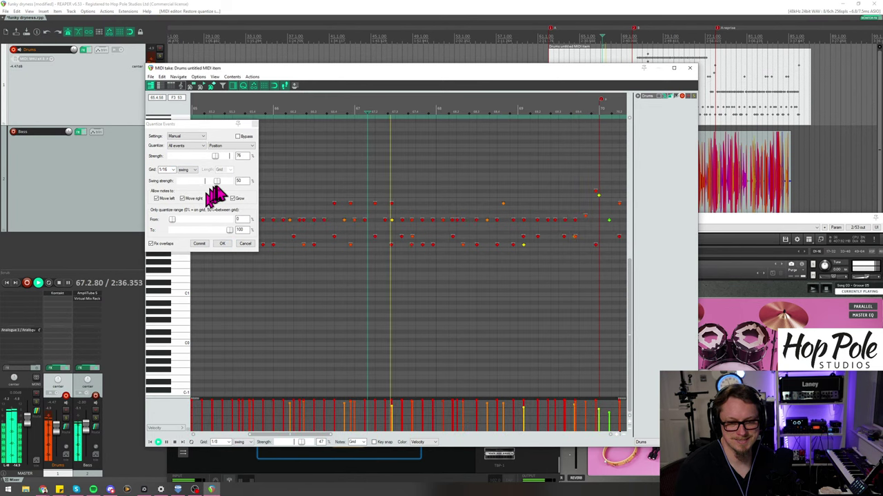
mouse_move(207, 184)
mouse_down()
mouse_move(220, 178)
mouse_move(211, 187)
mouse_up()
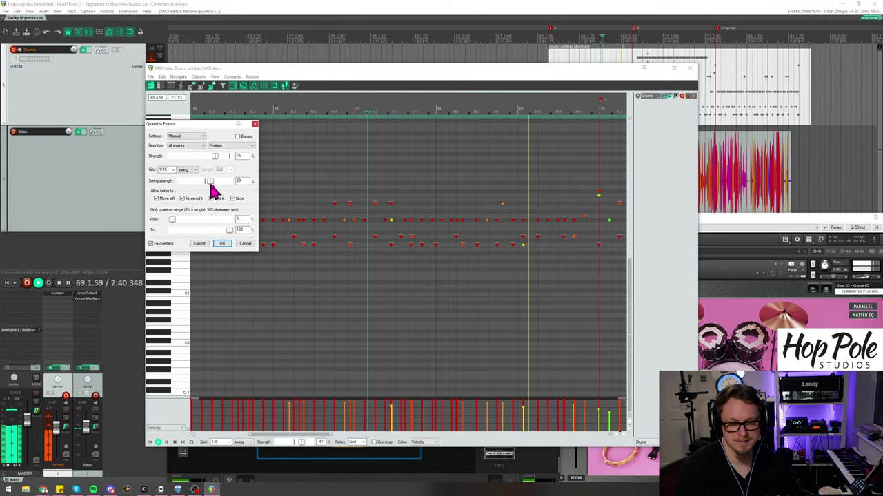
Step: Play back the drums with the current quantize settings from bar 67 and again from 62.2.63
click(398, 113)
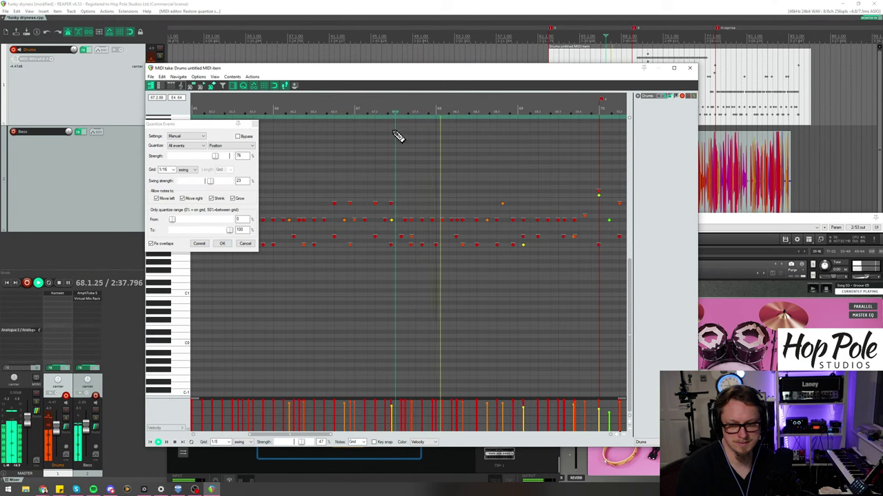
scroll(387, 193, down, 5)
click(308, 108)
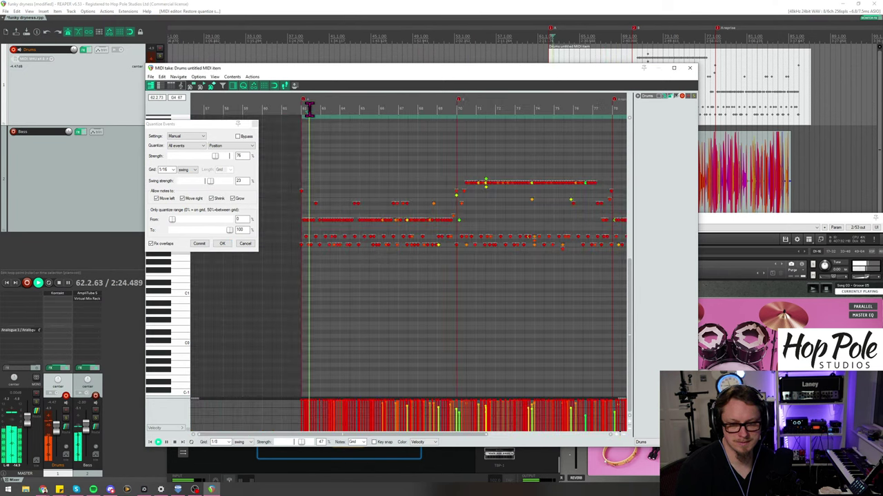
scroll(354, 167, up, 5)
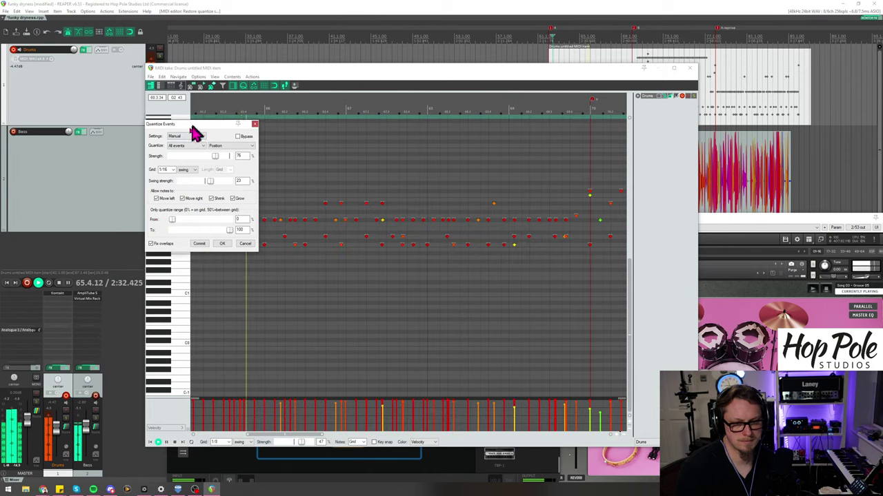
Step: Apply the quantization to all events with the 1/16 swing settings and stop playback
drag(191, 125, 137, 165)
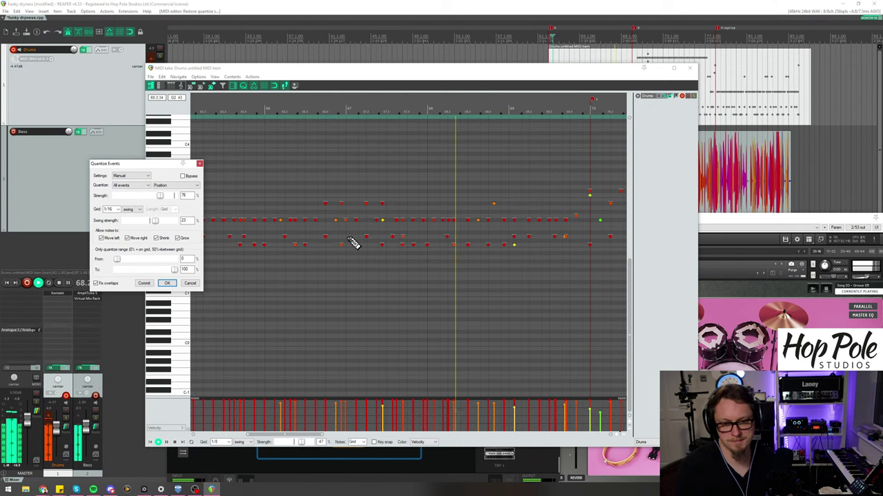
click(167, 287)
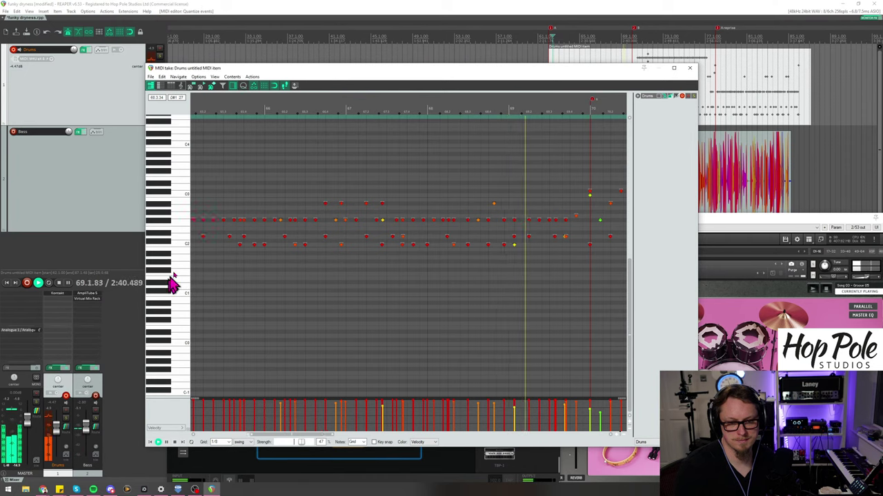
key(space)
Step: Set the MIDI editor grid to 1/16 swing at 25% and rearrange the Kontakt and MIDI editor windows
scroll(419, 172, up, 4)
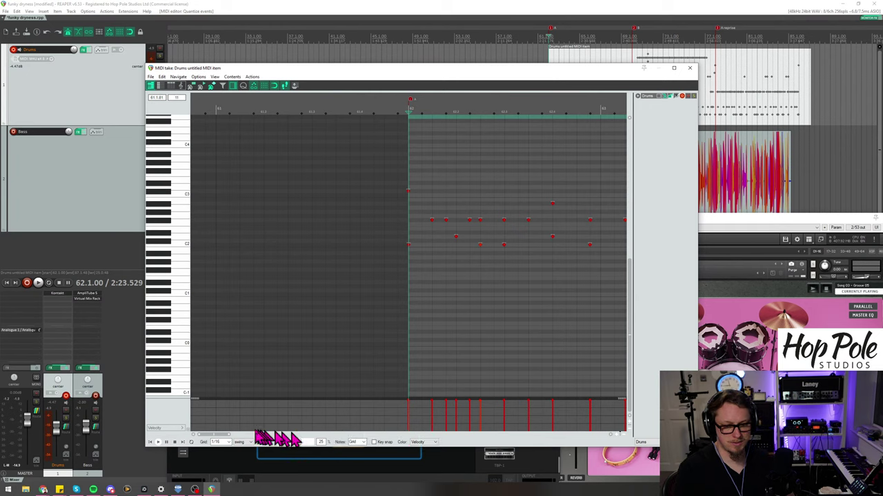
drag(213, 439, 215, 439)
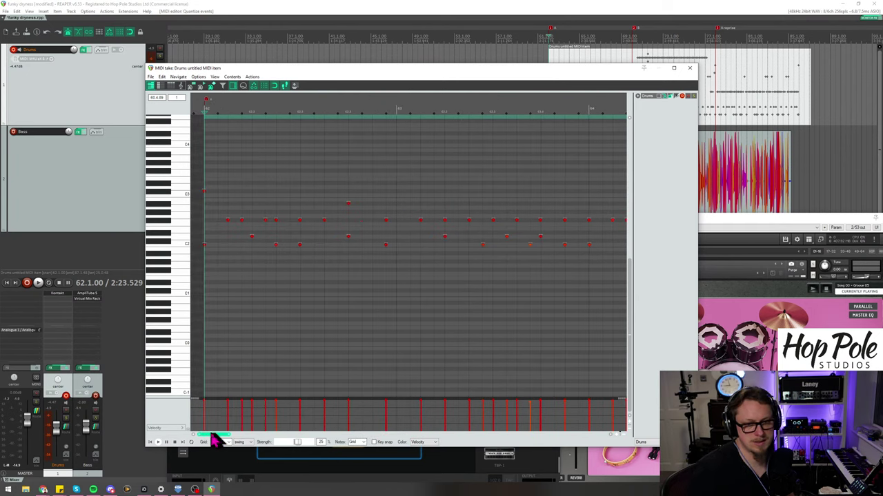
scroll(302, 252, up, 3)
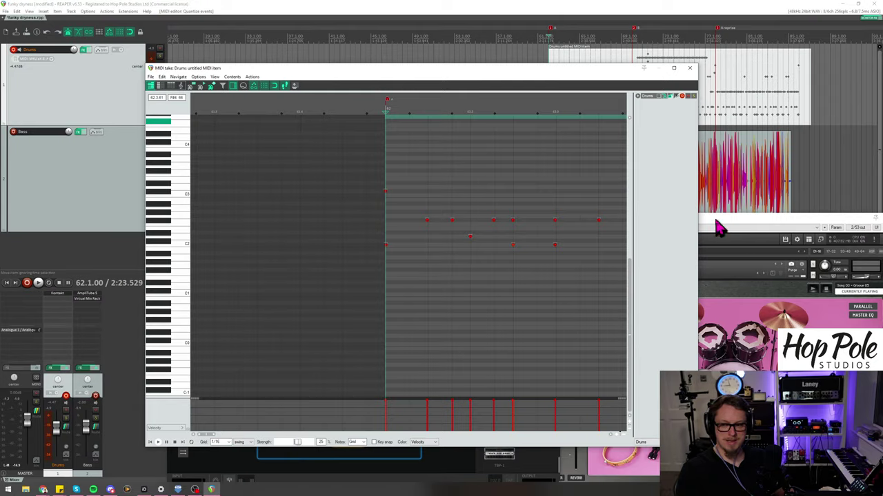
drag(717, 227, 712, 204)
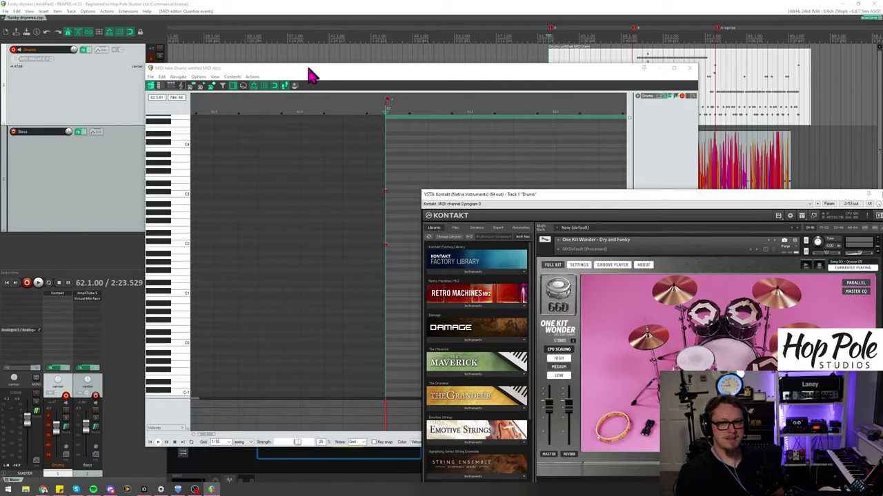
drag(310, 75, 281, 73)
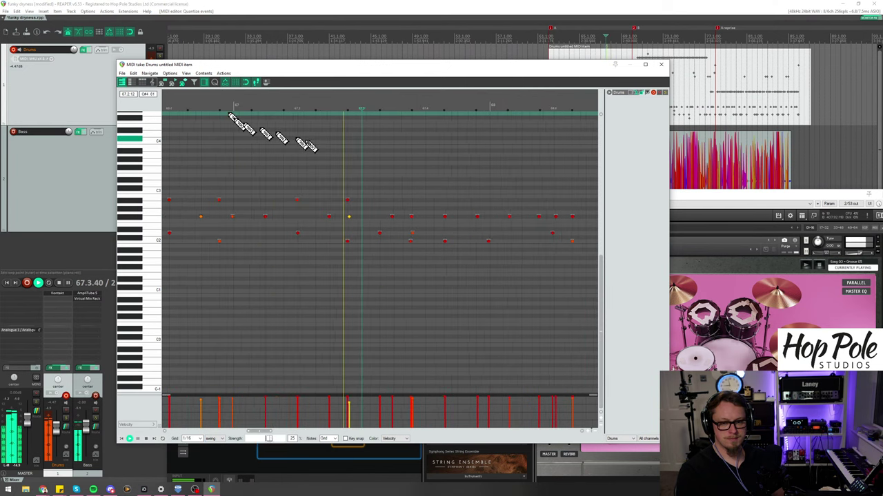
Step: Nudge the C2 kick just before beat 67.4 slightly later and move the neighbouring snare and hi-hat notes onto beat 67.4
key(space)
click(410, 242)
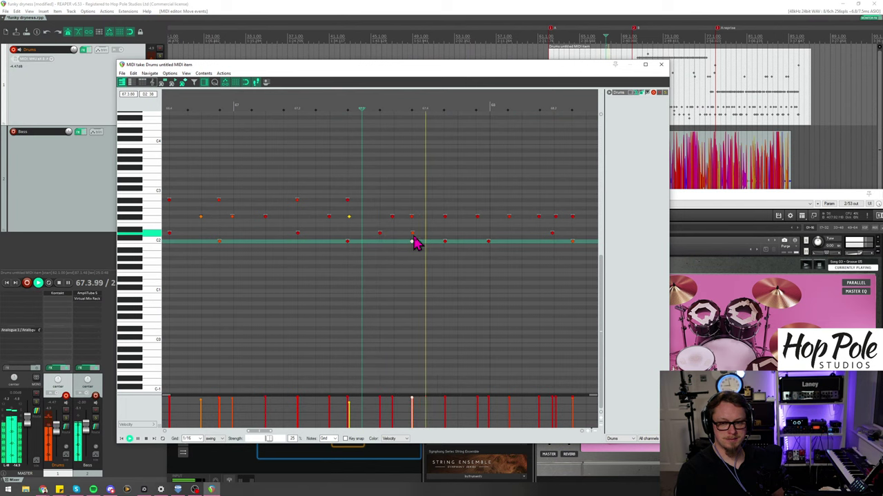
key(space)
key(Up)
drag(425, 235, 412, 218)
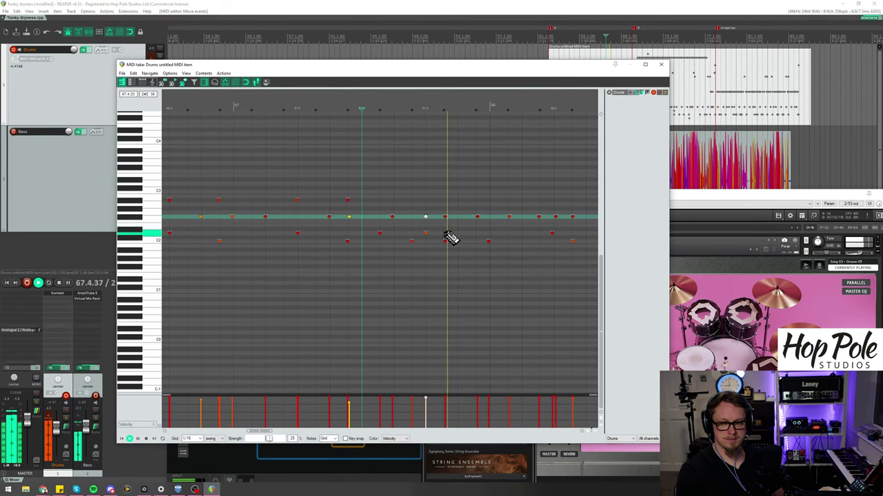
Step: Move the C2 kick note following beat 67.4 later to 67.4.50 and audition the change
click(444, 242)
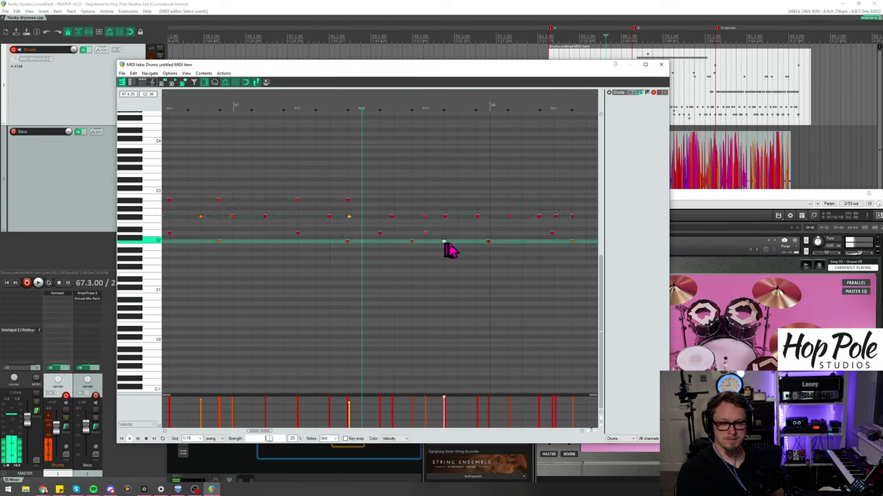
key(space)
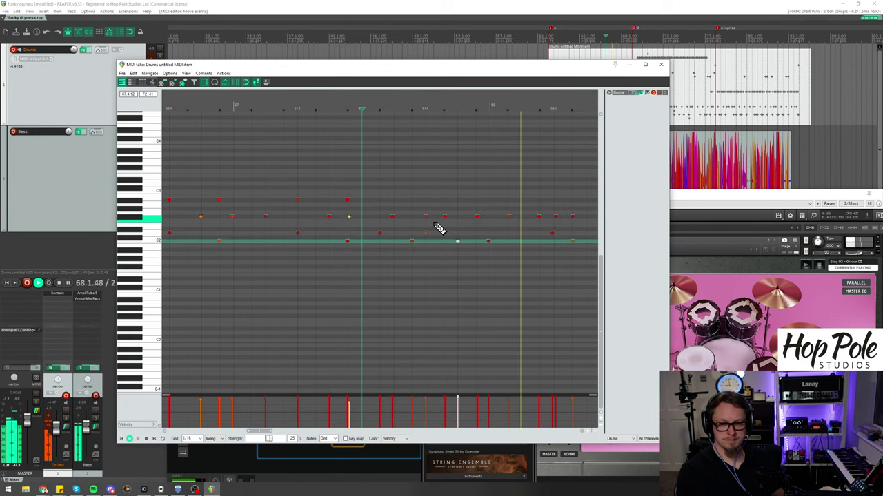
key(space)
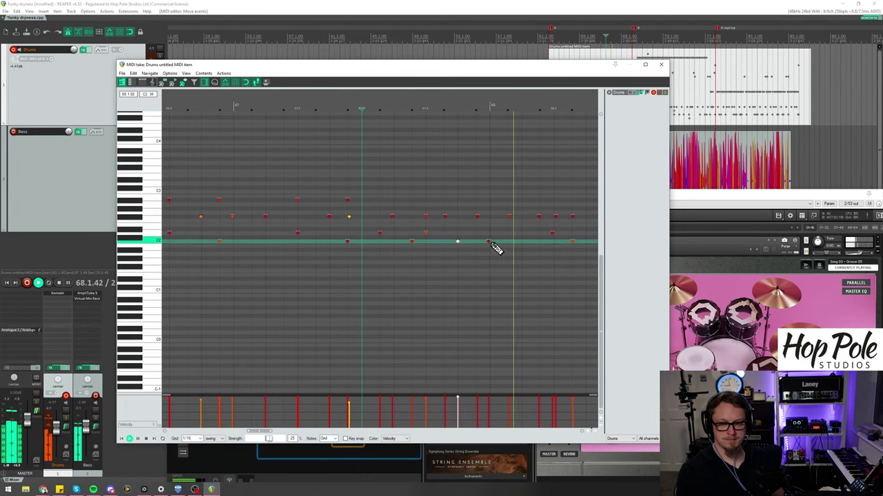
Step: Shift the C2 kick note after beat 68.2 to 68.2.50 and replay the passage from 67.4.50
drag(315, 431, 276, 437)
click(217, 109)
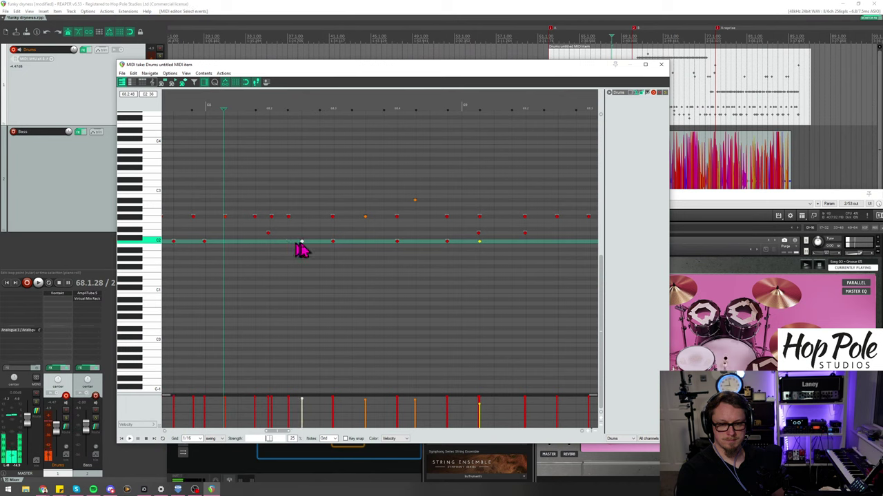
key(space)
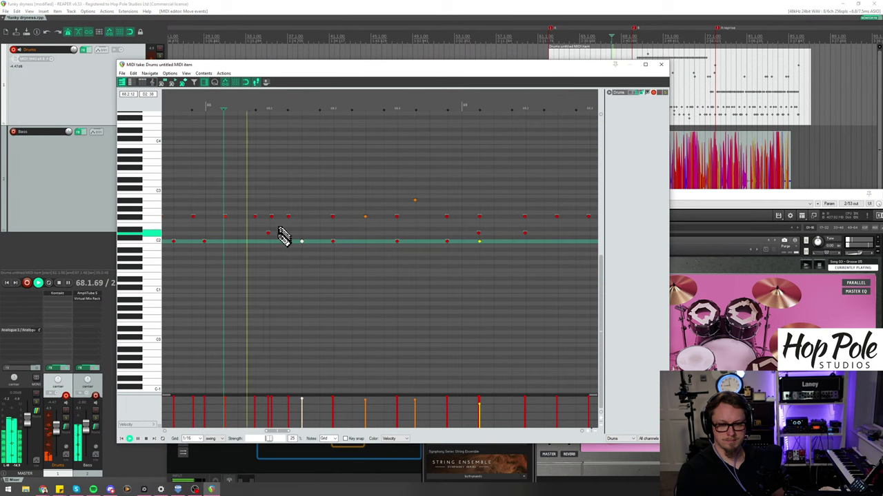
click(173, 109)
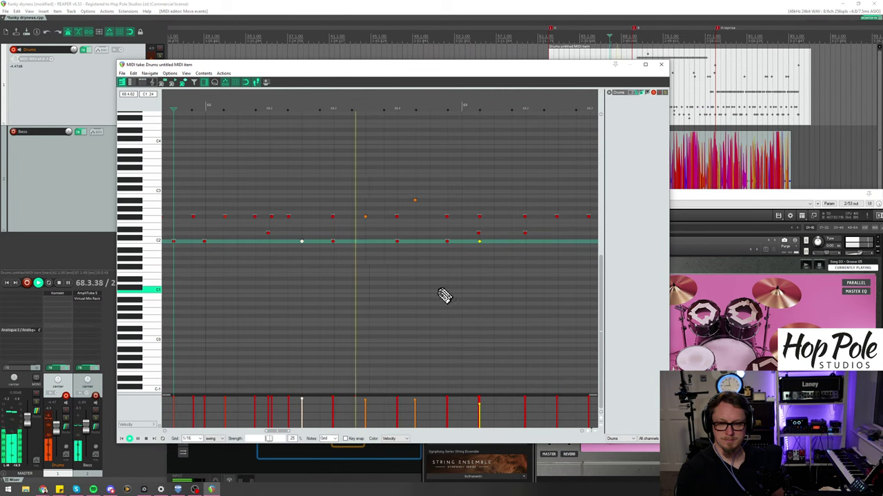
key(space)
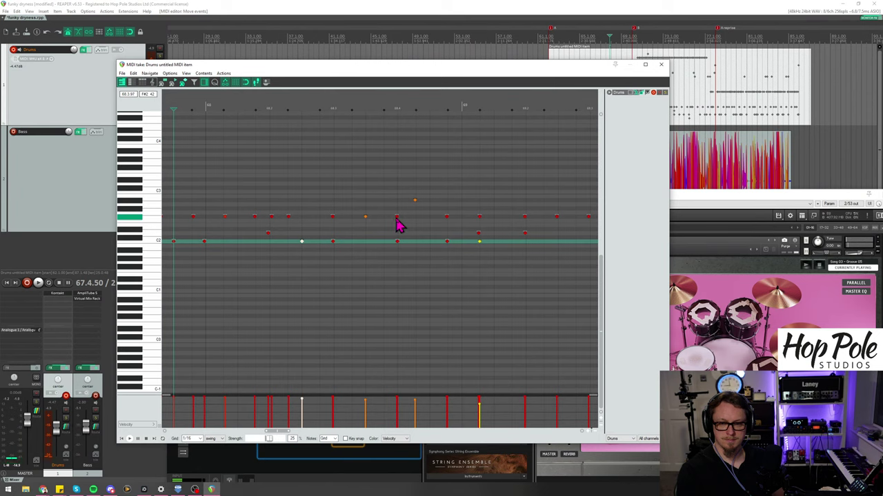
Step: Replace the F#2 closed hi-hat at 68.4 by moving the later A#2 open hi-hat onto that beat, and play from 68.3
click(397, 218)
click(415, 202)
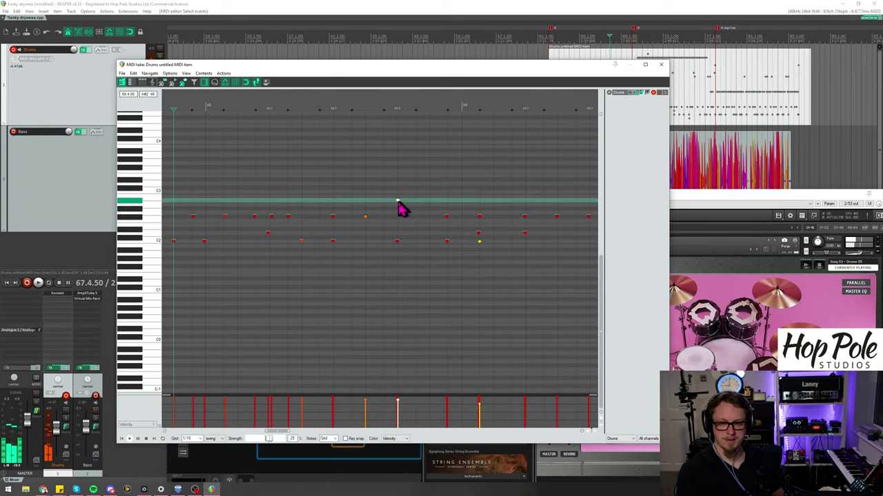
click(333, 97)
key(space)
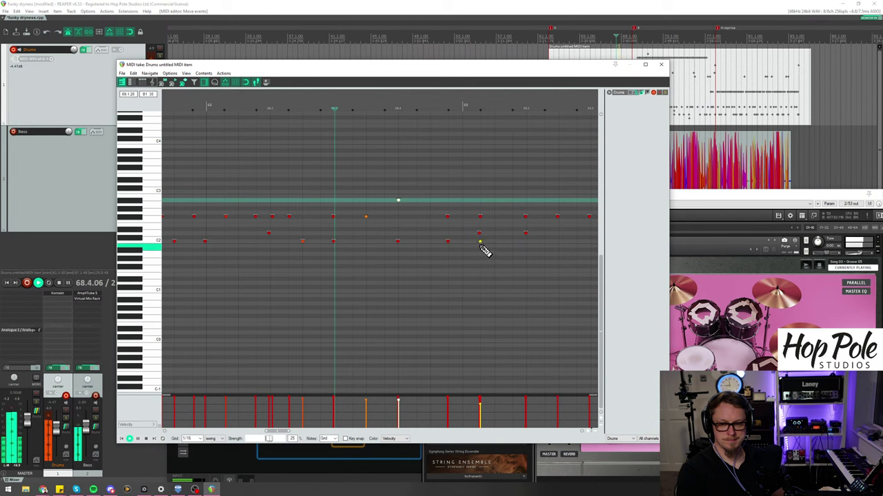
Step: Change the C2 kick at 68.4 to a D2 snare and delete the C2 kick at the start of bar 69
drag(398, 244, 398, 236)
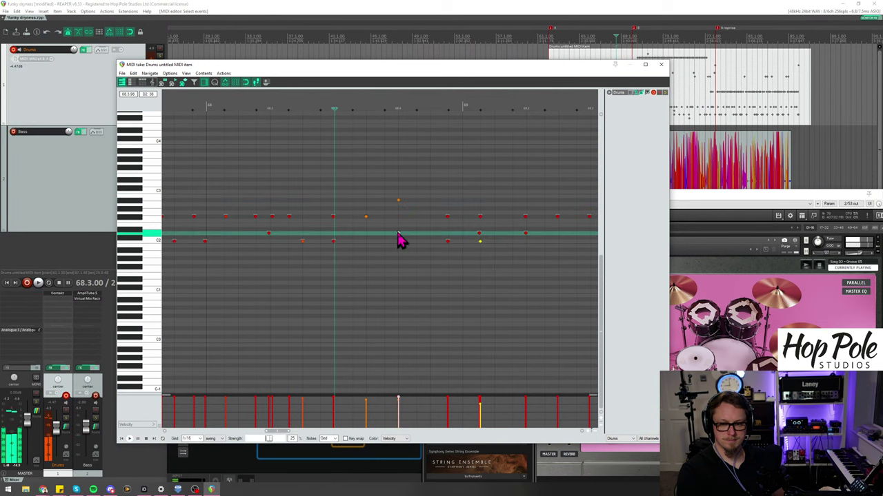
alt+click(479, 242)
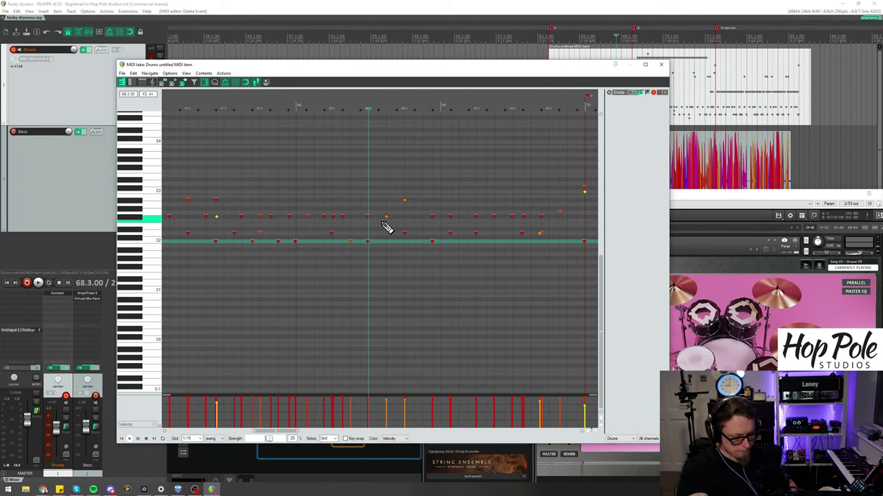
click(322, 107)
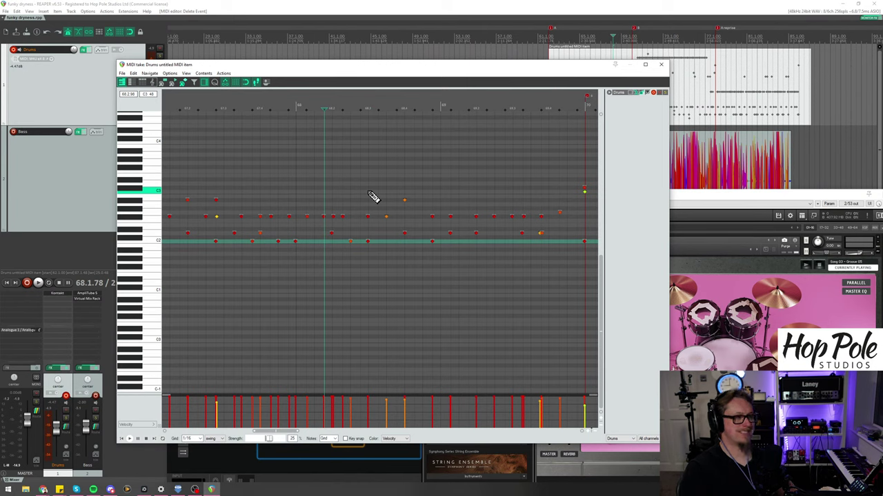
Step: Play from 67.4.28 and lower the velocity of the D2 snare note at the start of bar 69
click(269, 100)
key(space)
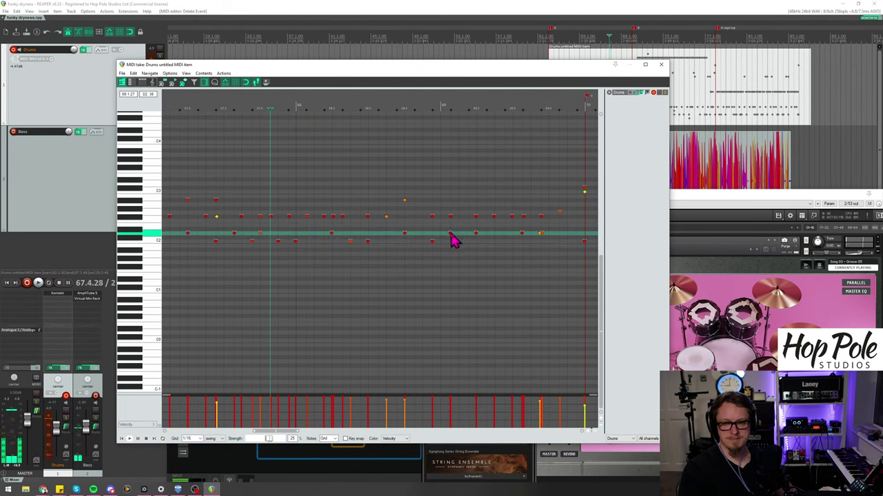
drag(450, 232, 453, 253)
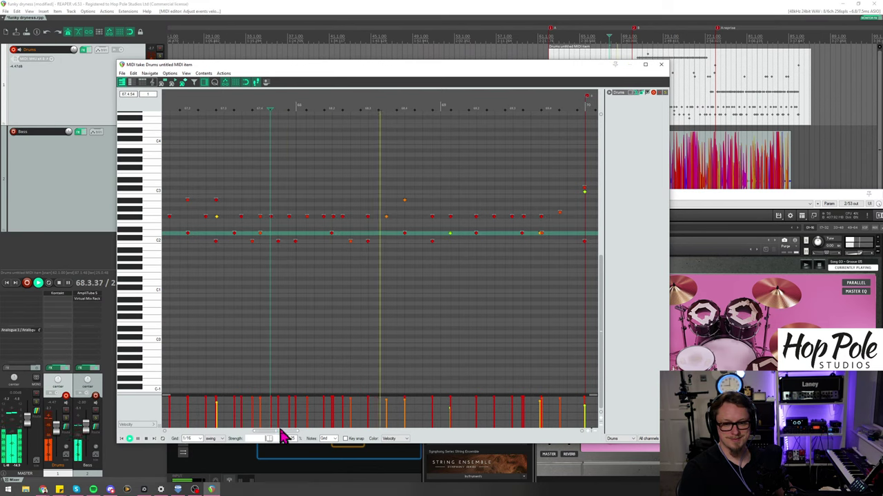
Step: Space out the fill around 69.4 by moving one snare onto 69.4, the snare before it later, and the G2 note to 69.4.50
drag(282, 436, 306, 437)
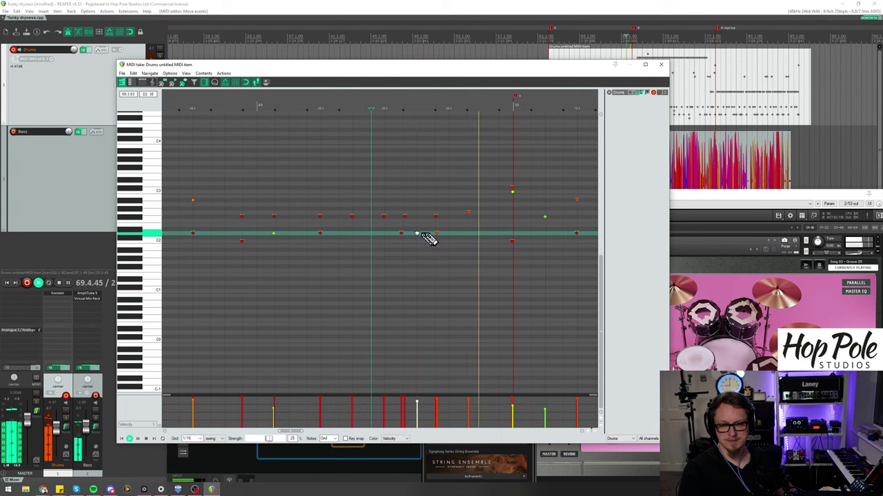
mouse_move(445, 237)
mouse_down()
mouse_move(419, 242)
mouse_move(433, 238)
mouse_up()
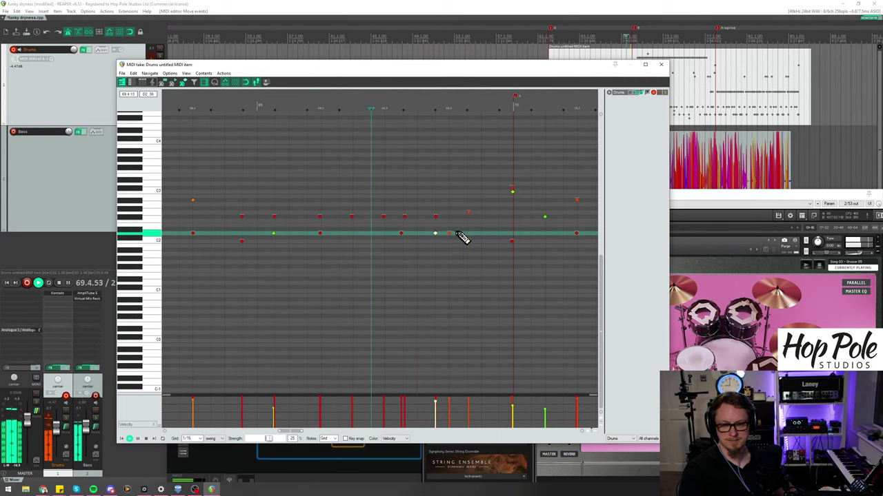
drag(468, 216, 481, 214)
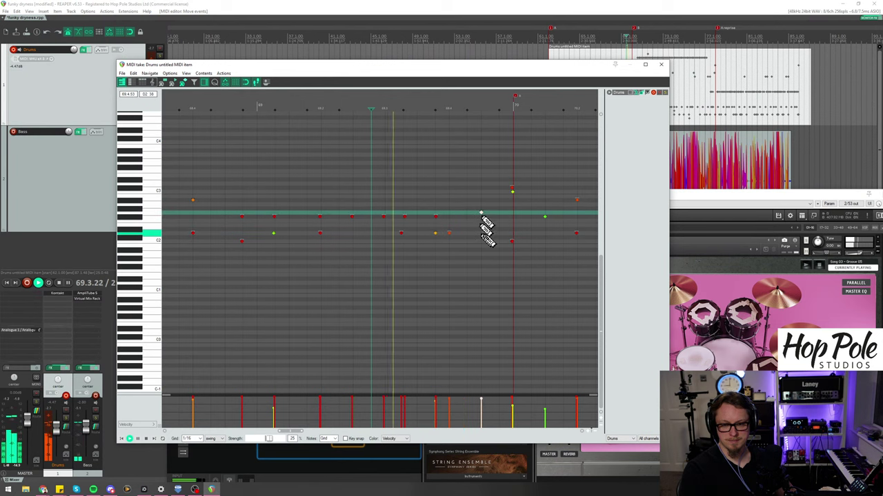
scroll(518, 237, down, 3)
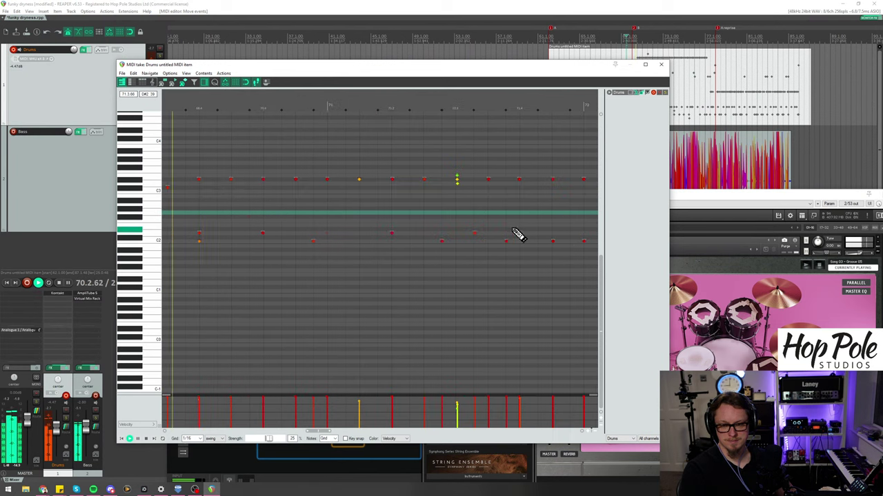
scroll(321, 110, up, 3)
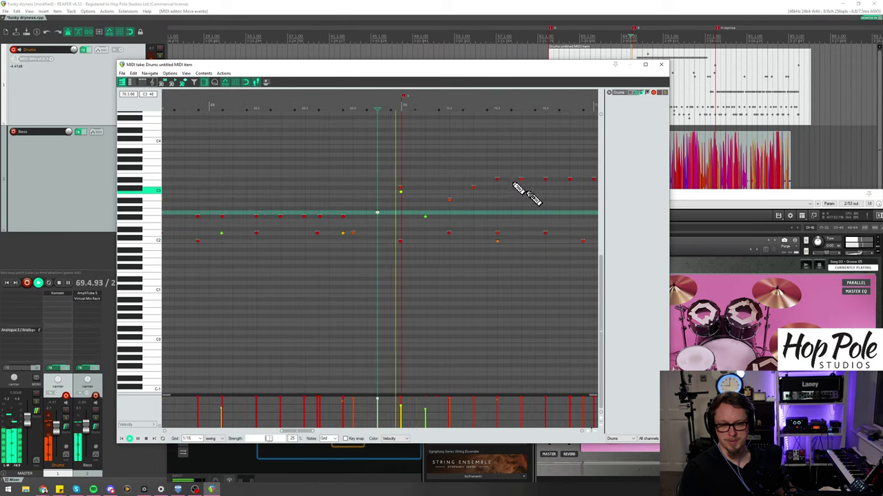
Step: Move the C#3 cymbal note at 70.2.50 up to D#3 to match the repeated notes after it, and audition from 69.4.50
key(space)
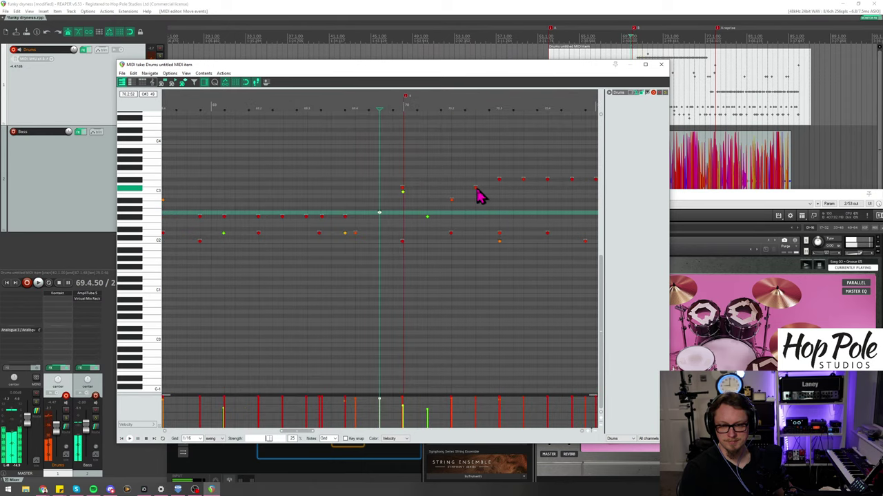
click(474, 187)
drag(466, 190, 453, 189)
key(space)
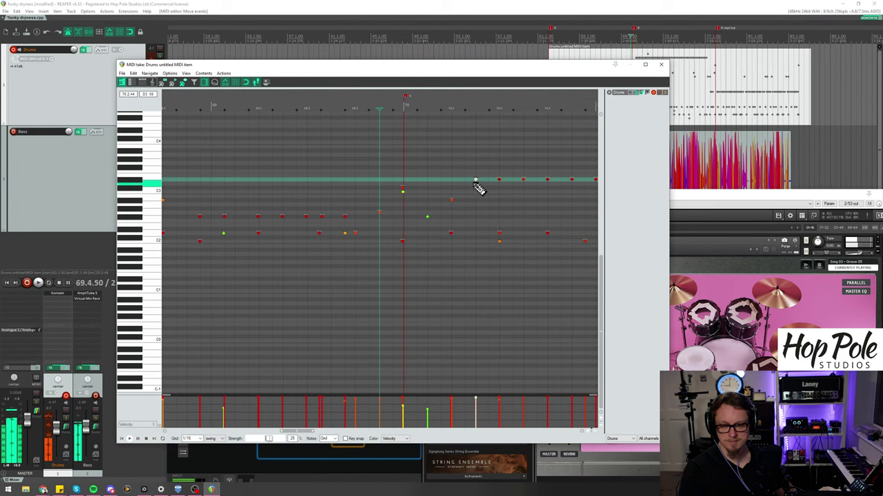
Step: Delete the D2 snare note at 70.3 and move the A#2 open hi-hat note at 70.2 up to D#3
key(space)
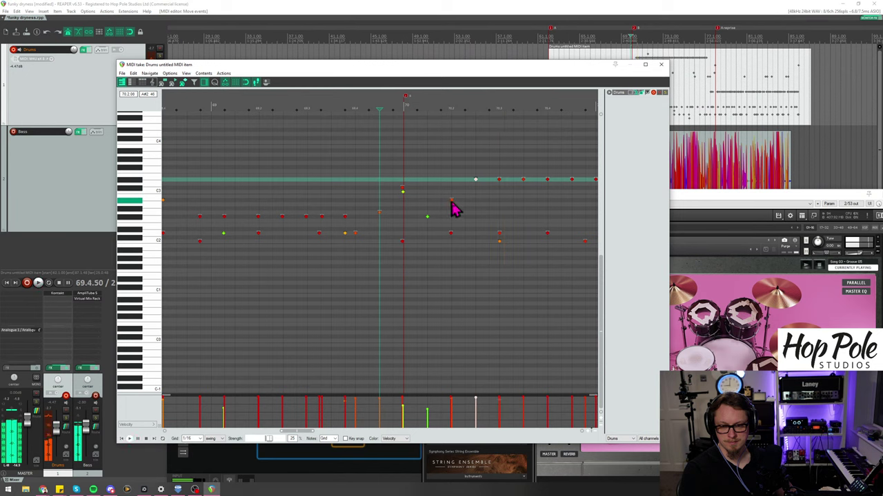
click(499, 236)
key(space)
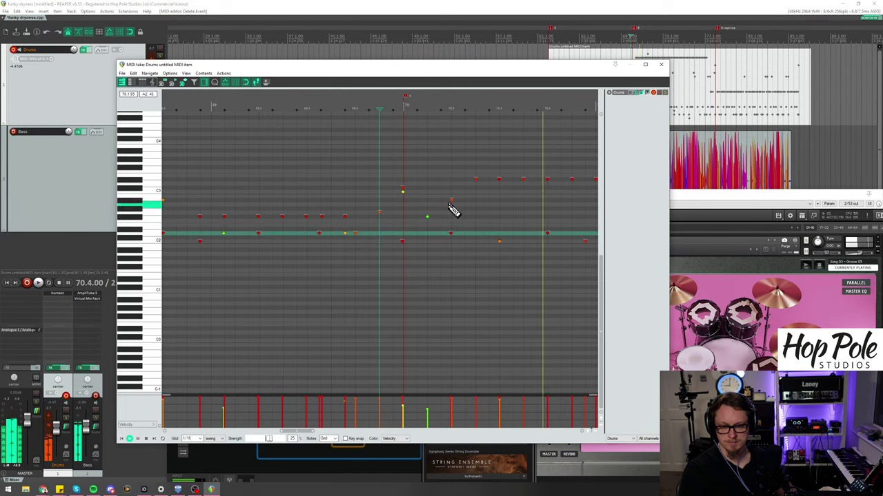
drag(452, 204, 459, 189)
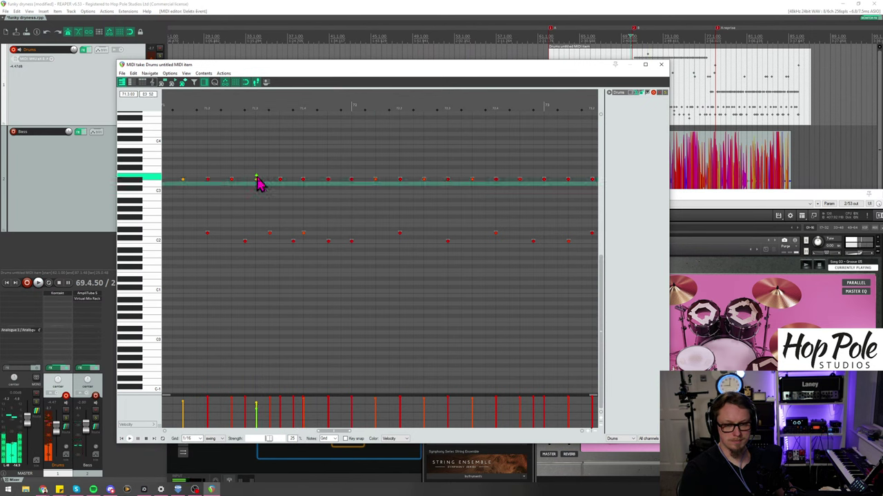
Step: Delete the stray D3 and E3 notes around the D#3 cymbal hit at 71.3 and play from just before it
click(201, 112)
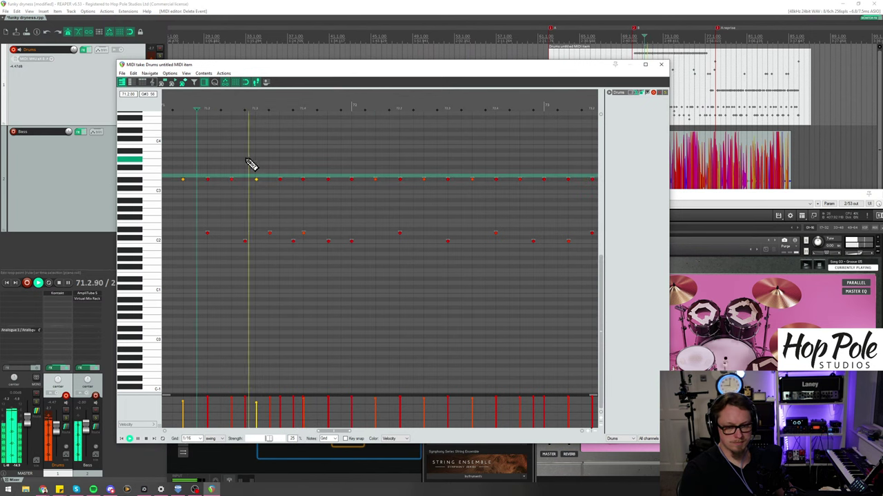
scroll(323, 258, down, 2)
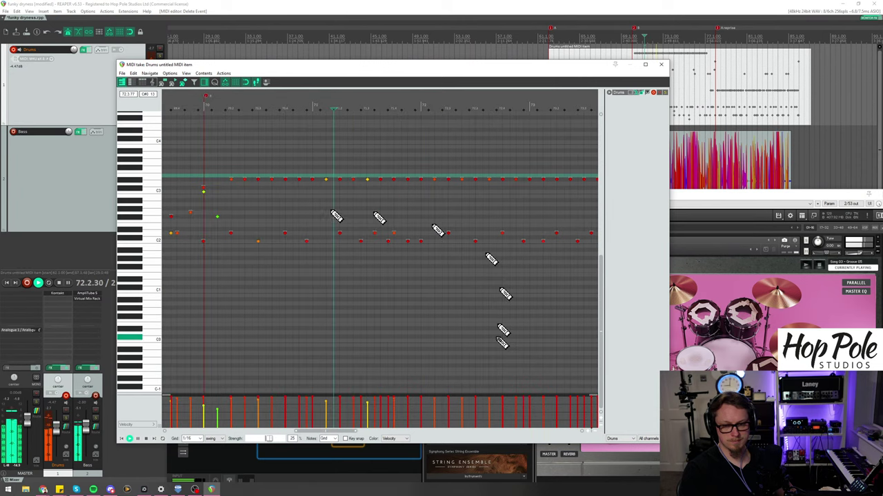
Step: Delete the stray notes stacked just above the C2 kick note at 74.1
drag(335, 433, 385, 433)
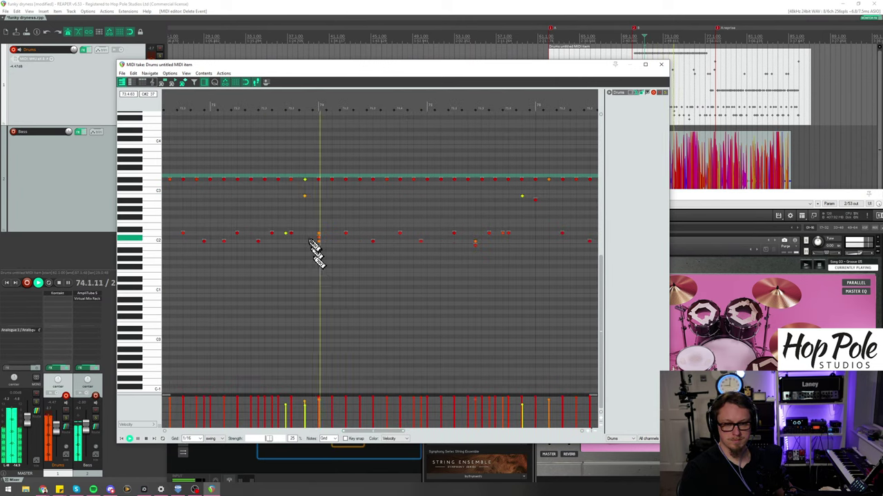
drag(293, 101, 416, 234)
key(space)
click(442, 245)
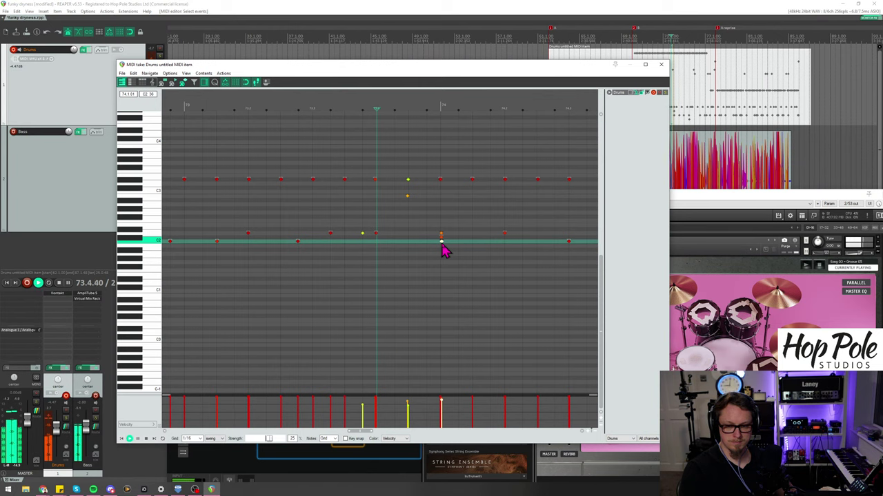
drag(442, 245, 444, 246)
key(space)
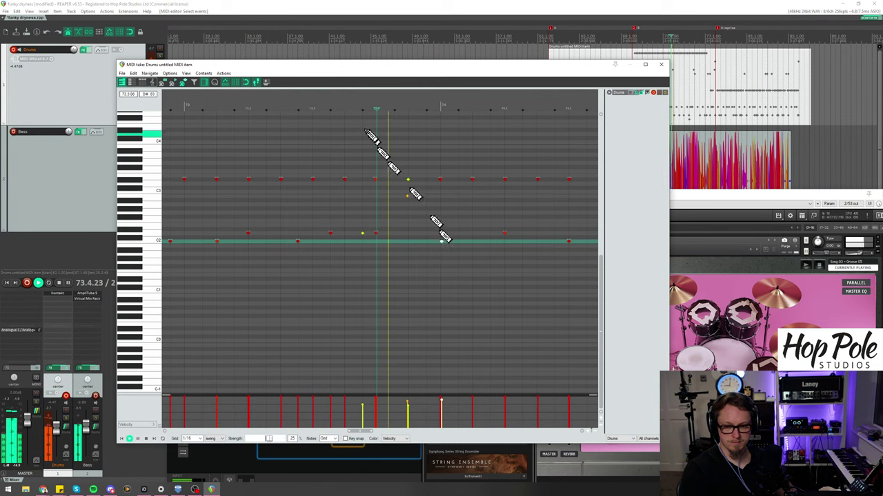
Step: Play from around 73.3 and move the B2 note at 73.4.50 down to G2
click(299, 109)
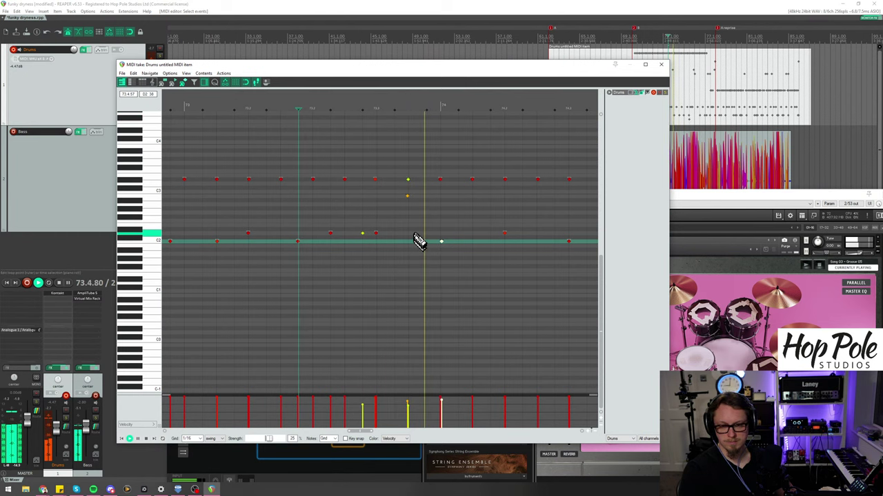
key(space)
click(407, 196)
drag(407, 197, 413, 220)
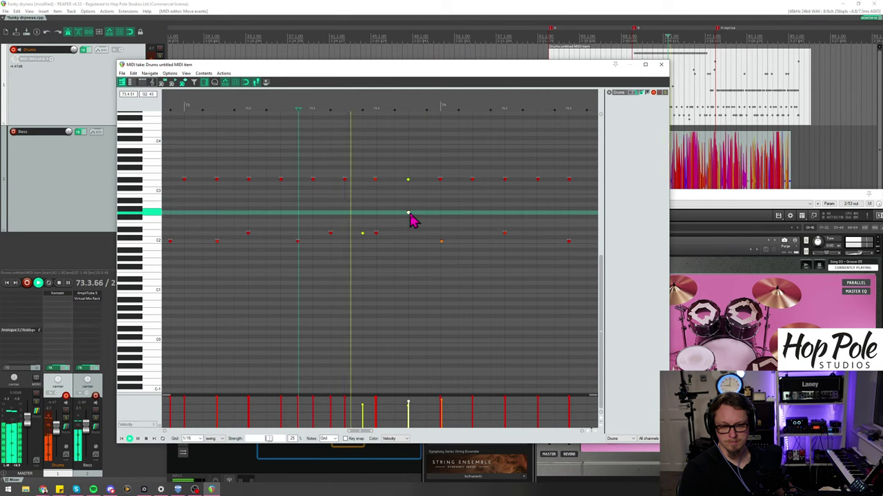
Step: Lower the velocities of all the repeated D#3 cymbal notes between bars 70 and 77 together and play from bar 70
scroll(435, 214, down, 5)
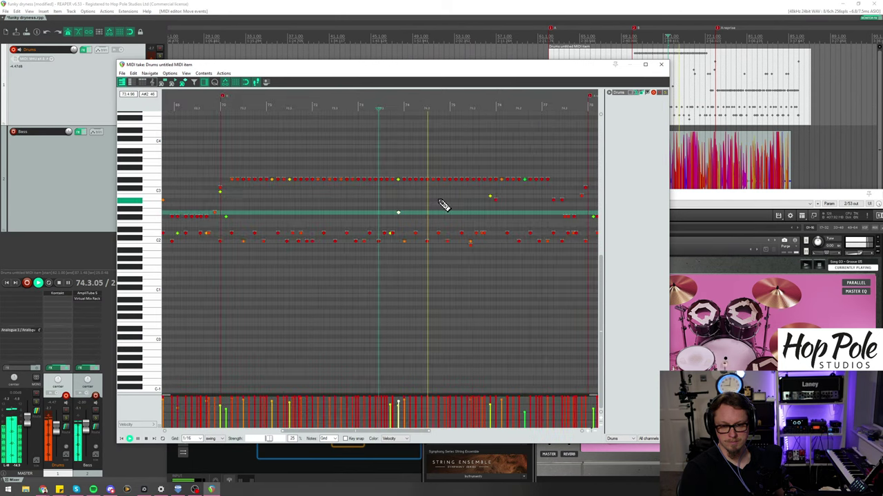
scroll(378, 344, up, 2)
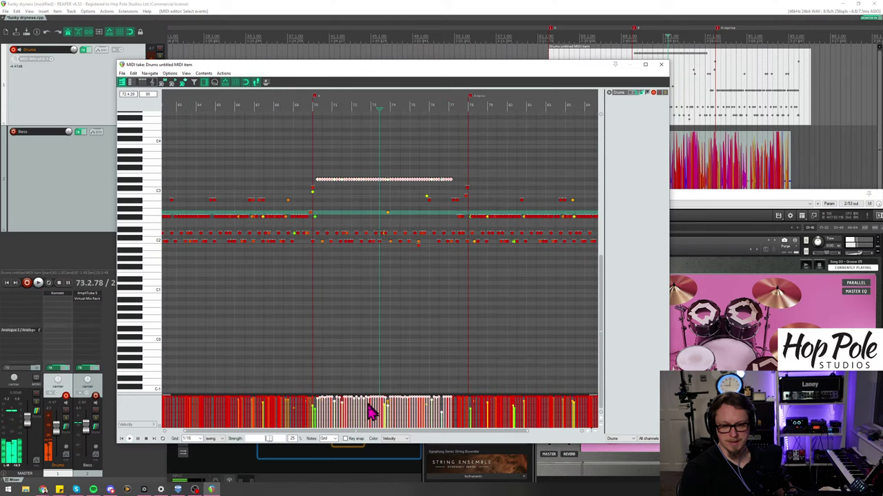
drag(371, 400, 372, 404)
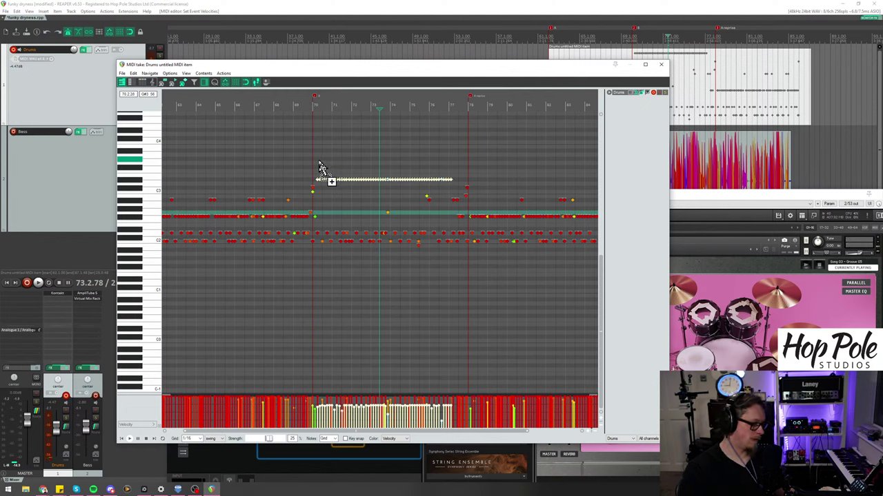
click(311, 107)
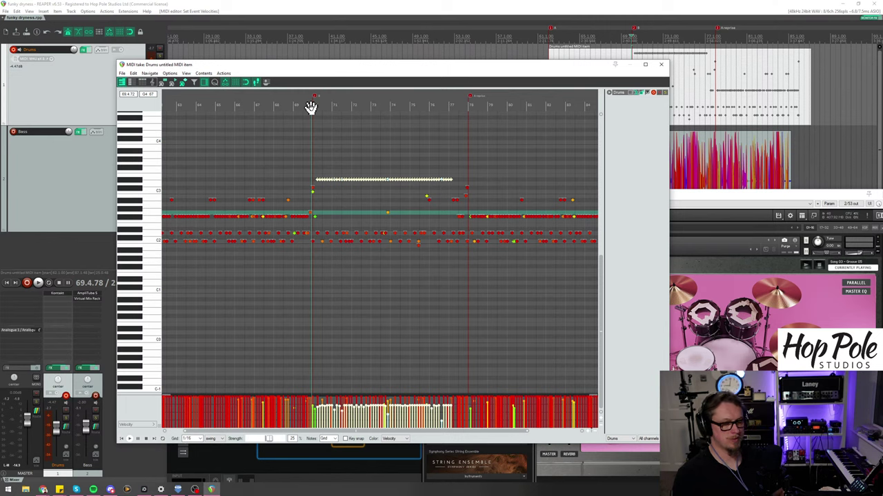
key(space)
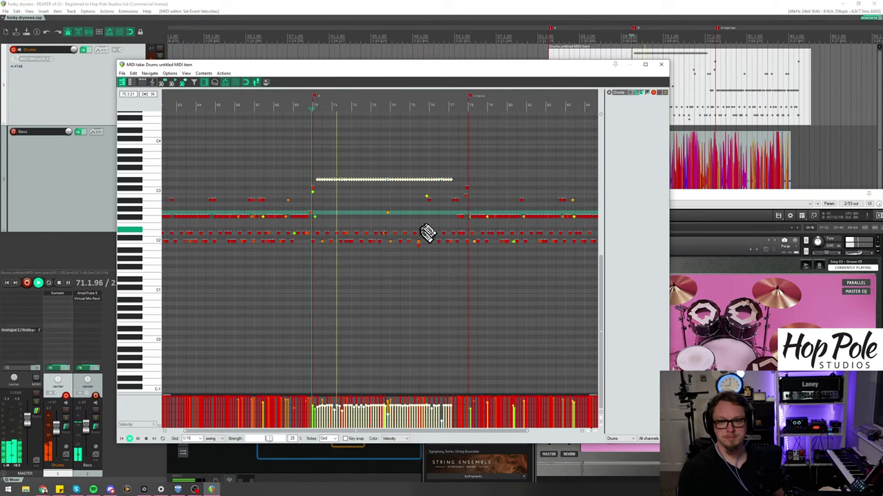
Step: Delete the stray B1 note directly beneath the C2 kick in the second half of 75.2
scroll(376, 331, up, 3)
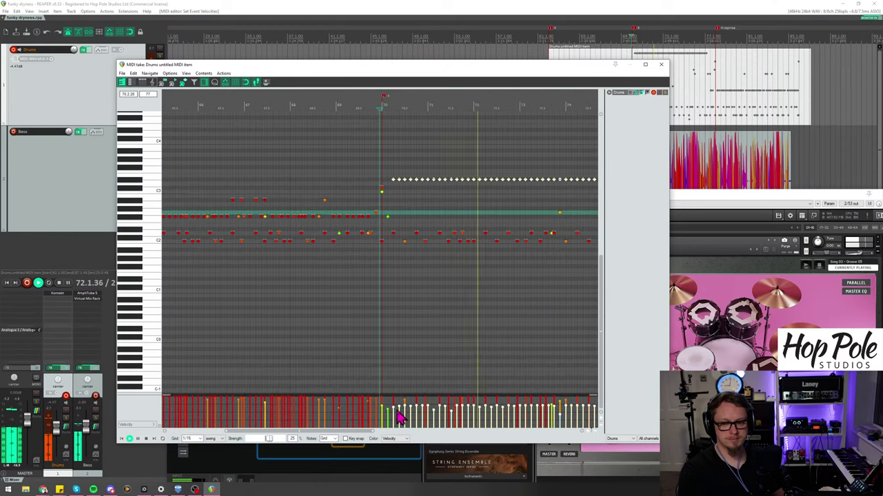
drag(352, 430, 440, 434)
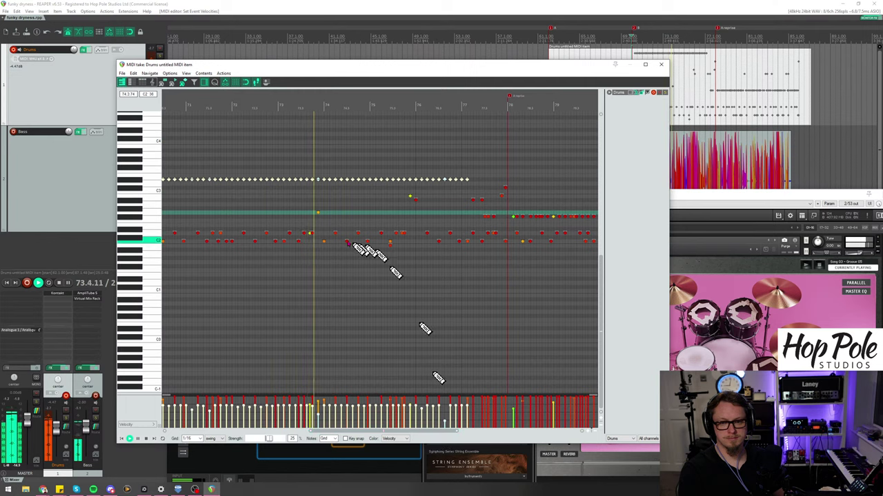
scroll(404, 256, up, 3)
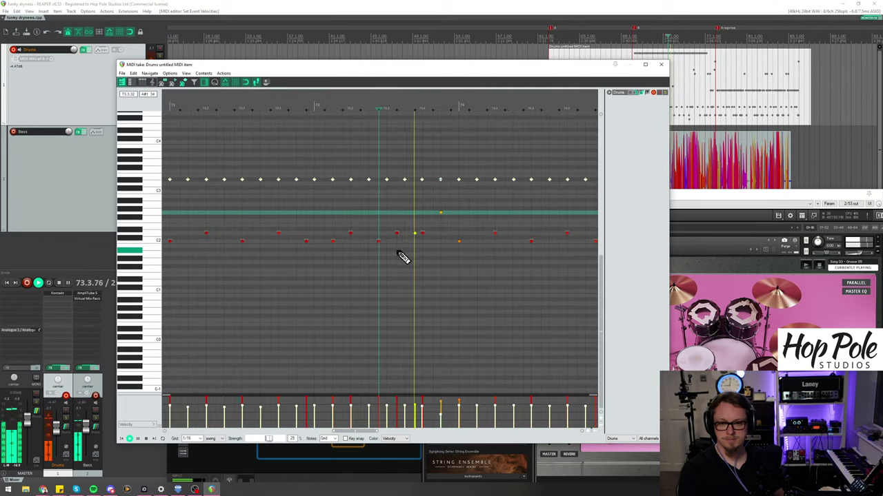
scroll(433, 252, down, 3)
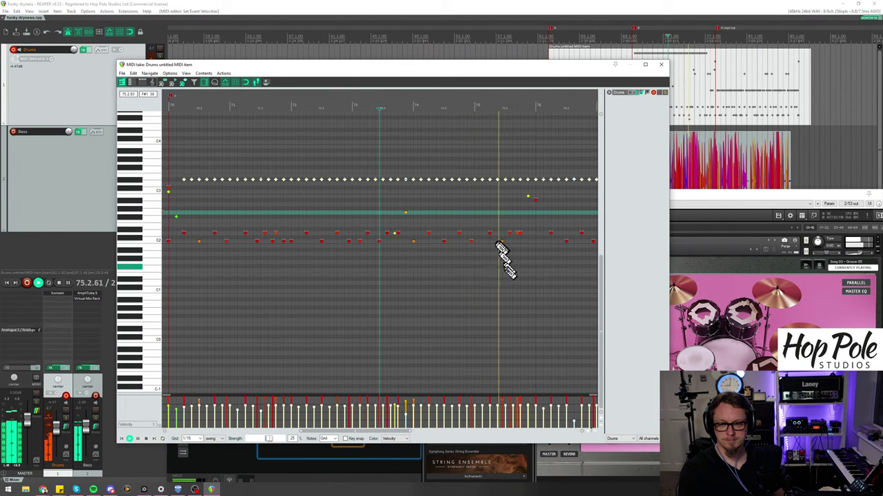
scroll(493, 259, down, 2)
scroll(491, 234, up, 2)
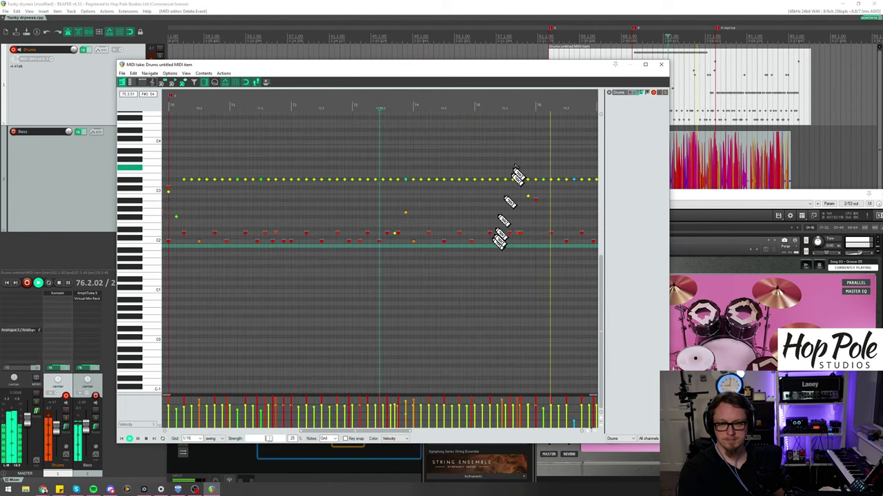
Step: Move the B2 note at 75.4.50 down to G2 and replace the D#3 note at 76.1 with the A#2 note raised to C#3
drag(517, 100, 522, 177)
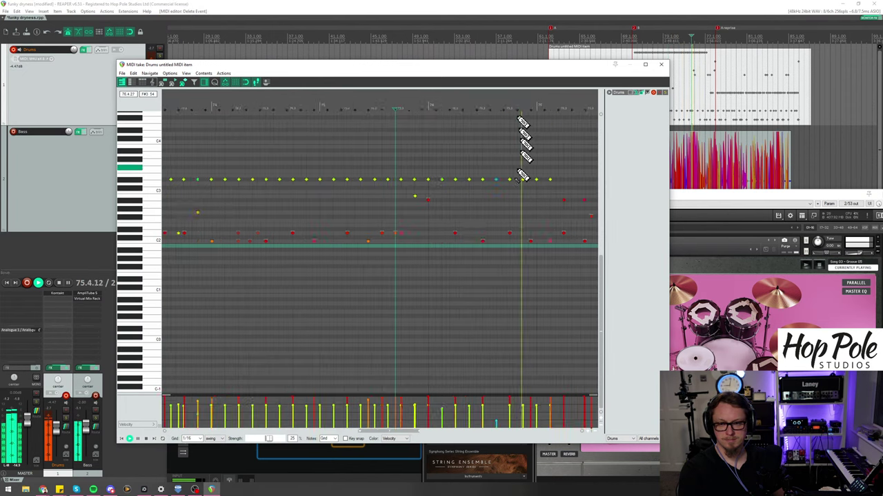
click(414, 197)
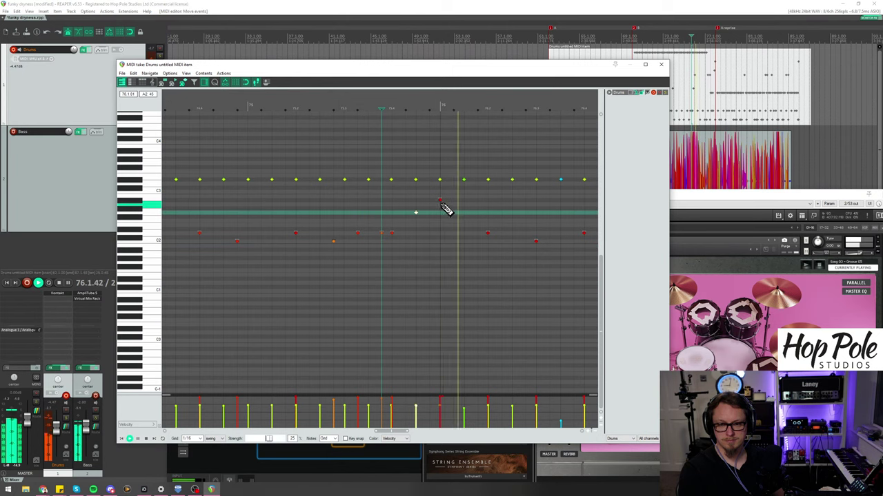
click(440, 200)
drag(440, 202, 444, 180)
key(space)
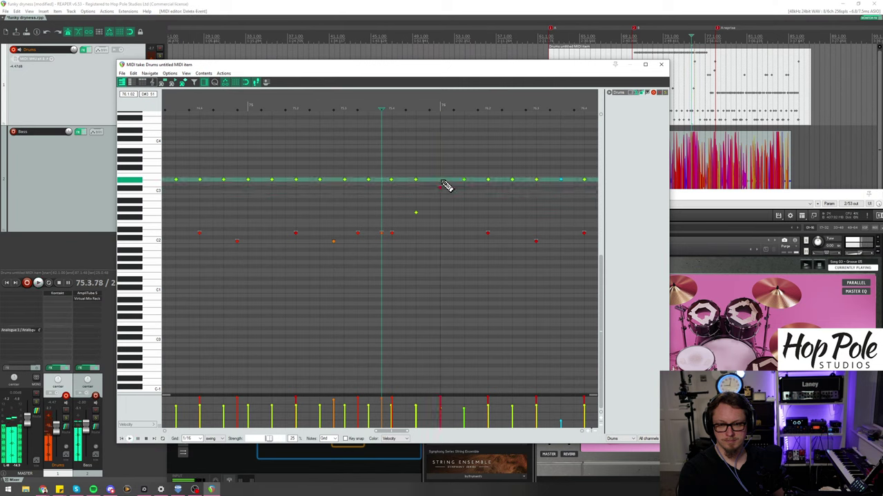
Step: Lower the velocity of the C#3 cymbal note at 76.1, raise it to A3, and audition from 75.3
key(space)
drag(438, 187, 441, 191)
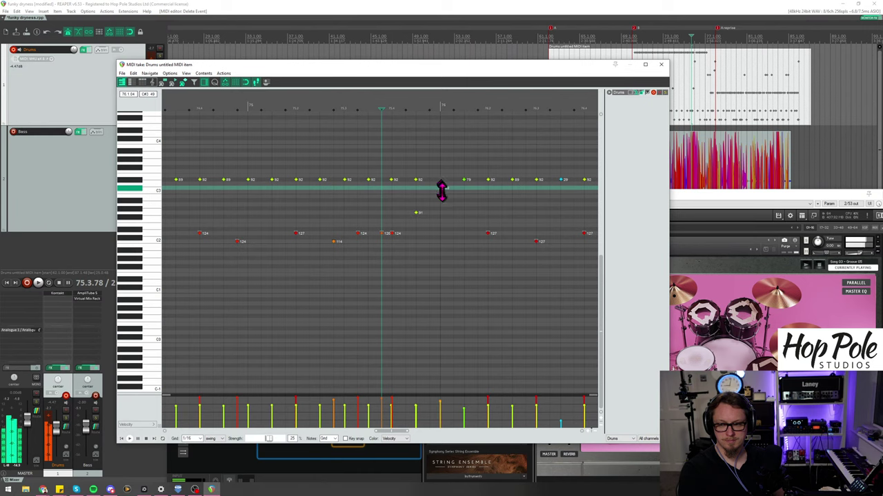
click(433, 164)
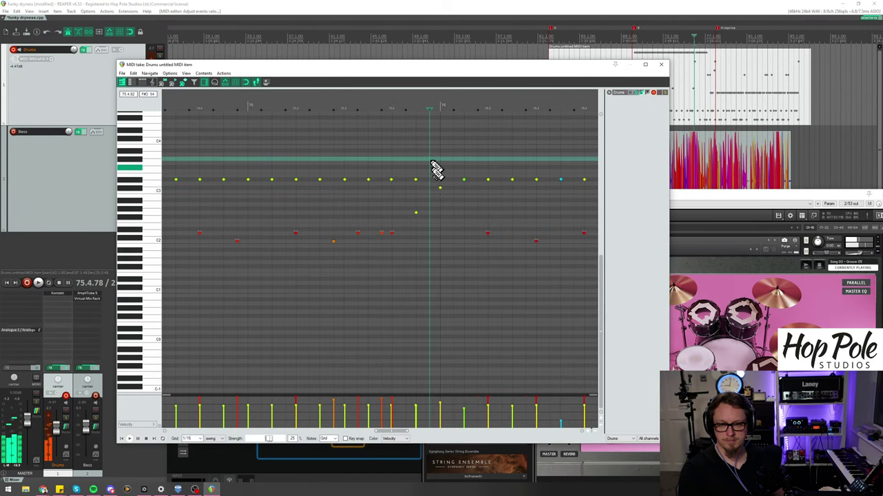
drag(440, 190, 440, 156)
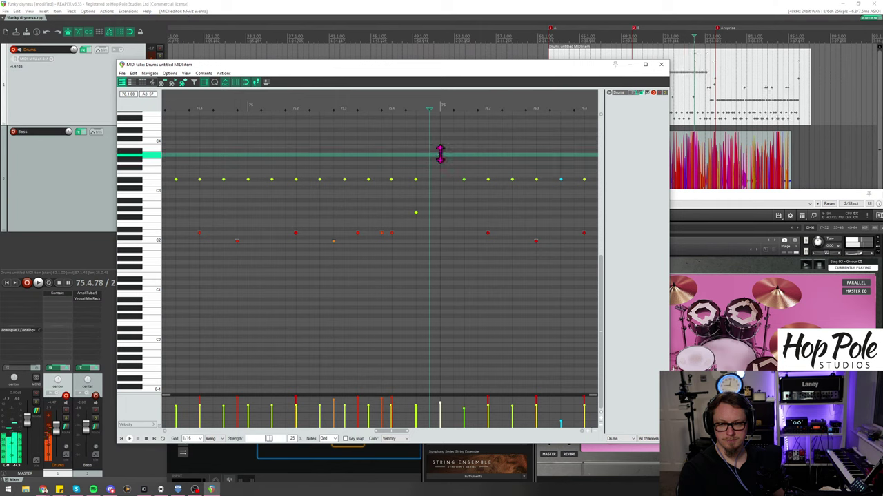
click(346, 104)
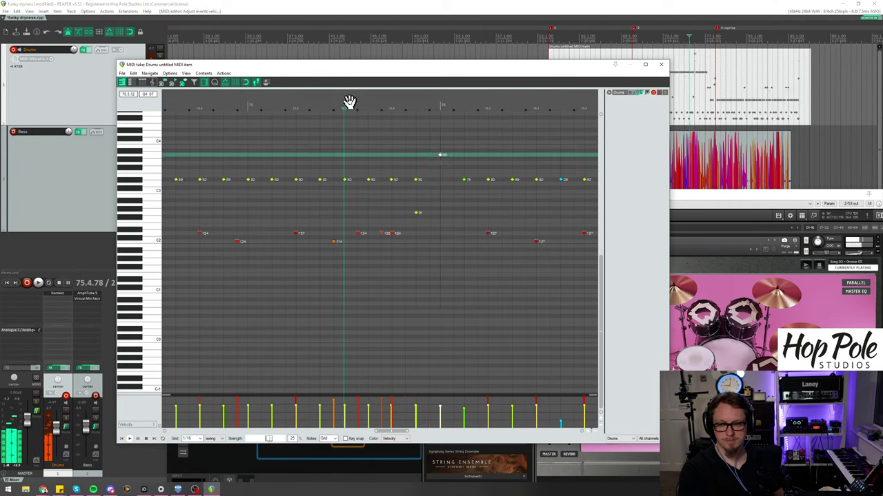
key(space)
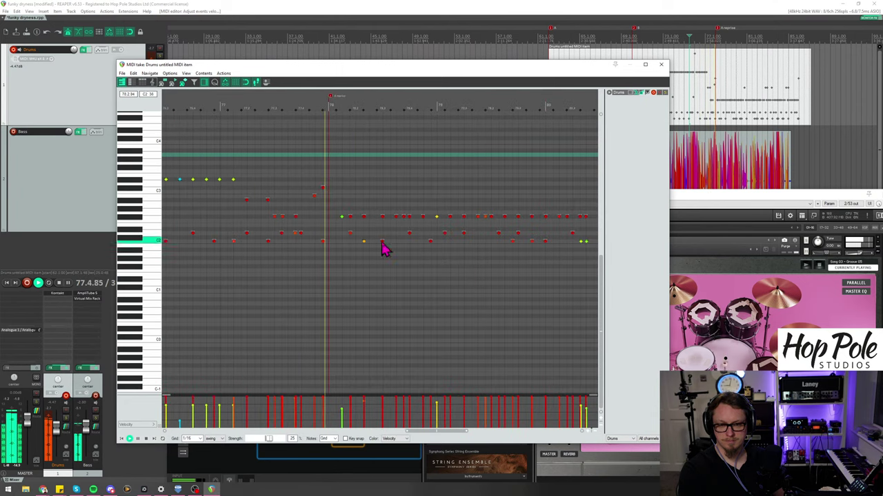
Step: Move the early C#3 cymbal and C2 kick notes just before bar 78 together onto 78.1
click(290, 108)
scroll(507, 243, up, 3)
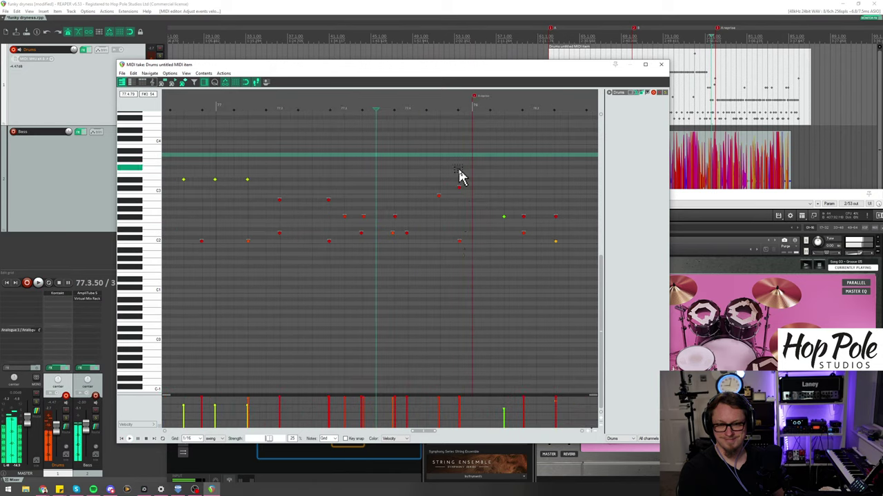
click(459, 241)
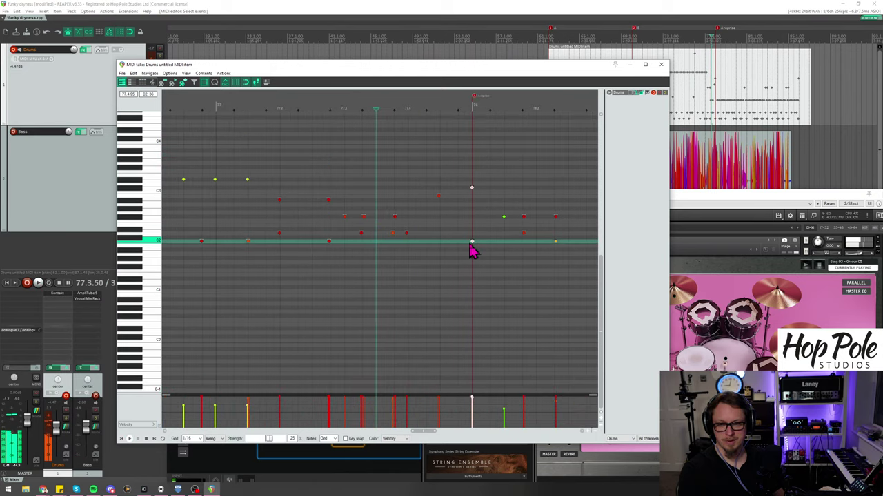
Step: Move the B2 note at 77.4.50 down to G2 and audition the transition into bar 78
click(439, 198)
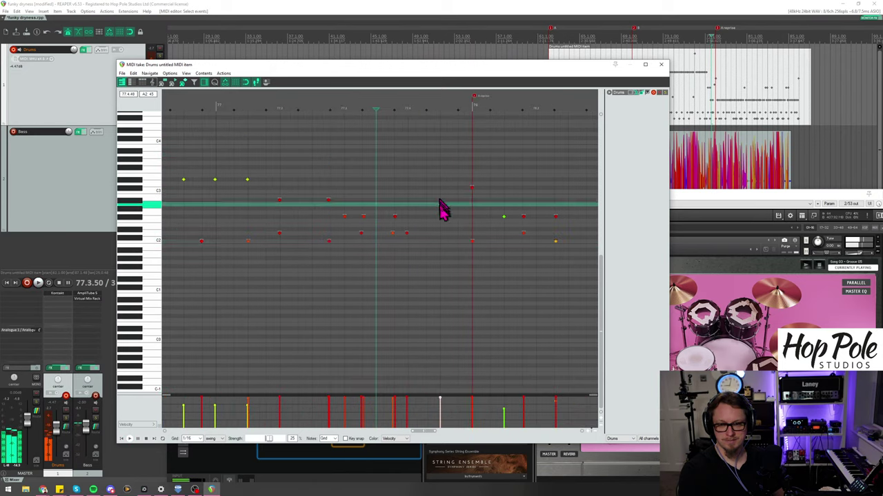
drag(439, 202, 439, 212)
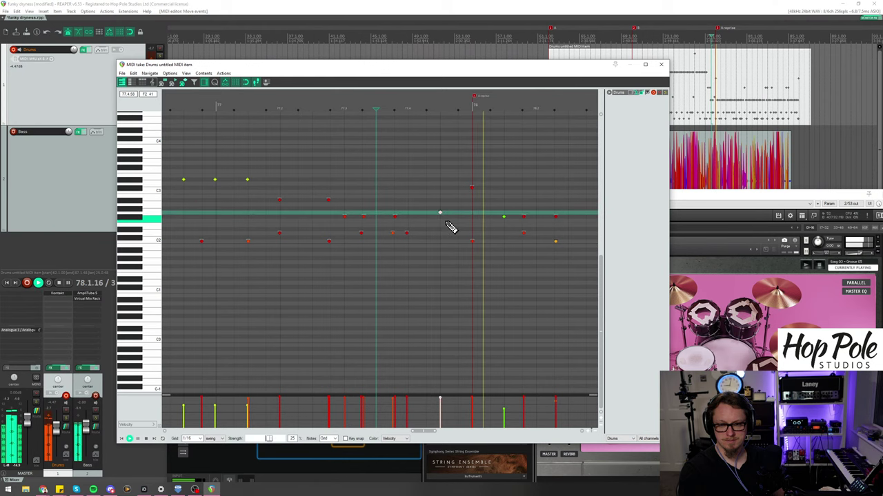
scroll(439, 229, down, 3)
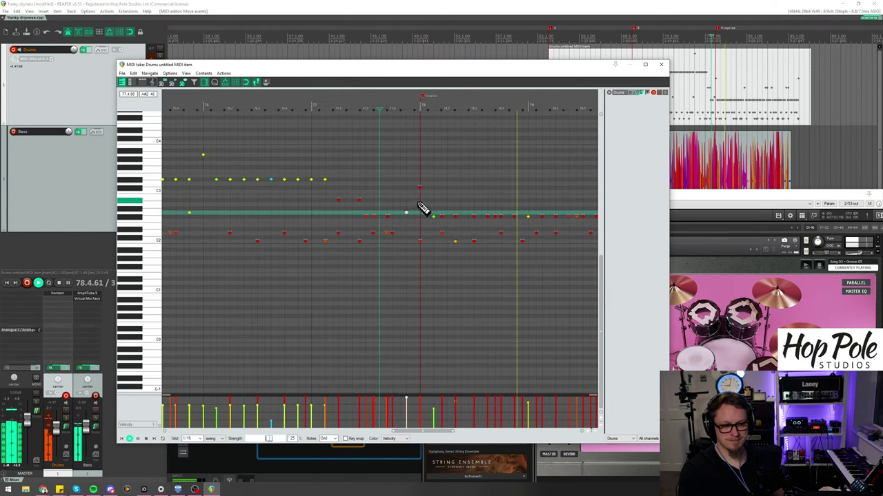
click(400, 104)
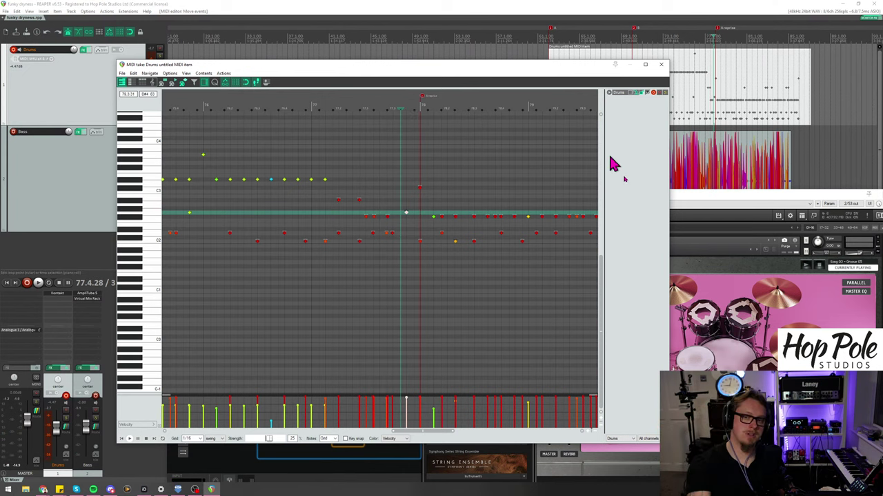
click(702, 205)
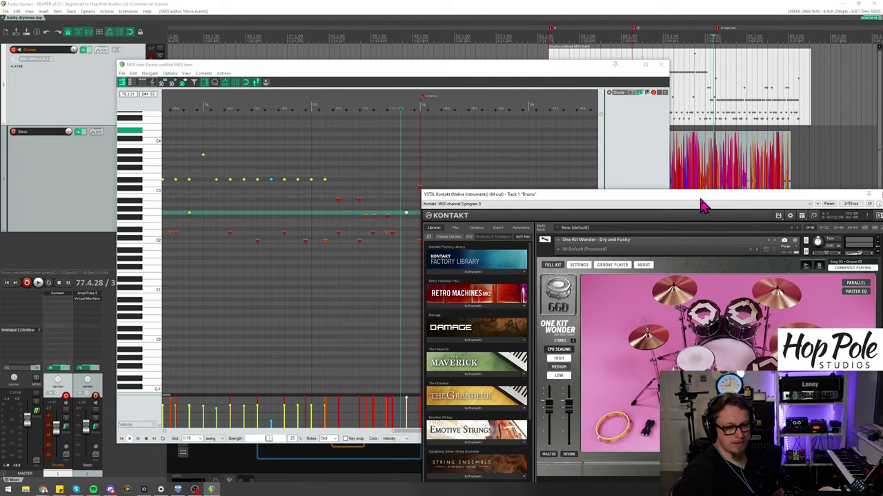
click(353, 80)
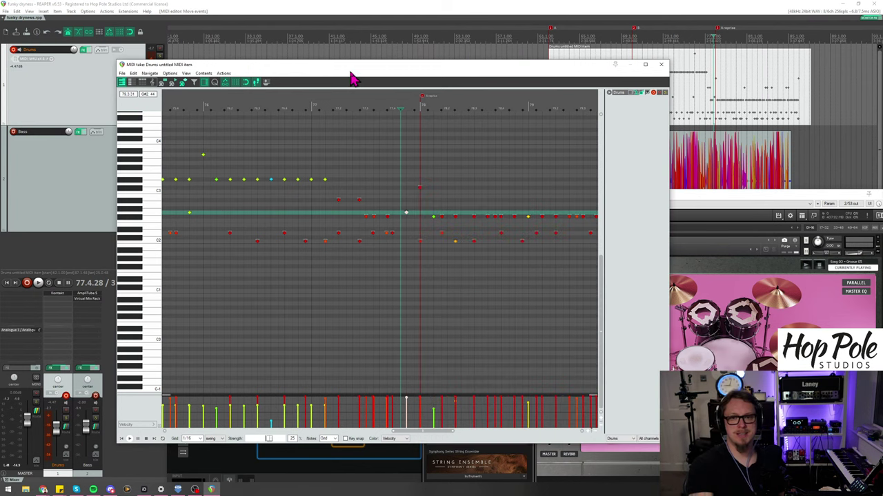
click(423, 5)
Step: Replay the fill from around 77.2.50 and adjust the velocity of the last D2 snare note in 77.3
key(space)
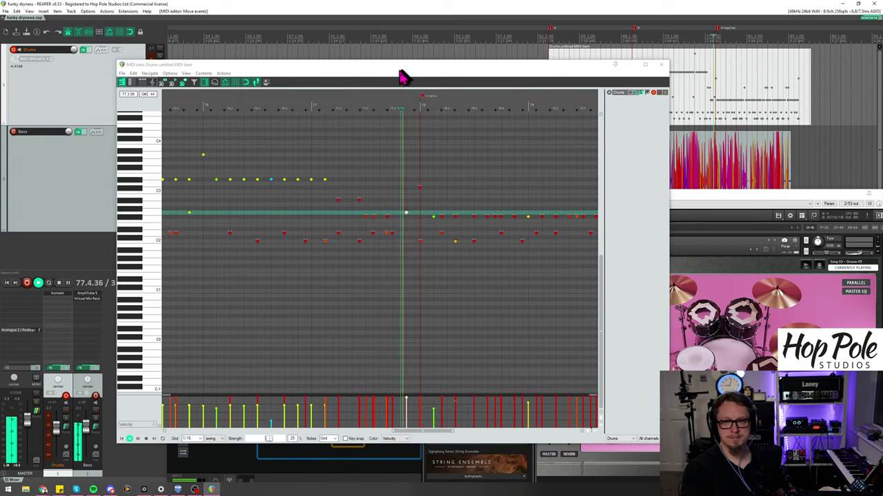
click(367, 108)
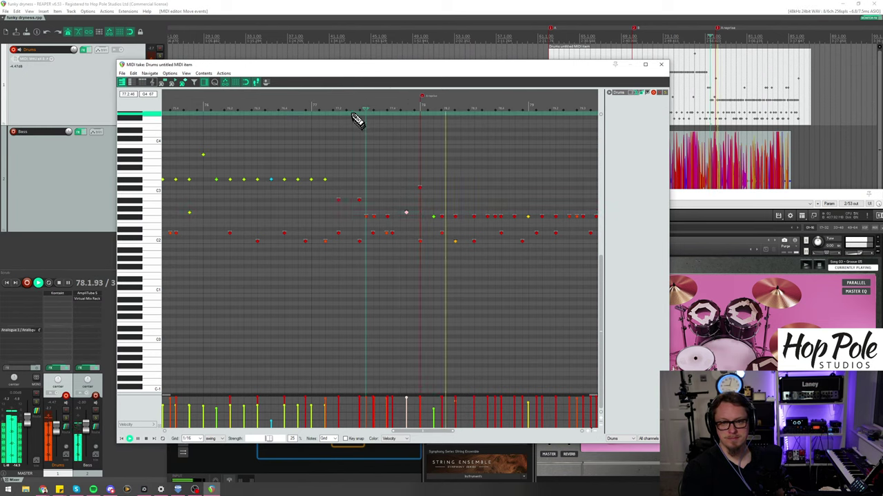
click(355, 116)
key(space)
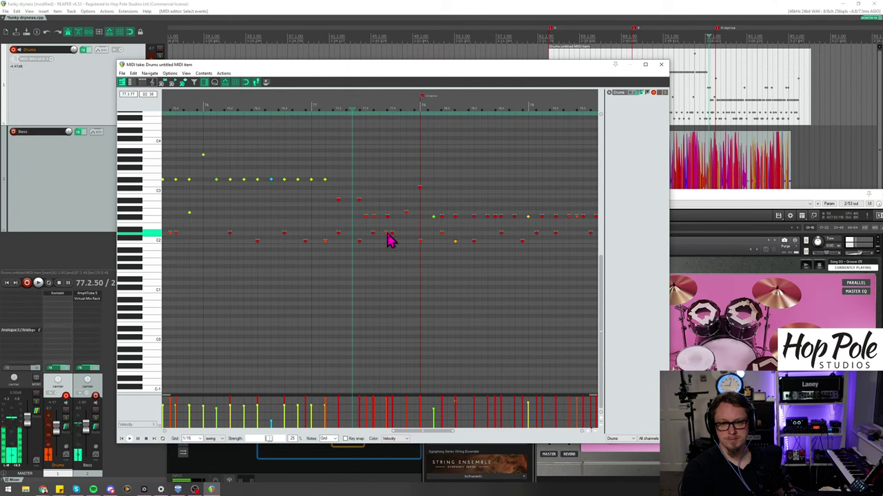
click(392, 233)
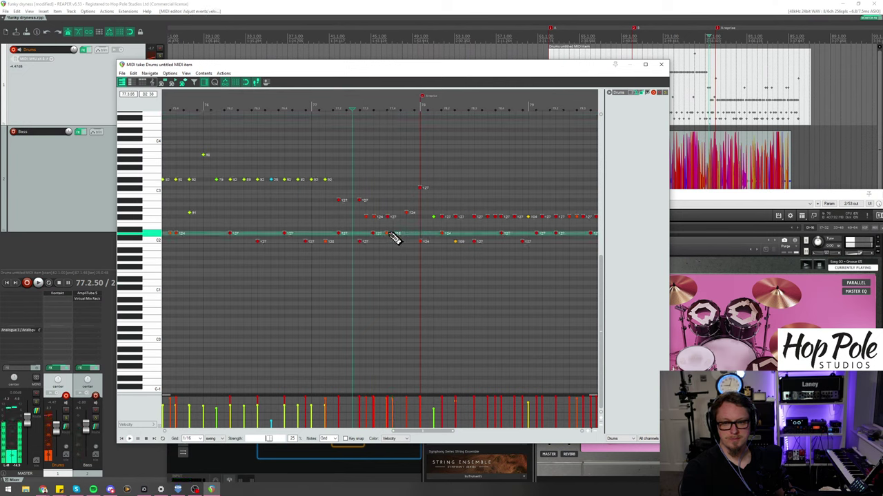
Step: Audition the fill into bar 78 and move the early D2 snare note in bar 78 onto 78.2
key(space)
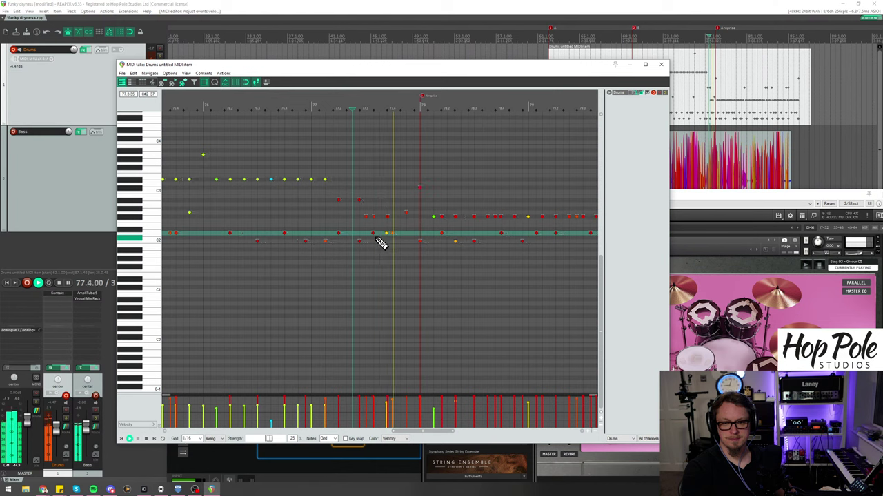
scroll(390, 237, down, 3)
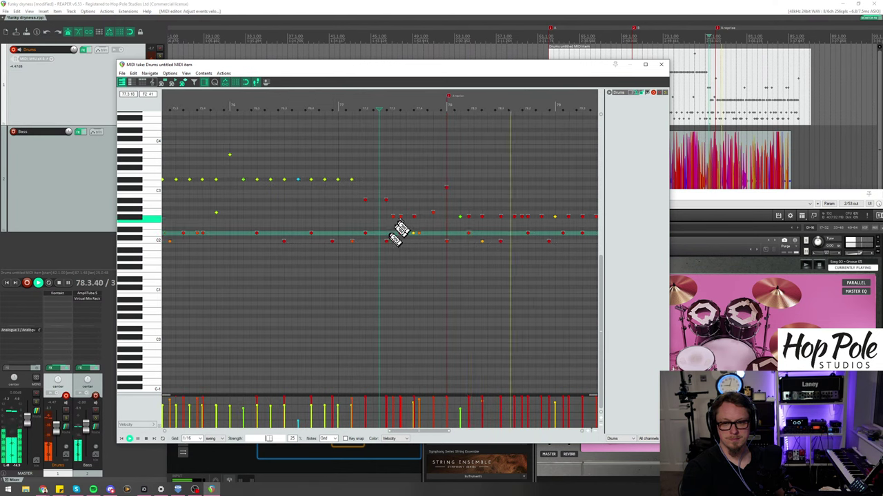
click(423, 102)
scroll(467, 199, up, 3)
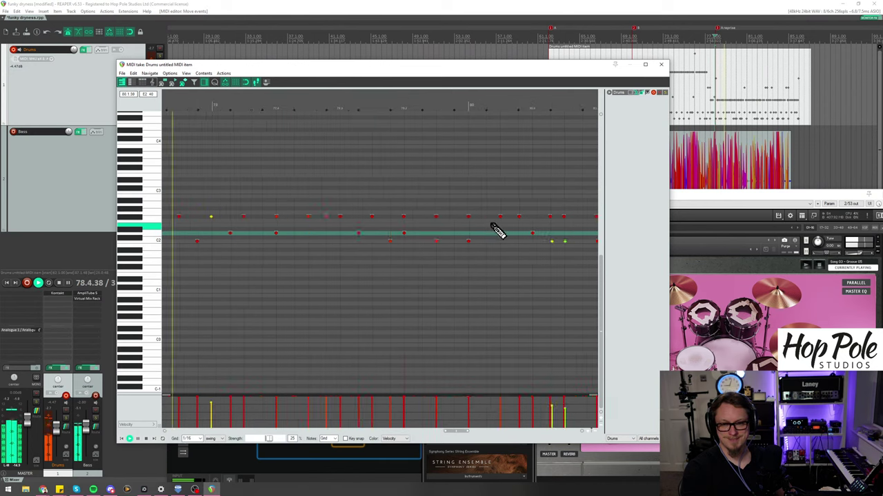
Step: Continue auditioning the A-reprise section and add an F#2 hi-hat note above the kick in the second half of 82.2
scroll(495, 234, down, 4)
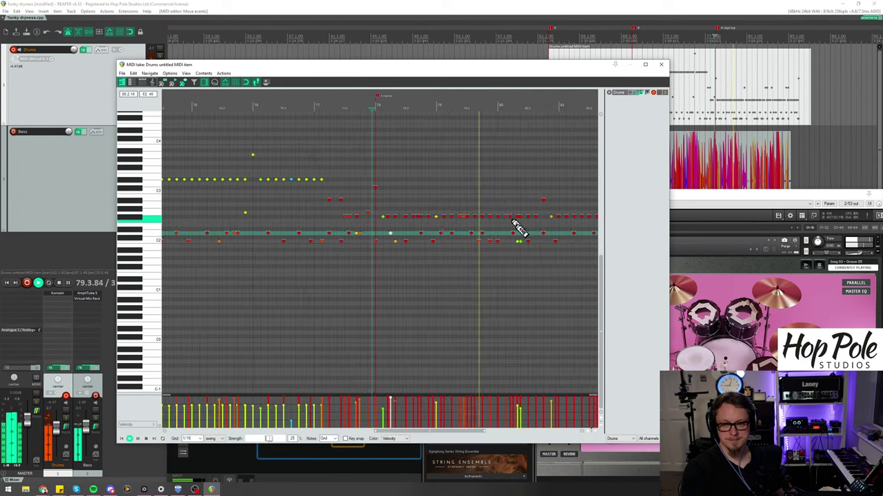
scroll(524, 247, down, 2)
scroll(528, 250, down, 2)
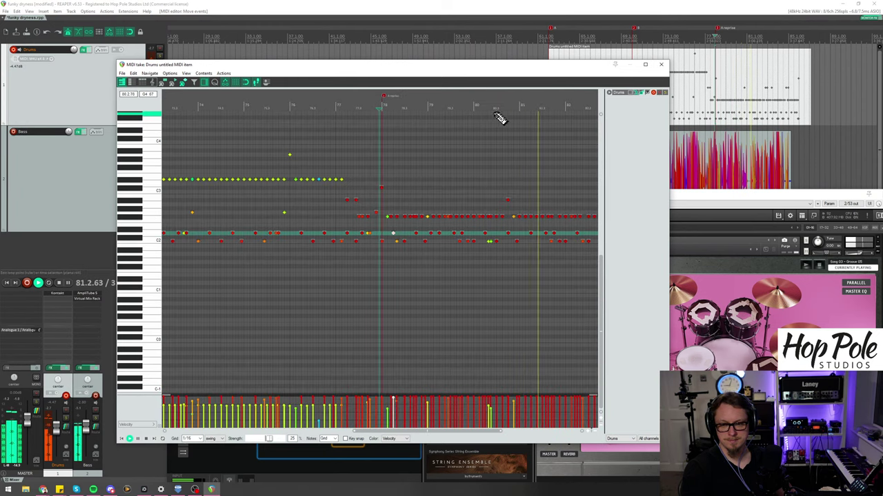
scroll(499, 138, up, 5)
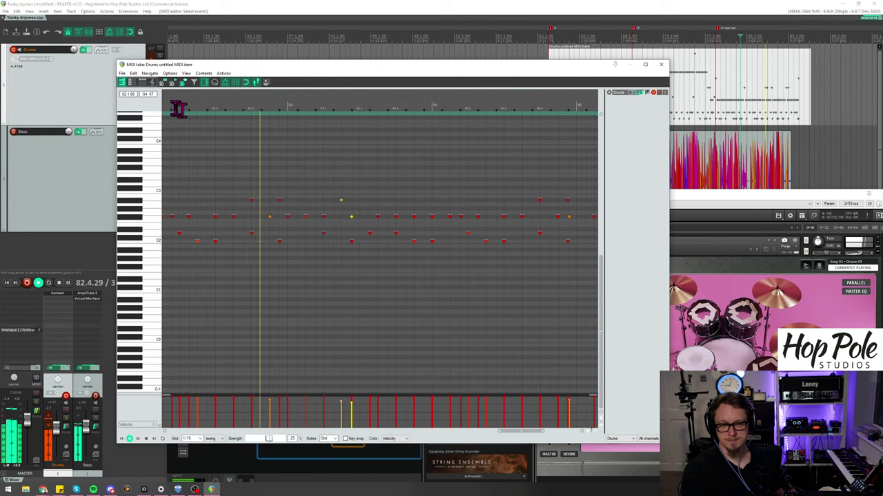
click(200, 219)
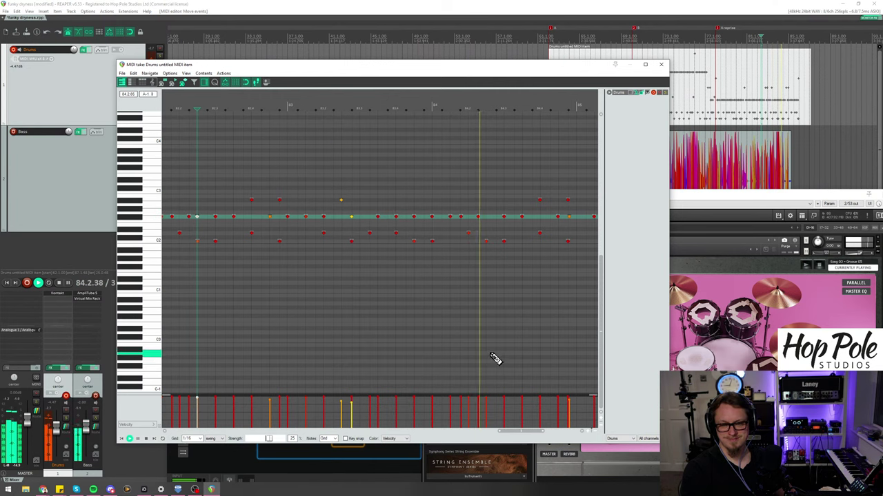
Step: Audition from 83.4, and move the final C#3 cymbal and C2 kick notes together onto 86.1
click(407, 105)
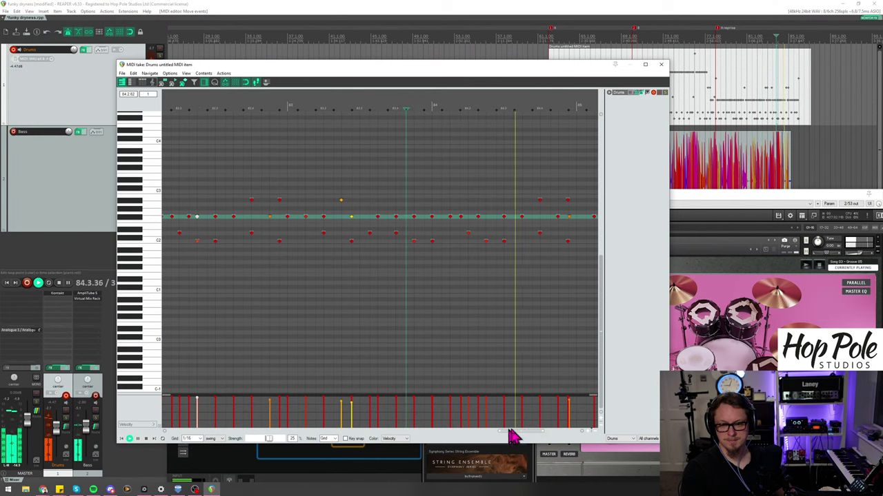
drag(514, 433, 557, 433)
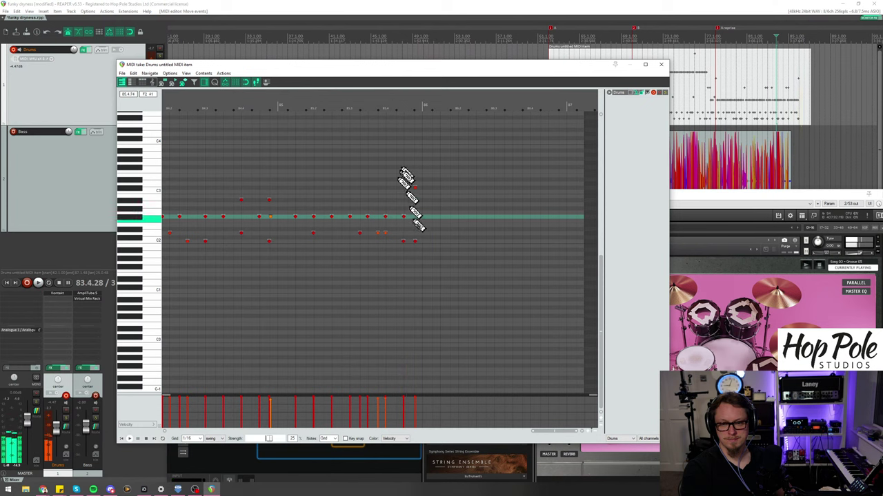
drag(406, 180, 422, 243)
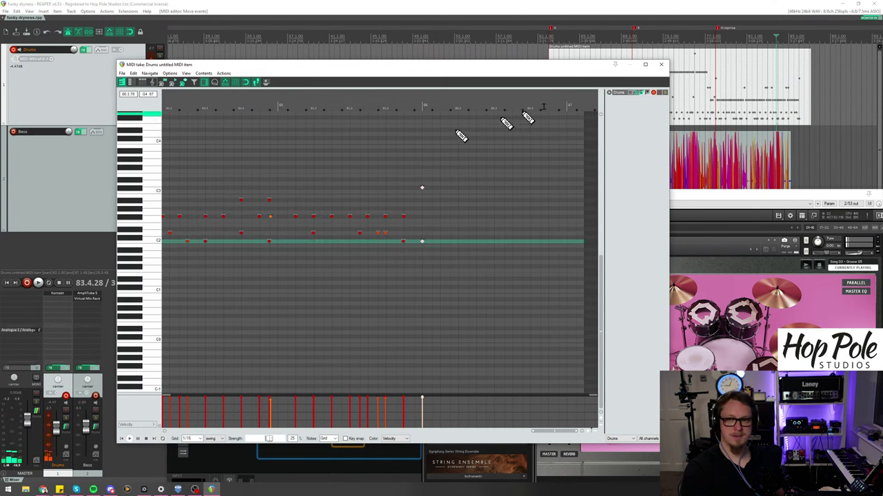
Step: Play the edited drum take through from just before the A marker at 62.1, keeping the Kontakt drum kit in view
scroll(414, 142, down, 5)
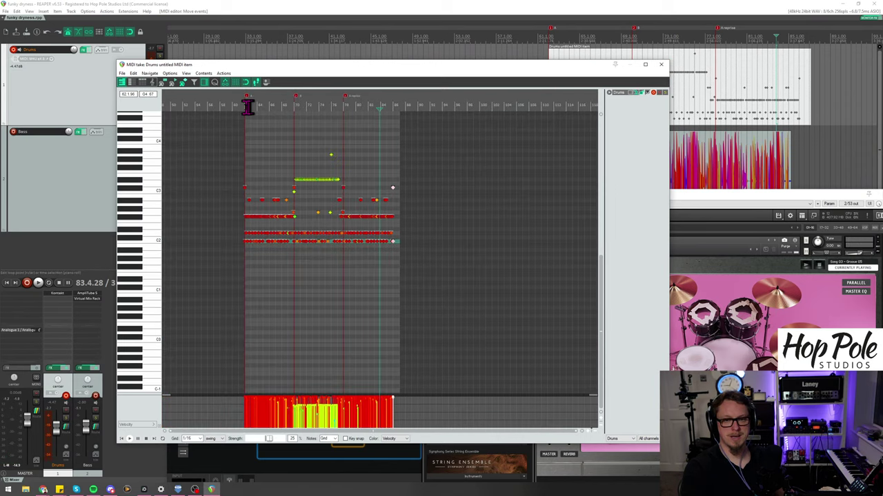
click(246, 103)
scroll(384, 128, up, 5)
click(355, 103)
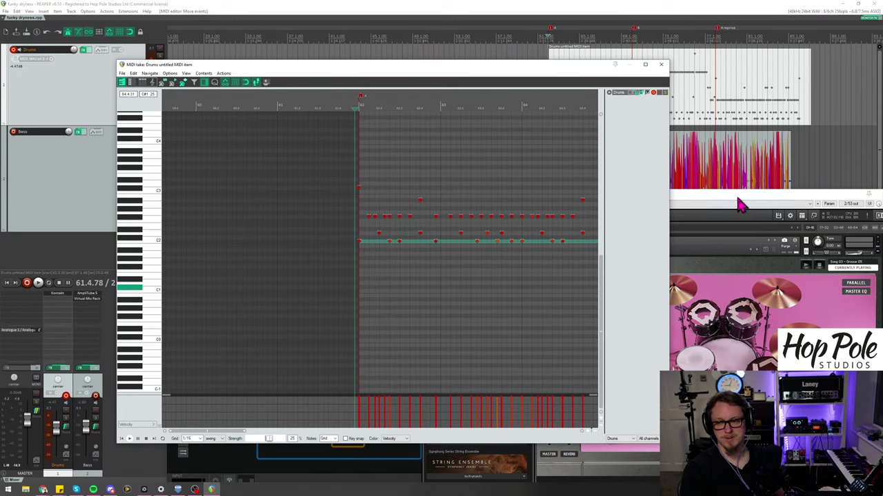
click(679, 431)
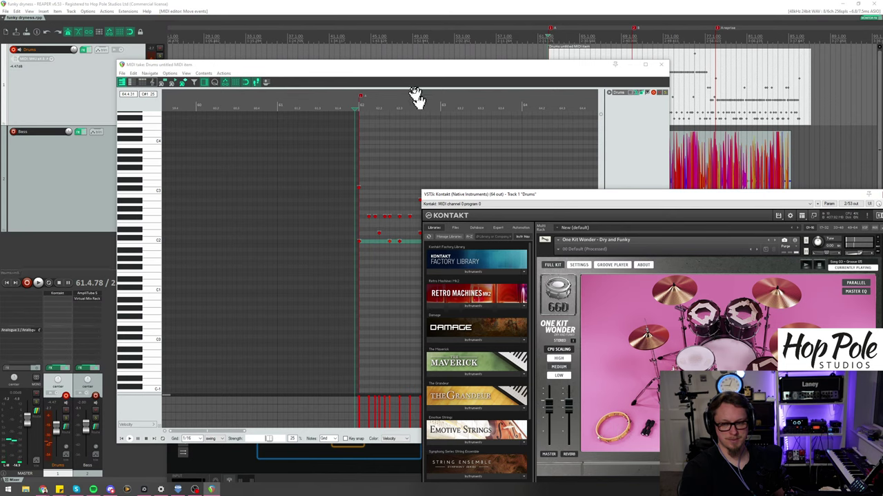
key(space)
click(380, 65)
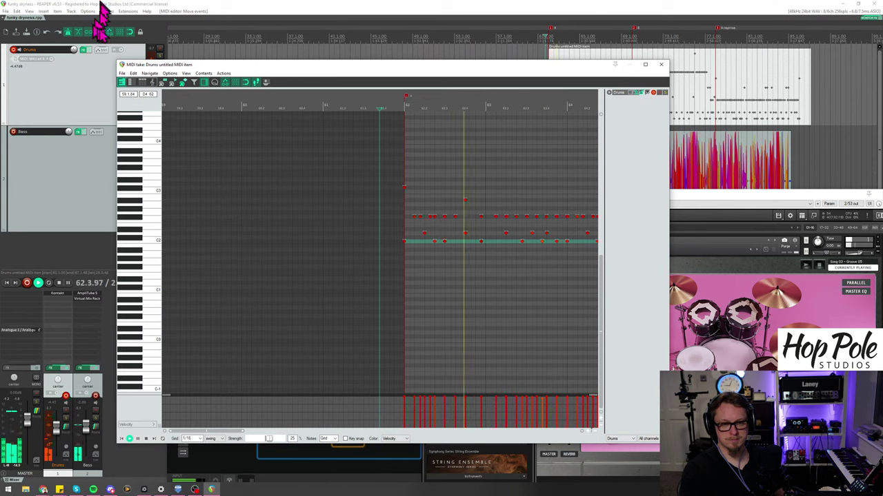
drag(235, 69, 201, 59)
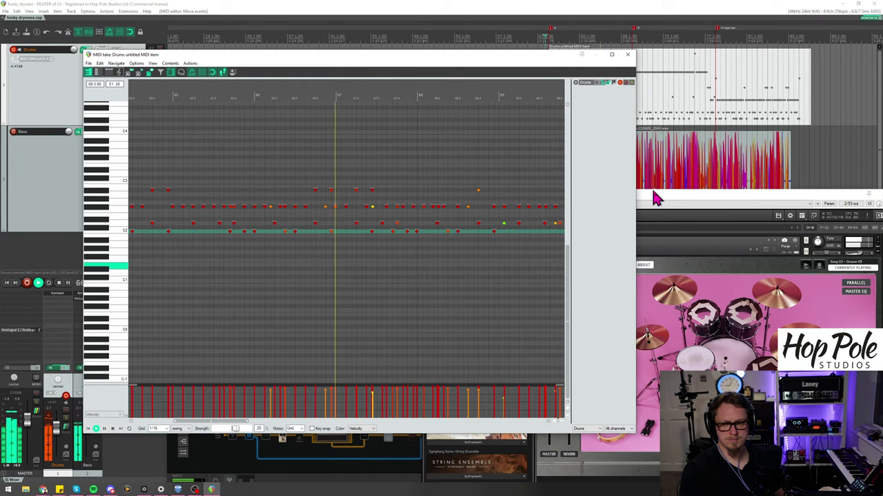
click(679, 195)
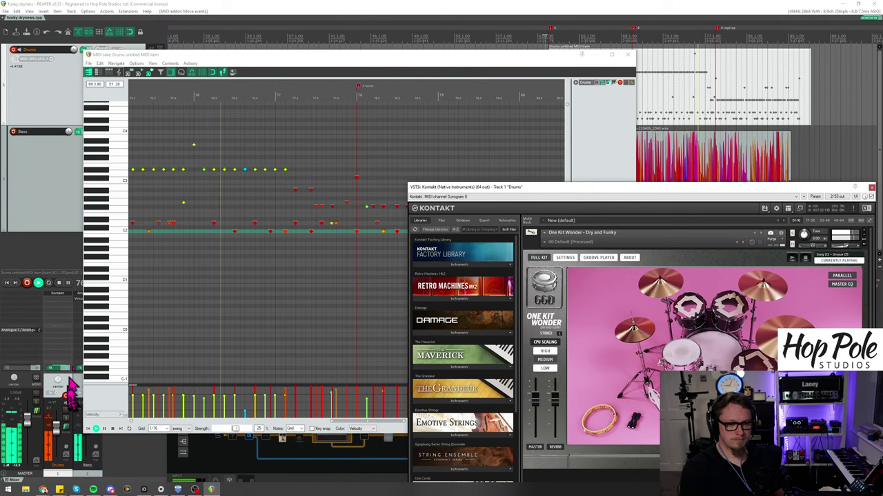
Step: Add a C2 kick note at 76.1 beneath the high cymbal note and audition it from 75.3
click(165, 92)
scroll(165, 93, up, 3)
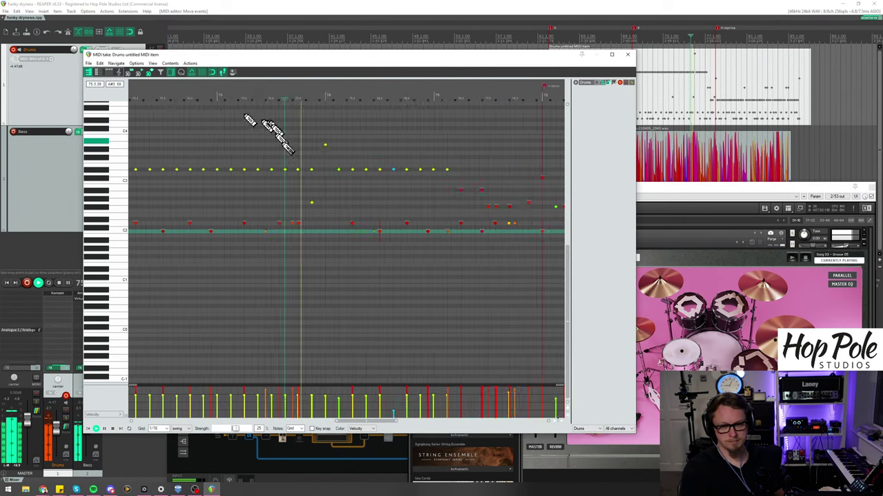
click(442, 227)
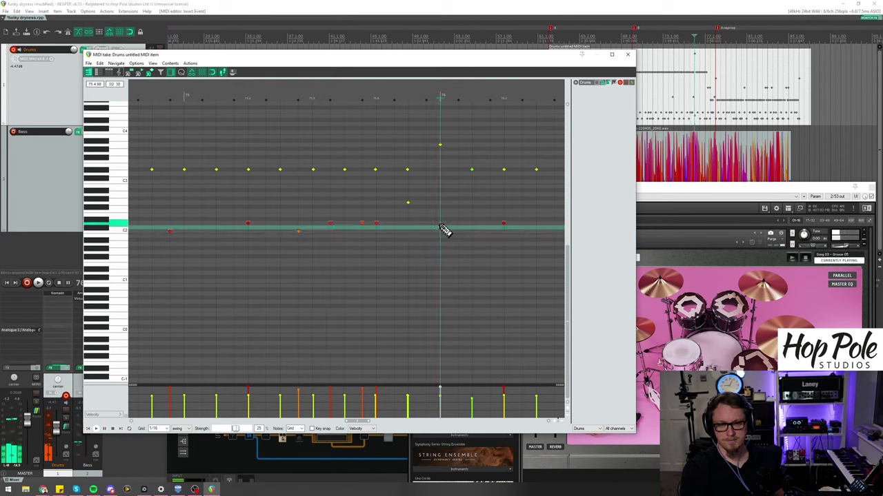
drag(440, 228, 440, 233)
click(335, 95)
key(space)
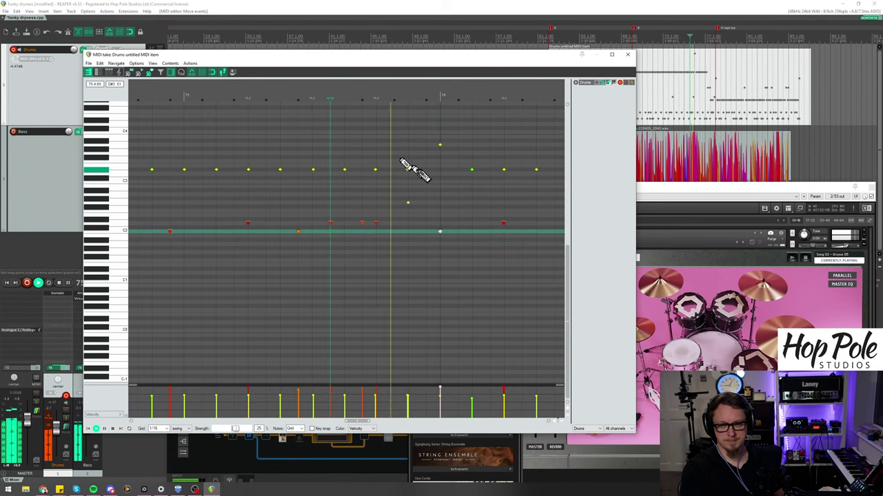
Step: Raise the velocity of the quiet D#3 note at 76.3.50 and audition the passage from 76.1 into the A-reprise section
scroll(462, 227, down, 5)
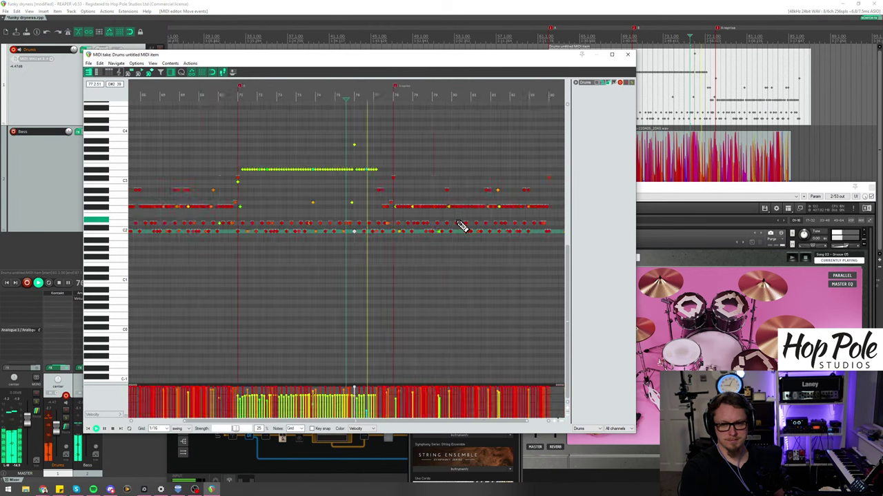
scroll(462, 226, up, 5)
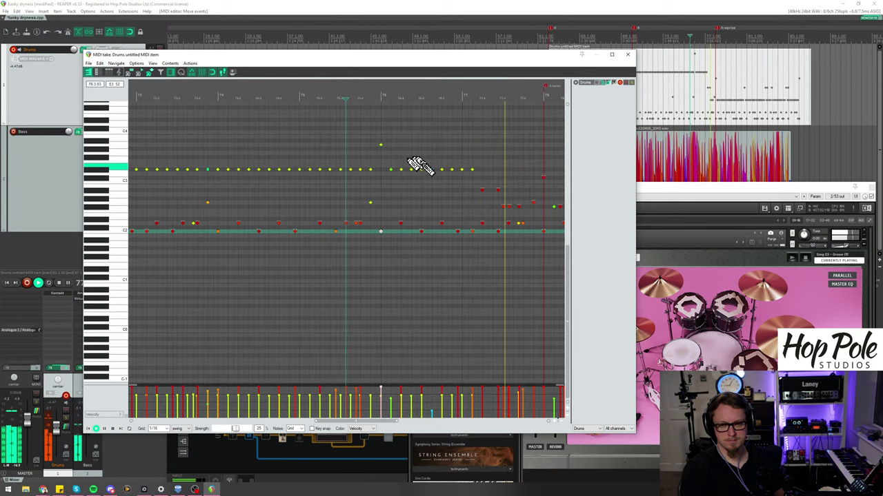
key(space)
click(433, 169)
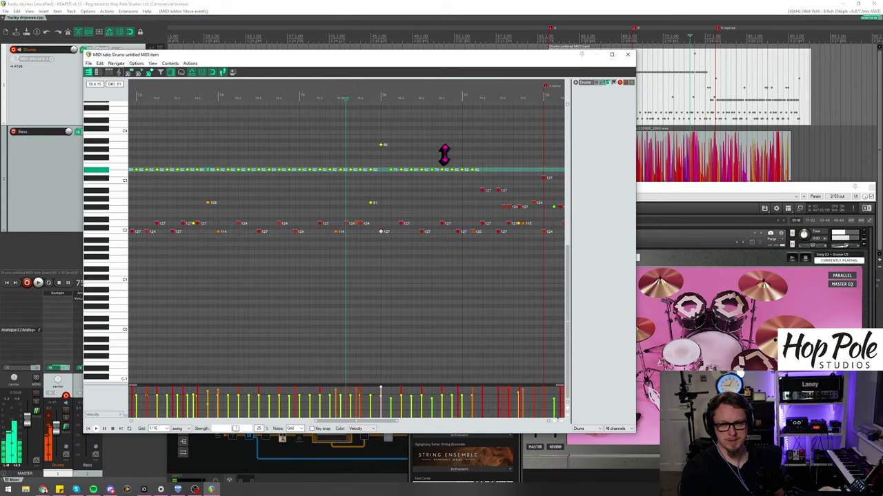
click(382, 95)
key(space)
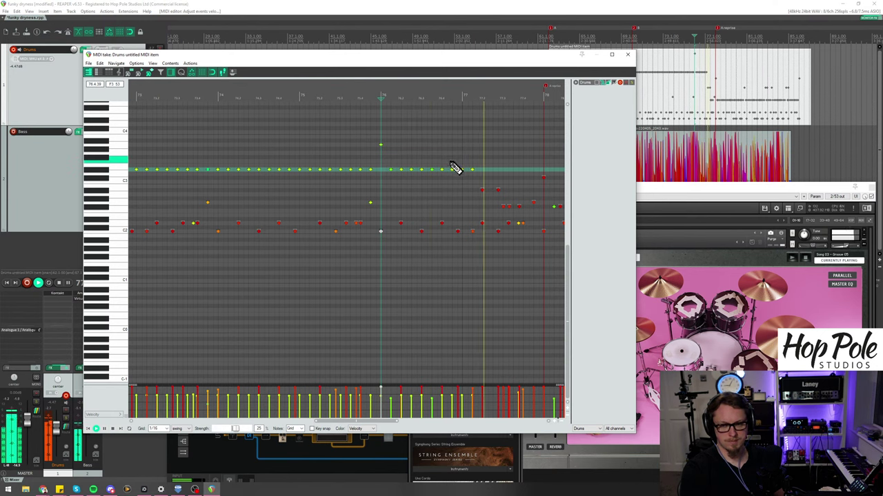
scroll(424, 238, down, 3)
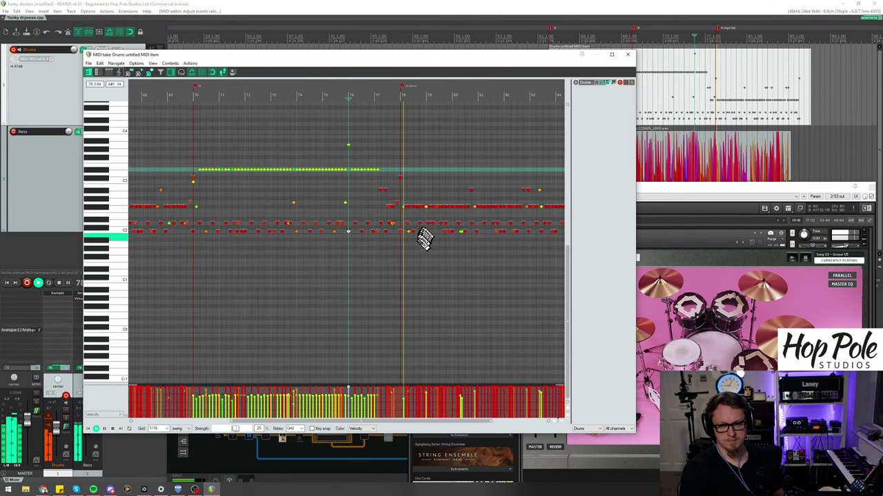
scroll(455, 217, down, 2)
scroll(467, 209, up, 1)
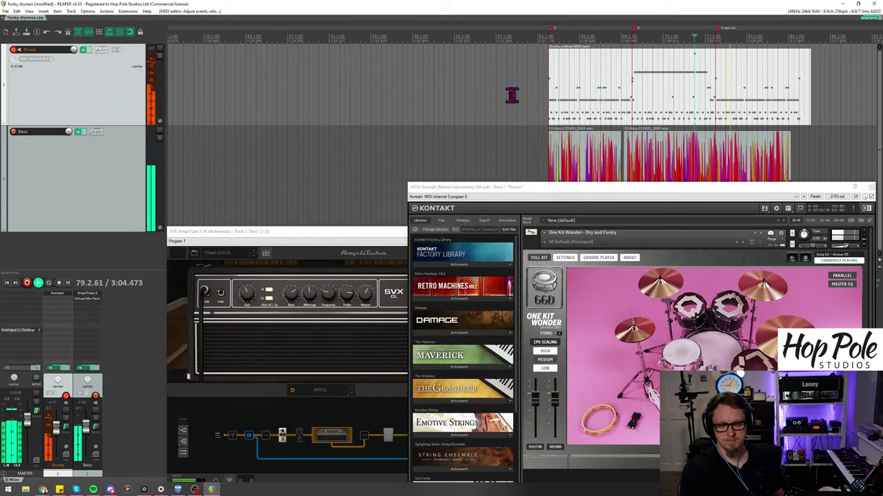
Step: Close the MIDI editor and the Kontakt and AmpliTube plug-in windows
click(627, 55)
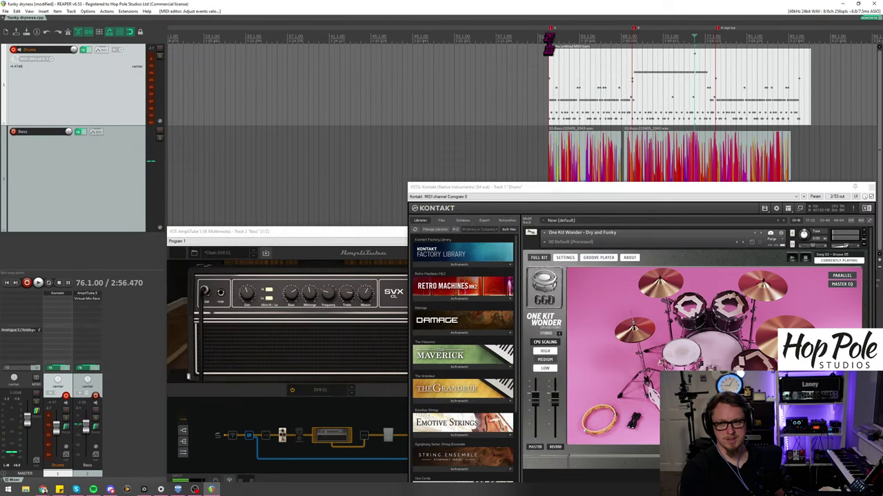
click(871, 188)
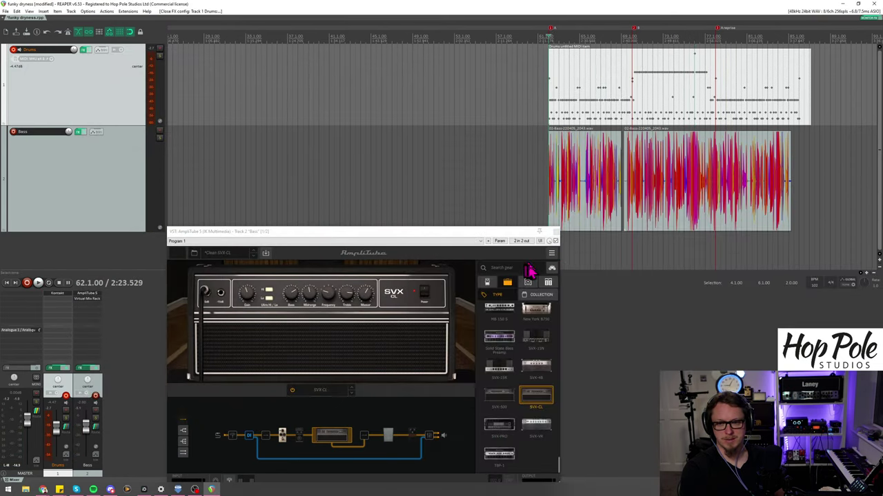
click(557, 235)
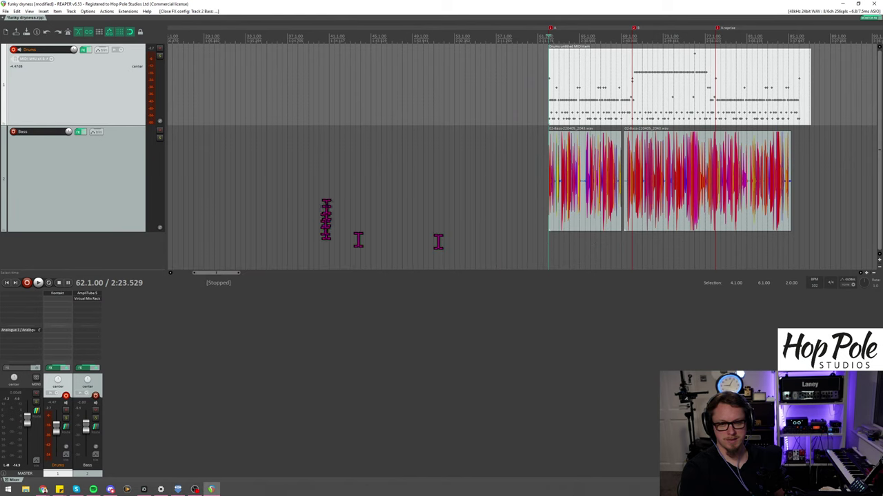
Step: Disarm the Drums track and reduce its track height
click(13, 50)
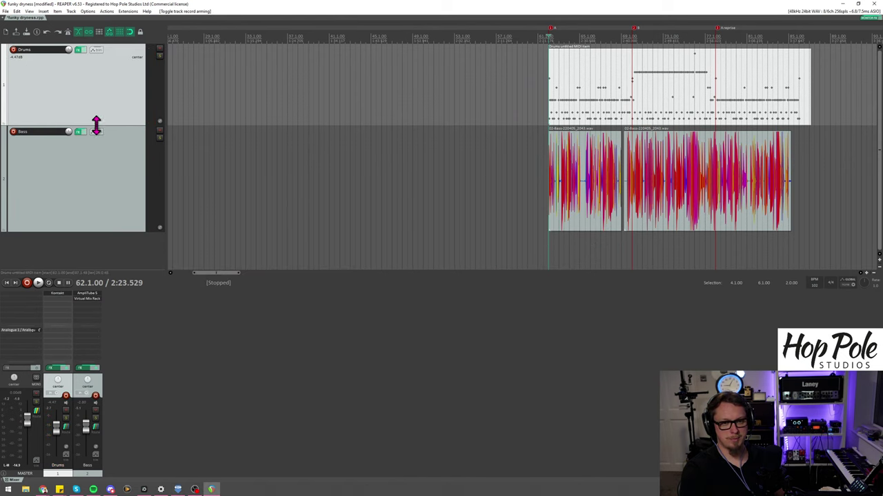
drag(96, 126, 107, 71)
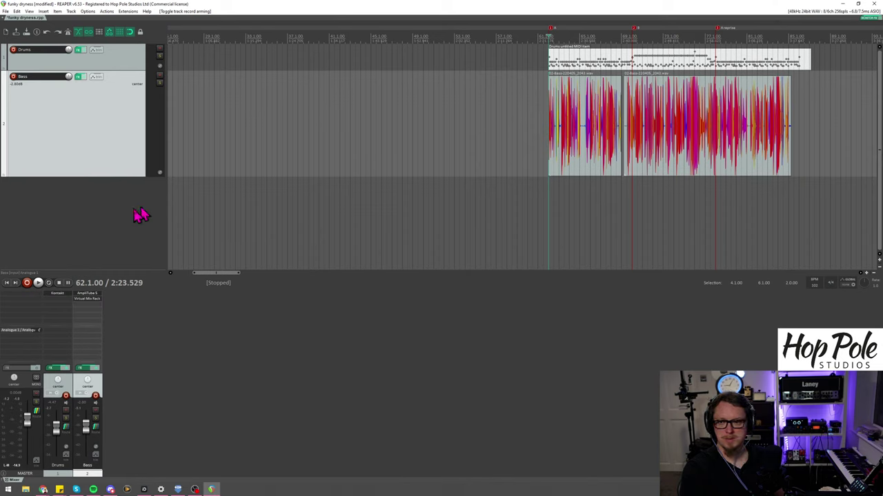
Step: Add a track named Guitars and a second track named Gtr L, nesting Gtr L inside Guitars as a folder child
double_click(95, 228)
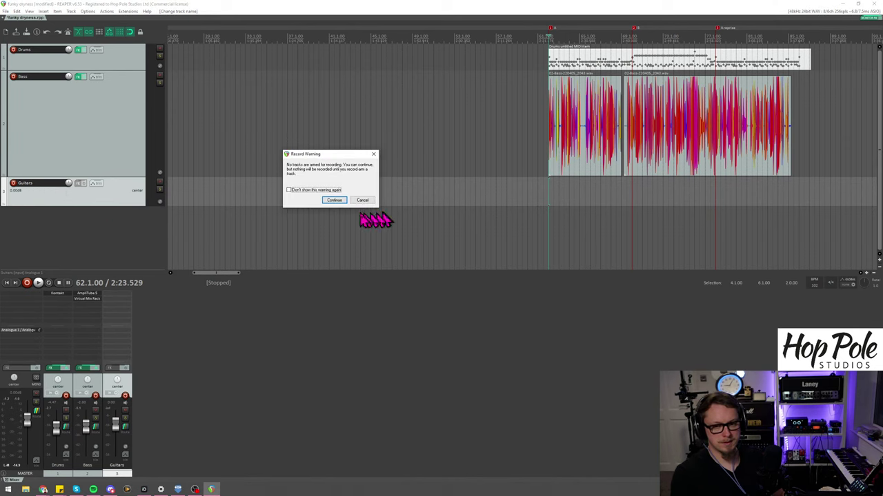
click(363, 199)
double_click(135, 234)
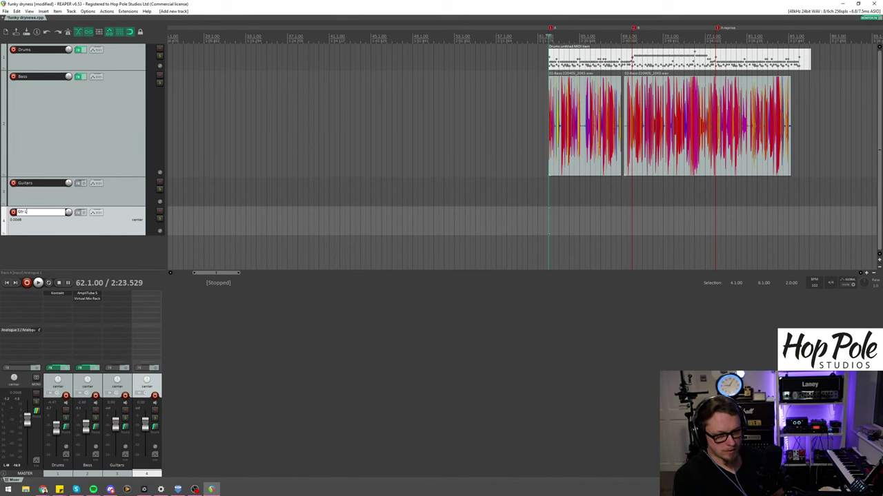
drag(38, 220, 15, 219)
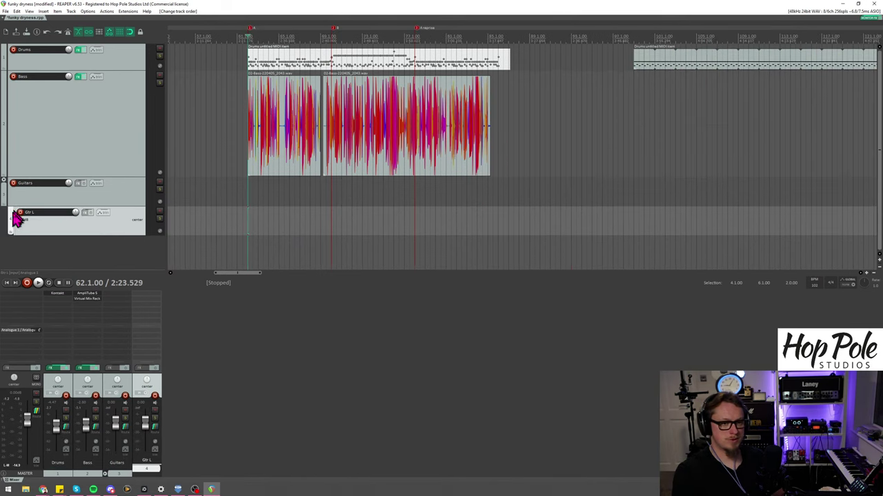
Step: Arm the Gtr L track for recording, add the ReaTune plug-in to it and enlarge the tuner window
click(20, 213)
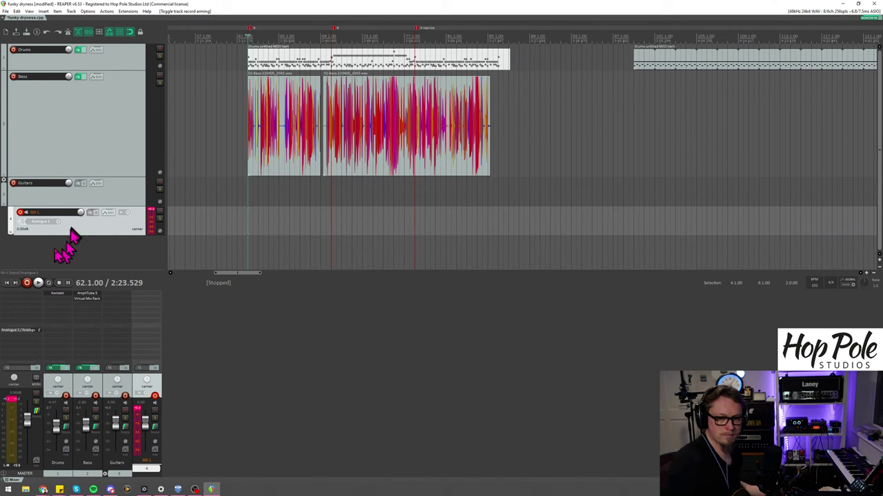
double_click(152, 296)
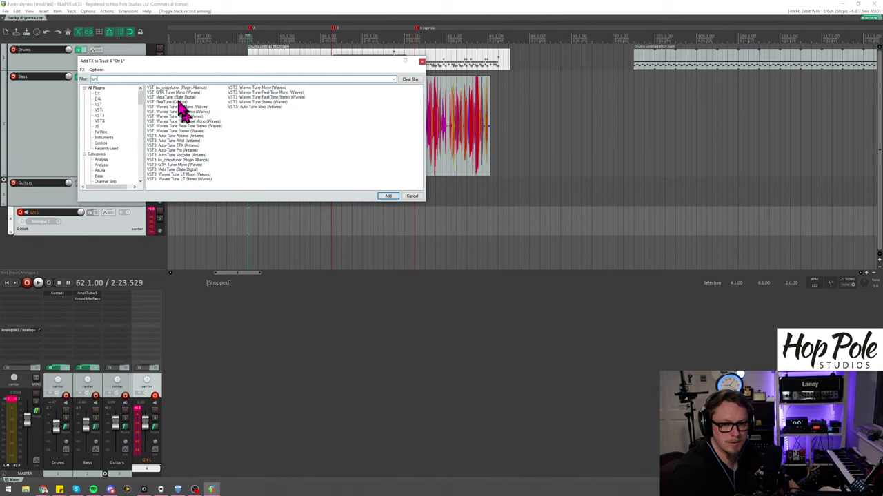
click(177, 102)
double_click(178, 103)
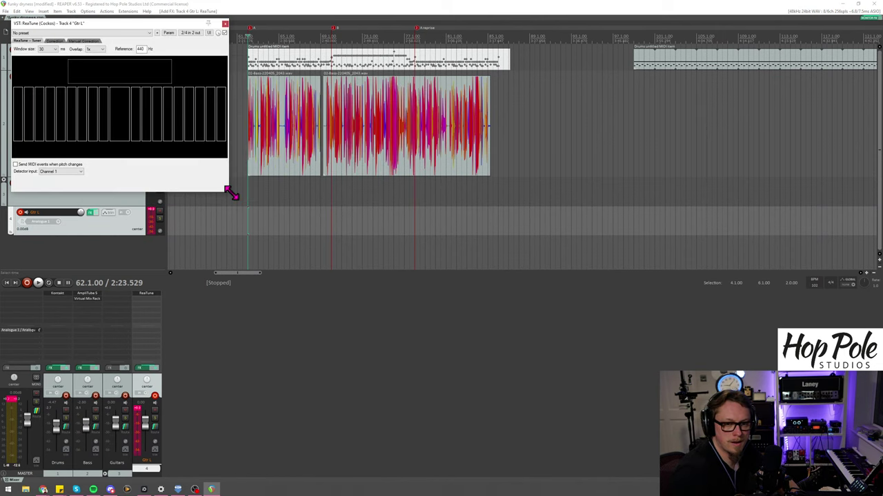
drag(230, 193, 344, 266)
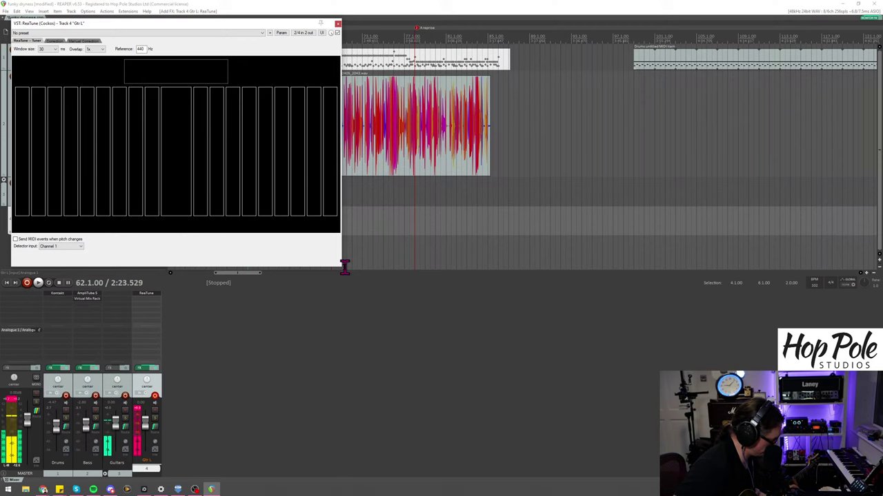
Step: Add the Arturia Pre 1973 preamp to Gtr L after ReaTune
double_click(136, 309)
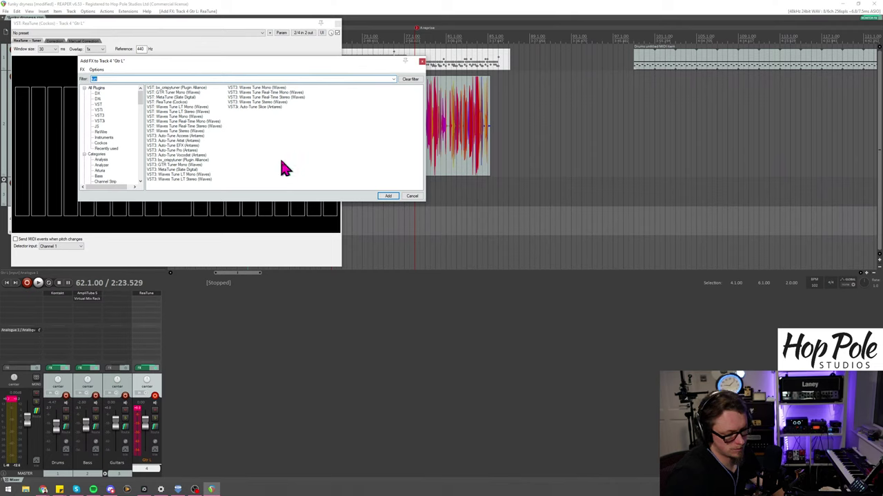
text(73)
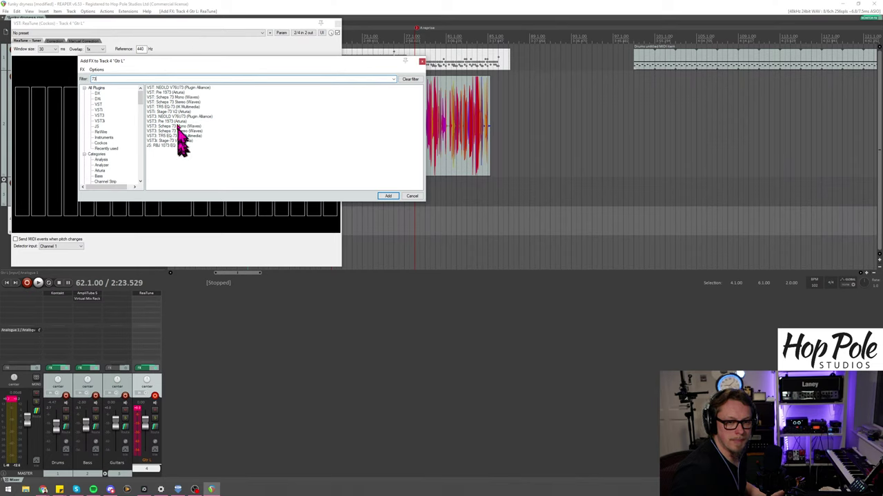
click(173, 92)
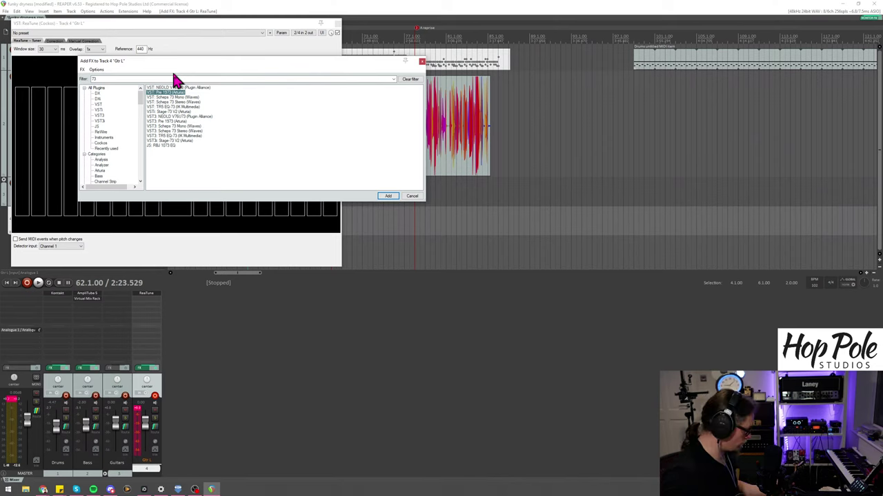
key(Return)
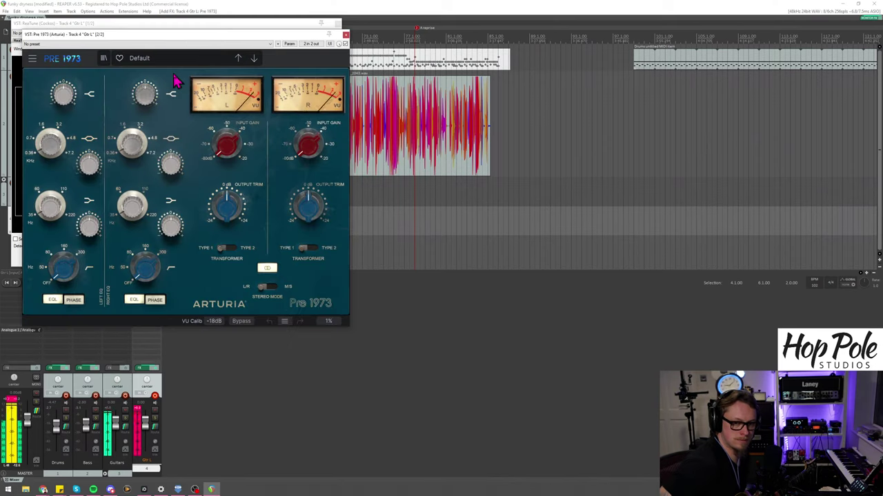
Step: Set the Pre 1973 input gain to about -43.5 dB, the linked high-pass filters to 160 Hz and the transformers to Type 2
mouse_move(231, 146)
mouse_down()
mouse_move(231, 160)
mouse_move(231, 143)
mouse_up()
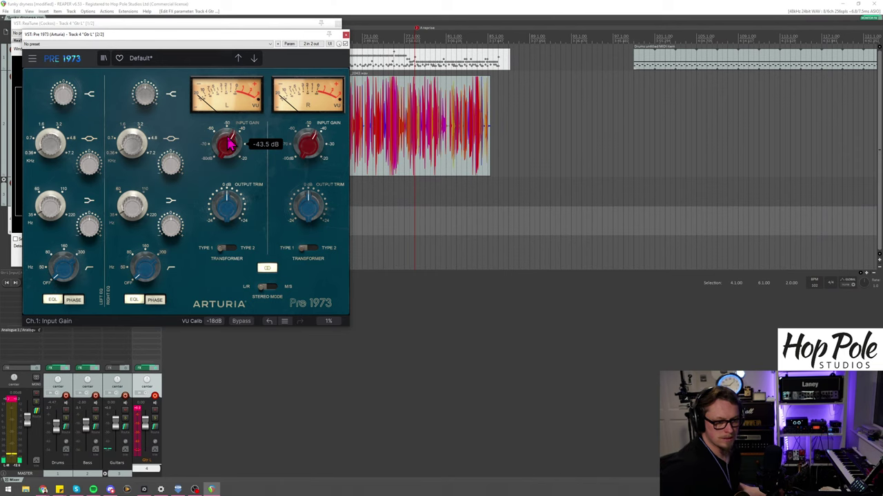
scroll(497, 104, up, 3)
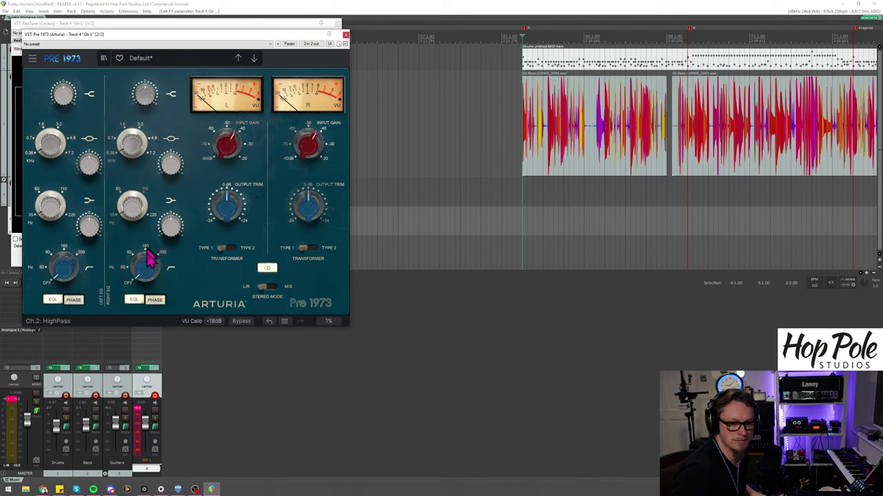
drag(146, 256, 146, 246)
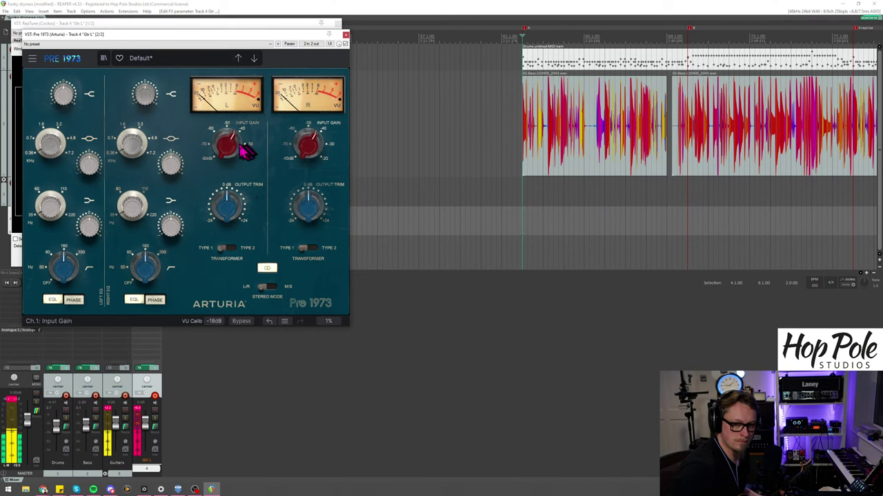
click(227, 248)
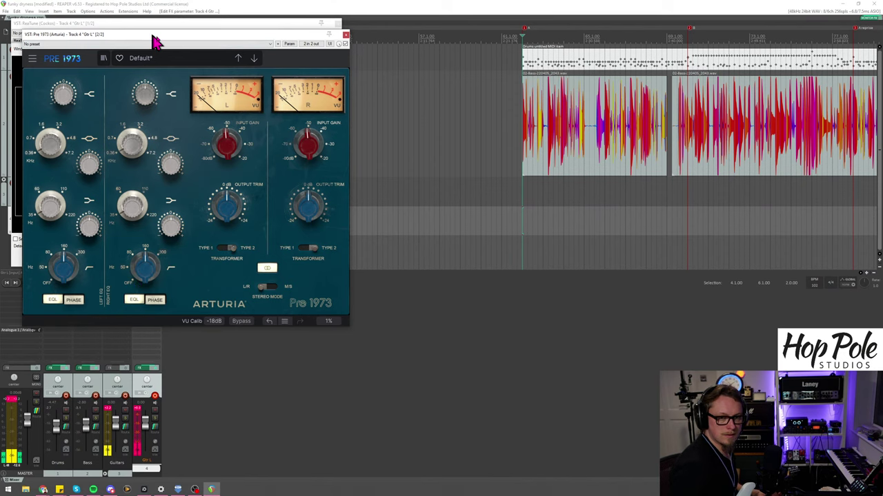
Step: Move the Pre 1973 window clear of the tuner, raise its output trim and set the high-pass filters to 80 Hz
drag(150, 35, 416, 128)
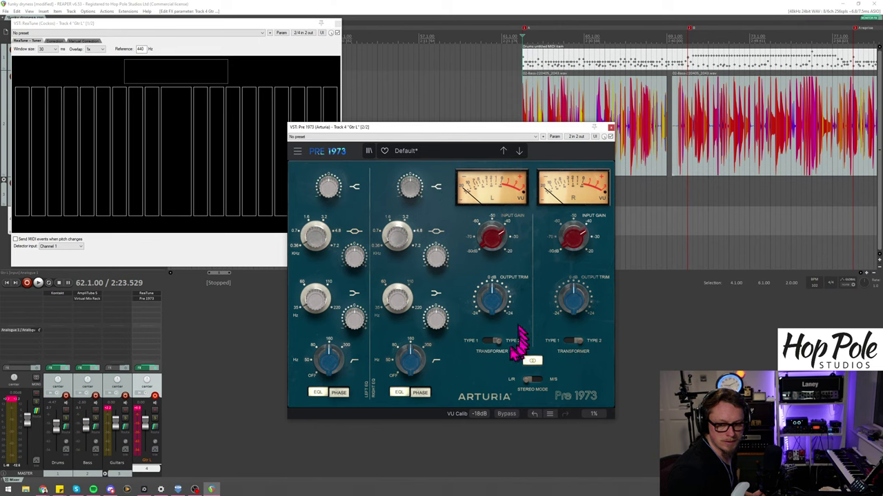
mouse_move(494, 298)
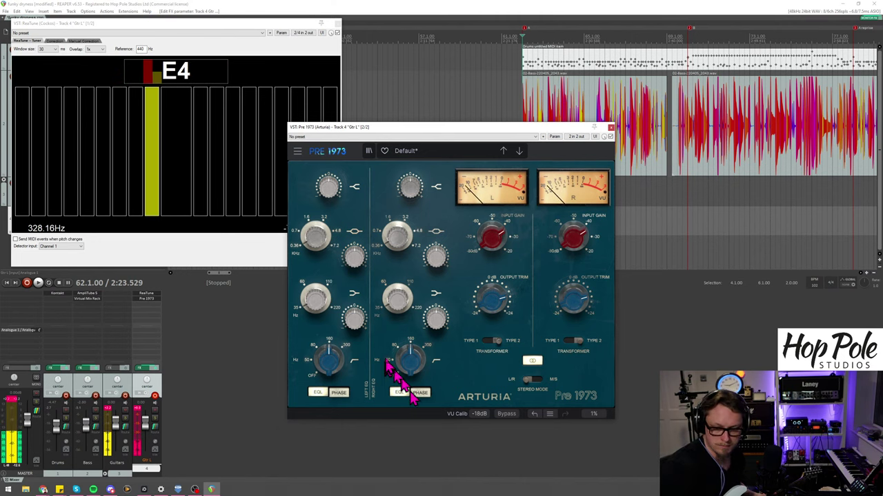
mouse_move(411, 359)
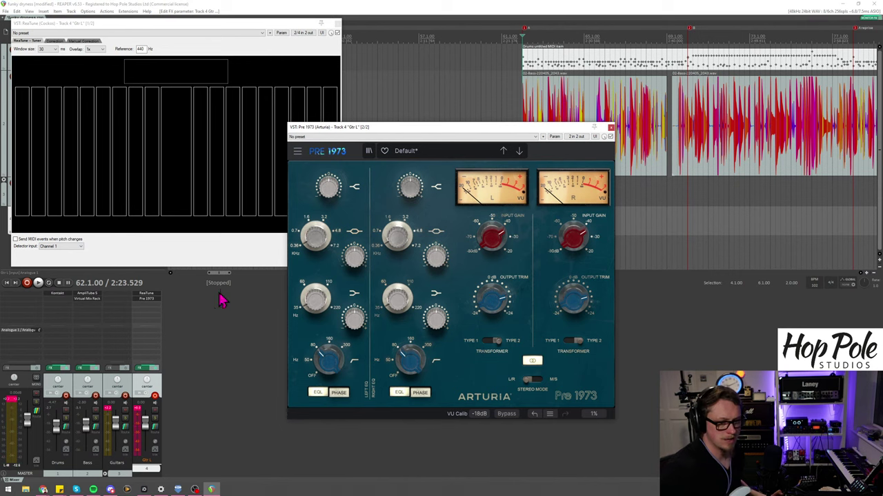
Step: Record a trial guitar take on Gtr L from 59.2.00, closing the ReaTune window meanwhile, and delete the recorded item
click(464, 31)
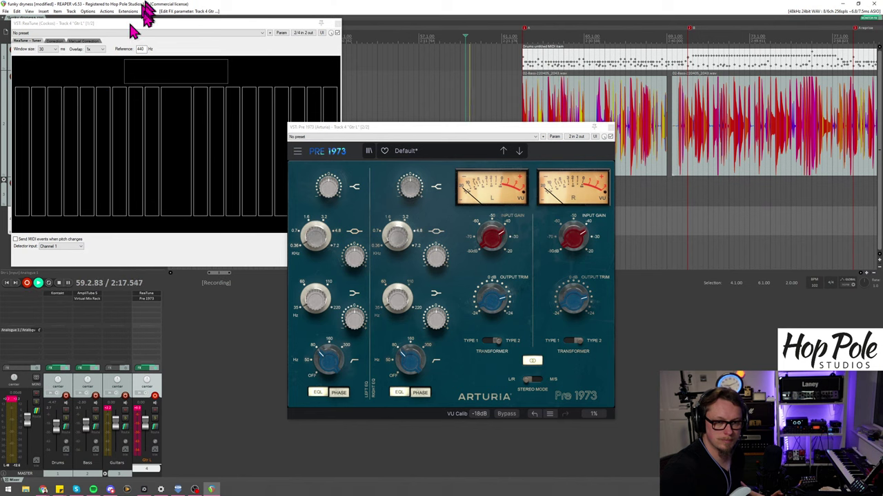
click(337, 23)
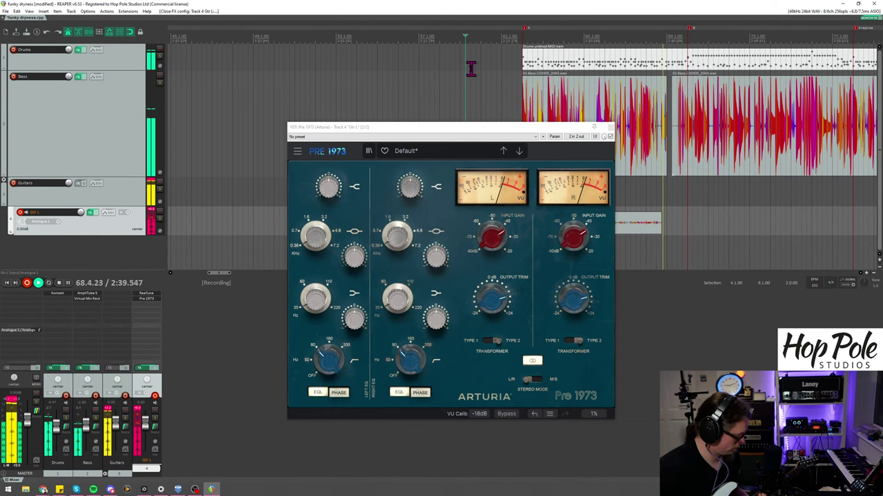
key(space)
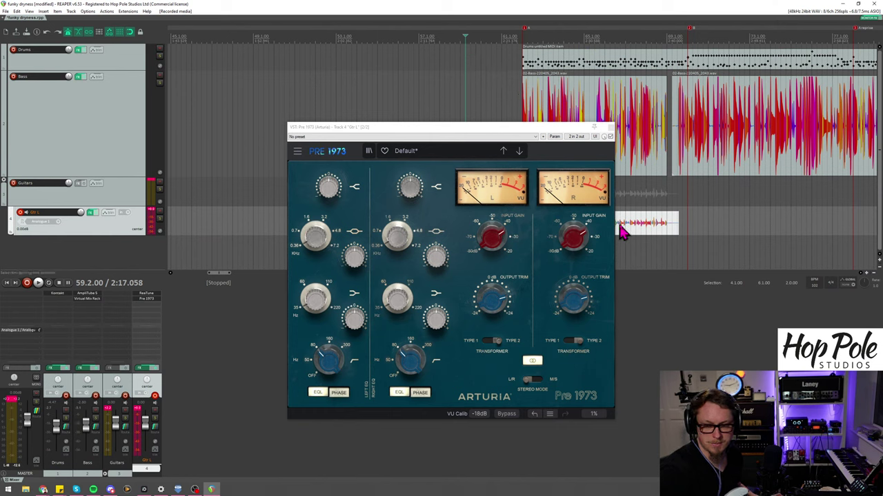
key(Delete)
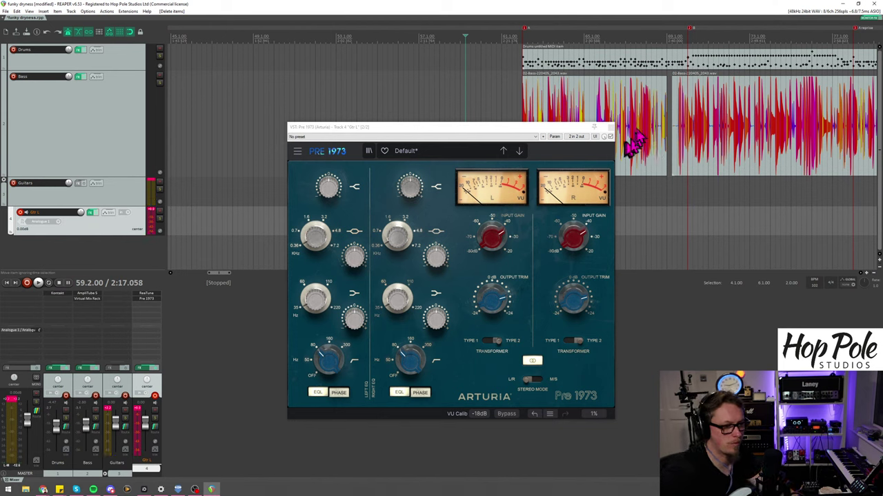
Step: Play the song from marker A at 62.1.00 to rehearse the guitar part, and reopen ReaTune on Gtr L to check the tuning
click(522, 38)
key(space)
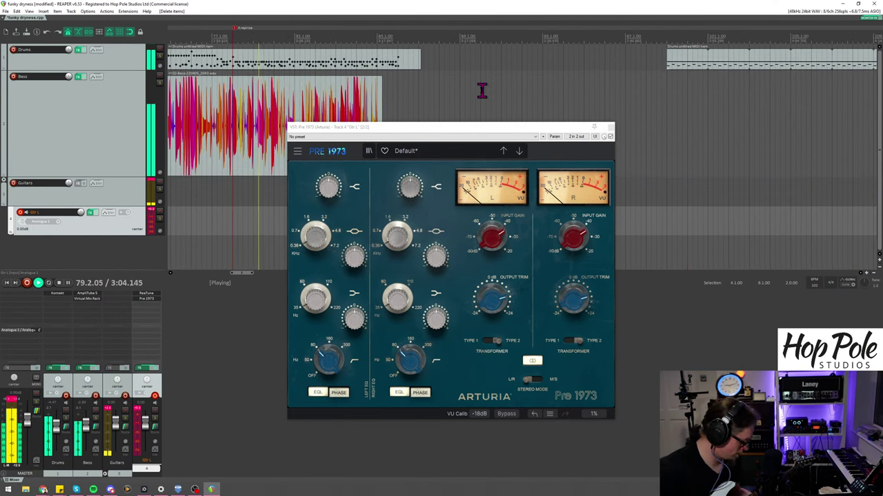
key(space)
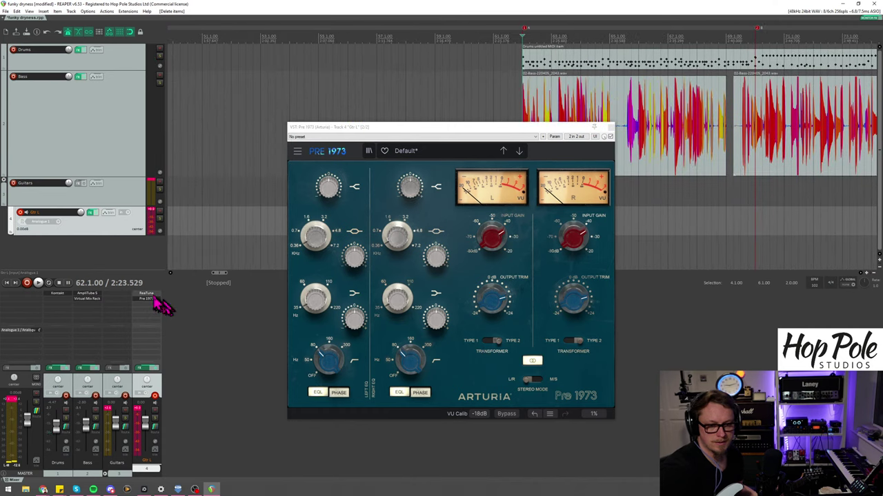
click(148, 294)
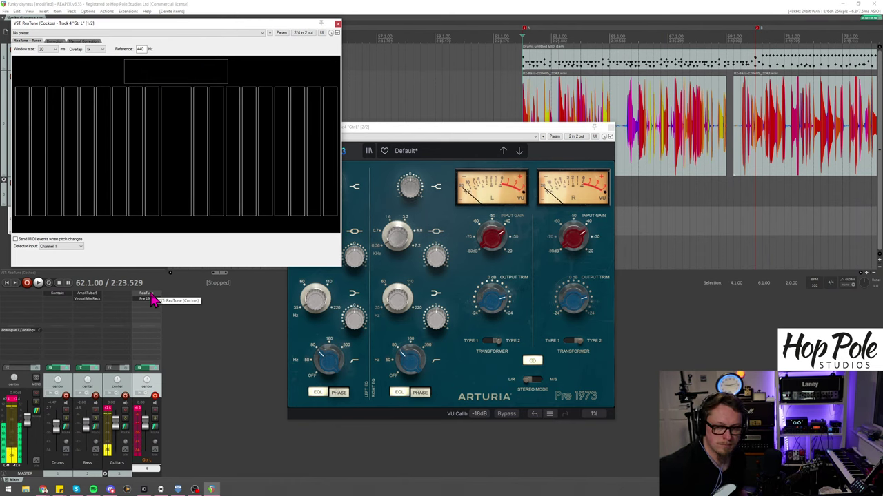
key(space)
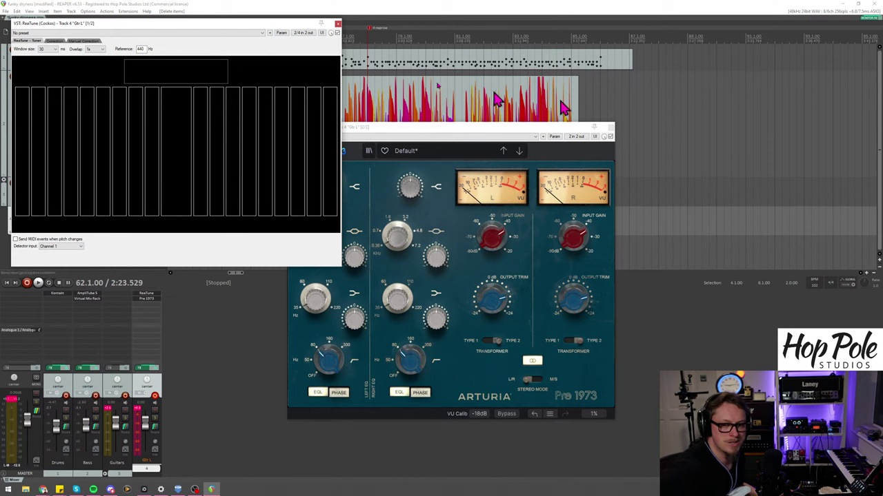
Step: Move the ReaTune and Pre 1973 windows aside to uncover the track controls and the start of section A
drag(272, 28, 784, 217)
drag(499, 134, 690, 152)
scroll(305, 152, left, 5)
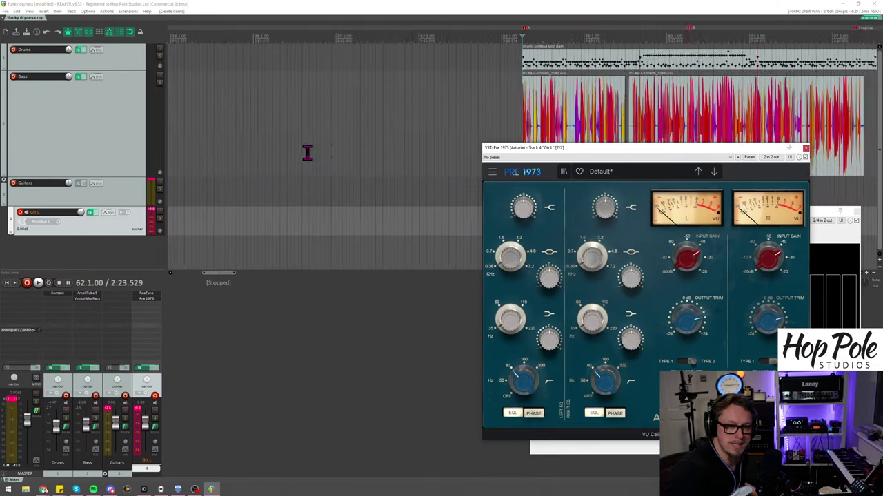
scroll(490, 104, up, 3)
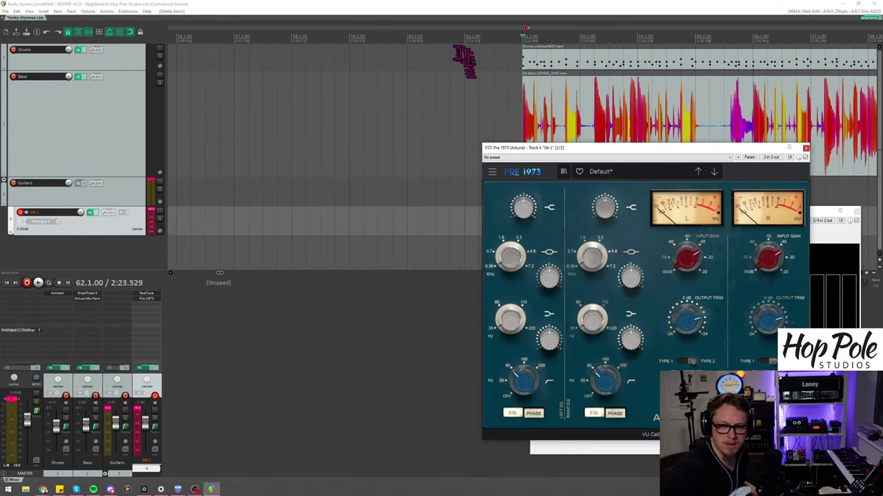
Step: Close the ReaTune window and lower the Pre 1973 window beneath the track lanes
click(141, 299)
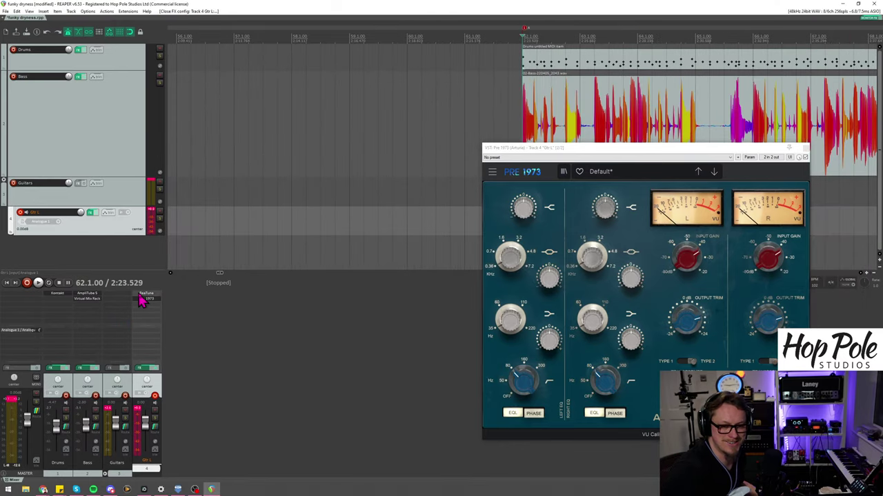
click(141, 299)
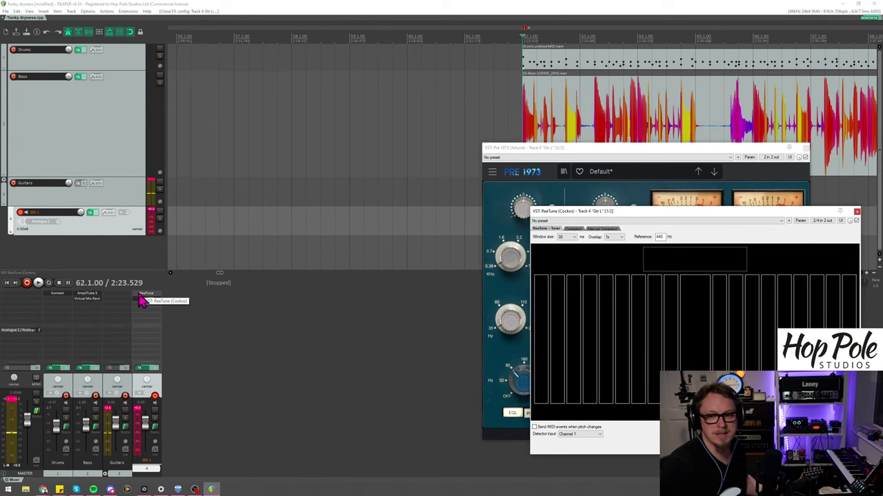
click(857, 211)
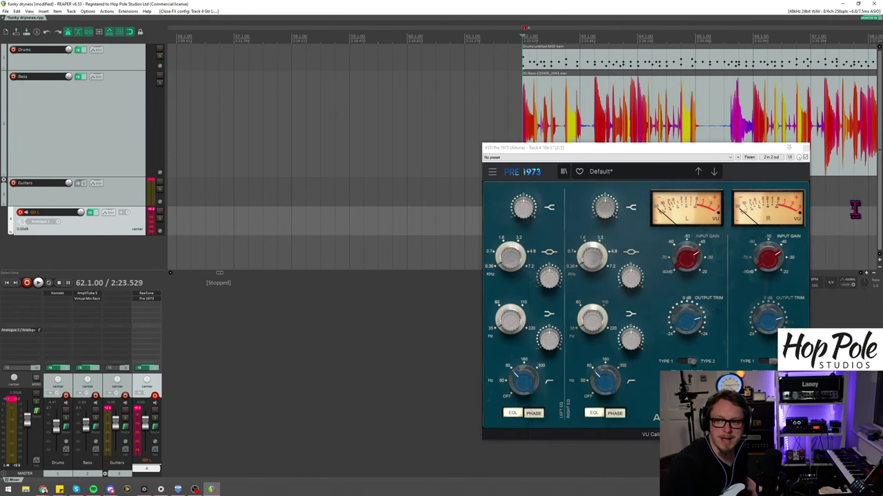
drag(611, 149, 600, 243)
Step: Record a guitar take on Gtr L from 60.1.00 through the A-reprise section, and undo the recording
scroll(551, 184, down, 2)
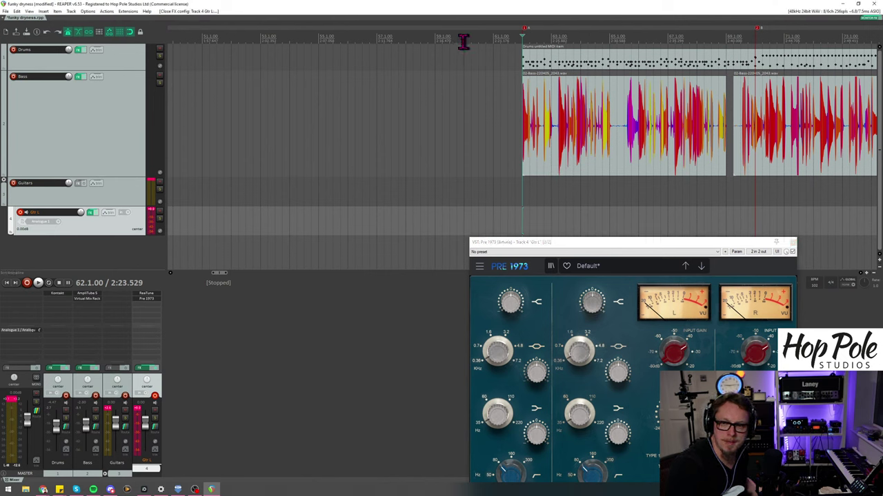
click(462, 40)
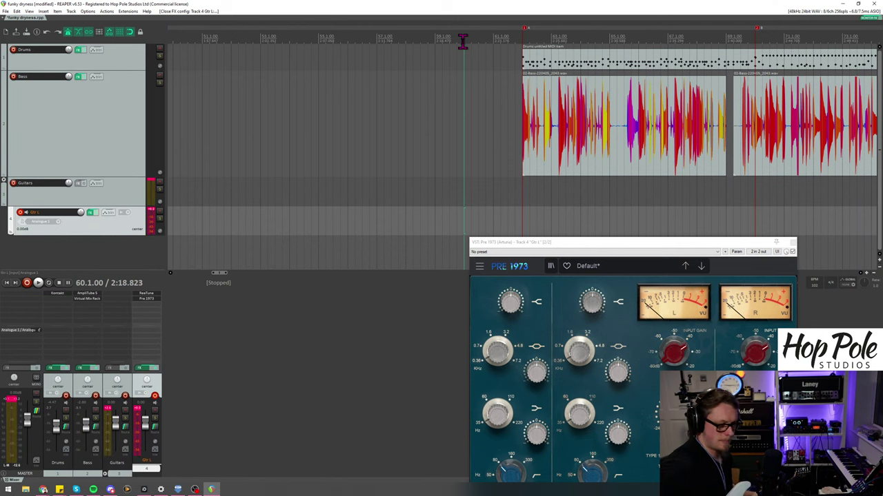
key(ctrl+r)
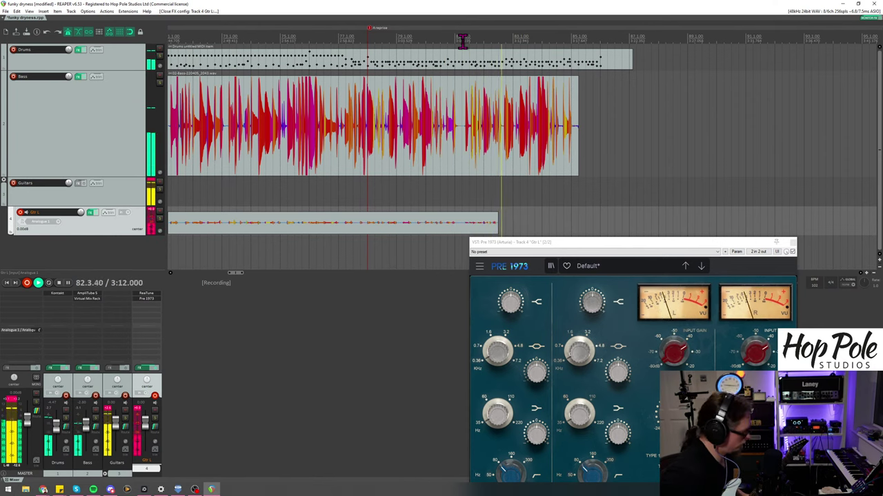
key(space)
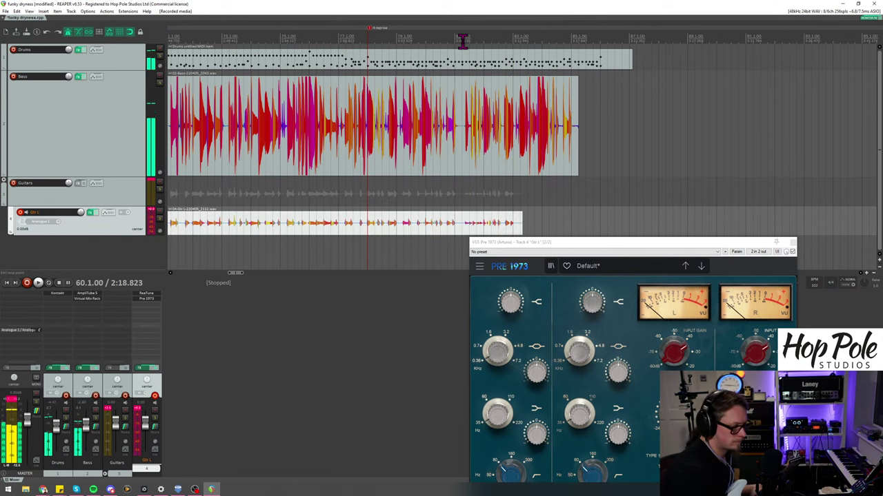
key(ctrl+z)
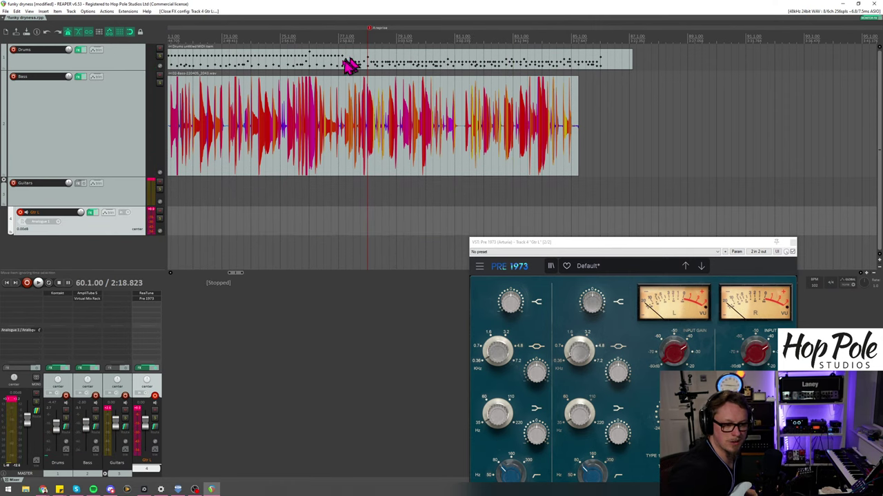
Step: Move the Pre 1973 window further down so it no longer covers the arrangement area
scroll(296, 76, up, 3)
scroll(469, 88, up, 1)
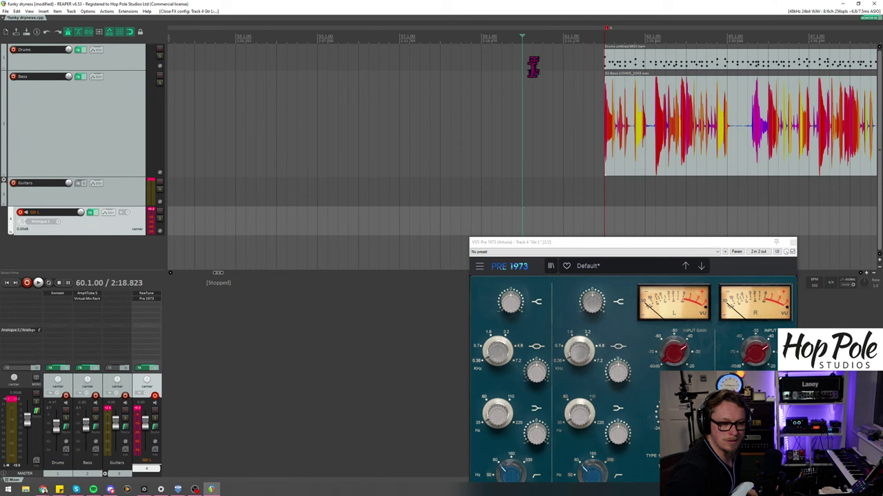
drag(513, 243, 513, 293)
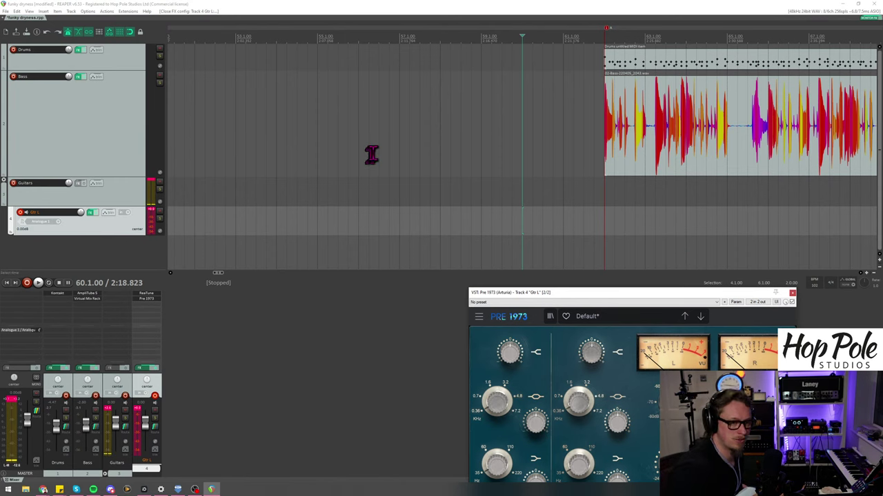
Step: Audition the kick and a rack tom in the Drums track's Kontakt One Kit Wonder kit, and close the Kontakt window
scroll(376, 129, down, 3)
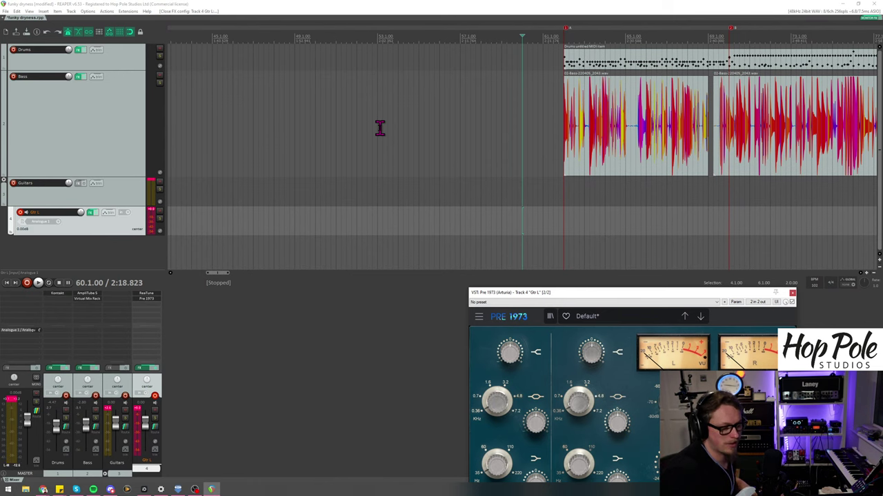
scroll(497, 134, down, 5)
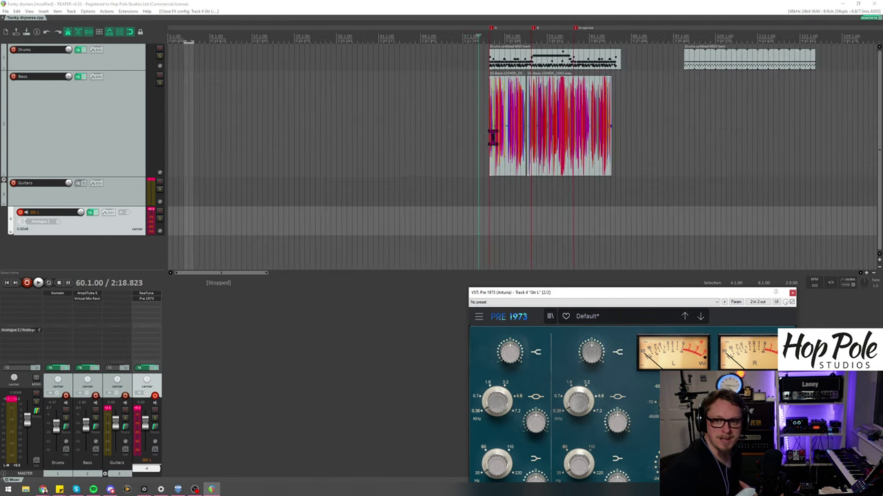
scroll(493, 136, up, 4)
drag(219, 274, 233, 281)
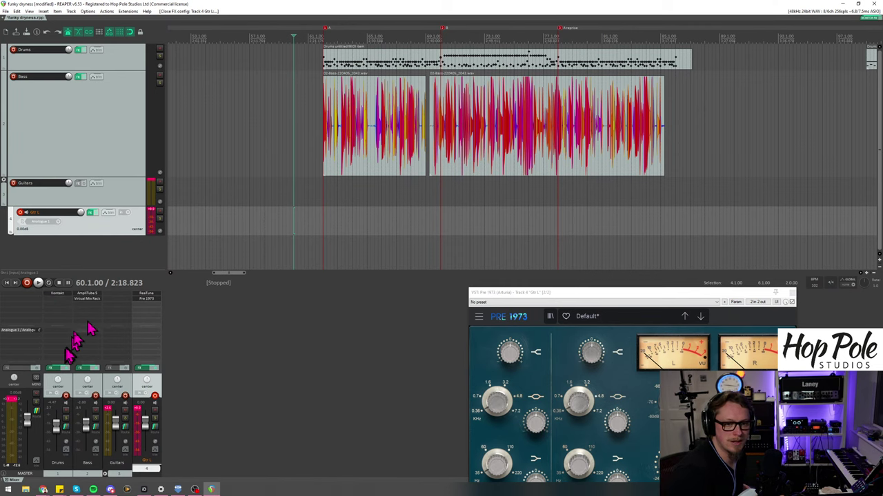
click(59, 294)
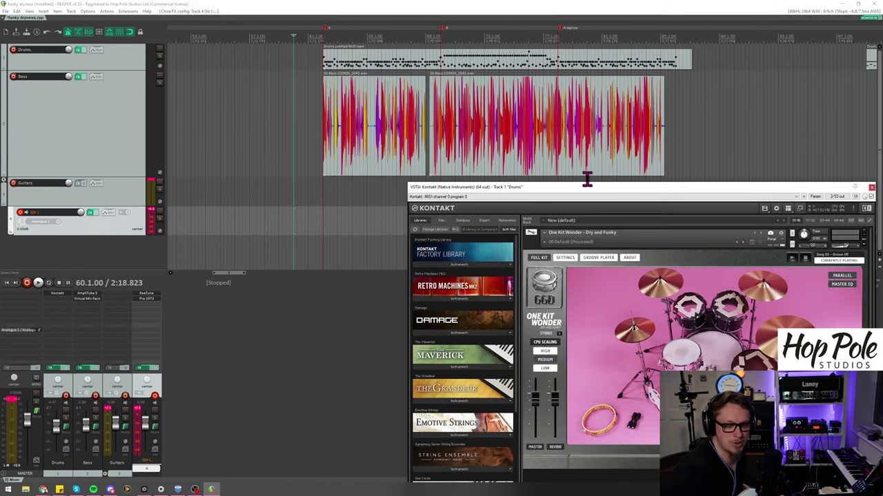
drag(565, 191, 378, 131)
click(525, 283)
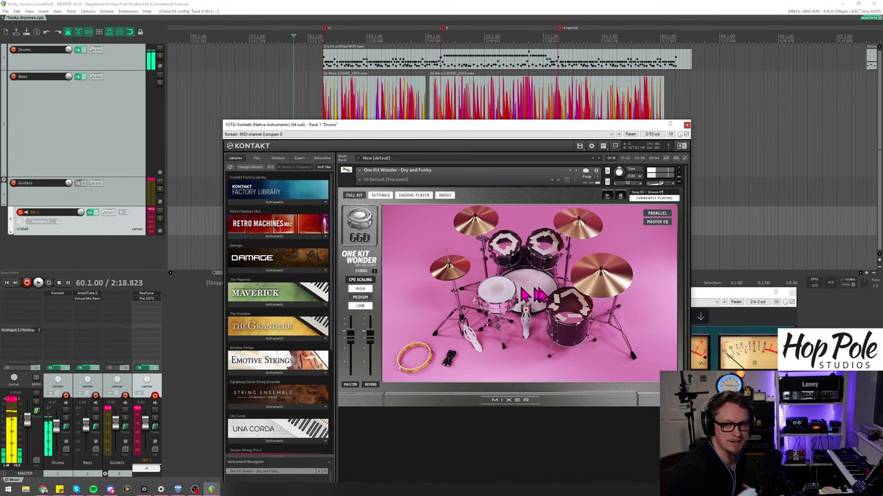
click(507, 247)
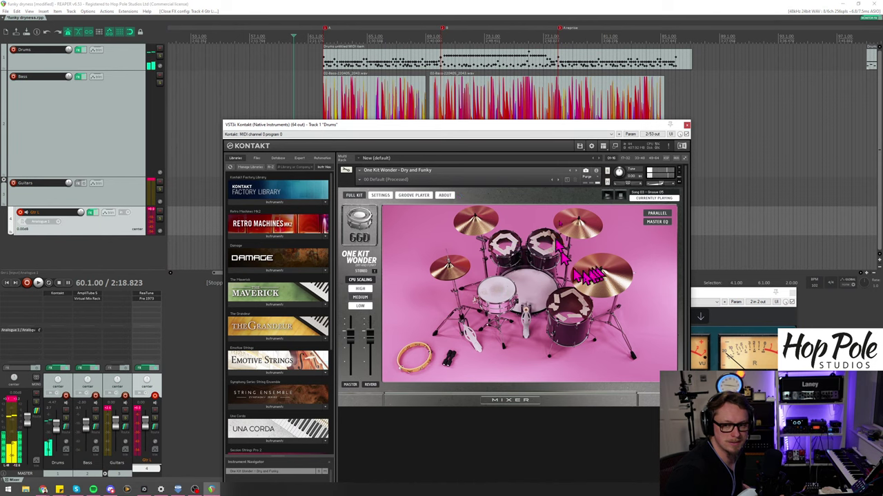
click(687, 125)
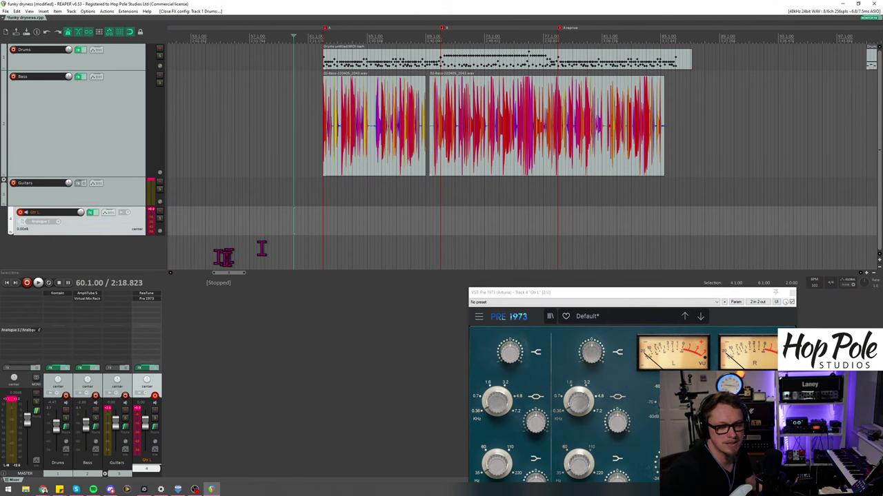
Step: Raise the Pre 1973 window and record two guitar takes on Gtr L from 60.1.00 into the A-reprise section
click(578, 293)
drag(578, 292, 628, 186)
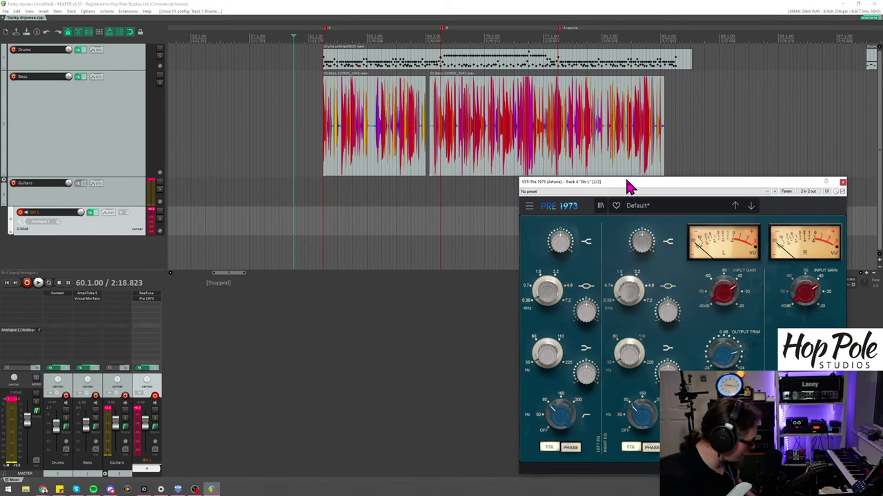
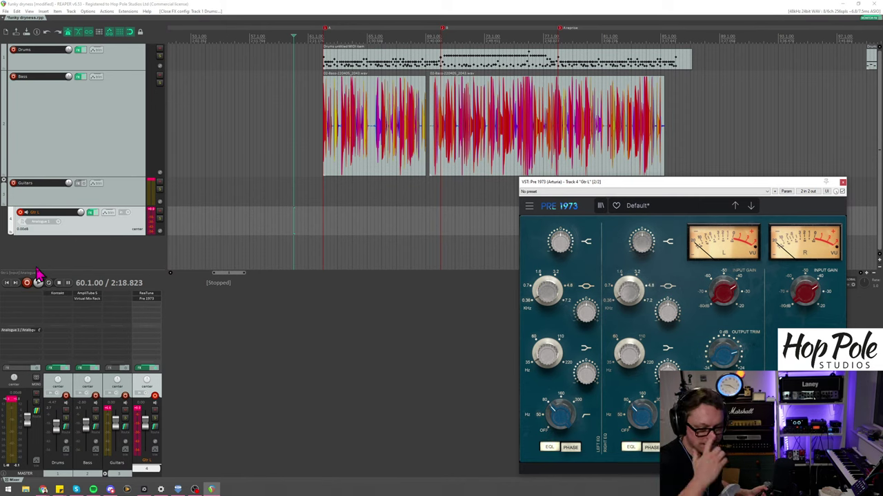
click(27, 283)
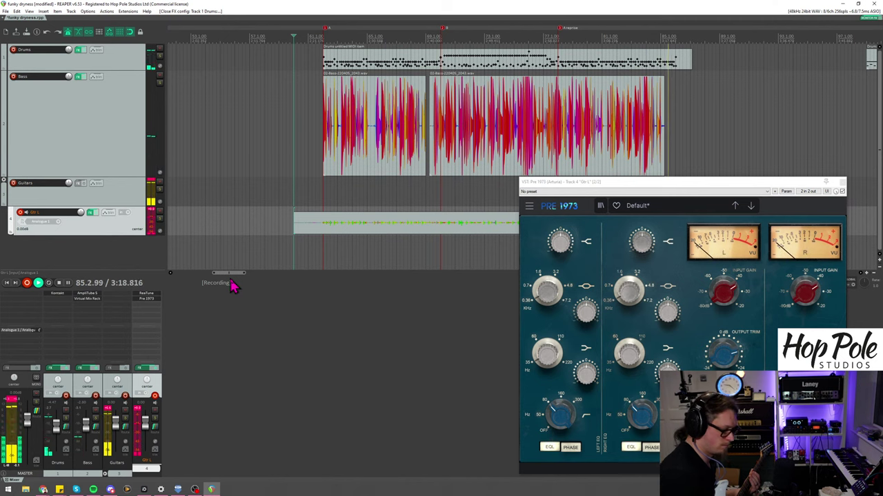
key(space)
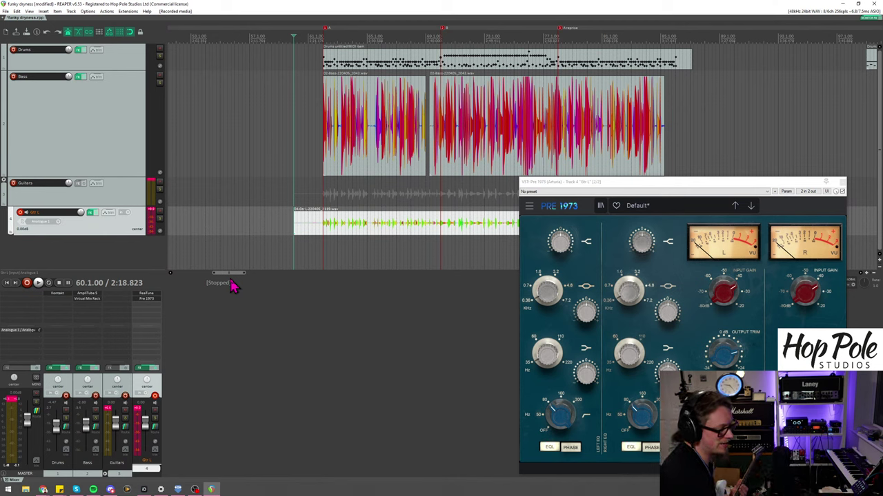
key(ctrl+r)
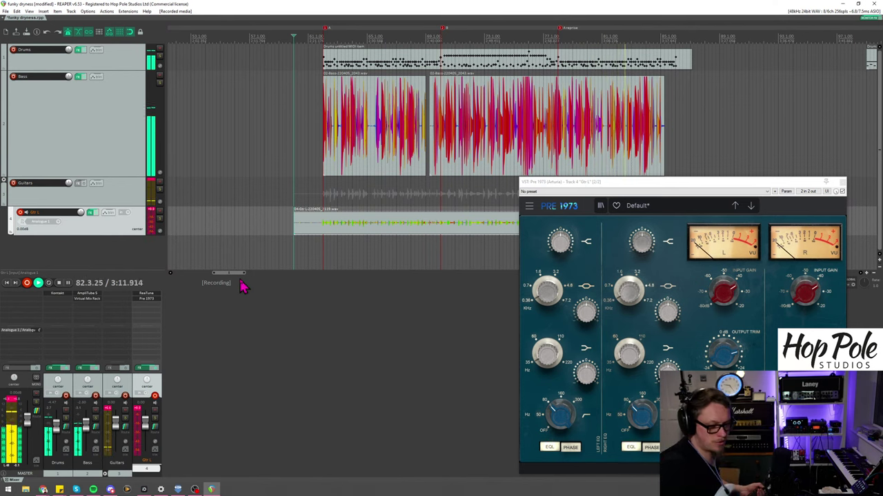
key(space)
Step: Record two punch-in takes on Gtr L from 76.1.00, running the second through the end of the A-reprise section
click(202, 38)
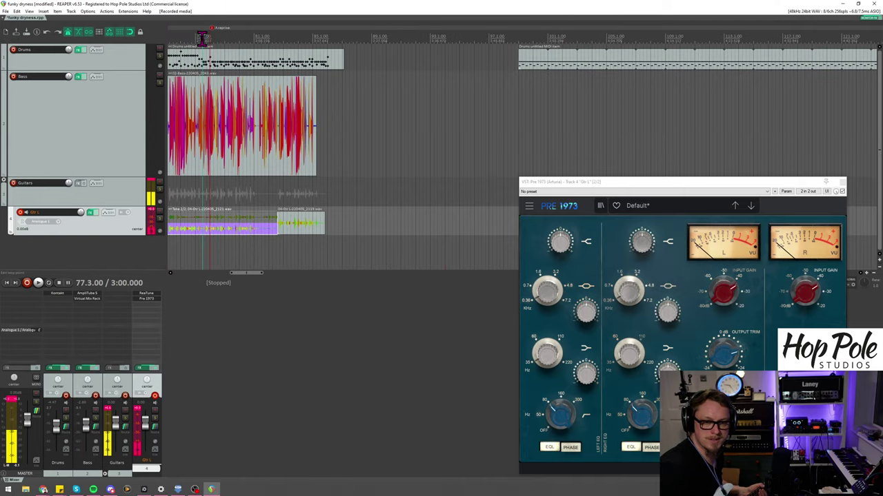
scroll(220, 60, up, 5)
drag(561, 186, 599, 239)
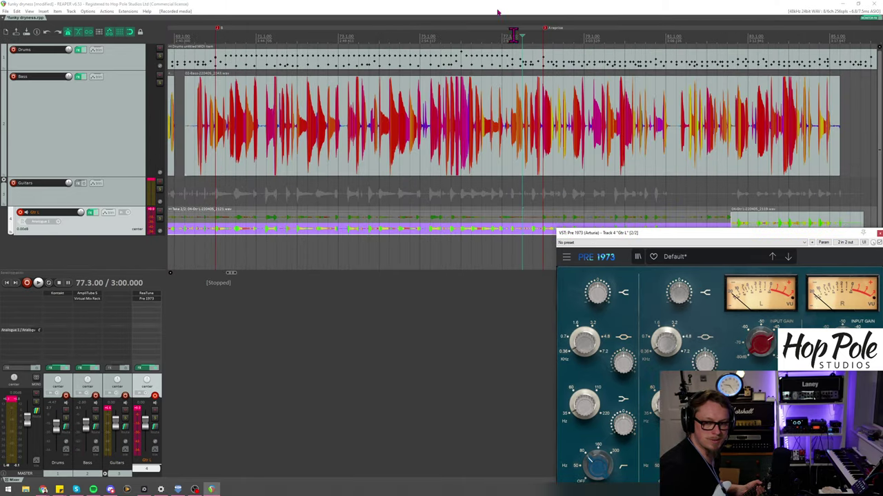
click(460, 46)
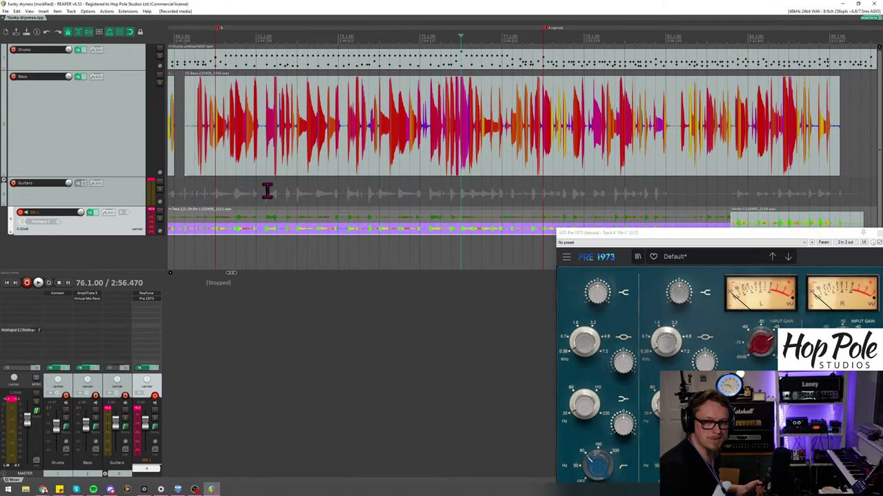
click(27, 283)
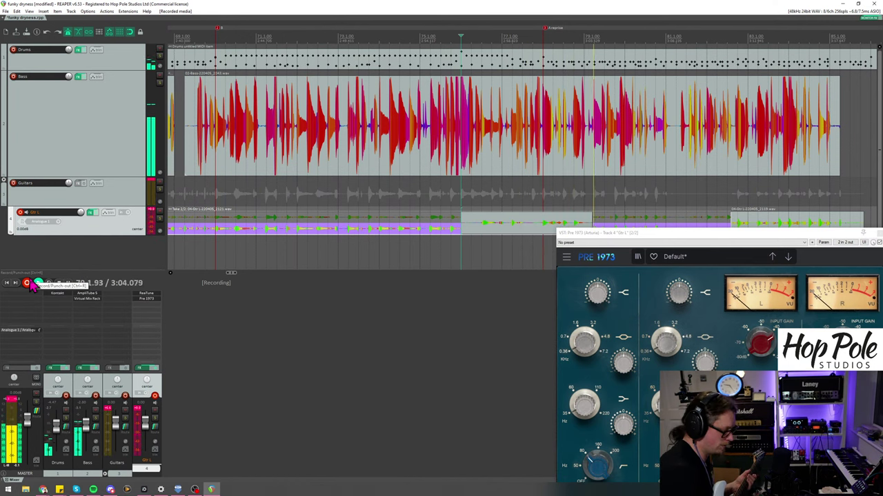
click(30, 284)
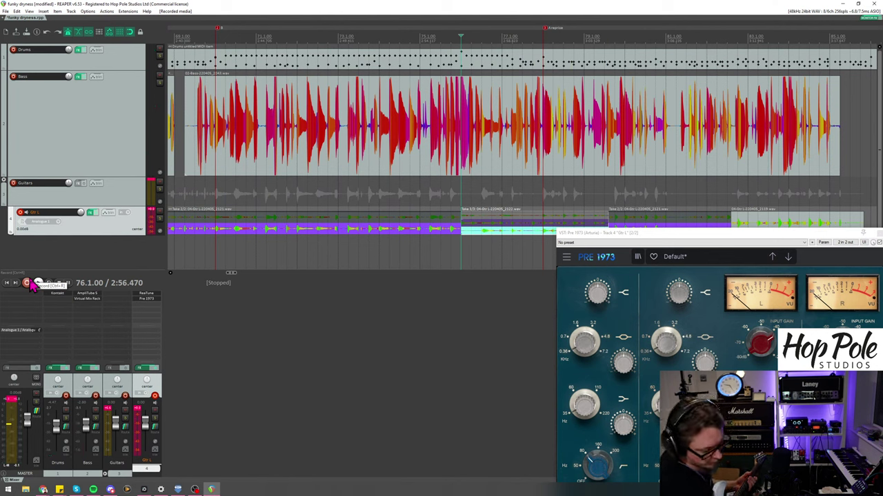
click(29, 284)
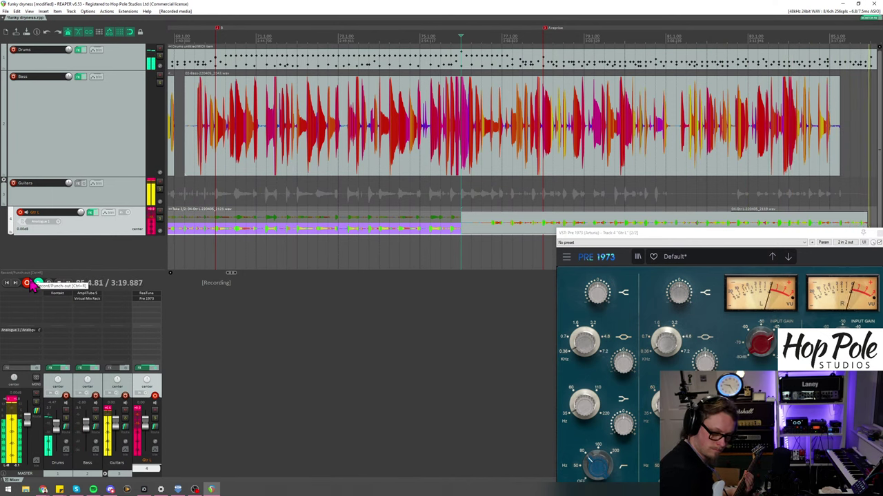
click(28, 283)
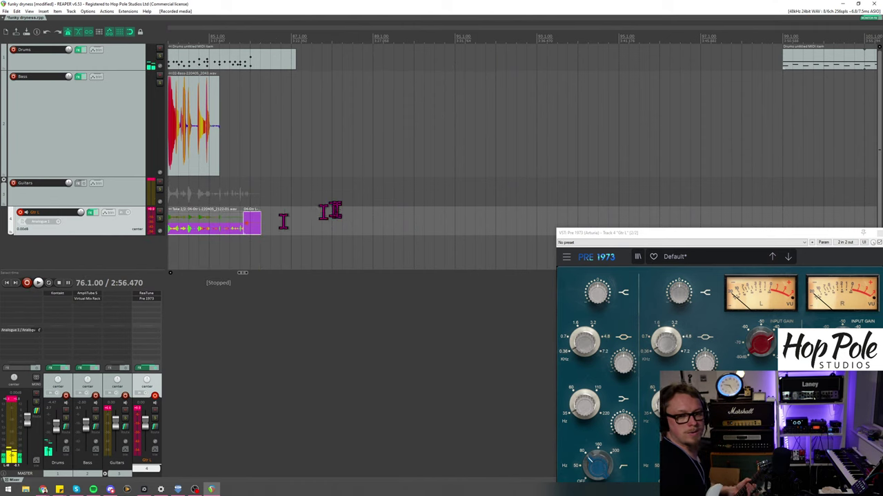
Step: Trim the start of the Gtr L punch-in recording to about 76.4.00
scroll(325, 211, down, 3)
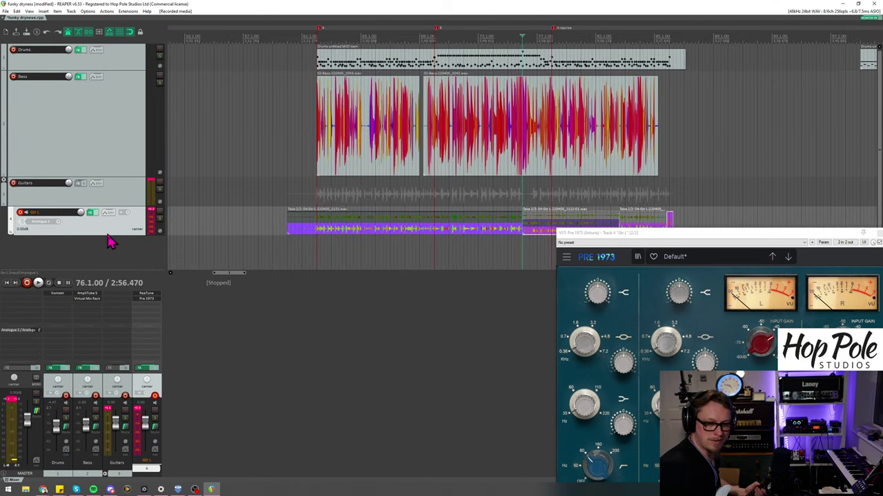
click(531, 236)
scroll(521, 238, up, 4)
drag(494, 231, 536, 235)
Step: Duplicate the Gtr L track, disarm the original, and pan the original 100% left and the copy 100% right
right_click(93, 237)
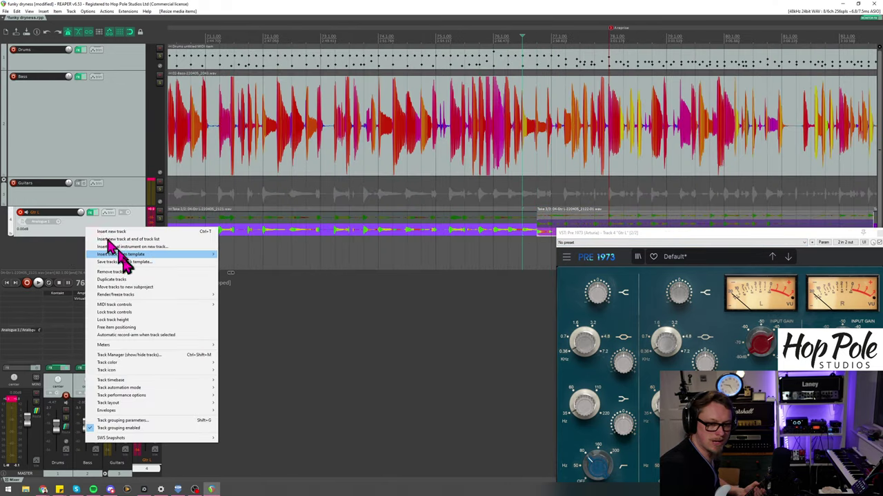
click(122, 282)
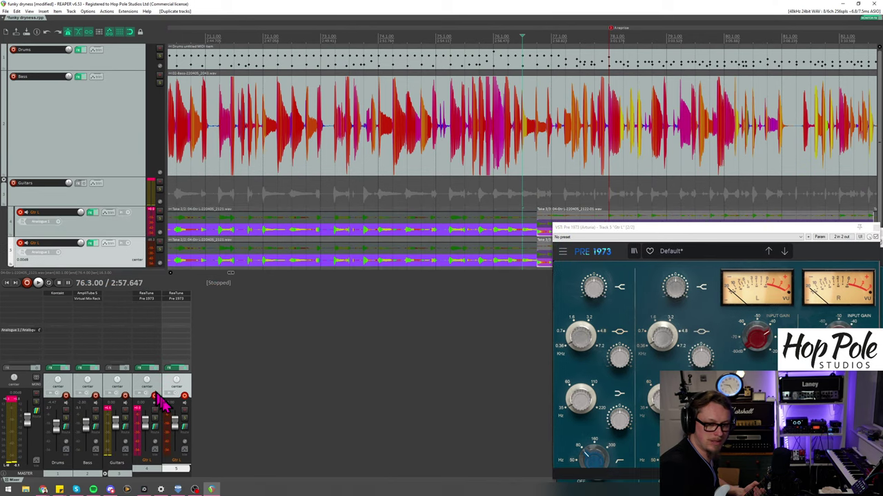
click(156, 397)
drag(148, 380, 180, 376)
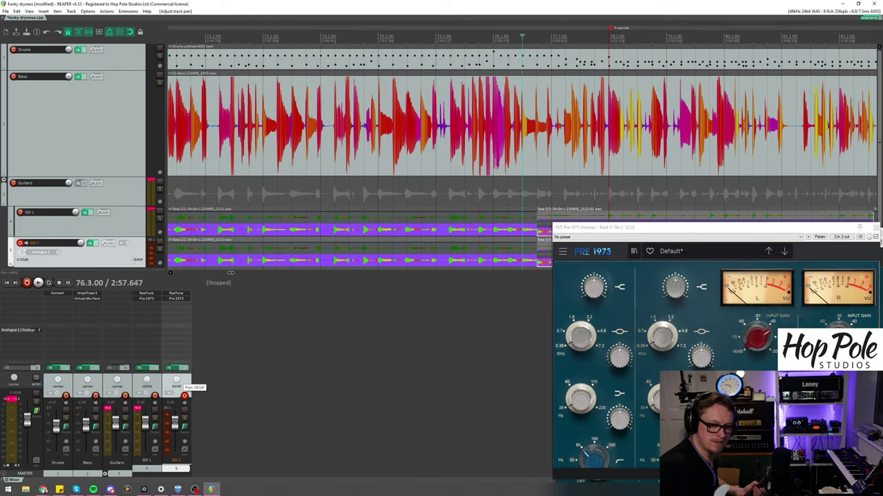
Step: Delete all the copied guitar items from the duplicated track
scroll(264, 239, down, 10)
drag(354, 252, 180, 268)
key(Delete)
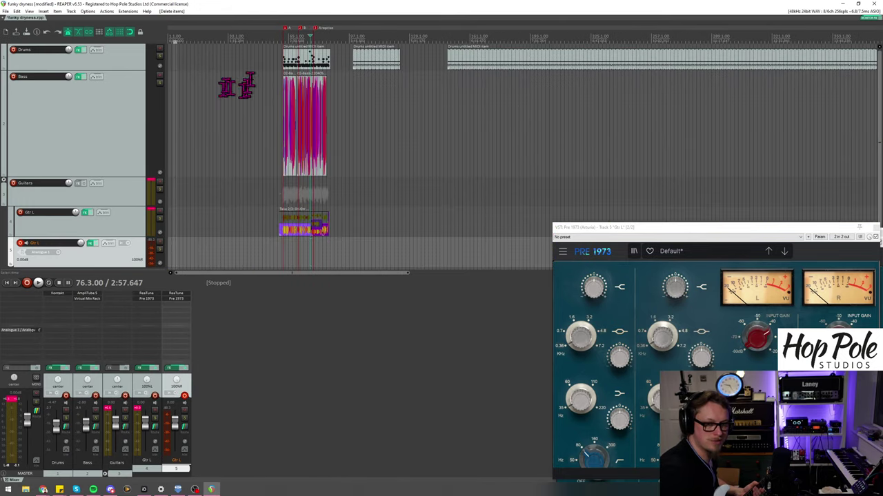
Step: Clear the Pre 1973 windows off the lanes, closing track 4's, and record the duplicated guitar track from 60.1.00 past the A-reprise section
click(284, 29)
scroll(285, 41, up, 6)
scroll(586, 69, up, 3)
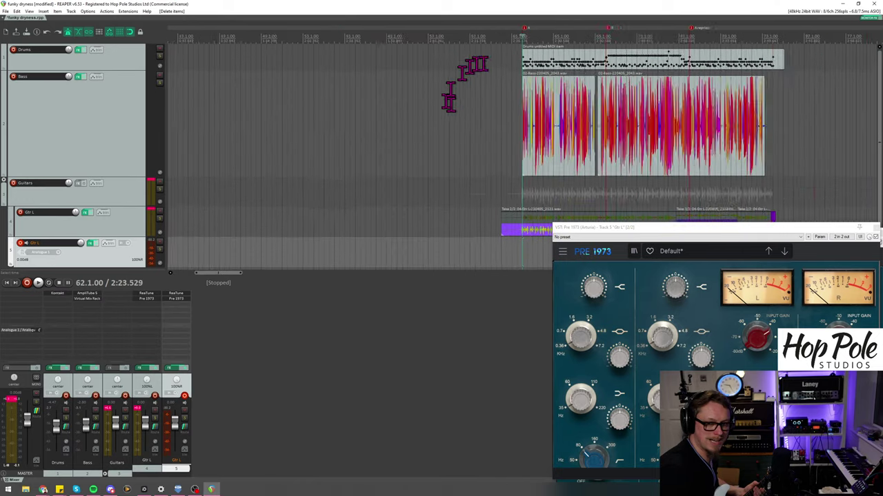
click(475, 33)
scroll(490, 38, up, 3)
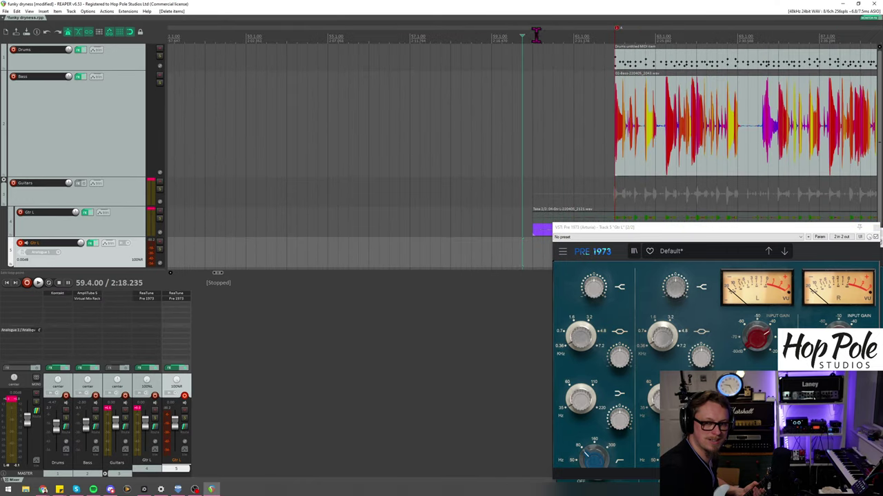
click(531, 33)
drag(627, 232, 565, 267)
click(838, 269)
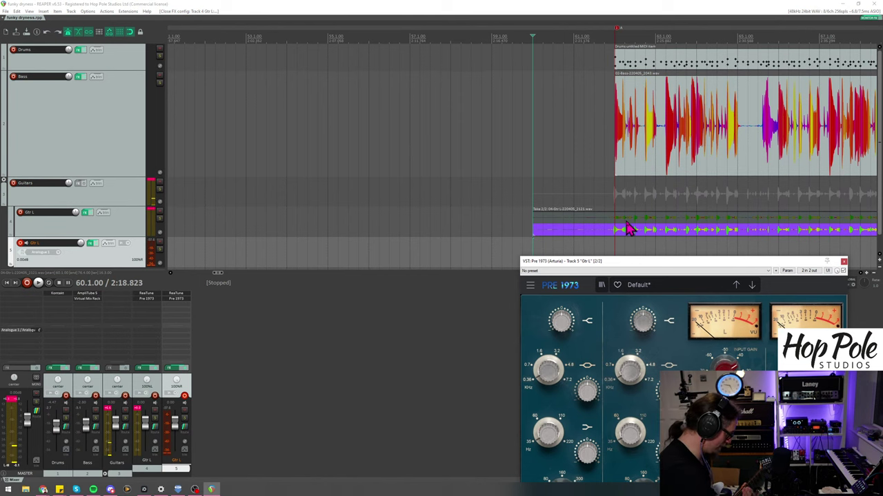
key(ctrl+r)
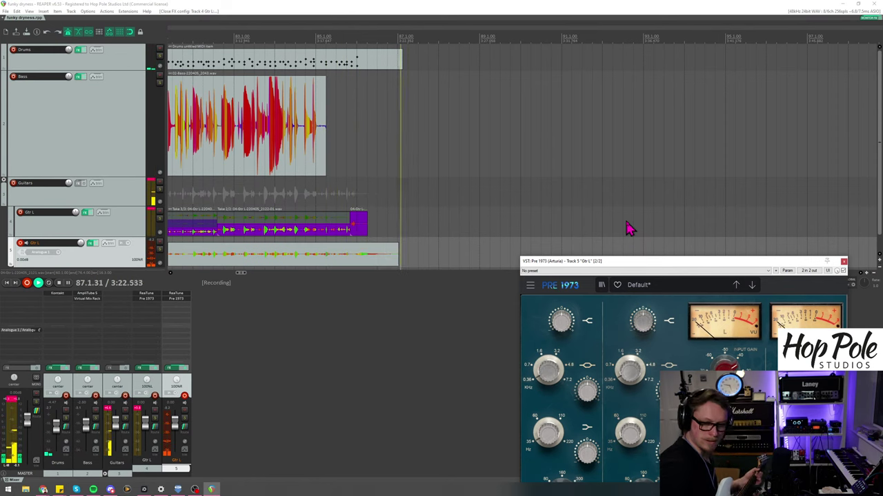
key(space)
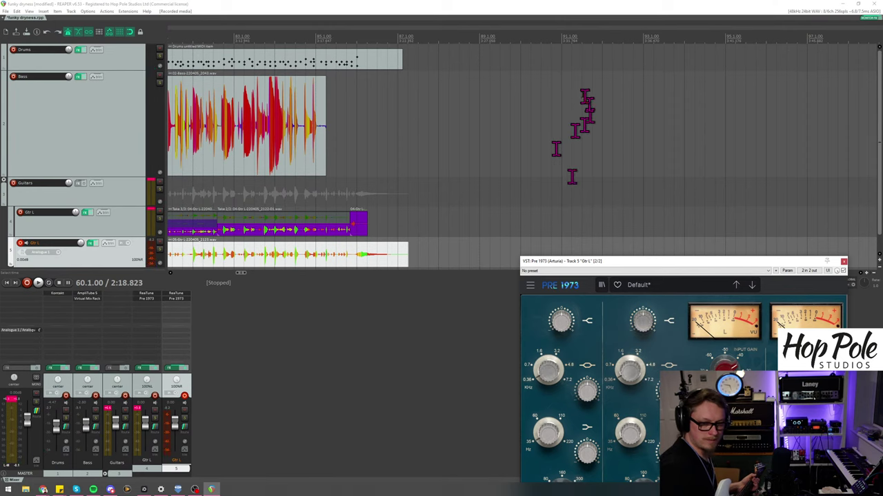
Step: Record a punch-in take on the duplicated guitar track from 76.1.00 past the end of the A-reprise section
scroll(607, 96, down, 5)
scroll(606, 97, down, 3)
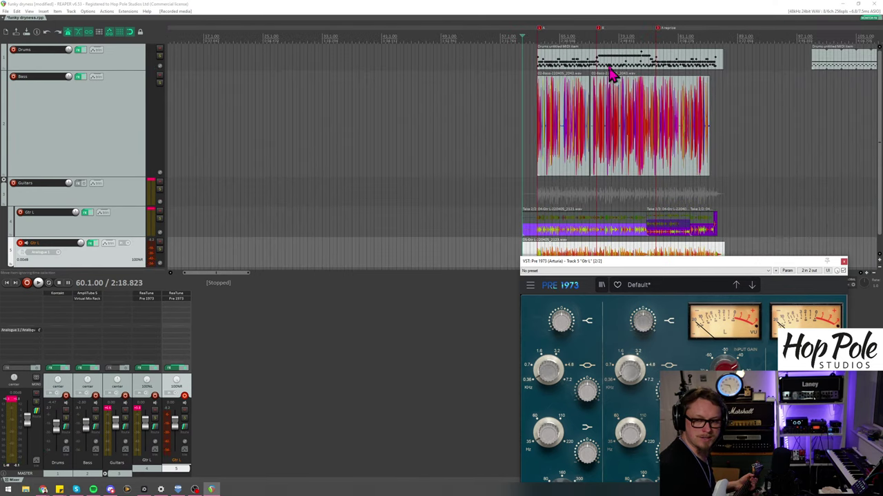
click(635, 42)
scroll(635, 41, up, 4)
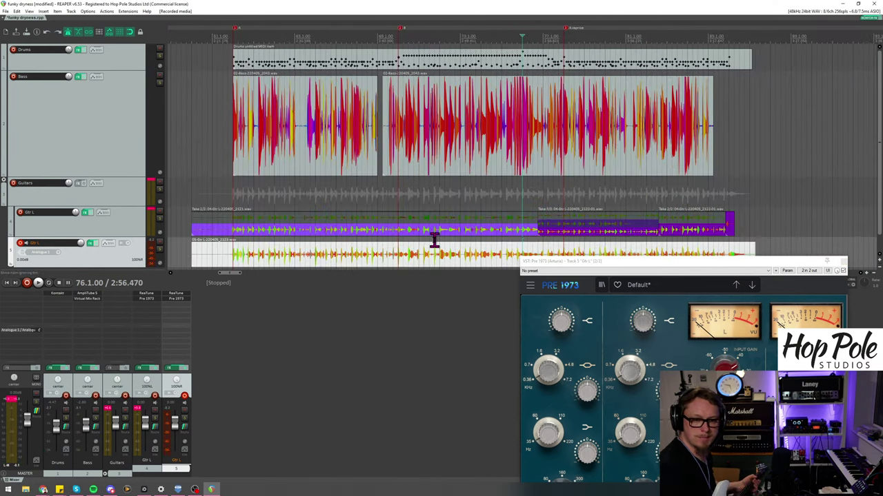
click(29, 285)
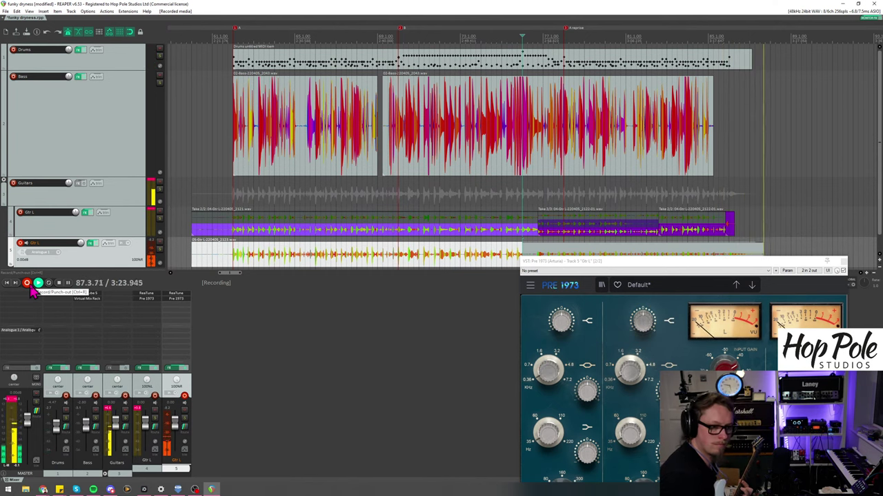
click(28, 283)
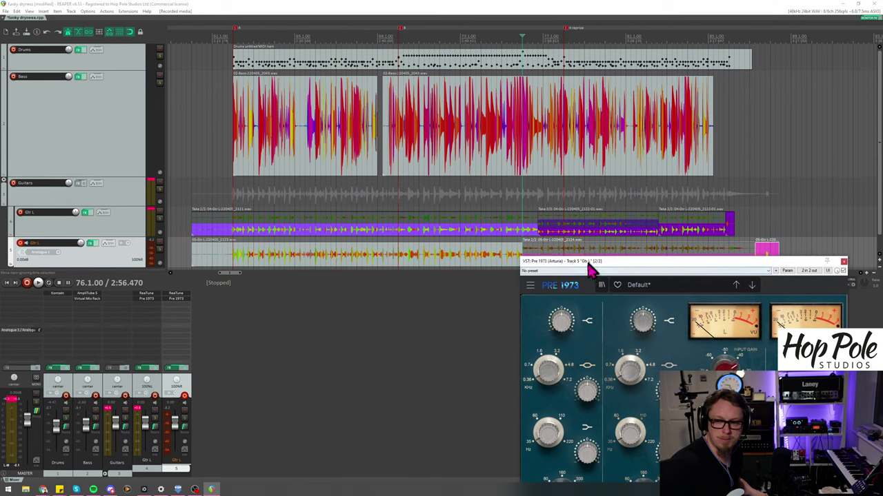
Step: Lower the Pre 1973 window and trim the start of the duplicated track's punch-in recording to 76.4.00
drag(586, 261, 580, 295)
scroll(626, 197, down, 1)
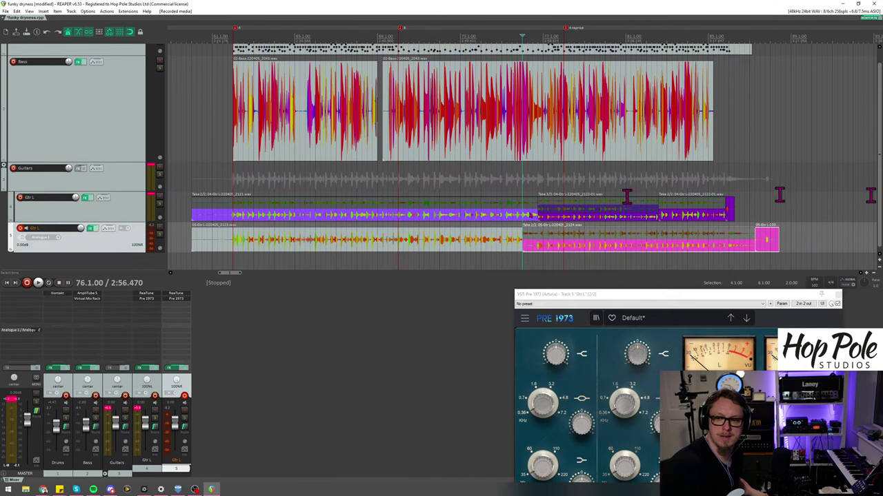
click(542, 252)
scroll(542, 252, up, 3)
drag(462, 245, 522, 248)
scroll(303, 243, down, 3)
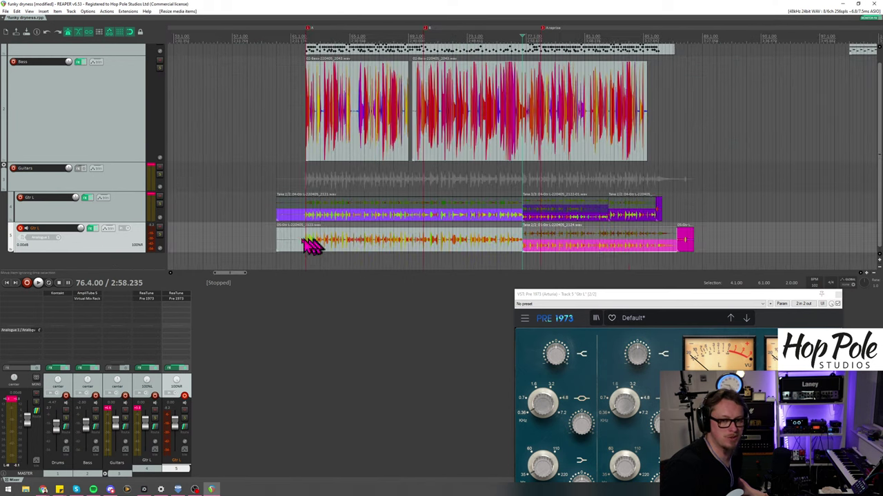
Step: Delete the leftover guitar item after 87.2.04 at the end of the duplicated guitar track
click(291, 240)
scroll(296, 213, up, 3)
drag(491, 200, 572, 237)
scroll(508, 228, down, 4)
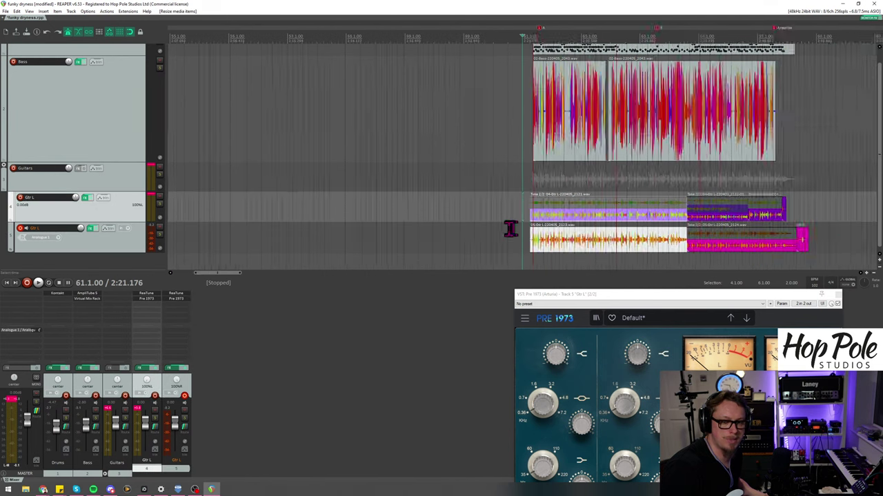
scroll(610, 224, up, 2)
scroll(713, 248, up, 3)
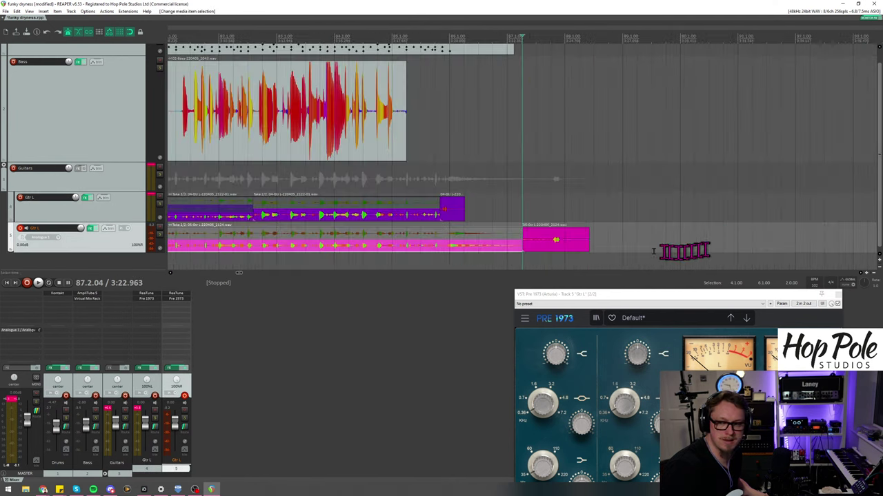
click(533, 255)
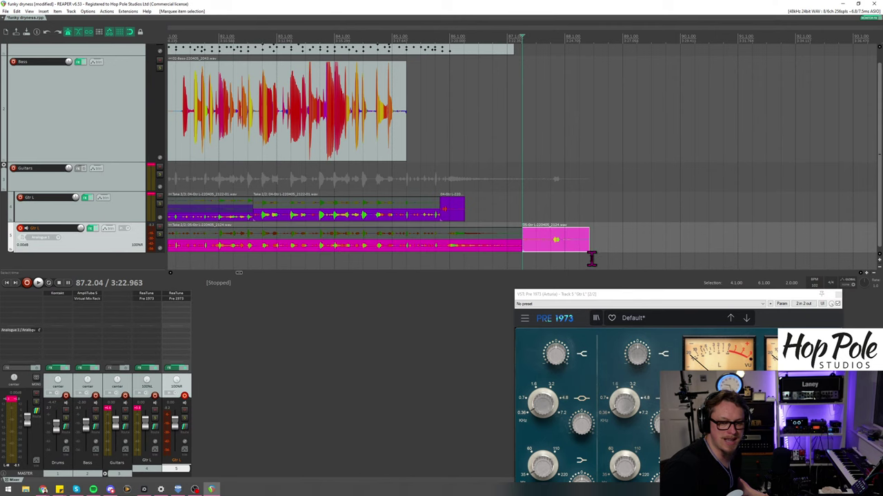
key(Delete)
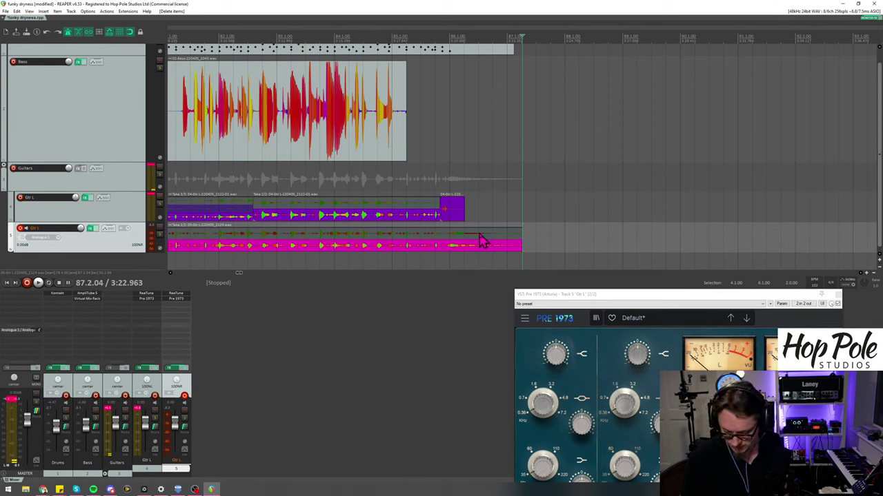
Step: Rename the duplicated guitar track as Gtr R and place the edit cursor at 61.3.00, just before the A section
scroll(365, 59, down, 6)
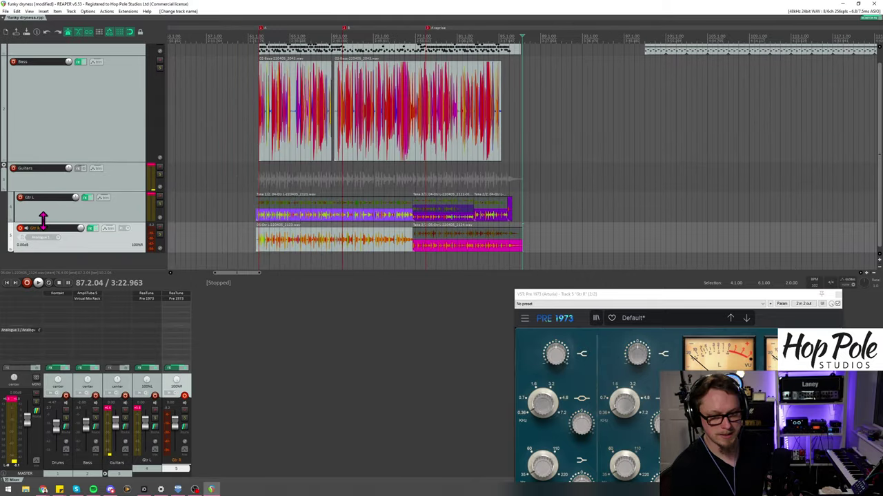
drag(253, 36, 540, 205)
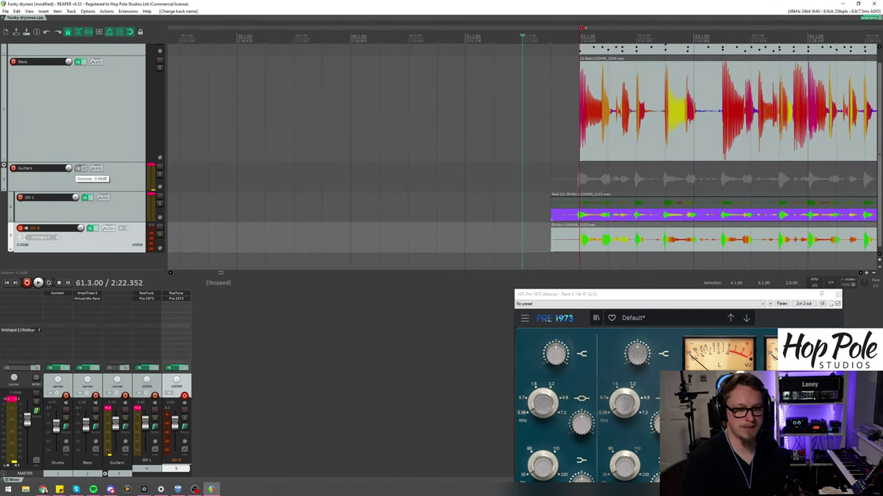
Step: Lower the Guitars track's volume to about -6 dB, checking the balance in playback from 61.3.00
key(space)
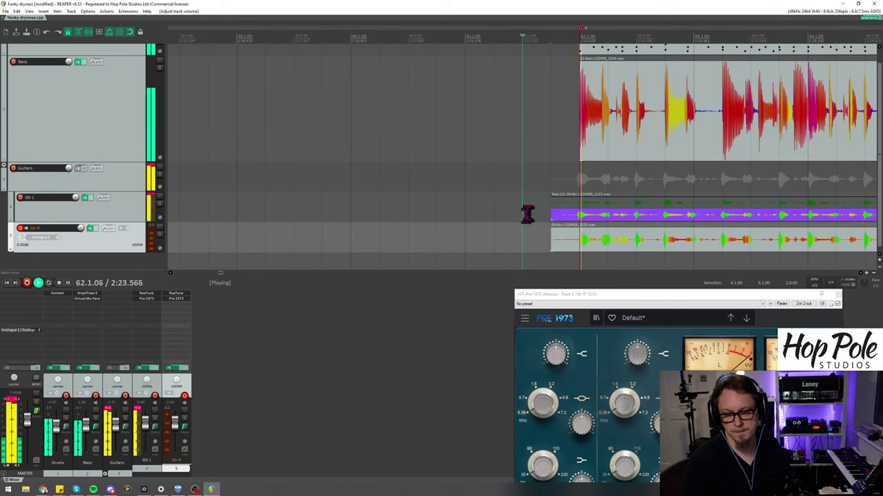
drag(528, 227, 513, 232)
key(space)
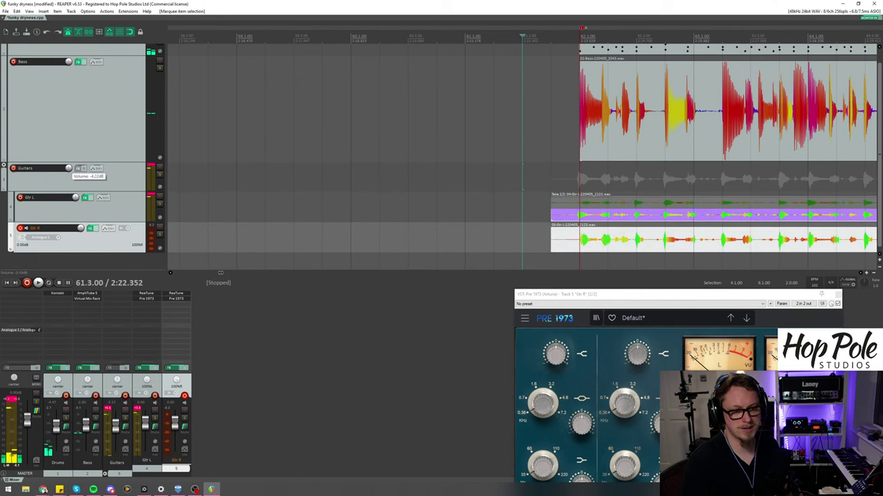
drag(68, 168, 69, 173)
key(space)
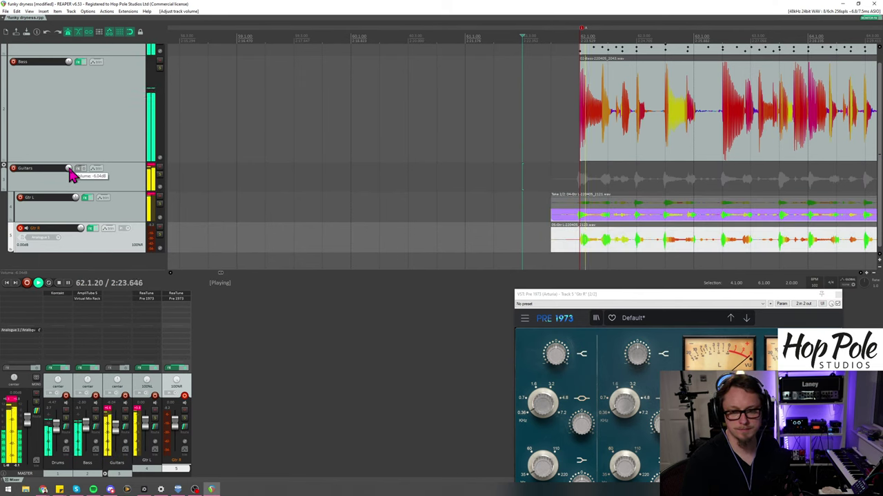
Step: Play both guitar parts against the drums and bass through the A section and close Gtr R's Pre 1973 window
scroll(400, 234, right, 5)
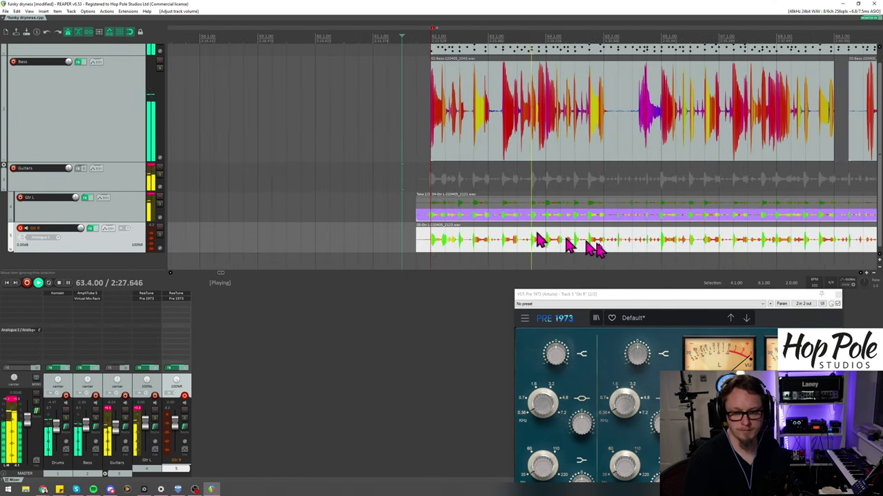
click(626, 252)
scroll(571, 250, right, 8)
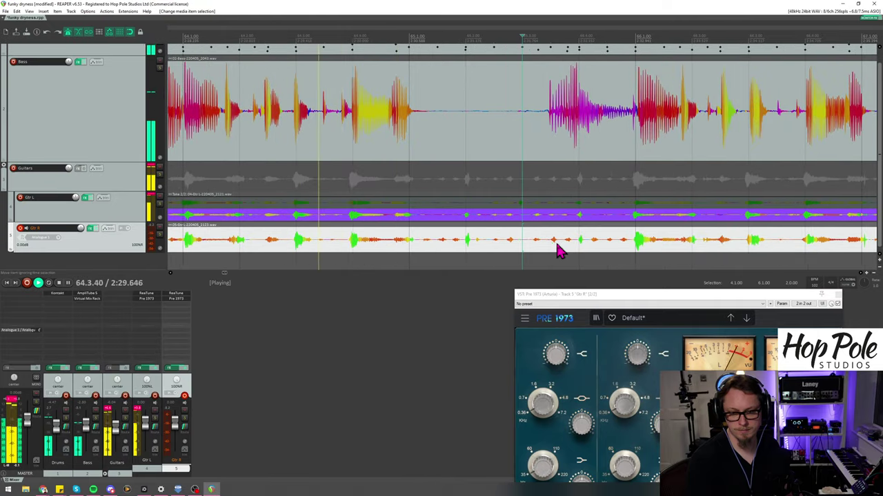
scroll(558, 250, up, 3)
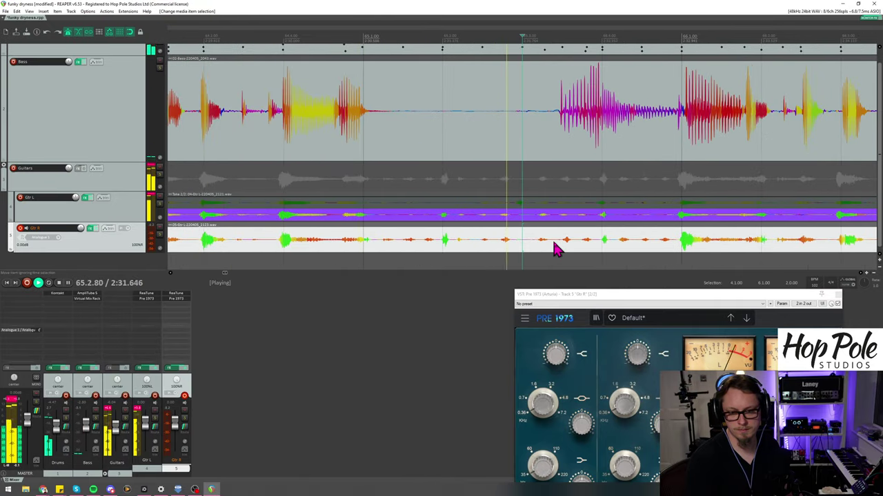
scroll(558, 251, down, 4)
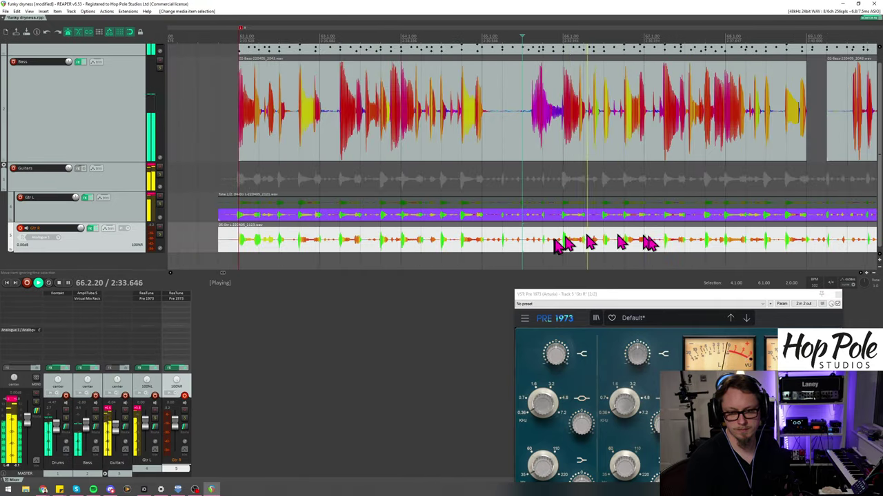
scroll(652, 246, down, 3)
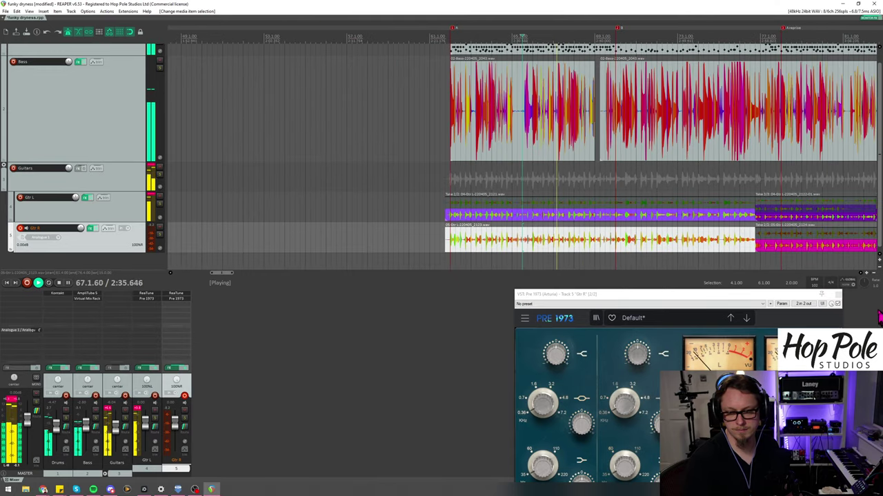
click(839, 296)
Step: Continue the playback into the B section and disarm the Gtr R track for recording
scroll(604, 246, up, 3)
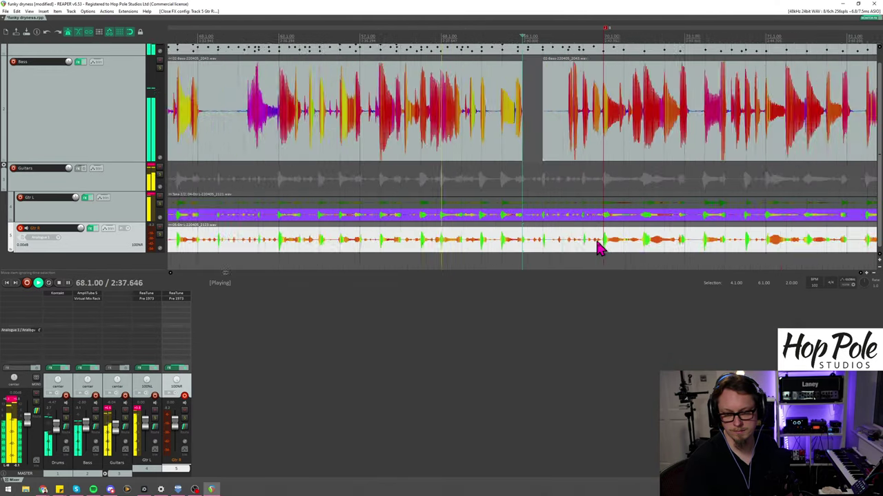
scroll(524, 222, up, 2)
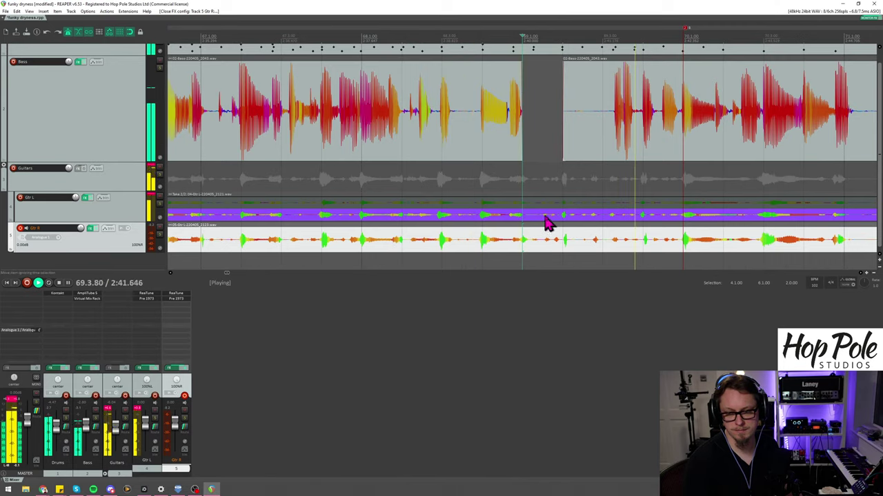
scroll(544, 195, down, 4)
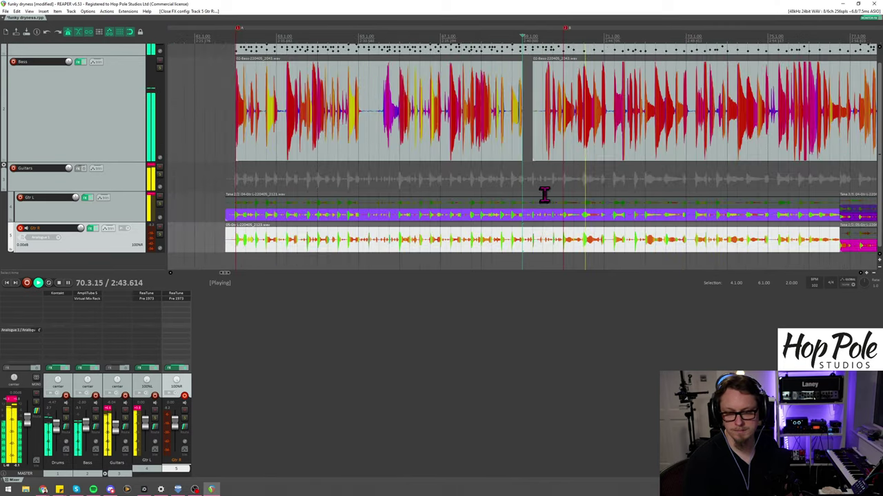
scroll(547, 206, up, 2)
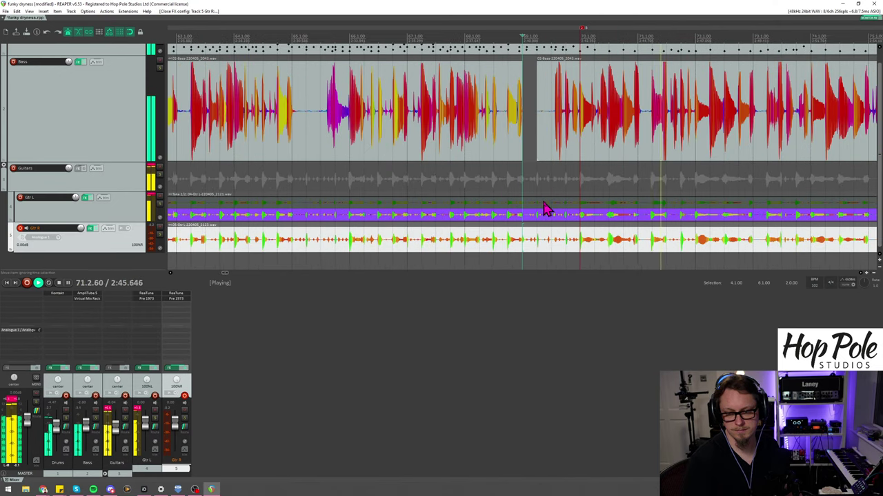
scroll(678, 244, down, 2)
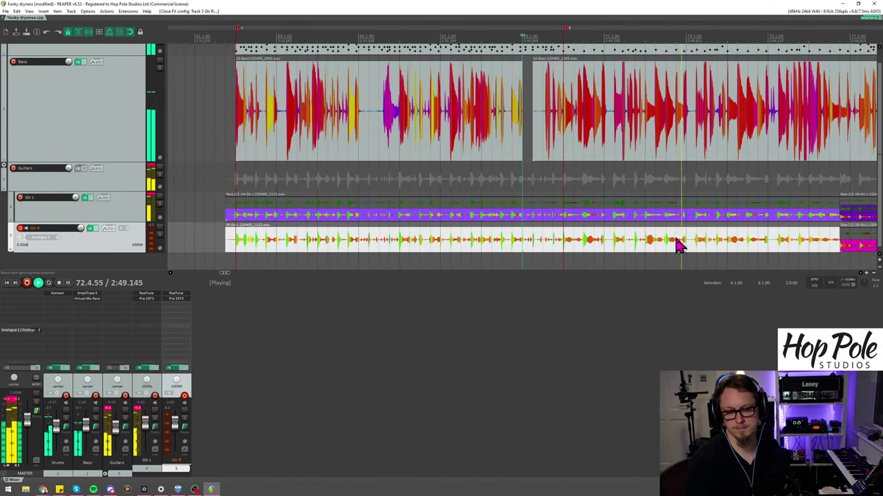
click(185, 396)
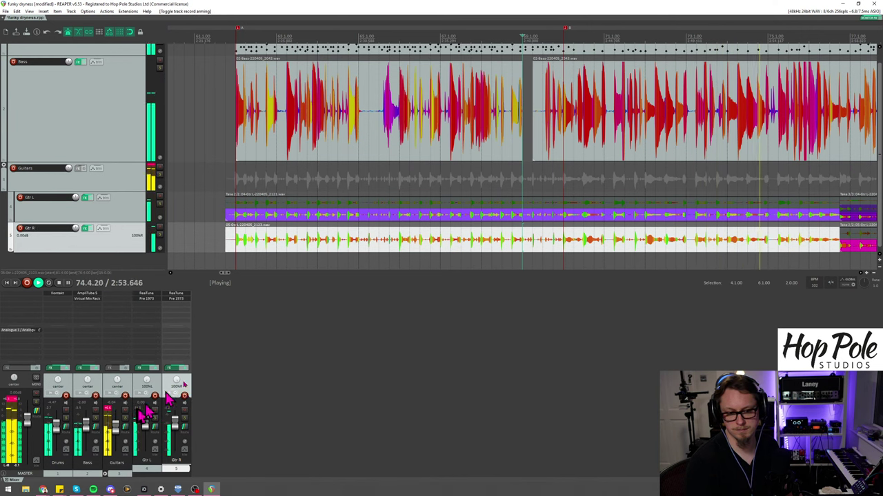
Step: Listen to the double-tracked guitars across the punch-in at 76.4.00 and into the A-reprise section
scroll(621, 177, down, 3)
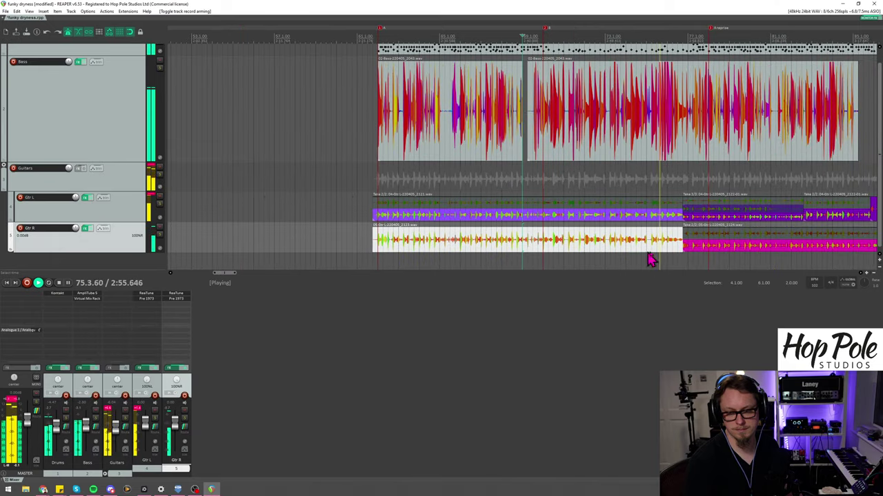
scroll(620, 248, up, 3)
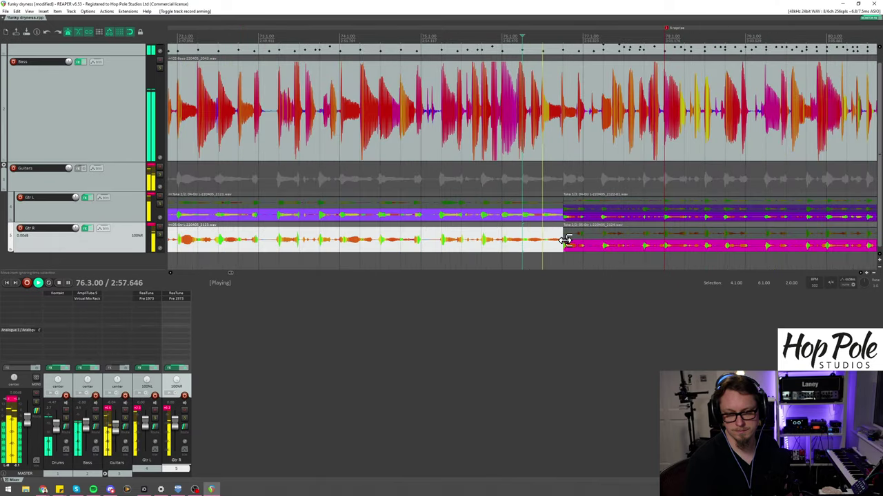
scroll(565, 241, up, 1)
scroll(567, 246, down, 2)
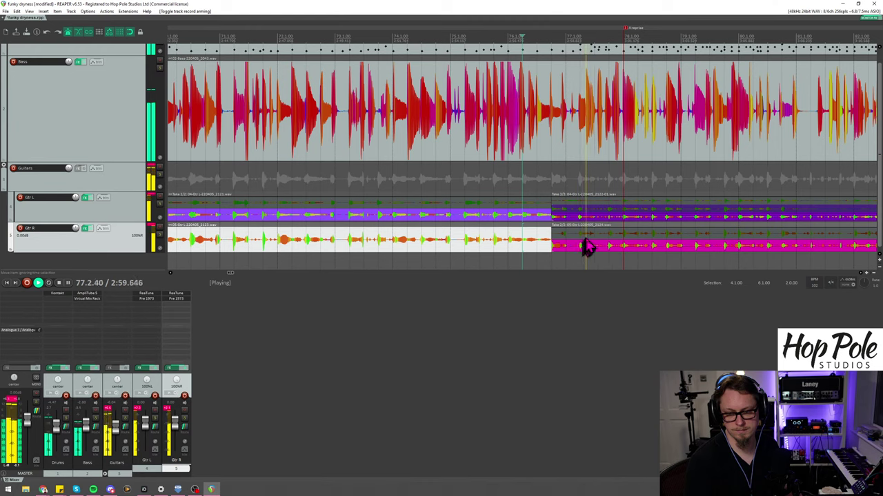
scroll(586, 247, down, 1)
scroll(590, 242, down, 1)
scroll(591, 241, up, 1)
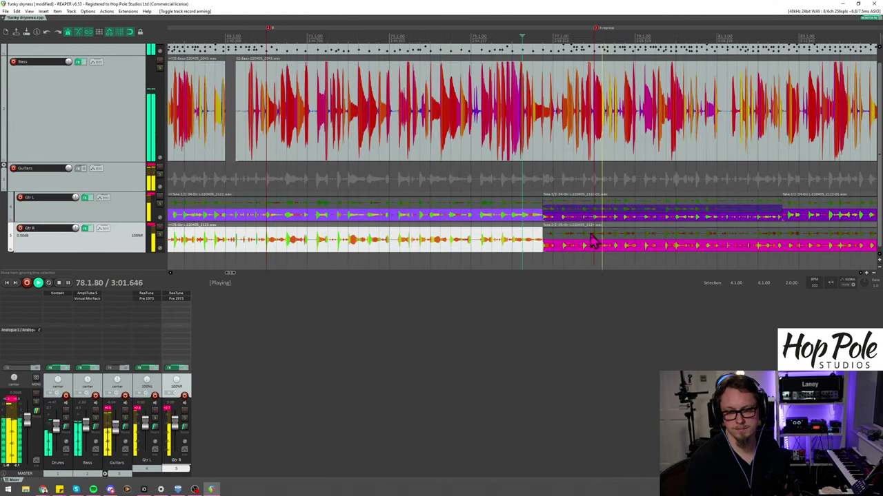
scroll(592, 242, down, 2)
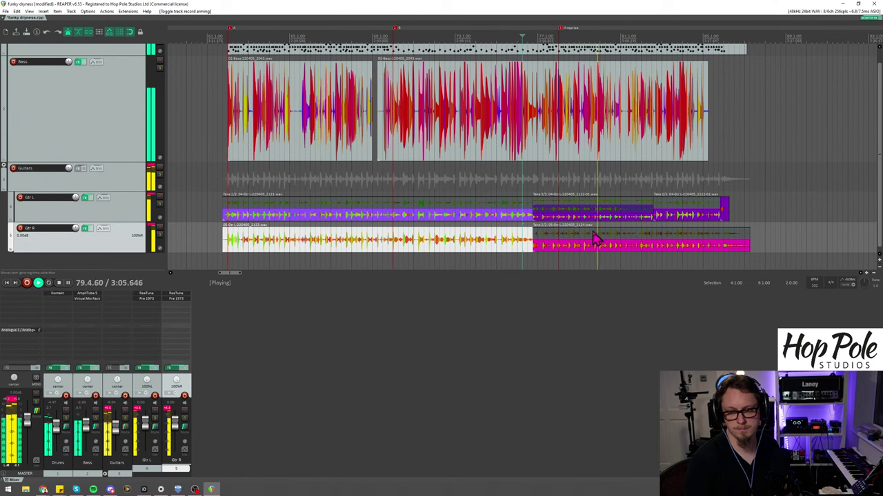
scroll(613, 249, up, 3)
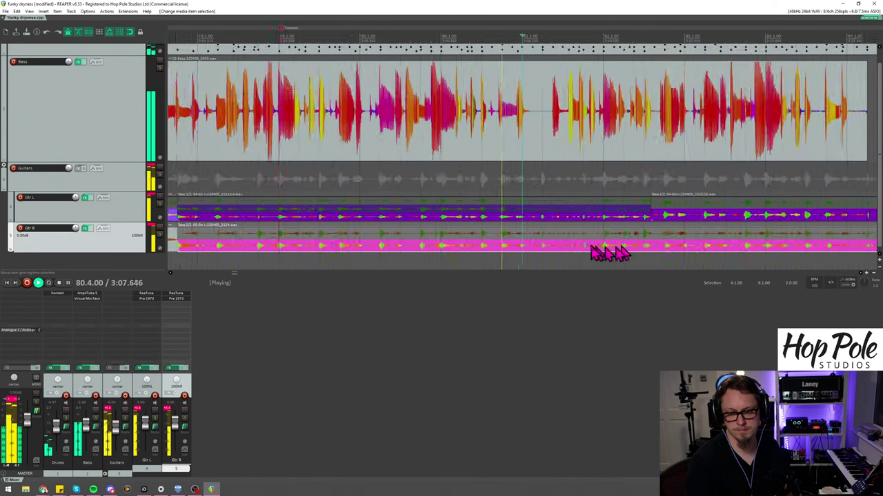
scroll(579, 250, up, 1)
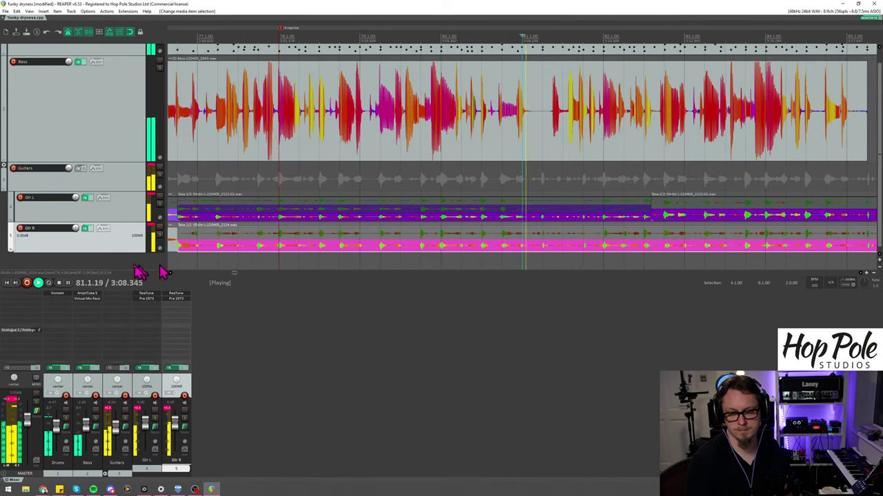
Step: Briefly solo the Guitars track to audition both parts from 81.1.00, and switch off the metronome
click(159, 177)
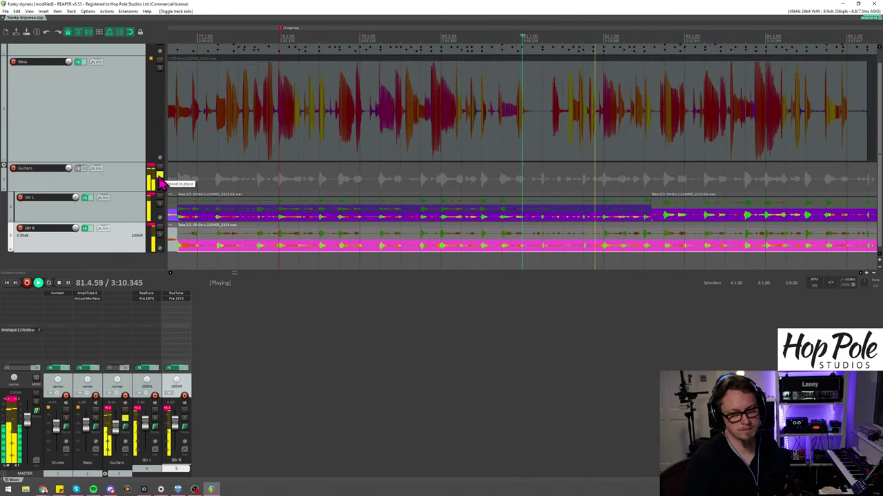
click(159, 176)
key(space)
click(159, 177)
key(space)
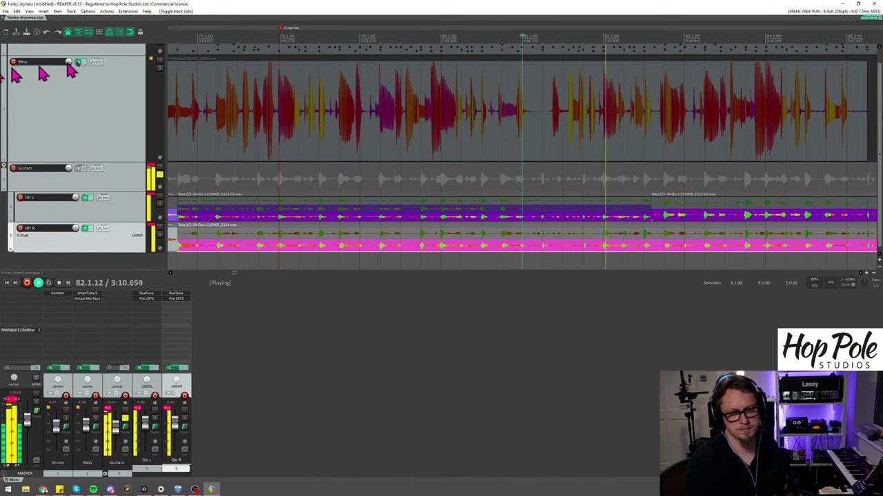
key(space)
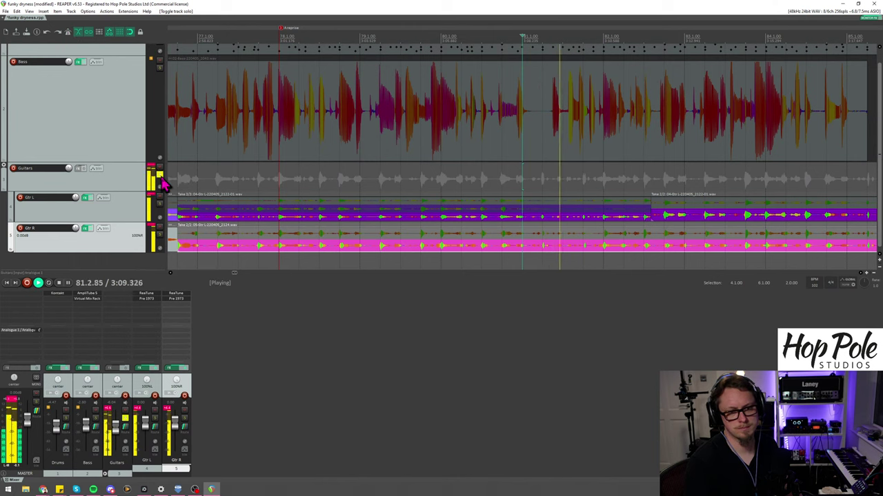
Step: Move the boundary between the last two Gtr L items to 86.1.00
scroll(598, 222, up, 3)
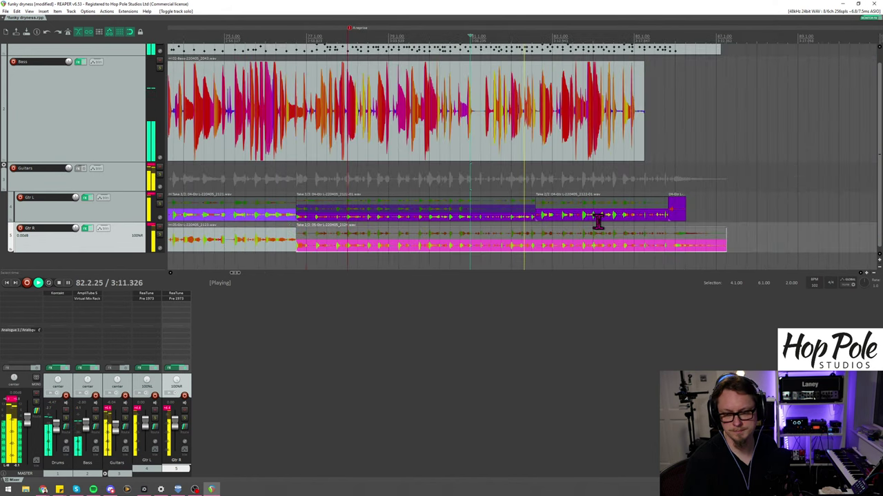
scroll(598, 222, down, 2)
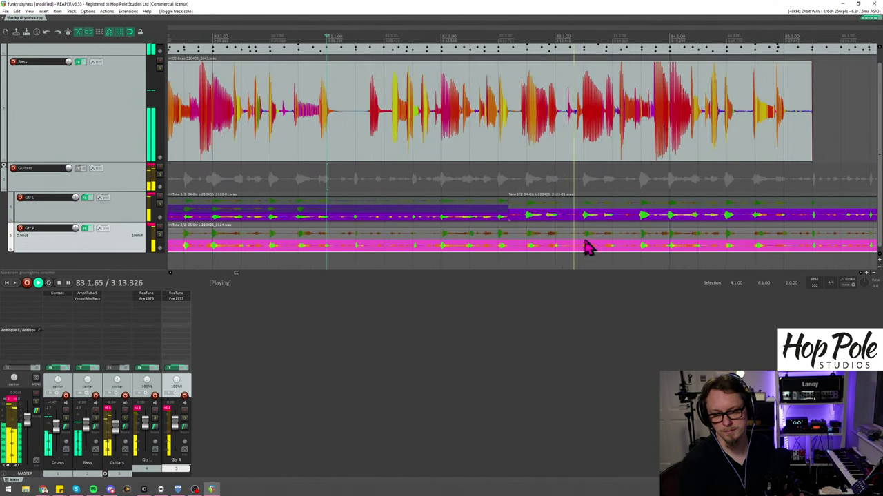
scroll(596, 228, down, 1)
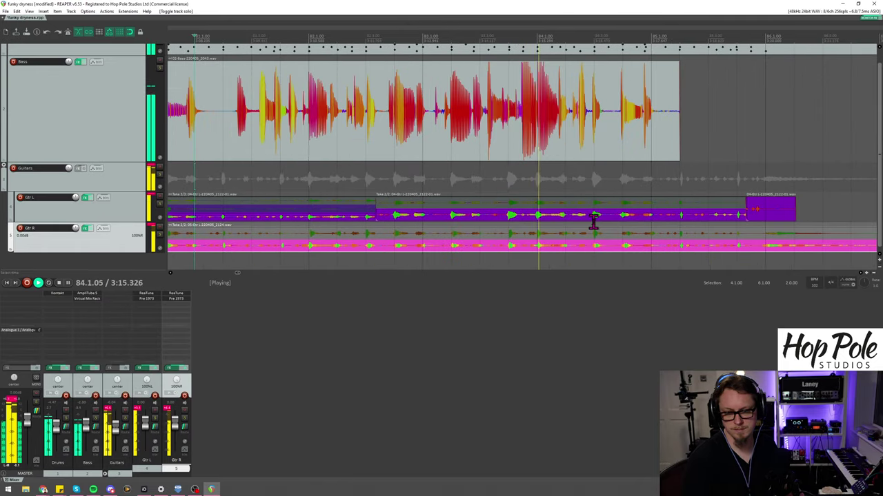
scroll(591, 226, down, 1)
scroll(586, 222, up, 2)
scroll(610, 214, down, 2)
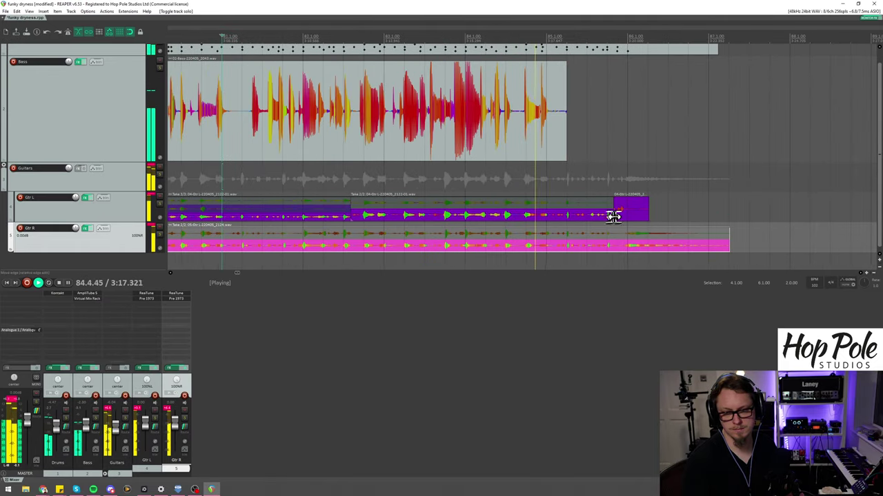
click(625, 215)
drag(610, 214, 628, 217)
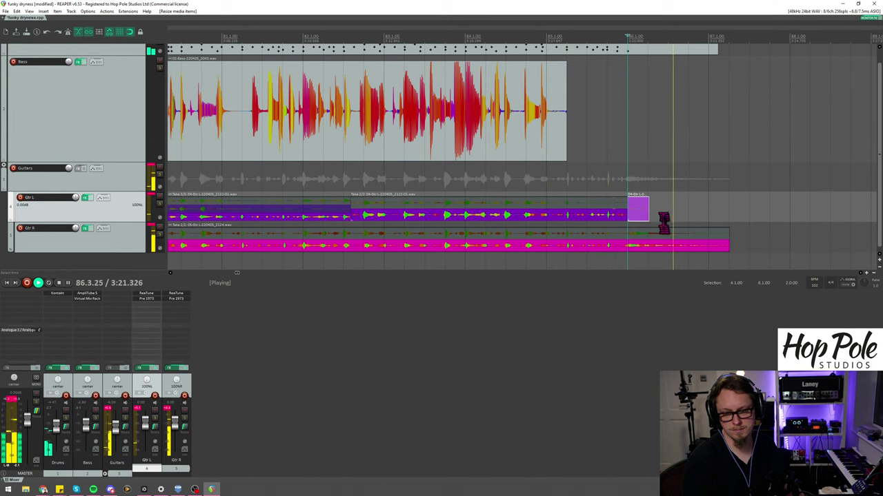
Step: Delete the leftover Gtr L item after 86.1.00 and stop playback
key(Delete)
scroll(661, 206, down, 4)
key(space)
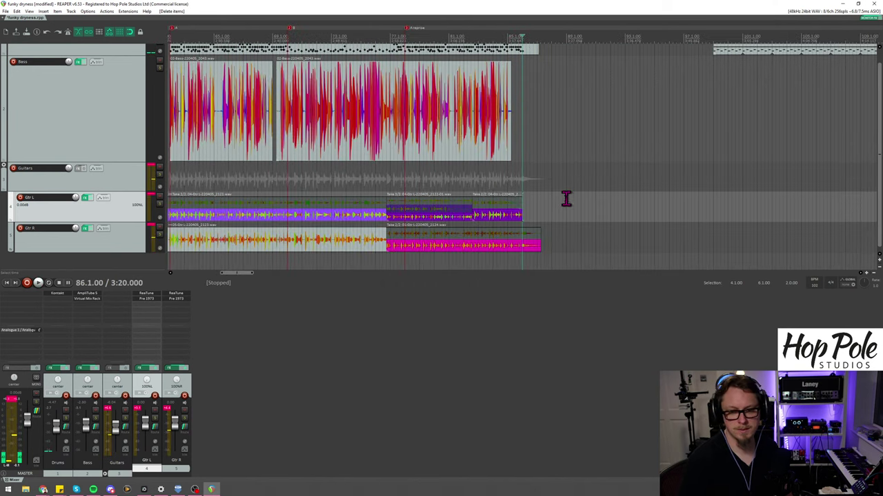
Step: Listen to the guitars from 68.4.00 through the gap in the bass part
scroll(566, 197, down, 4)
scroll(565, 198, up, 4)
click(263, 38)
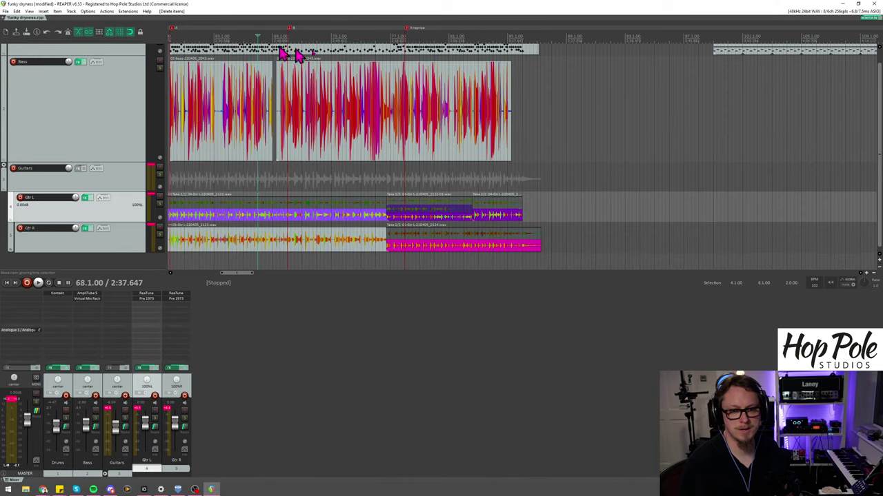
scroll(617, 29, up, 5)
scroll(560, 38, up, 3)
key(space)
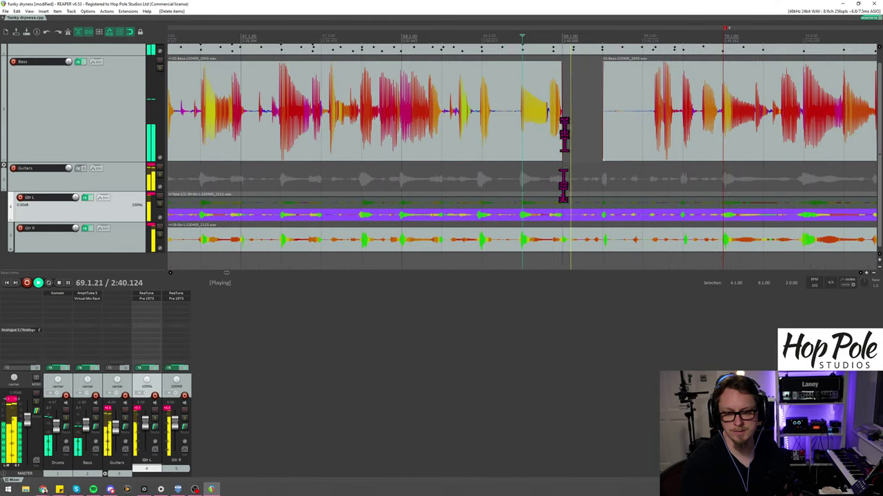
Step: Split the Gtr L item at 69.1.00 and 70.1.00 and make take 1 active for the section in between
click(562, 225)
key(space)
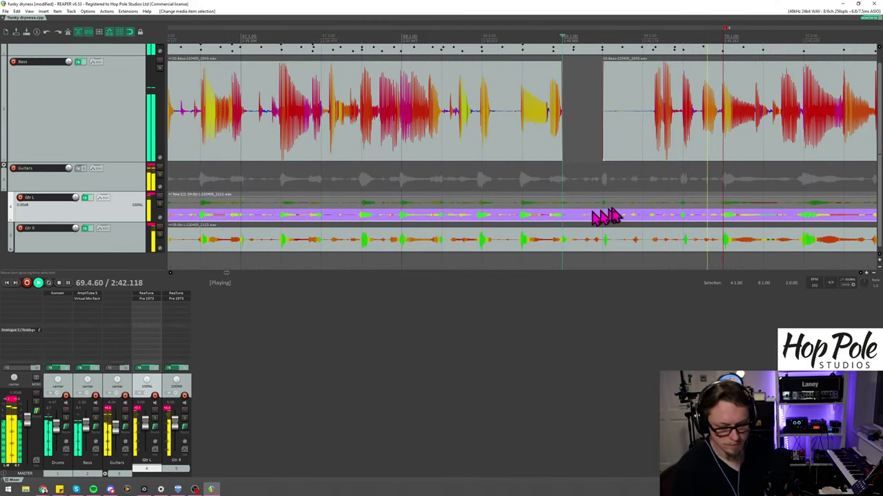
key(s)
click(602, 204)
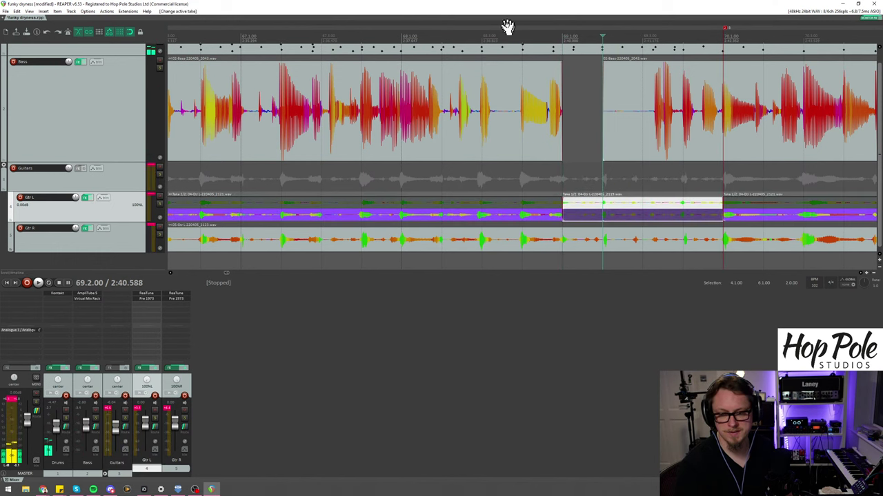
Step: Audition the swapped Gtr L take from 68.4.00 and examine its join at 69.1.00 up close
click(510, 38)
key(space)
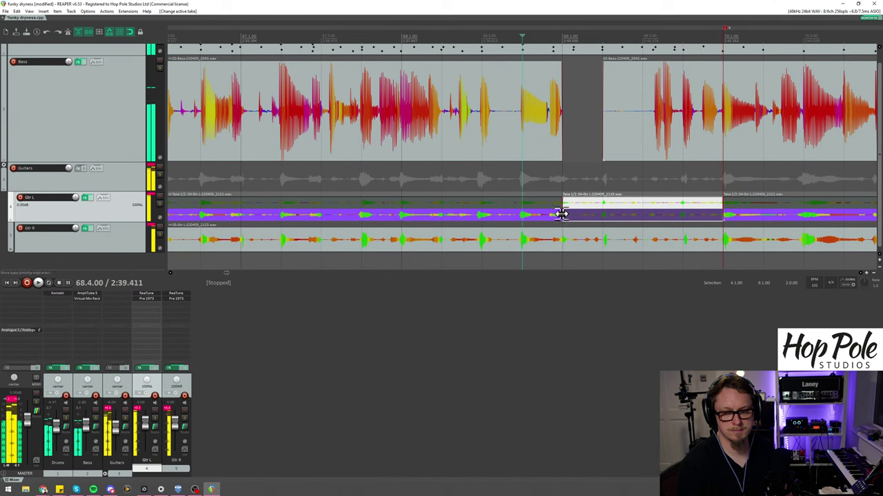
click(557, 221)
key(space)
click(557, 221)
scroll(555, 226, up, 3)
click(536, 215)
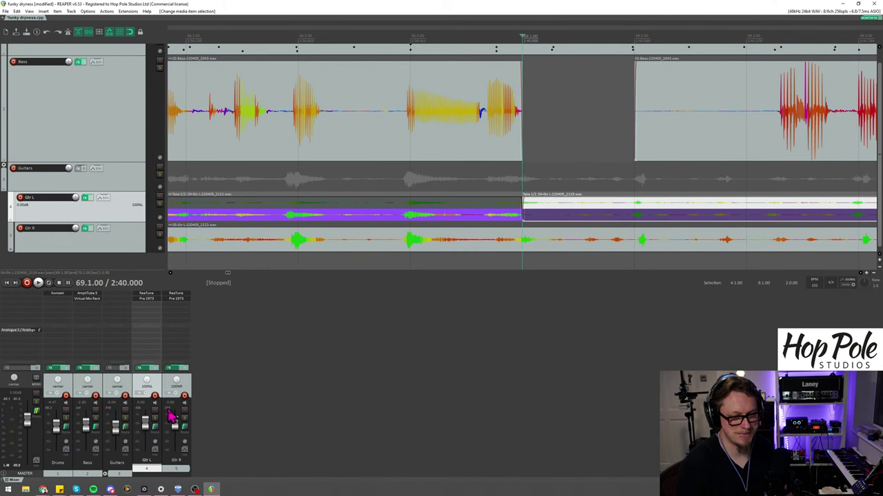
Step: Check the Pre 1973 preamp on Gtr L while playing from 69.1.00, and close it again
click(145, 315)
key(space)
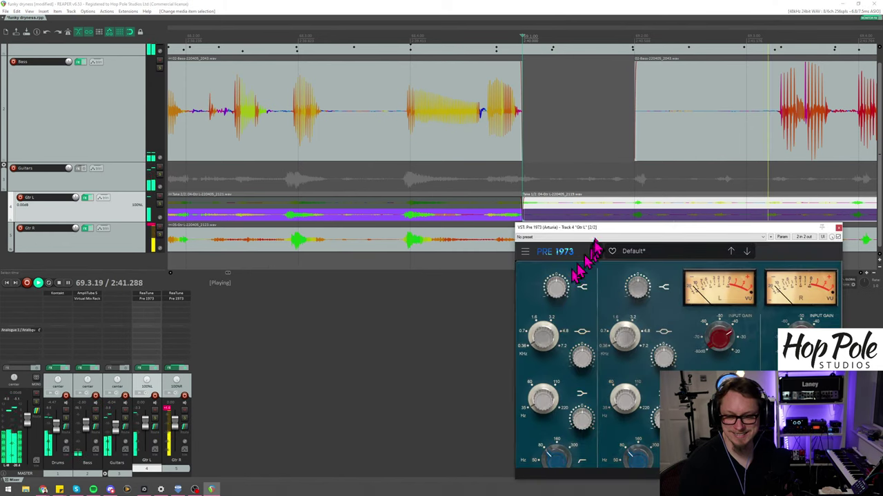
drag(600, 234, 349, 172)
click(553, 172)
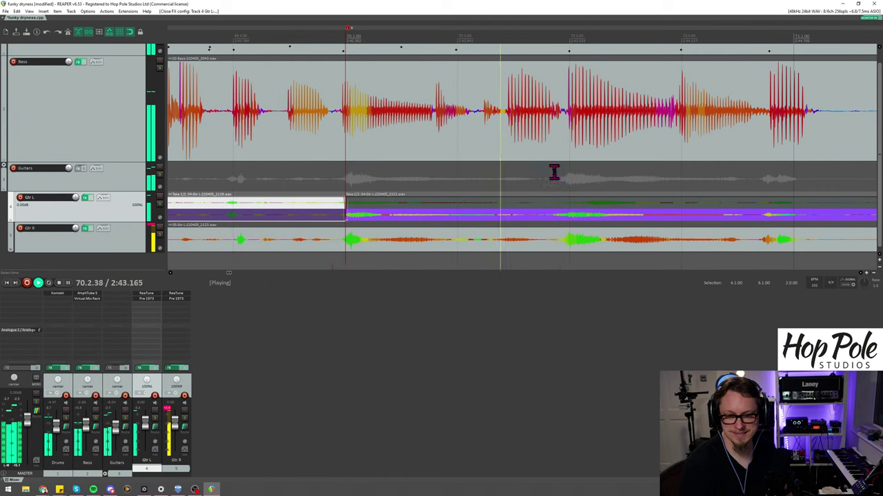
key(space)
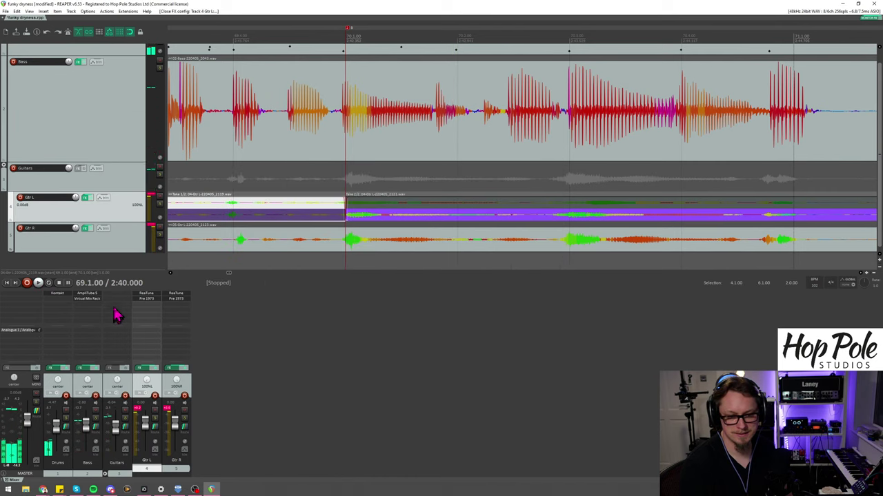
click(117, 315)
text(m)
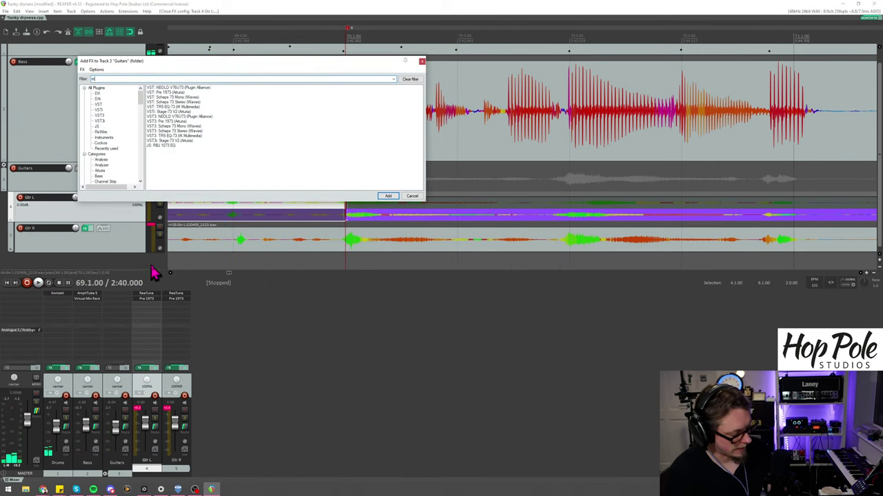
text(ix)
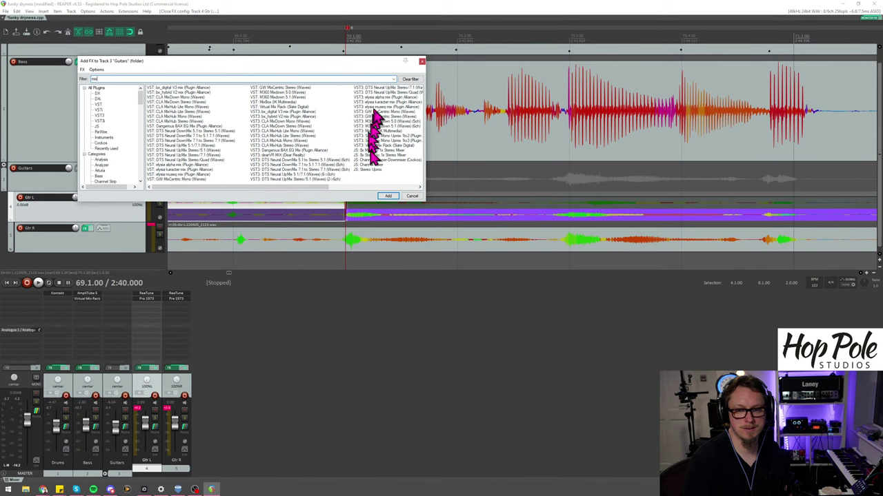
click(411, 196)
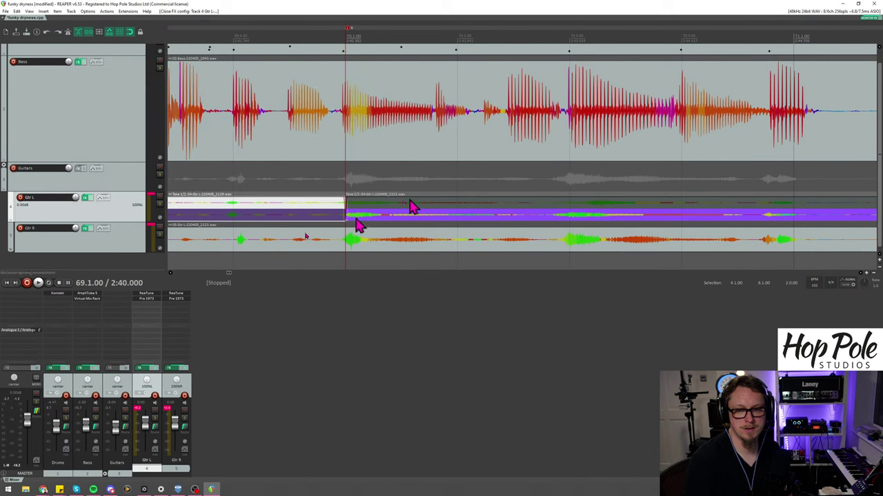
Step: Add the Slate Digital Virtual Tape Machines VST3 effect to the Guitars folder track and place its window clear of the tracks
double_click(117, 302)
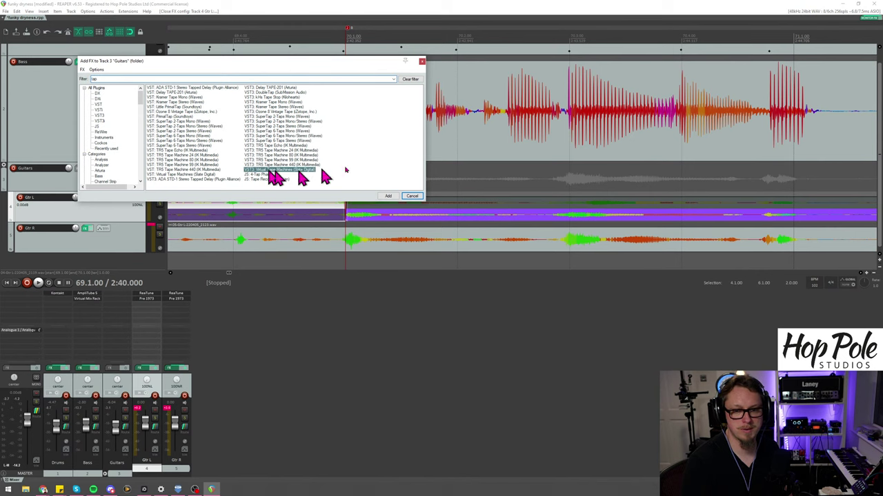
click(388, 196)
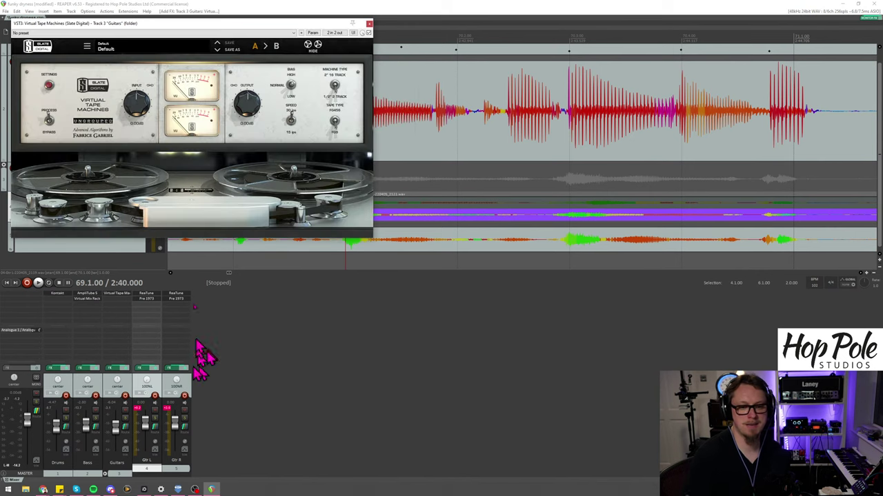
drag(144, 29, 370, 239)
Step: Raise the Virtual Tape Machines input and lower its output to compensate while playing from 62.1.00
scroll(375, 177, down, 5)
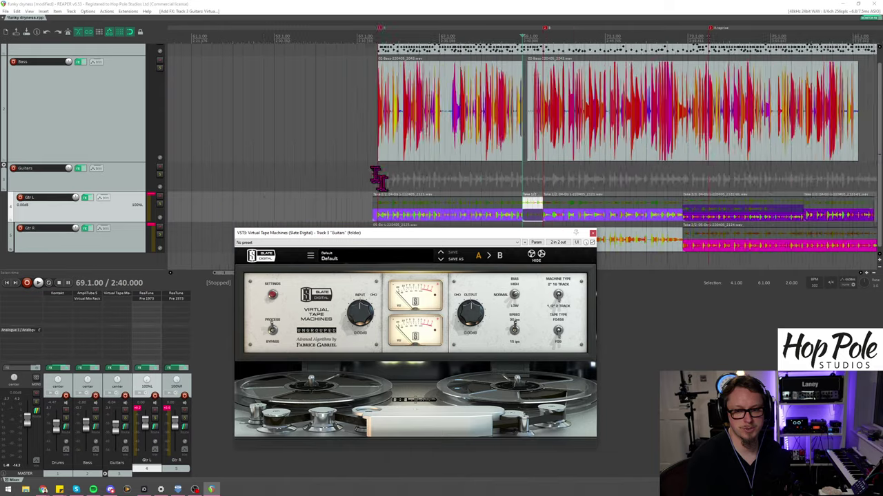
key(1)
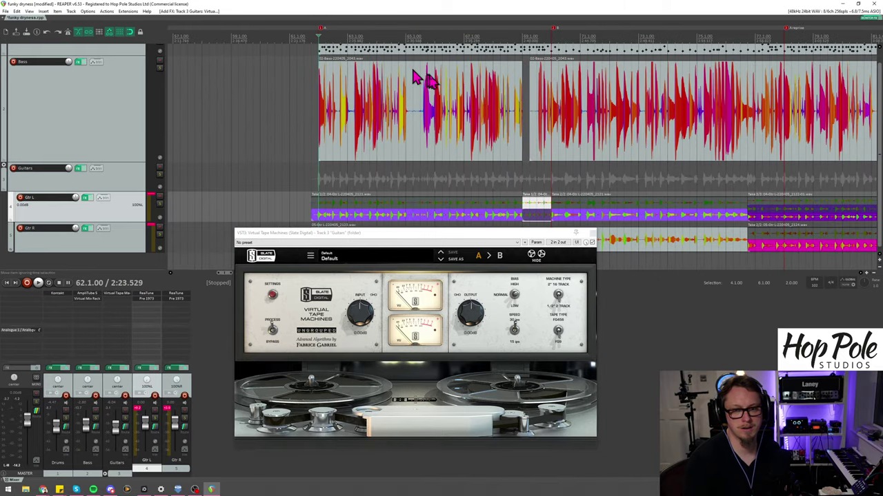
scroll(428, 97, up, 3)
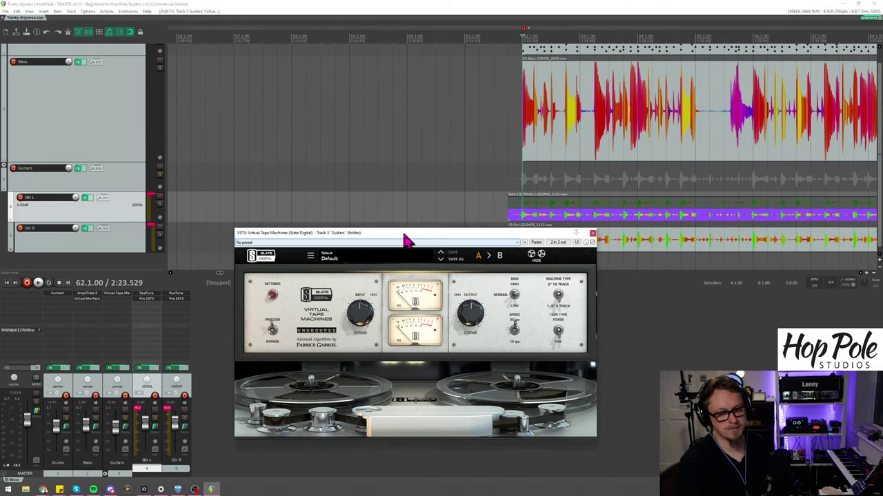
drag(410, 238, 414, 249)
key(space)
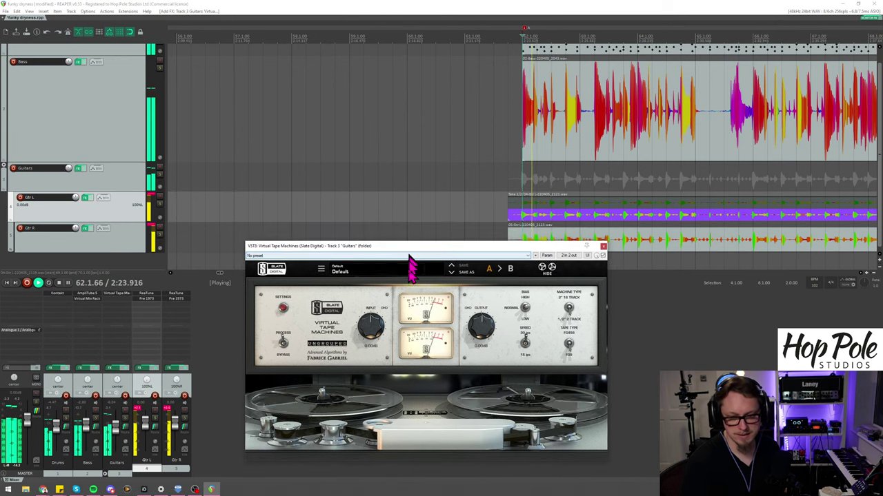
drag(473, 345, 475, 351)
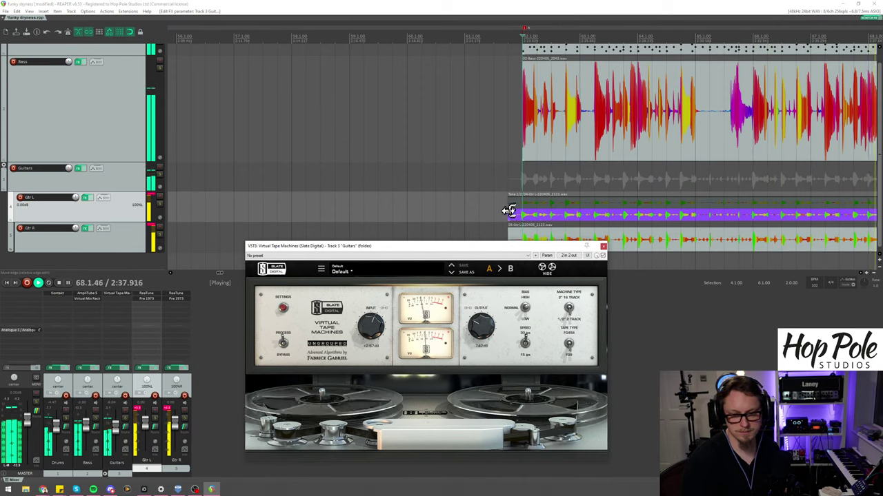
drag(482, 338, 487, 338)
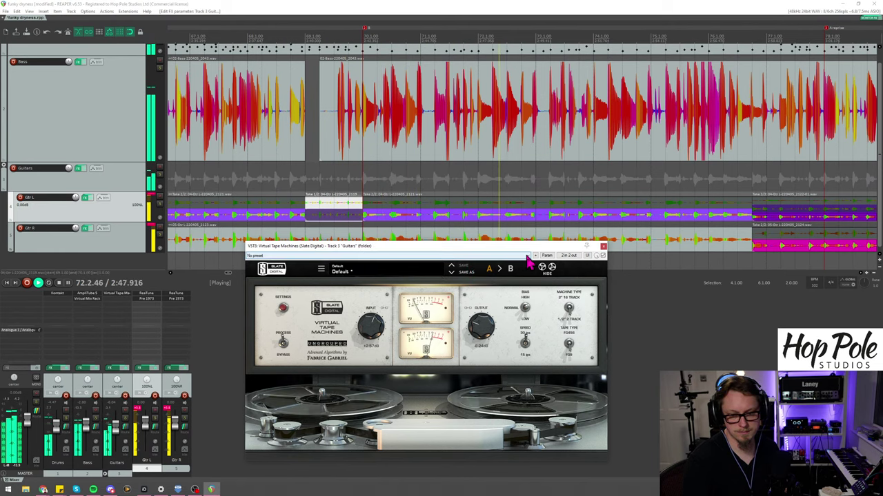
drag(478, 339, 481, 333)
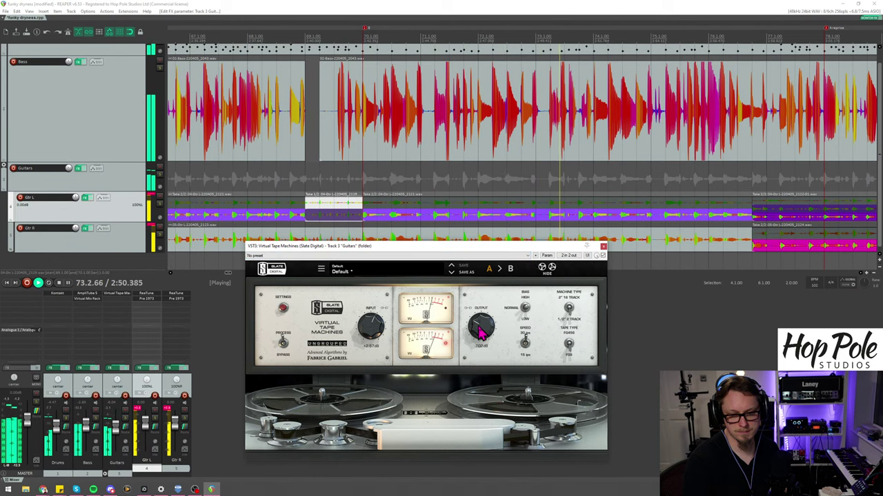
key(space)
Step: Add the Slate Digital Virtual Mix Rack VST3 effect after the tape machine on the Guitars track
double_click(124, 307)
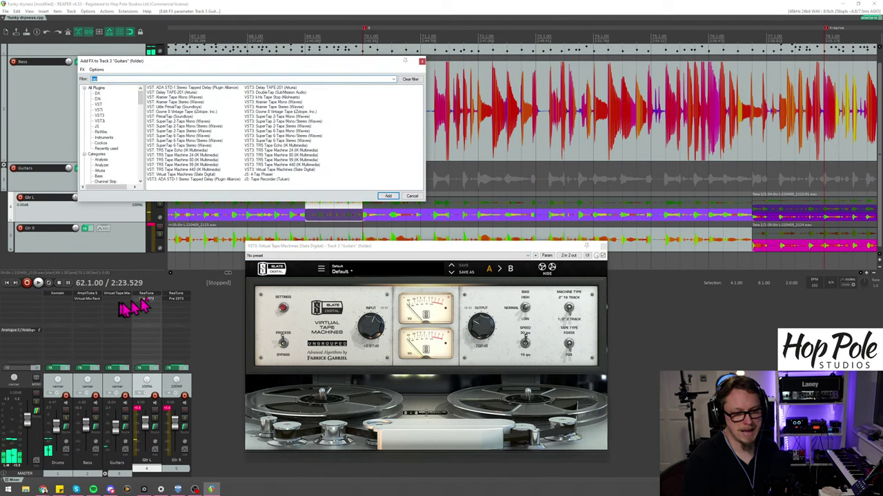
text(mix)
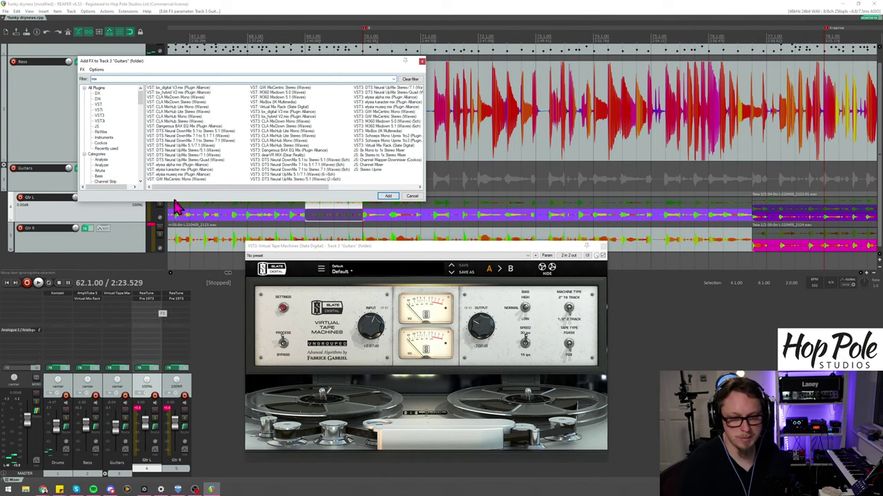
double_click(367, 147)
drag(353, 252, 320, 148)
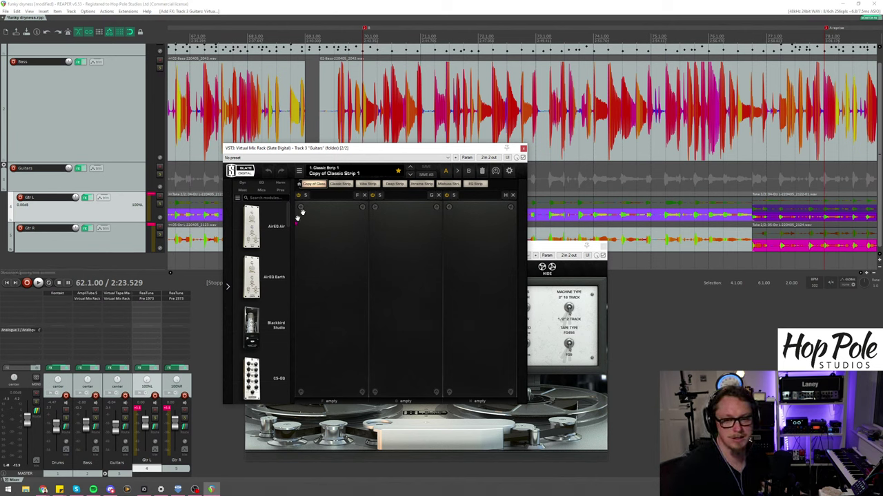
Step: Load the Custom Opto compressor into the middle slot of the Virtual Mix Rack
mouse_move(238, 257)
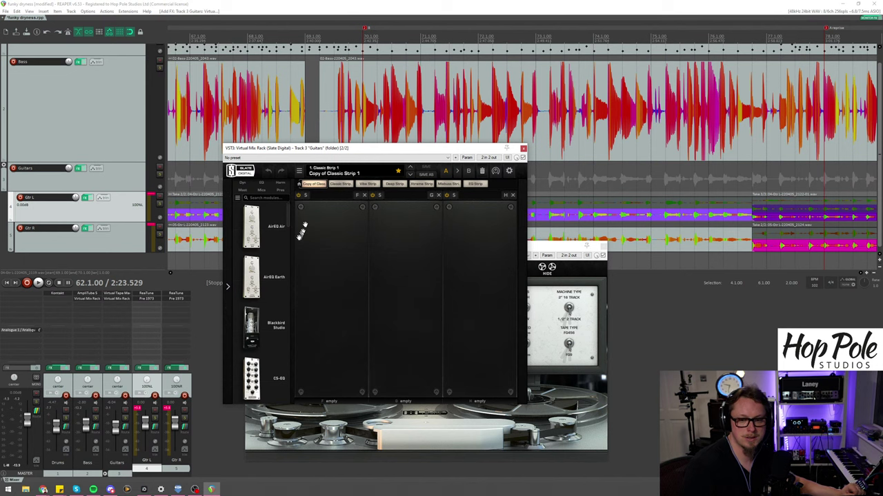
scroll(274, 262, down, 2)
scroll(273, 263, down, 3)
scroll(262, 276, down, 3)
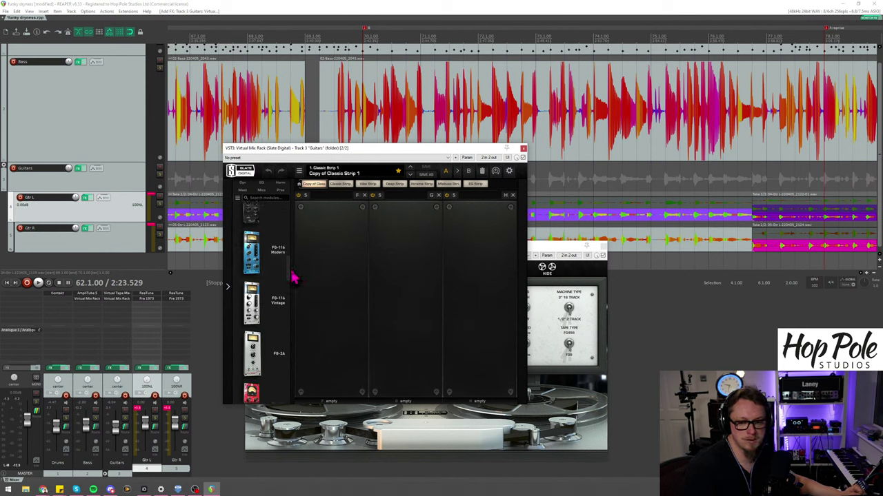
drag(291, 276, 293, 241)
drag(263, 275, 393, 259)
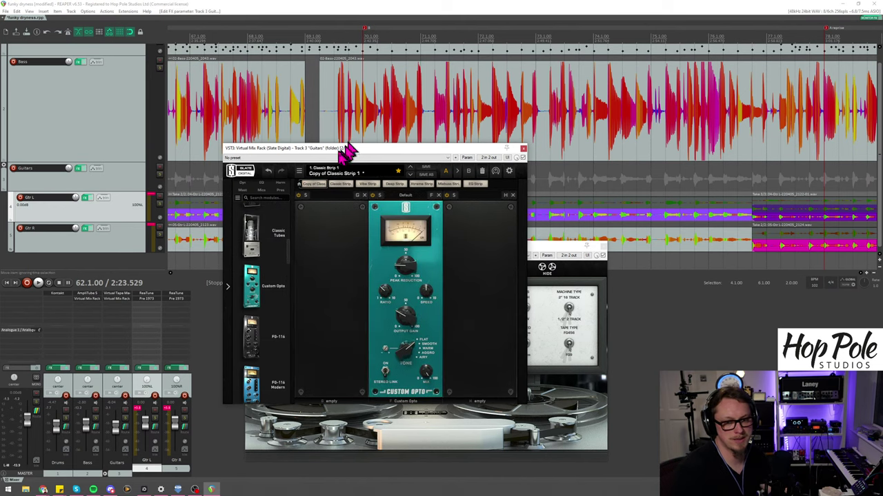
drag(340, 151, 287, 149)
Step: Set Custom Opto's peak reduction to about 16 and tone to Smooth, and adjust its output gain during playback from 62.1.00
key(space)
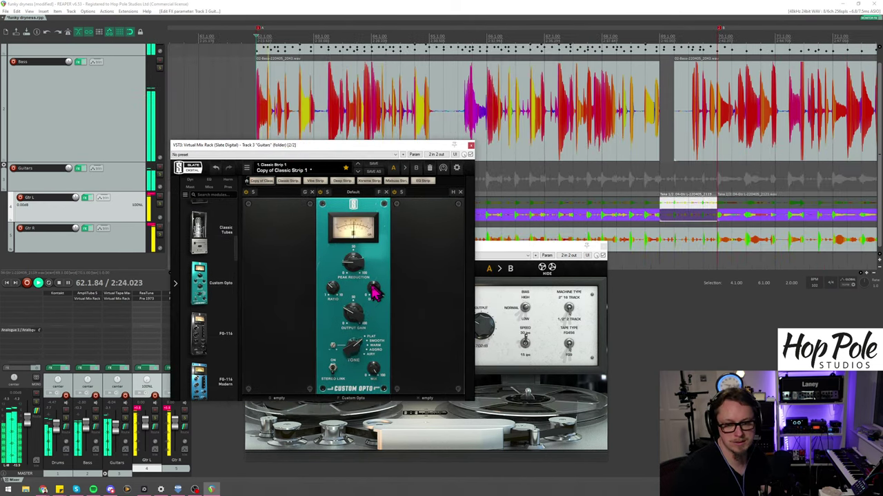
drag(354, 276, 356, 273)
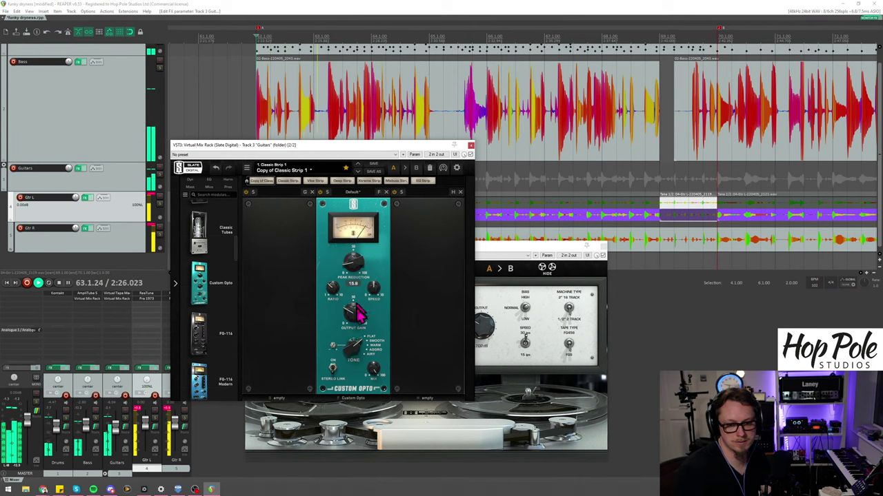
drag(355, 353, 354, 345)
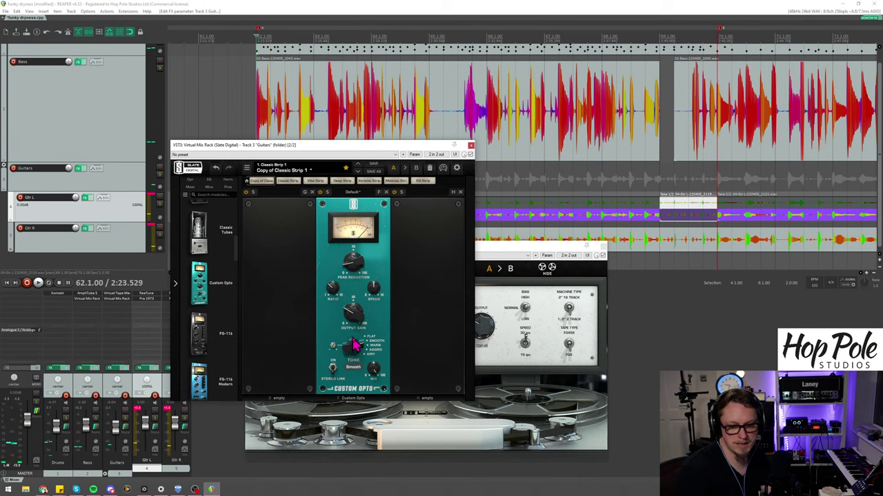
mouse_move(354, 327)
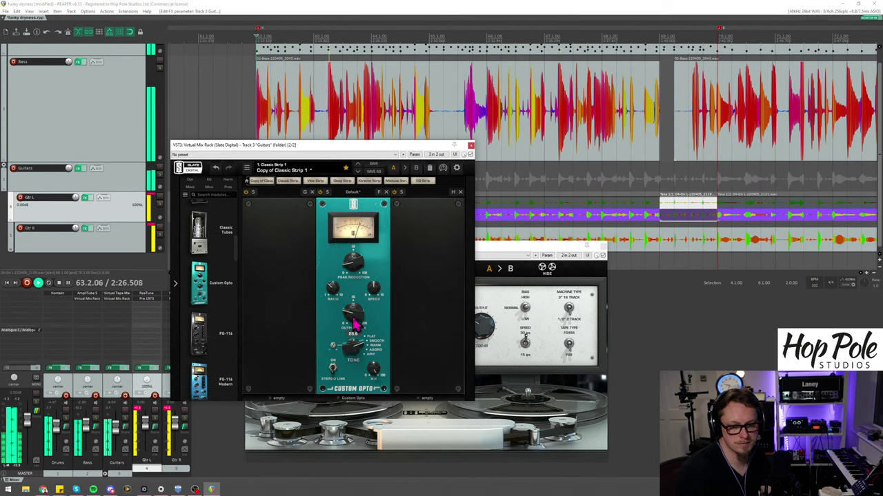
drag(355, 327, 354, 323)
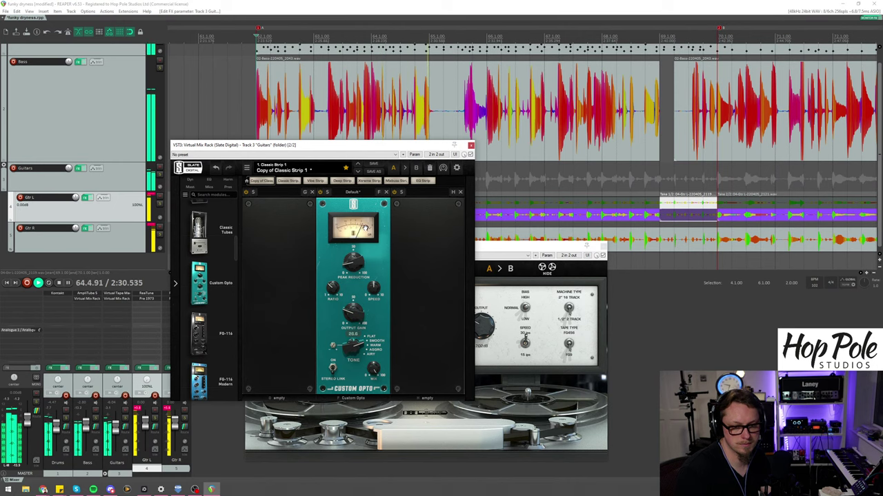
Step: Move Custom Opto to the first Virtual Mix Rack slot and load the FG-N equalizer into the middle slot
drag(365, 227, 291, 228)
scroll(213, 305, down, 5)
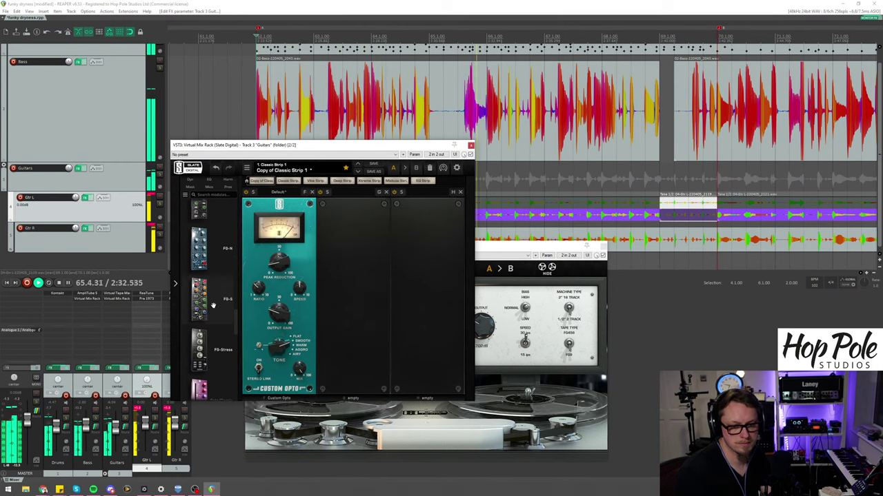
scroll(213, 305, down, 2)
scroll(238, 340, down, 1)
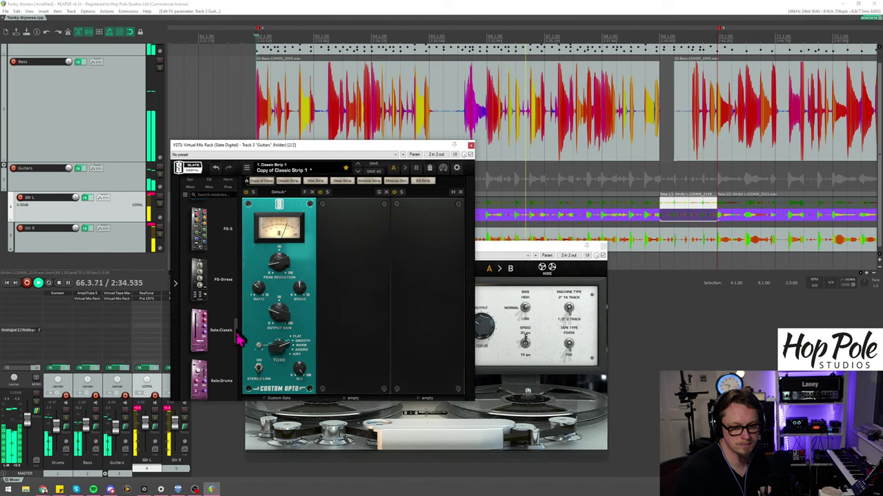
scroll(238, 339, up, 3)
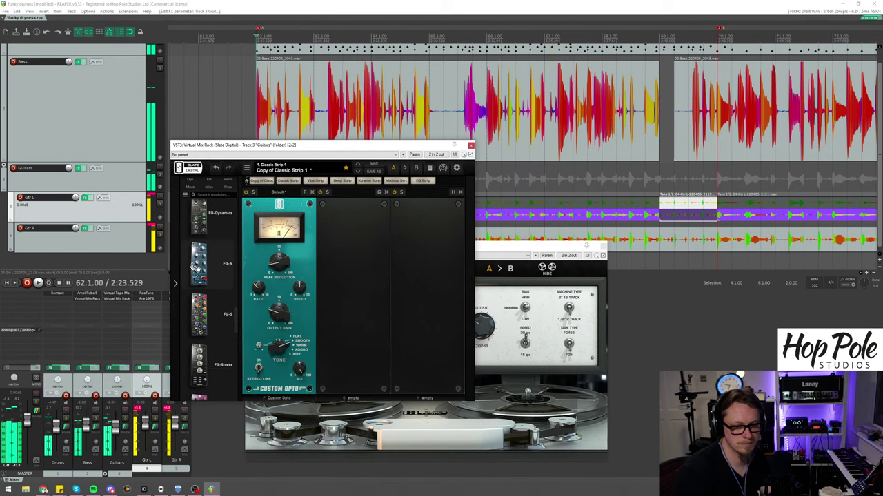
drag(195, 267, 348, 261)
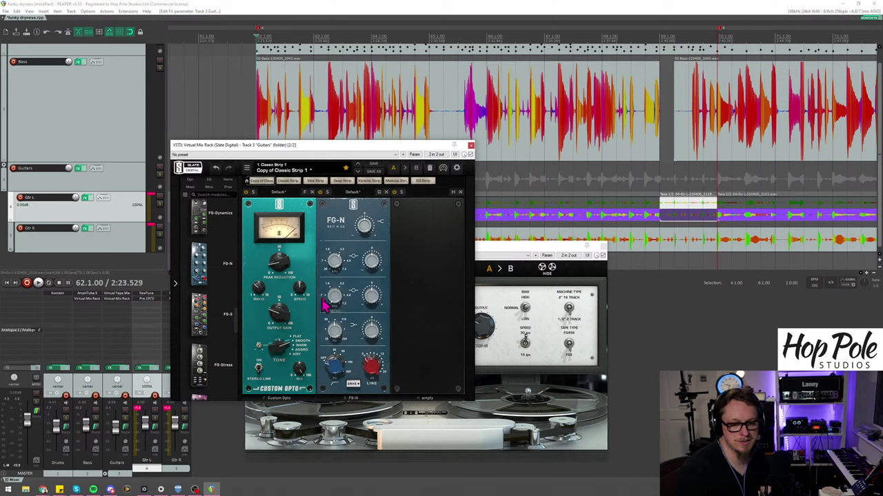
Step: Cut an FG-N midrange band by about 3.6 dB and set Custom Opto's output gain to about 26.3 during playback
mouse_move(377, 305)
mouse_down()
mouse_move(377, 283)
mouse_move(384, 318)
mouse_up()
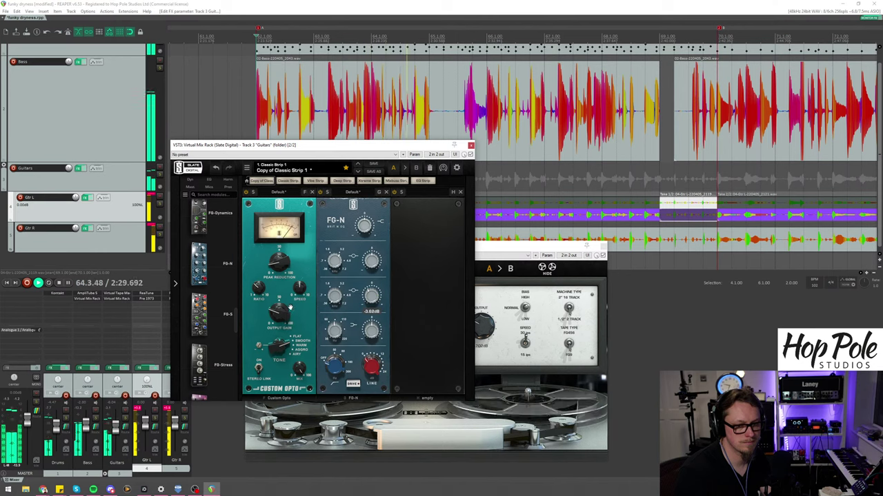
click(490, 334)
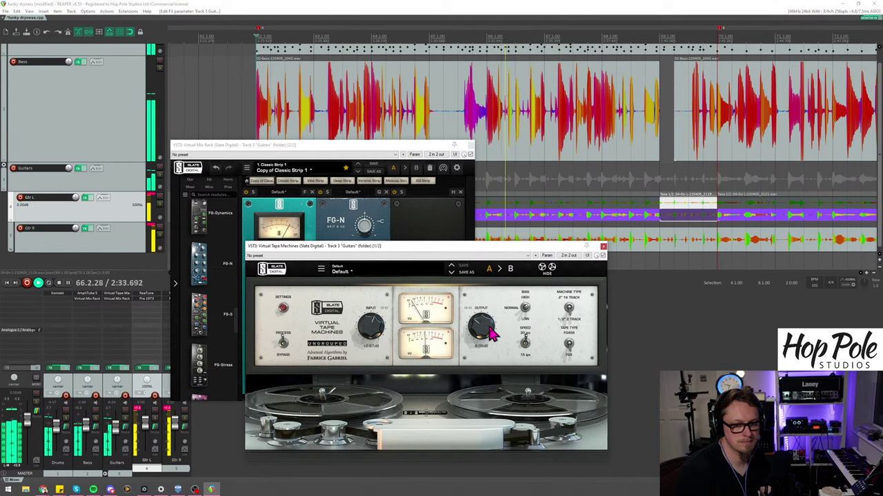
click(283, 228)
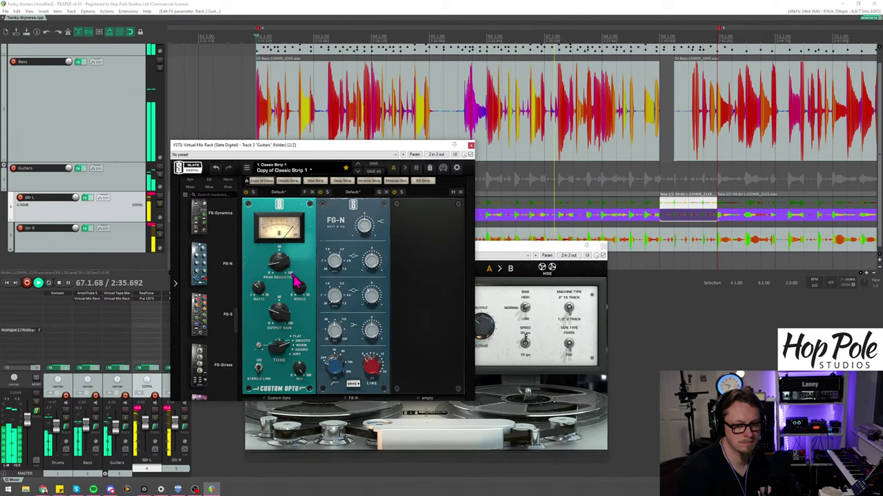
drag(287, 311, 284, 324)
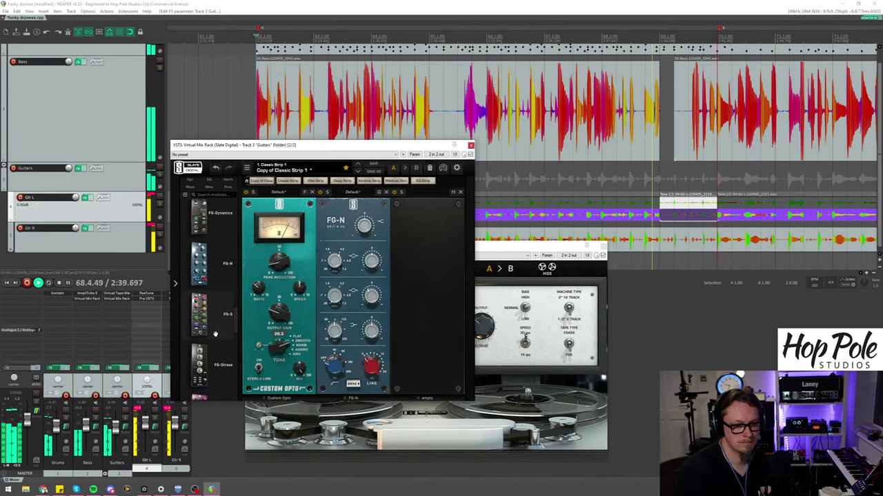
Step: Close both Guitars effect windows, save the project, and stop playback
click(470, 145)
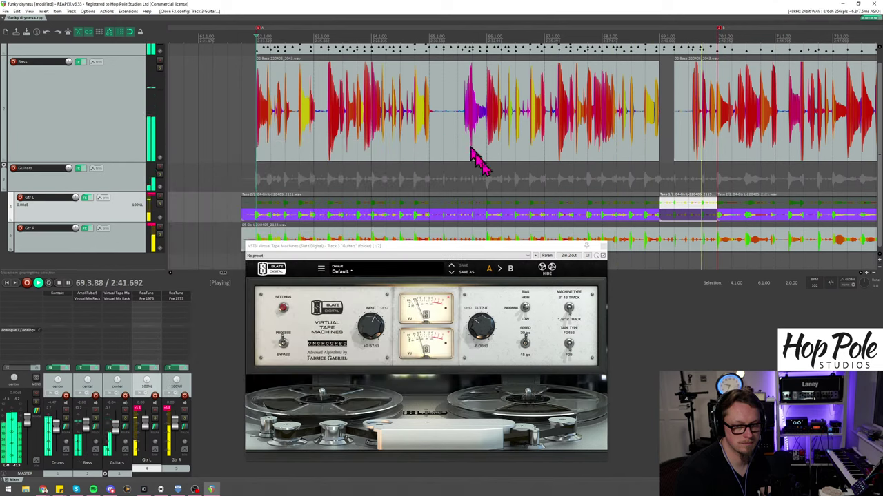
click(602, 255)
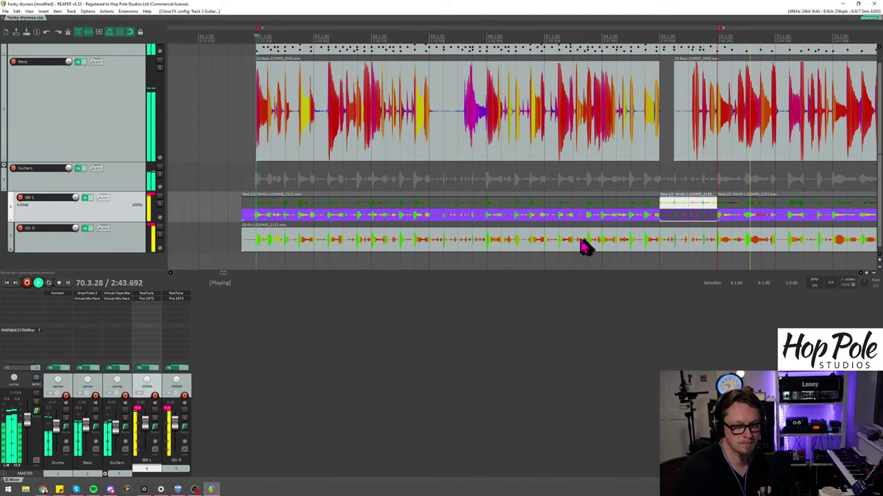
scroll(586, 246, down, 3)
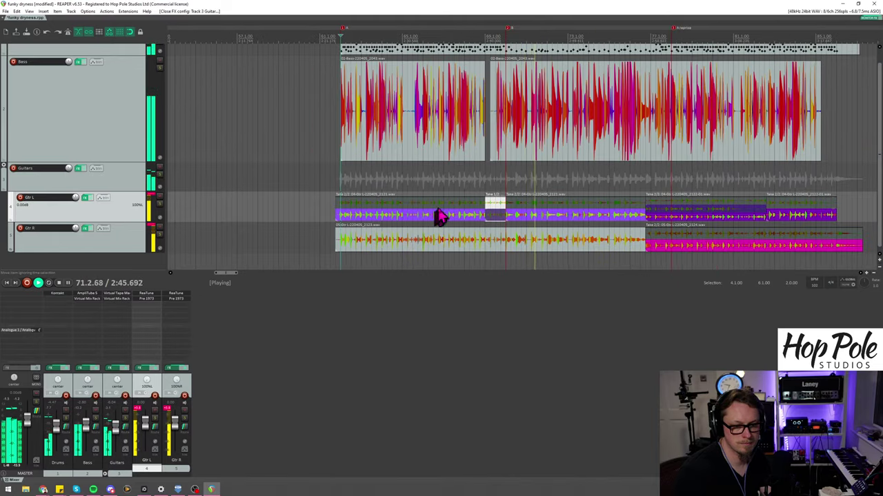
key(ctrl+s)
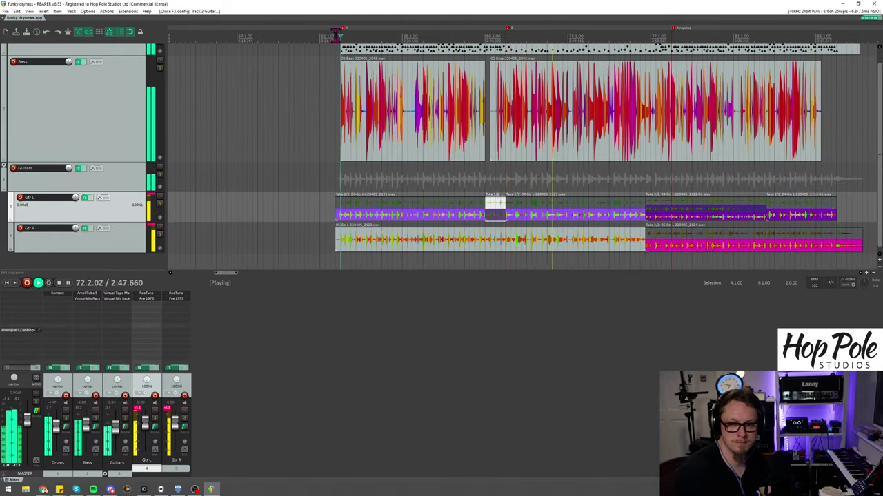
key(space)
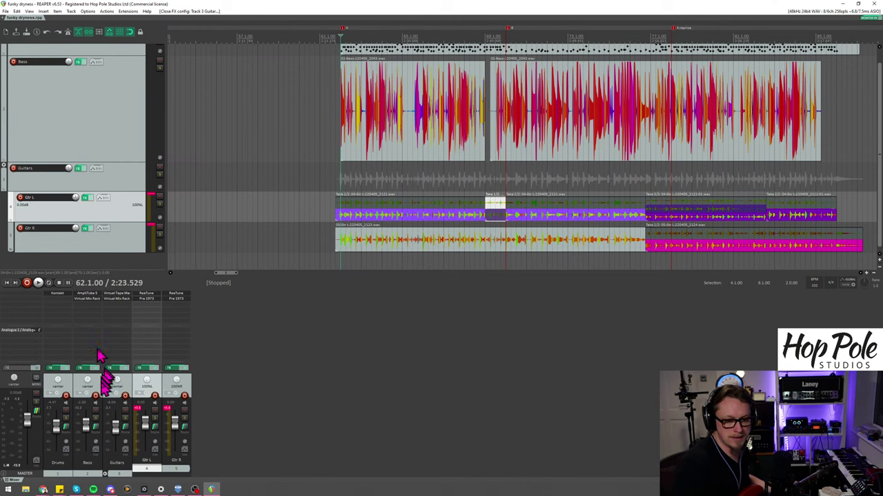
Step: Arm the Bass track for recording and open its AmpliTube 5 effect at the UltraTuner
click(96, 397)
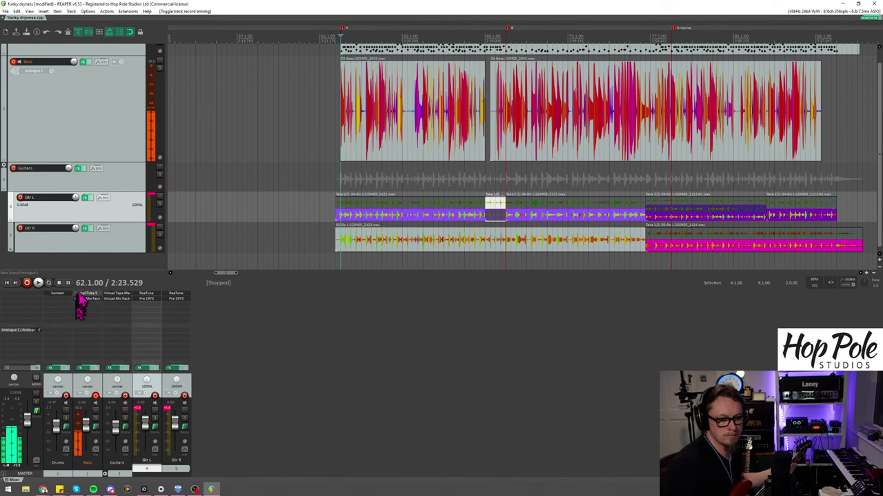
key(shift+f)
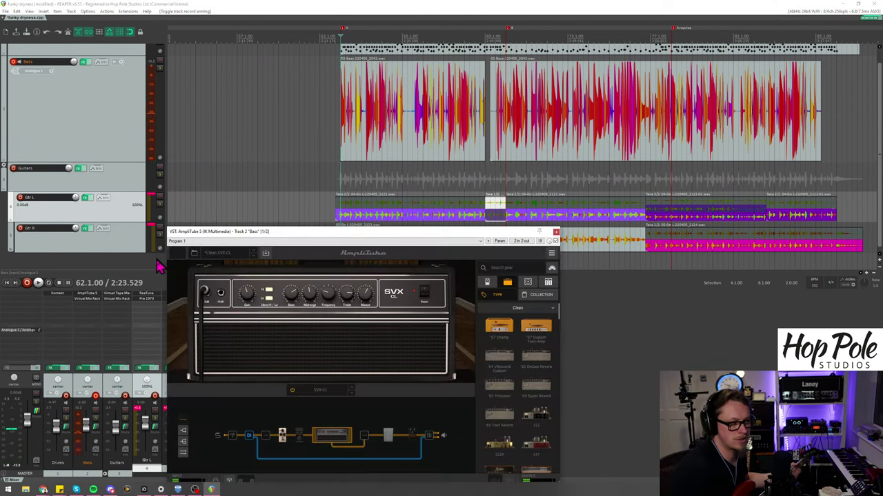
click(233, 439)
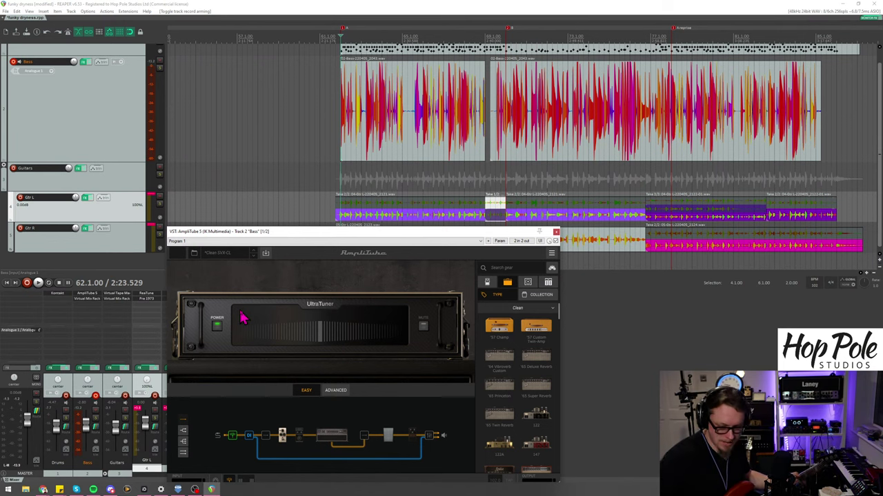
click(319, 36)
scroll(430, 53, up, 2)
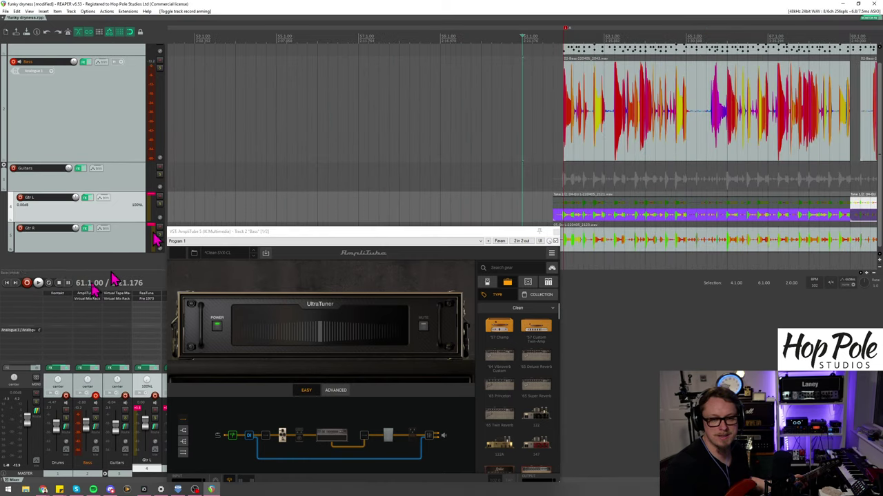
click(27, 284)
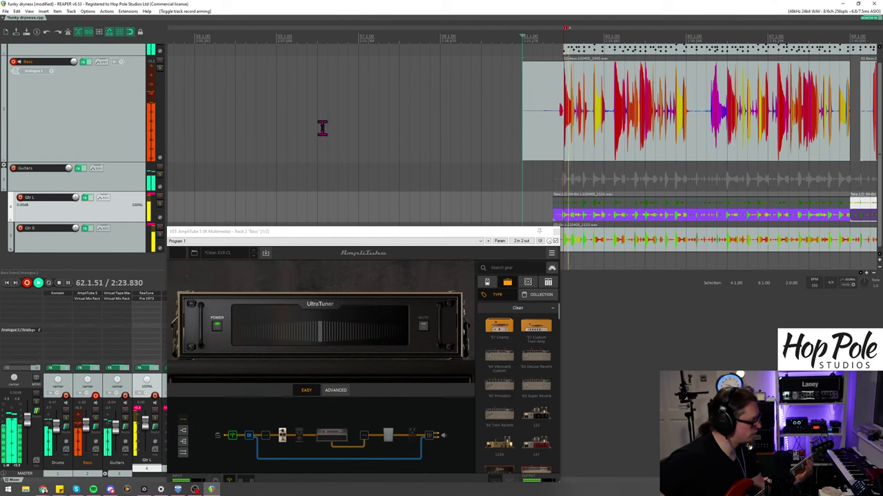
key(space)
key(ctrl+z)
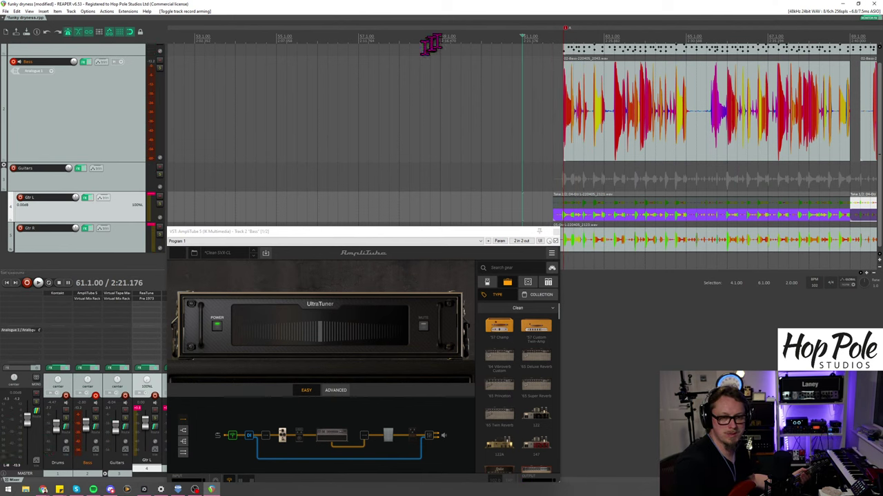
Step: Record a complete new Bass take from 60.2.00 through the end of the A reprise
click(490, 36)
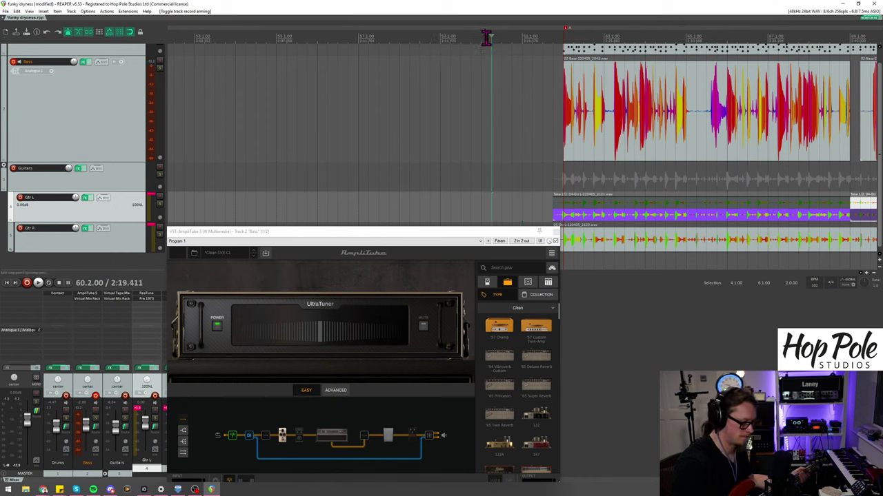
key(ctrl+r)
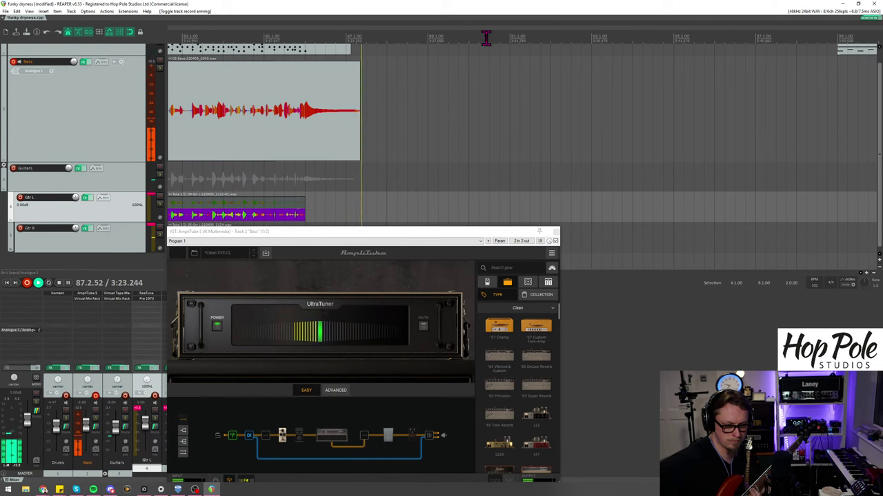
key(space)
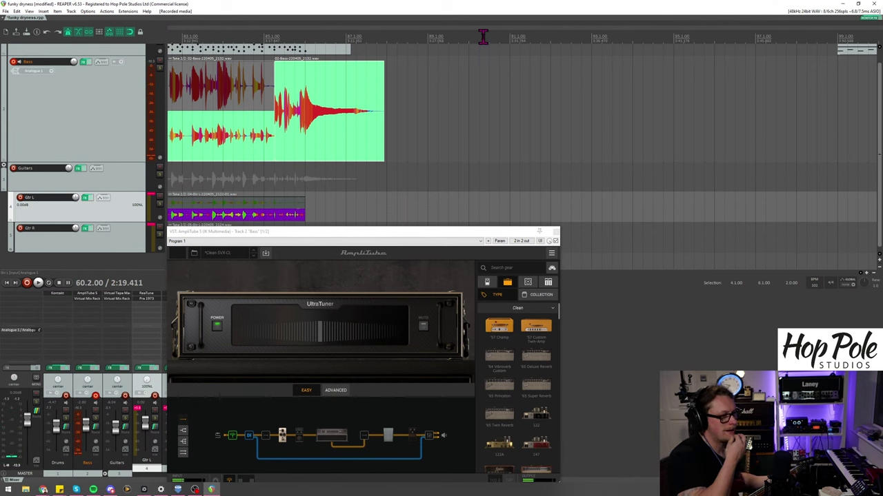
Step: Move the AmpliTube window clear of the arrangement and record another Bass take from 60.2.00 into the A reprise
scroll(441, 97, down, 2)
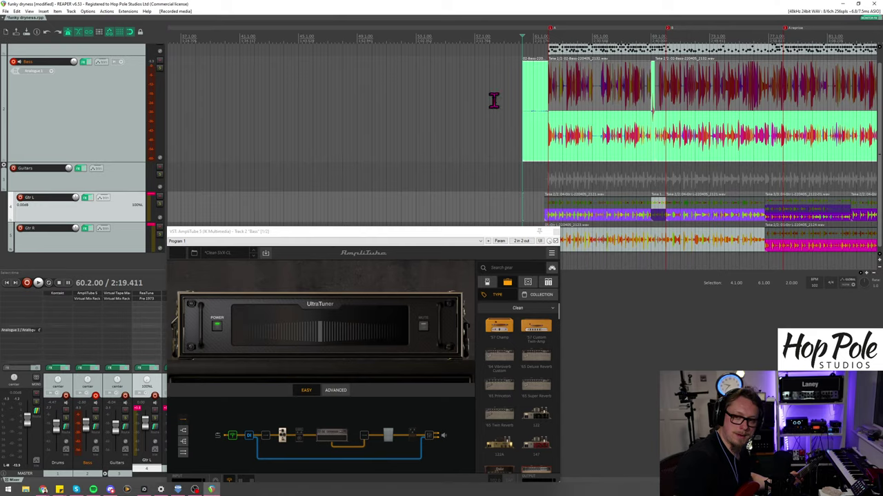
scroll(492, 99, up, 3)
drag(428, 232, 489, 323)
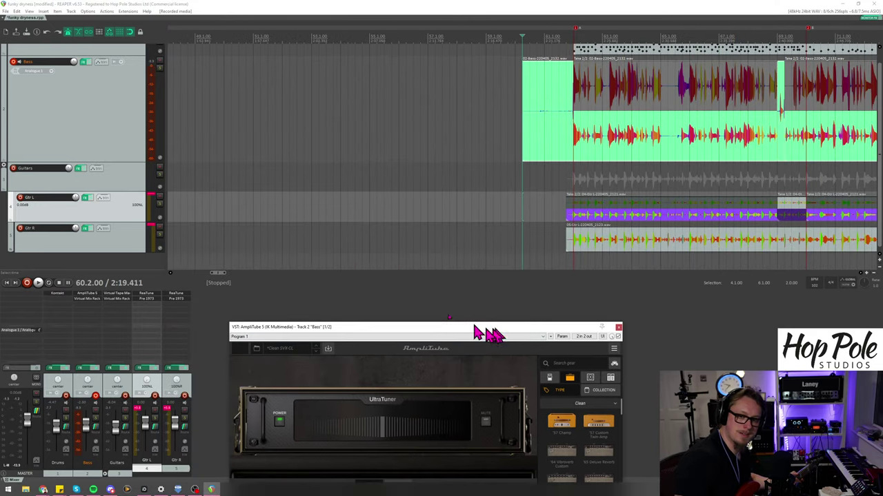
click(28, 284)
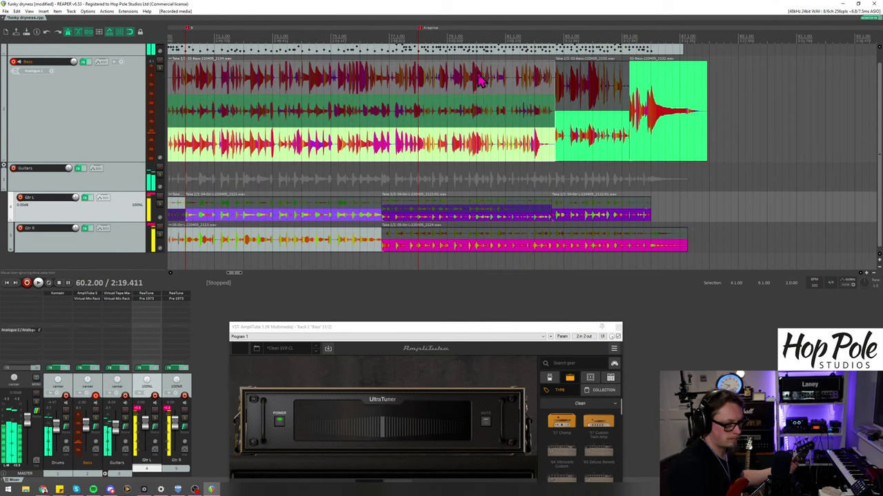
key(space)
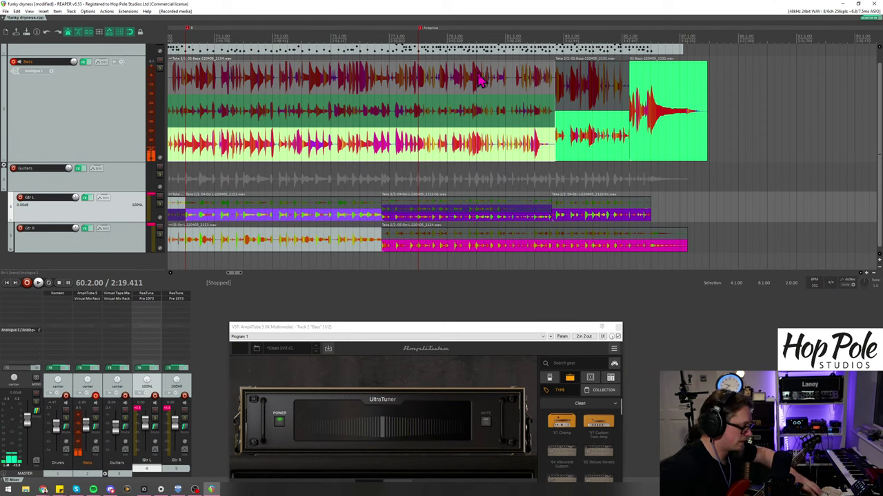
Step: Record one more Bass take from 60.2.00, stopping shortly after the A reprise marker
key(ctrl+r)
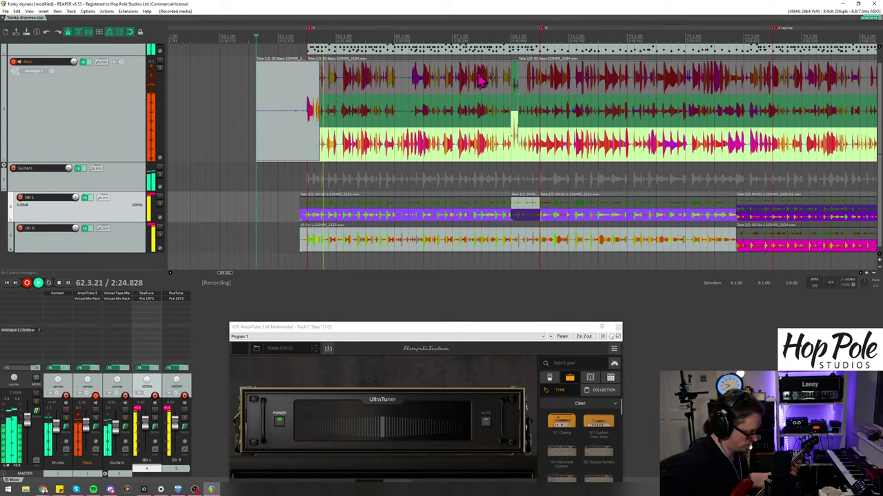
key(space)
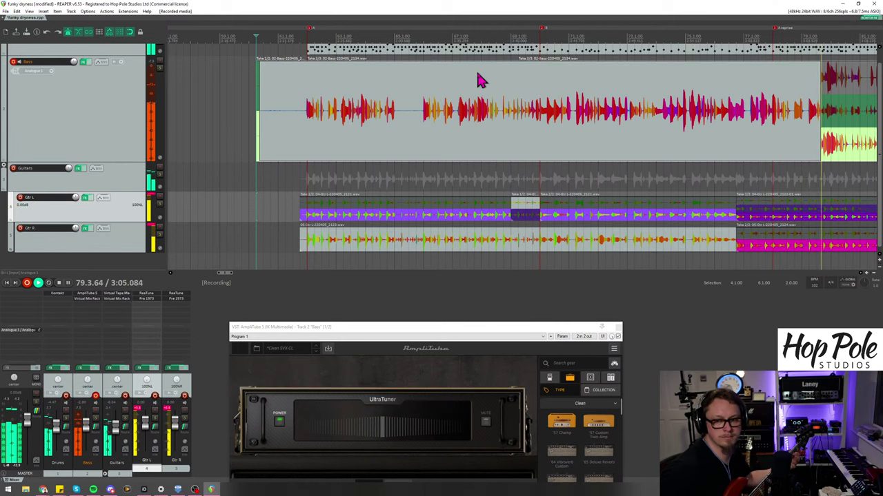
key(space)
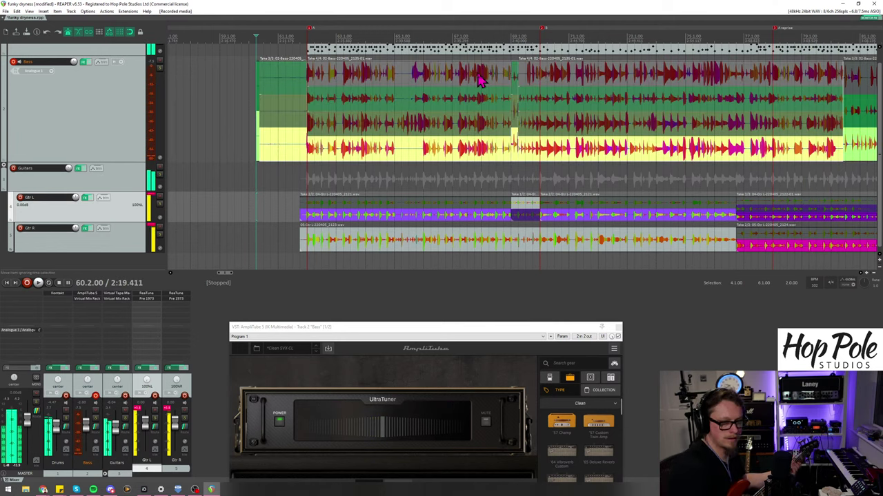
key(ctrl+r)
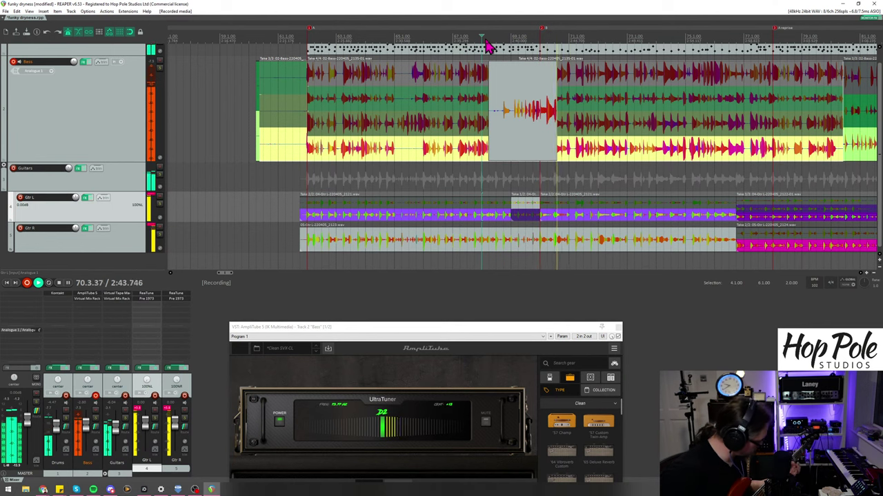
key(space)
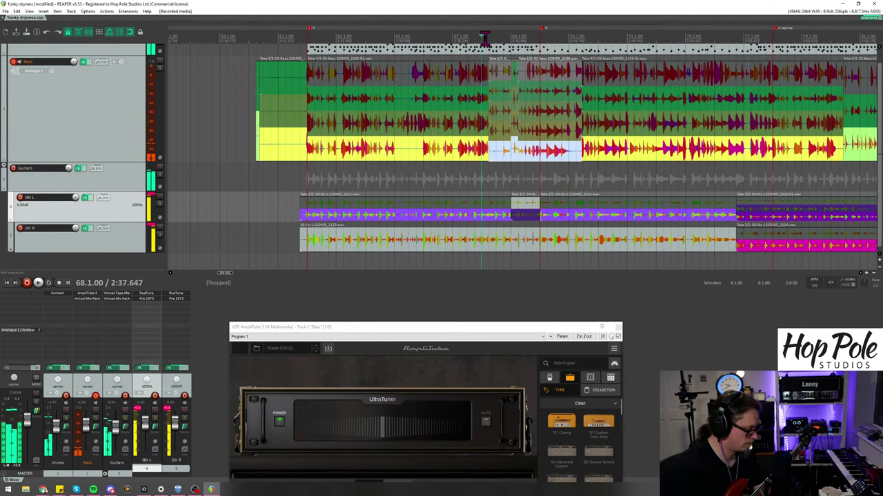
key(space)
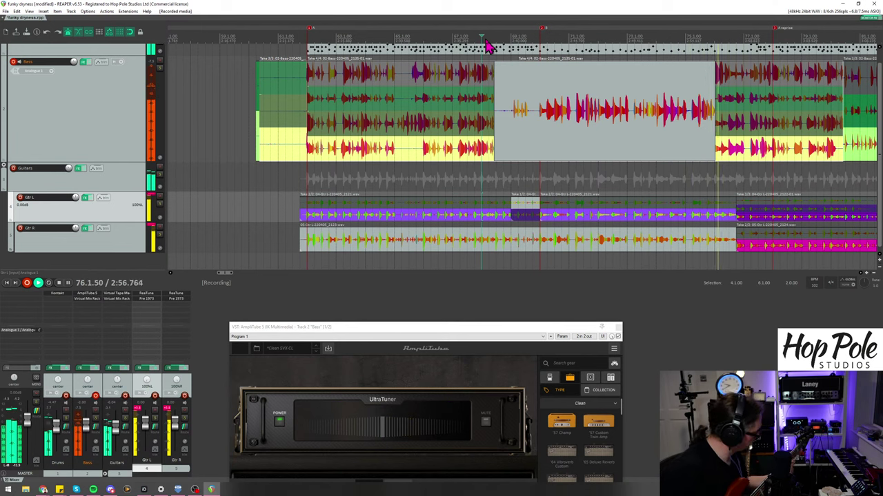
key(space)
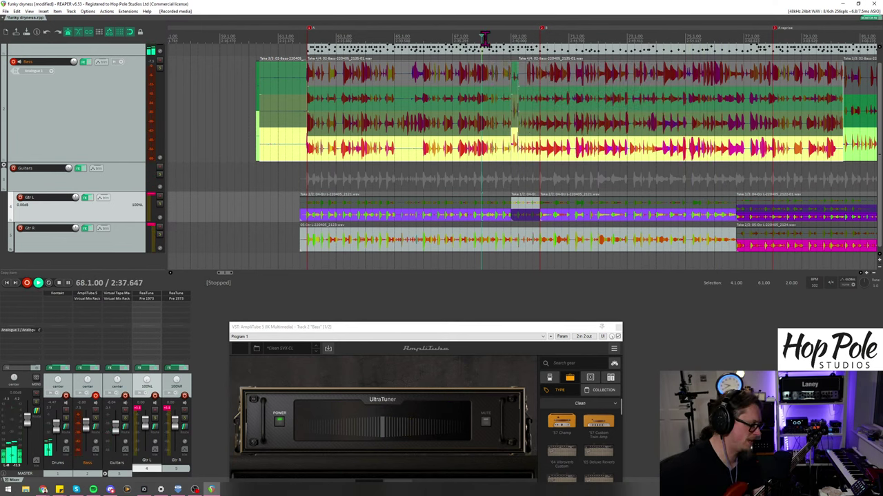
Step: Record a Bass take from 68.1.00 through the final sustained note of the A reprise
key(ctrl+r)
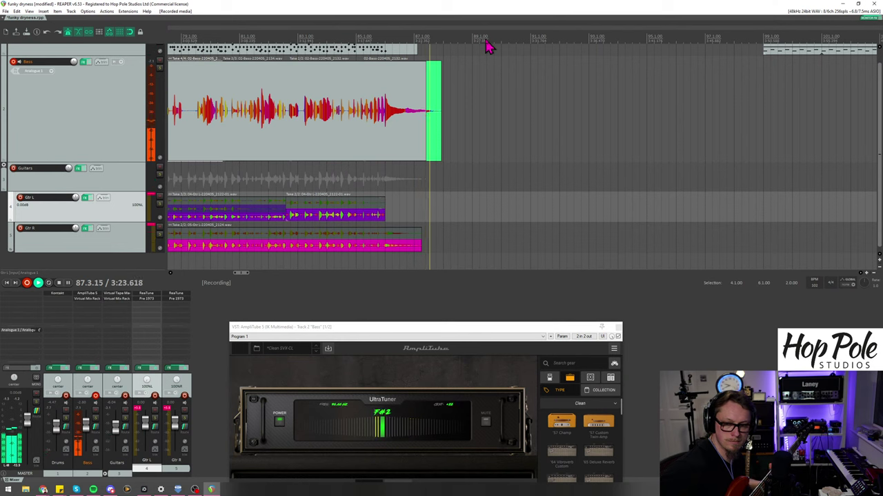
key(space)
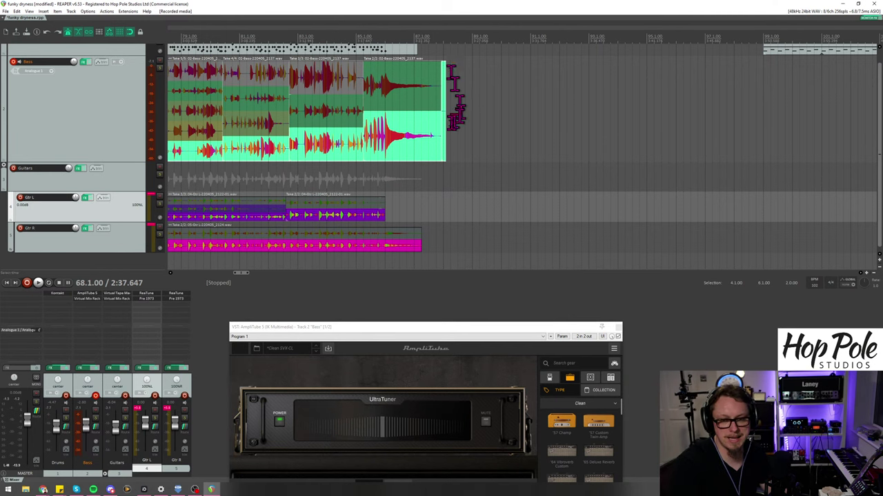
Step: Delete the leftover Bass fragments near the end of the A reprise and extend the 02-Bass-220405_2137 take over that passage
click(435, 124)
scroll(524, 124, down, 3)
scroll(545, 125, up, 2)
drag(555, 124, 528, 167)
key(Delete)
scroll(448, 158, down, 3)
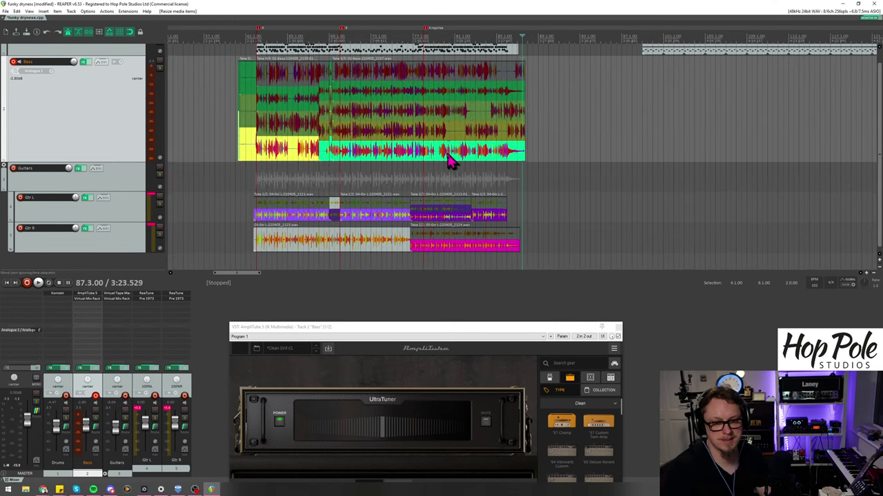
Step: Delete the short leftover Bass items between 68.1.00 and the start of the 02-Bass-220405_2137 take after 69.1.00
click(339, 168)
scroll(358, 167, up, 4)
key(Delete)
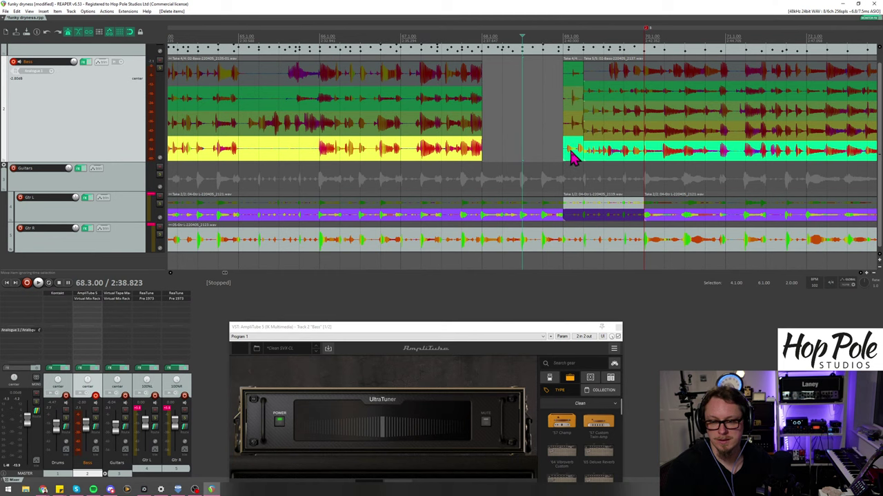
click(574, 153)
key(Delete)
drag(584, 151, 593, 168)
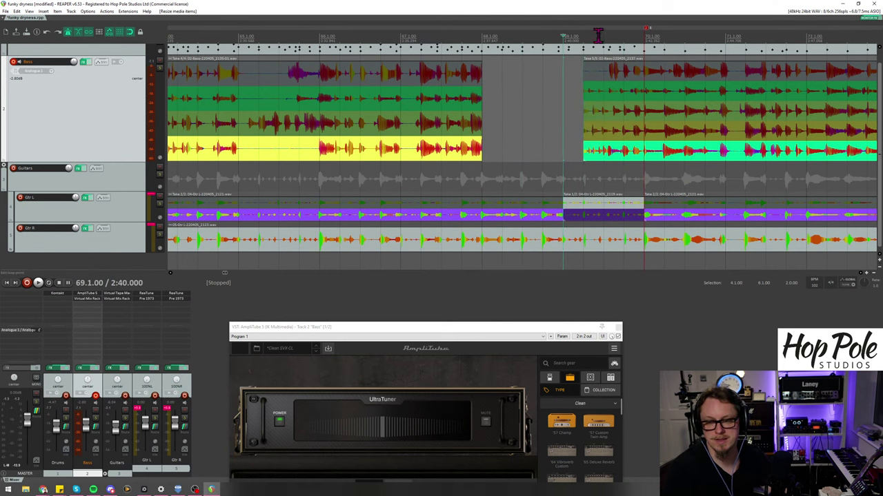
Step: Audition the transition, then trim the later Bass take's start to the B marker and extend the A section's Bass item to meet it
click(597, 38)
key(space)
scroll(493, 142, up, 3)
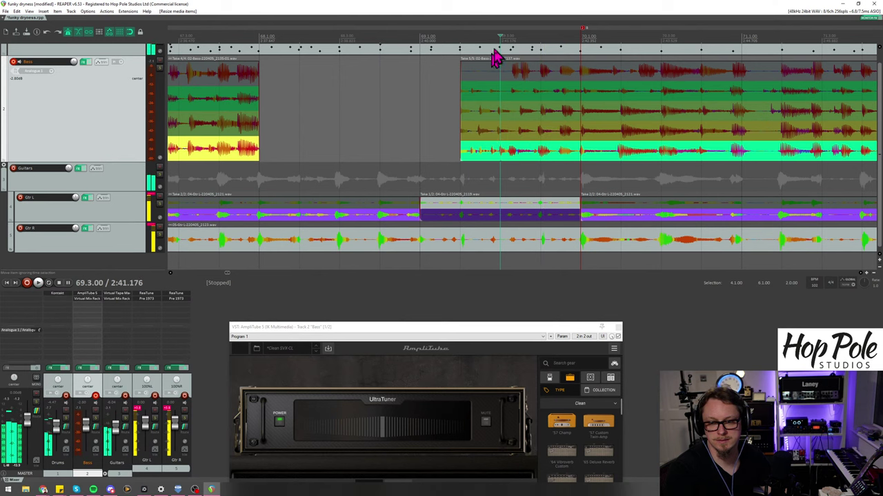
key(space)
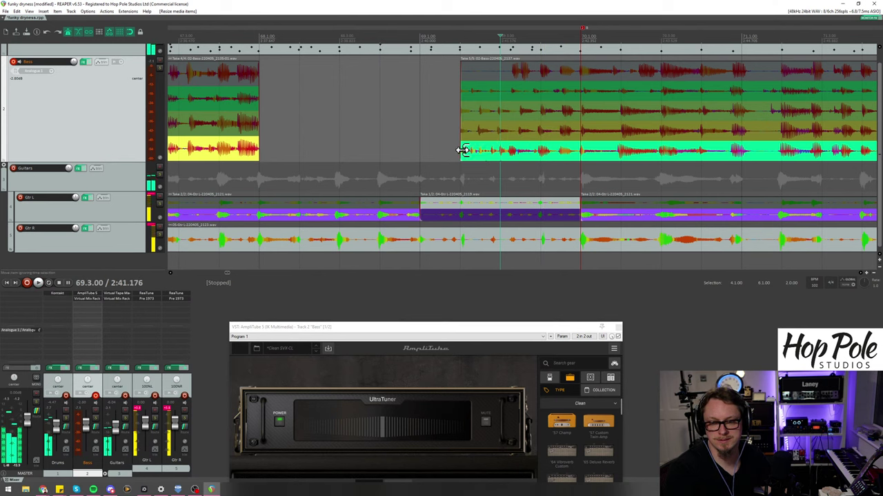
drag(462, 150, 580, 160)
key(space)
key(space)
drag(255, 152, 578, 181)
scroll(433, 142, down, 2)
scroll(433, 142, down, 2)
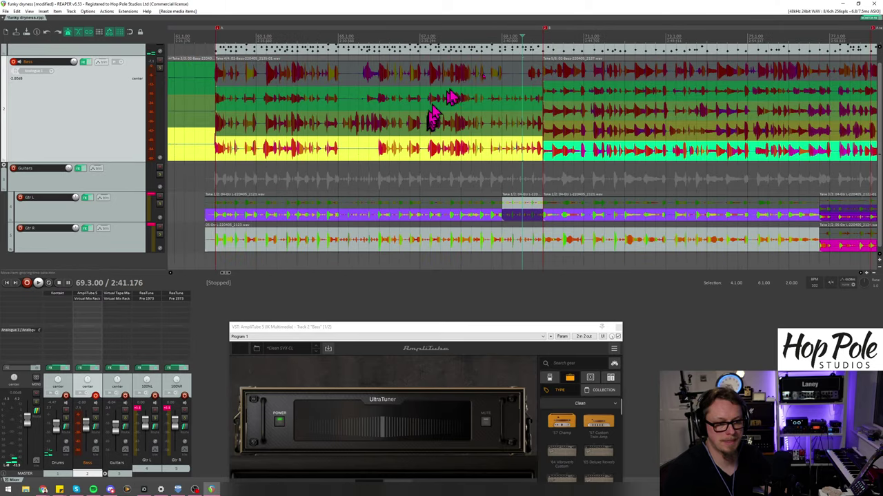
Step: Delete the silent Bass items before the A marker and extend the A section's Bass item start slightly ahead of 62.1.00
key(Delete)
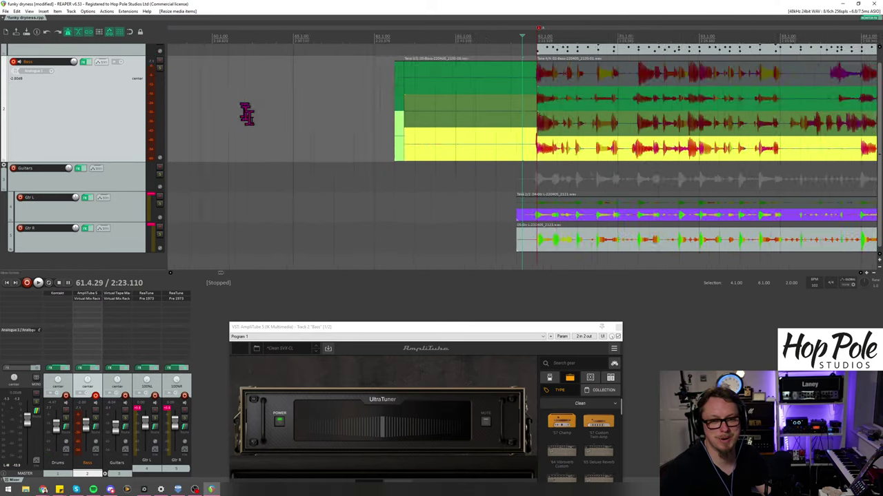
key(Delete)
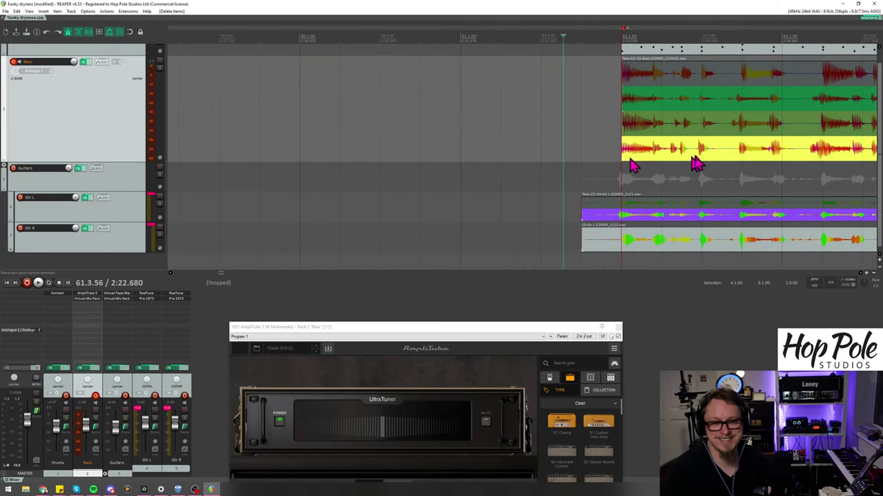
drag(621, 153, 620, 159)
Step: Play from before the A section and trim the starts of the Gtr L and Gtr R items to match the Bass start
key(space)
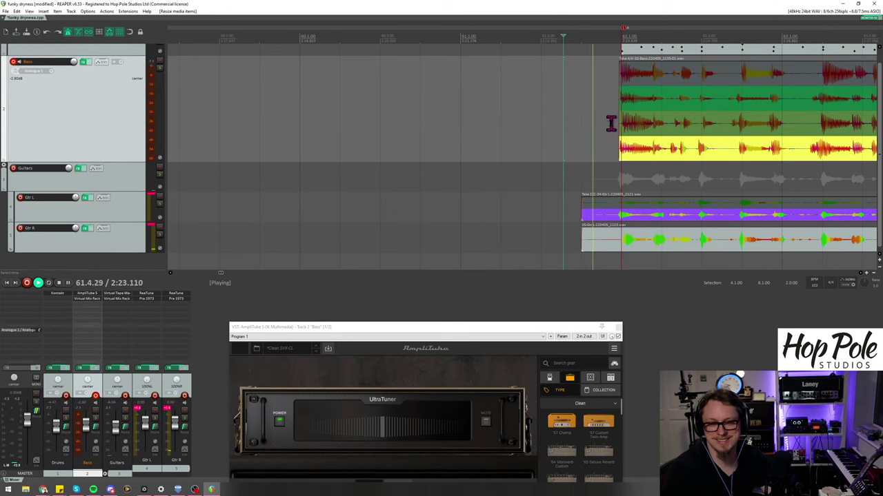
scroll(567, 153, up, 2)
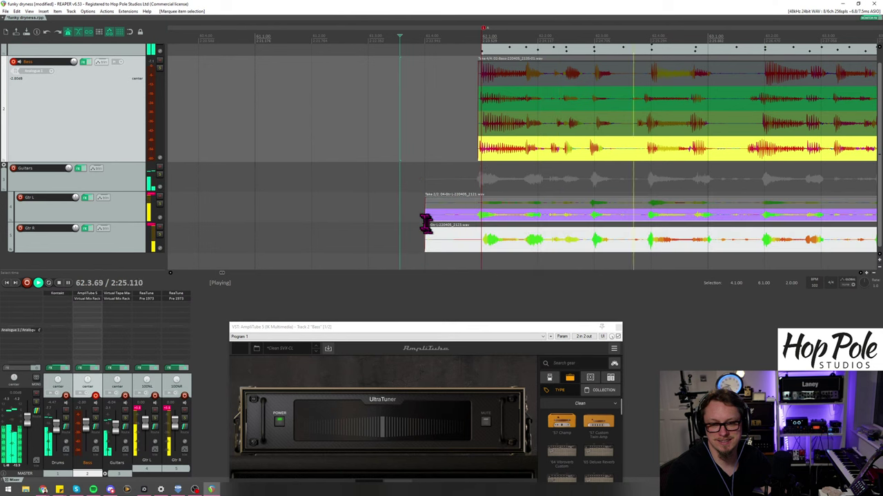
drag(423, 222, 478, 223)
scroll(516, 182, down, 2)
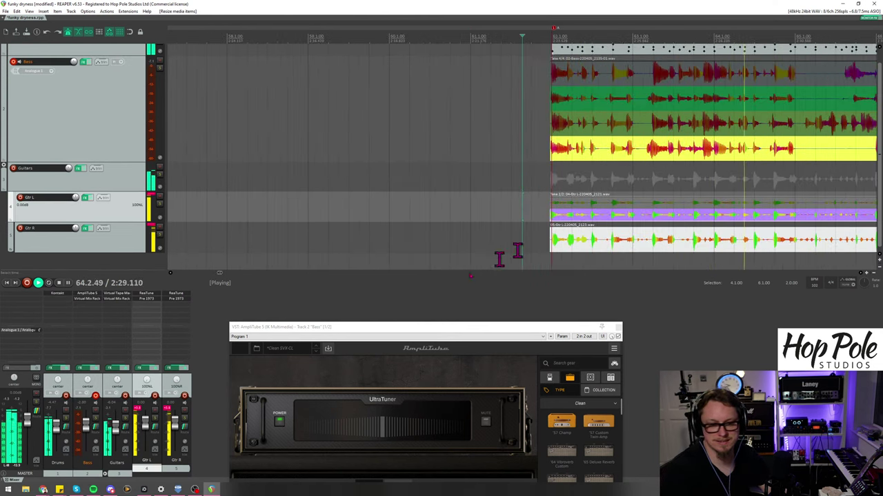
Step: Disarm the Bass track, set its volume to 0.00 dB and audition the bass part around bar 67
click(94, 397)
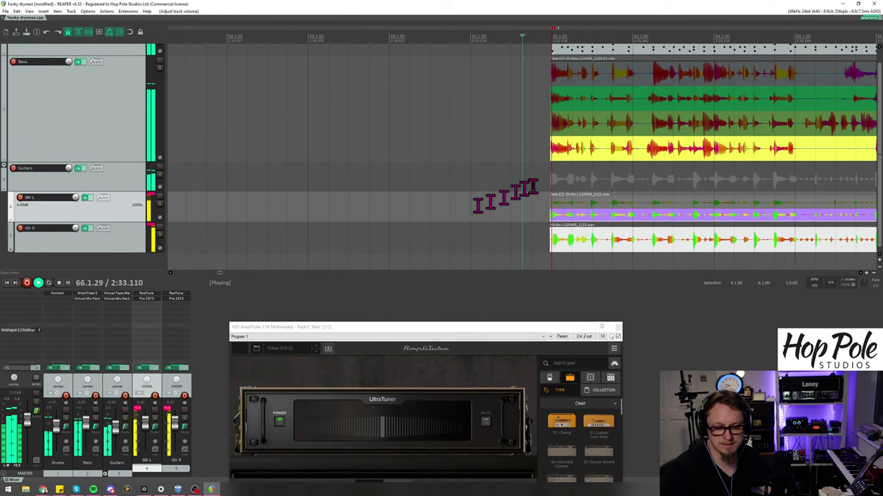
scroll(630, 144, up, 3)
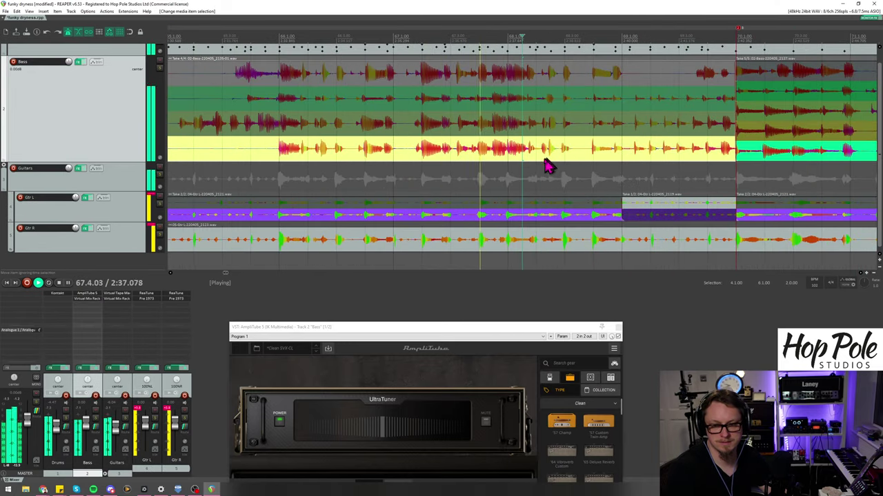
click(415, 36)
scroll(531, 137, up, 3)
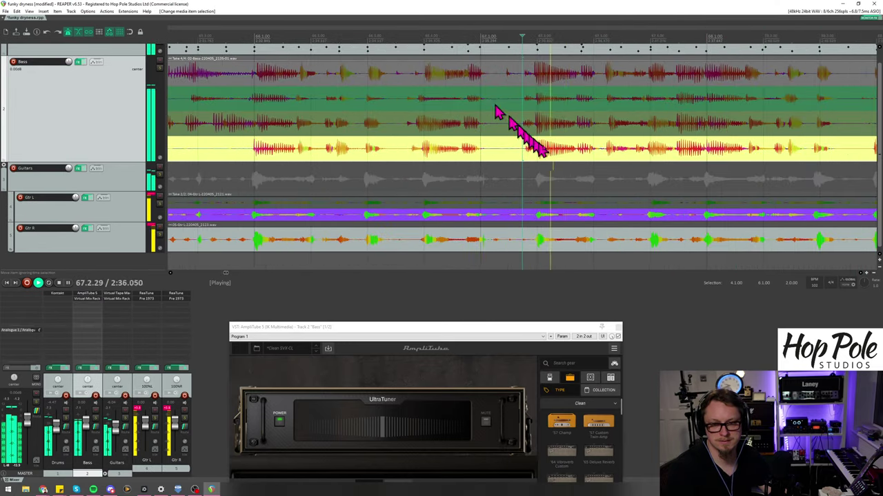
click(577, 158)
key(space)
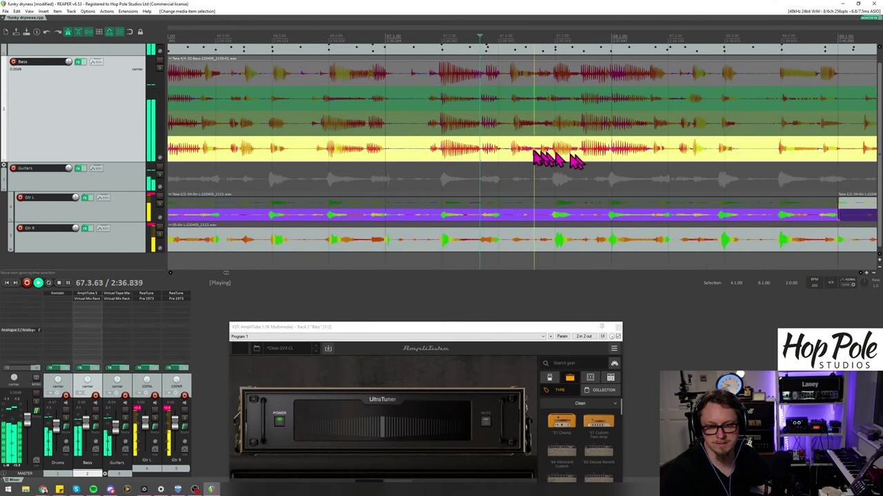
Step: Split the Bass item at 67.2.99, trim the second part's start to its next note and play the edit
click(503, 157)
scroll(503, 157, up, 3)
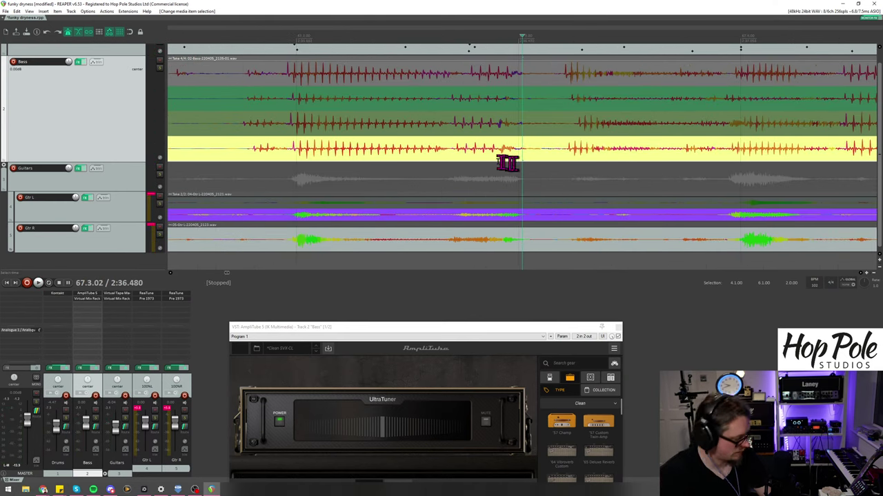
click(516, 152)
key(s)
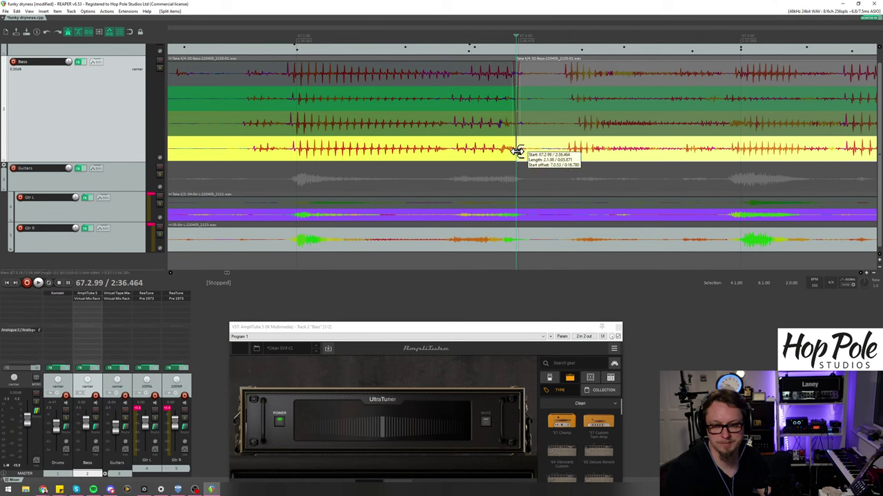
drag(517, 152, 565, 153)
click(376, 52)
key(space)
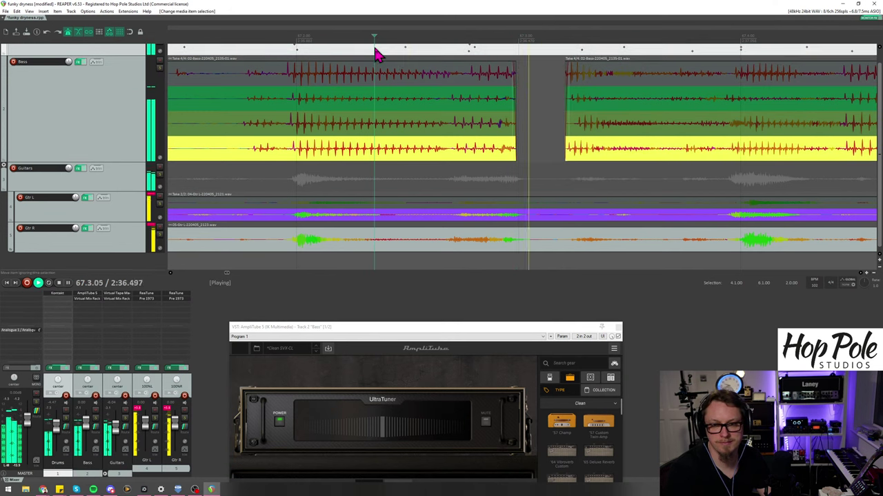
Step: Lengthen the Bass item's end slightly before the bar 67 gap, add a short fade-out and audition the passage through bar 69
scroll(382, 58, down, 5)
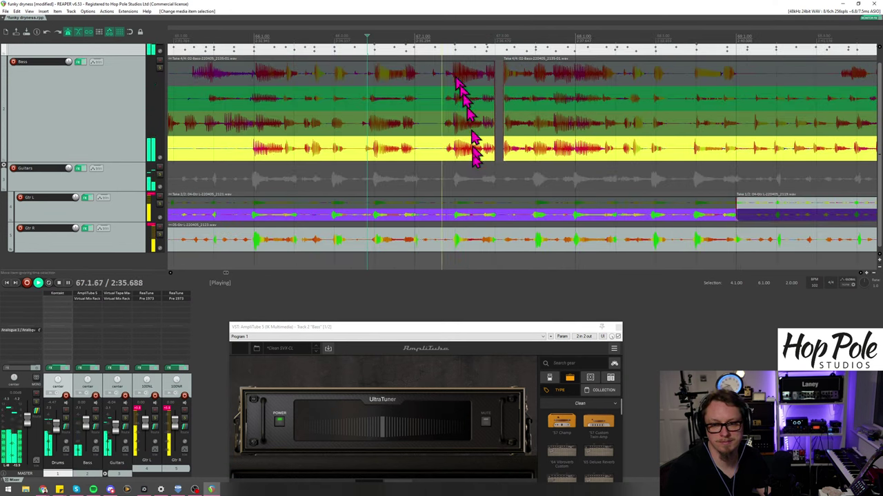
scroll(543, 158, up, 3)
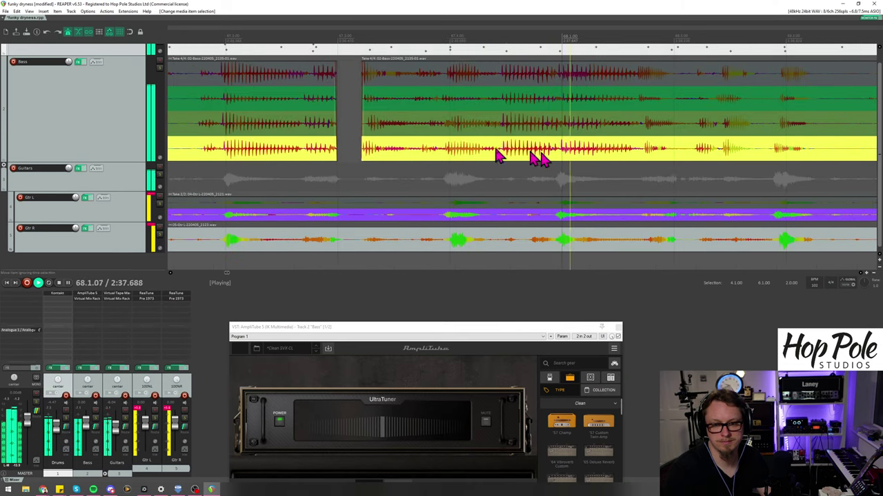
key(space)
click(334, 136)
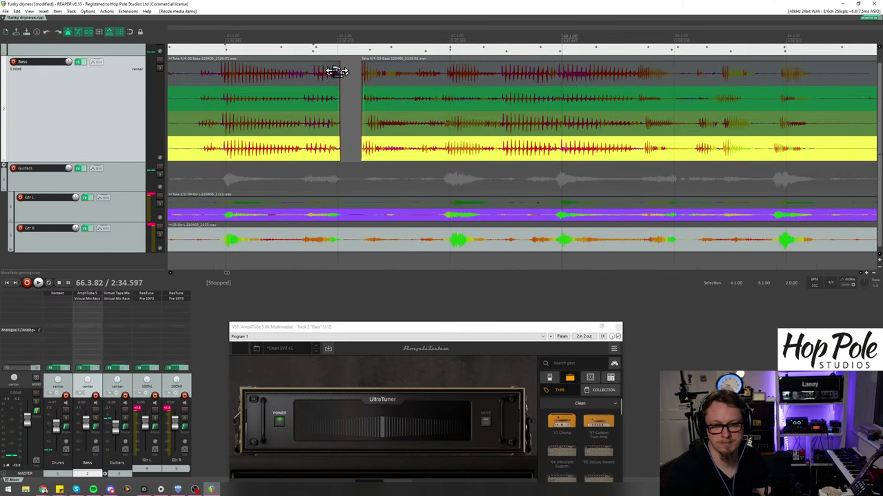
key(space)
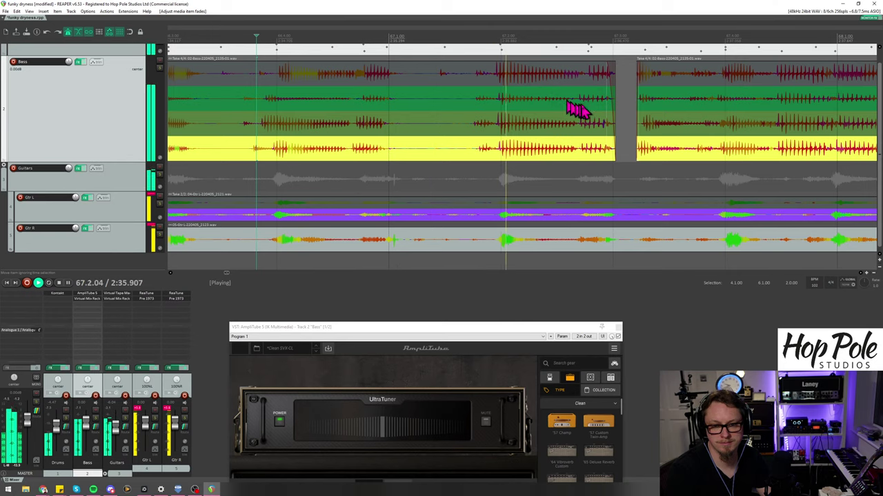
scroll(584, 114, down, 3)
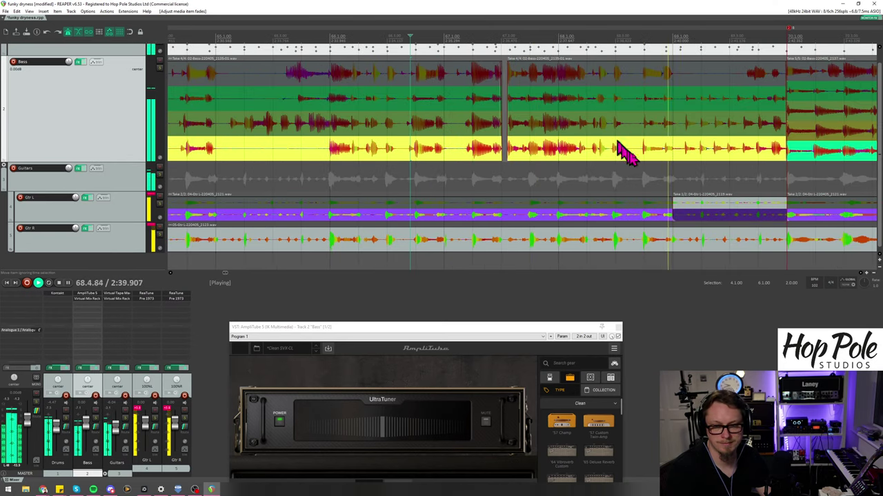
scroll(672, 163, up, 3)
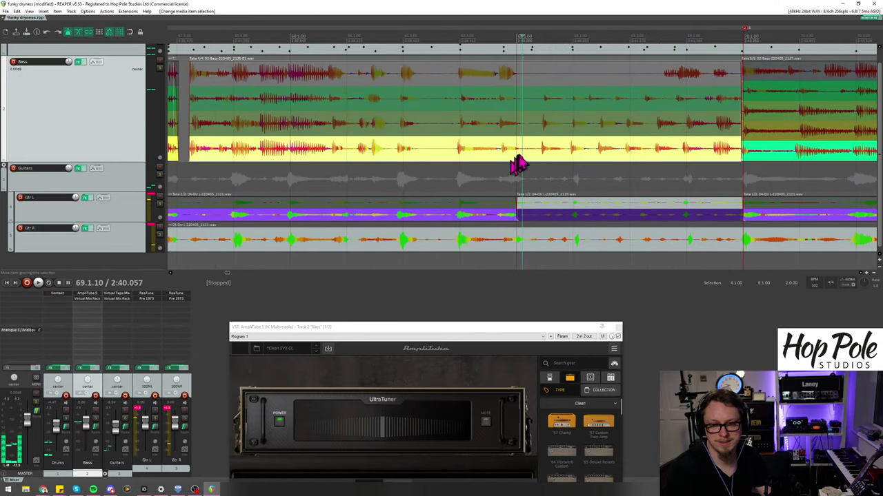
Step: Split the Bass item at 69.1.03, trim the second part's start to its next note and audition the gap
click(522, 160)
key(space)
key(s)
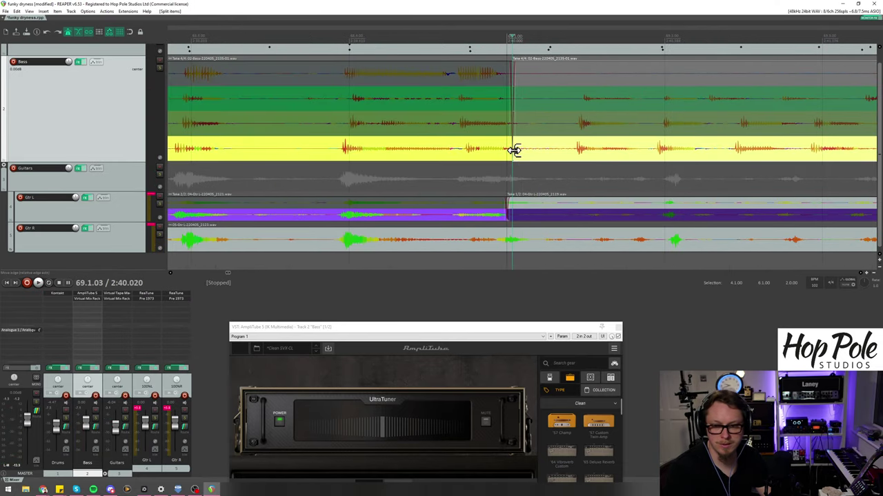
drag(515, 155, 577, 161)
key(space)
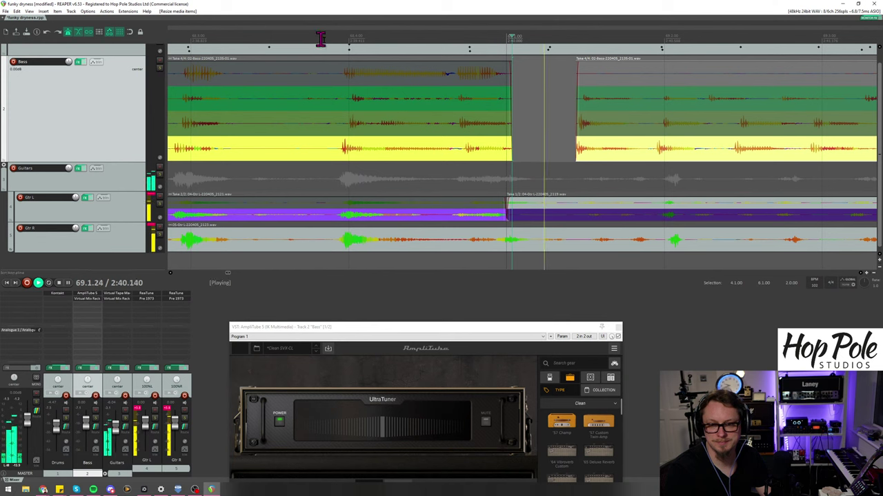
click(306, 35)
scroll(507, 81, down, 3)
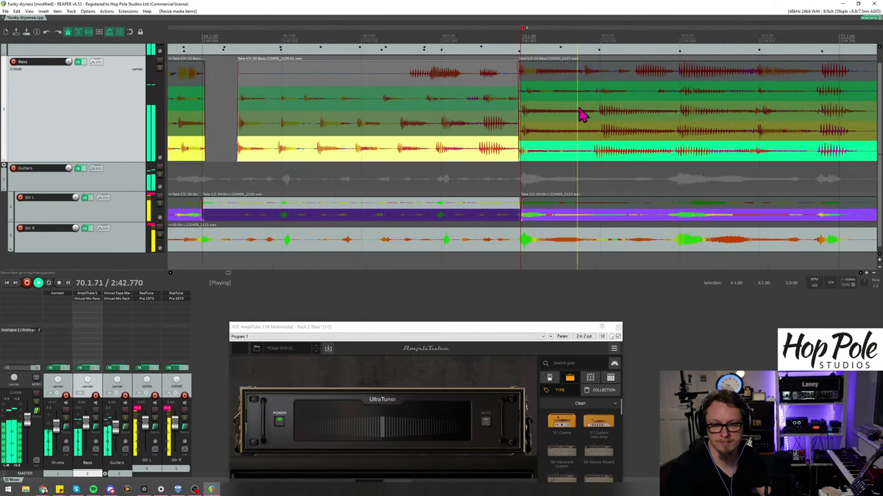
Step: Audition the B section's opening and split the Bass take just before the last note leading into 71.1.00
click(581, 158)
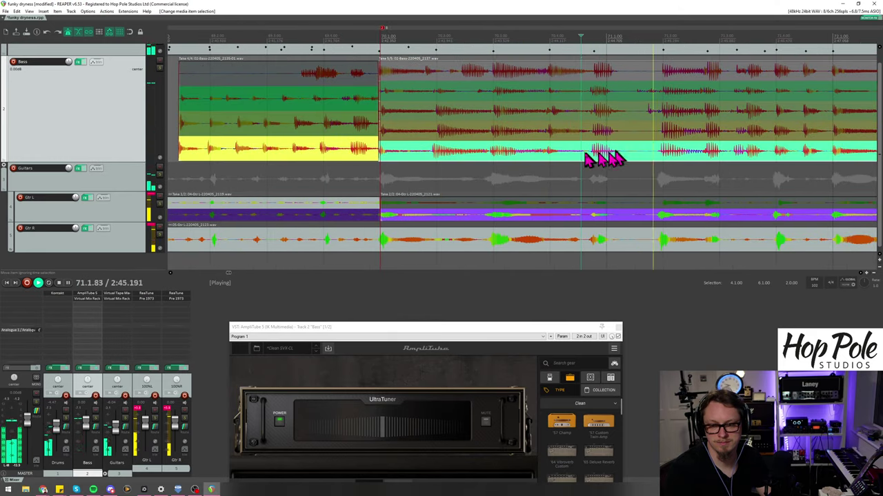
click(420, 158)
scroll(443, 162, up, 4)
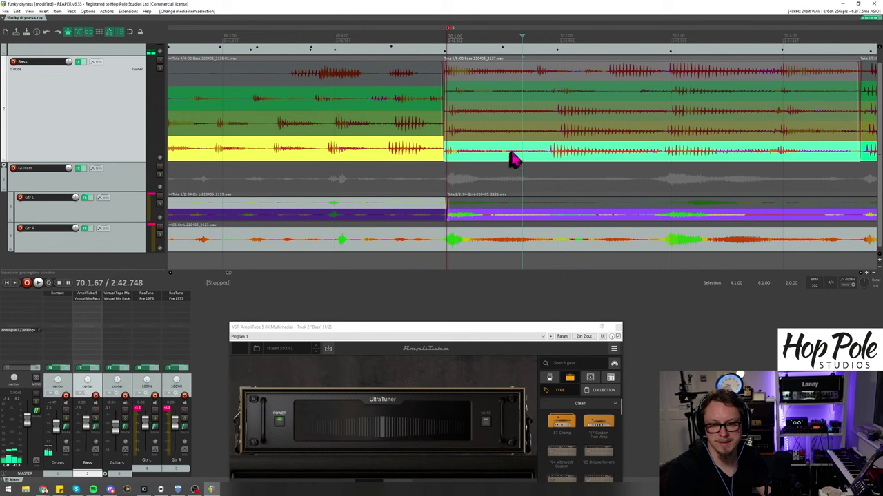
Step: Split the Bass item at 70.1.87 and nudge the following section slightly later, closing the gap at its start
click(545, 157)
key(s)
drag(556, 158, 566, 160)
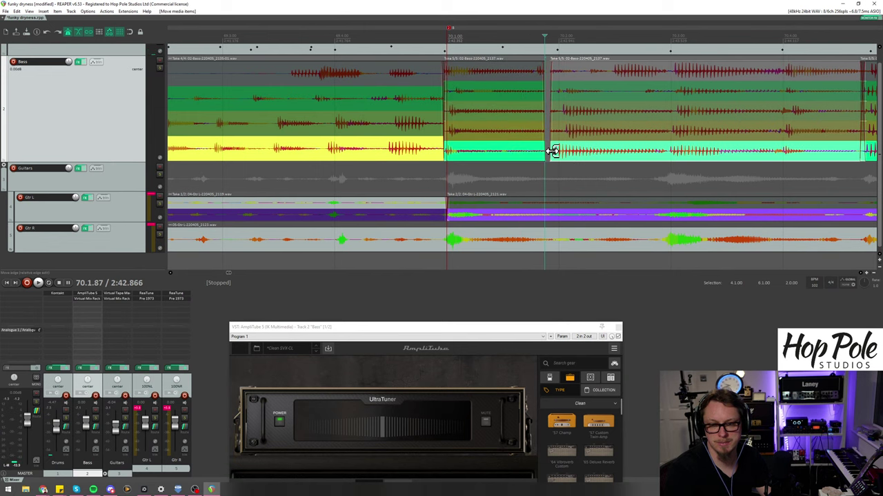
click(363, 36)
key(space)
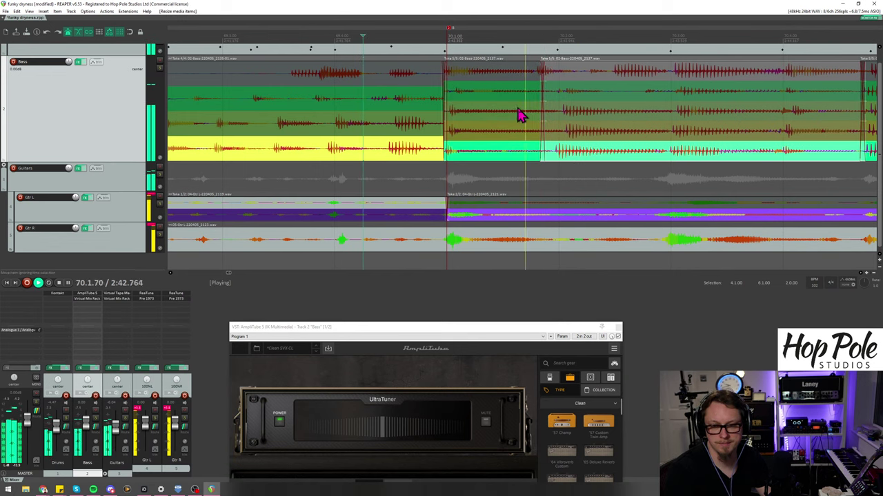
Step: Split the Bass item just before 72.2 and again at 73.4.88 while playing through it
scroll(556, 122, down, 3)
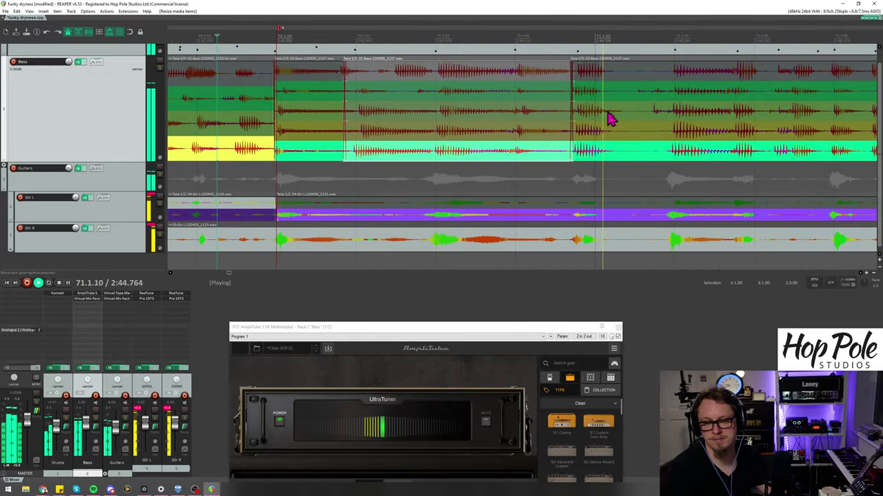
scroll(624, 157, down, 2)
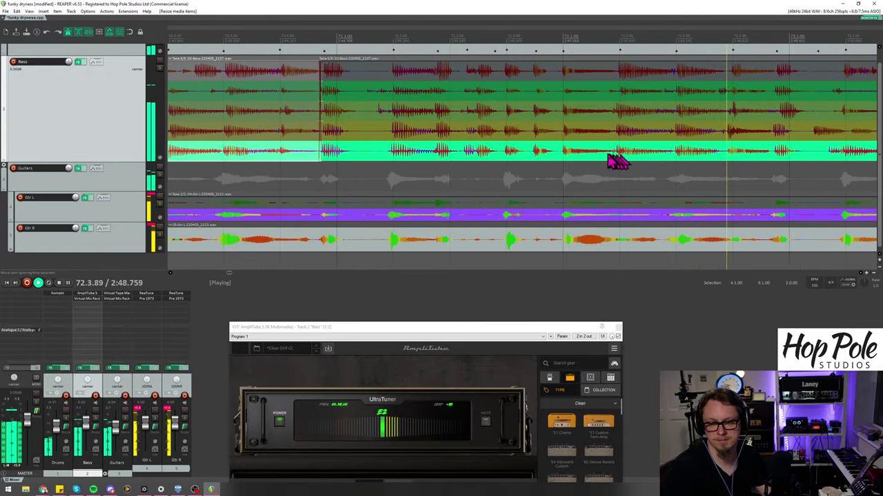
scroll(616, 159, up, 2)
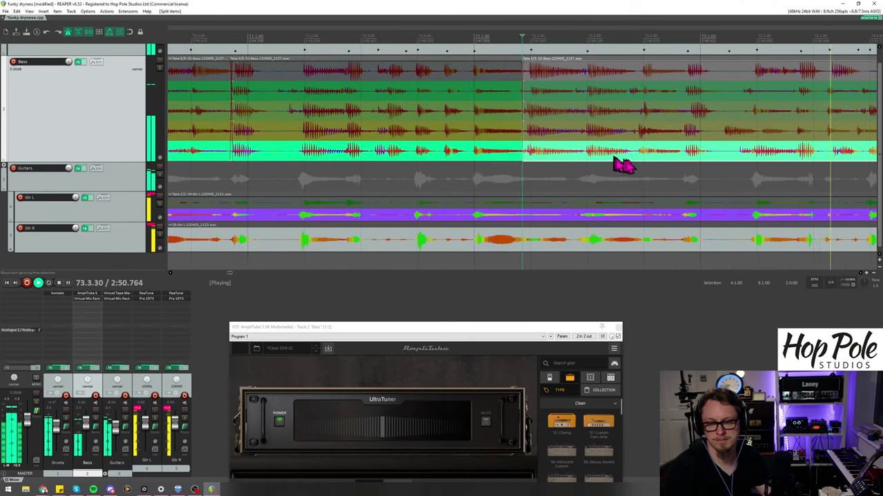
key(s)
scroll(674, 159, up, 2)
key(space)
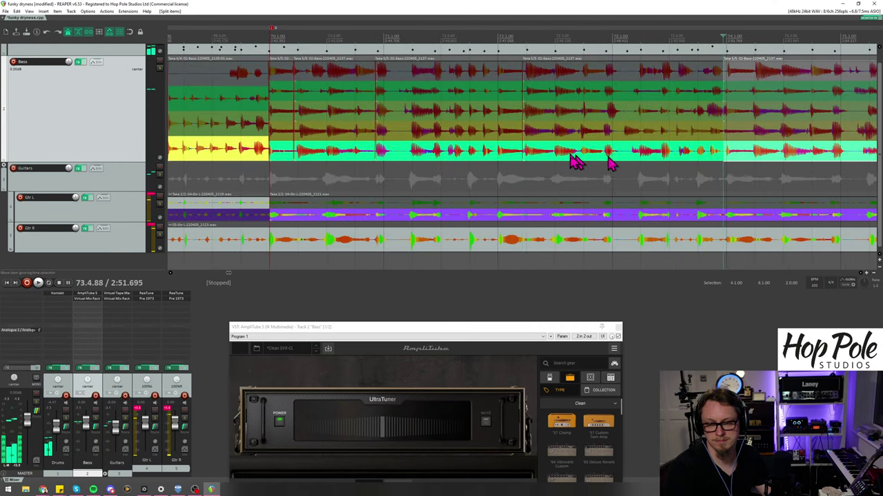
Step: Nudge the Bass section starting just before 72.2 slightly later and extend its start to close the gap
click(541, 160)
scroll(541, 160, up, 3)
mouse_move(531, 162)
mouse_down()
mouse_move(548, 167)
mouse_move(537, 161)
mouse_up()
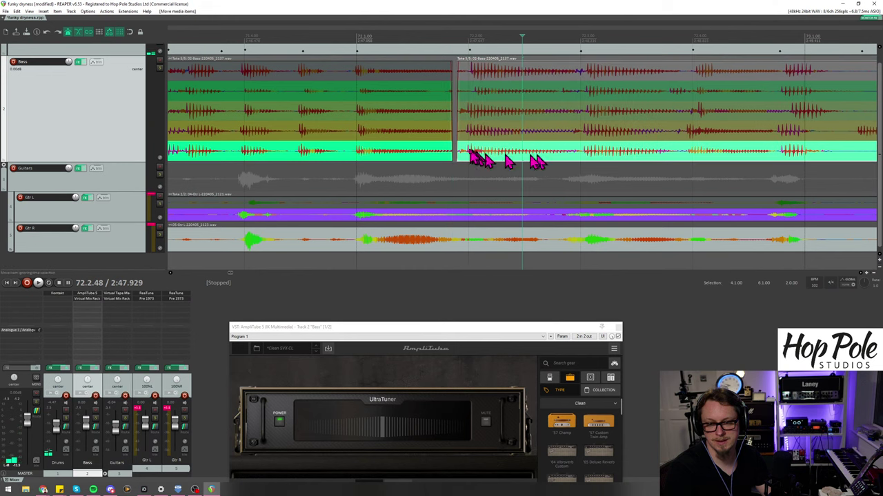
drag(460, 150, 453, 147)
Step: Play the Bass part from just before bar 72 through bar 78 to check the timing against the other tracks
click(316, 38)
key(space)
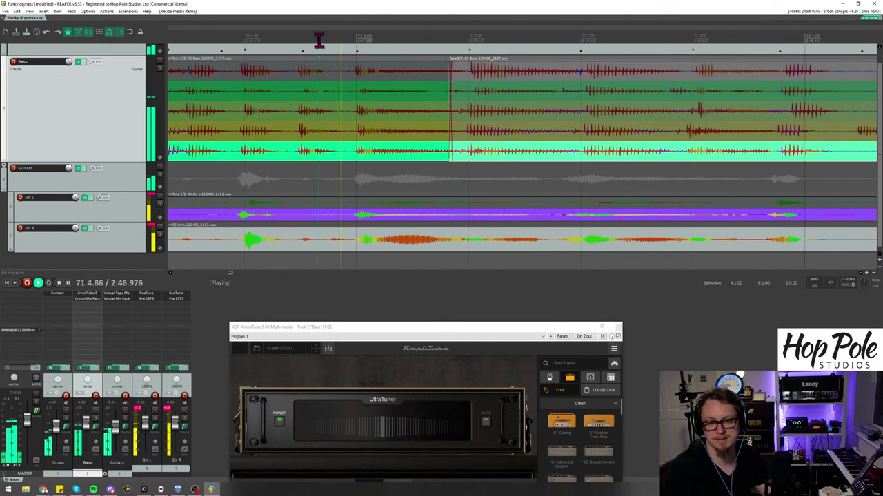
scroll(621, 142, down, 2)
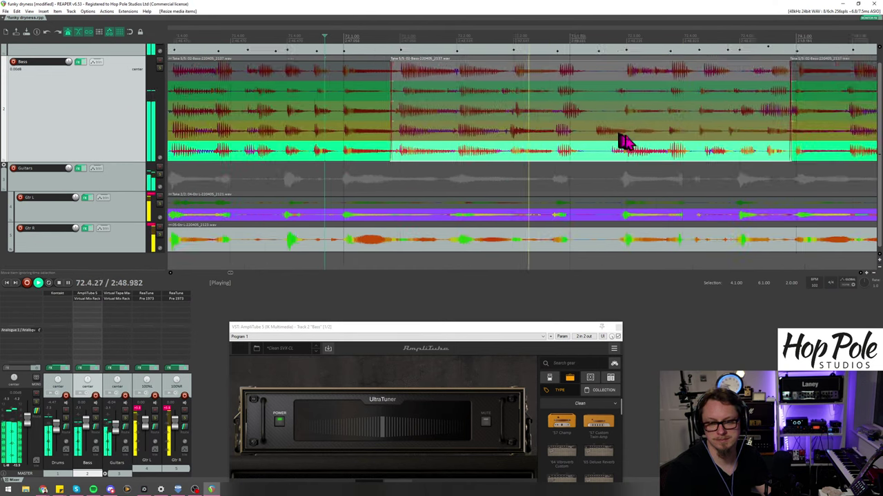
scroll(647, 141, up, 3)
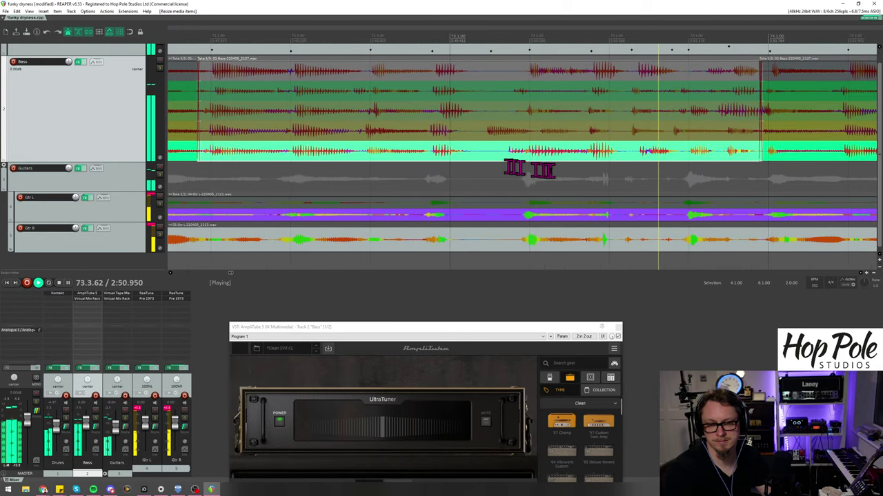
scroll(558, 171, down, 2)
scroll(572, 169, down, 1)
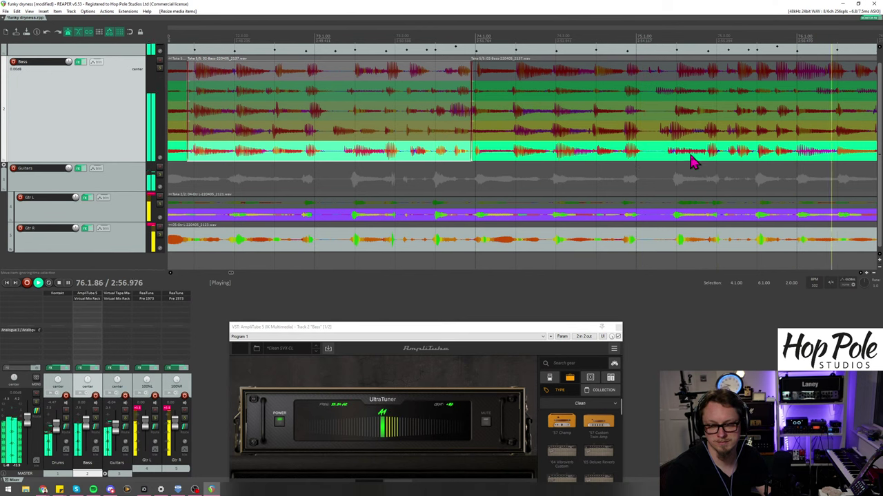
scroll(682, 162, down, 2)
click(554, 156)
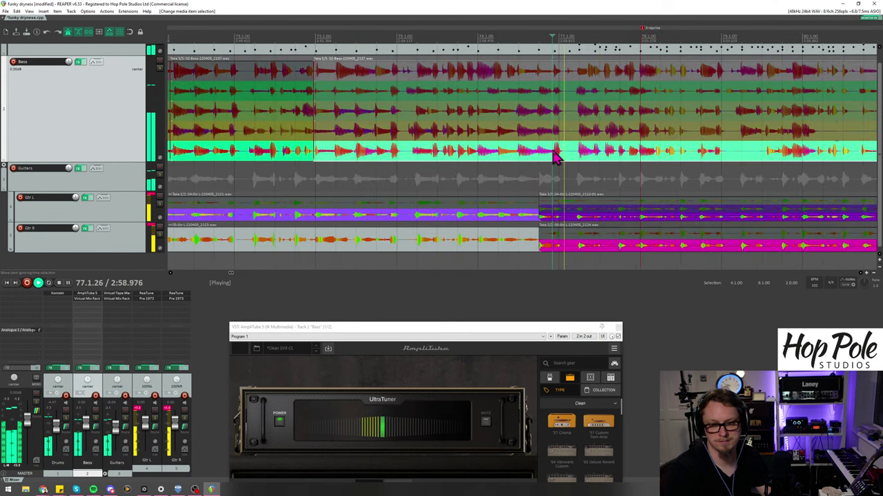
scroll(559, 158, up, 2)
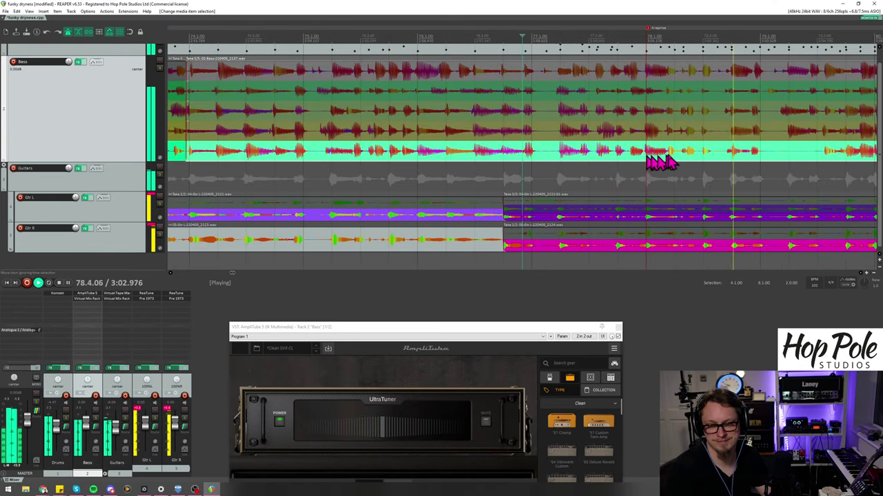
Step: Split out the Bass section from just before 78.2 to about 79.1.24 and nudge it slightly later, closing the gap at its start
scroll(572, 157, up, 2)
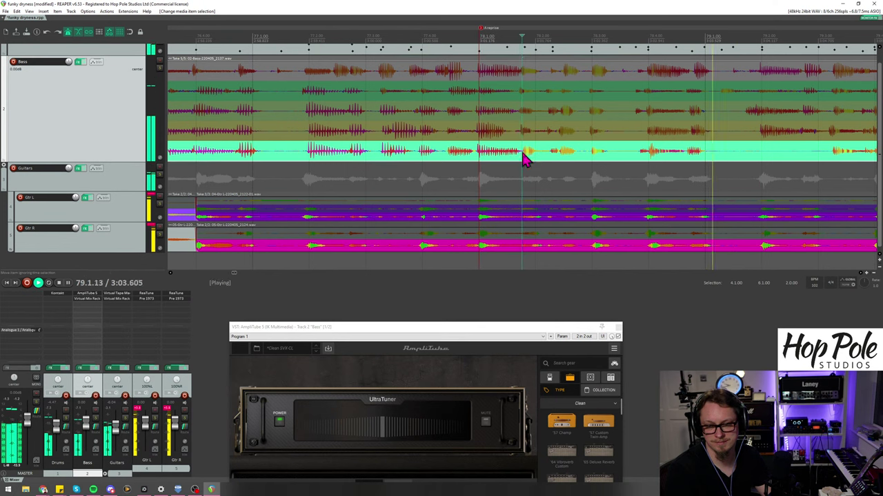
key(s)
key(space)
key(s)
drag(611, 156, 613, 157)
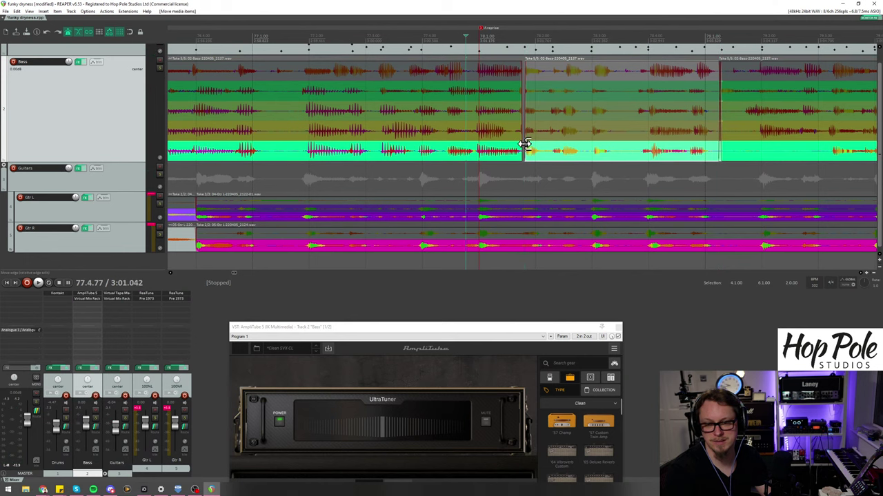
drag(524, 143, 521, 144)
key(space)
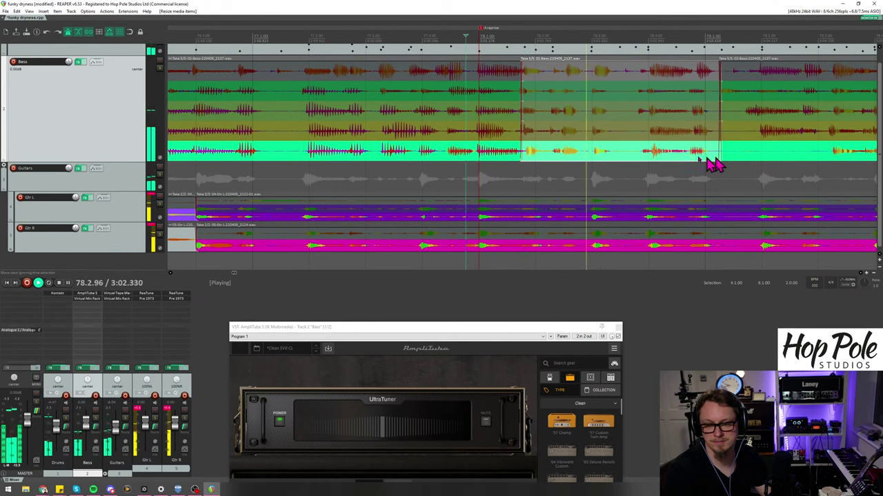
Step: Split the Bass section just before 78.4, switch the piece running to about 79.1.24 to take 3, and audition it
scroll(683, 162, up, 3)
key(space)
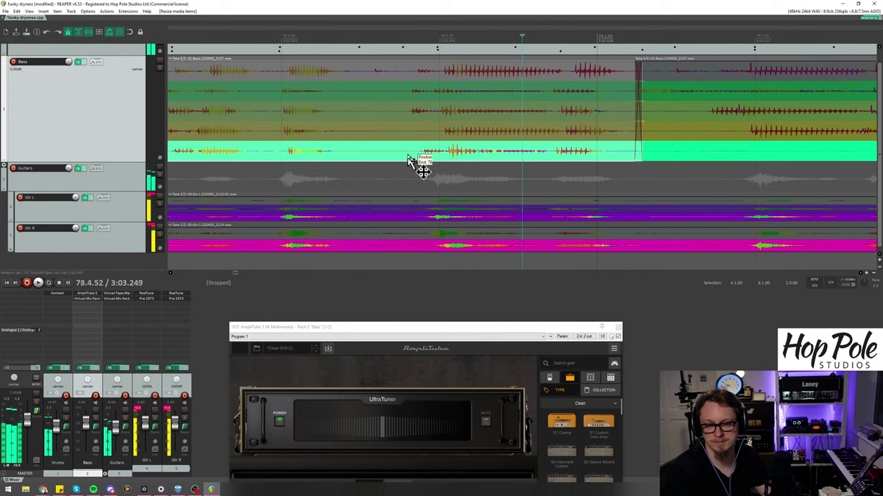
click(408, 160)
click(417, 110)
key(space)
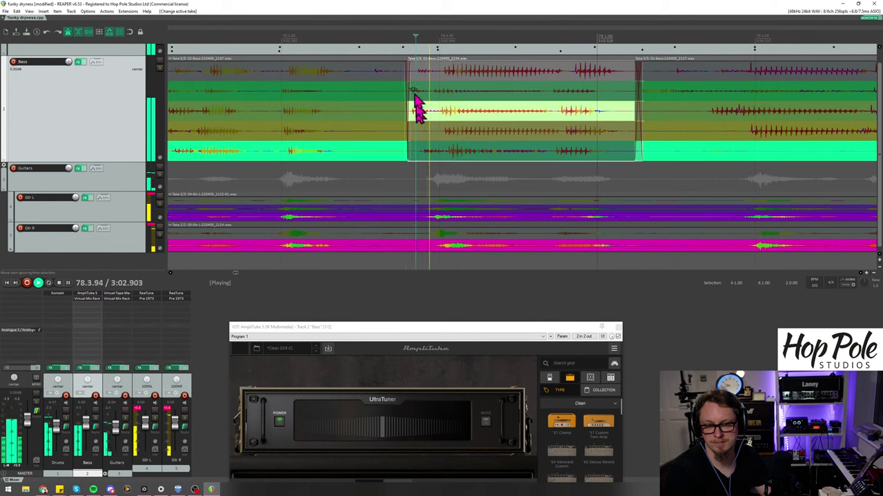
click(373, 55)
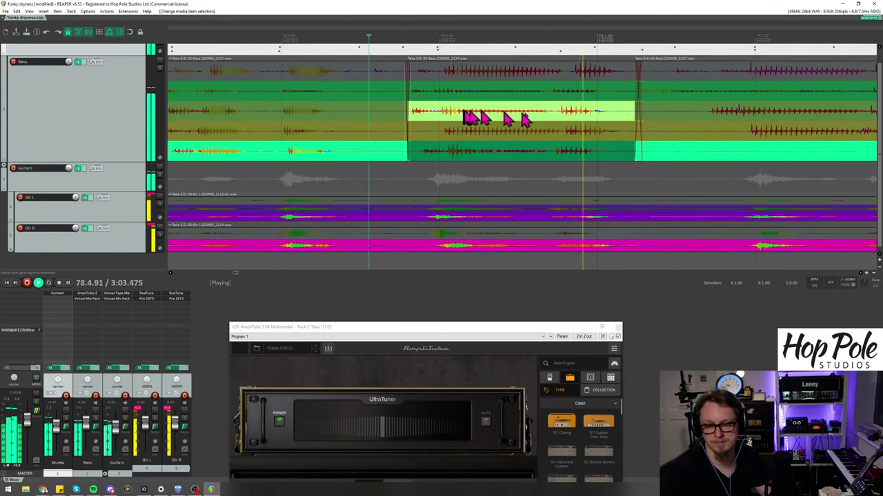
Step: Split the Bass item at 79.3.16 and set the section before it to take 4, after auditioning take 3
scroll(693, 152, down, 4)
scroll(586, 158, up, 3)
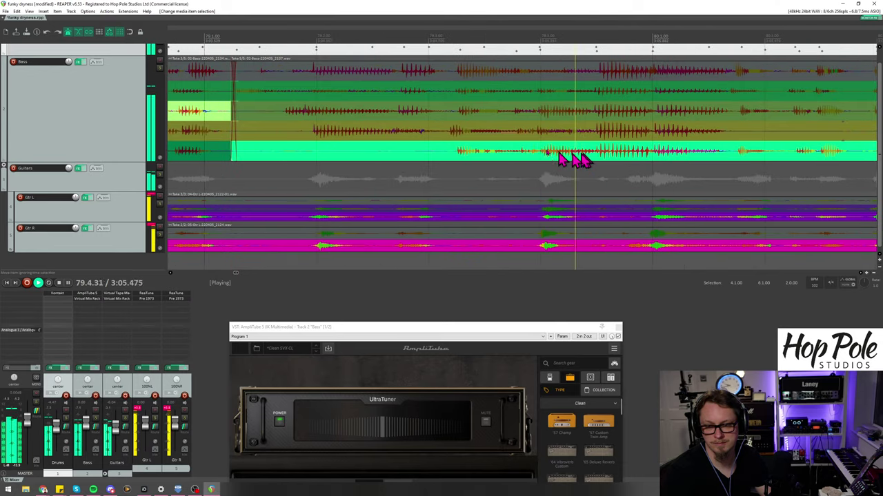
key(space)
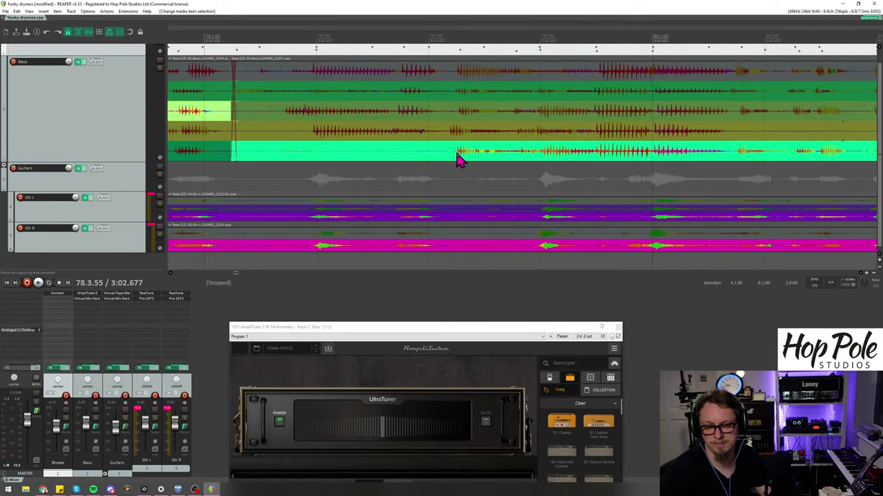
drag(447, 157, 448, 157)
click(262, 122)
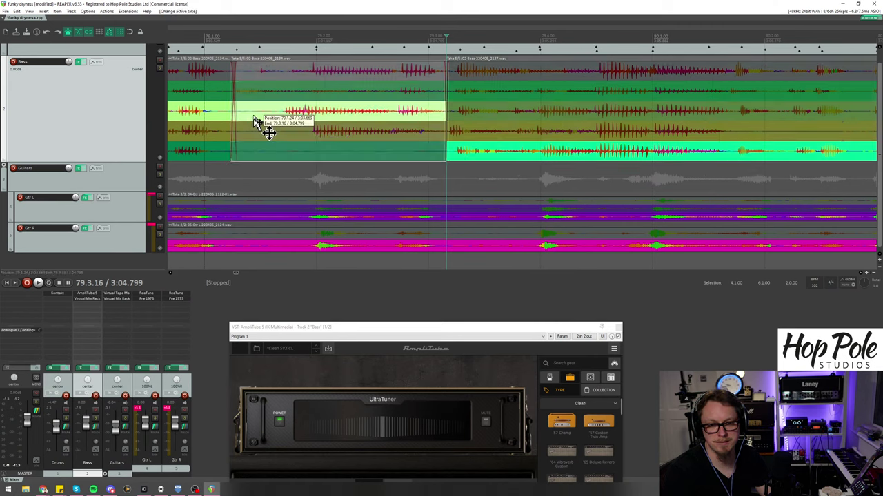
key(space)
click(253, 133)
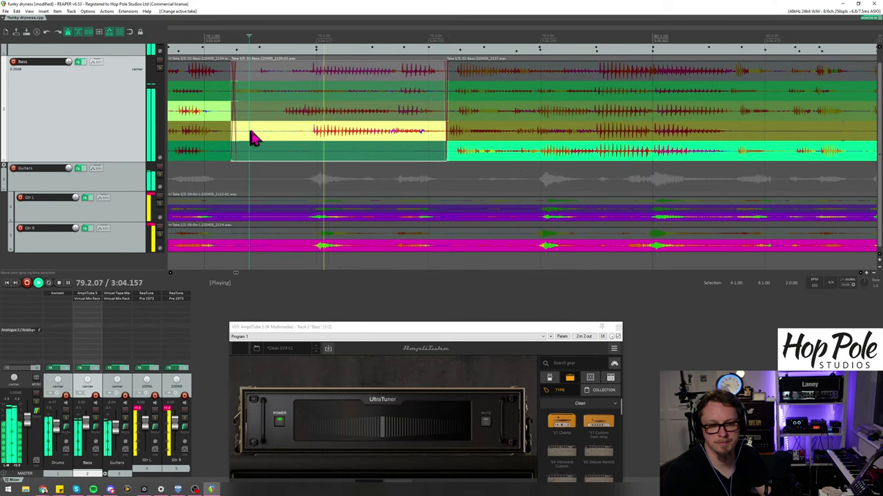
scroll(420, 71, down, 2)
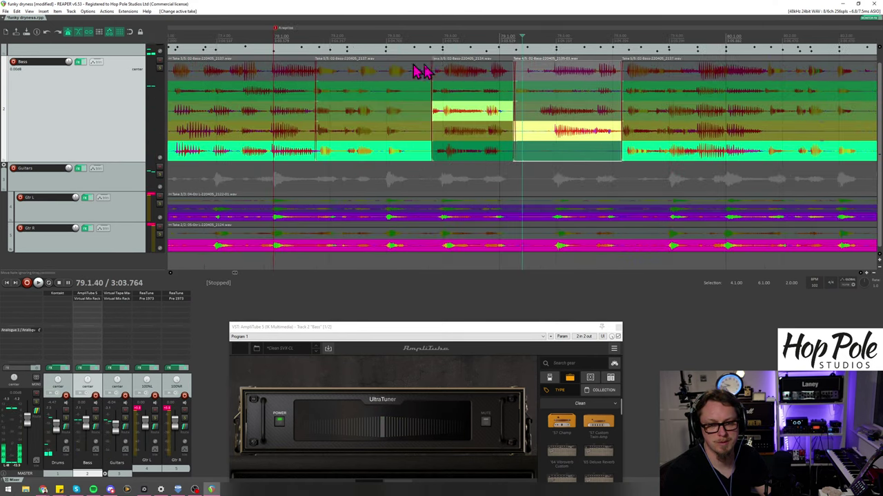
Step: Play the Bass part from just before 78.4 through bar 83 to review the switched takes and following notes
click(416, 49)
key(space)
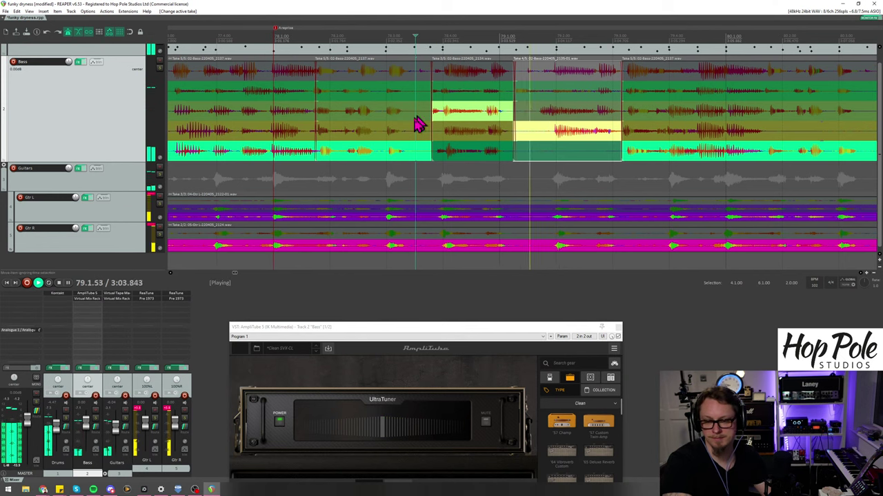
scroll(663, 156, down, 2)
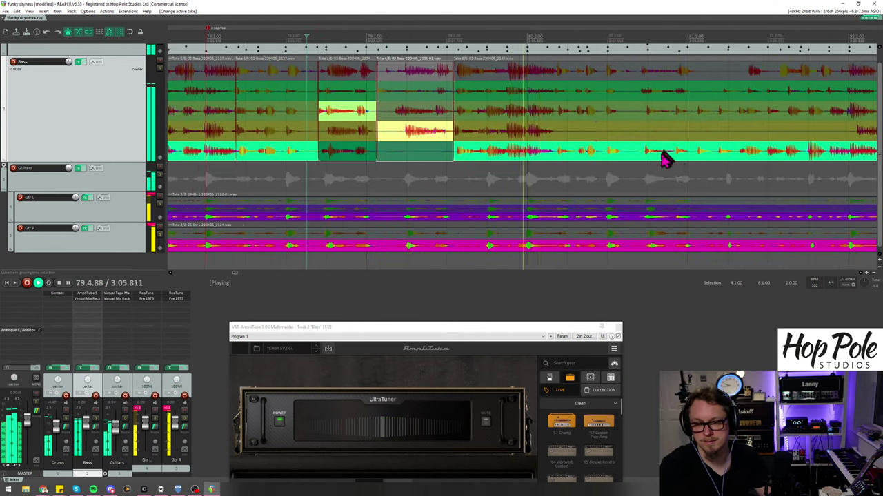
scroll(666, 168, up, 2)
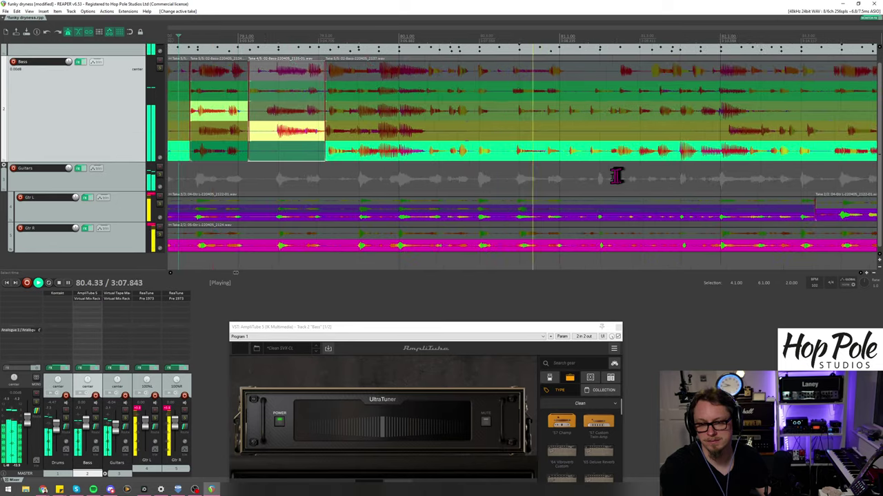
scroll(602, 179, down, 4)
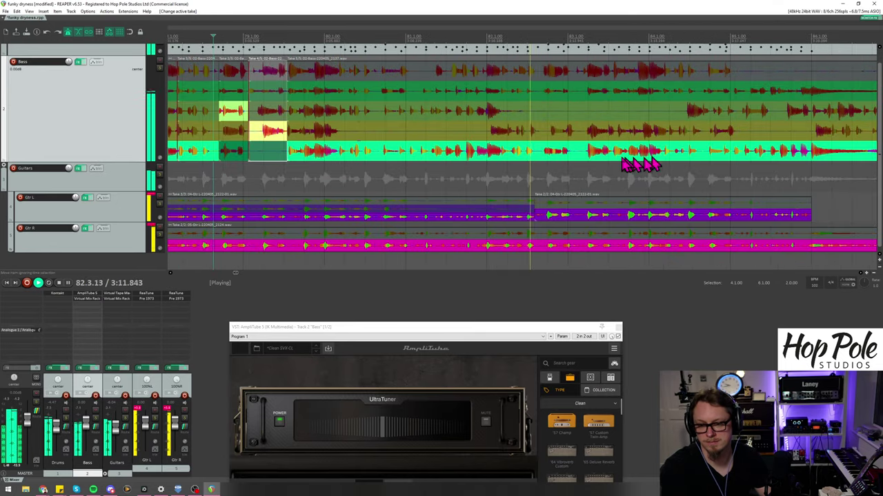
scroll(517, 162, up, 3)
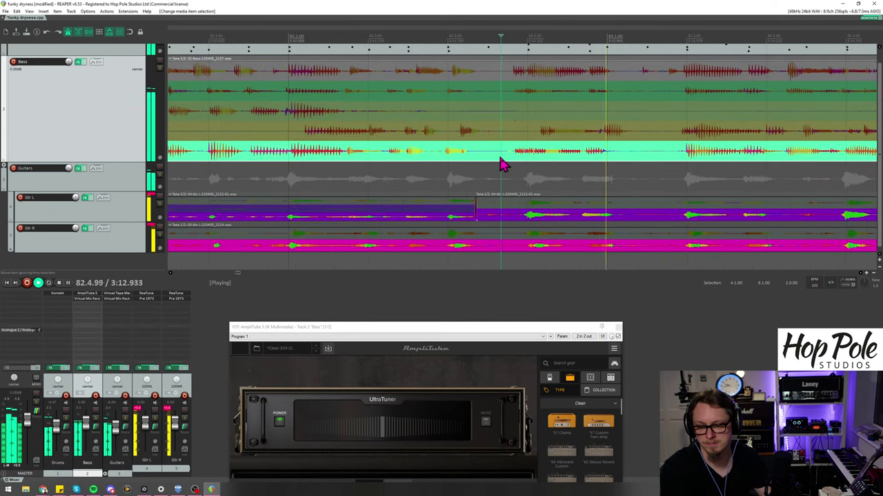
scroll(524, 159, down, 2)
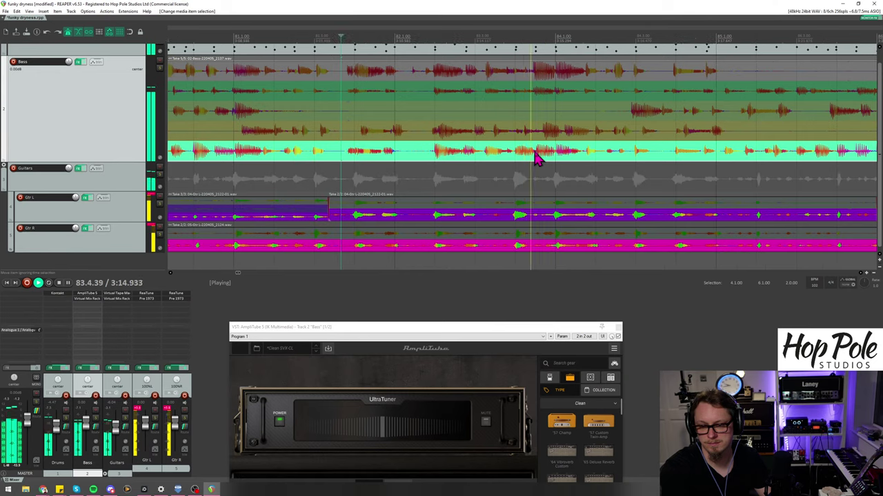
Step: Split the Bass item at 83.2.97 and trim the start of the following piece to just after 83.3
click(473, 154)
scroll(473, 154, up, 2)
key(space)
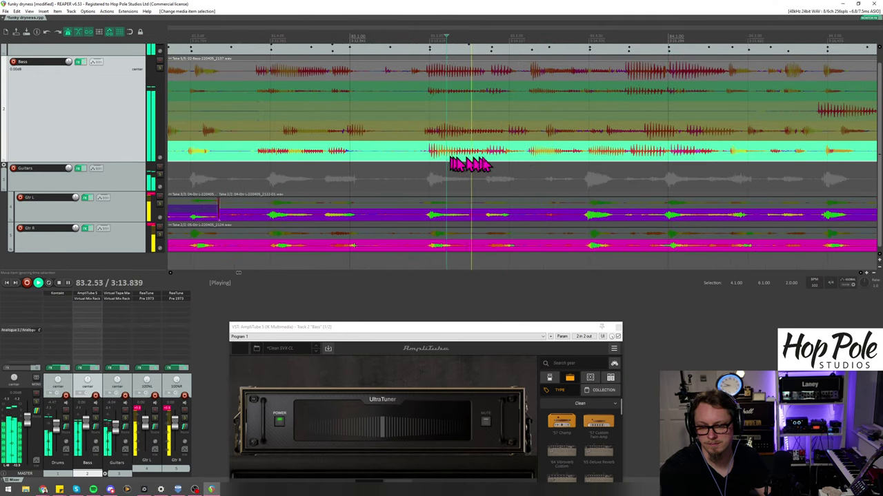
key(s)
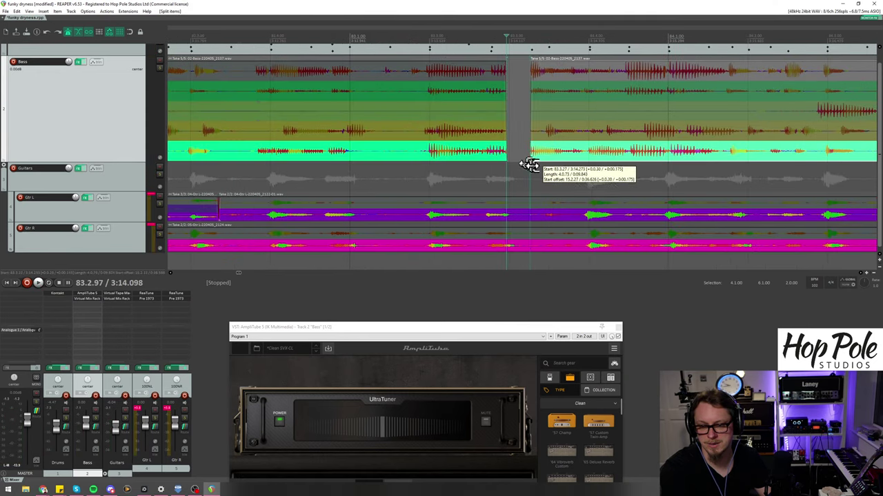
drag(528, 164, 527, 166)
Step: Add a short fade-out to the Bass piece ending at 83.2.97 and play it back from just before 83.1
drag(507, 68, 492, 67)
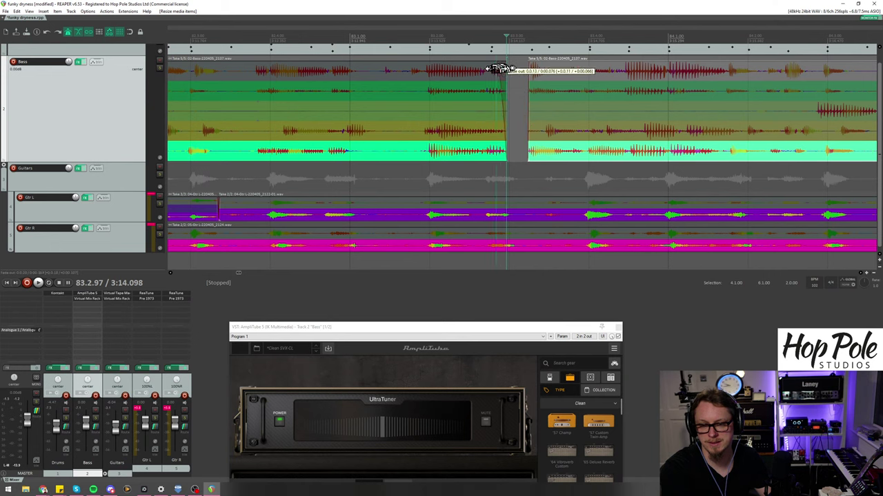
click(347, 40)
key(space)
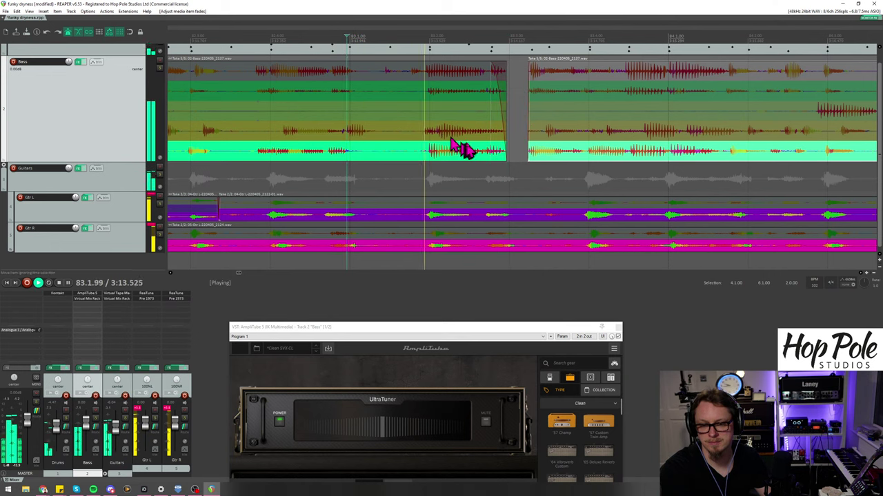
scroll(497, 145, down, 5)
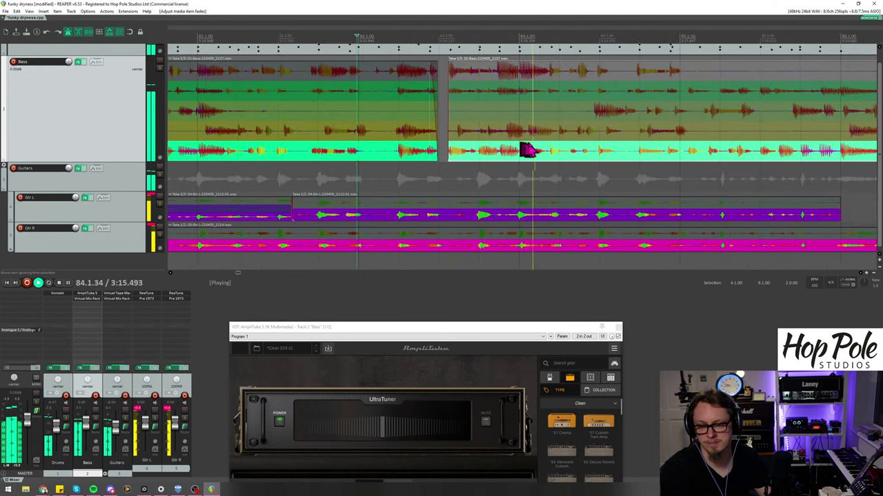
Step: Play the ending of the Bass part and trim the last piece's end to just after 87.3 with a fade-out
scroll(623, 153, up, 3)
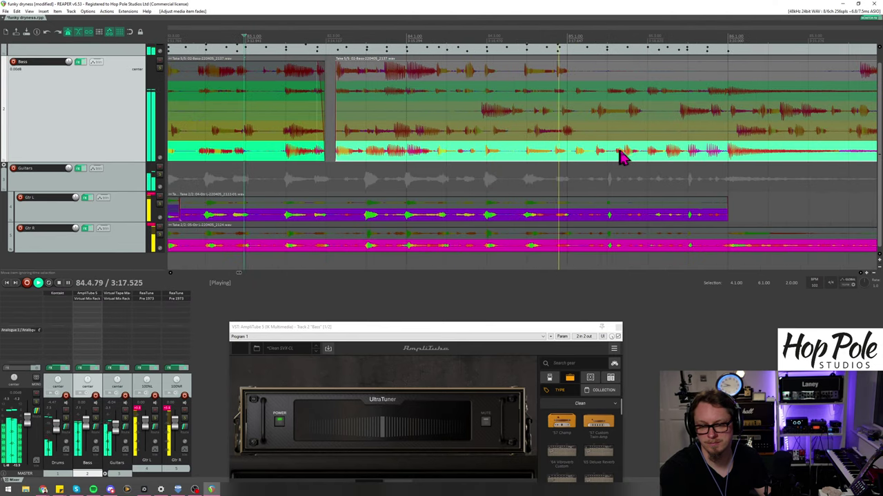
scroll(641, 156, up, 2)
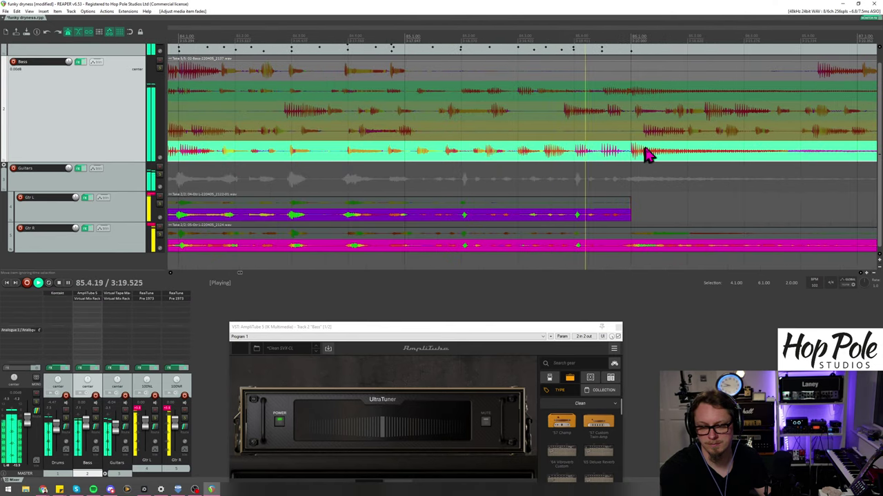
scroll(649, 155, down, 6)
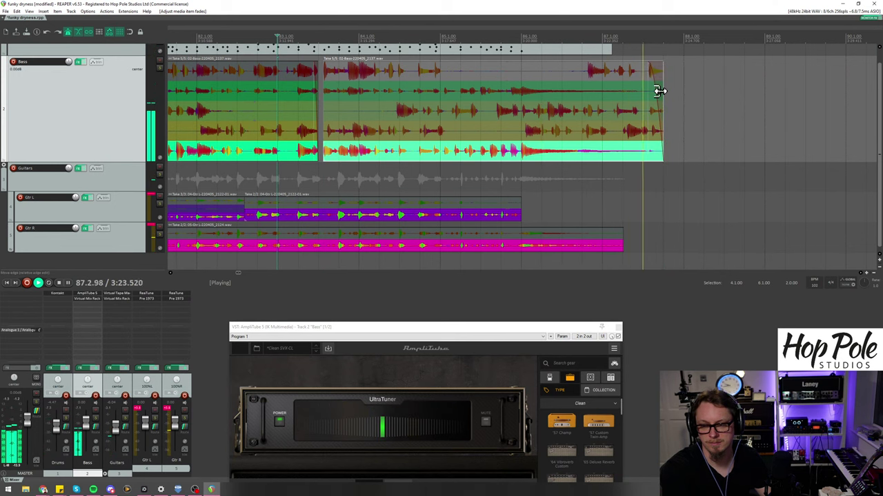
drag(660, 90, 649, 92)
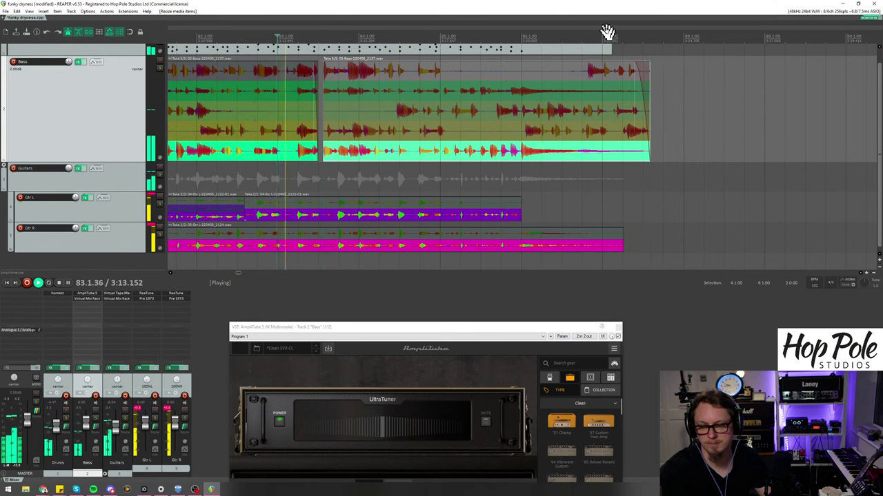
Step: Play the Bass part from 61.3.78, just before marker A, to review the edited takes
scroll(644, 82, down, 10)
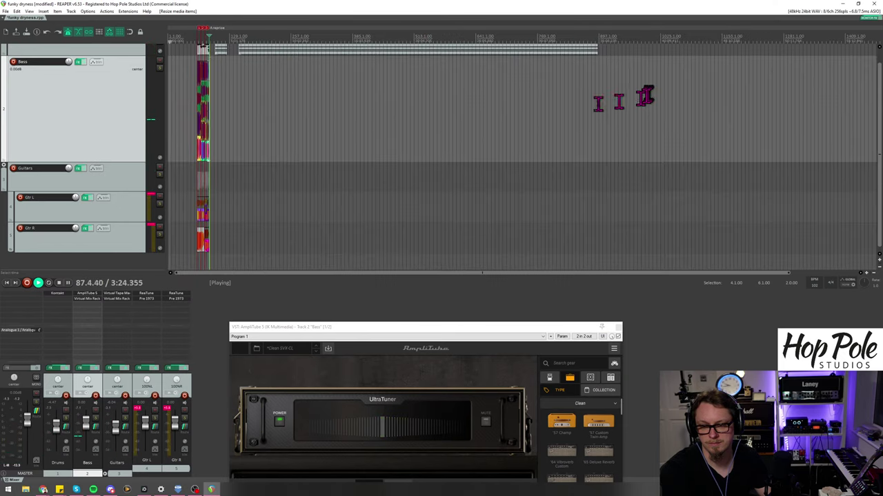
scroll(644, 96, up, 6)
key(space)
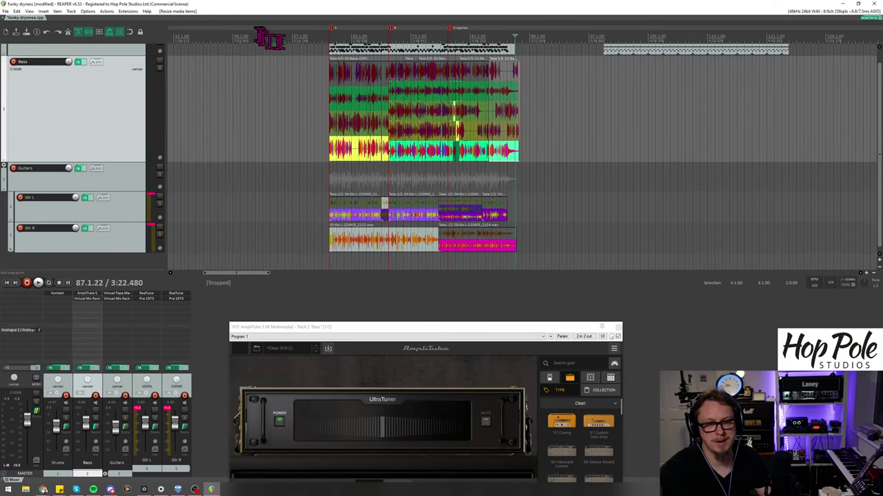
drag(318, 36, 471, 53)
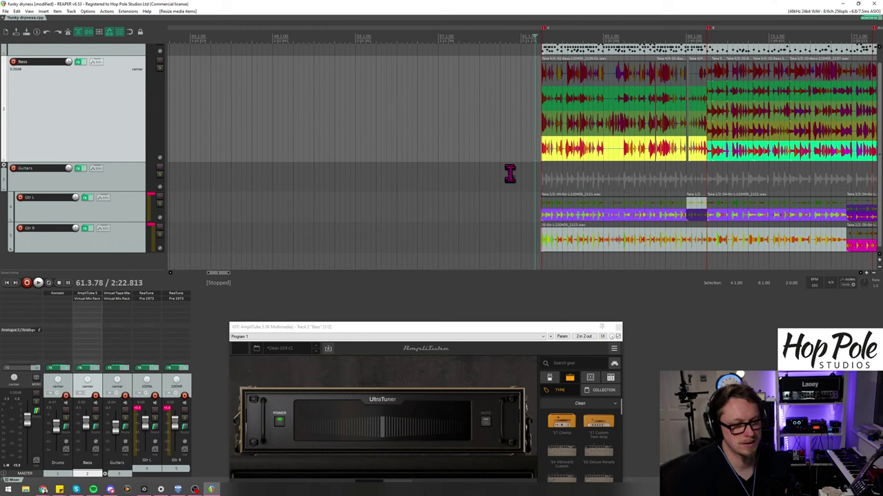
scroll(260, 252, down, 6)
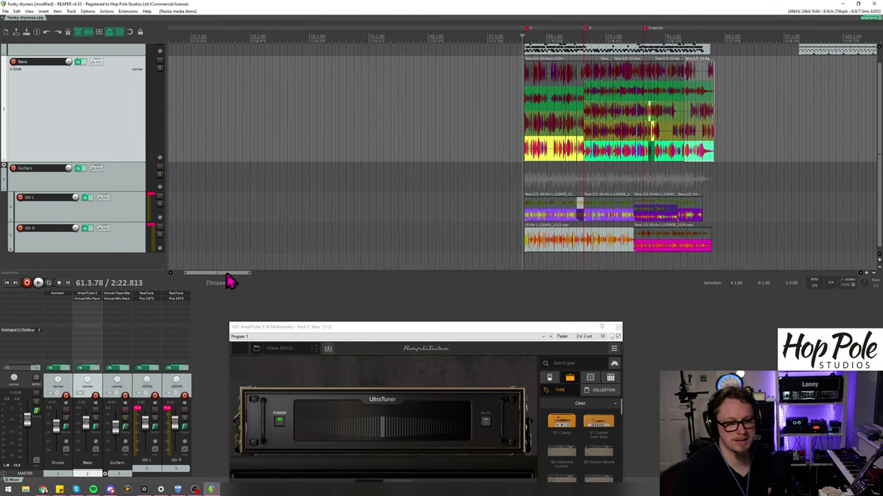
scroll(249, 266, up, 5)
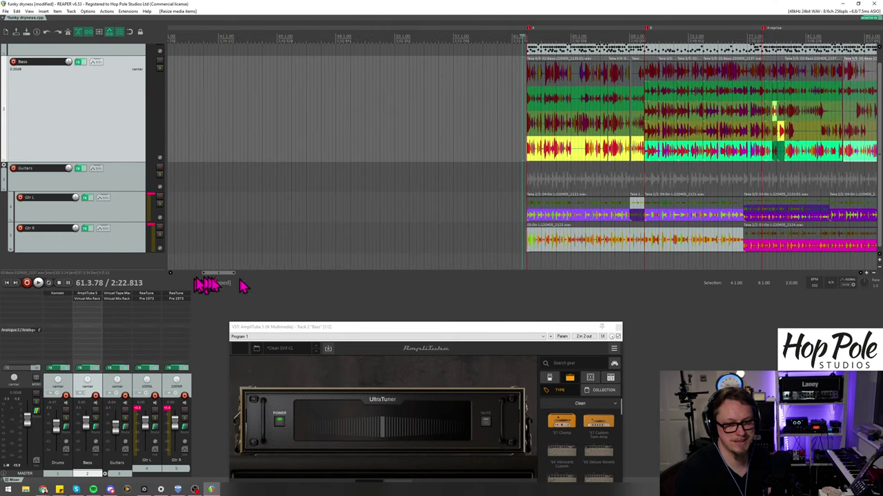
drag(220, 283, 232, 282)
key(space)
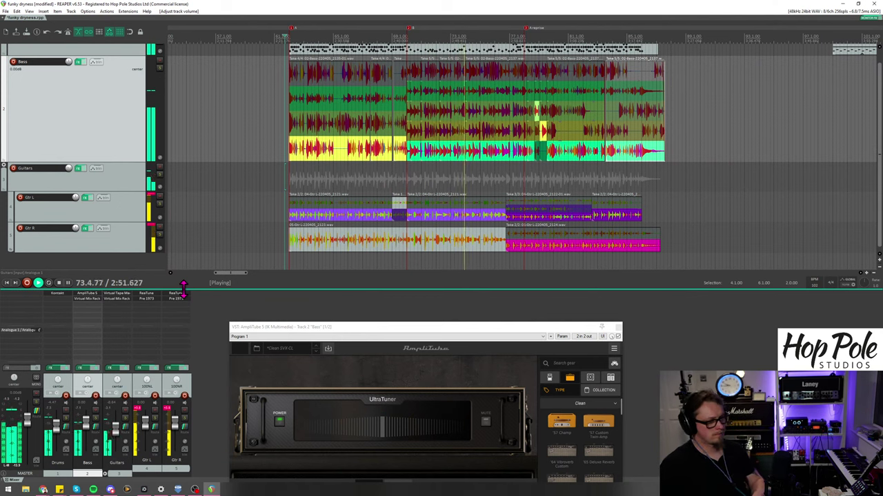
Step: Split the Bass item at 73.3.18 and set the piece after it to take 4, after auditioning takes 3, 2 and 1
click(449, 35)
scroll(600, 155, up, 8)
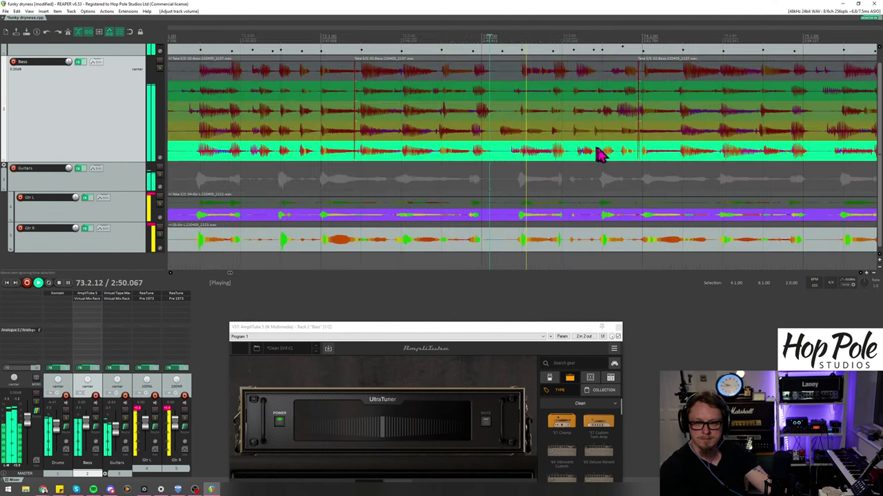
scroll(600, 157, up, 3)
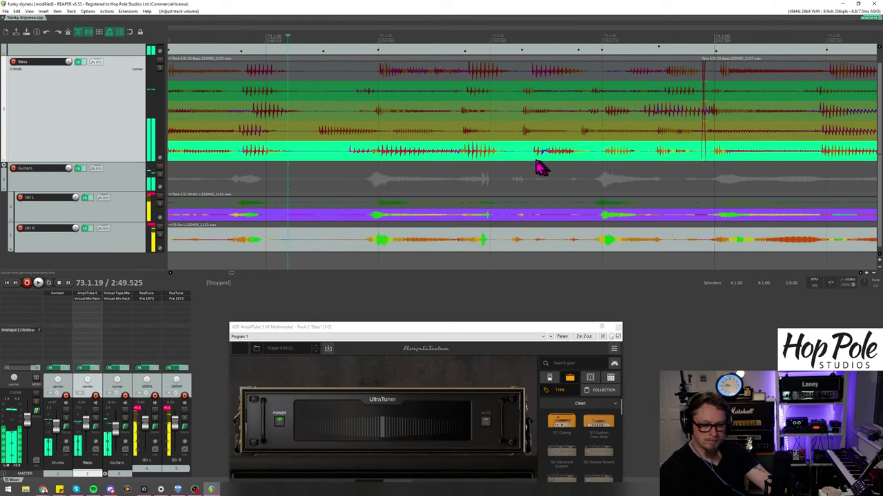
click(510, 155)
key(space)
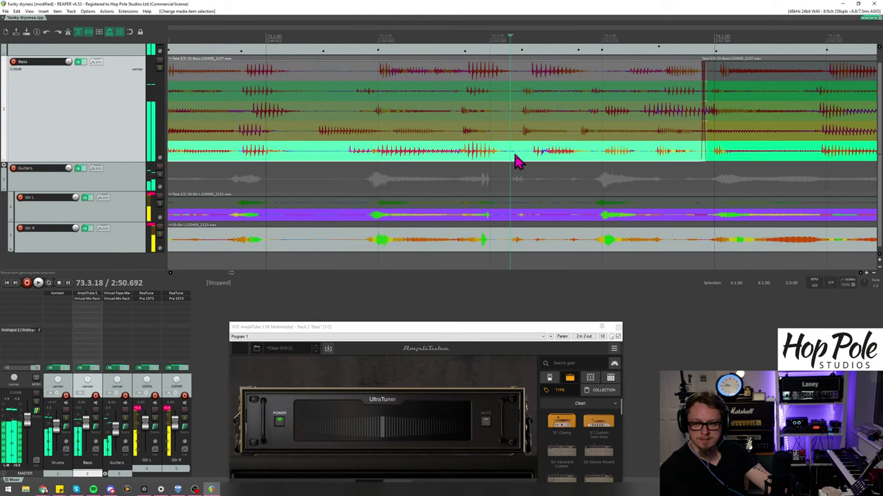
click(521, 111)
key(space)
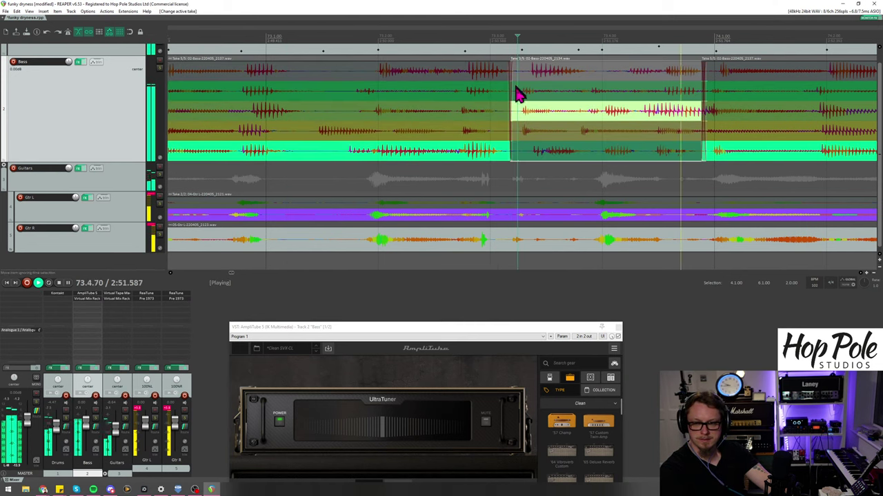
click(521, 97)
key(space)
click(517, 73)
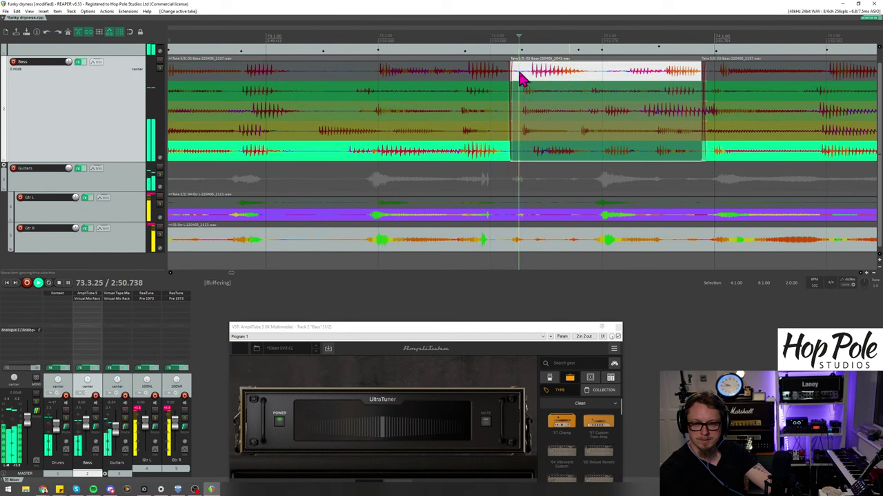
click(516, 132)
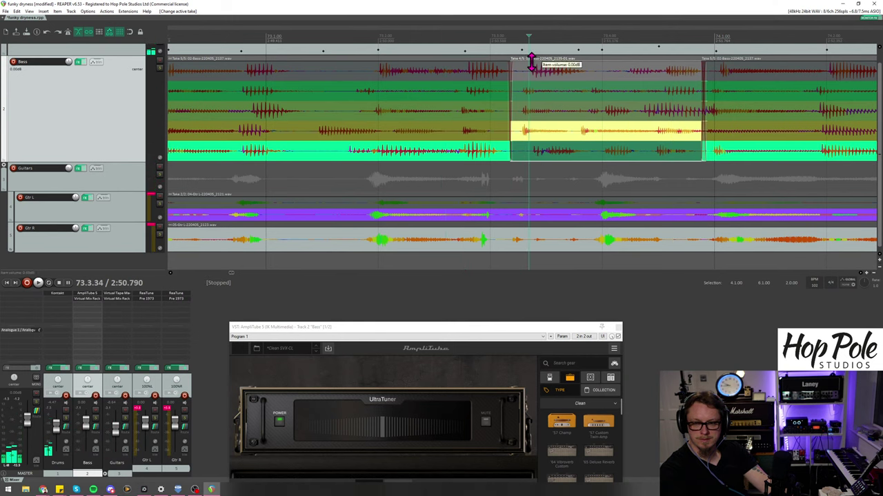
Step: Raise the item volume of the Bass piece starting at 73.3.18 and play it in context from just before 73.3
drag(531, 63, 532, 8)
click(469, 34)
key(space)
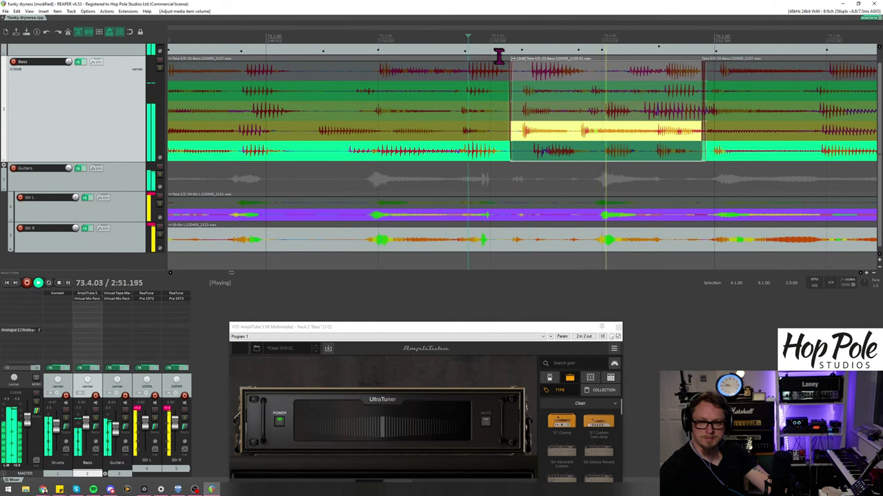
scroll(581, 148, down, 2)
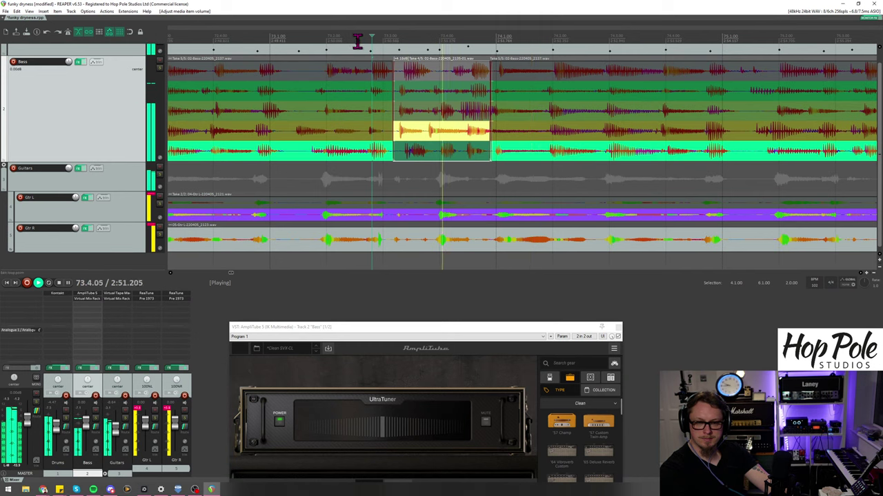
scroll(485, 136, down, 2)
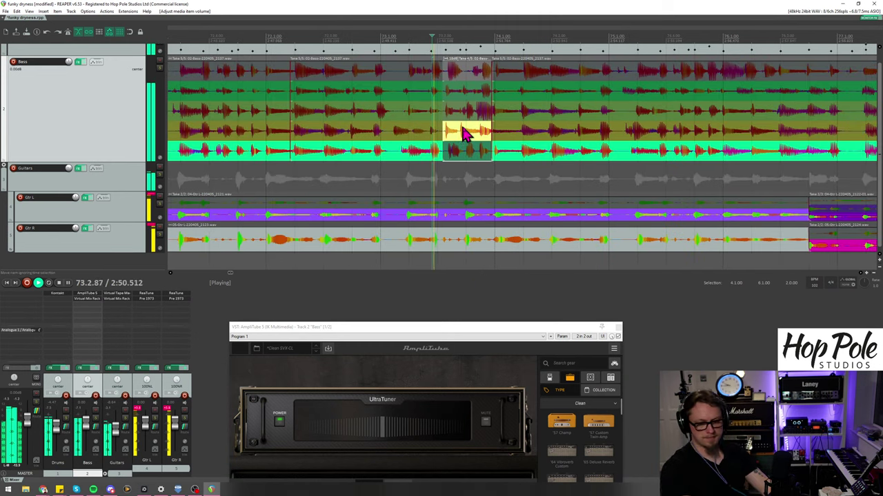
scroll(510, 149, up, 3)
scroll(568, 155, down, 4)
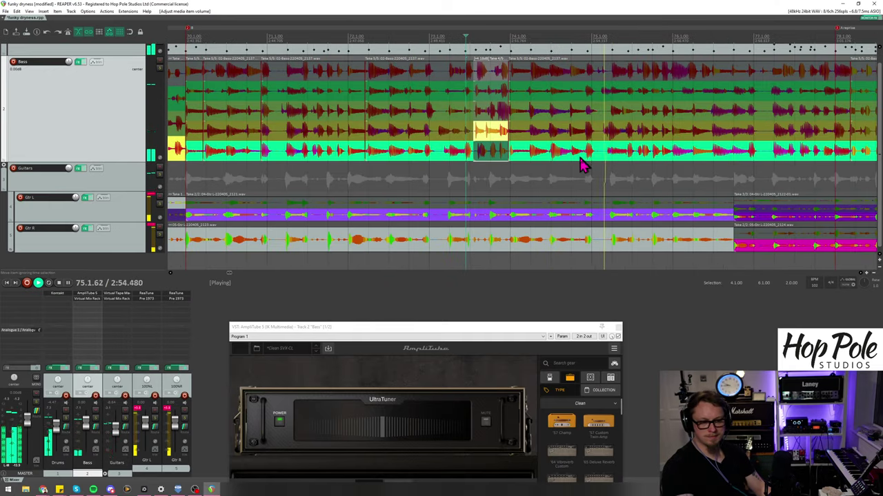
scroll(581, 152, down, 3)
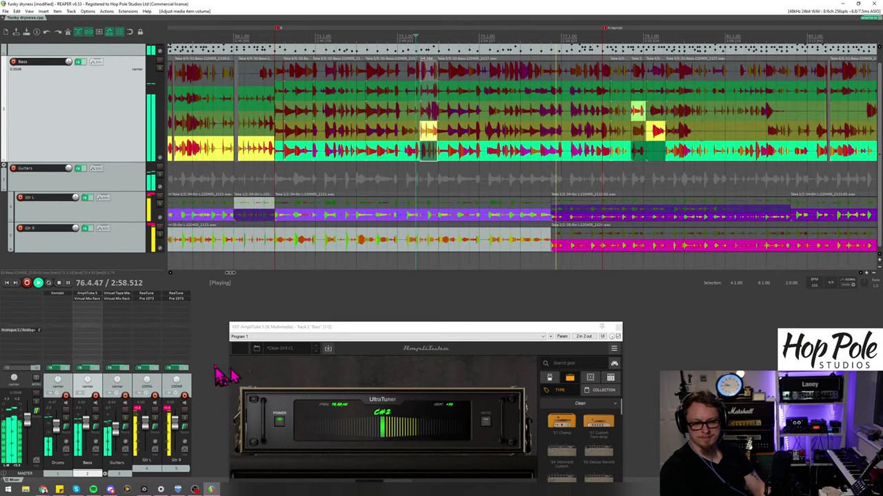
Step: Open the Bass track's Virtual Mix Rack and load the Bass Rider preset on the FG-2A, after trying Beat Glue
click(84, 302)
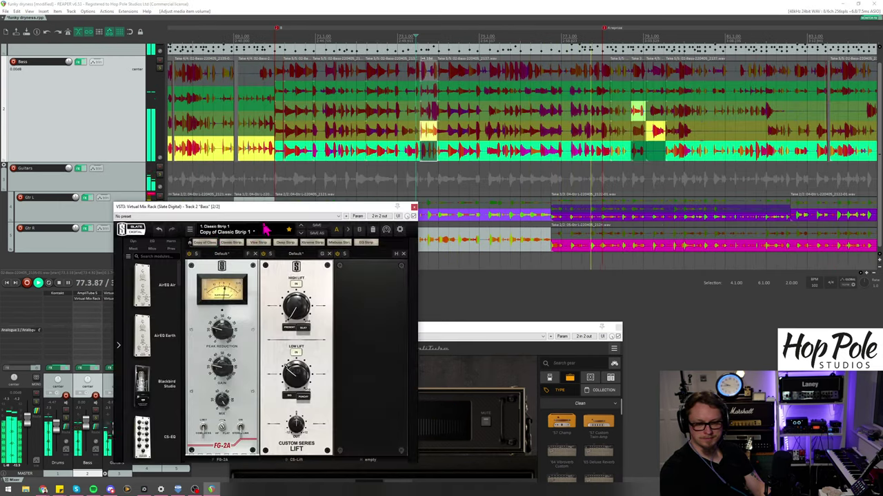
drag(238, 204, 251, 179)
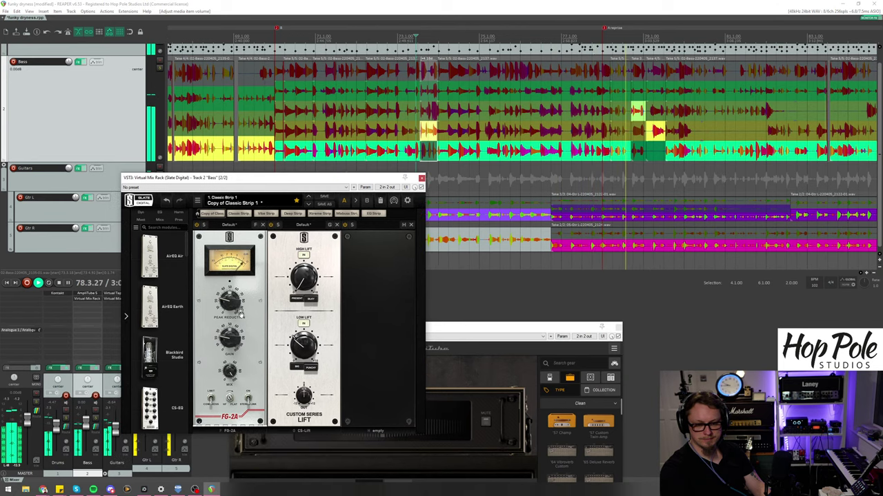
click(229, 225)
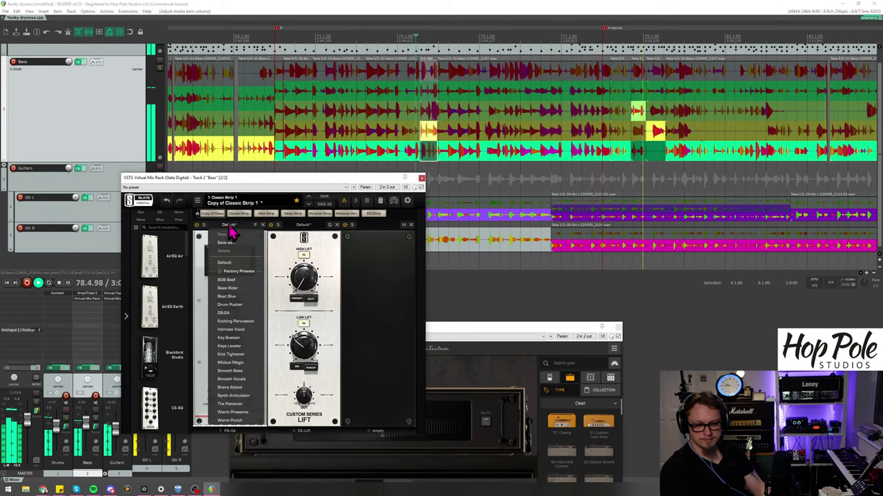
click(234, 296)
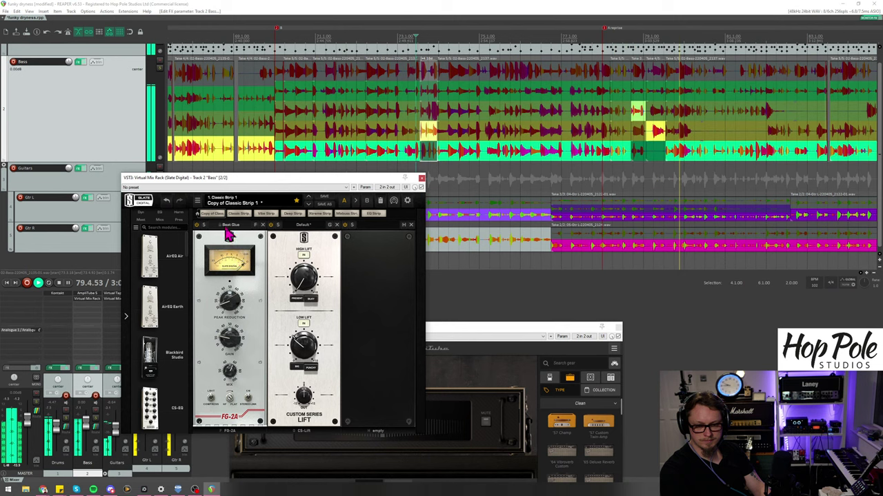
click(229, 227)
click(229, 228)
click(229, 228)
click(230, 298)
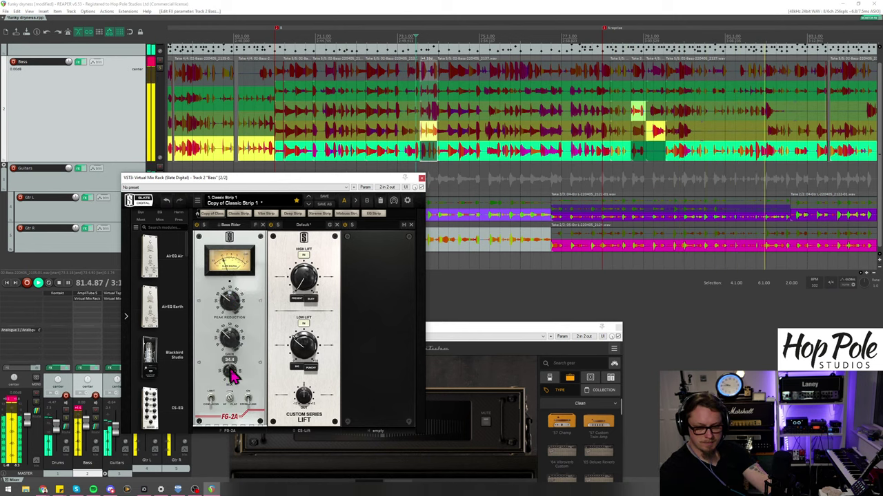
Step: Lower the FG-2A compressor's Mix and Gain slightly while the Bass plays to the end of the section
drag(232, 375, 234, 379)
drag(231, 340, 233, 349)
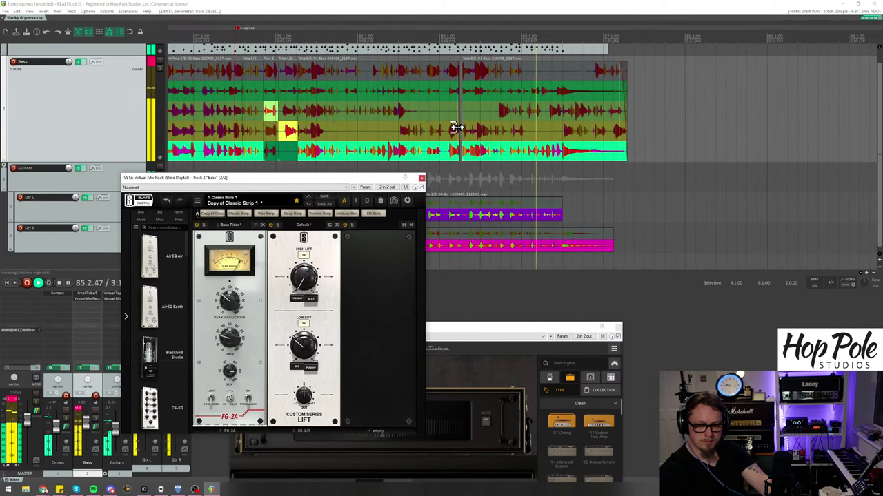
scroll(456, 128, up, 2)
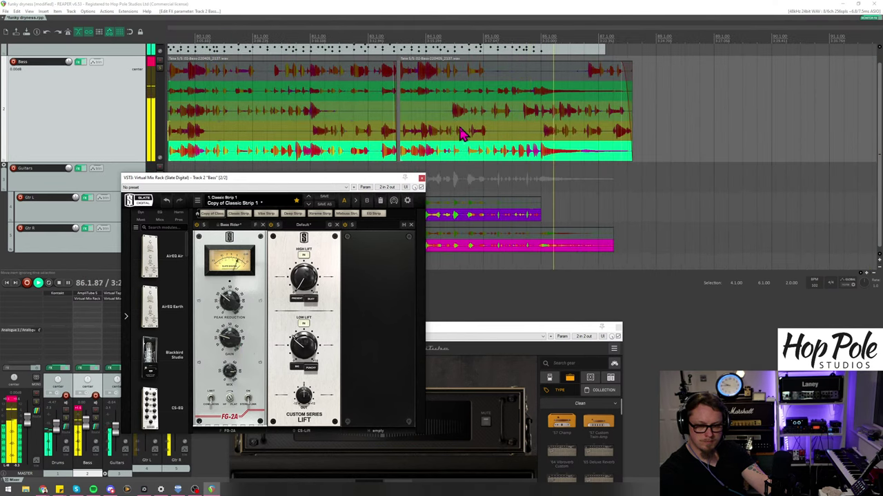
scroll(425, 82, right, 2)
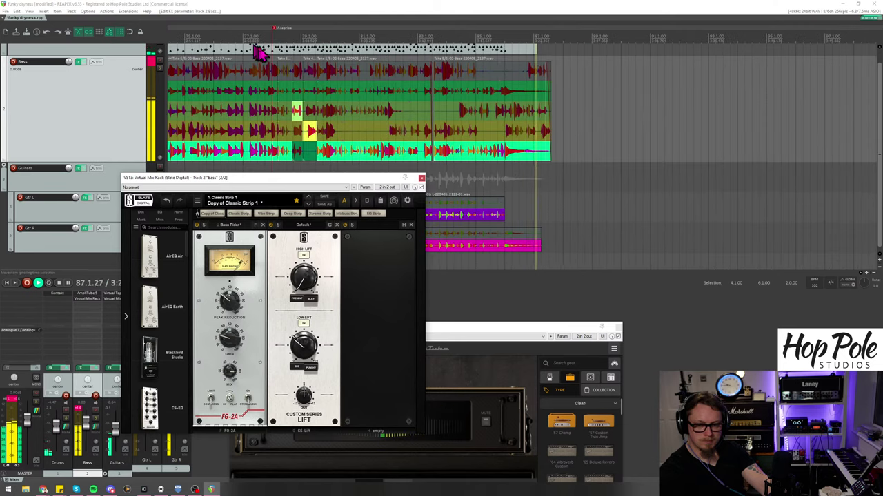
Step: Play the compressed Bass from about bar 76 and again from about 66.4 to check its level in the mix
click(215, 37)
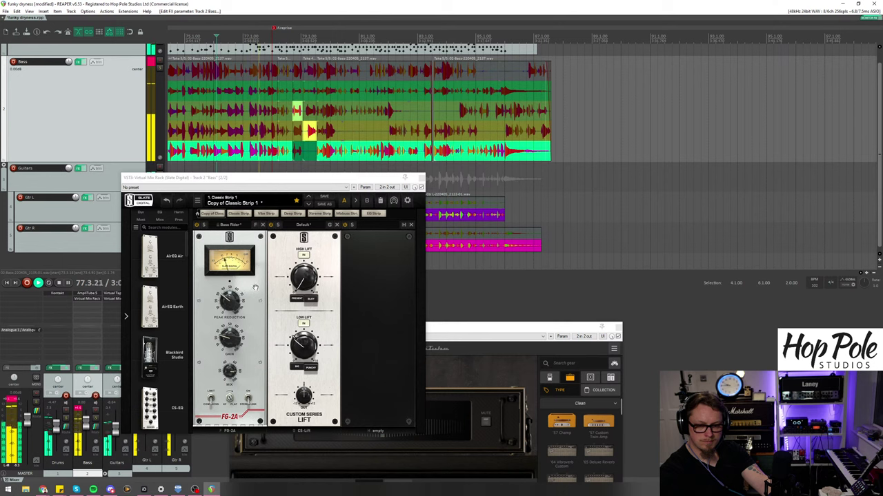
click(232, 348)
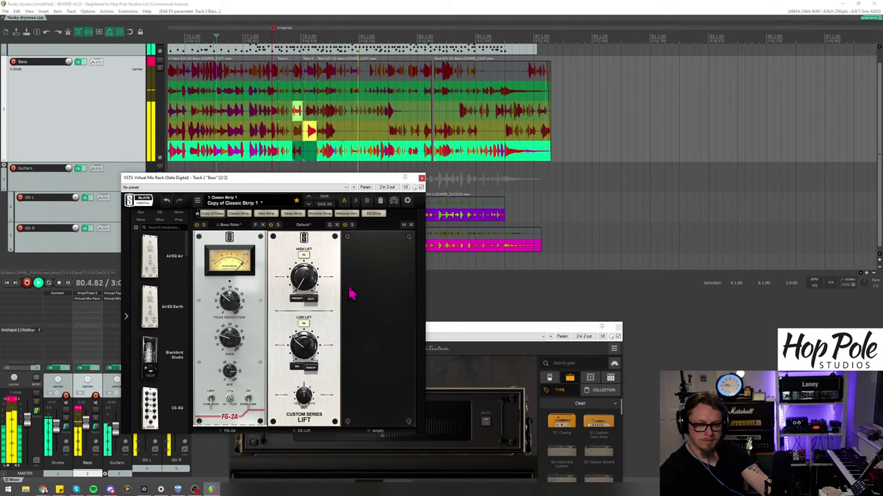
mouse_move(310, 353)
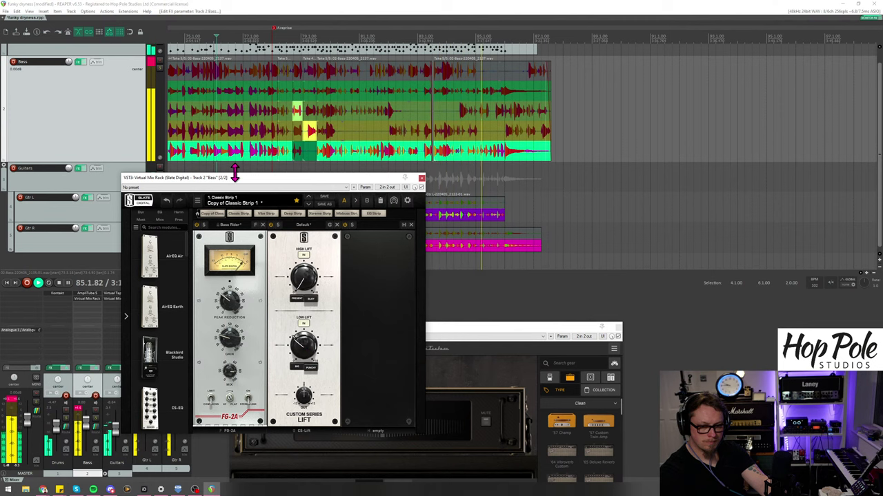
scroll(252, 148, down, 3)
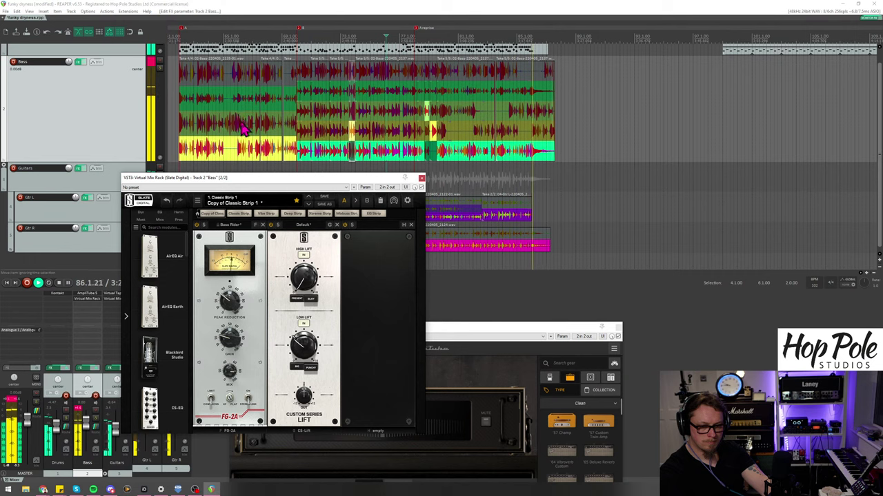
click(247, 36)
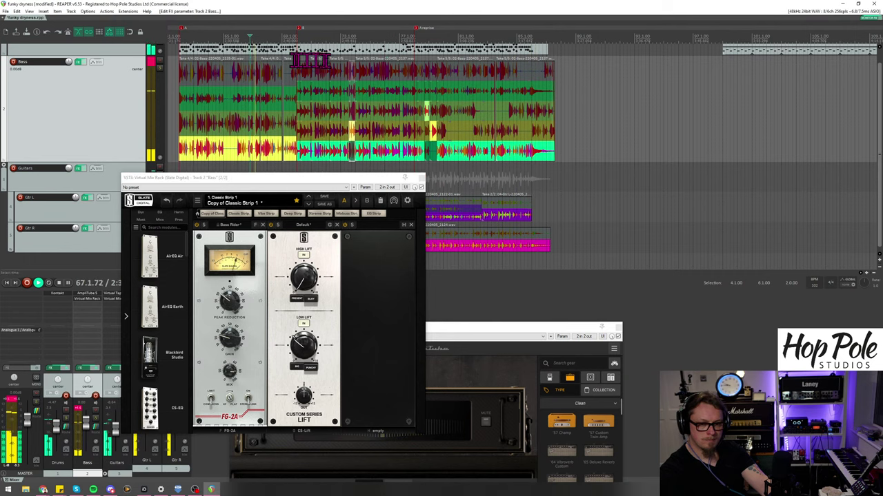
scroll(309, 61, up, 3)
scroll(324, 73, up, 3)
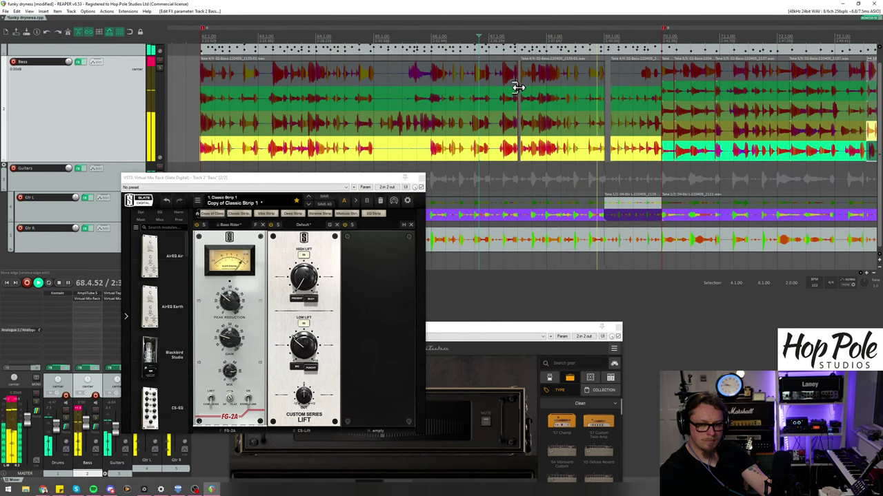
Step: Lower the Custom Series Lift's Low Lift and slightly reduce the FG-2A's Gain while the Bass keeps playing
scroll(597, 120, up, 3)
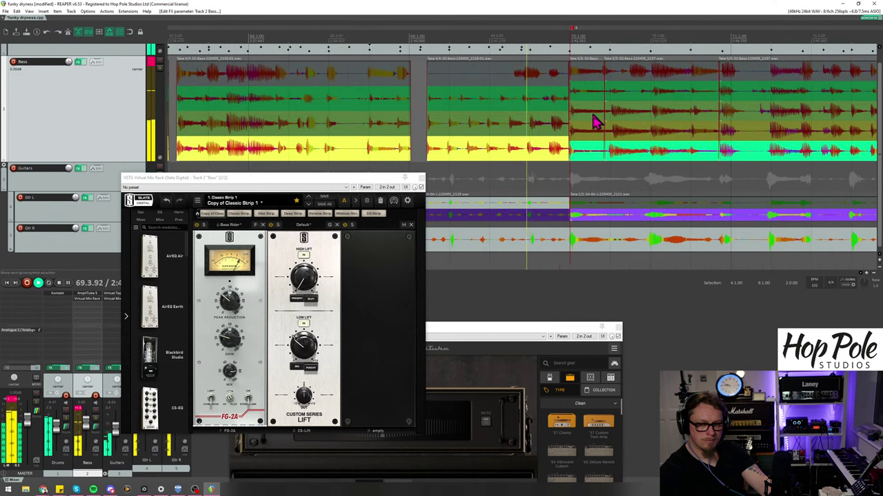
scroll(596, 121, up, 2)
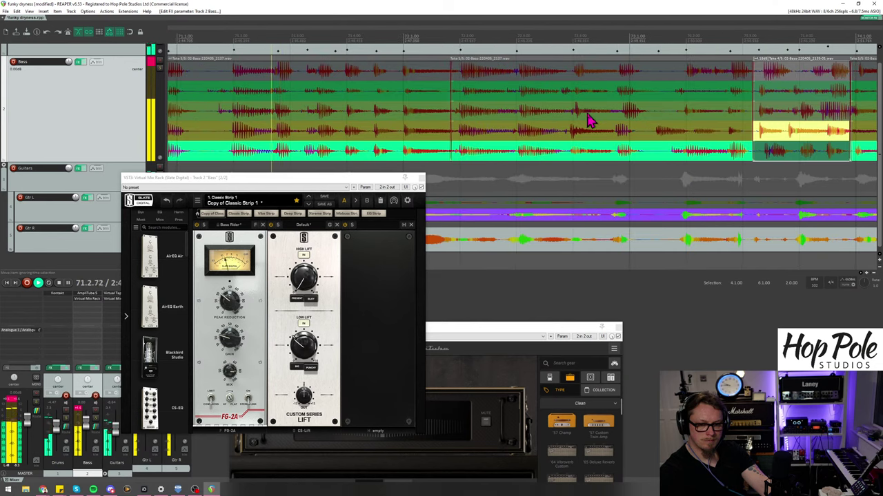
mouse_move(310, 339)
mouse_down()
mouse_move(299, 351)
mouse_move(309, 353)
mouse_up()
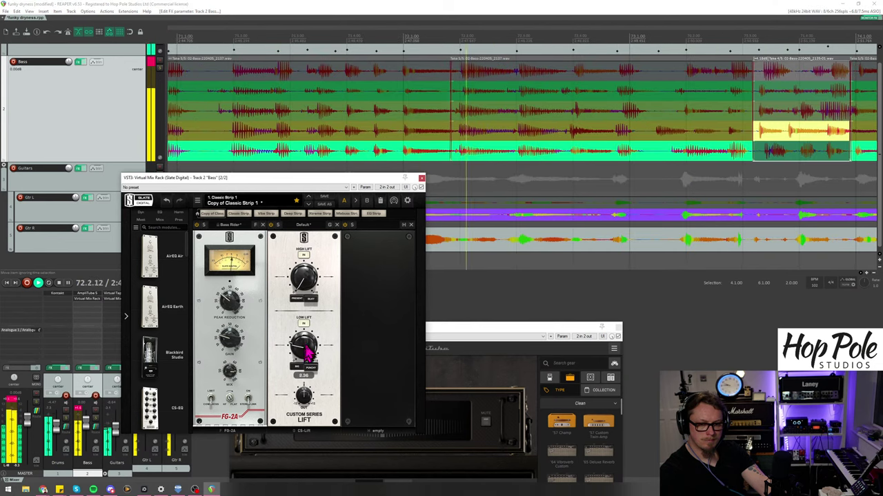
drag(223, 340, 233, 349)
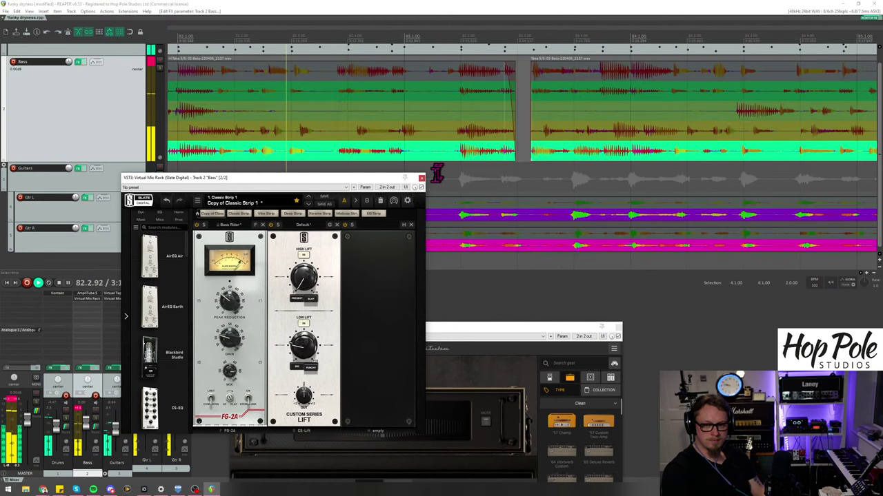
Step: Look at the Guitars folder's Virtual Mix Rack, close it and the Bass rack, and stop playback after the song section ends
click(116, 298)
mouse_move(364, 228)
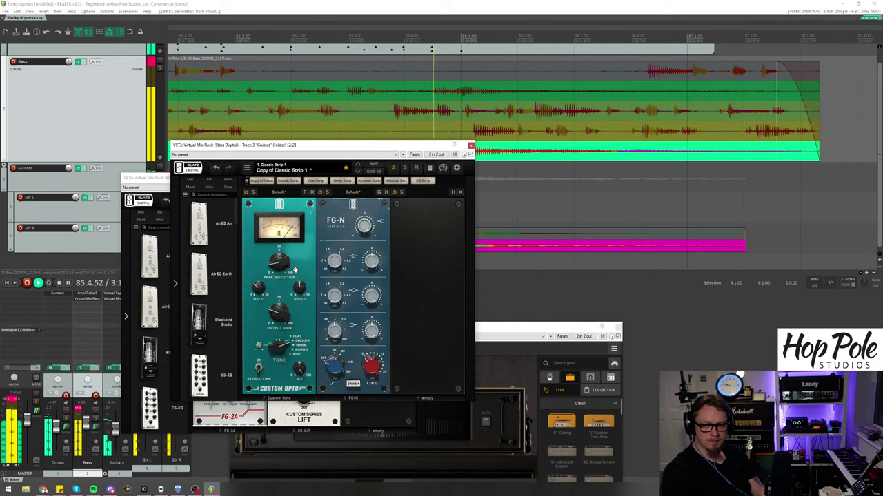
click(470, 146)
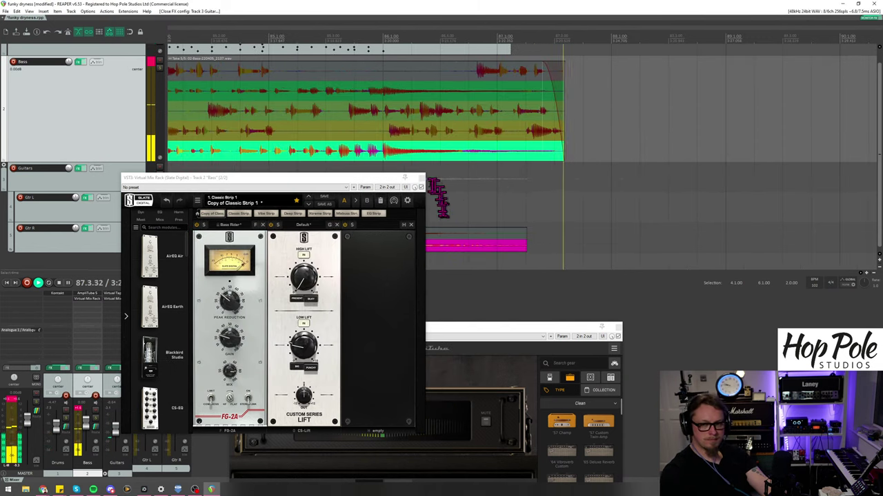
click(421, 187)
scroll(349, 168, down, 3)
scroll(345, 168, down, 2)
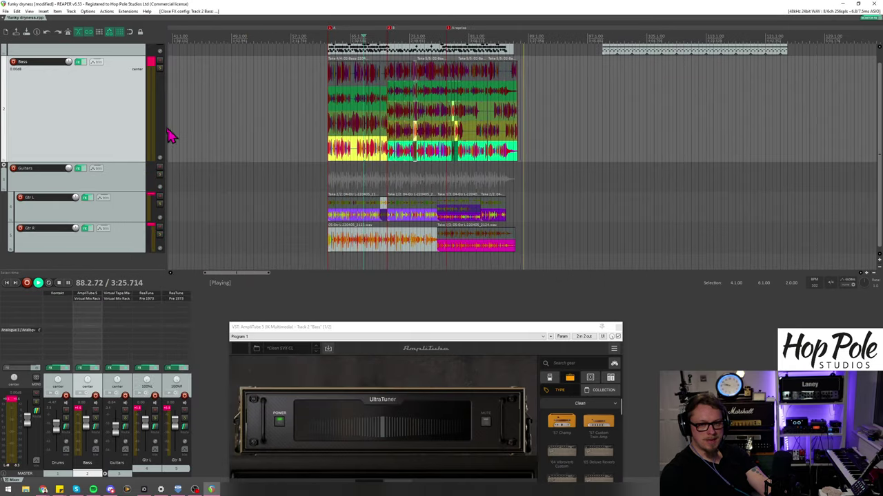
key(space)
Step: Duplicate the Bass track and move the copy below Gtr R
right_click(71, 106)
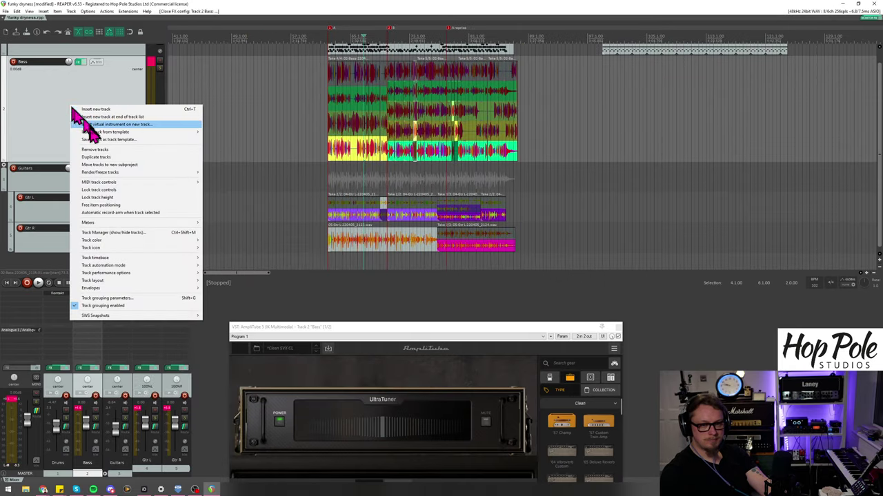
click(93, 157)
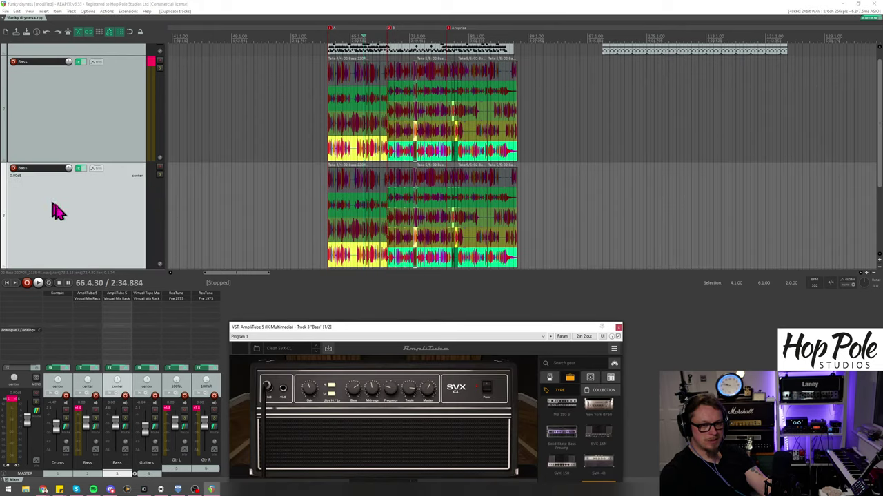
drag(55, 209, 64, 267)
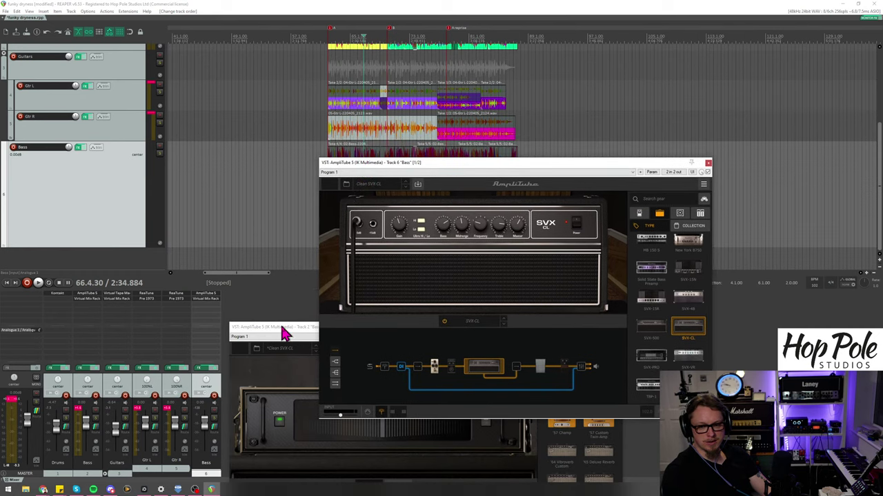
Step: Close the original Bass track's AmpliTube window and switch on the Octav pedal in the copied track's AmpliTube
click(287, 335)
click(620, 328)
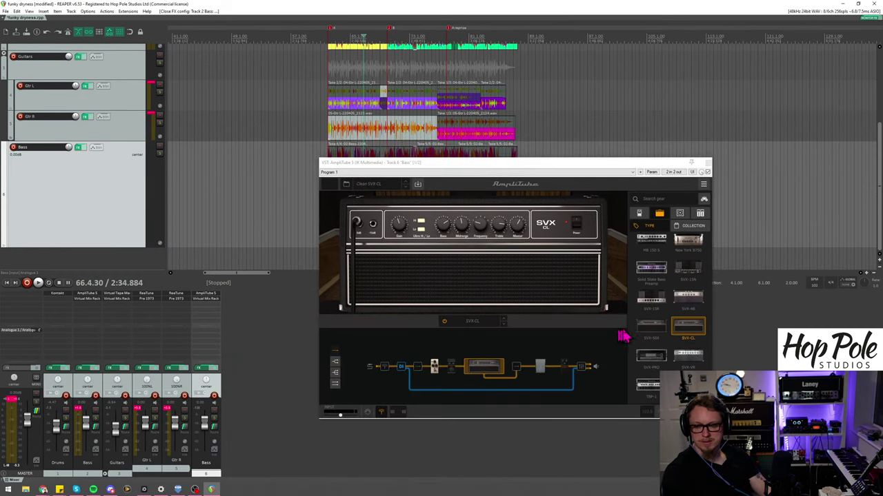
click(564, 367)
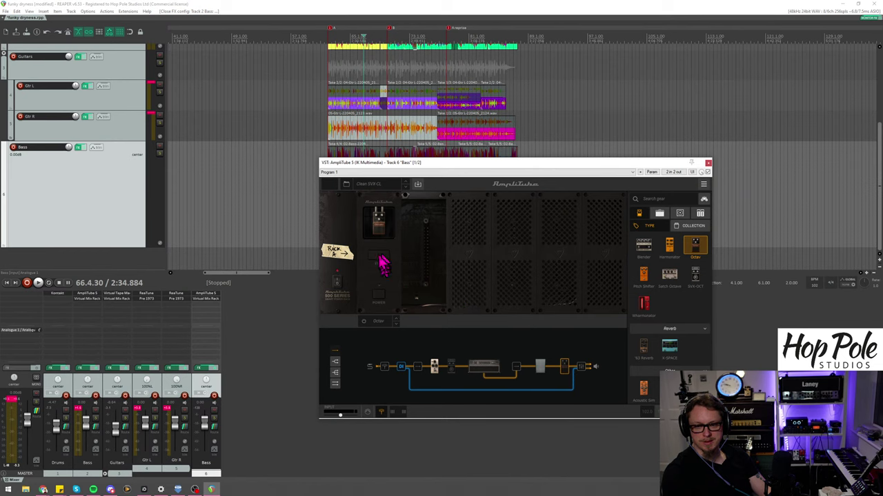
click(380, 258)
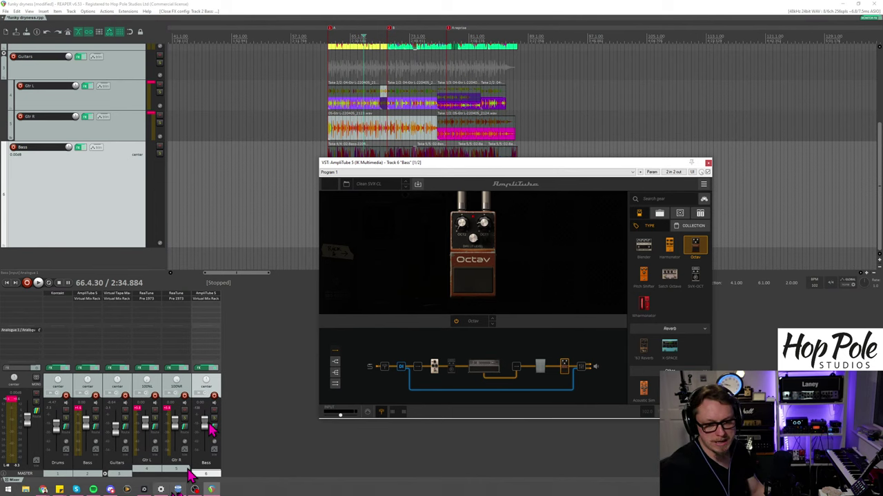
Step: Rename the copied Bass track BassSolo and arm it for recording
double_click(209, 462)
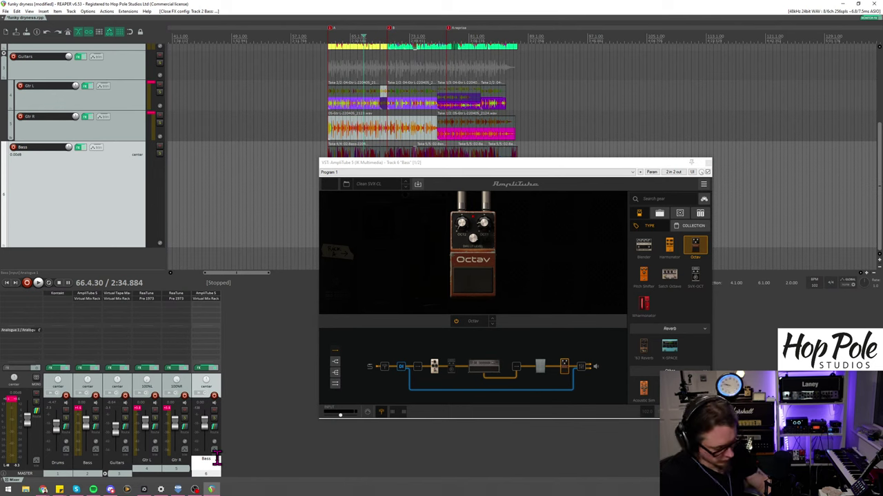
text(BassSolo)
key(Return)
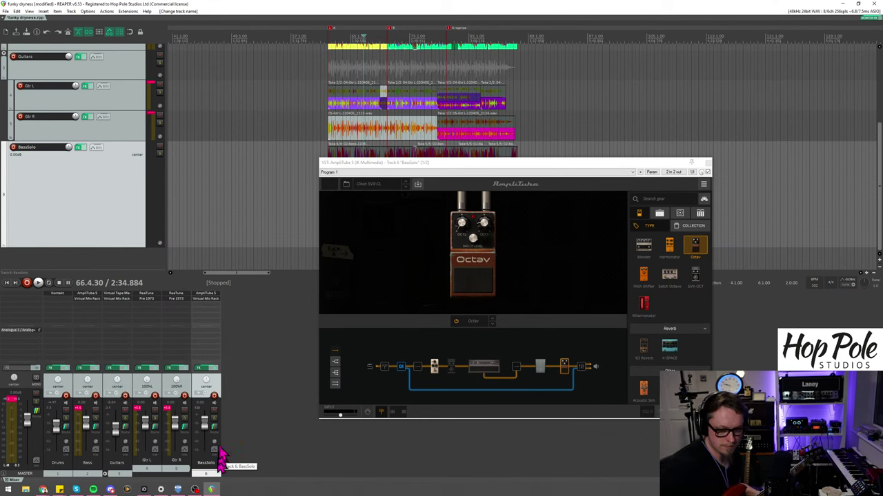
click(214, 395)
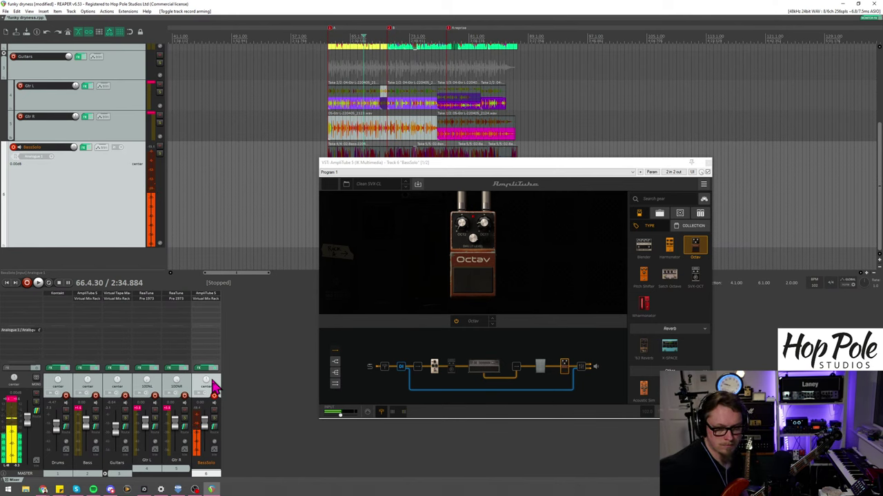
Step: Adjust the Octav pedal and the SVX-CL amp's Midrange on BassSolo while auditioning the live bass
click(487, 225)
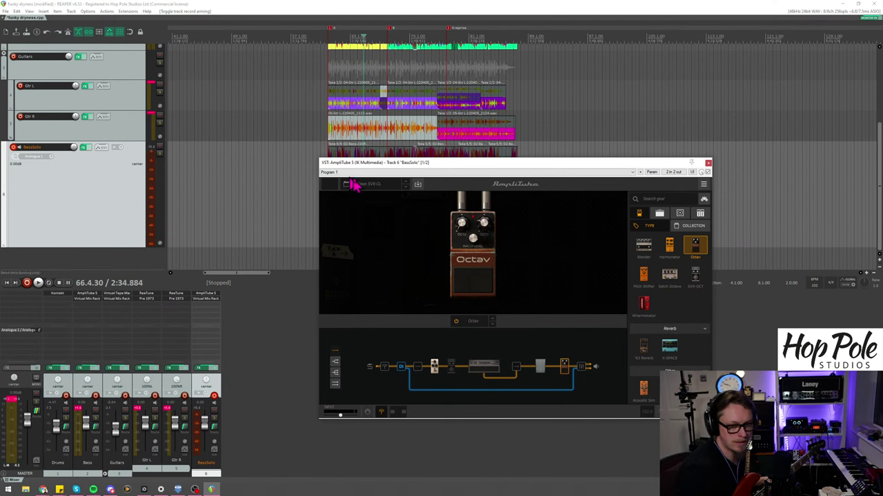
click(486, 365)
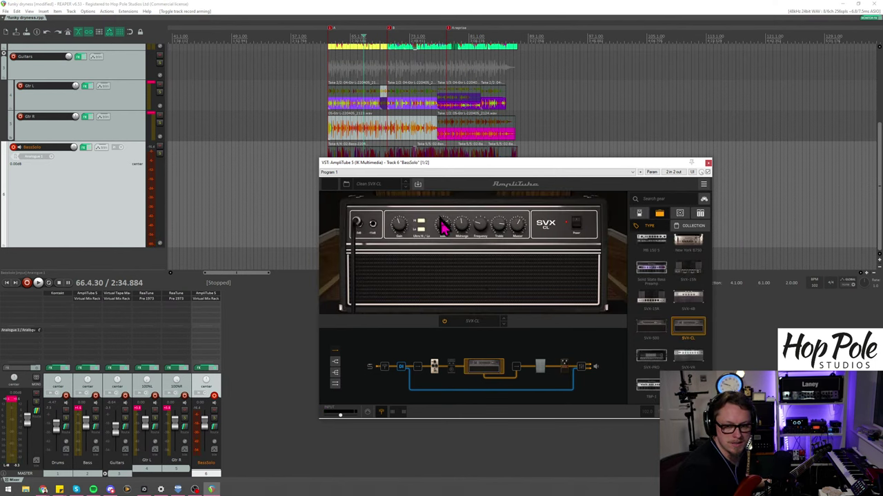
drag(462, 225, 468, 210)
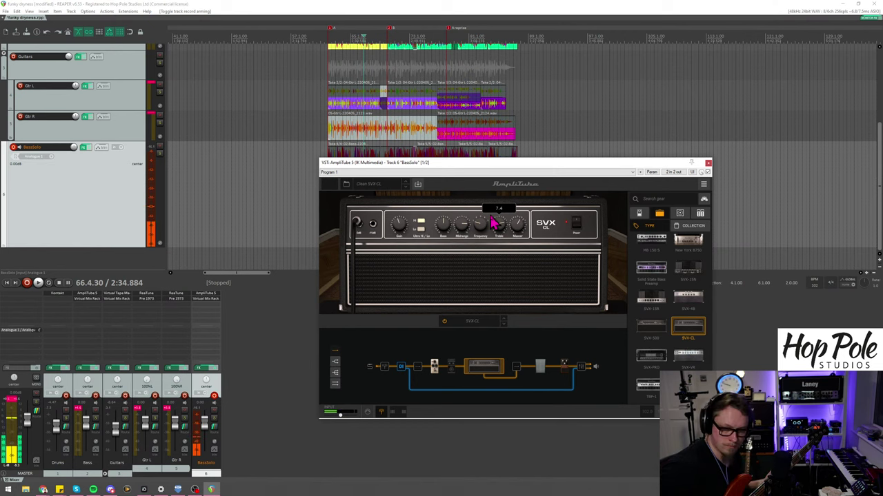
Step: Record two bass solo takes on BassSolo from 61.2.98 to about bar 87, moving the AmpliTube window clear of the track
click(324, 40)
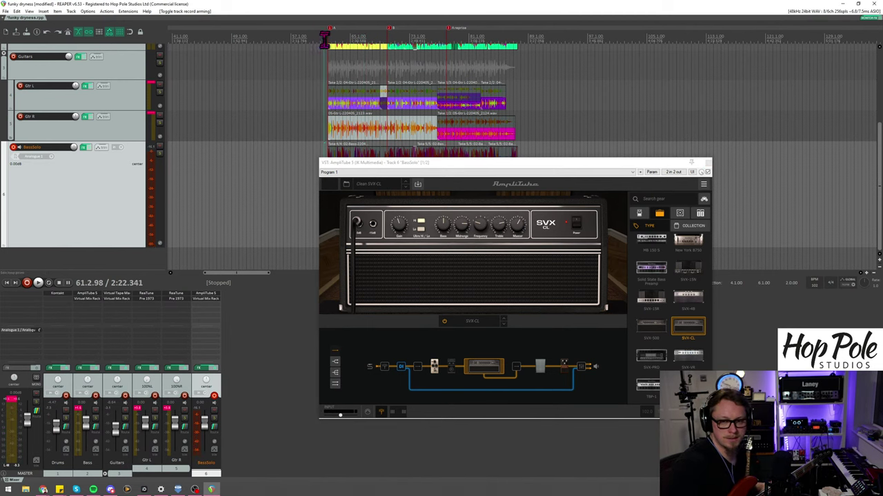
mouse_move(523, 226)
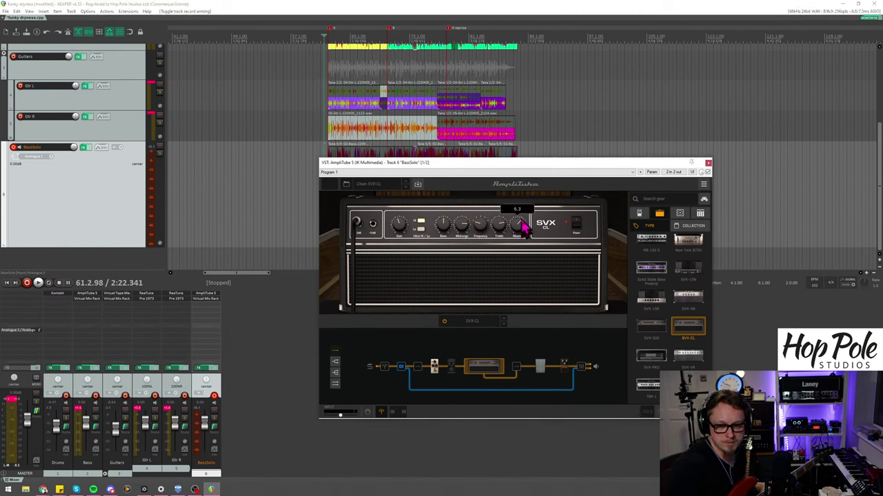
click(27, 283)
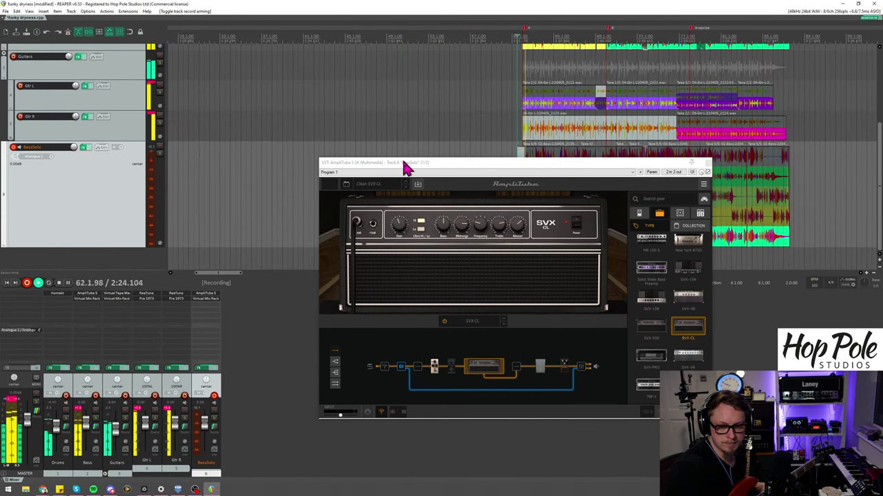
drag(406, 167, 357, 233)
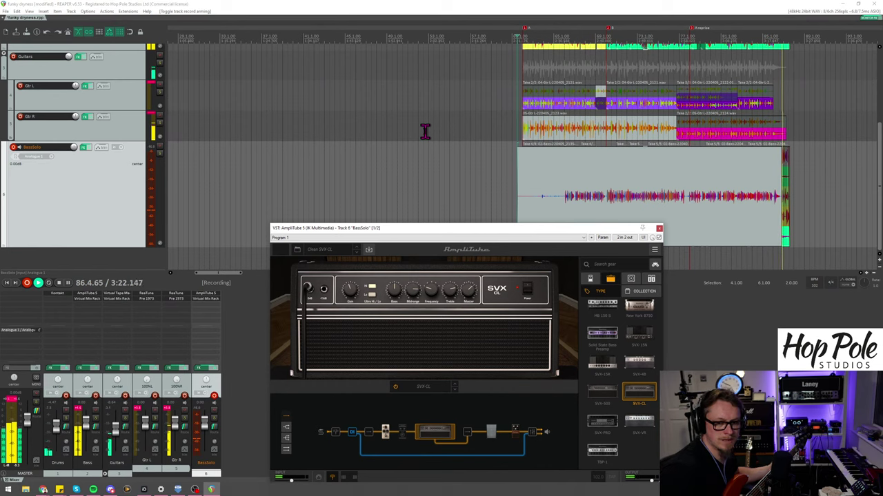
key(space)
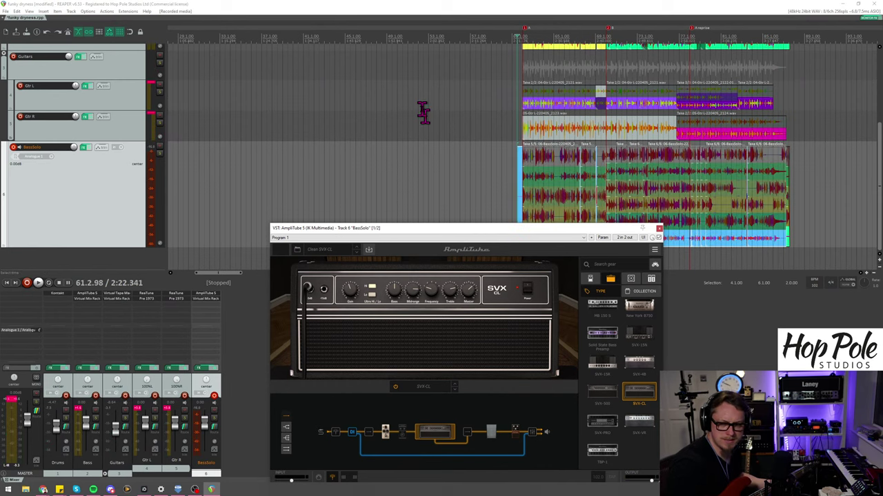
drag(345, 243, 374, 290)
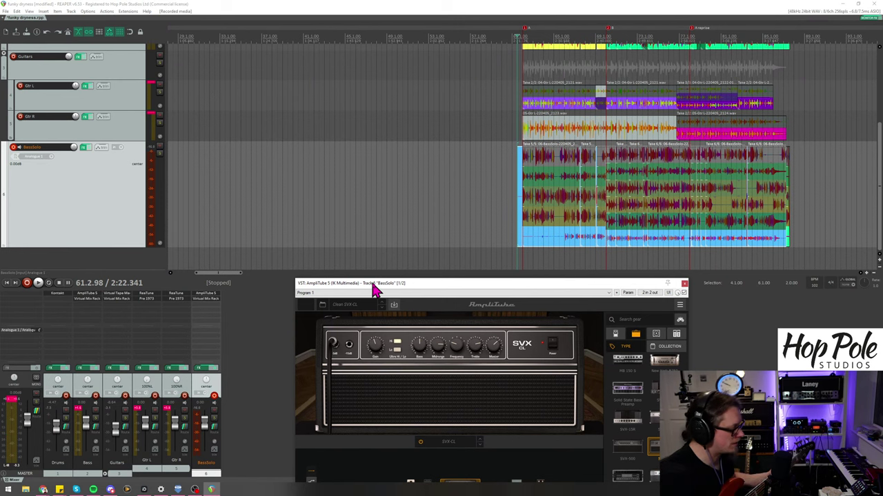
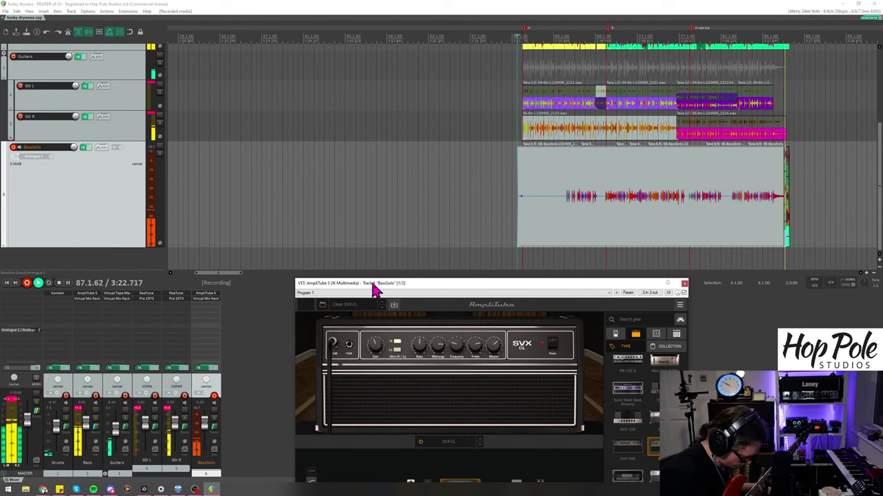
key(space)
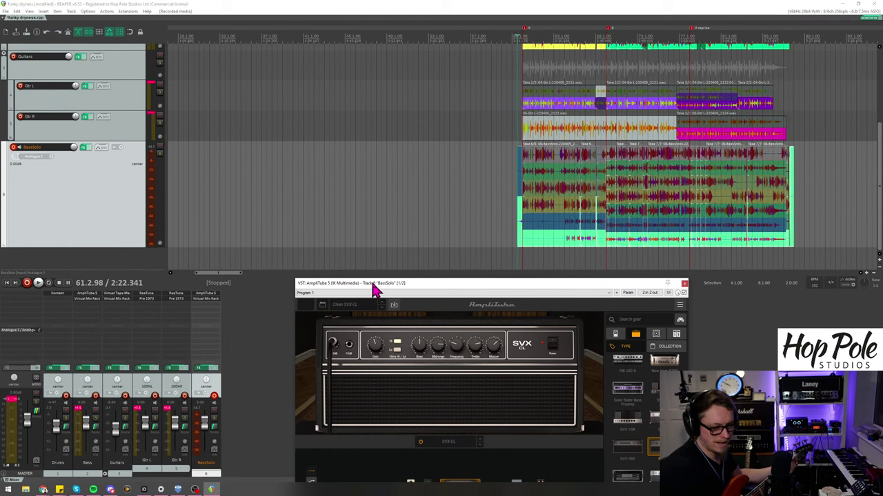
Step: Split the BassSolo items at 66.1.31 and delete everything before the split
click(567, 246)
key(s)
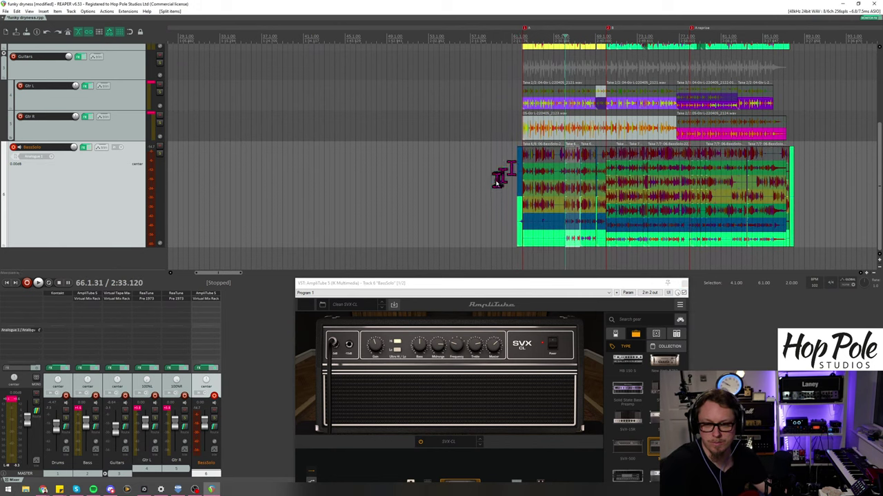
click(542, 241)
key(Delete)
Step: Play BassSolo from 66.1.31 and delete its piece between about 69.1 and the marker at bar 70
scroll(574, 241, up, 5)
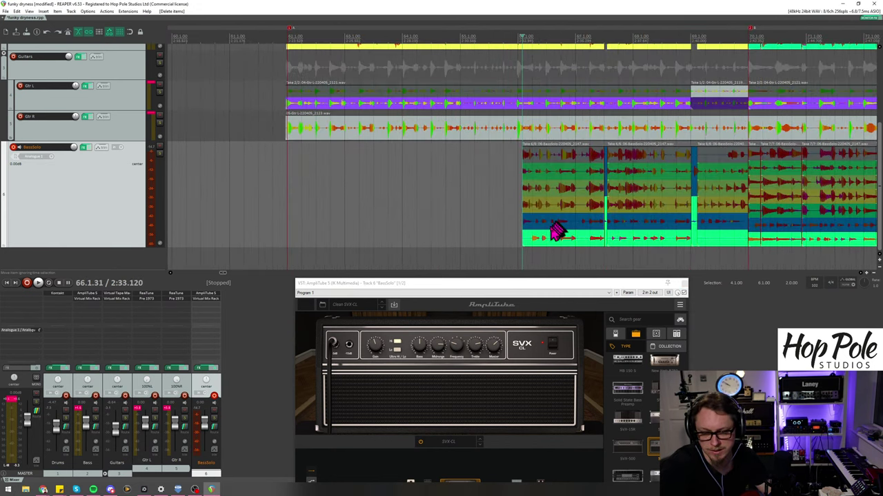
scroll(549, 235, down, 3)
key(space)
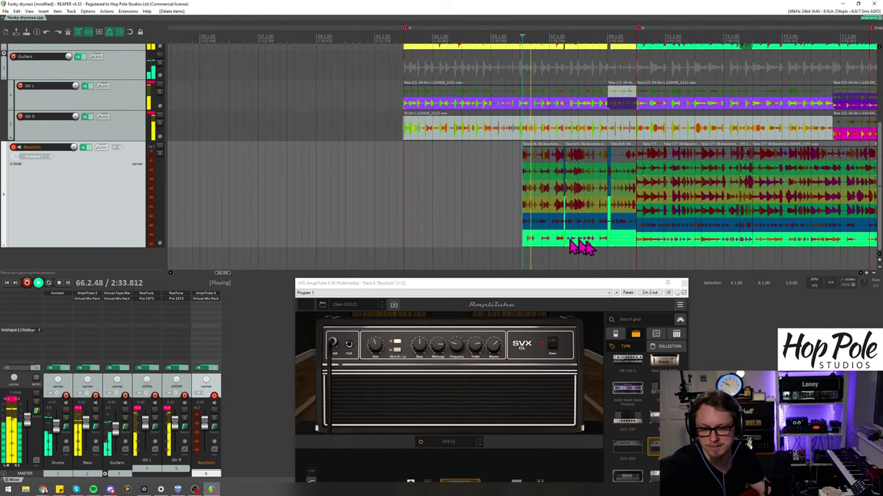
mouse_move(581, 246)
mouse_down()
mouse_move(620, 248)
mouse_move(601, 238)
mouse_move(577, 250)
mouse_up()
scroll(575, 251, up, 6)
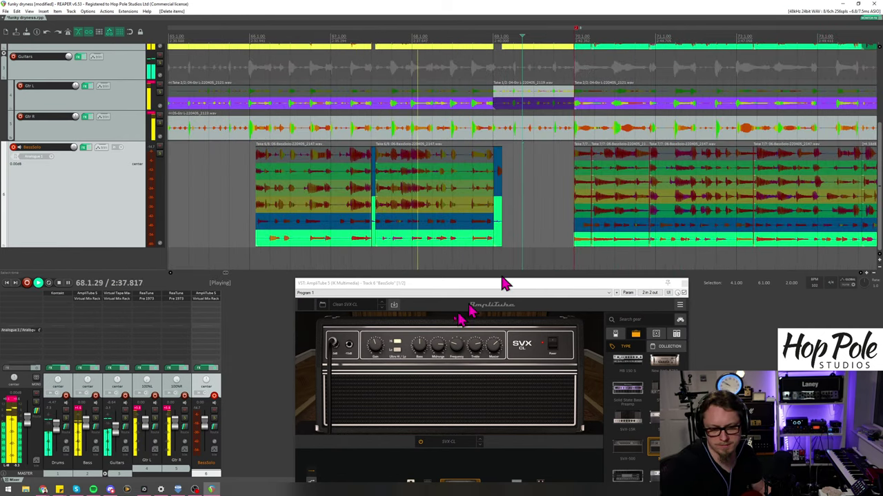
Step: Disarm and solo BassSolo, and play it from about bar 66
click(215, 396)
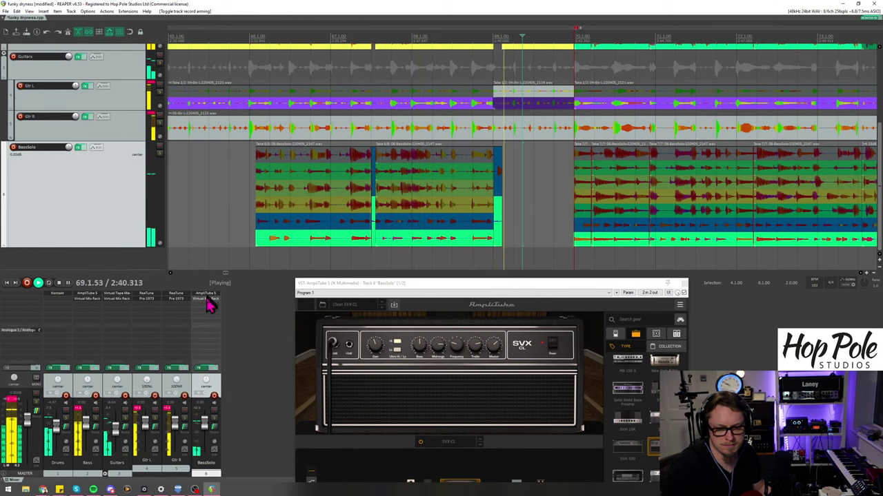
click(215, 418)
click(256, 54)
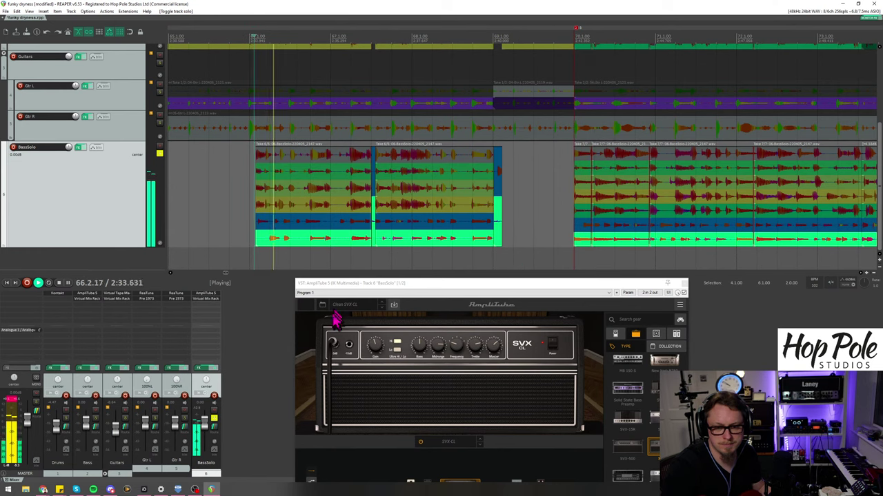
Step: Open BassSolo's Virtual Mix Rack and turn the Custom Series Lift's Low Lift fully down
click(205, 300)
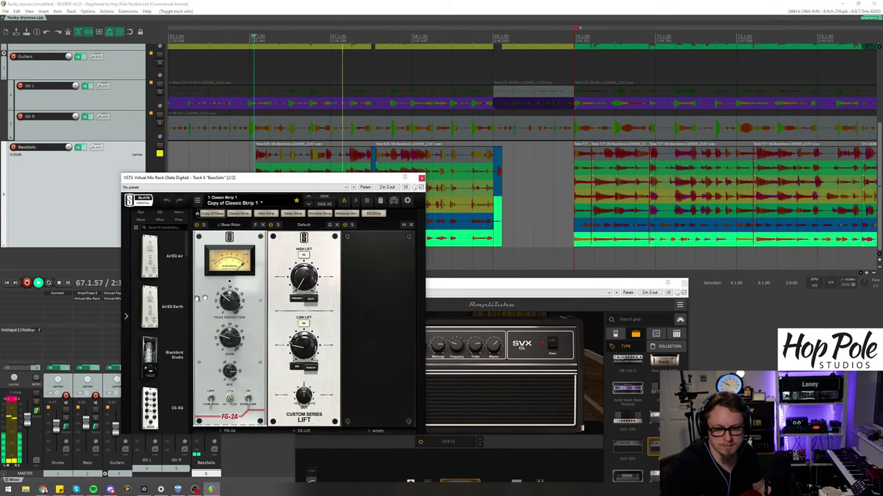
drag(293, 345, 296, 338)
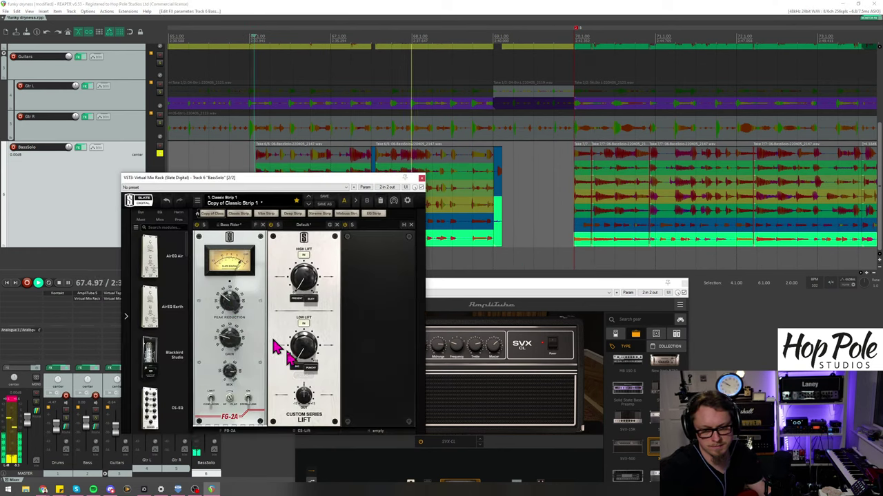
Step: Add the FG-N module to the empty third slot of BassSolo's Virtual Mix Rack and play the track
scroll(155, 331, down, 10)
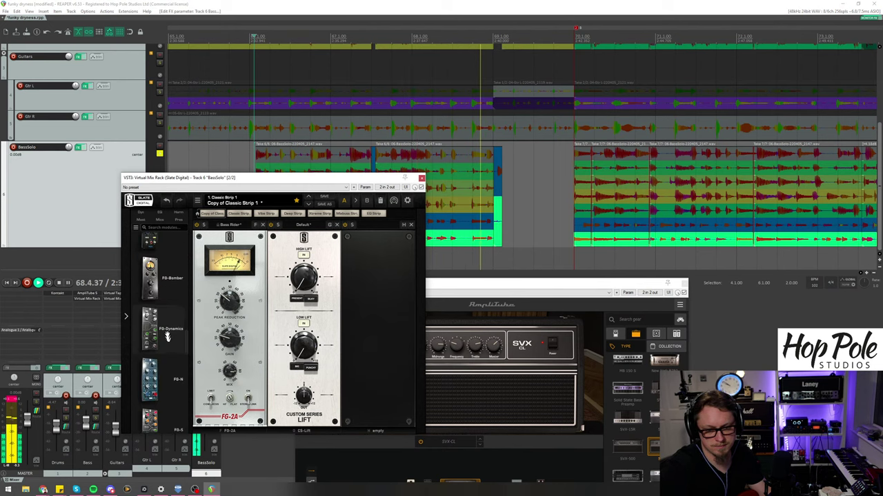
scroll(166, 334, down, 1)
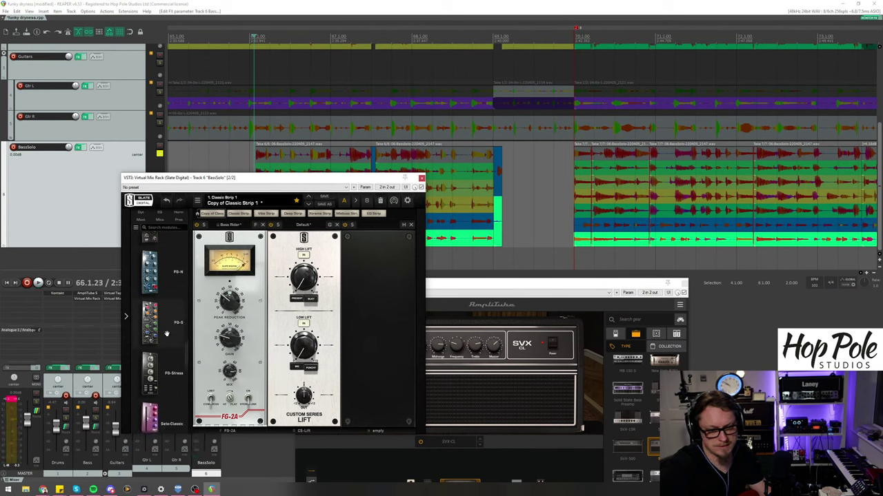
drag(166, 279, 377, 359)
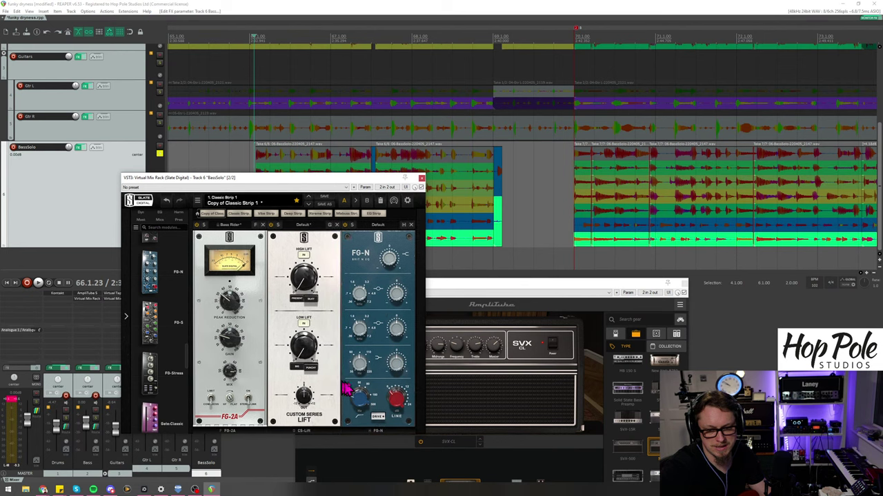
key(space)
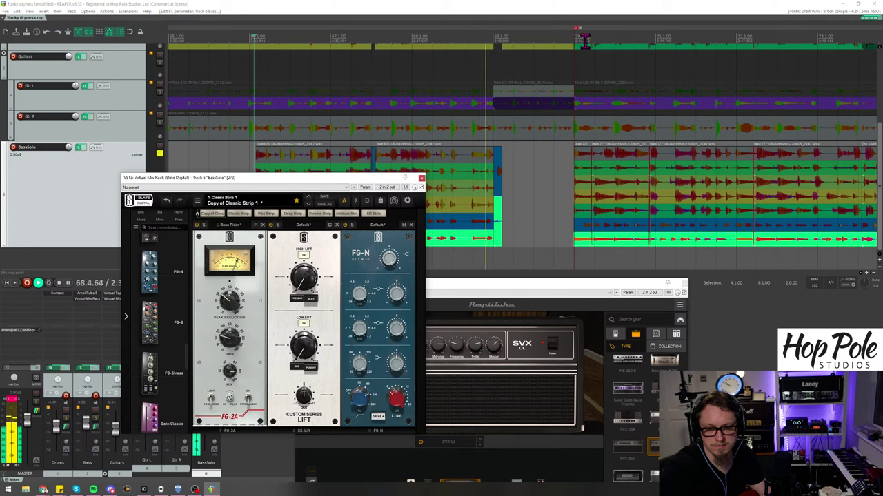
Step: Play BassSolo from bar 70, bring AmpliTube forward, and mute the DI channel in its cabinet mixer
click(570, 102)
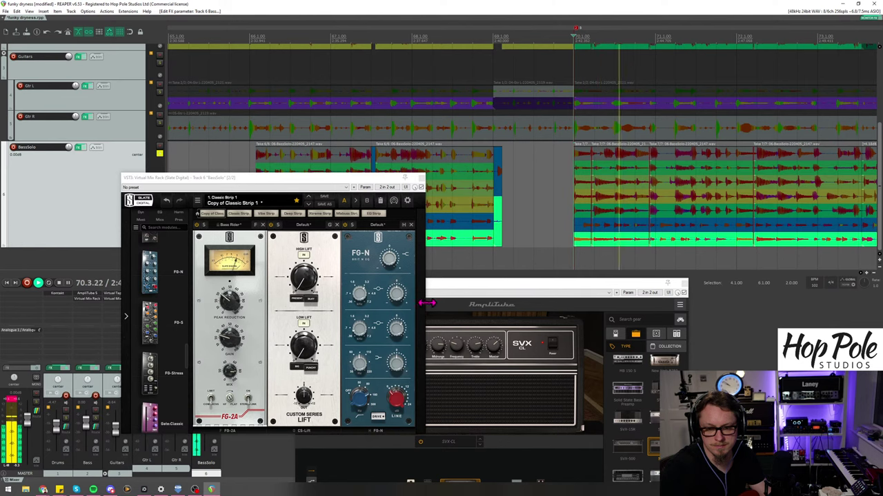
click(356, 230)
drag(452, 279, 475, 224)
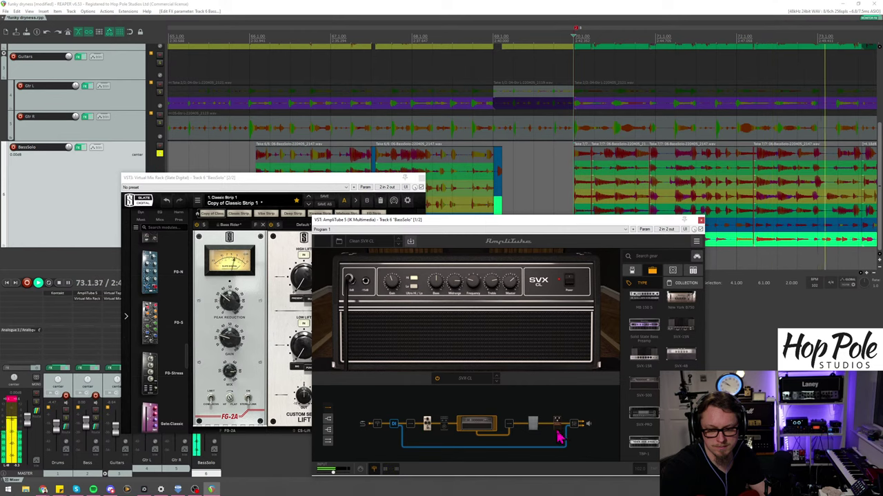
mouse_move(557, 422)
mouse_down()
mouse_move(466, 419)
mouse_move(557, 422)
mouse_move(568, 432)
mouse_up()
click(532, 422)
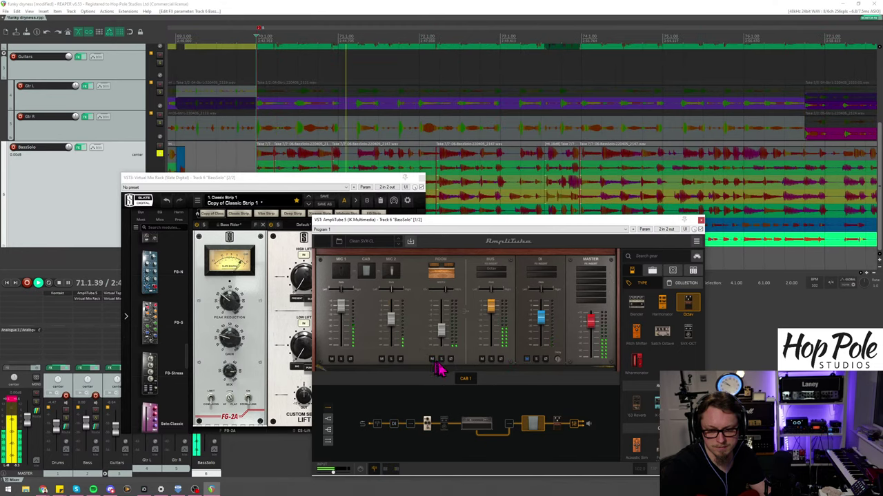
Step: Mute MIC 2 in AmpliTube's mixer and raise the ROOM level to about -21.3 dB while playing from bar 70
click(331, 360)
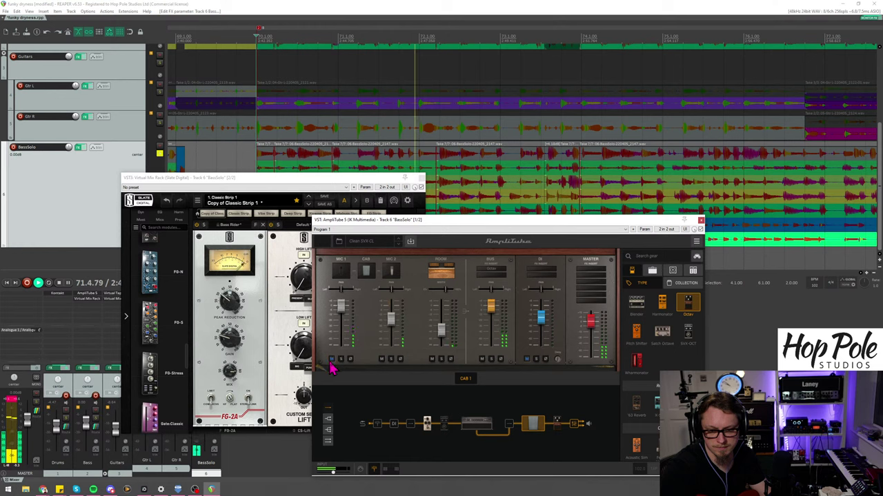
click(331, 360)
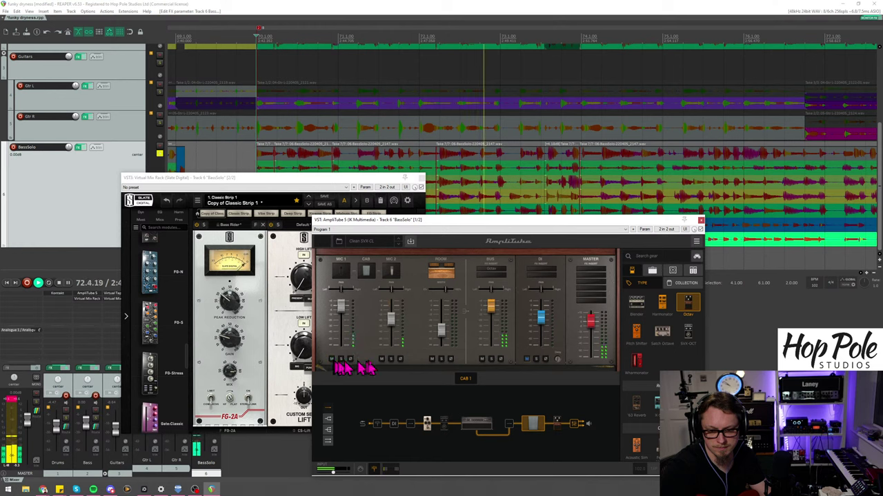
click(382, 360)
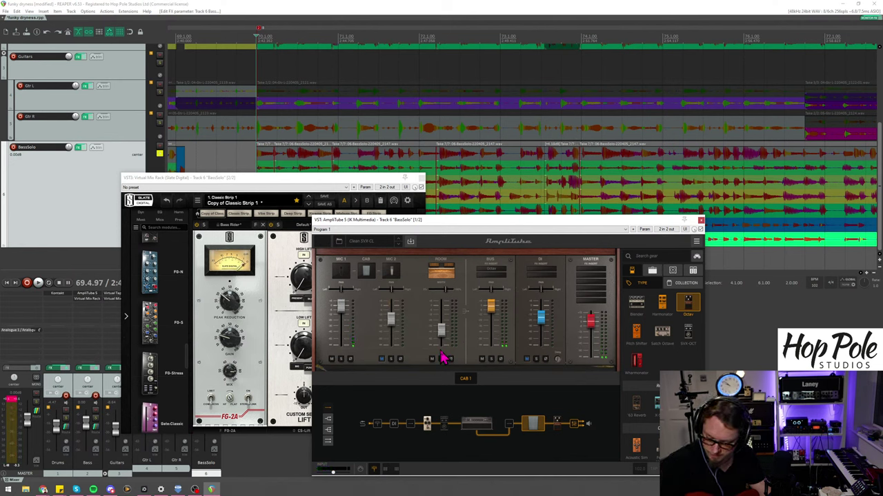
key(space)
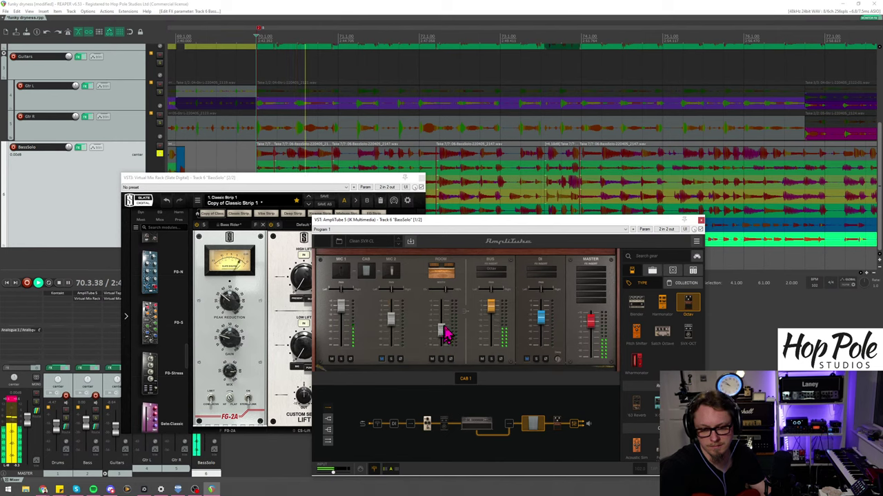
drag(446, 332, 447, 331)
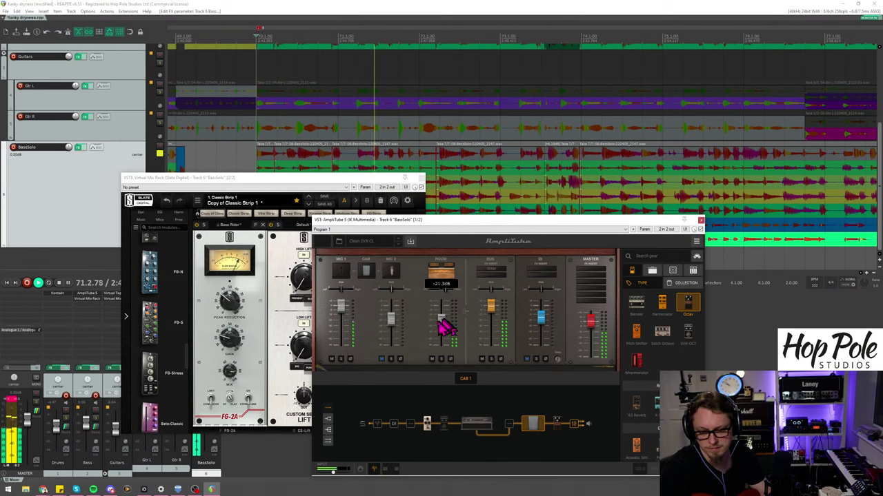
Step: Examine the SVX-CL amp, its cabinet and room mics, and the Octav pedal's level settings during playback
click(482, 423)
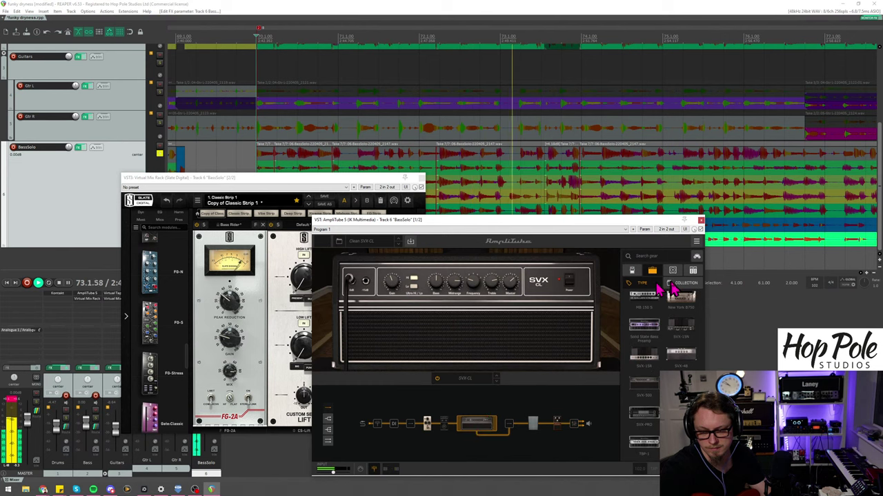
click(671, 270)
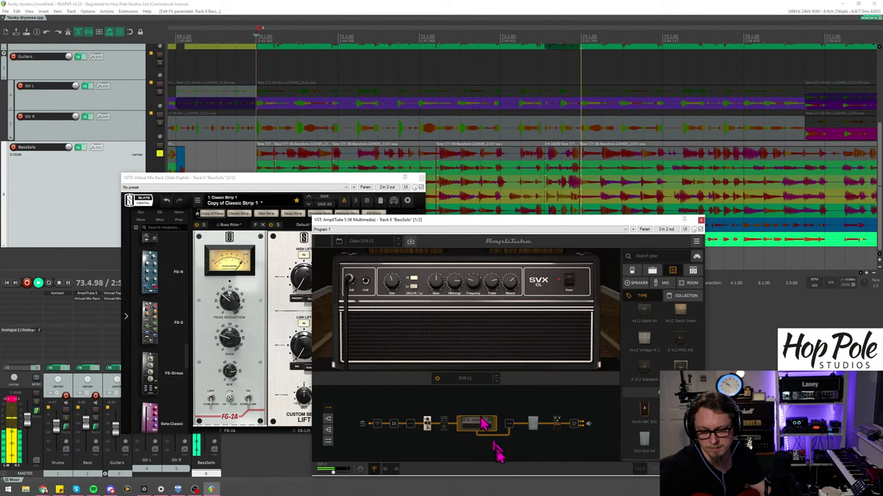
click(530, 425)
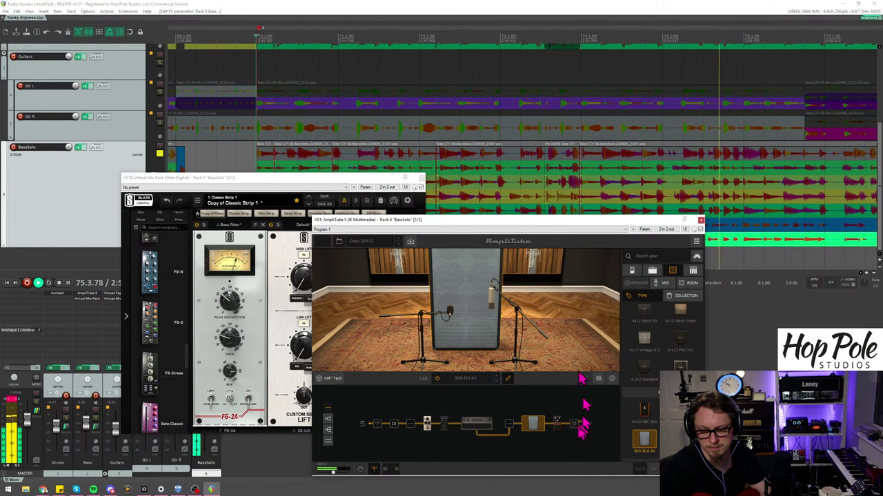
drag(551, 280, 586, 283)
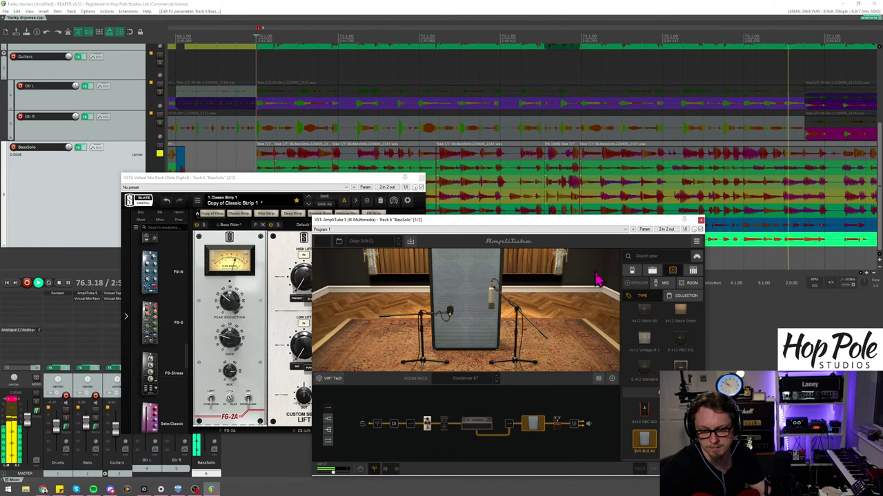
click(556, 422)
mouse_move(476, 283)
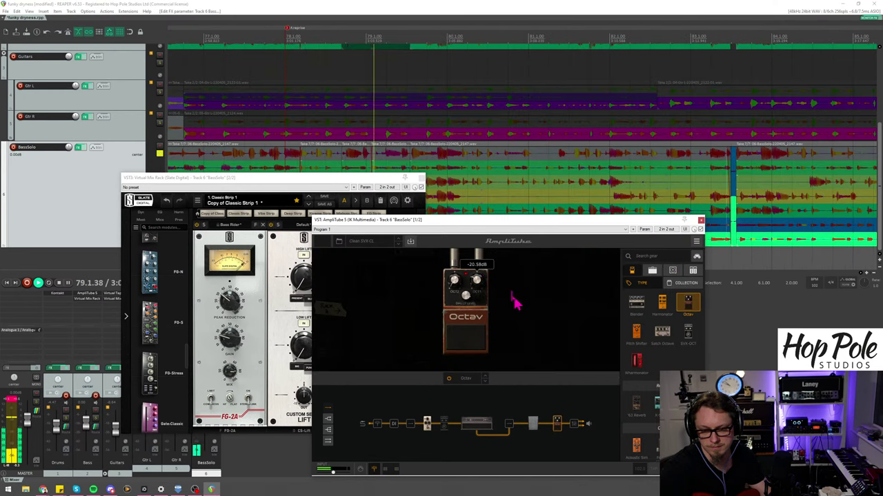
mouse_move(467, 302)
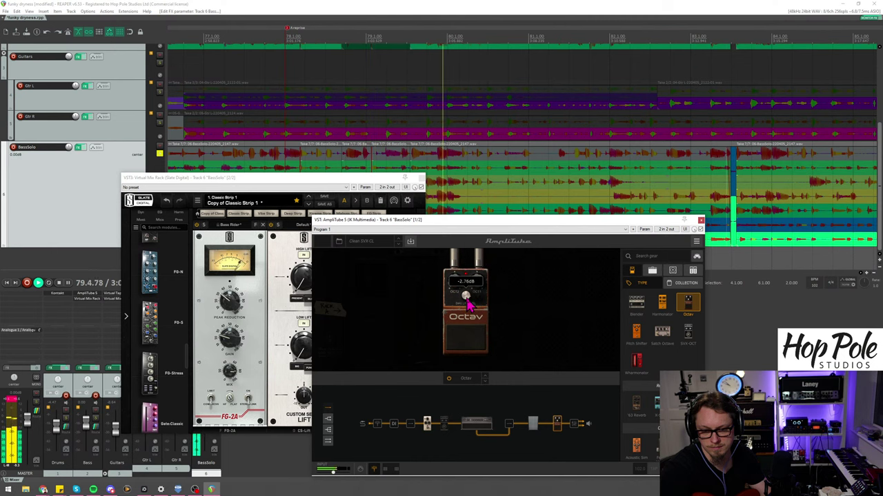
click(542, 292)
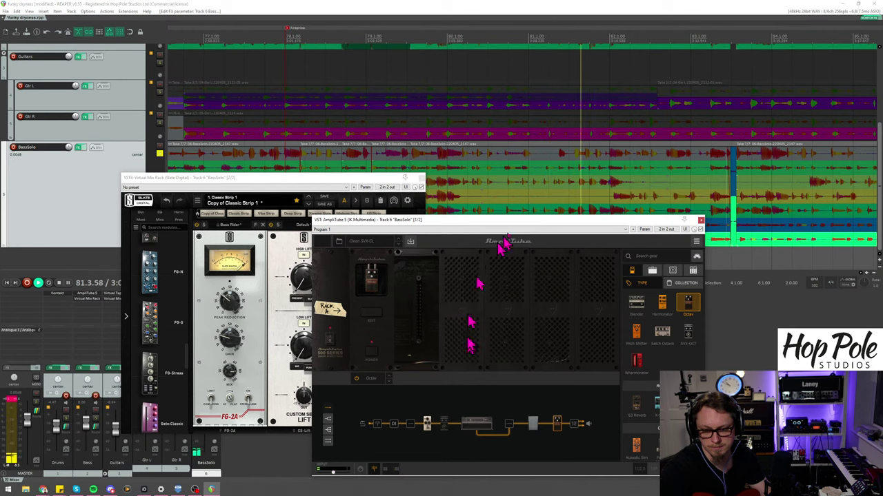
Step: Split the BassSolo item at about 81.1 and trim the start of the piece after it to 82.1.43
drag(520, 221, 528, 325)
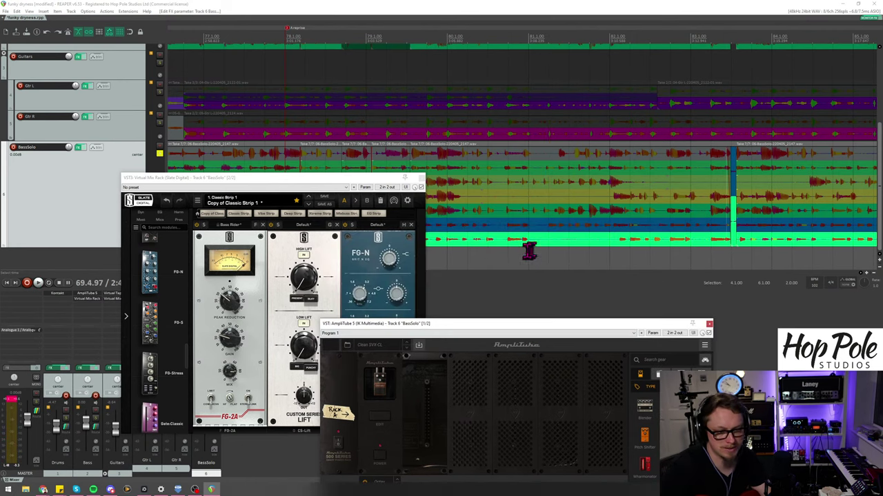
click(530, 243)
key(s)
drag(529, 242, 617, 258)
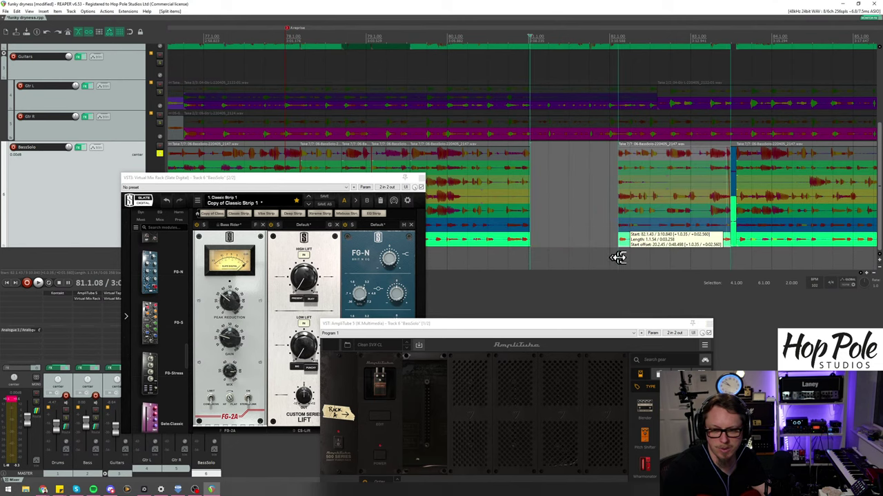
click(421, 187)
Step: Split BassSolo at bar 83.1 and trim the start of the piece after the split to about 83.2
scroll(435, 183, down, 2)
click(639, 246)
scroll(607, 248, up, 3)
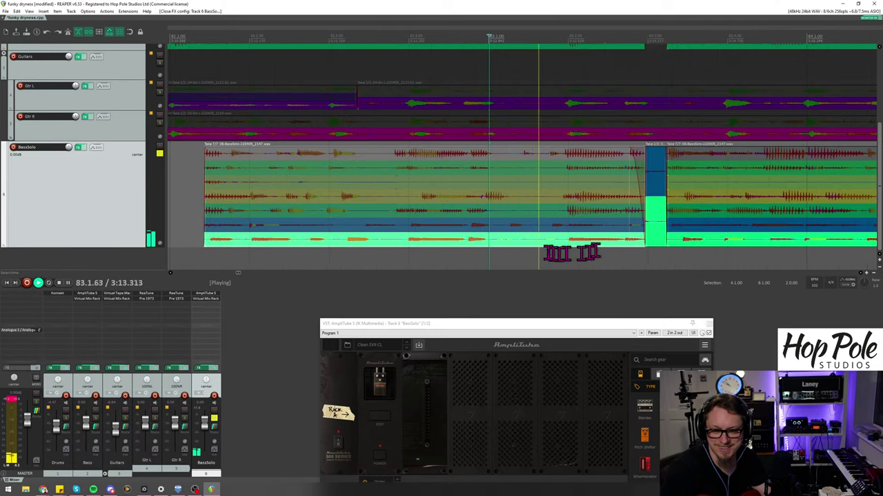
key(s)
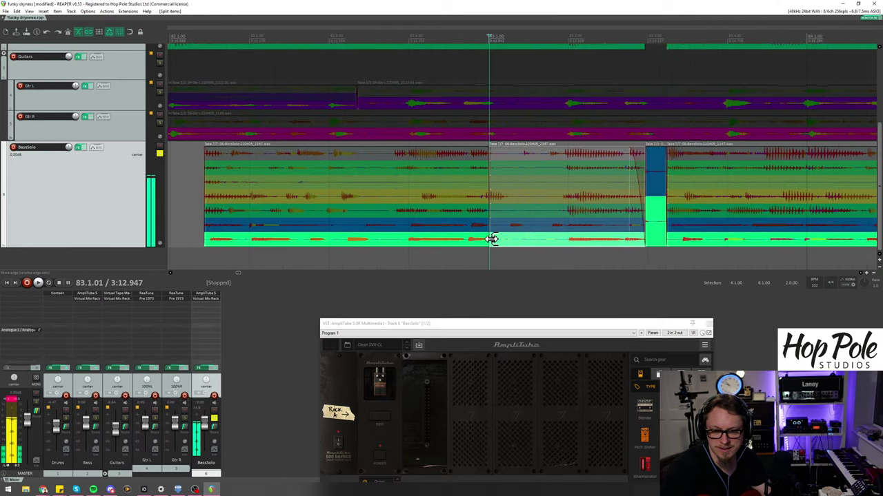
drag(490, 239, 567, 247)
Step: Delete the short BassSolo piece at about 83.3 and trim the start of the following item slightly
click(651, 233)
key(Delete)
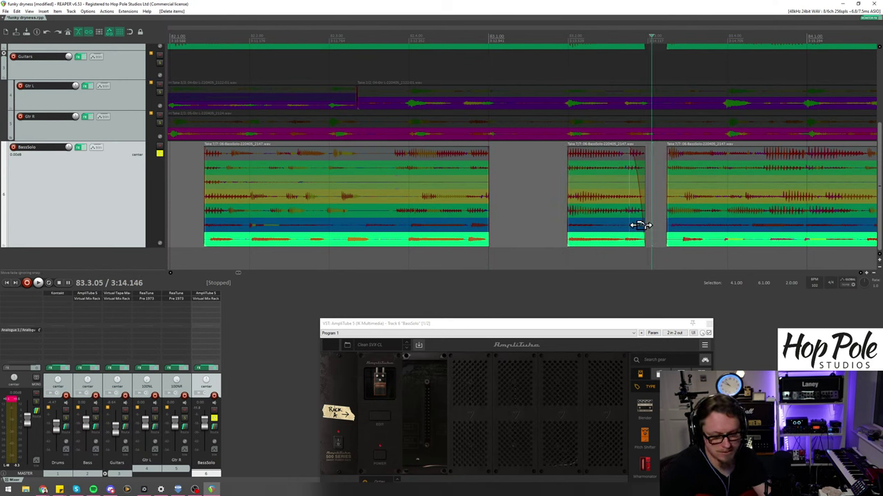
drag(645, 233, 678, 249)
Step: Delete the leftover BassSolo items after the end of the Gtr R part and adjust the last remaining item's end
scroll(679, 250, down, 4)
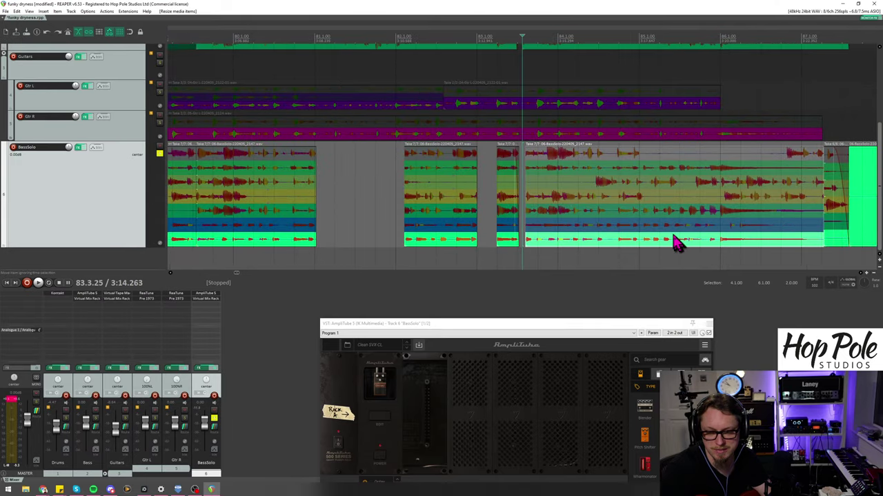
key(space)
scroll(713, 247, right, 2)
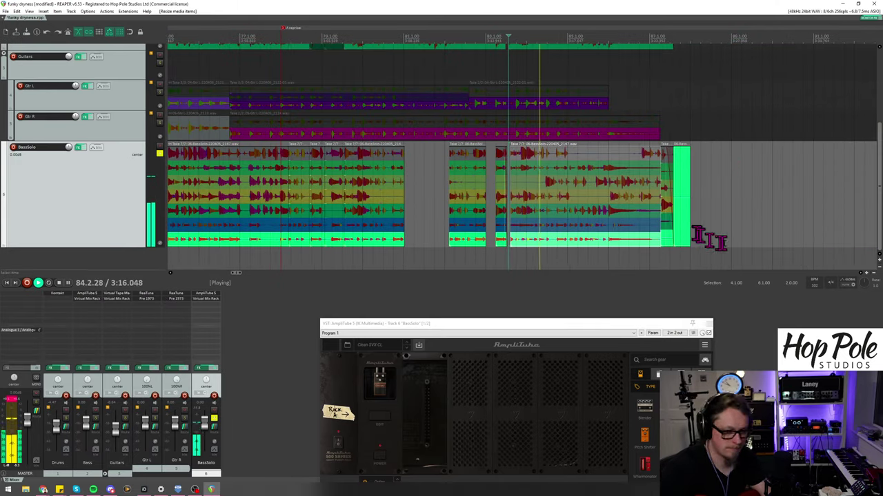
click(657, 247)
key(Delete)
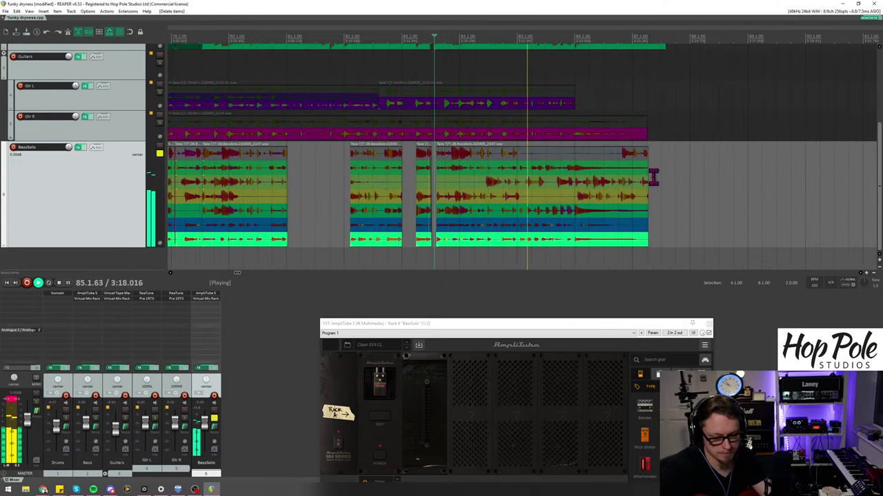
mouse_move(648, 184)
mouse_down()
mouse_move(657, 173)
mouse_move(636, 171)
mouse_move(651, 193)
mouse_up()
Step: Unsolo BassSolo and play the full mix from about 65.3, just before the first solo item
scroll(482, 172, left, 10)
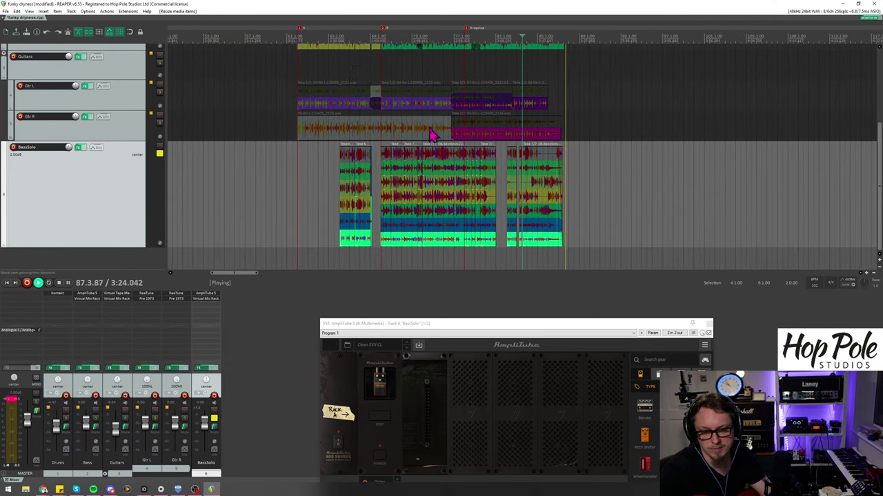
scroll(585, 160, up, 2)
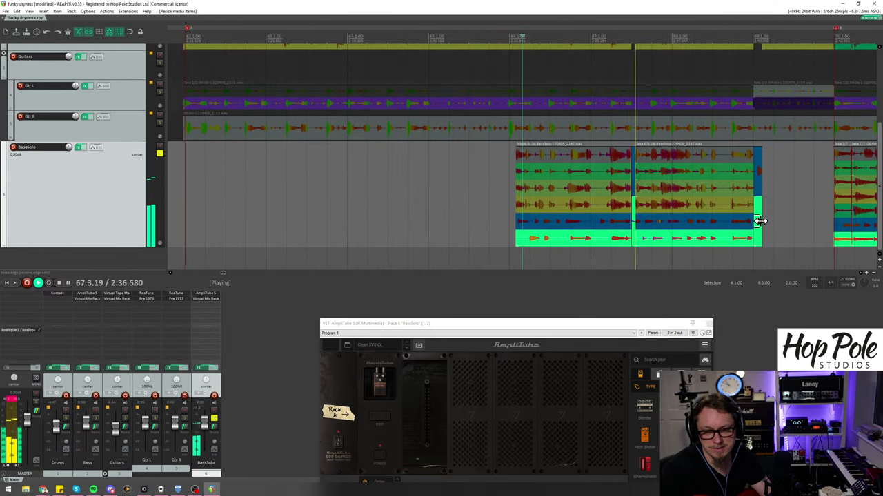
key(space)
click(472, 36)
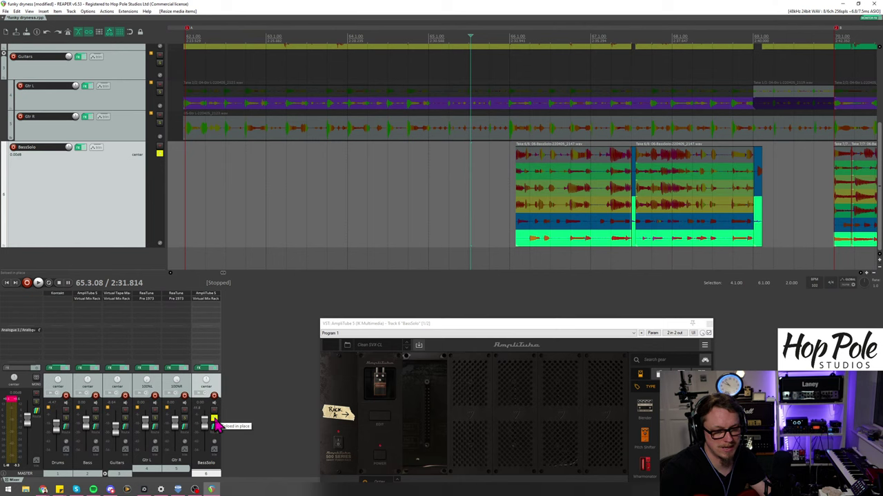
click(215, 420)
key(space)
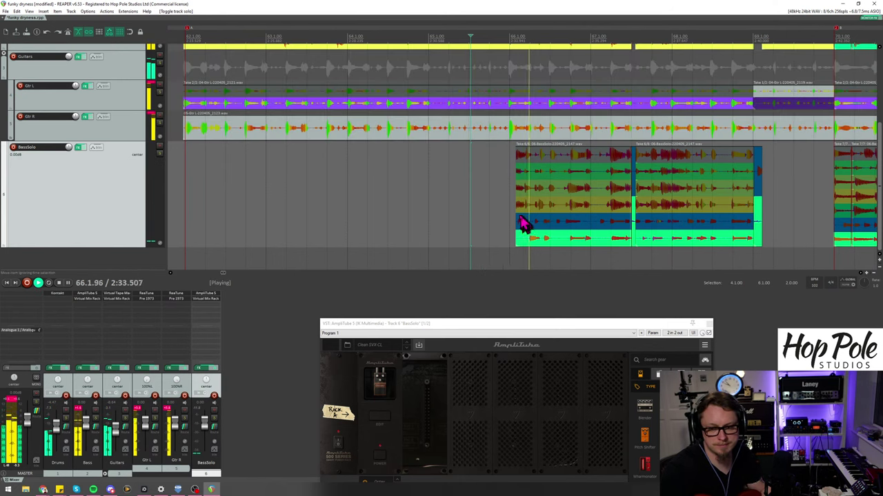
Step: Trim the start of the first BassSolo item slightly and lower the track's volume to -1.38 dB
drag(519, 219, 521, 210)
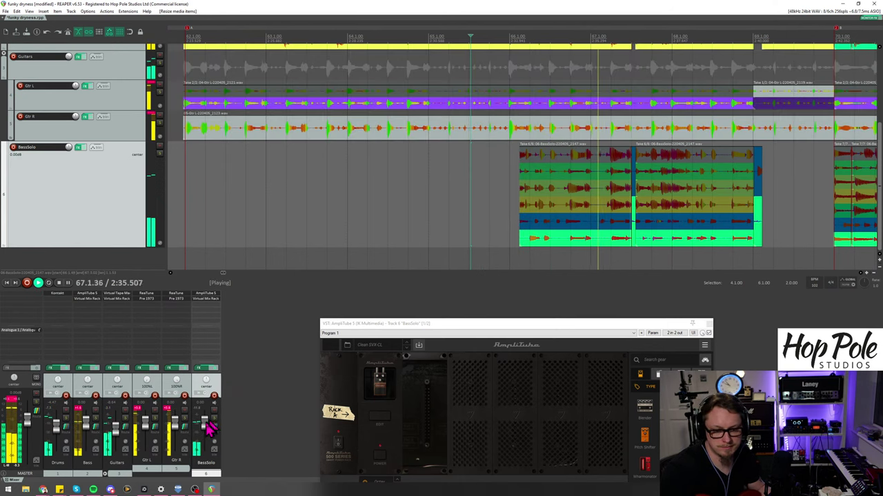
drag(210, 428, 209, 426)
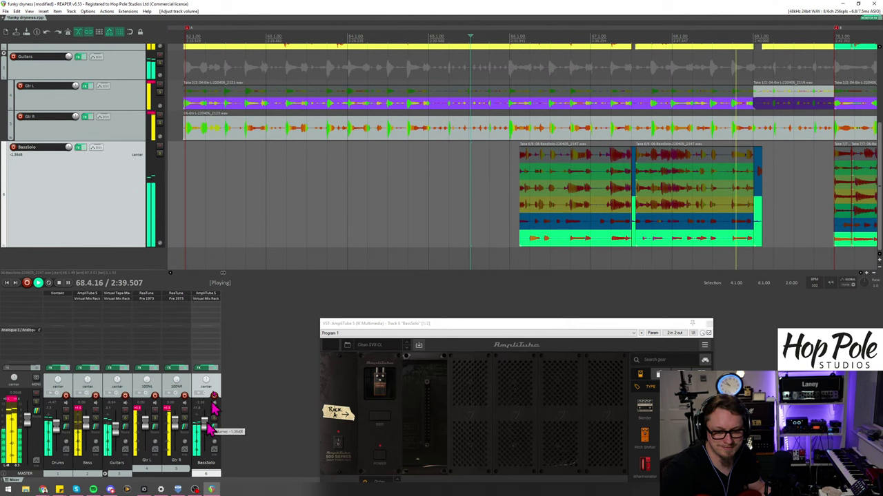
Step: Set the FG-N's lower mid band in BassSolo's Virtual Mix Rack to 800 Hz with about 4.4 dB of gain while the mix plays
click(214, 300)
mouse_move(355, 328)
mouse_down()
mouse_move(392, 339)
mouse_move(363, 340)
mouse_move(376, 345)
mouse_move(361, 329)
mouse_up()
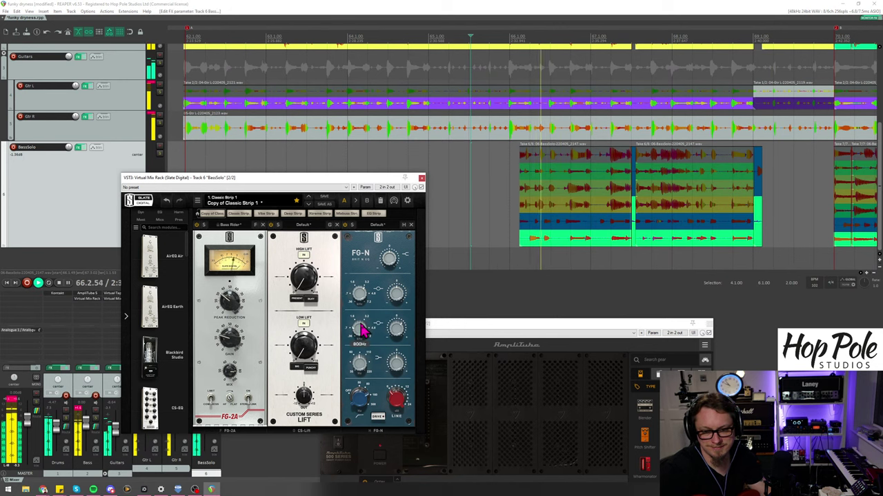
drag(253, 184, 332, 131)
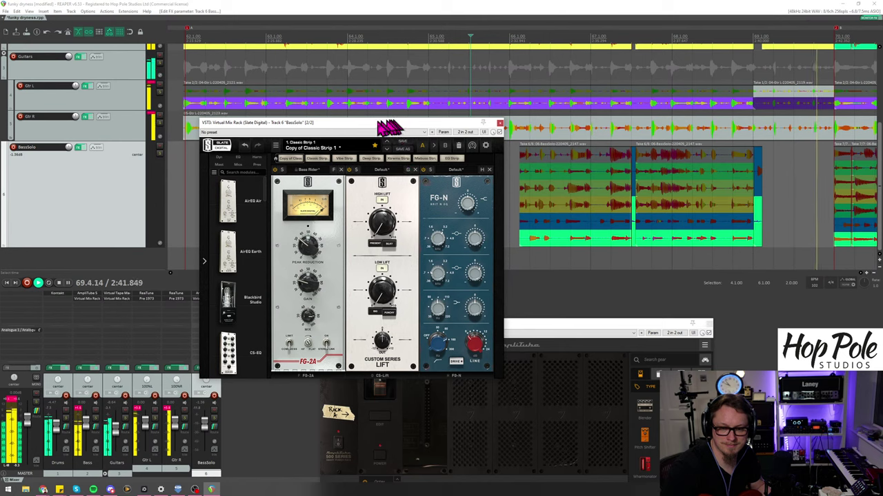
drag(380, 125, 407, 148)
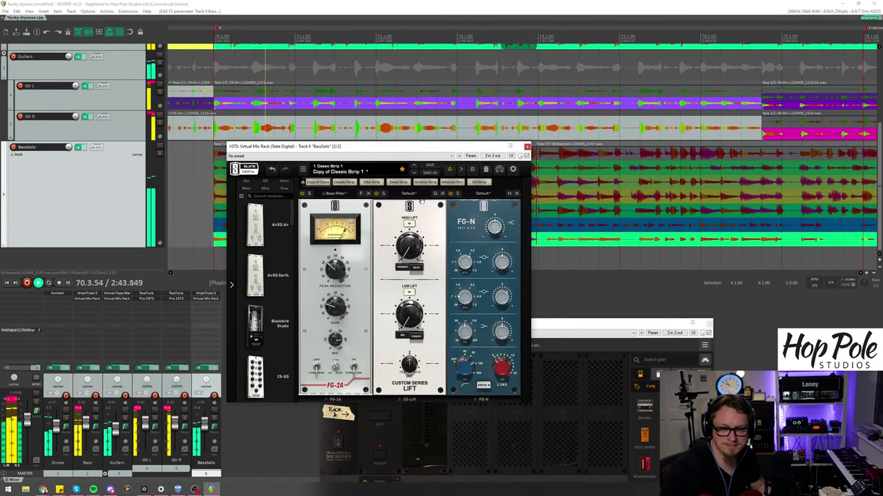
mouse_move(504, 304)
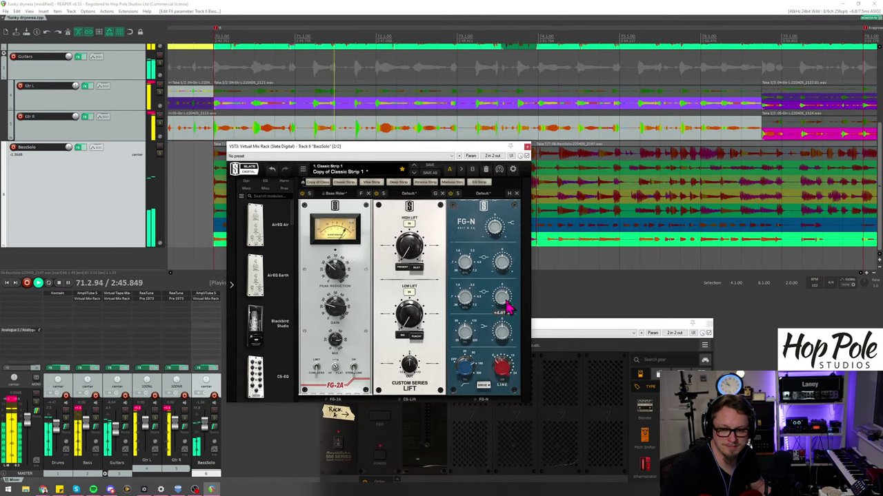
drag(562, 324, 693, 219)
drag(379, 146, 425, 230)
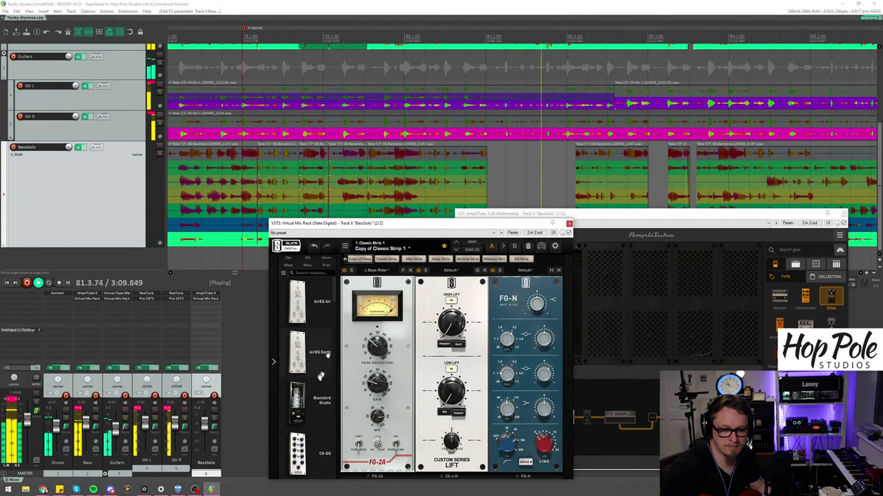
Step: Stop playback, add a new track below BassSolo, and arm it with M4U eX 8 MIDI input on all channels
double_click(248, 376)
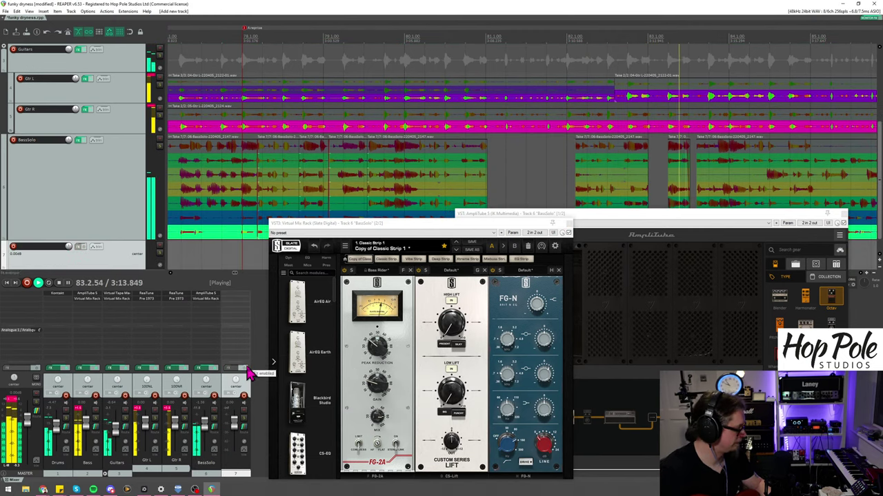
key(space)
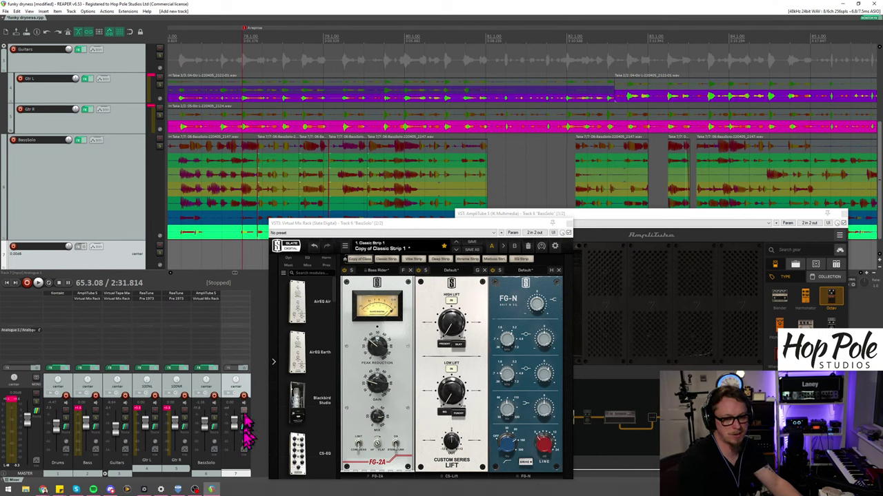
click(40, 255)
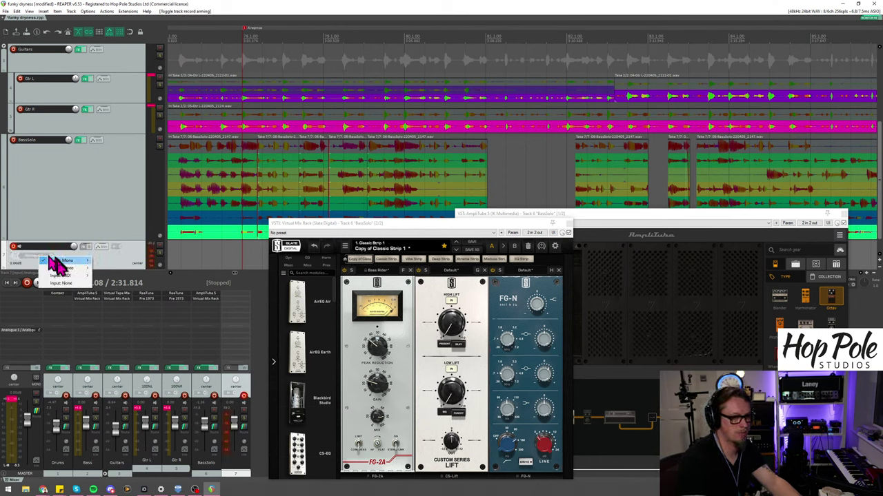
mouse_move(61, 262)
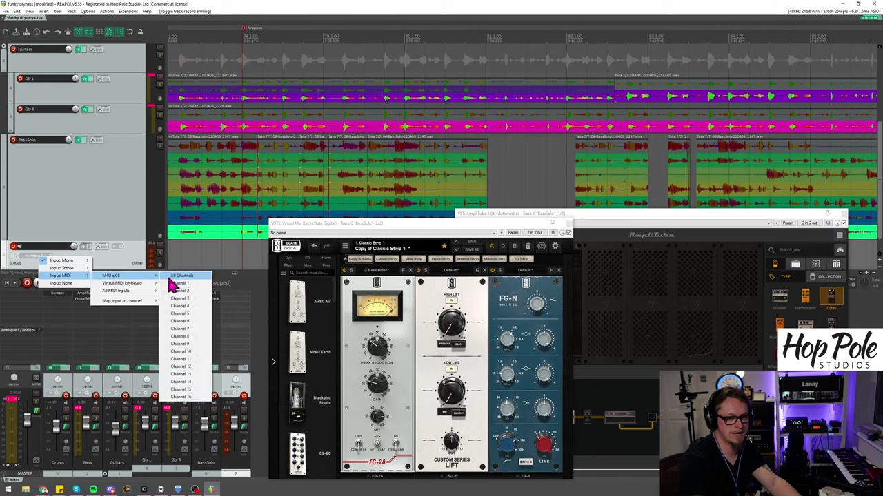
click(176, 275)
Step: Close the BassSolo plugin windows and load Arturia's Stage-73 V2 as the instrument on the new track
click(568, 225)
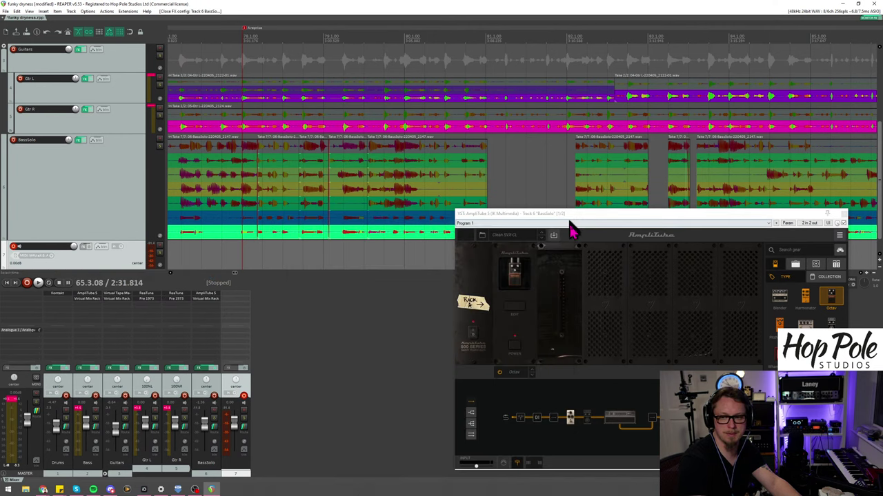
click(853, 215)
double_click(234, 303)
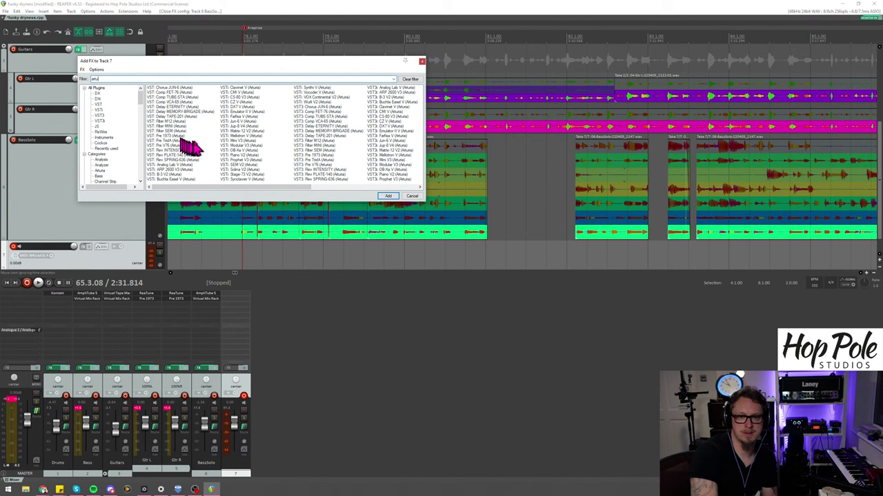
drag(276, 187, 352, 192)
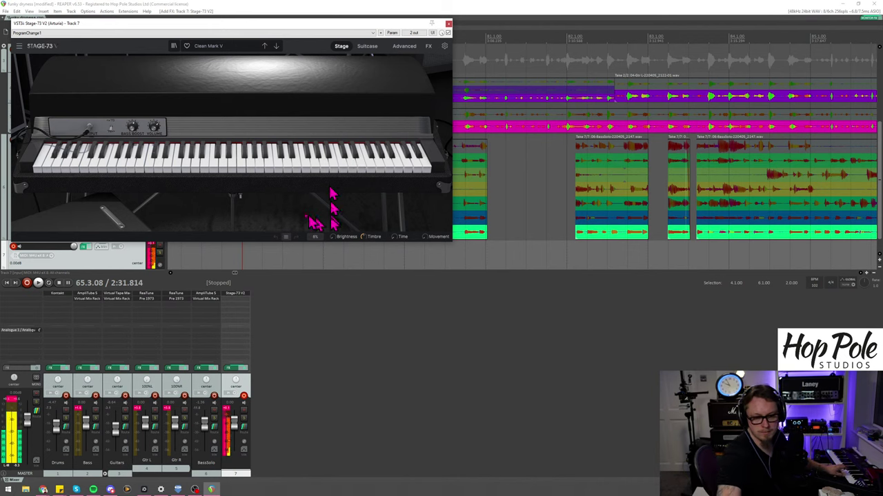
Step: Look over the Stage-73's Suitcase model and advanced settings, and load the 1973 Med. Amped EP preset
click(367, 46)
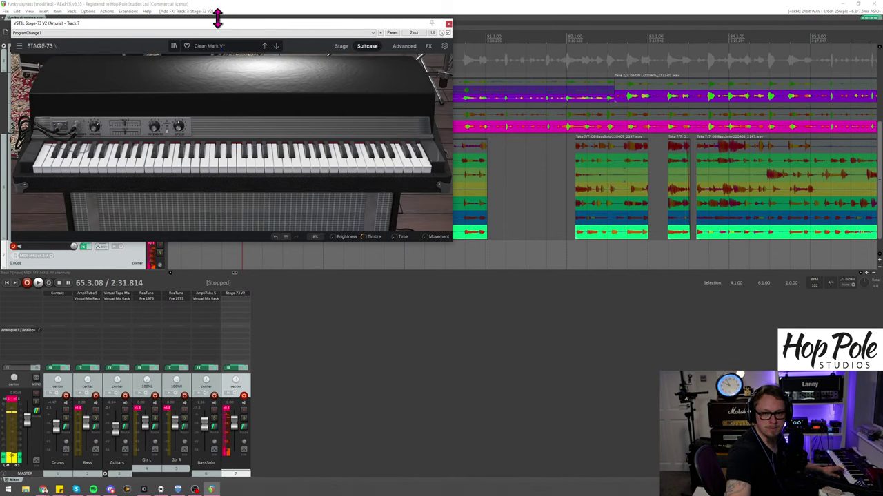
click(404, 46)
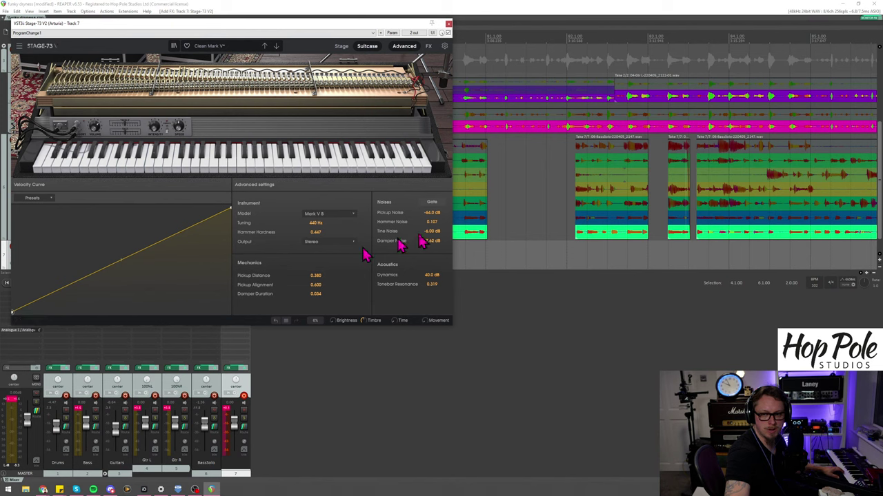
click(216, 47)
mouse_move(222, 65)
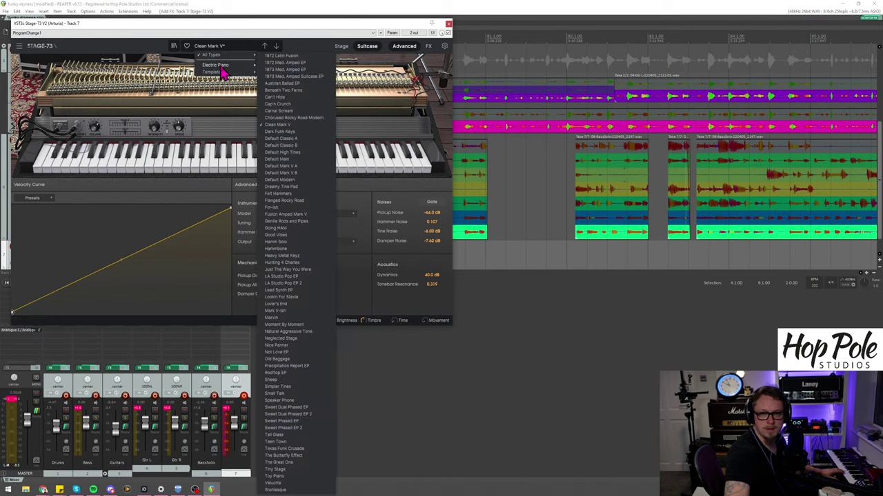
click(285, 69)
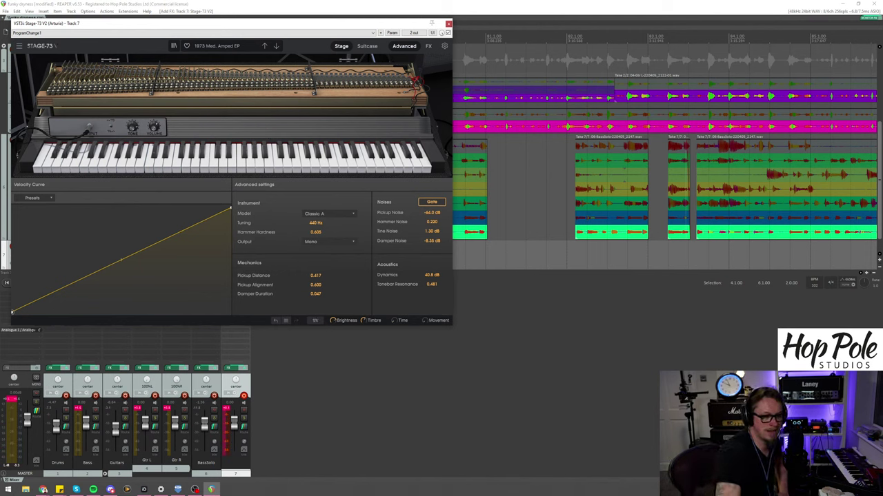
Step: Adjust the stereo pan, room and compressor threshold in the Stage-73 effects, and switch the instrument to the Suitcase model
click(43, 490)
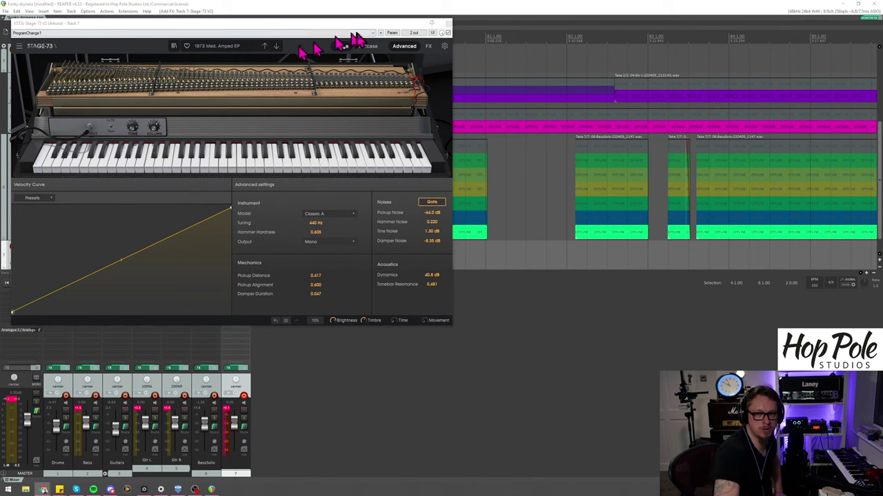
click(428, 46)
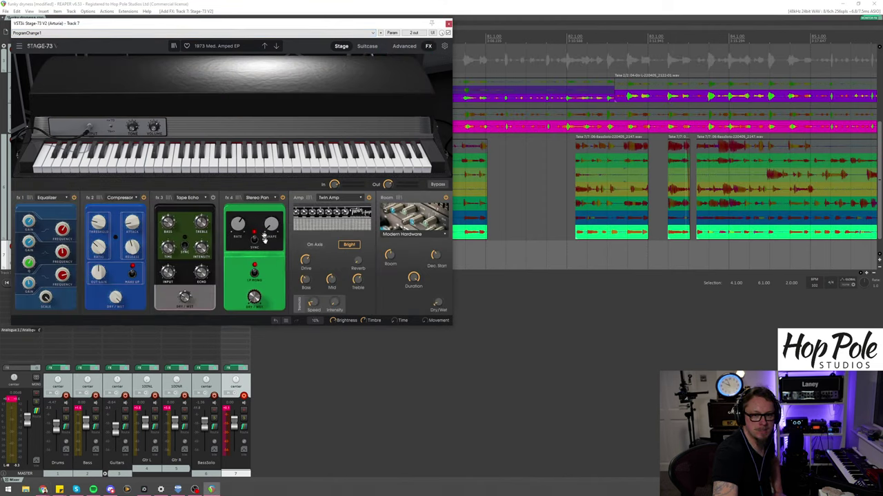
mouse_move(237, 224)
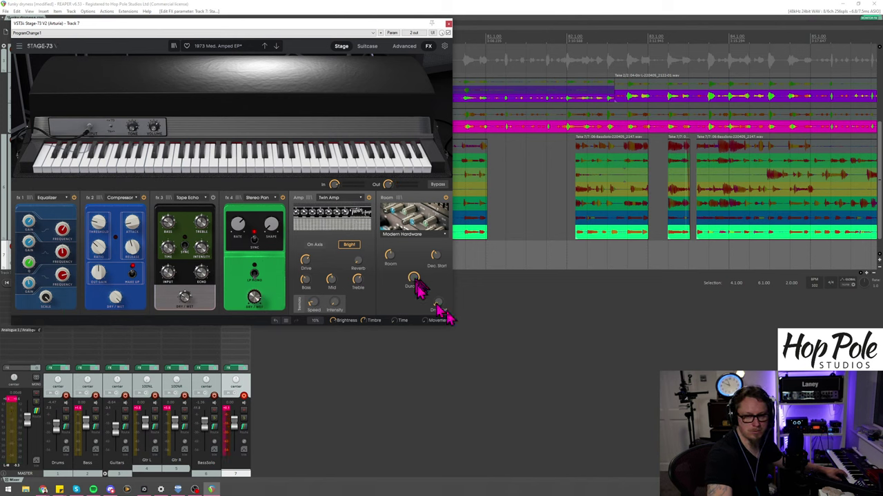
mouse_move(439, 305)
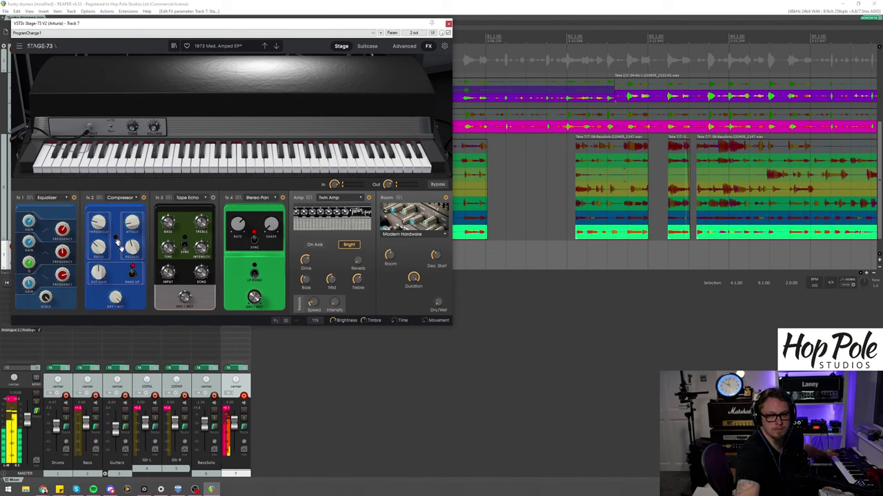
mouse_move(99, 223)
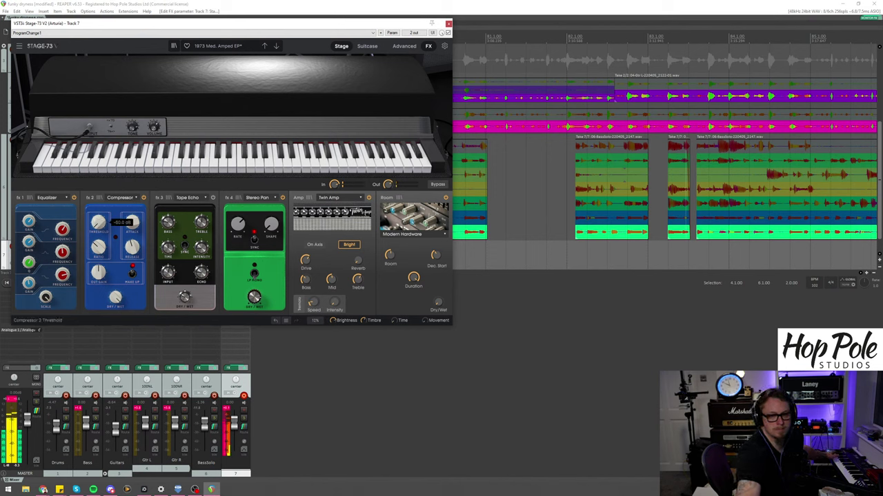
drag(99, 222, 100, 226)
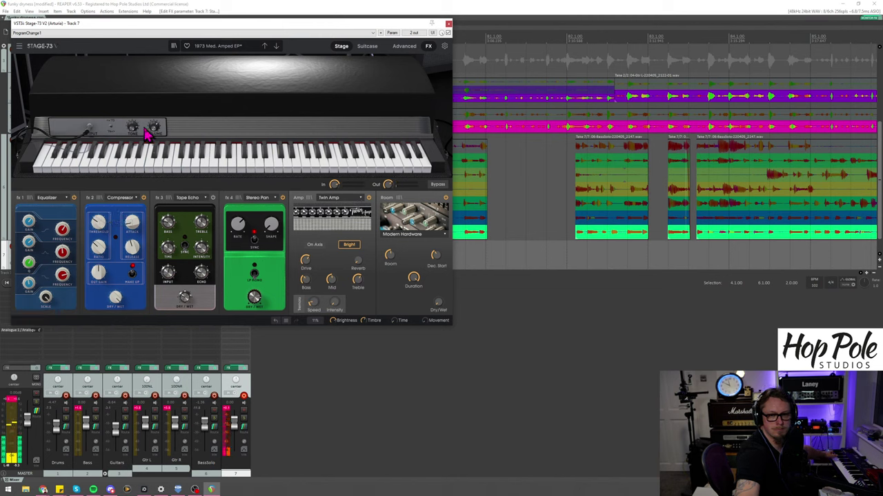
click(366, 46)
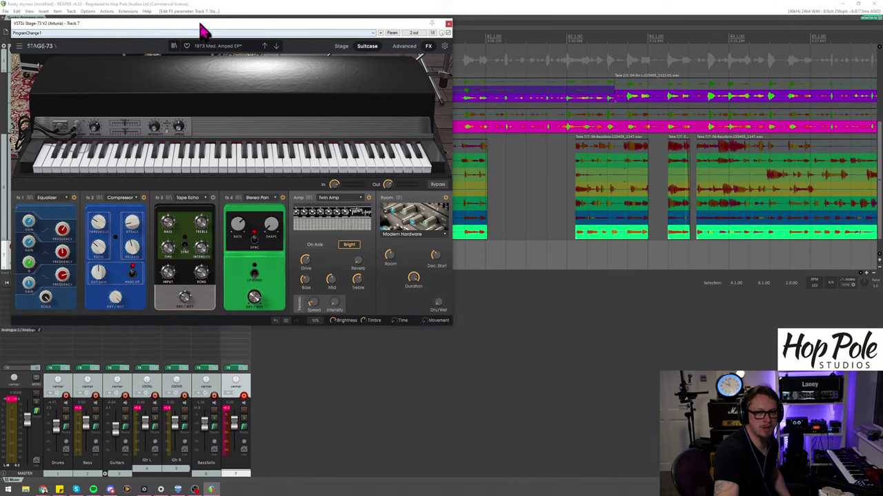
Step: Record an electric piano MIDI take on track 7 from about 61.4, just before the guitars start, to past the song's end
drag(200, 25, 403, 231)
scroll(384, 118, down, 5)
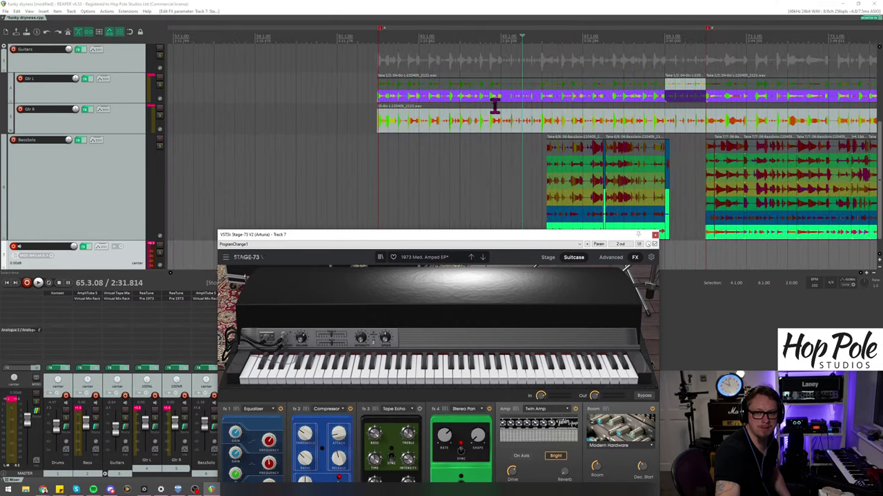
click(417, 35)
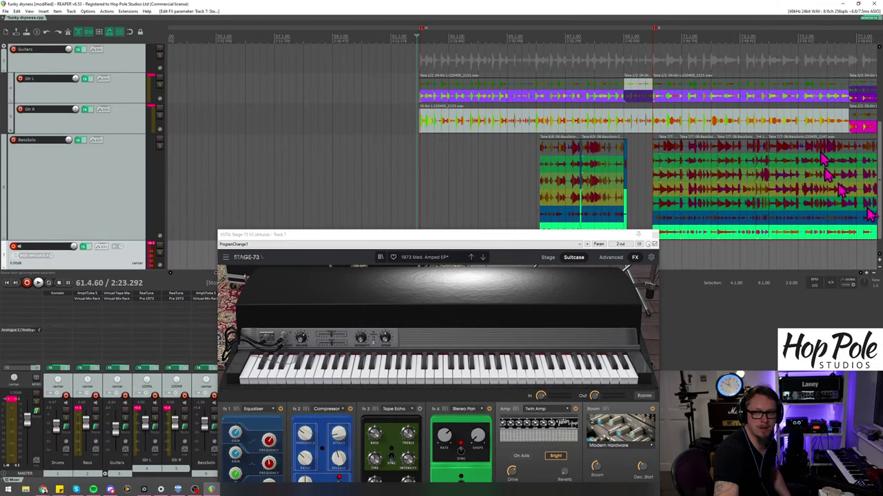
scroll(880, 178, down, 1)
scroll(880, 178, down, 1)
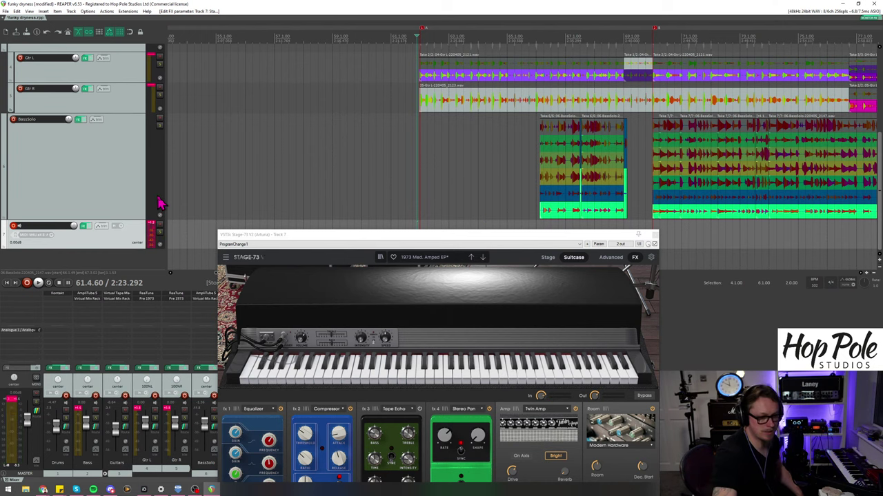
click(26, 284)
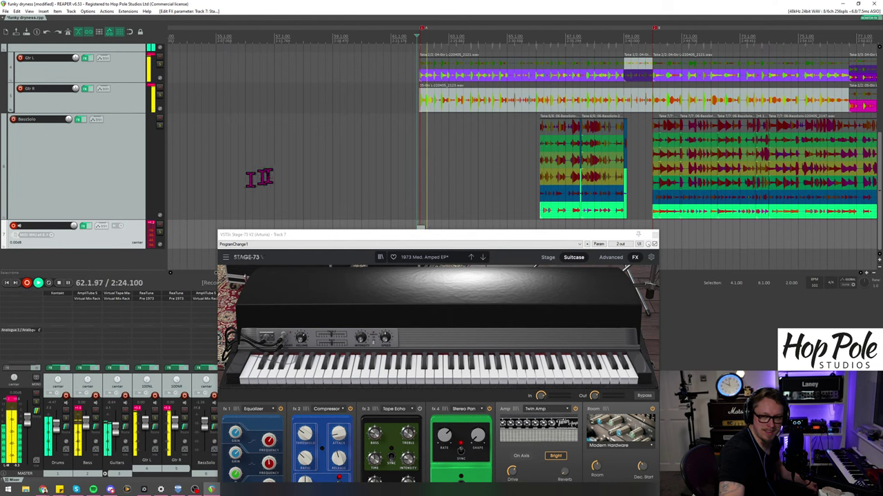
drag(469, 237, 491, 298)
scroll(578, 137, down, 2)
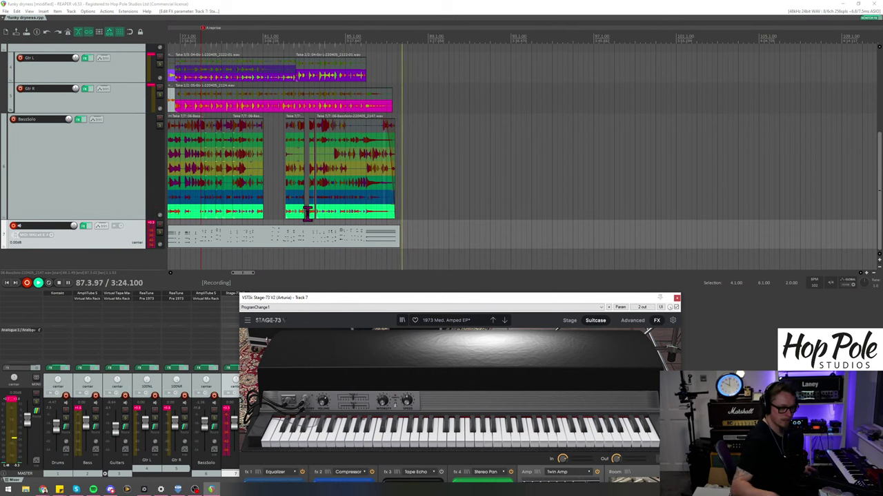
key(space)
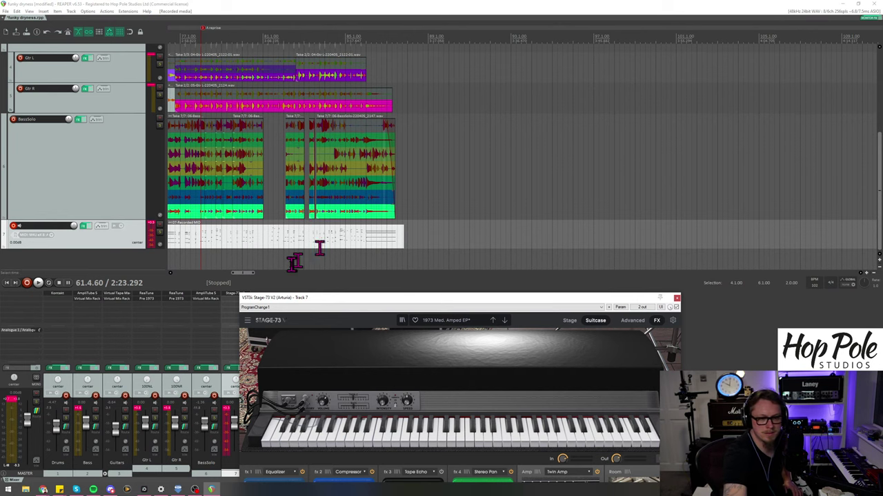
Step: Record a second electric piano MIDI take on track 7 over the same section, starting again from about 61.4
scroll(295, 262, left, 5)
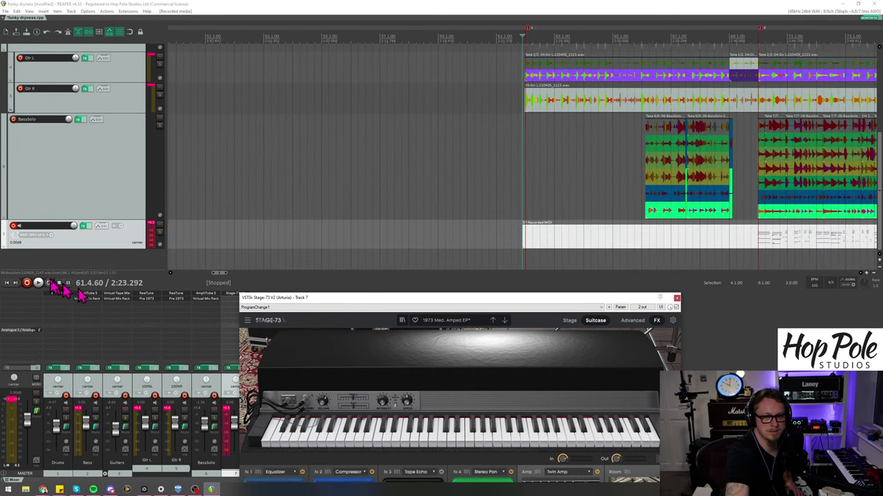
click(27, 282)
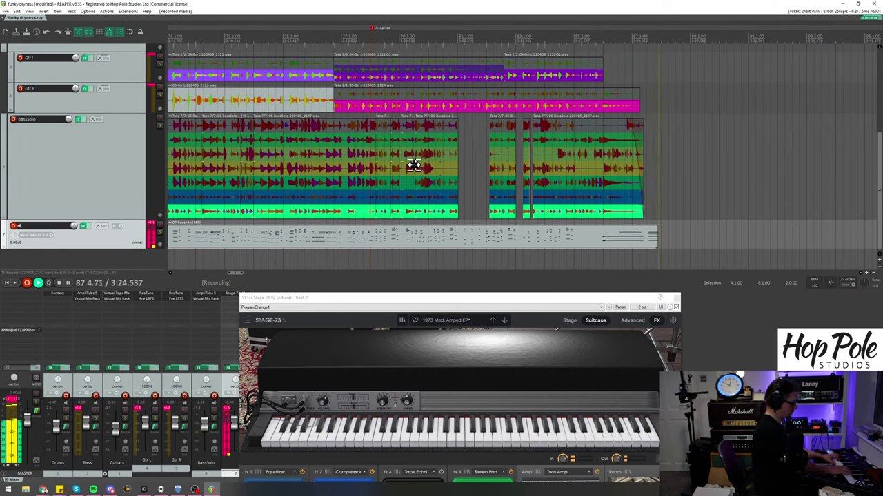
key(space)
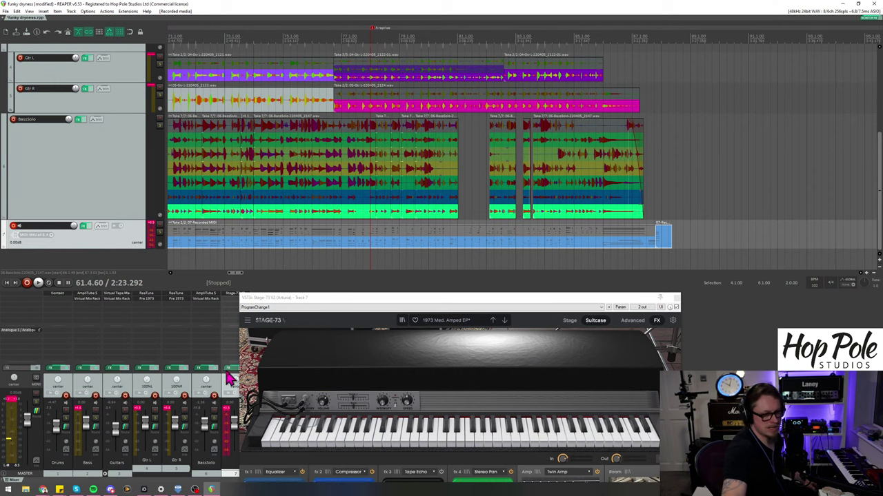
scroll(552, 263, up, 3)
scroll(545, 259, down, 4)
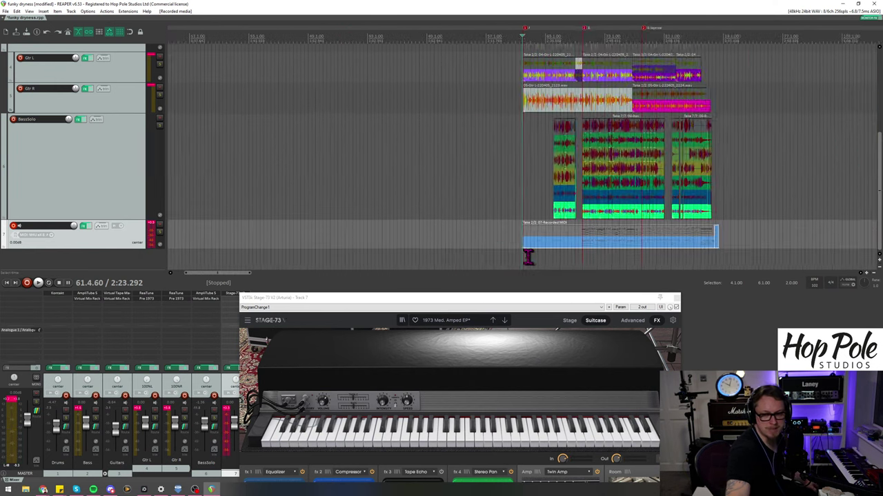
scroll(232, 278, right, 3)
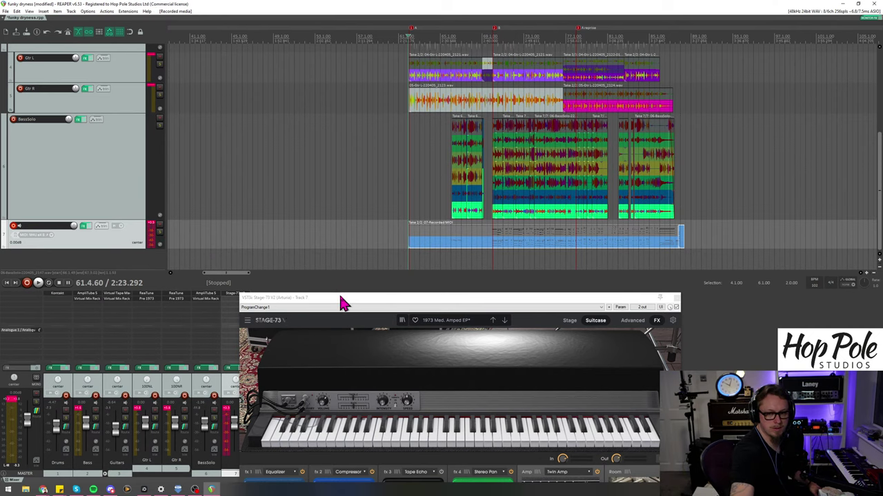
drag(343, 303, 479, 144)
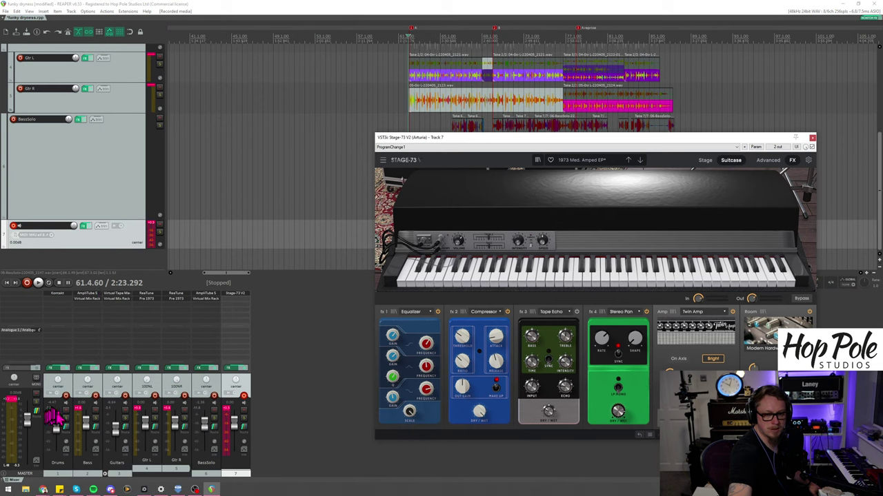
Step: Record-arm the Drums track and try out its Kontakt drum kit from the MIDI keyboard
click(65, 396)
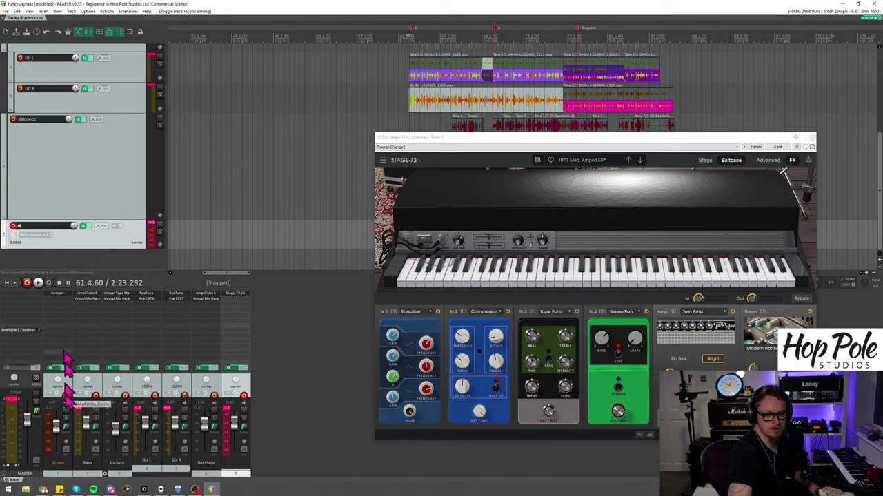
click(59, 293)
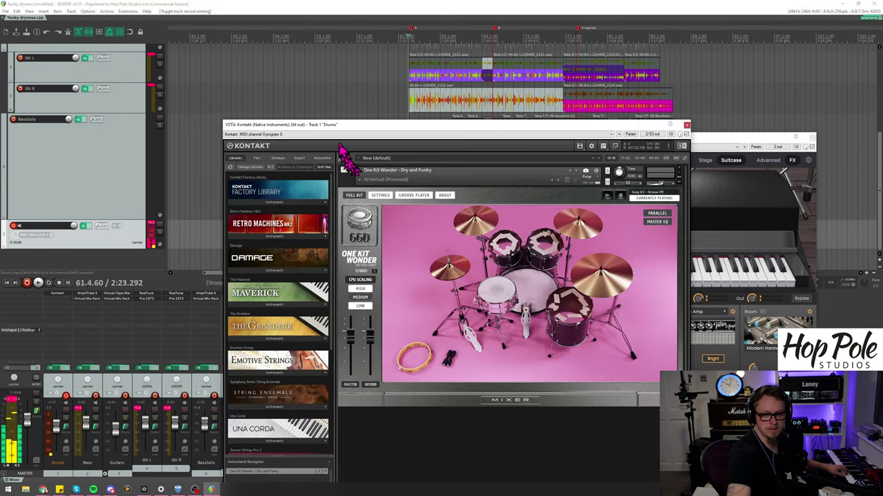
drag(338, 127, 306, 38)
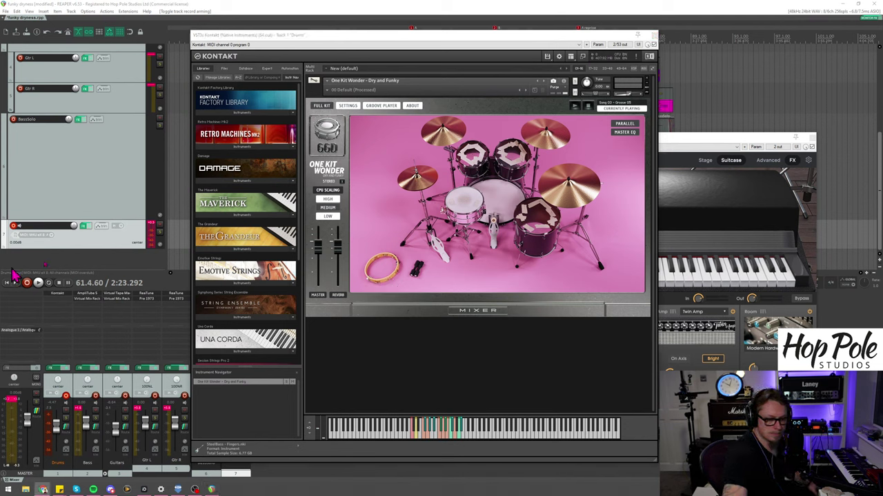
click(654, 44)
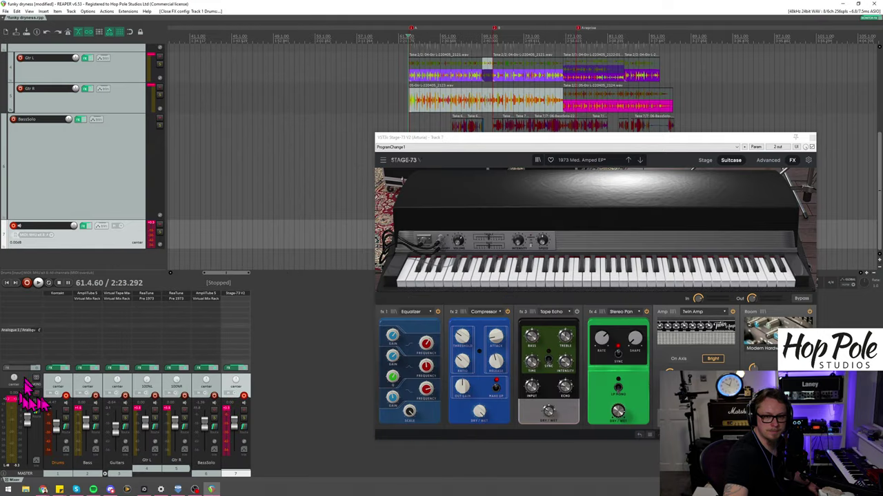
Step: Clear the Stage-73 window off the arrangement and record a third electric piano MIDI take on track 7 from about 61.4 to past the song's end
drag(414, 139, 315, 294)
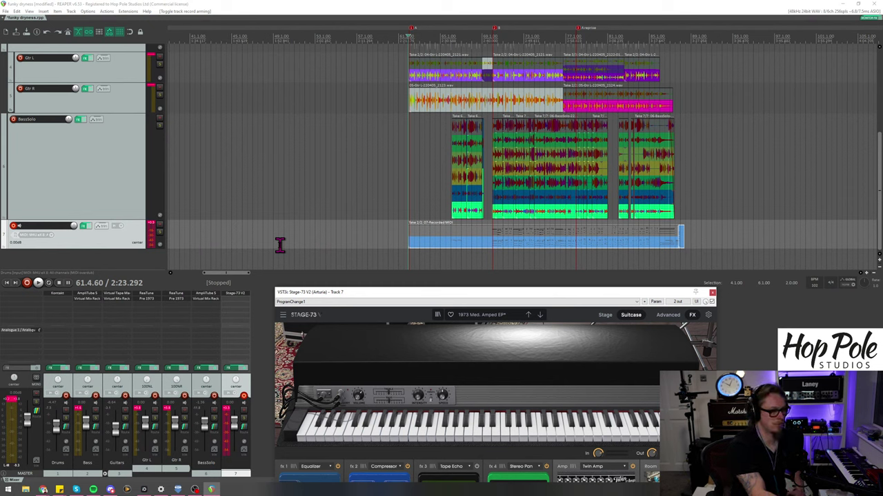
key(ctrl+r)
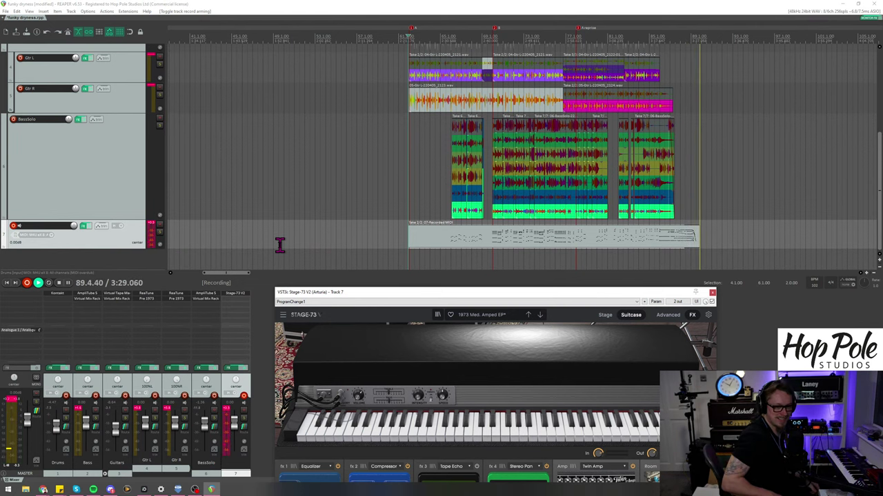
Step: Play back the song's ending and split the recorded MIDI item on track 7 just before the final chord at bar 86
click(670, 241)
scroll(669, 242, up, 3)
key(space)
click(455, 249)
key(space)
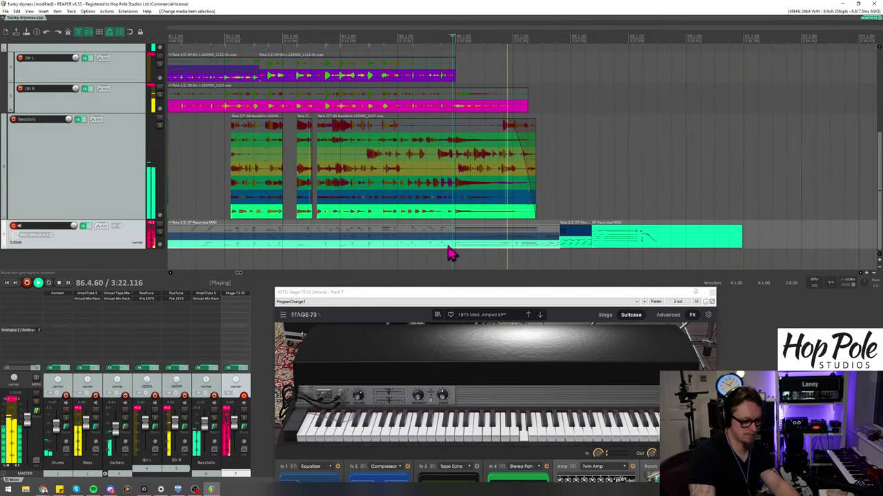
key(s)
drag(591, 231, 545, 264)
key(space)
scroll(476, 253, up, 2)
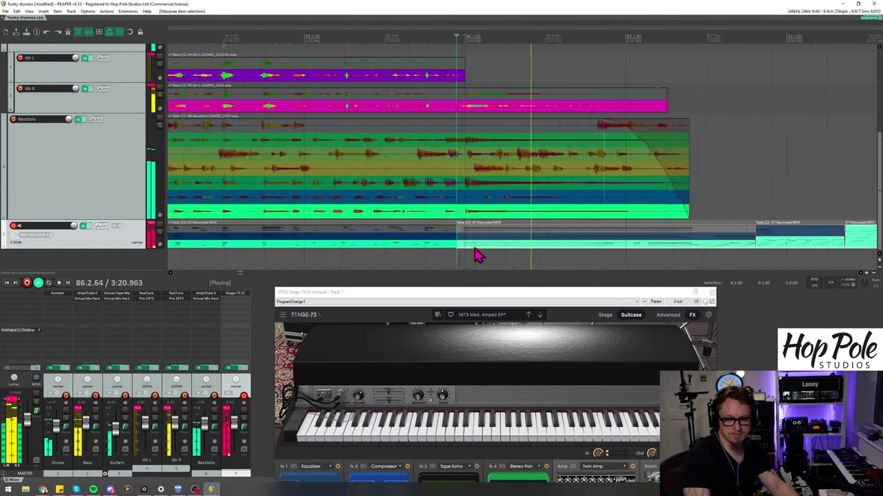
Step: Switch the split-off final chord on track 7 to take 1 and delete the leftover MIDI items after it
click(466, 238)
key(space)
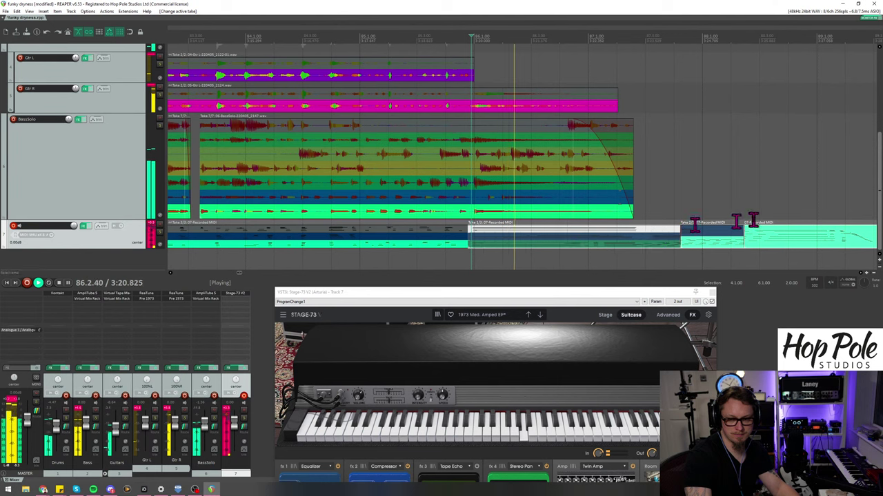
click(783, 238)
key(Delete)
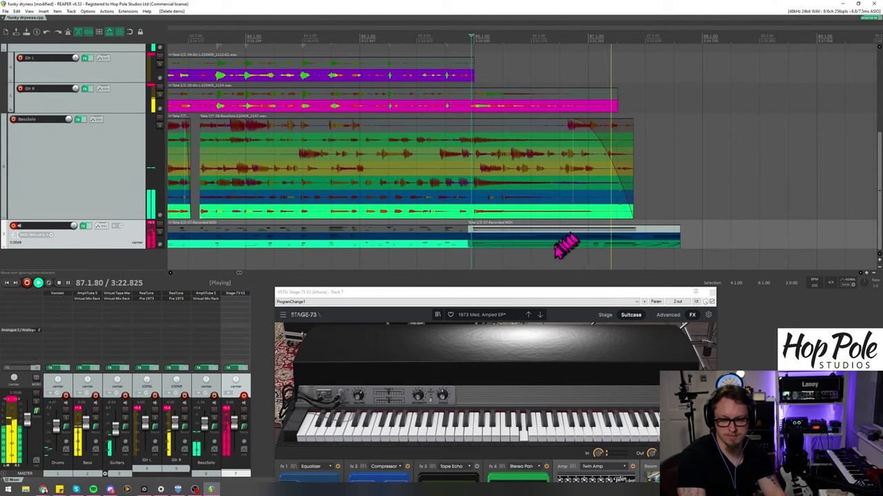
key(space)
Step: Select the two remaining MIDI items on track 7 and glue them into one
drag(473, 237, 452, 250)
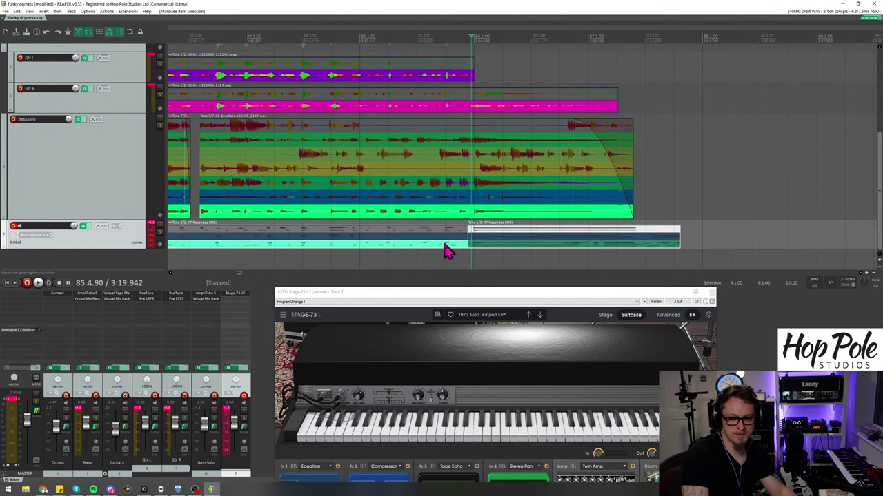
right_click(449, 246)
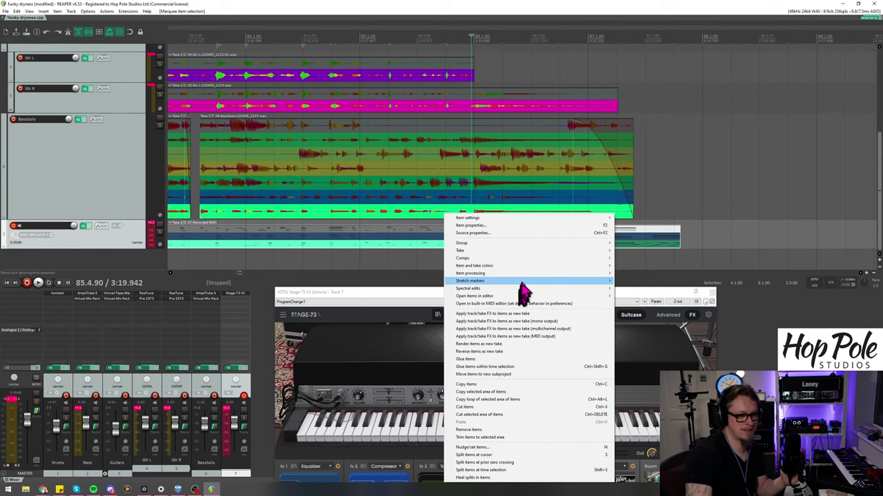
mouse_move(526, 259)
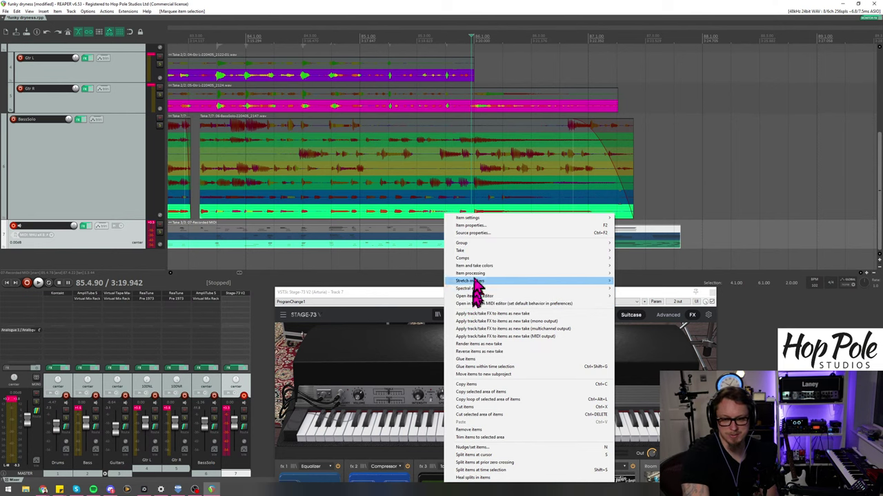
click(466, 359)
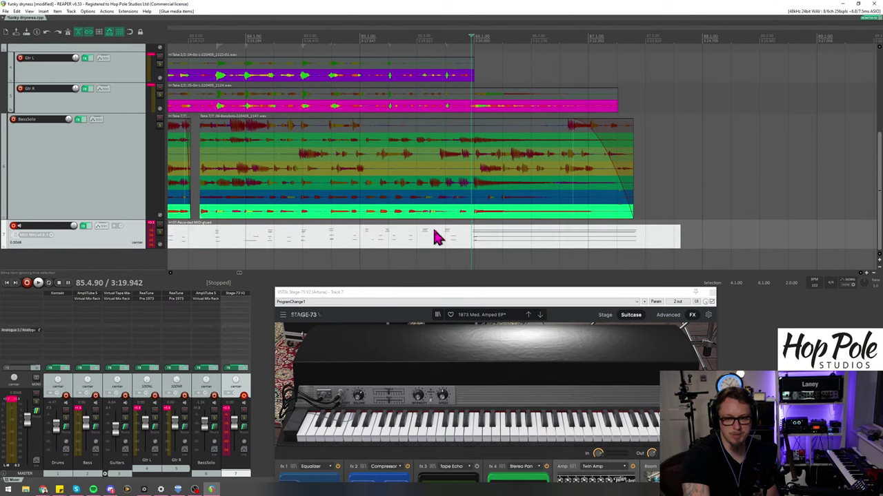
Step: Open the glued electric piano item in the MIDI editor and show its piano roll notes as rectangles
scroll(433, 238, down, 3)
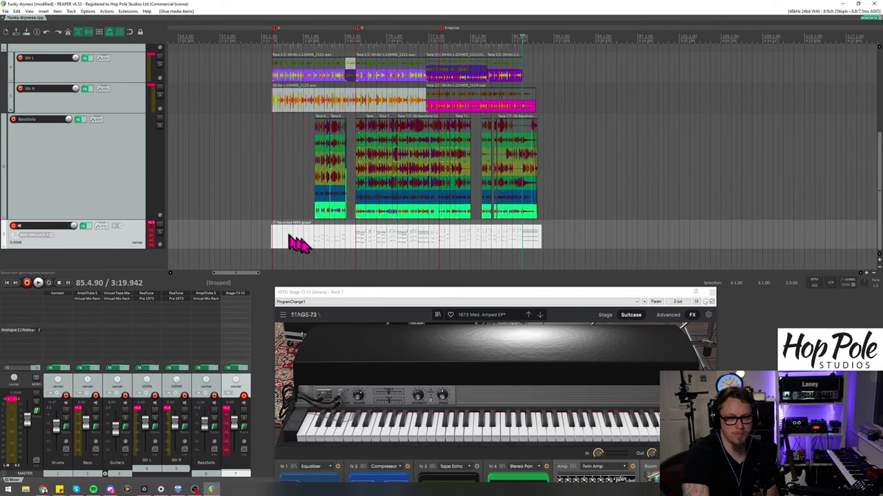
click(311, 246)
double_click(321, 247)
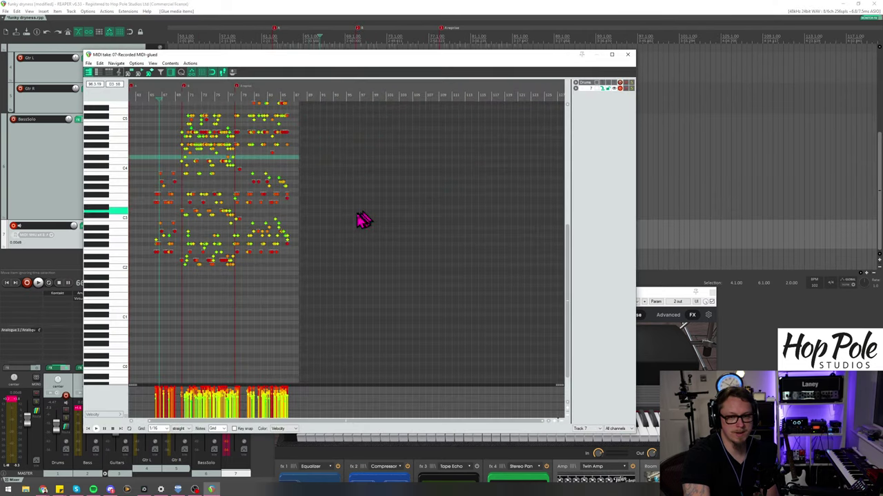
click(153, 63)
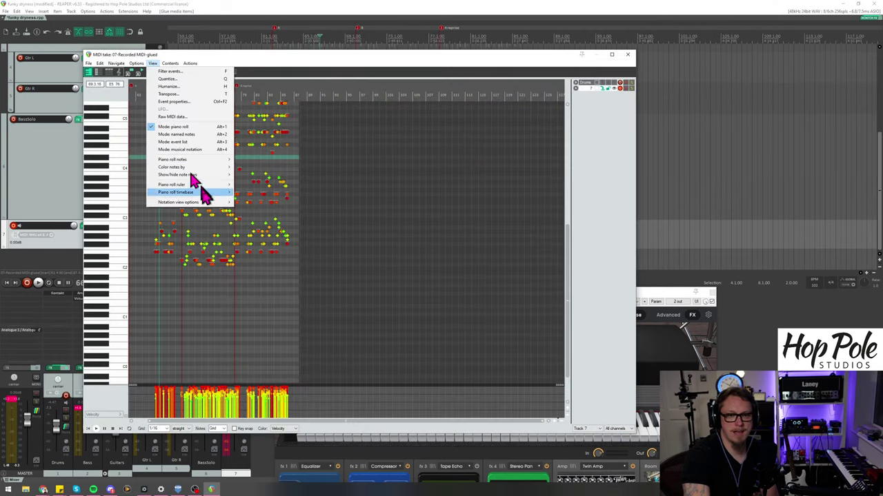
mouse_move(203, 162)
click(254, 160)
scroll(256, 158, up, 6)
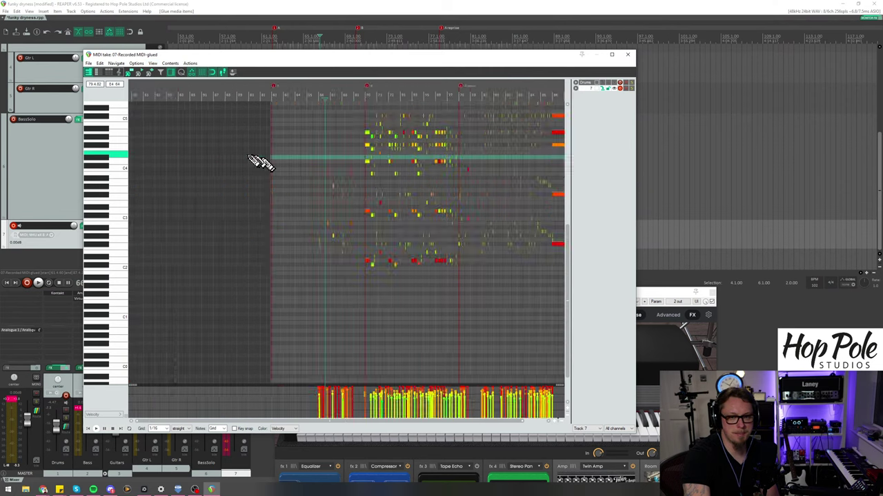
Step: Disarm and solo track 7, and play the electric piano part from just before bar 66
scroll(288, 174, down, 3)
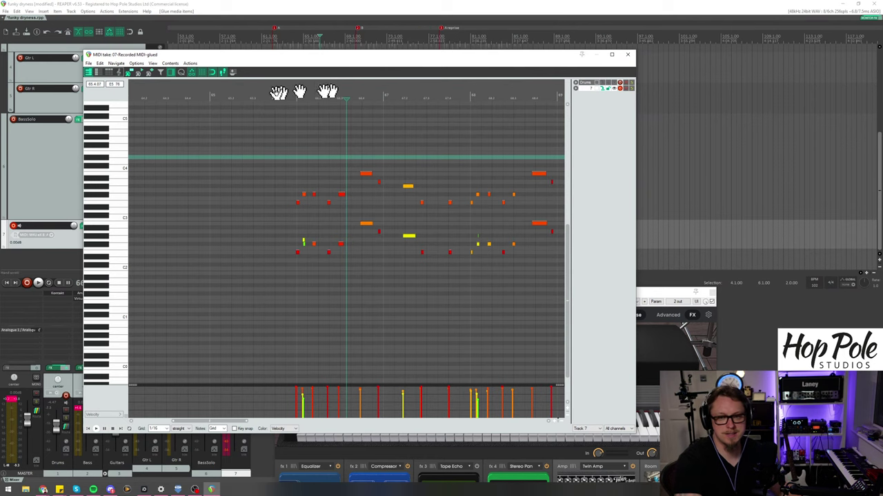
click(287, 90)
drag(293, 73, 600, 54)
click(244, 398)
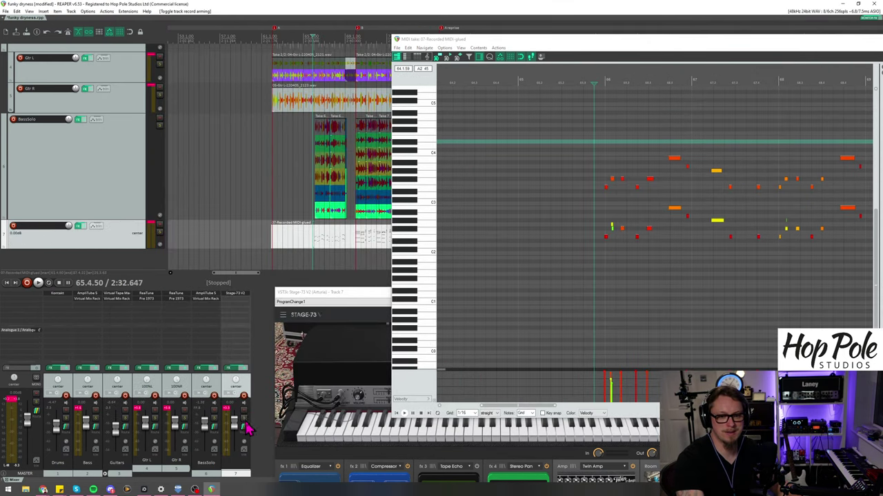
drag(531, 38, 236, 47)
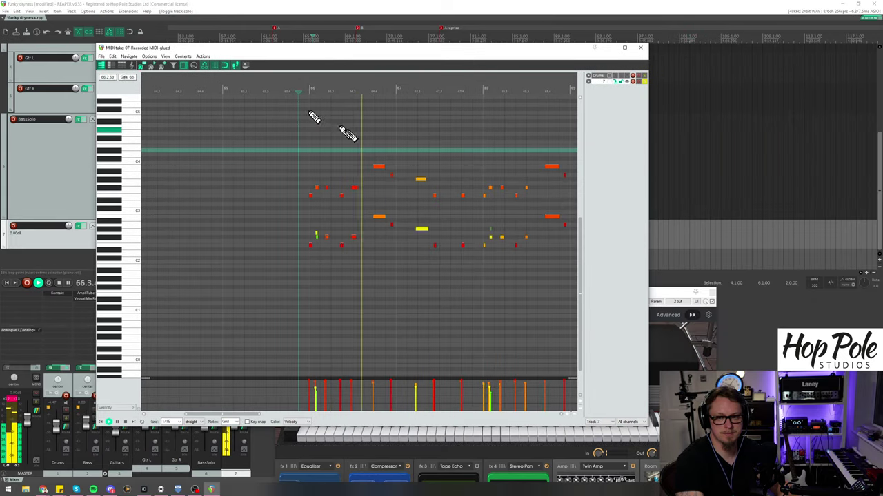
scroll(347, 134, up, 3)
key(space)
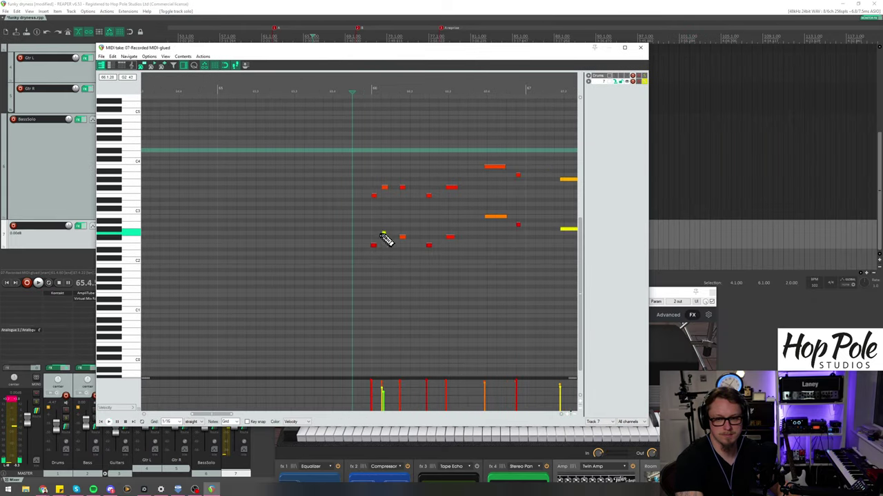
Step: Delete the stray short G2 note just after the start of bar 66 and listen to the part through bar 73
double_click(386, 237)
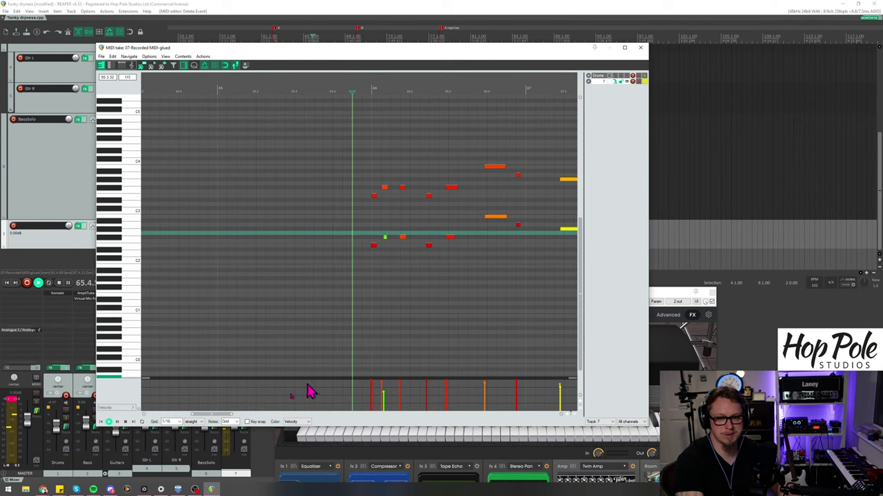
key(space)
drag(211, 415, 329, 394)
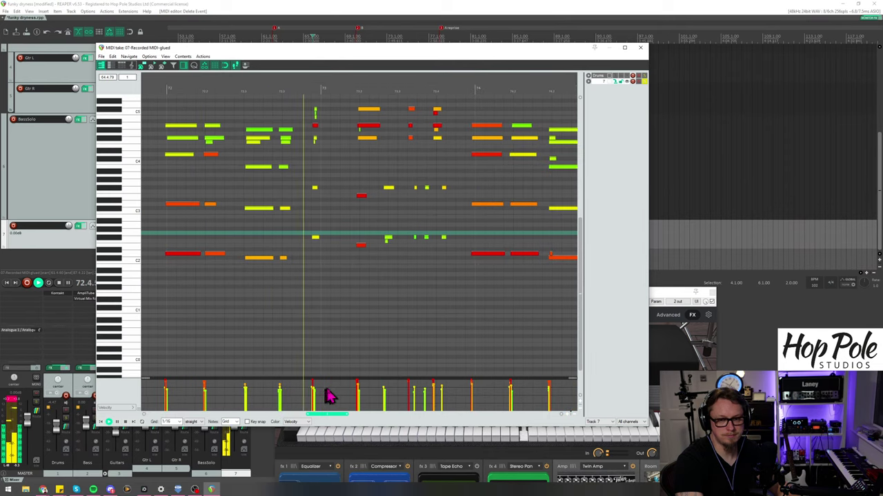
click(253, 140)
key(space)
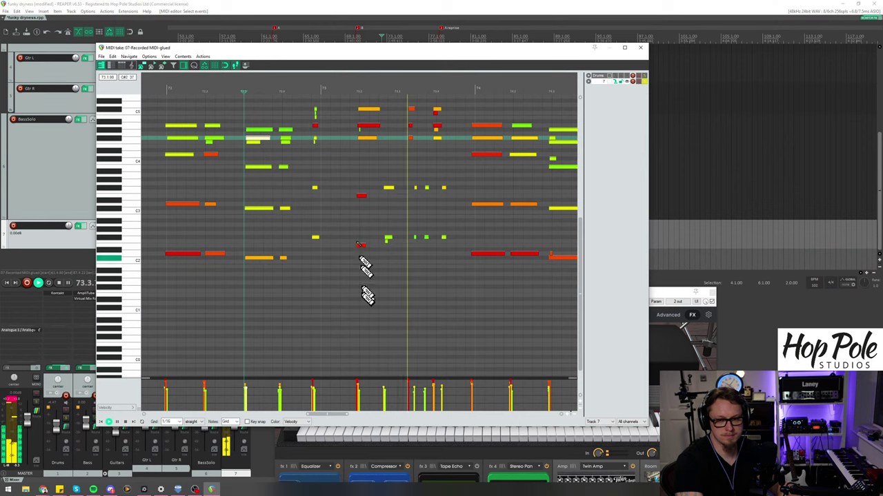
Step: Check the individual notes of the chord just before bar 75 and delete its stray G#2 note
drag(309, 416, 363, 416)
click(213, 91)
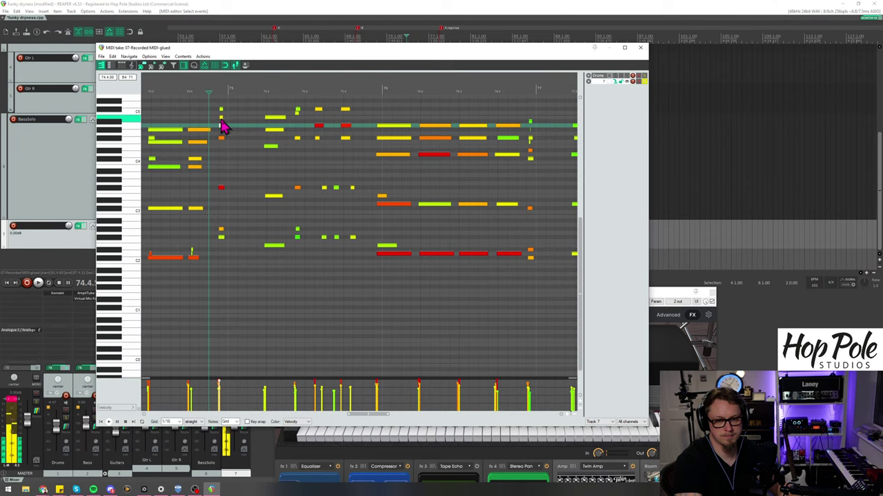
click(221, 110)
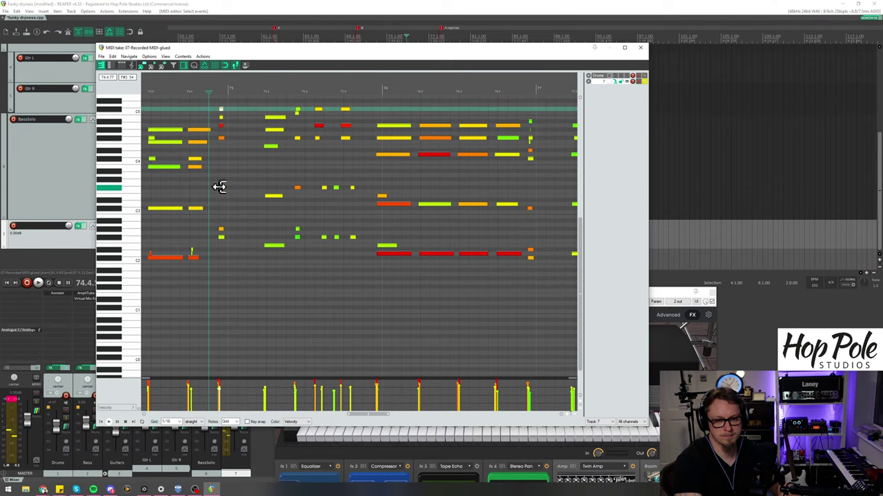
click(219, 187)
click(219, 229)
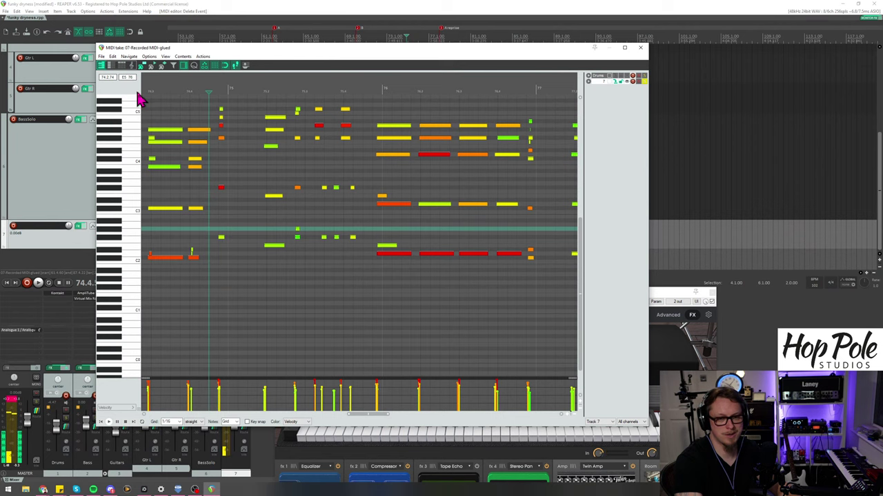
Step: Replay from about 74.3 and delete the stray G#2 note in the middle of bar 75
click(164, 90)
key(space)
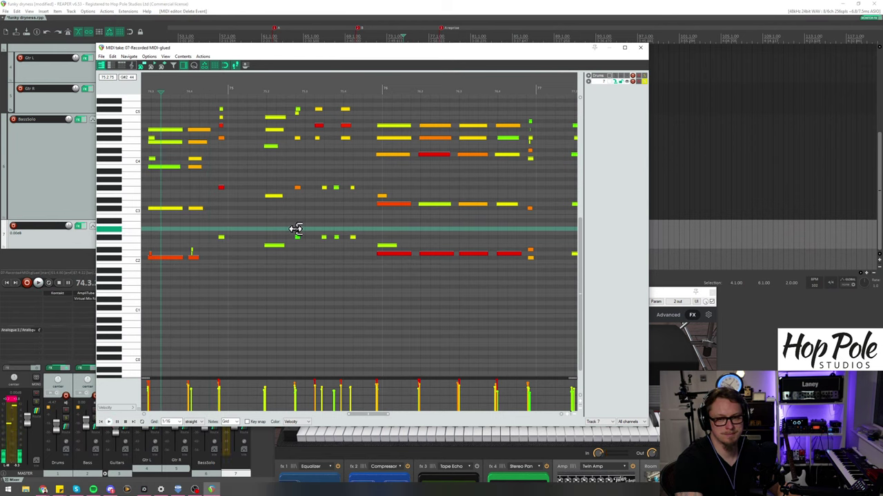
key(space)
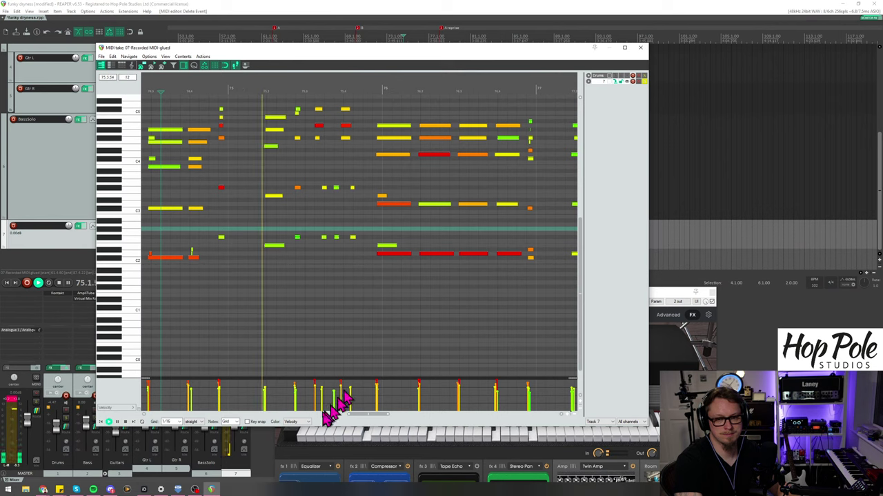
Step: Delete the stray E3 and E2 notes at the start of bar 76 and play the bar back
mouse_move(372, 413)
mouse_down()
mouse_move(363, 412)
mouse_move(379, 419)
mouse_up()
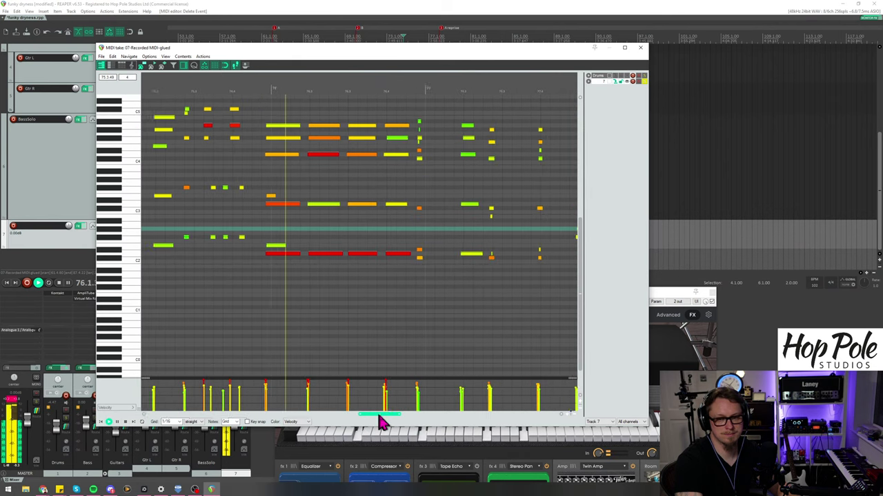
click(239, 198)
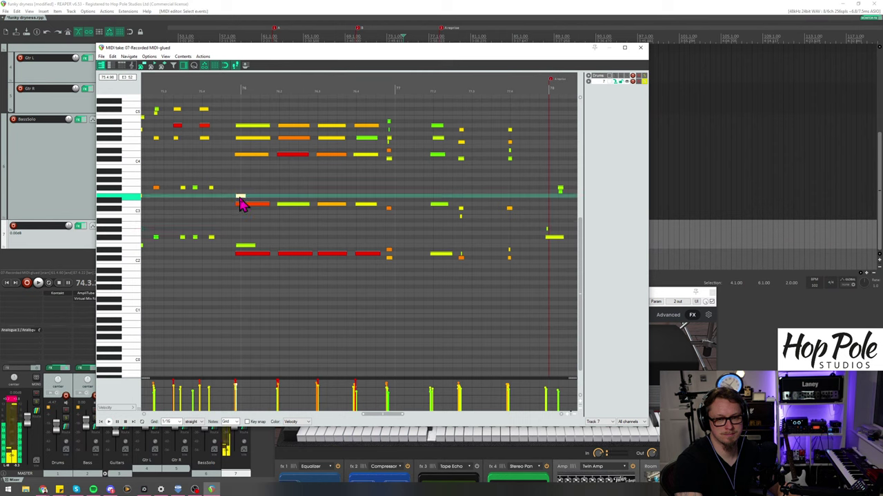
click(242, 245)
click(228, 81)
key(space)
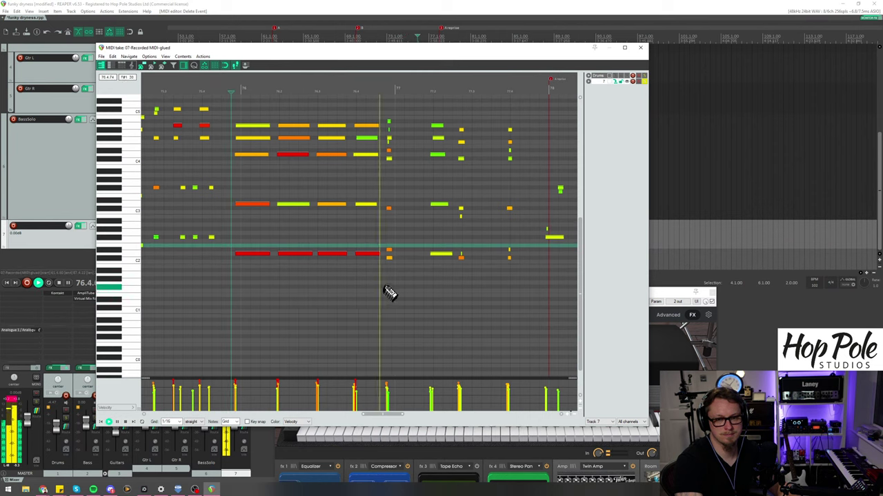
Step: Delete the upper of the two lowest notes in the short chord just before bar 77 and replay the spot
click(377, 88)
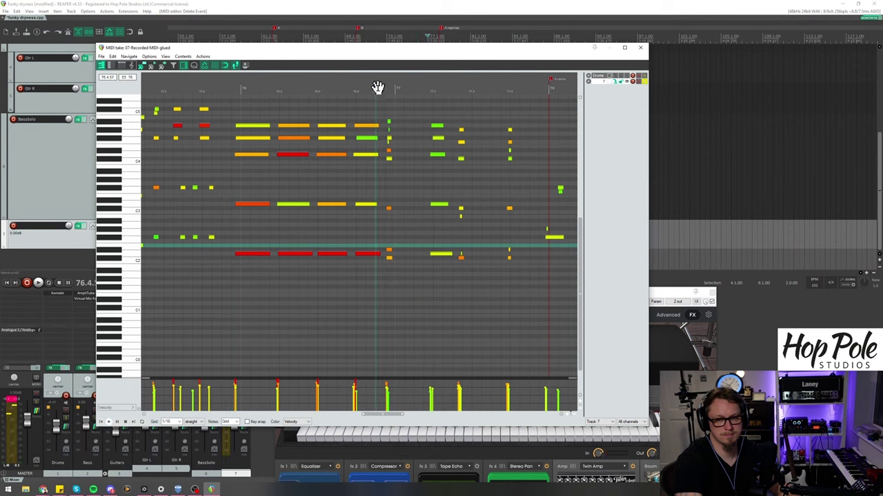
double_click(390, 251)
key(space)
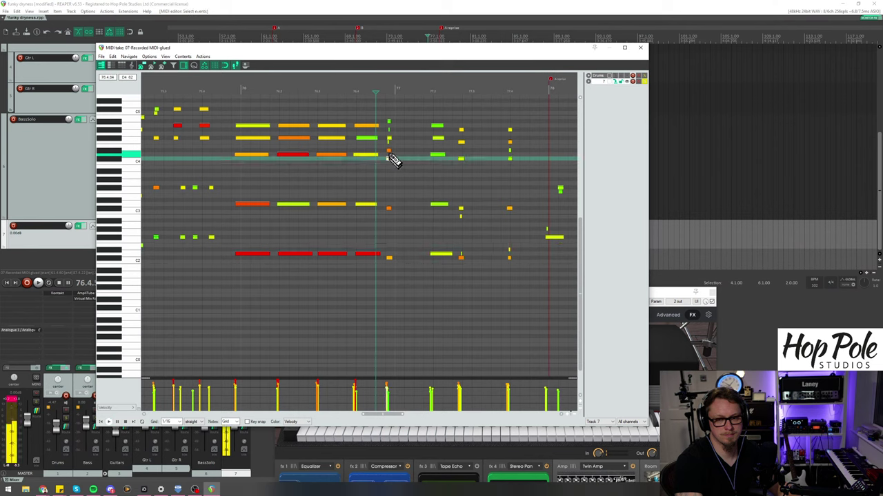
Step: Check the short chord just before bar 77, delete its top A#4 note and the tiny F4, and replay the spot
click(389, 151)
drag(386, 142, 389, 126)
click(389, 139)
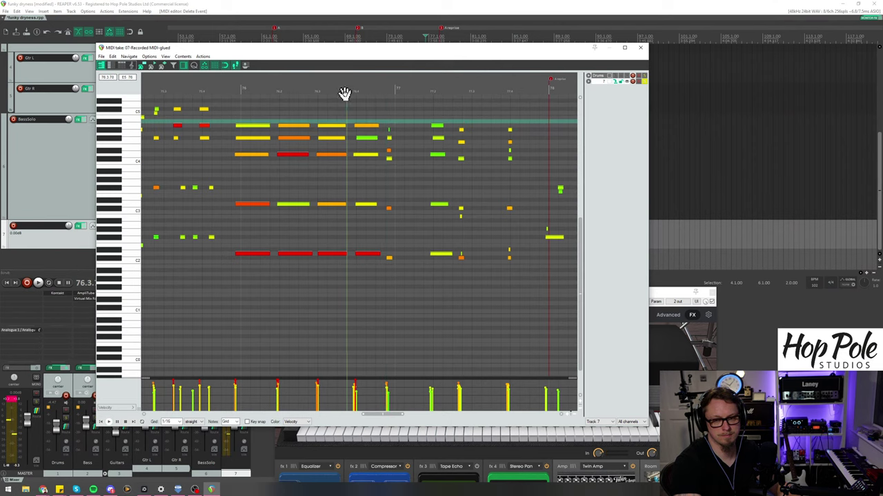
key(space)
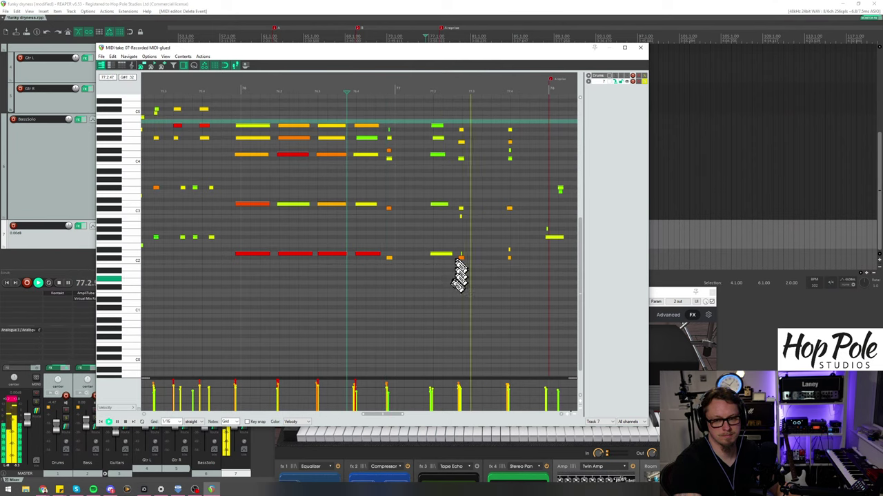
Step: Replay from just before bar 78 and delete the stray F3 under the short F#3 near the bar's start
drag(385, 415, 422, 415)
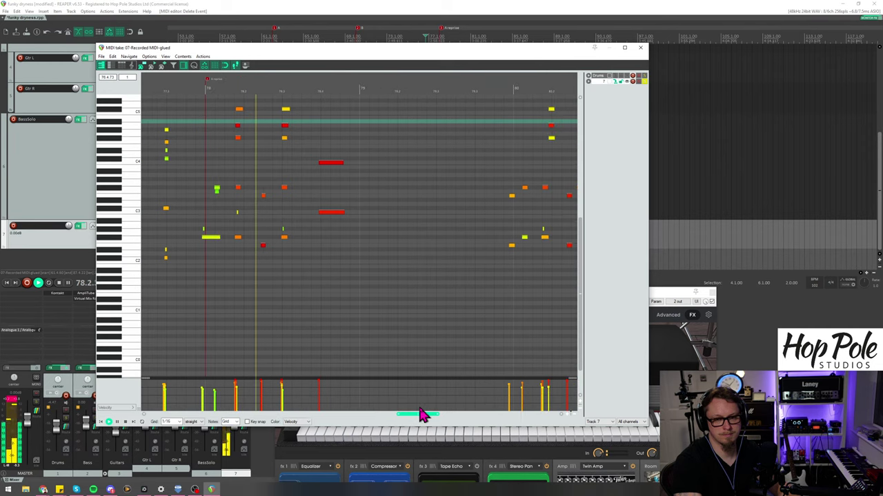
click(335, 91)
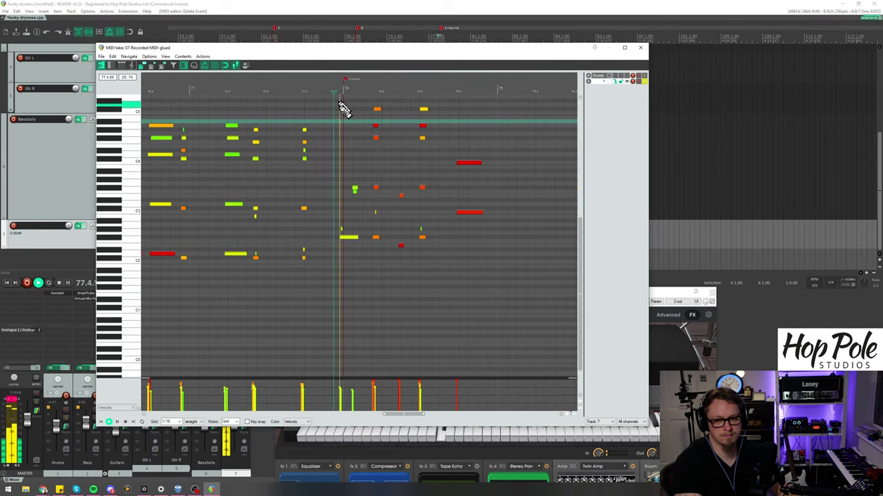
click(354, 191)
key(space)
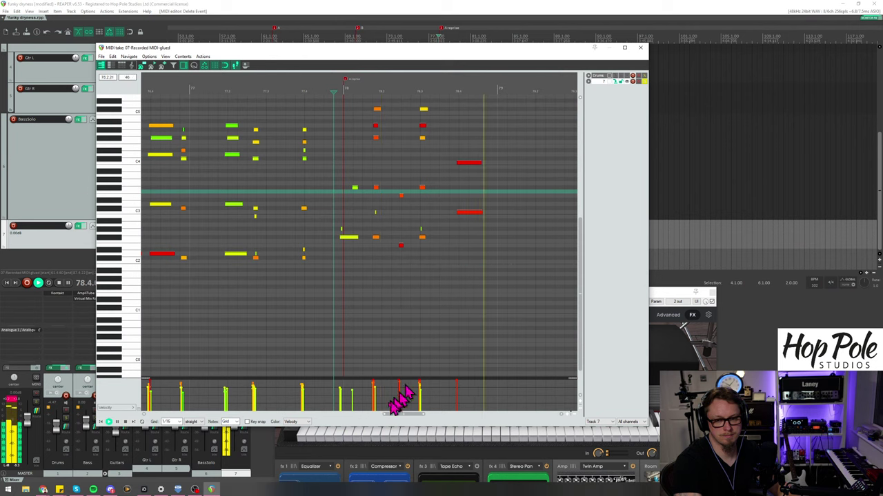
Step: Delete the two long C4 and C3 notes near 78.4 and play the bar back
key(space)
mouse_move(483, 147)
mouse_down()
mouse_move(465, 235)
mouse_move(467, 227)
mouse_up()
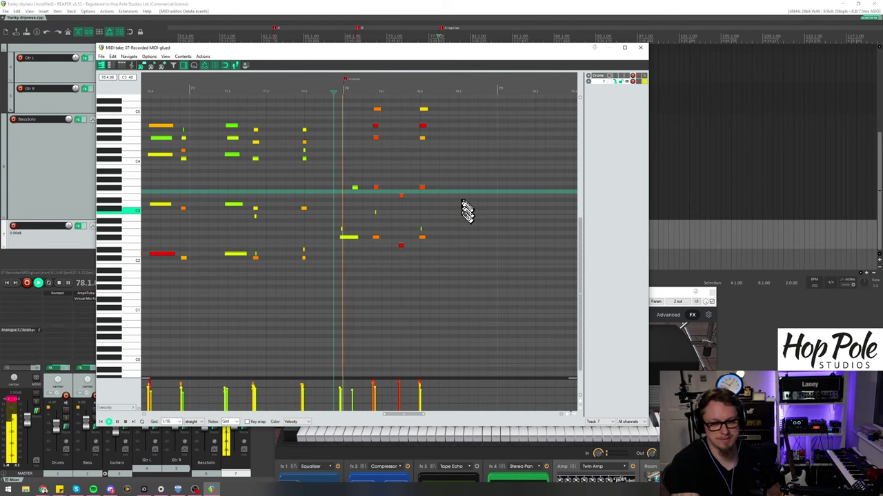
key(space)
Step: Check the chord at about 83.4, move its top note down a semitone from C5 to B4, and replay from about 83.2
drag(389, 414, 507, 414)
click(349, 90)
click(258, 89)
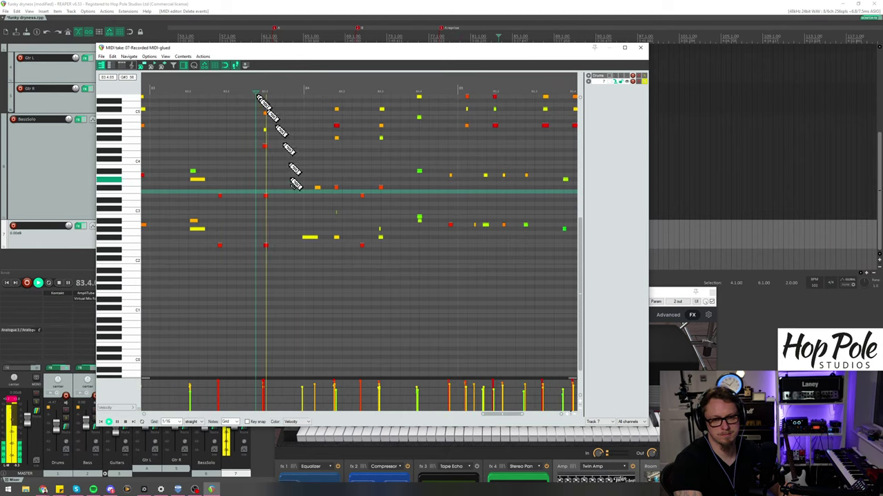
click(267, 247)
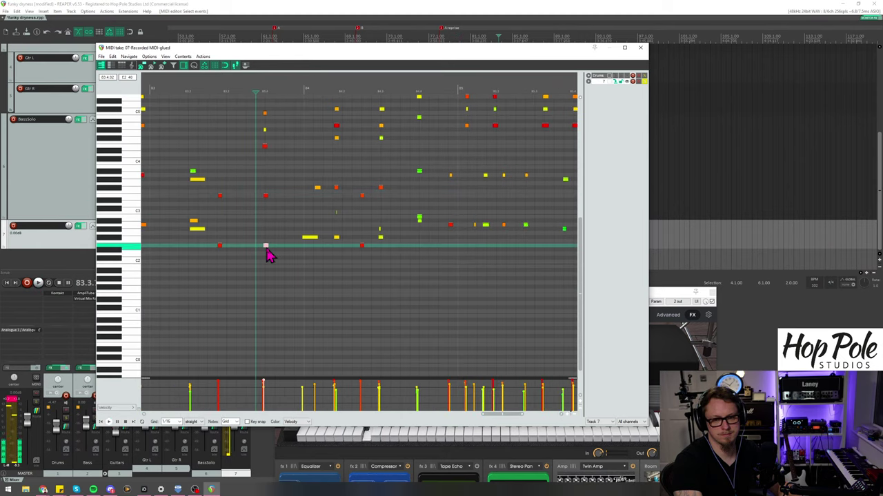
click(264, 149)
drag(269, 143, 267, 123)
click(219, 90)
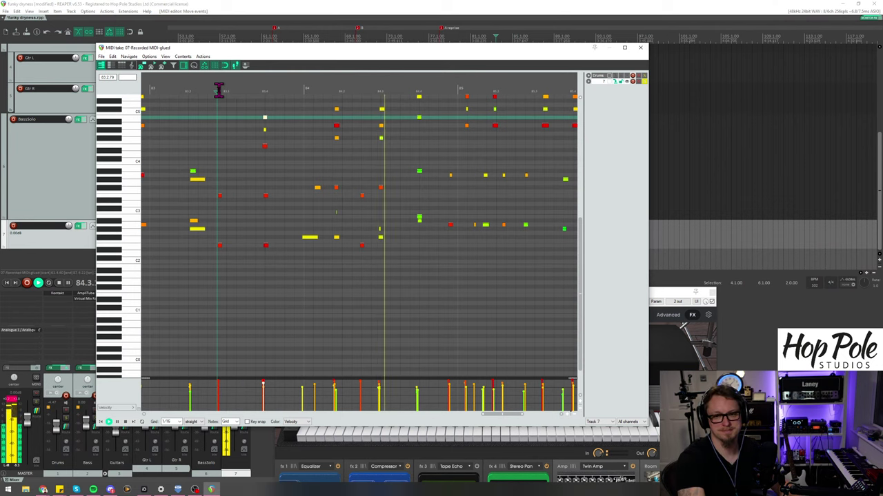
Step: Replay the chord at about 84.4 and delete the stray A#2 note just below its B2
click(410, 90)
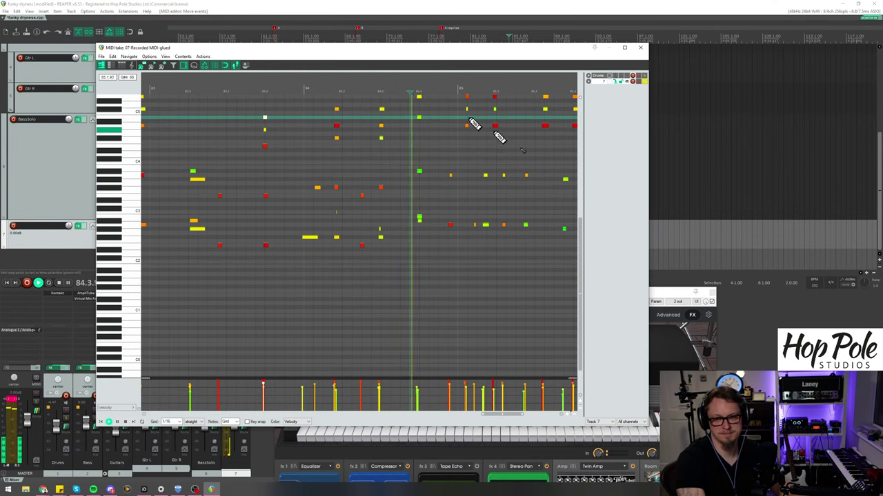
scroll(583, 256, up, 2)
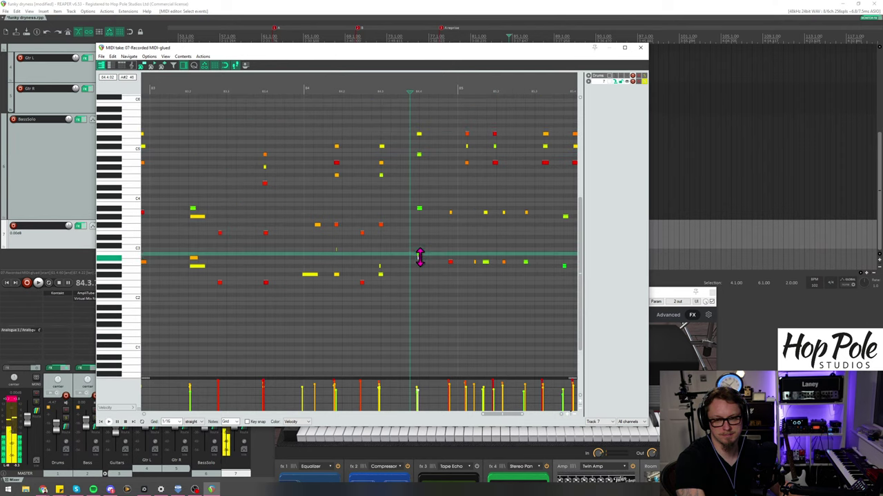
click(419, 254)
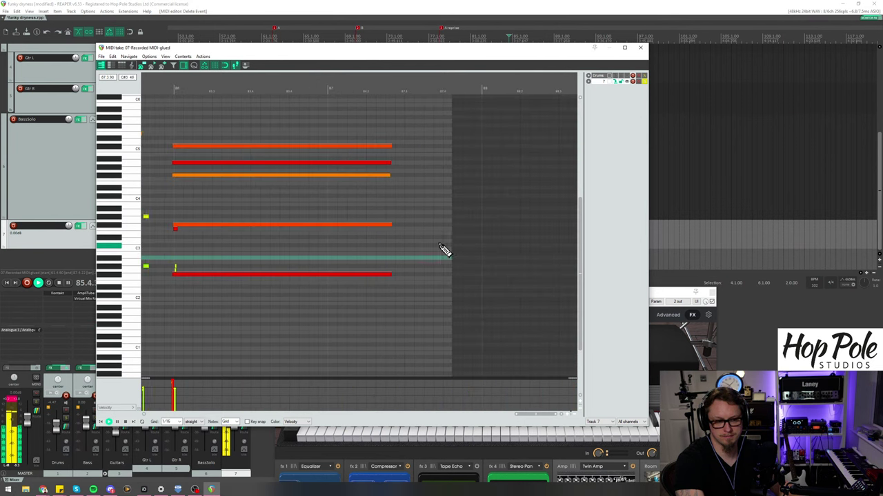
Step: Check the low notes of the held chord at bar 86 and delete the short stray F3 beneath its F#3
scroll(351, 218, down, 3)
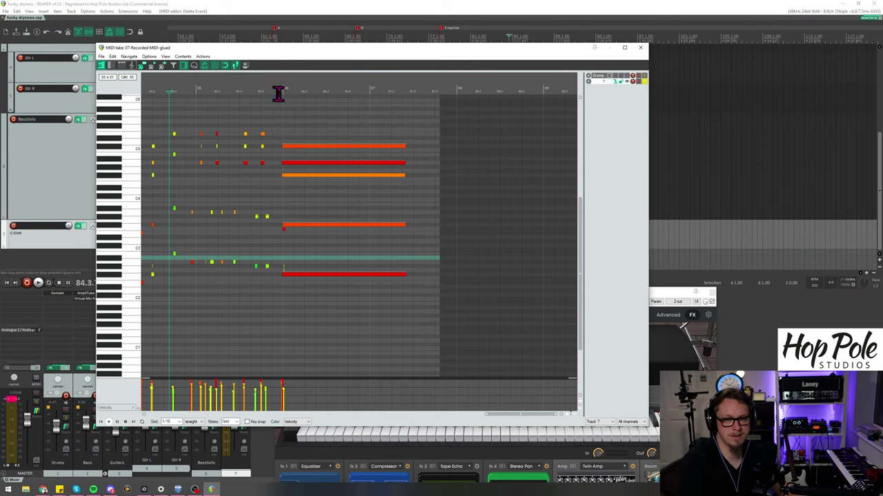
drag(278, 93, 410, 112)
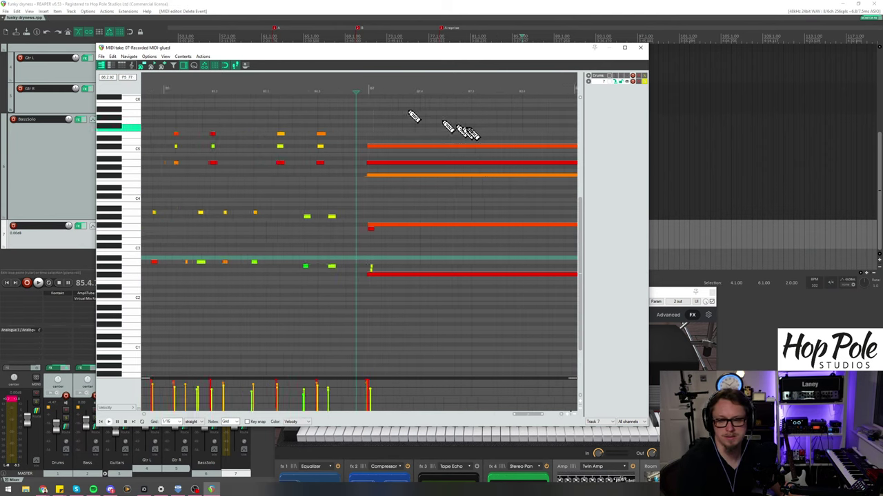
click(380, 271)
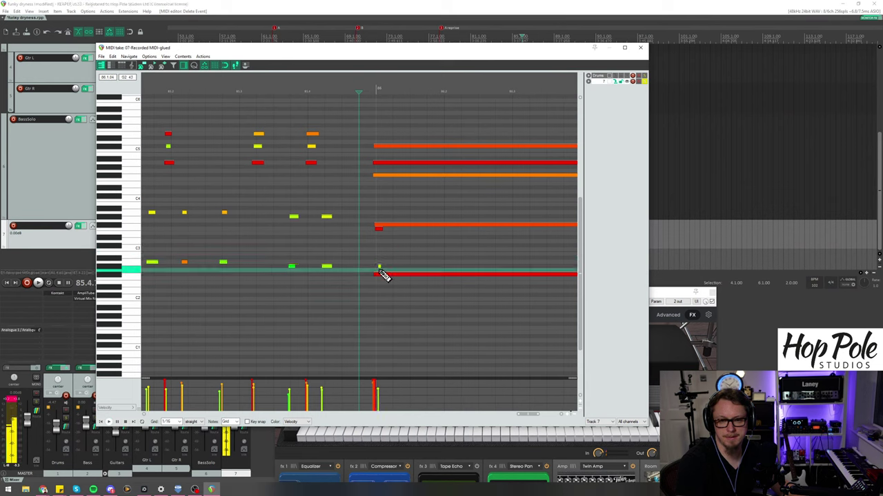
key(space)
click(379, 229)
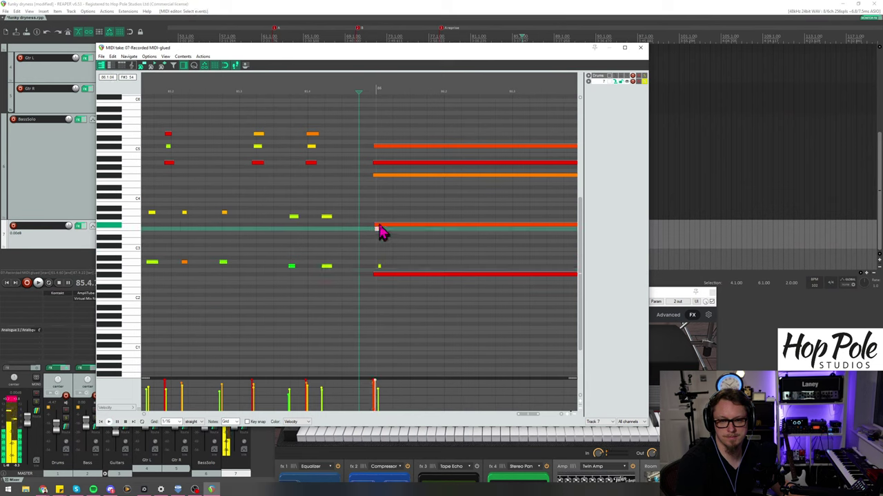
key(Delete)
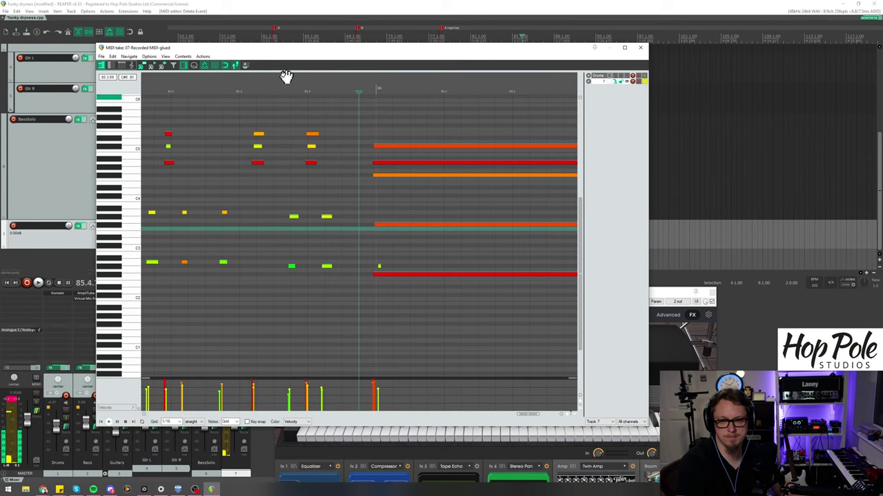
click(131, 56)
mouse_move(147, 58)
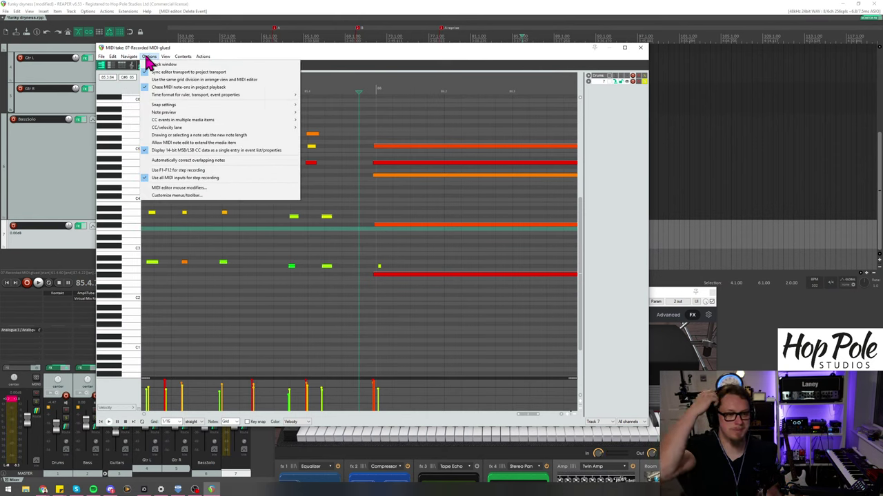
mouse_move(113, 58)
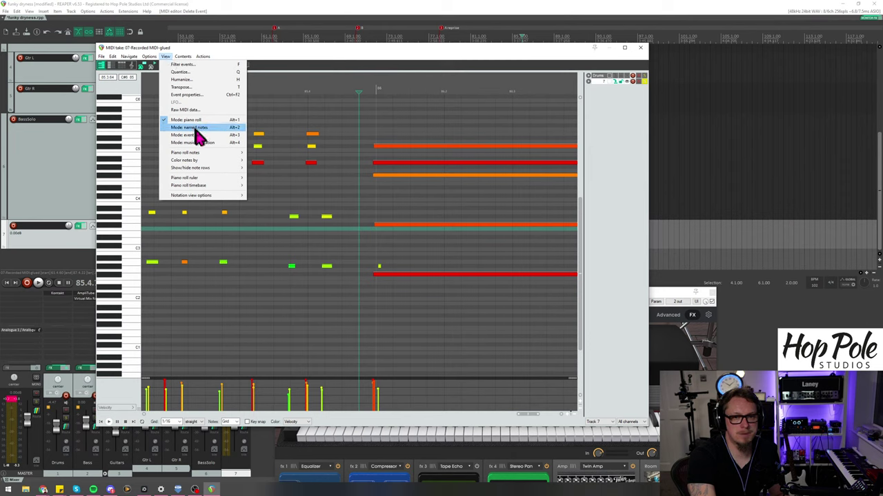
click(185, 111)
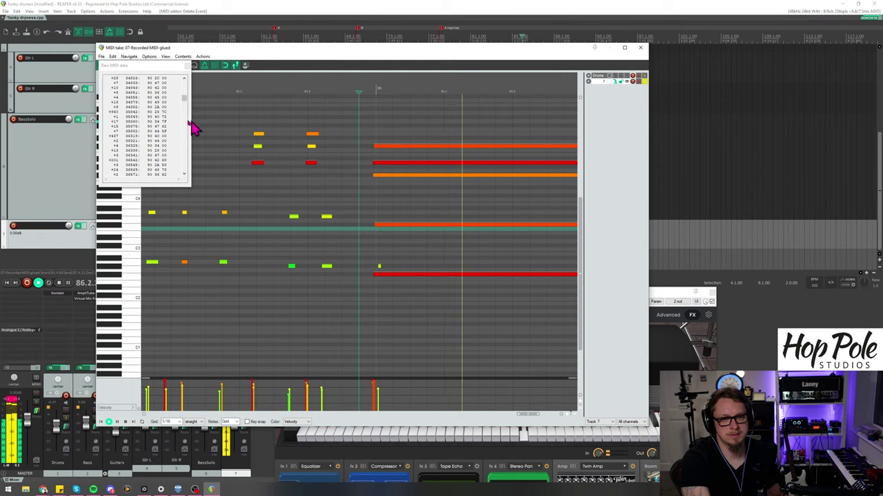
click(187, 66)
Step: Switch the MIDI editor to event list mode and delete the pitch bend event just before the final chord, at 85.4.78
click(166, 56)
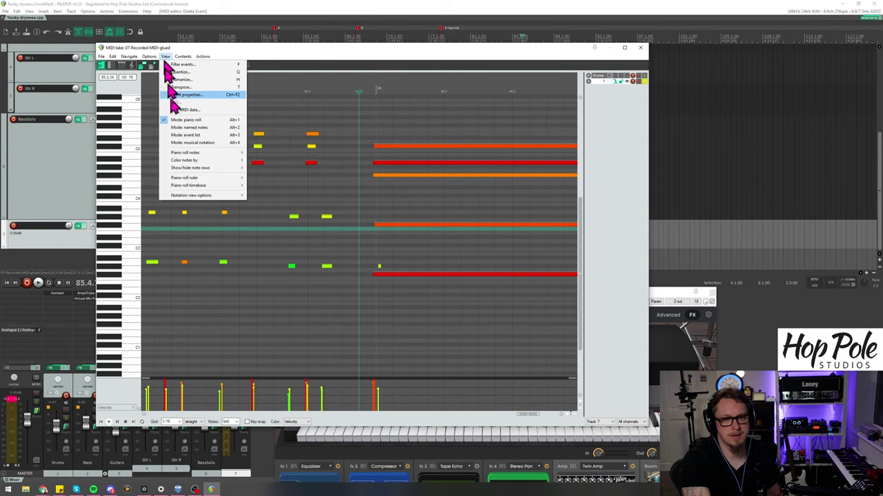
click(184, 140)
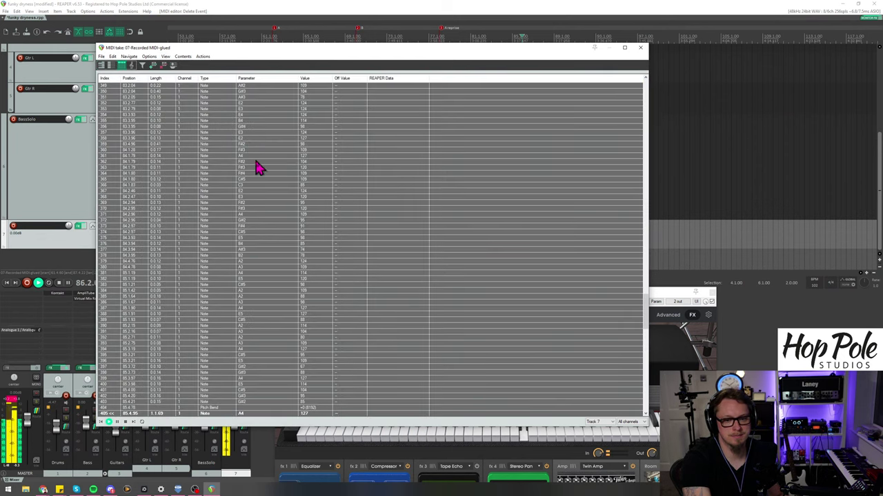
scroll(251, 252, down, 1)
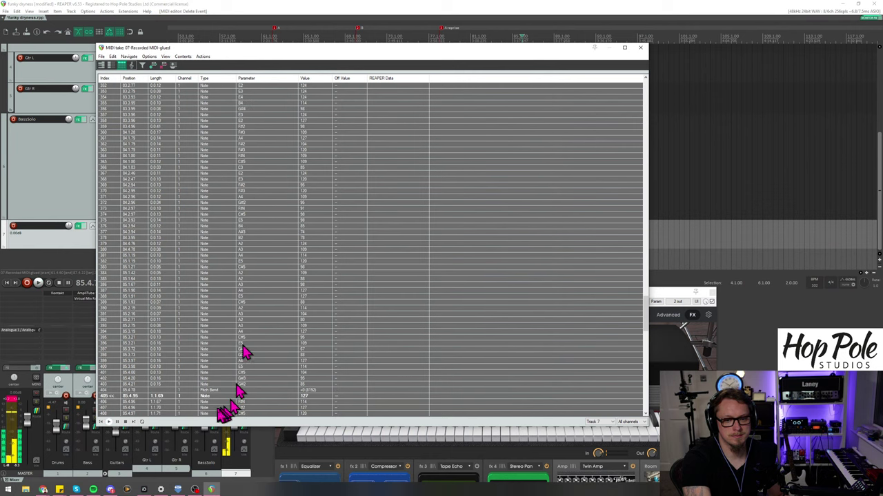
click(157, 391)
key(Delete)
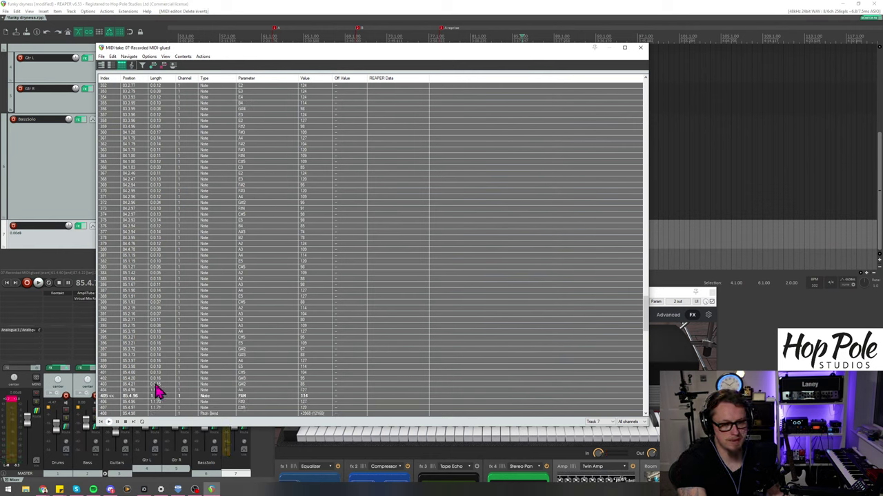
Step: Delete the remaining pitch bend events of the final chord, from 85.4.98 to the end of the event list, keeping the notes
scroll(172, 376, down, 5)
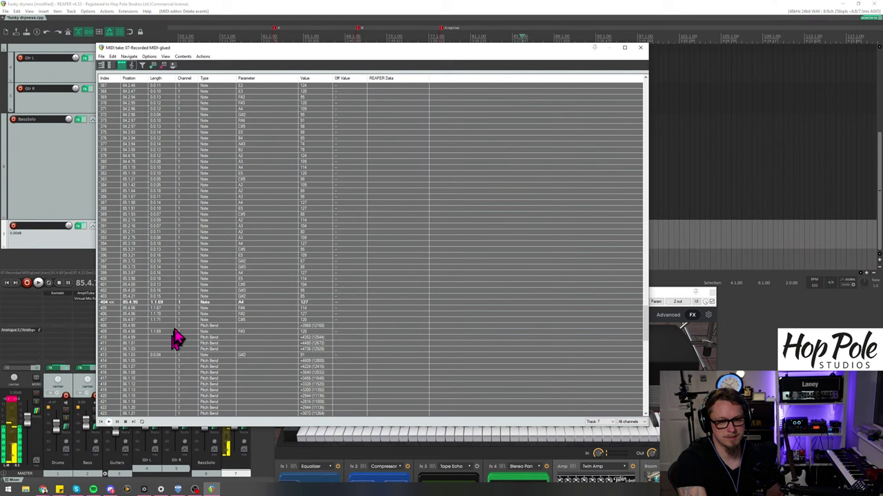
click(175, 326)
drag(205, 344, 212, 375)
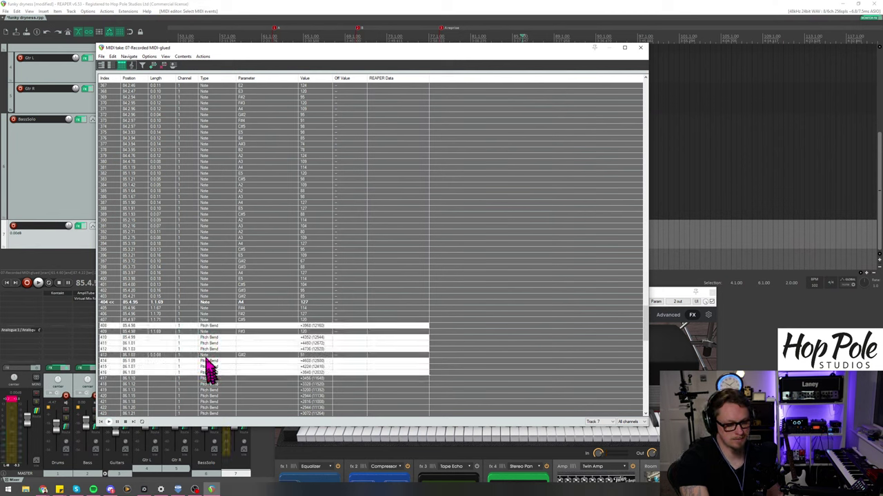
key(Delete)
click(208, 302)
scroll(216, 328, down, 15)
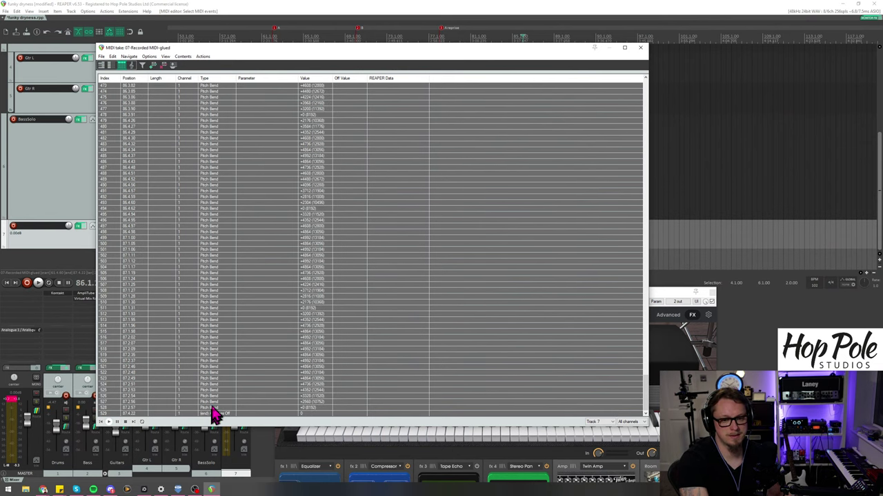
shift+click(212, 408)
key(Delete)
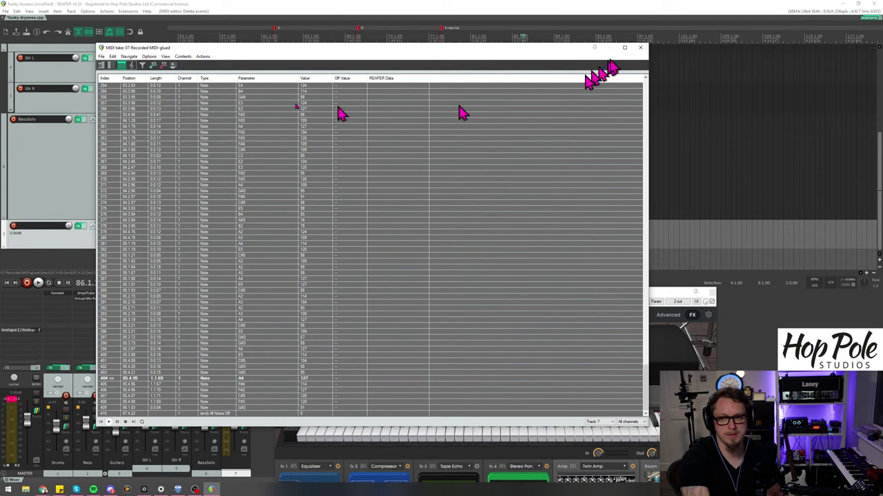
Step: Return the MIDI editor to piano roll mode and play the ending from about 84.4 through the held chord
click(150, 57)
mouse_move(165, 59)
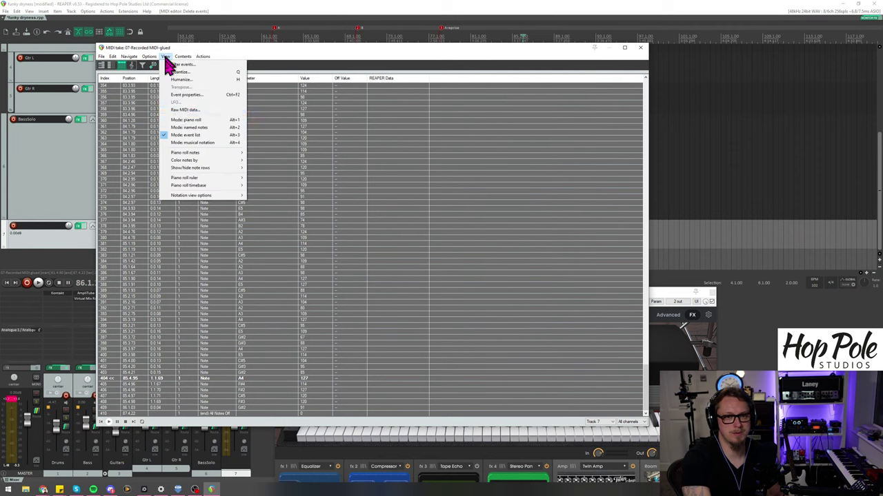
click(183, 122)
key(space)
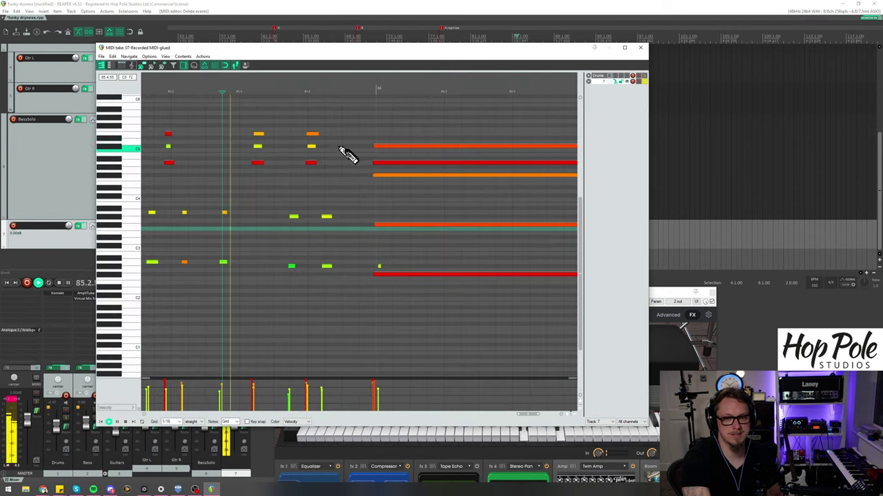
scroll(349, 159, down, 2)
click(296, 89)
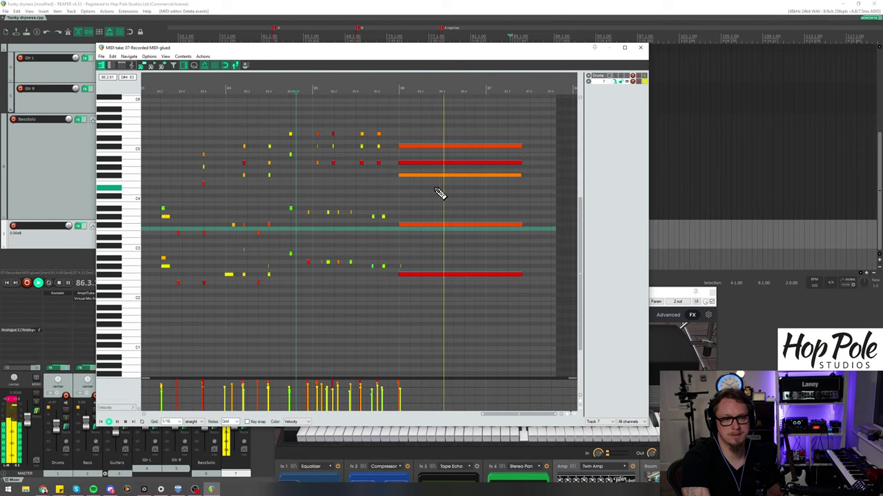
Step: Close the MIDI editor, take track 7 out of solo and play the full mix from about 65.4
click(642, 48)
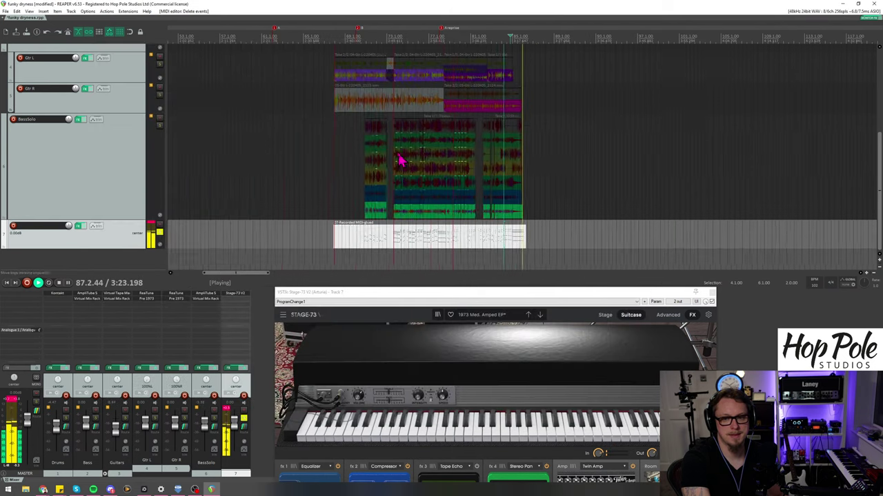
key(space)
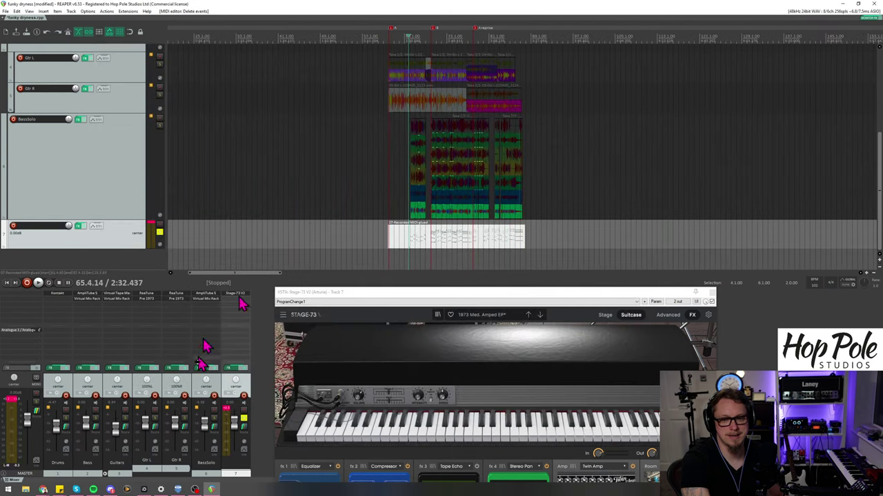
click(243, 418)
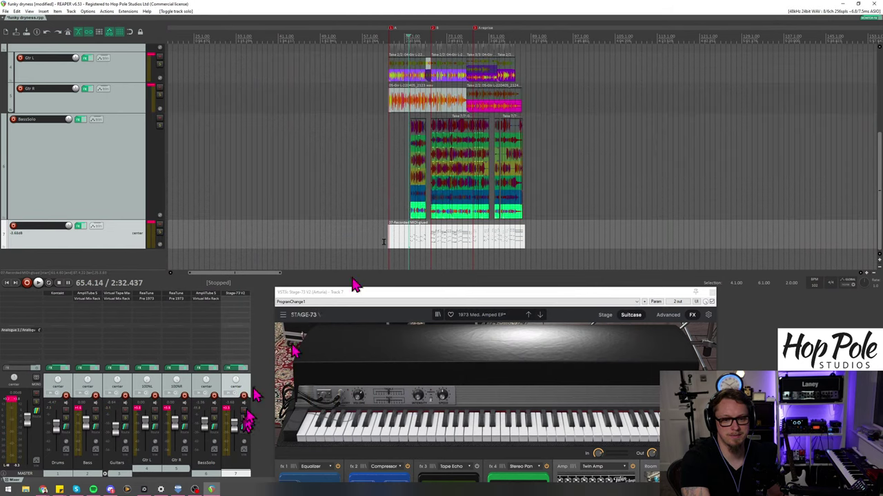
key(space)
scroll(459, 176, up, 5)
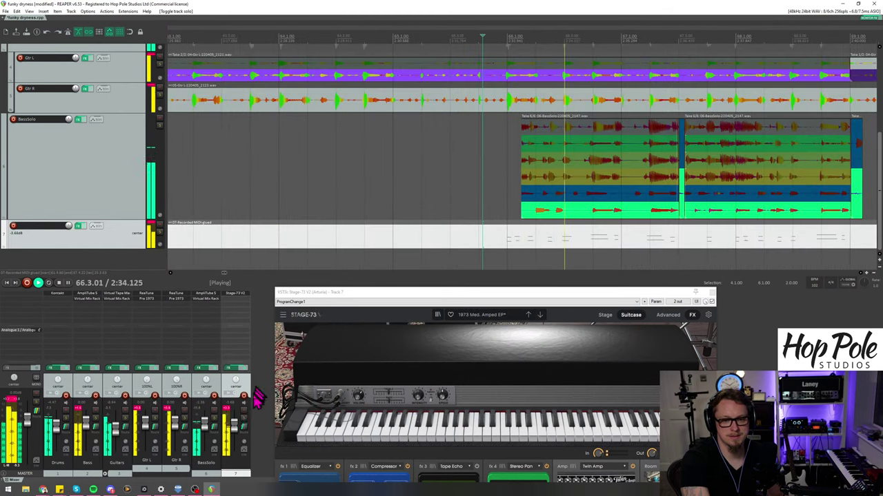
Step: Lower track 7's volume to -6.15 dB and restart playback of the mix
drag(237, 419, 237, 433)
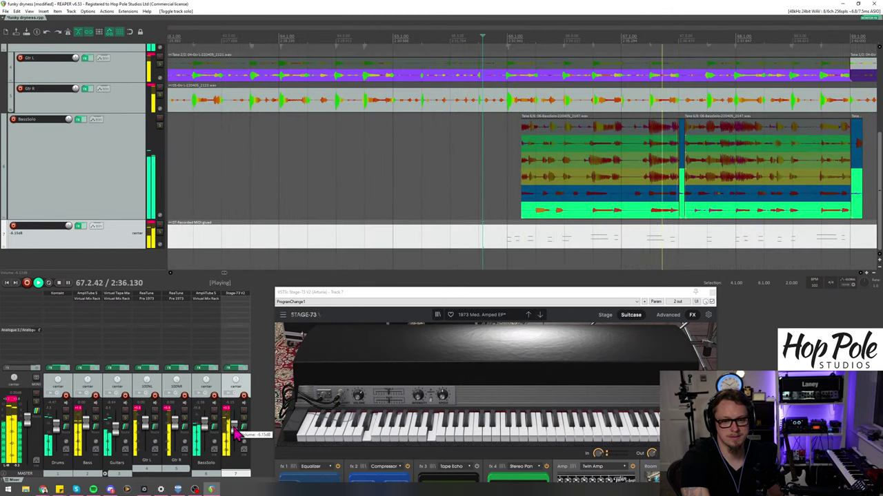
key(space)
key(space)
Step: Split track 7's MIDI item on both sides of the long chord around 67.2 and move that chord slightly later
scroll(572, 220, up, 4)
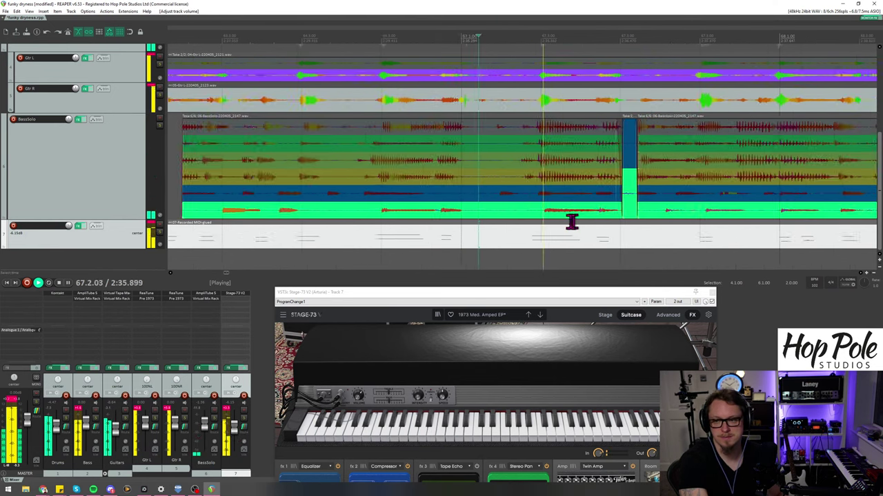
key(s)
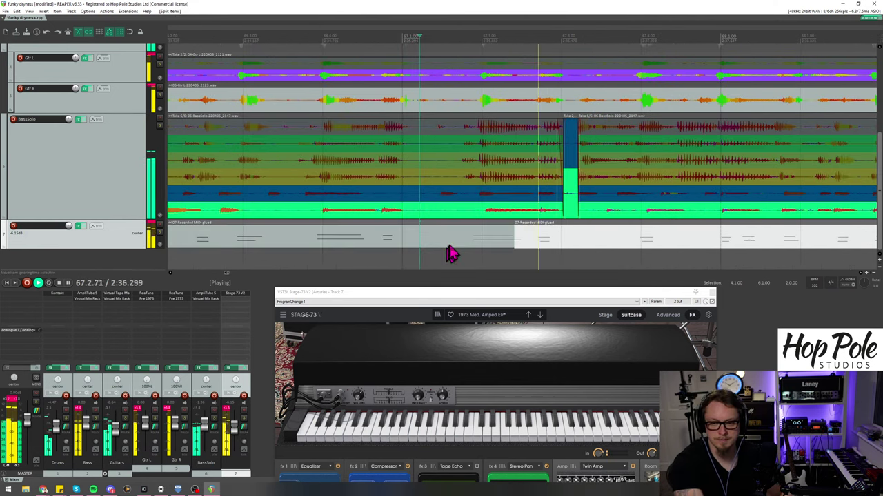
key(space)
ctrl+click(455, 248)
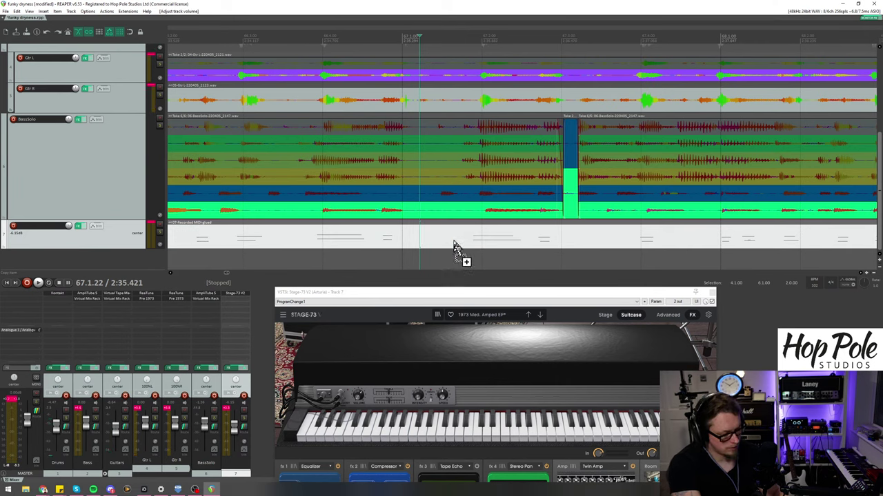
click(455, 248)
drag(520, 248, 514, 249)
scroll(275, 54, down, 3)
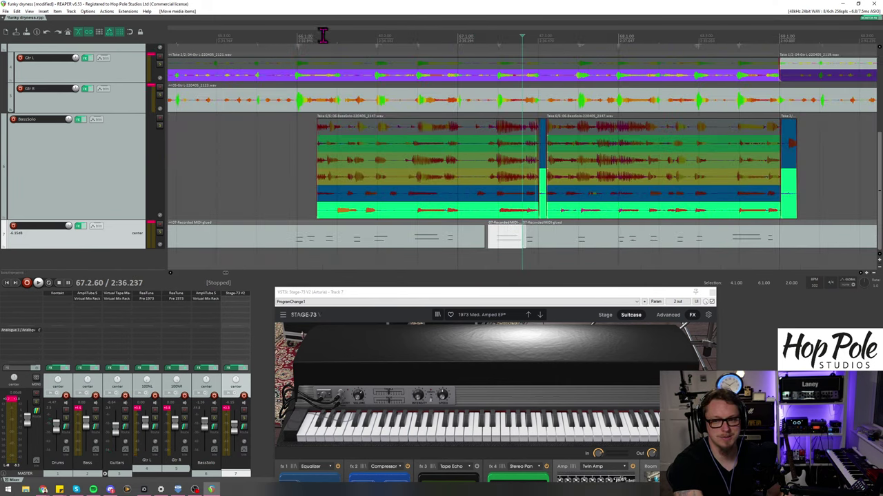
Step: Play the mix from about 66.1 to check the timing of the moved chord
click(301, 36)
key(space)
click(274, 38)
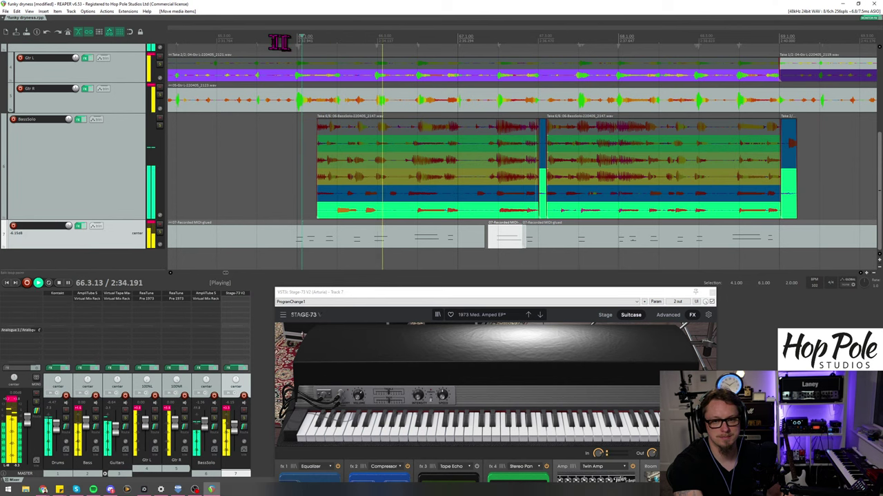
Step: Select all of track 7's MIDI items and move them slightly later so the first chord lines up with 66.1
scroll(524, 215, down, 6)
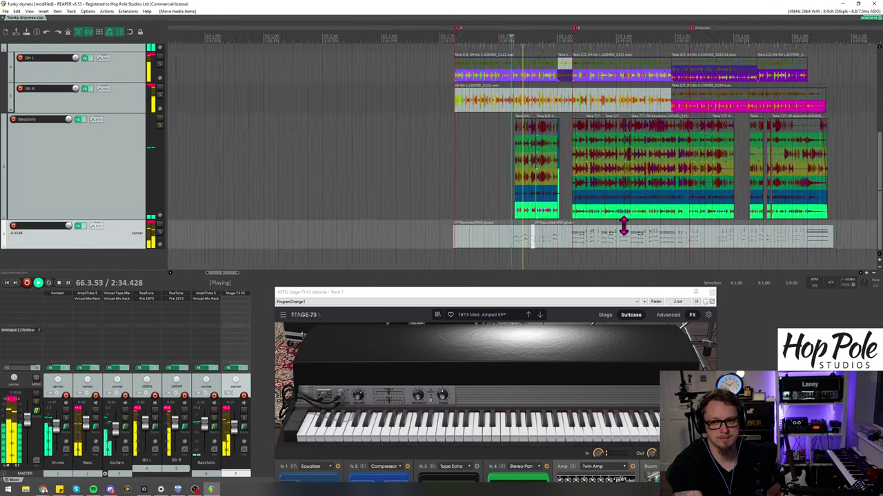
key(space)
scroll(597, 241, up, 5)
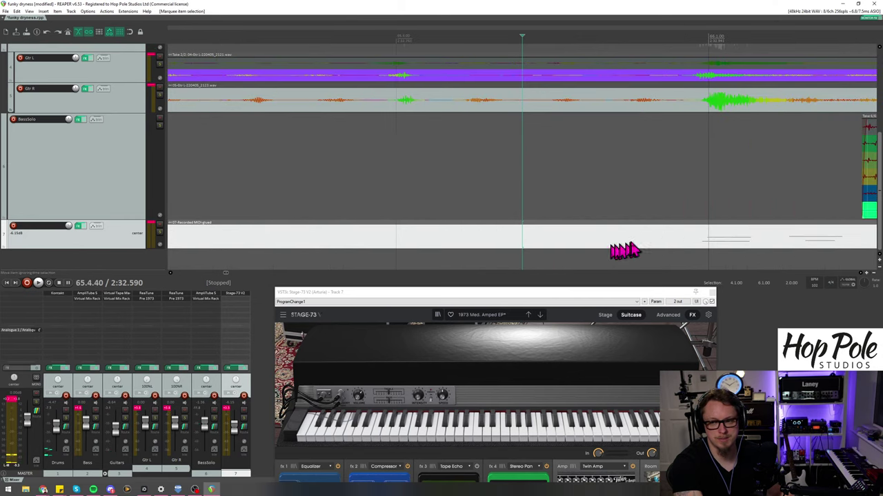
drag(624, 250, 638, 250)
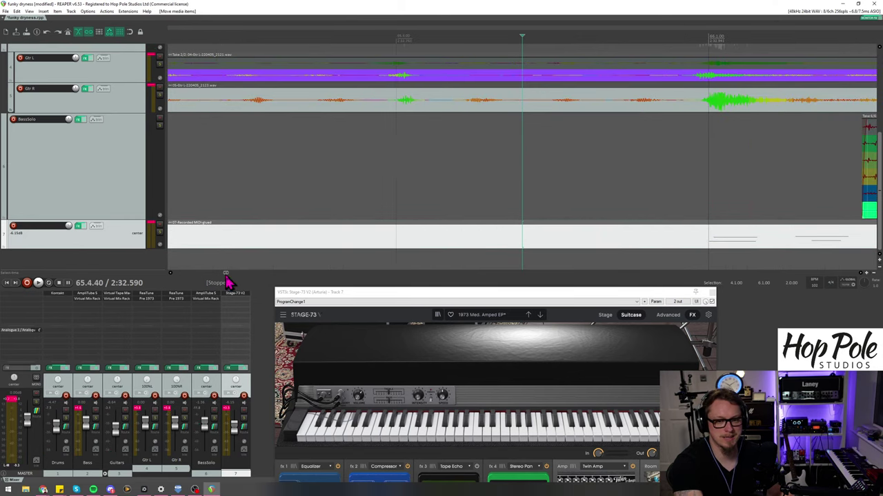
Step: Play the mix from 65.4 to check the timing of the shifted electric piano part
scroll(245, 248, down, 4)
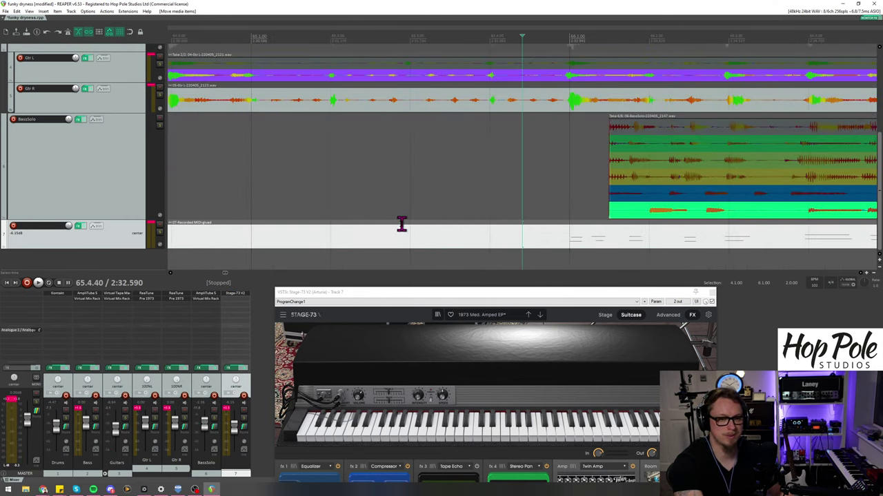
key(space)
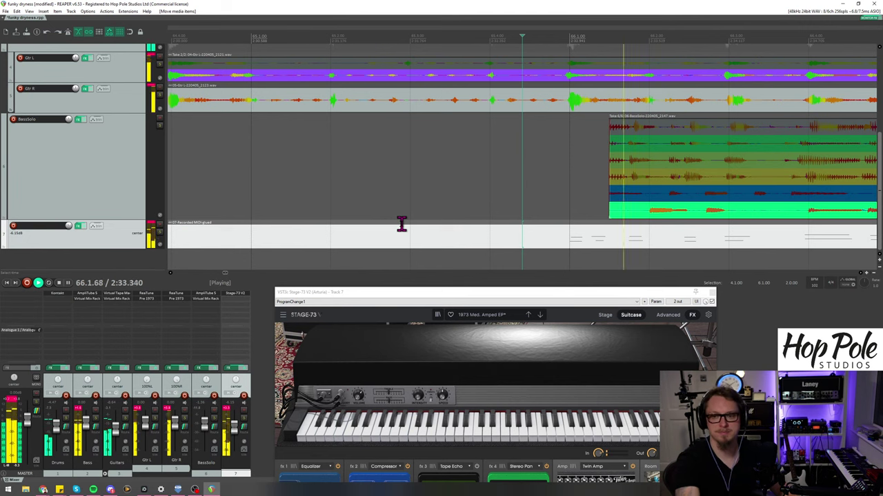
scroll(586, 222, down, 6)
scroll(606, 240, up, 6)
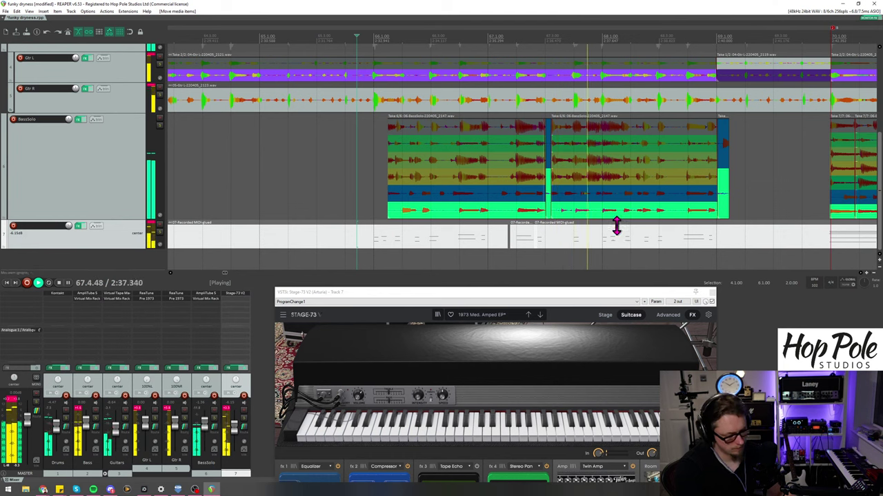
Step: Split track 7's MIDI on both sides of the chord around 68.4, move that chord slightly later and replay from about 68.2
click(694, 249)
scroll(684, 250, up, 3)
key(space)
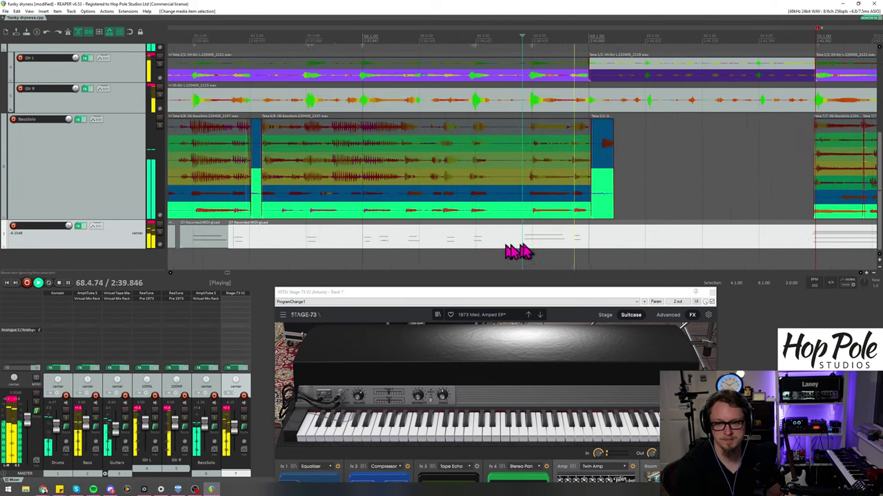
click(566, 250)
key(s)
click(542, 247)
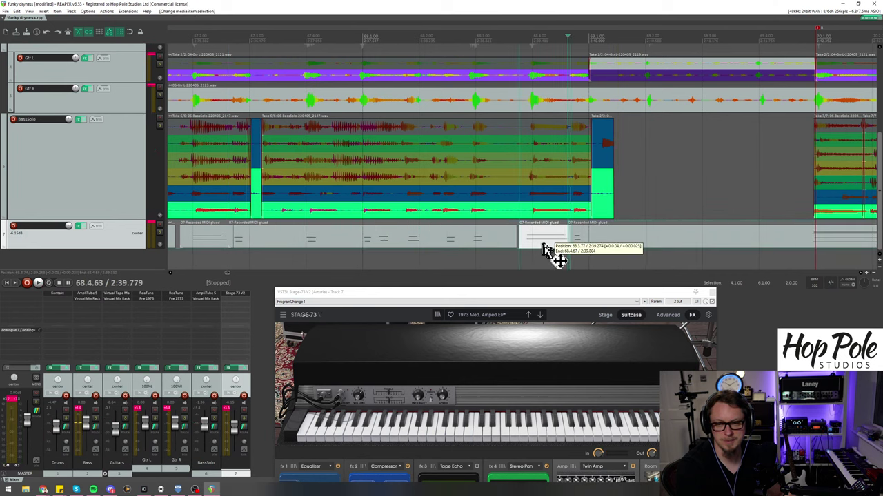
drag(546, 249, 548, 250)
click(436, 36)
key(space)
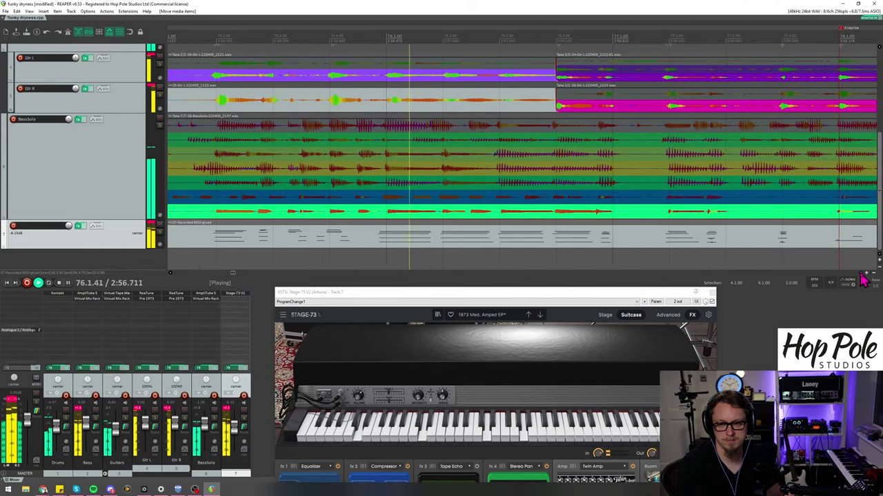
Step: Split out track 7's MIDI section from about 75.4.5 to 77.1.43, move it slightly later and replay from about 75.3
click(379, 239)
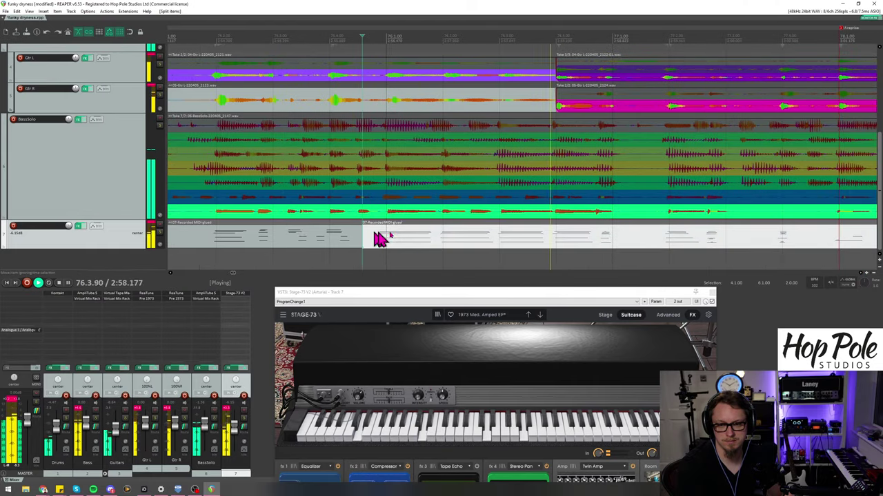
click(636, 244)
key(s)
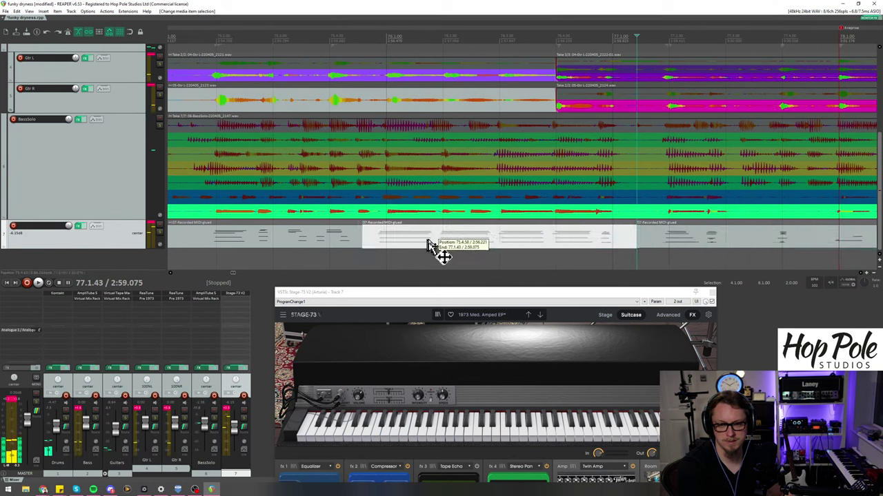
click(311, 41)
key(space)
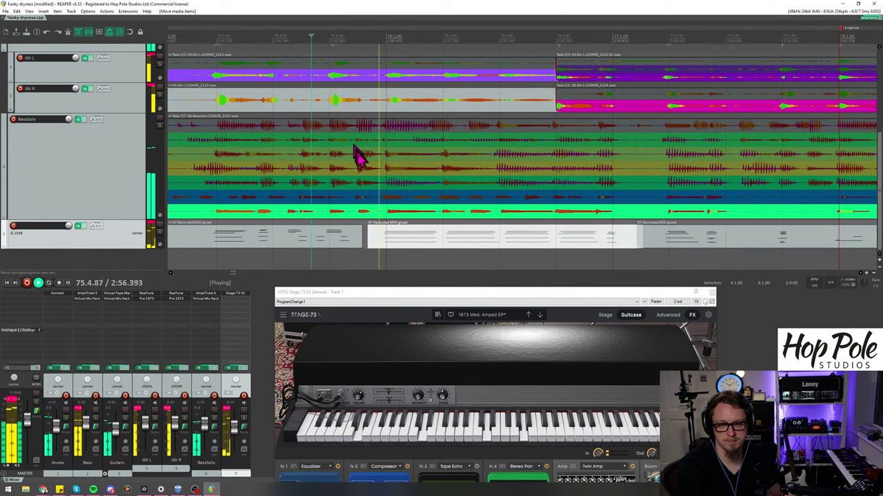
Step: Split the shifted section just before the chord at 76.2 and move the part after the split slightly earlier
click(441, 247)
key(s)
click(359, 41)
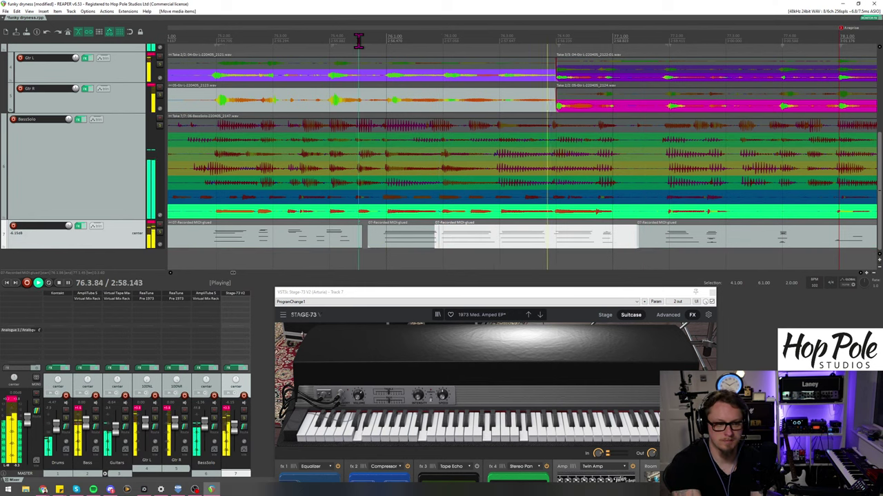
Step: Play through the reprise from bar 77 to bar 83, comparing track 7's MIDI timing with the guitars and bass
scroll(584, 167, down, 2)
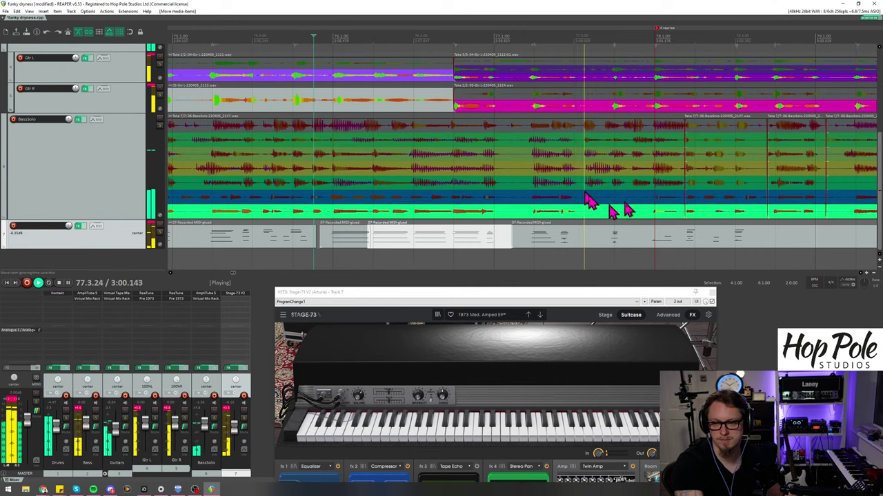
scroll(640, 232, up, 2)
click(599, 246)
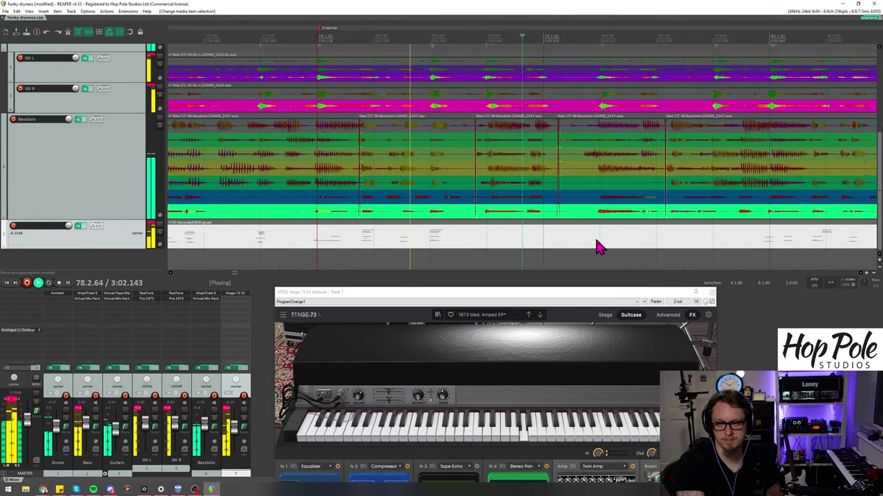
scroll(607, 242, down, 2)
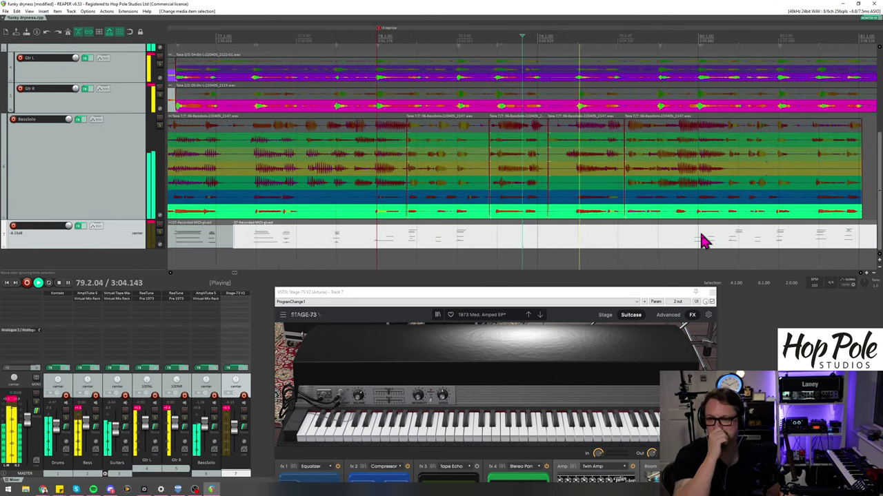
scroll(765, 221, right, 2)
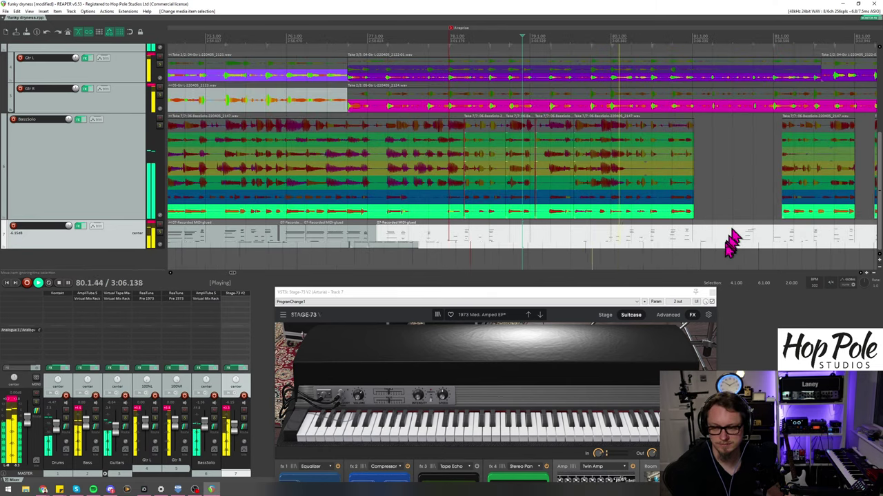
scroll(641, 245, right, 3)
scroll(600, 251, down, 4)
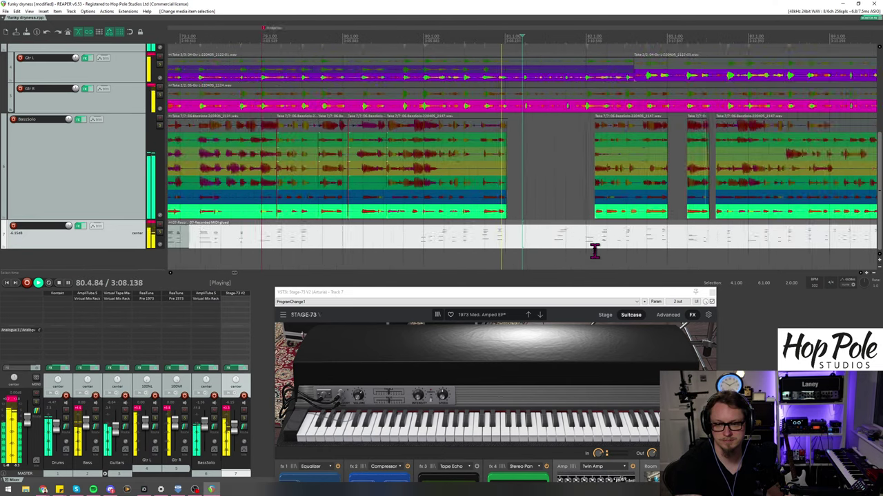
scroll(582, 252, up, 3)
scroll(581, 250, up, 2)
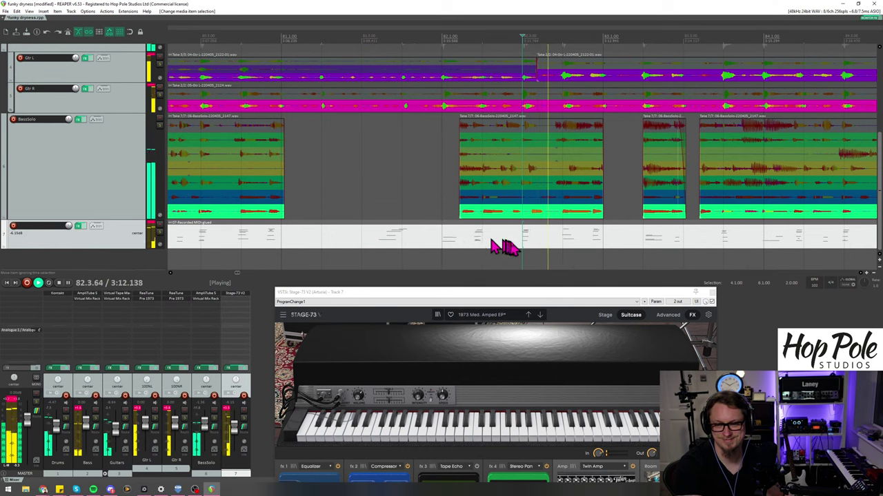
scroll(524, 246, down, 2)
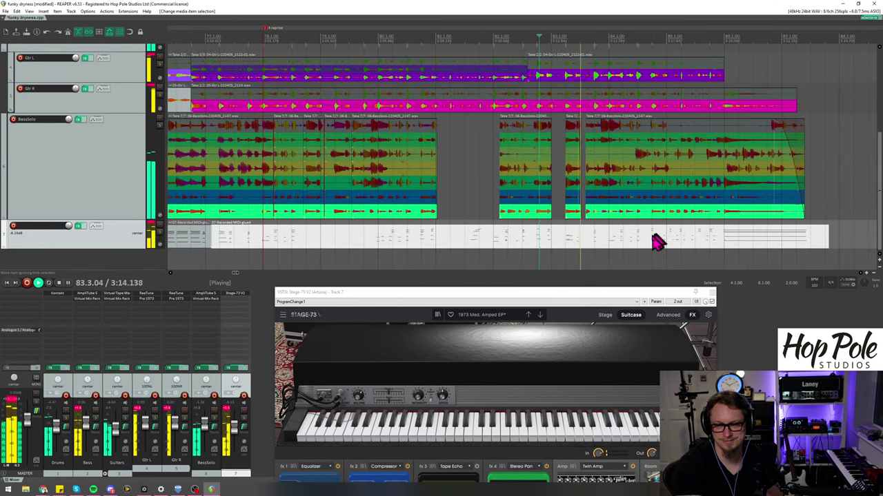
Step: Lower track 7's volume to -11.47 dB and play the mix from about 65.4
scroll(654, 244, up, 4)
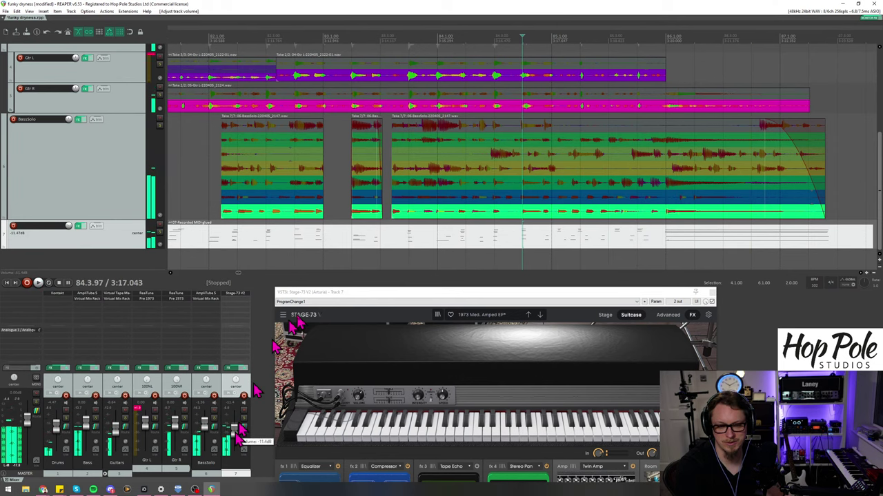
scroll(483, 256, down, 6)
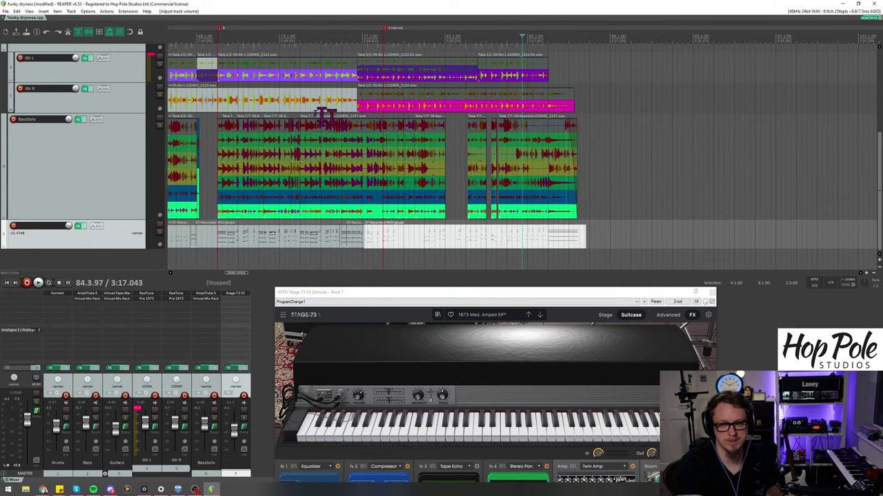
scroll(302, 75, down, 2)
scroll(453, 173, up, 6)
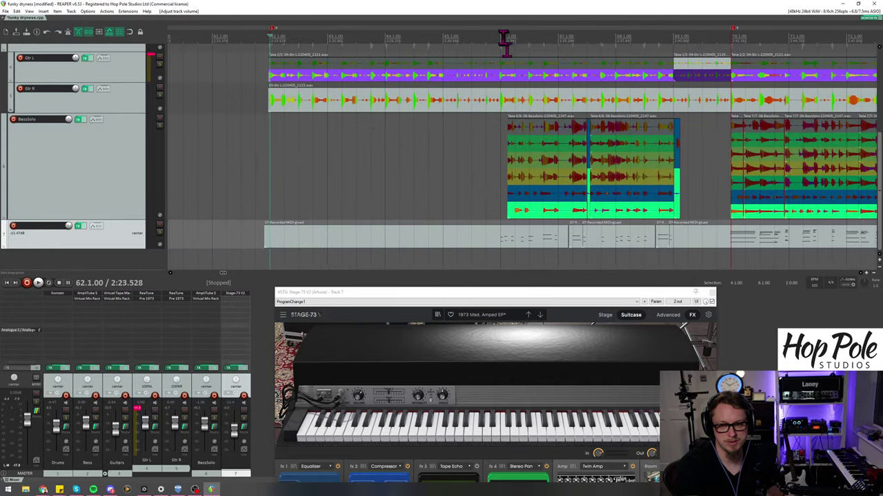
click(483, 39)
key(space)
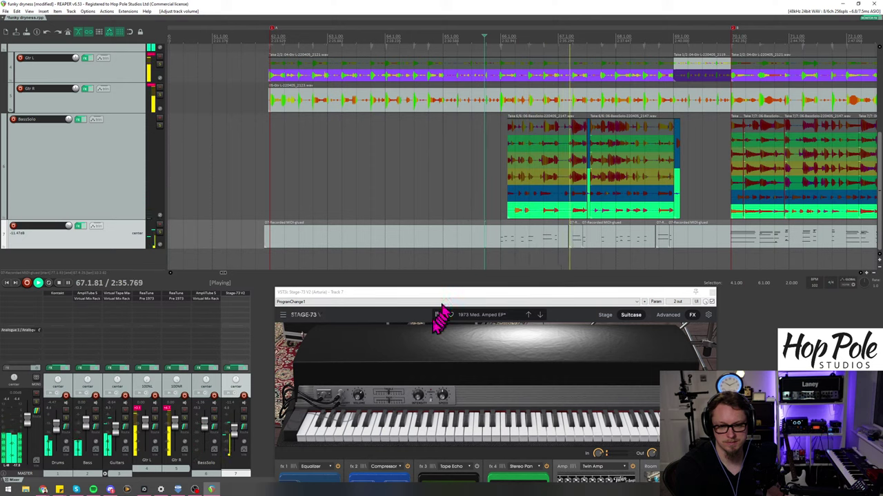
Step: Bring Stage-73's effects fully into view and lower its Equalizer's low-shelf frequency to around 80 Hz and its low-shelf gain
drag(454, 305, 419, 173)
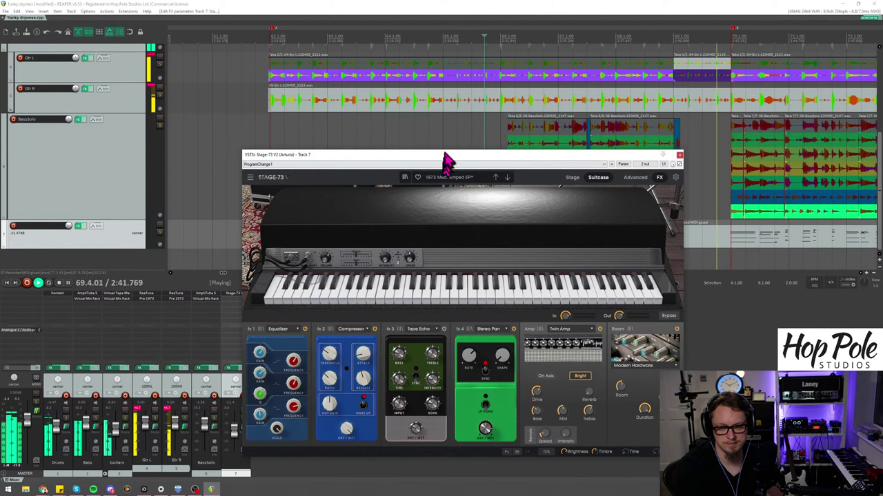
drag(449, 161, 404, 166)
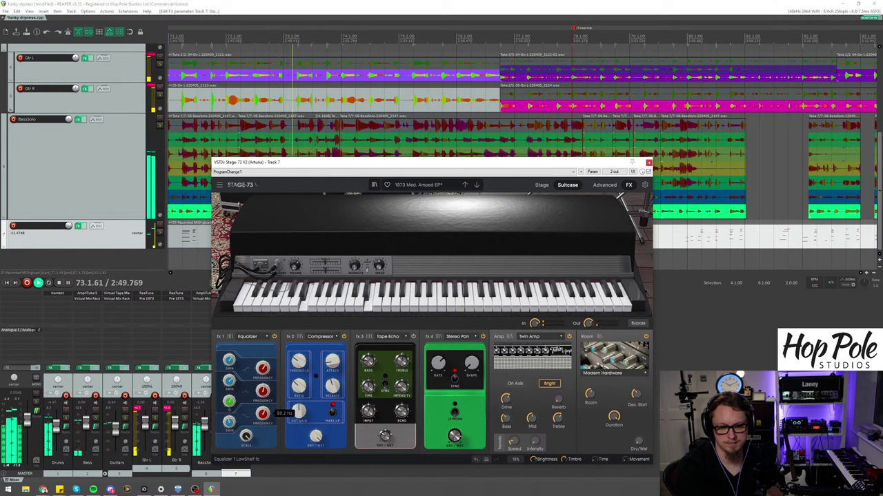
drag(262, 414, 262, 416)
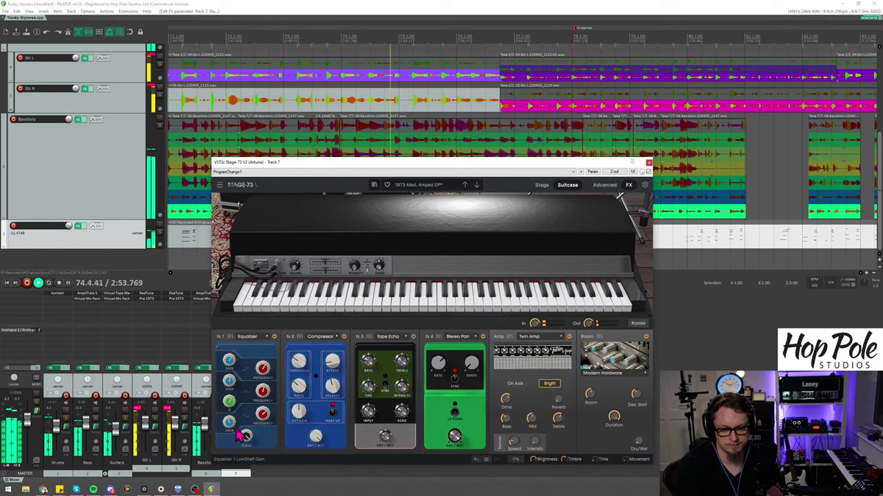
drag(240, 433, 240, 436)
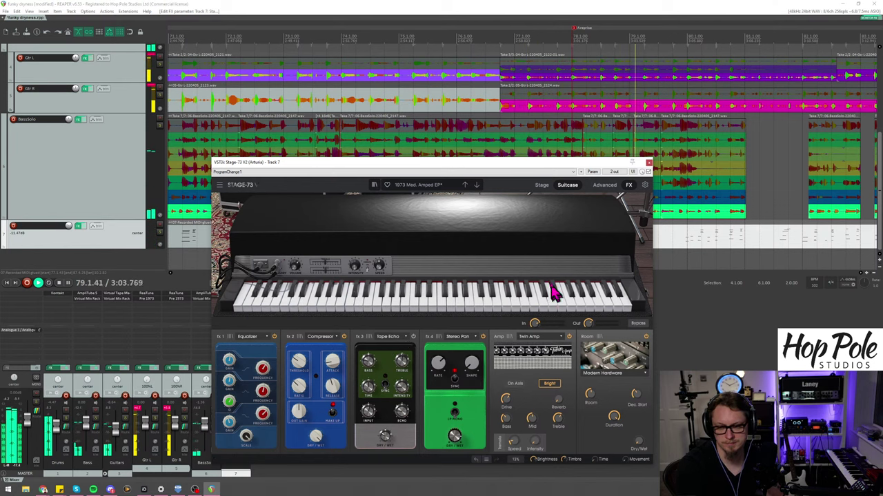
click(644, 186)
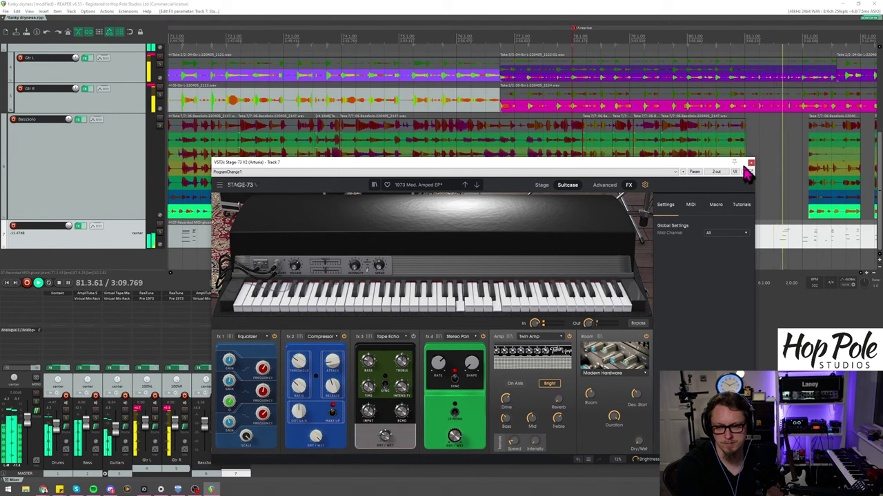
Step: Check the available room types in Stage-73's effects, keep Modern Hardware, and close the plugin window
click(602, 373)
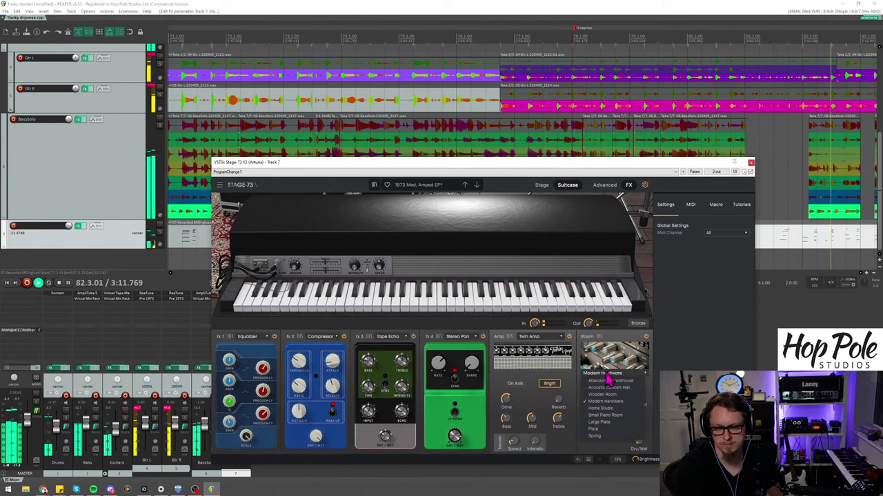
click(683, 361)
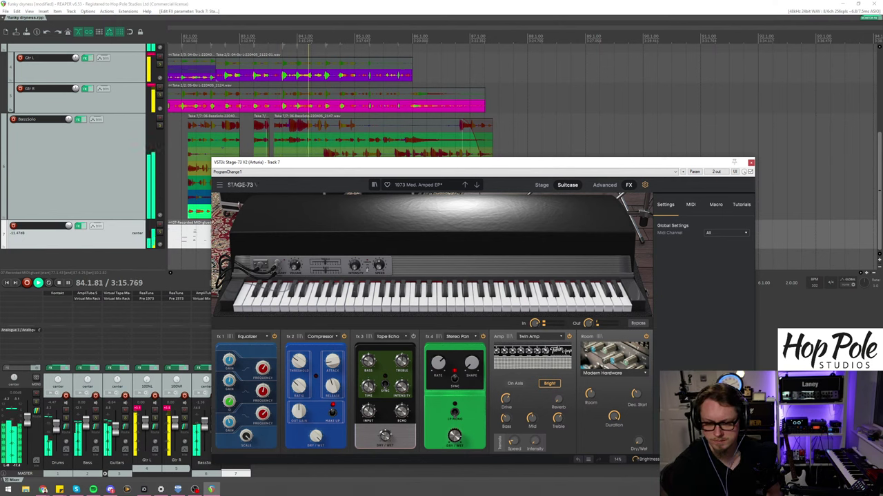
click(751, 164)
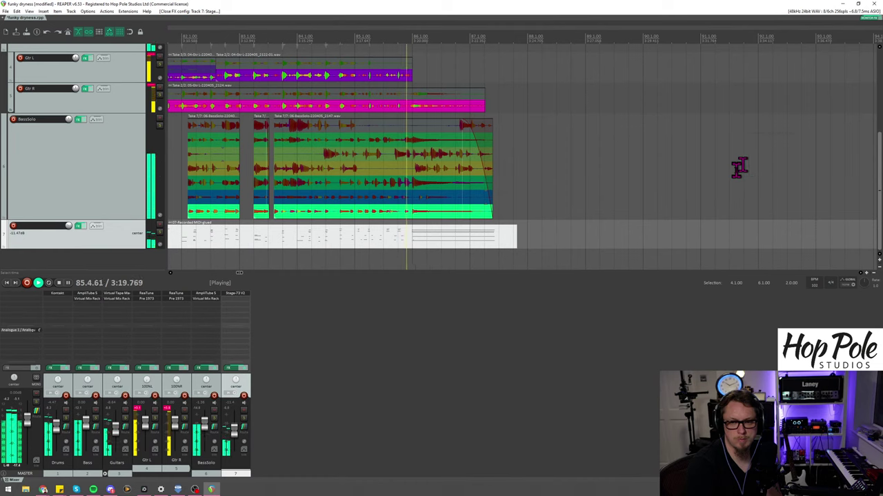
Step: Stop playback and set a time selection around the whole song section from 61.4.24, just before marker A, to 88.1.52
key(minus)
key(minus)
key(minus)
key(minus)
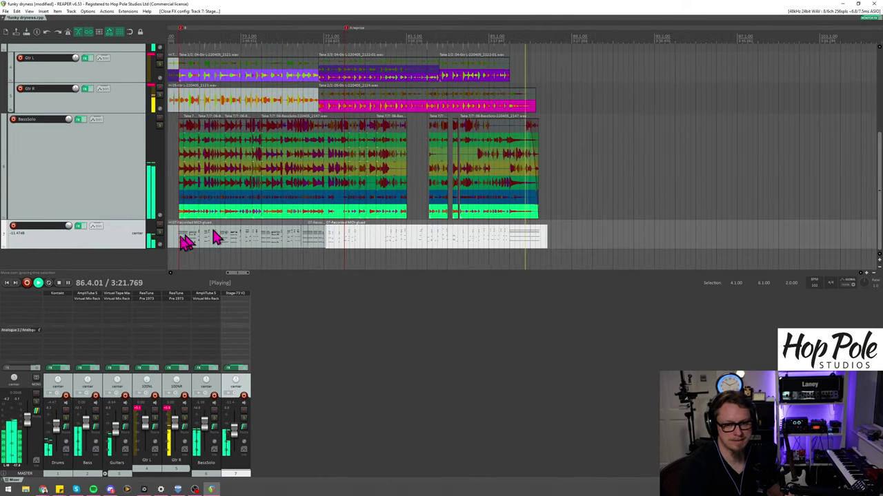
key(space)
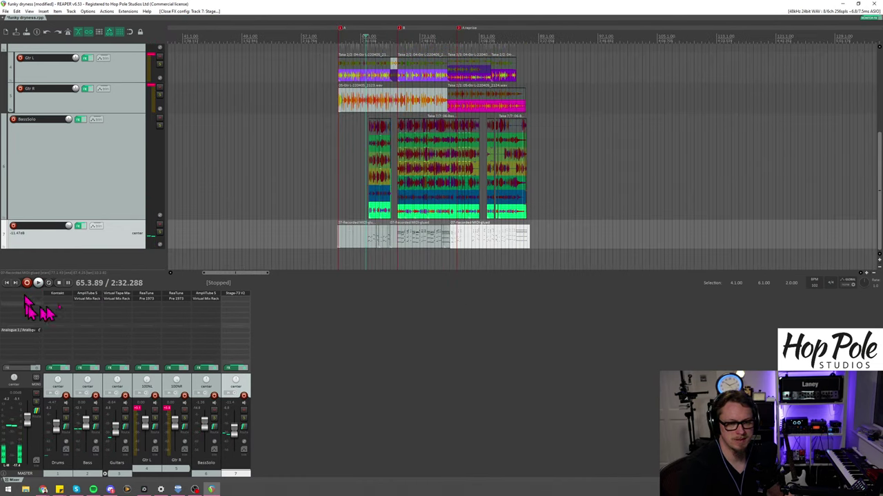
drag(331, 42, 468, 117)
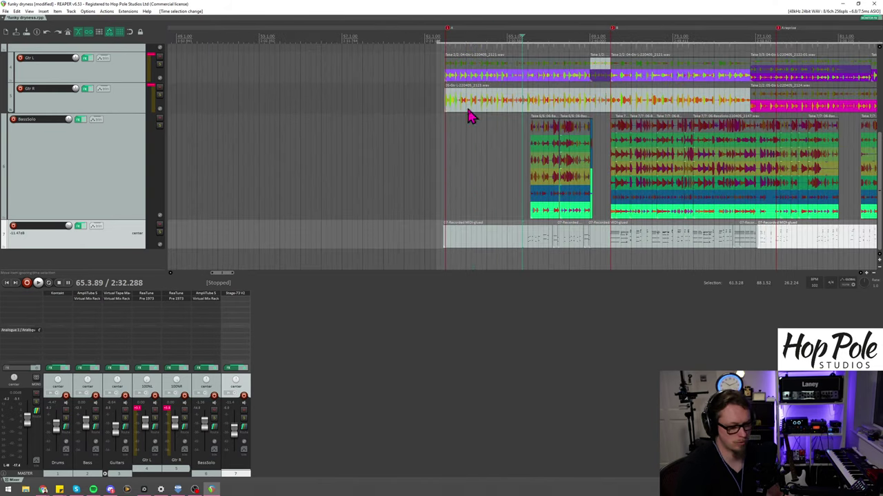
drag(436, 32, 452, 57)
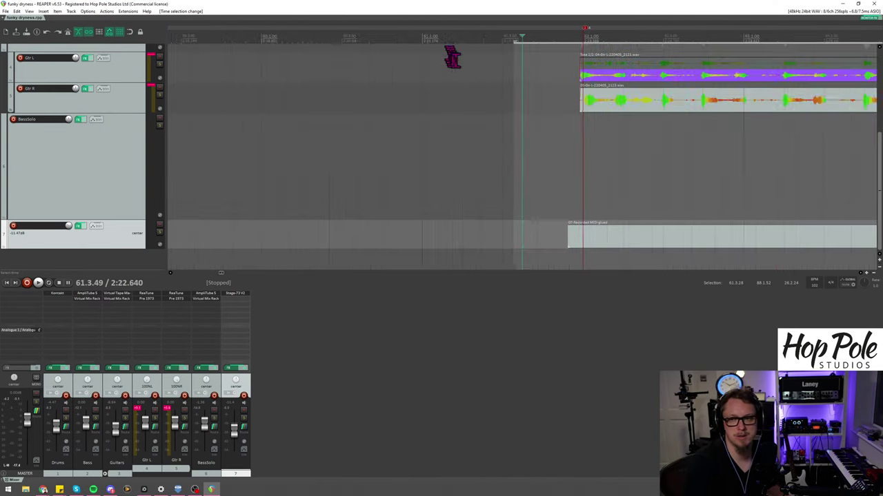
drag(514, 42, 551, 42)
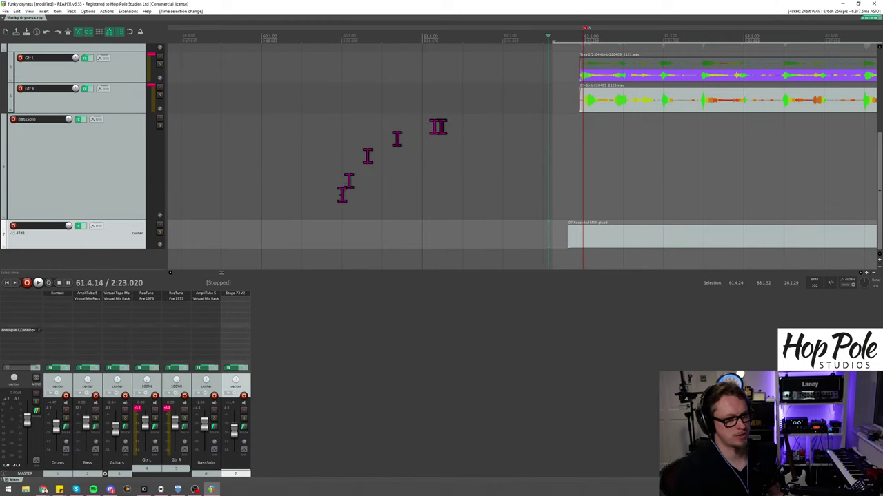
Step: Add the VST3 Black Box Analog Design HG-2MS to the master track, reposition its window and start playback
click(31, 304)
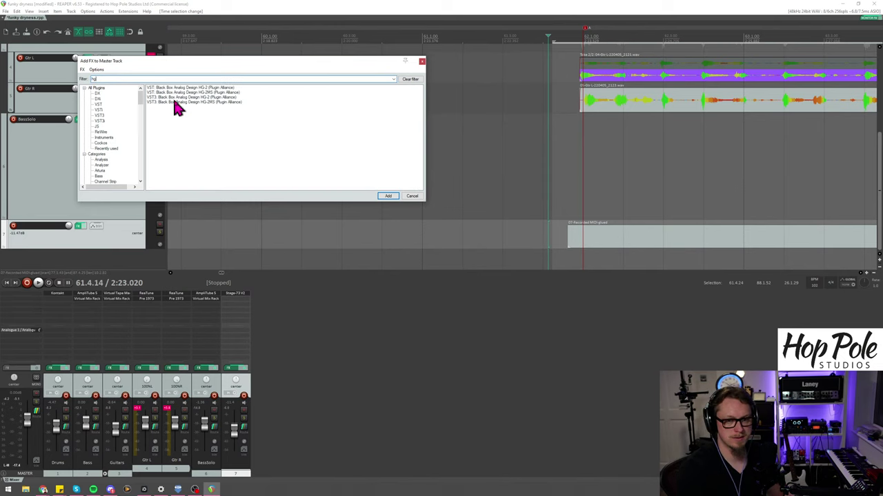
double_click(175, 102)
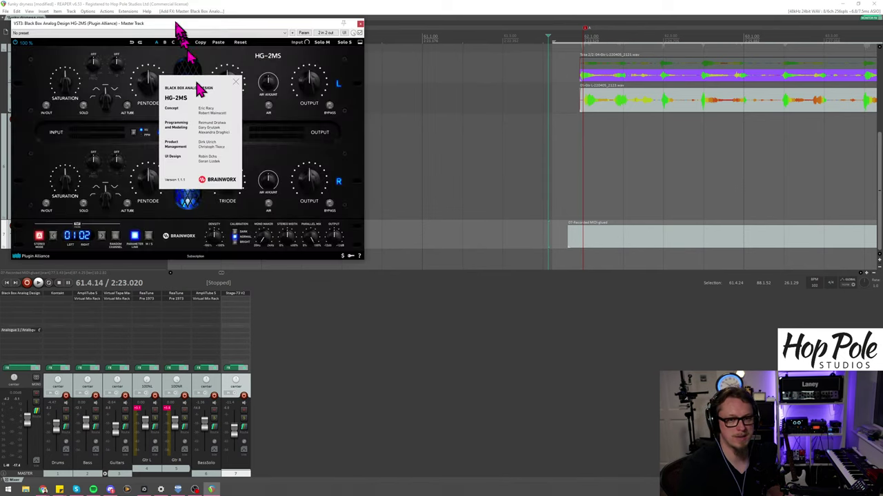
click(195, 128)
drag(155, 24, 297, 69)
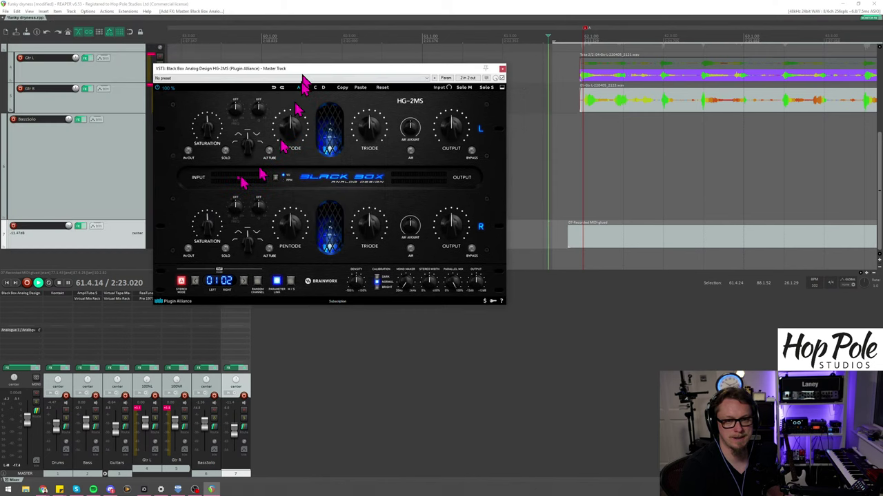
key(space)
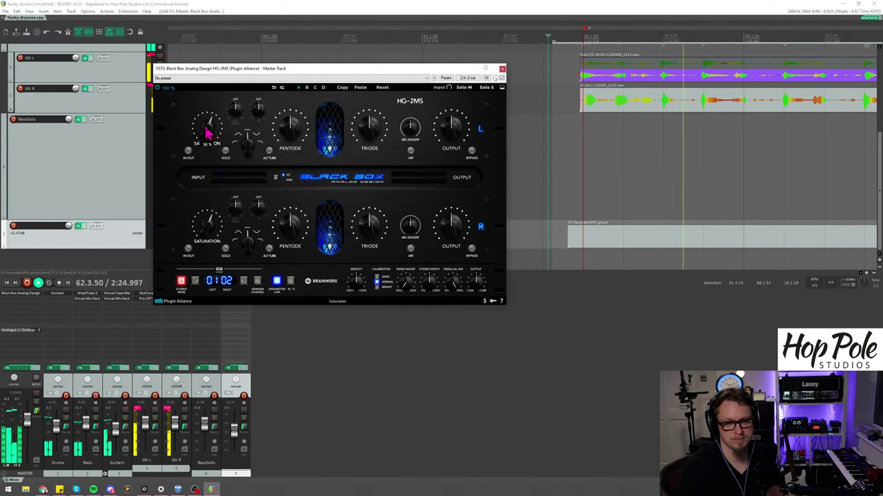
Step: Engage HG-2MS processing on both channels, raise its saturation and lower its output to about 38%
click(189, 150)
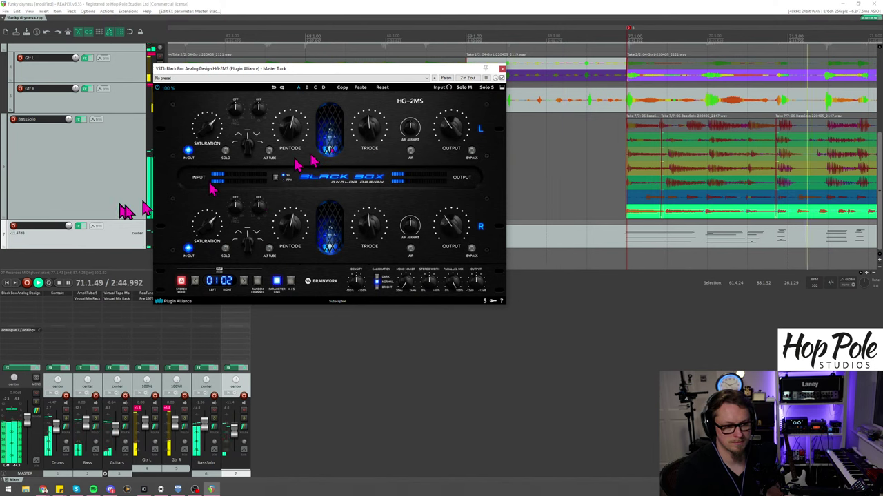
scroll(374, 61, down, 3)
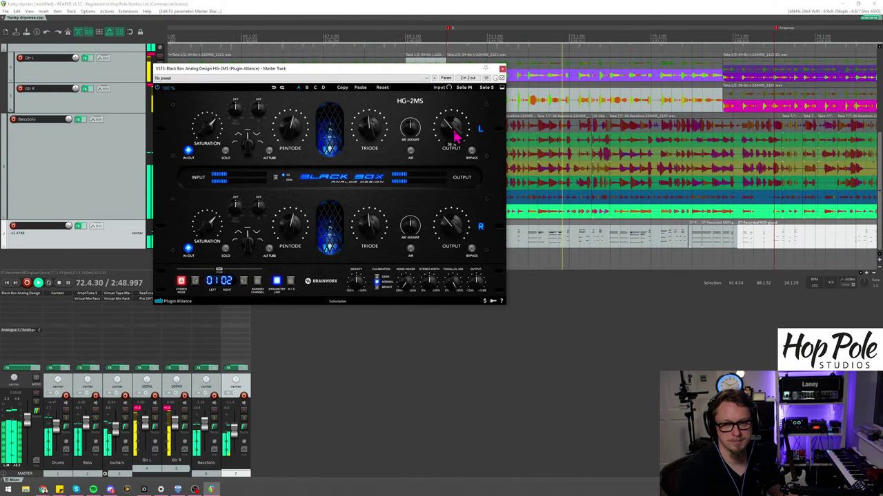
mouse_move(451, 127)
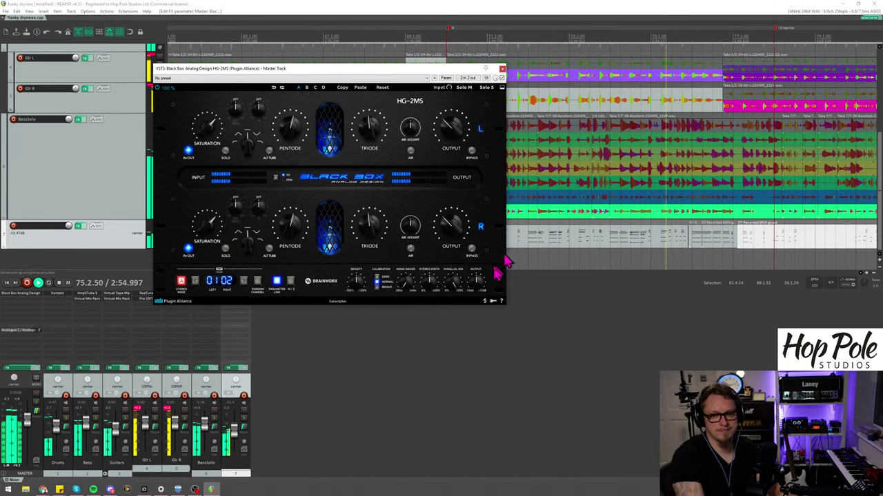
Step: Save the project with the new master processing and stop playback
click(483, 9)
key(minus)
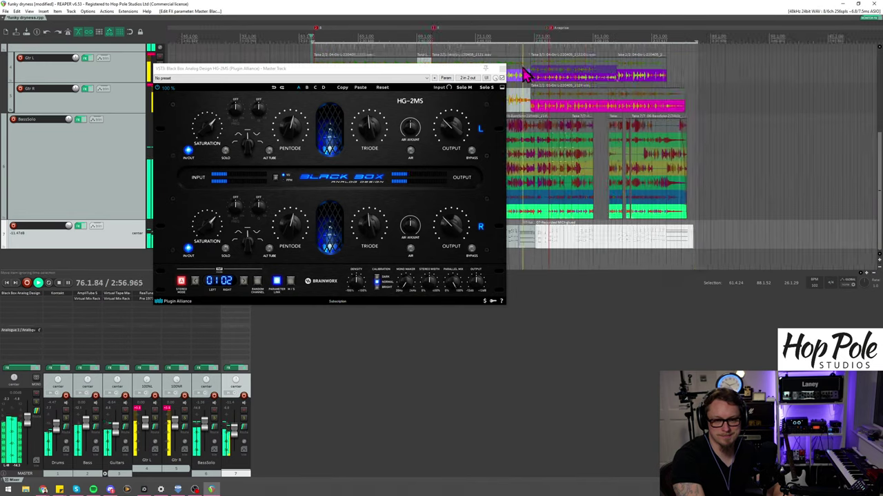
key(ctrl+s)
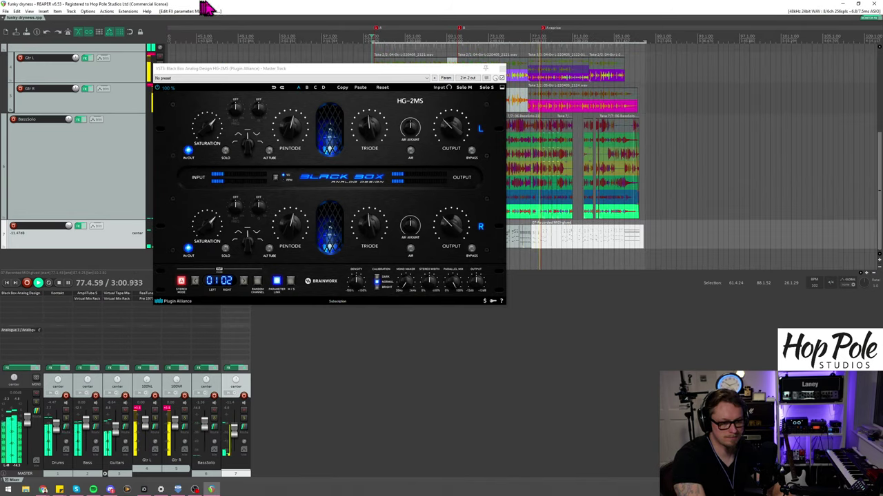
key(space)
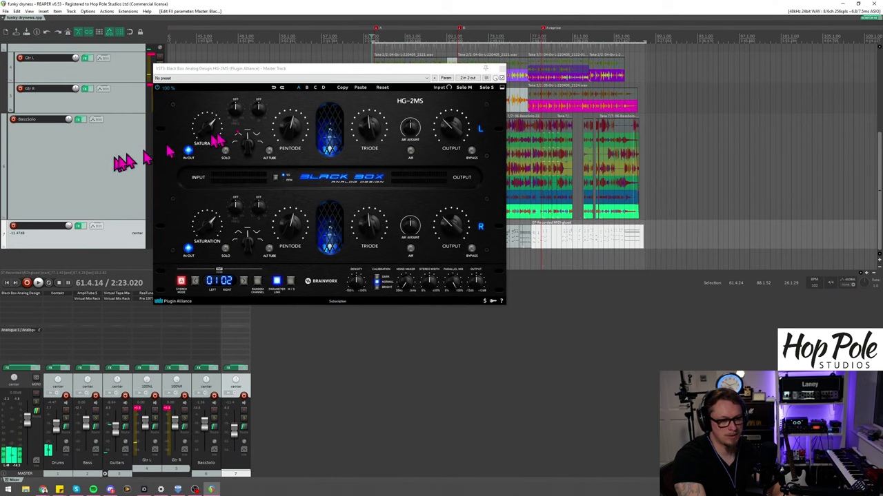
Step: Move the HG-2MS window clear of the recorded tracks and play the song's ending from 85.2.56
drag(403, 66, 798, 251)
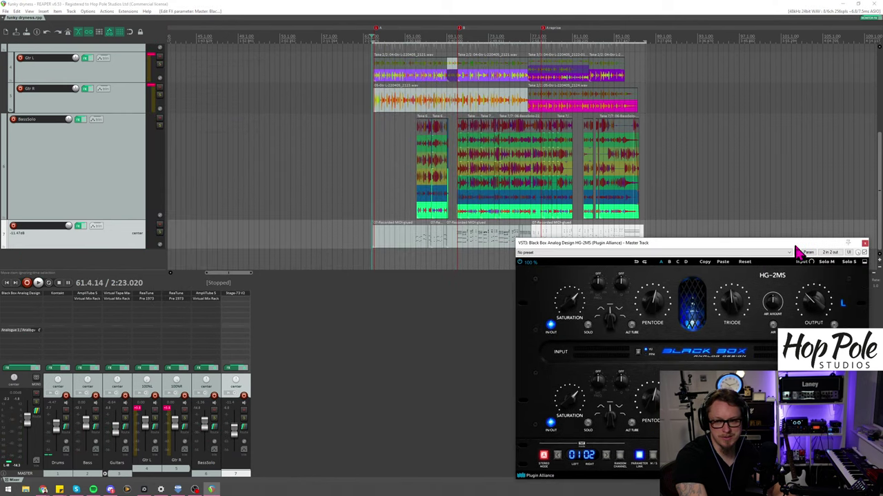
scroll(673, 191, down, 2)
scroll(601, 181, up, 2)
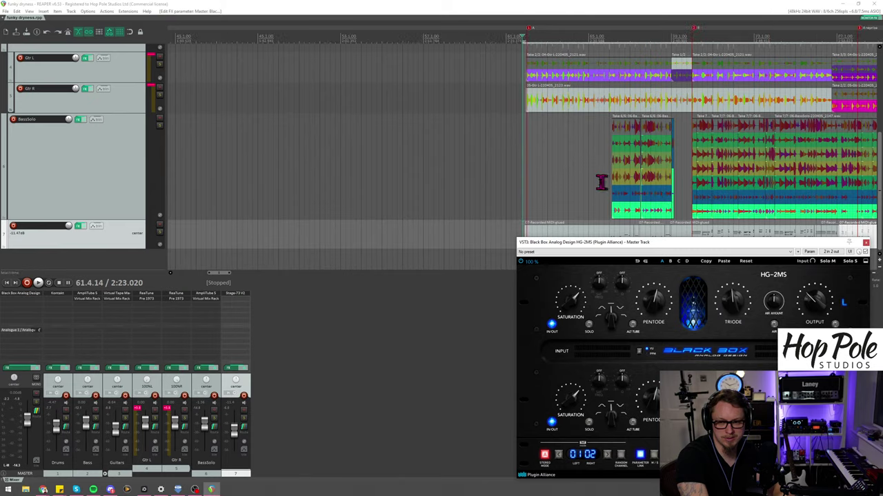
scroll(595, 191, down, 2)
scroll(593, 185, up, 2)
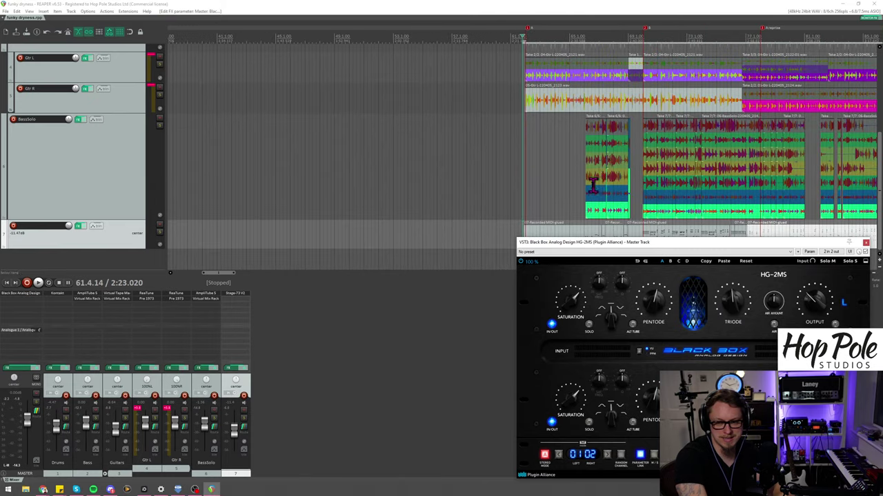
scroll(784, 38, down, 2)
click(772, 35)
key(space)
scroll(750, 49, up, 3)
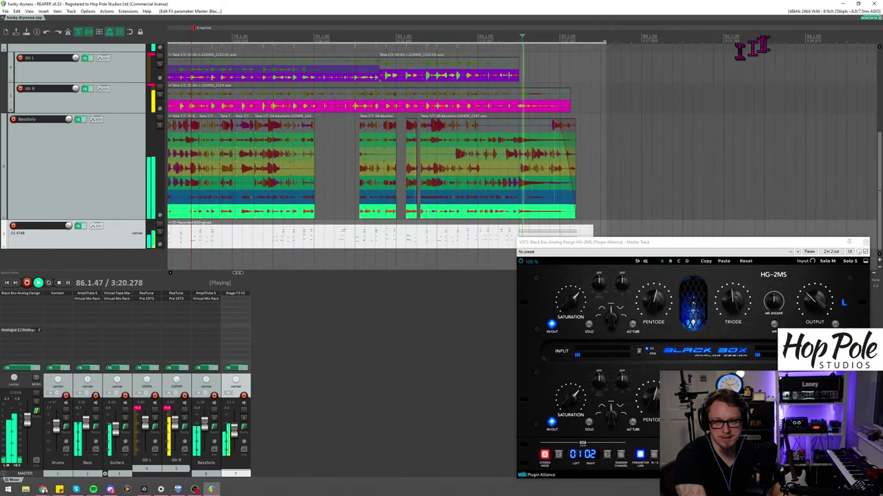
click(492, 37)
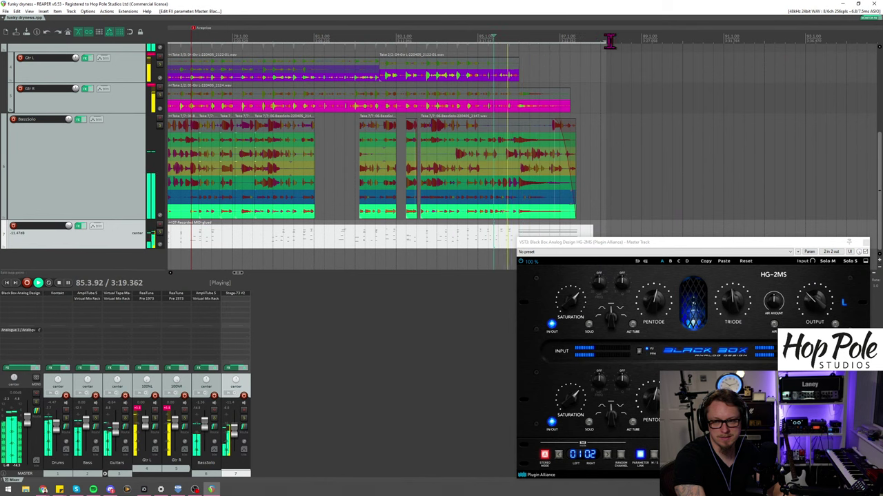
Step: Extend the end of the time selection slightly past the song's final tail and create a region from it
mouse_move(610, 41)
mouse_down()
mouse_move(667, 49)
mouse_move(627, 44)
mouse_up()
scroll(441, 69, down, 4)
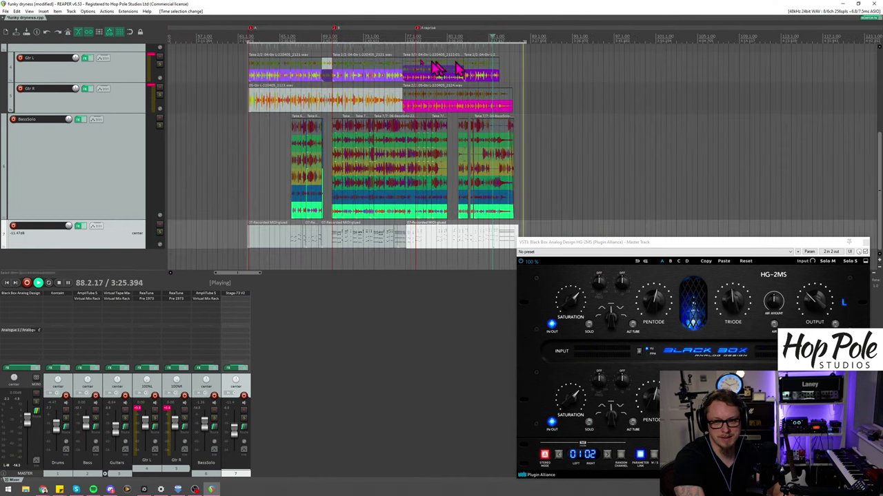
key(space)
scroll(368, 63, up, 2)
scroll(369, 59, down, 3)
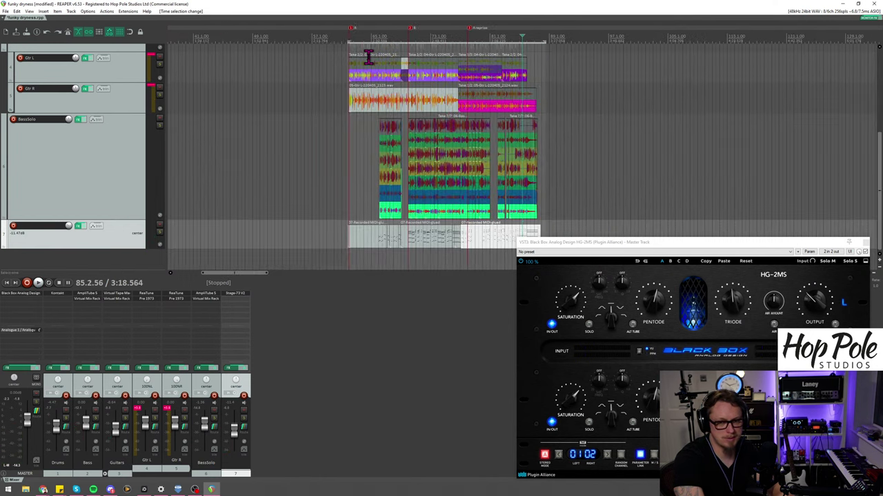
click(357, 34)
scroll(361, 35, up, 3)
scroll(434, 36, down, 2)
scroll(572, 89, down, 2)
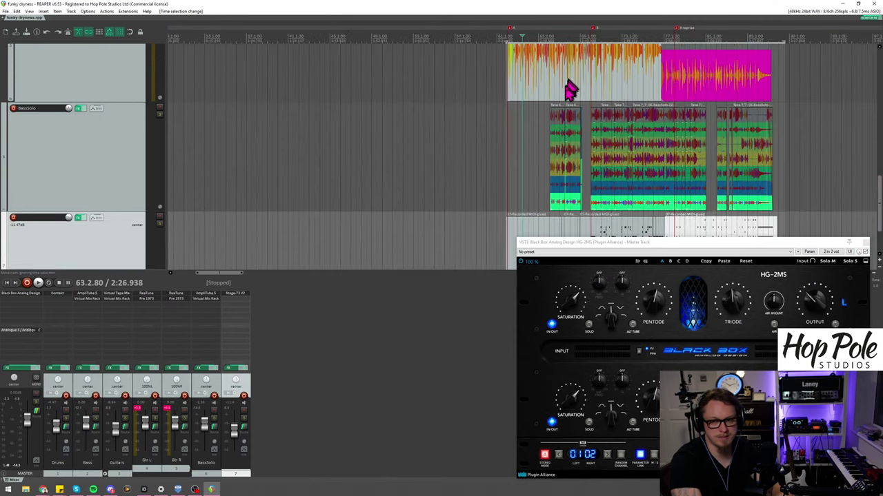
key(shift+r)
scroll(528, 103, up, 4)
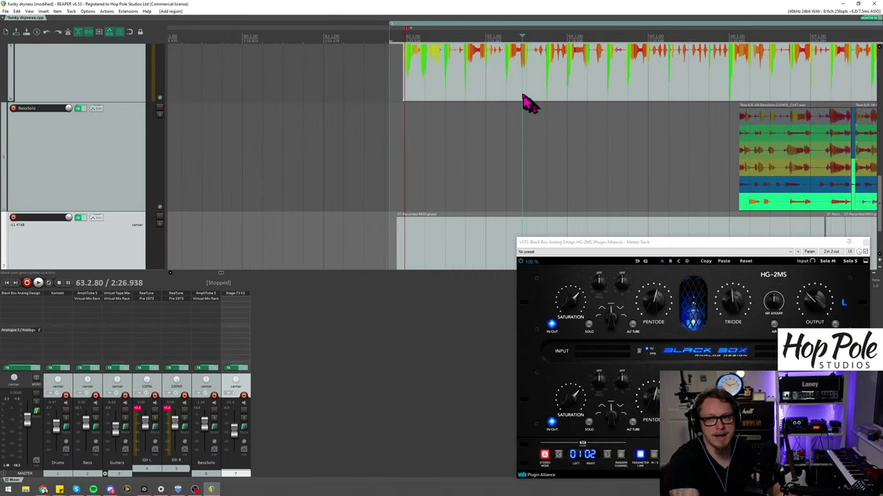
scroll(870, 178, up, 2)
scroll(870, 183, down, 3)
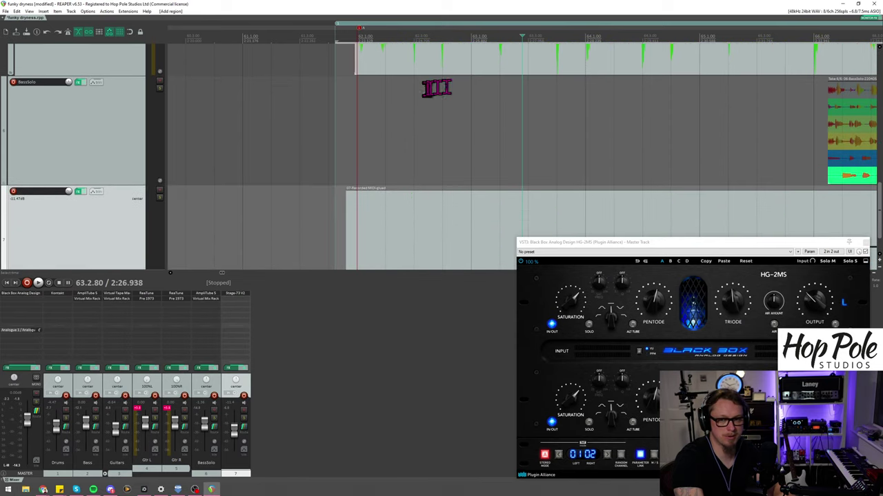
scroll(434, 89, down, 2)
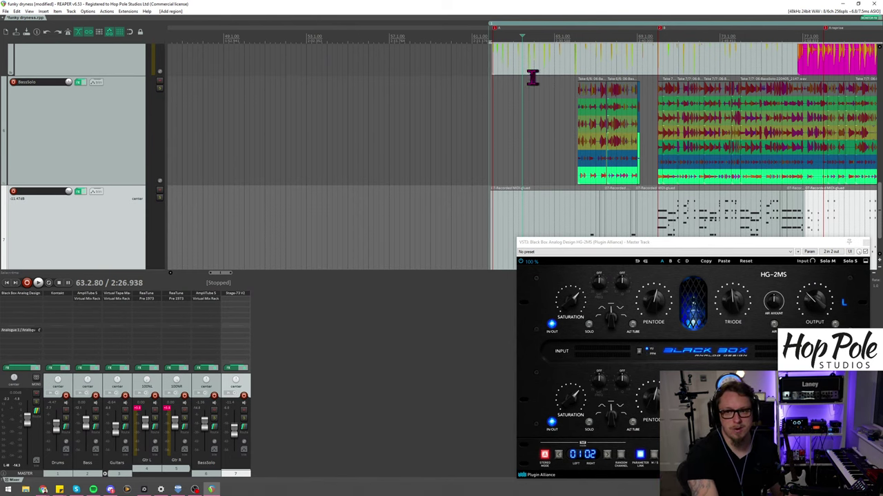
scroll(533, 77, down, 4)
scroll(538, 77, up, 1)
scroll(545, 77, down, 1)
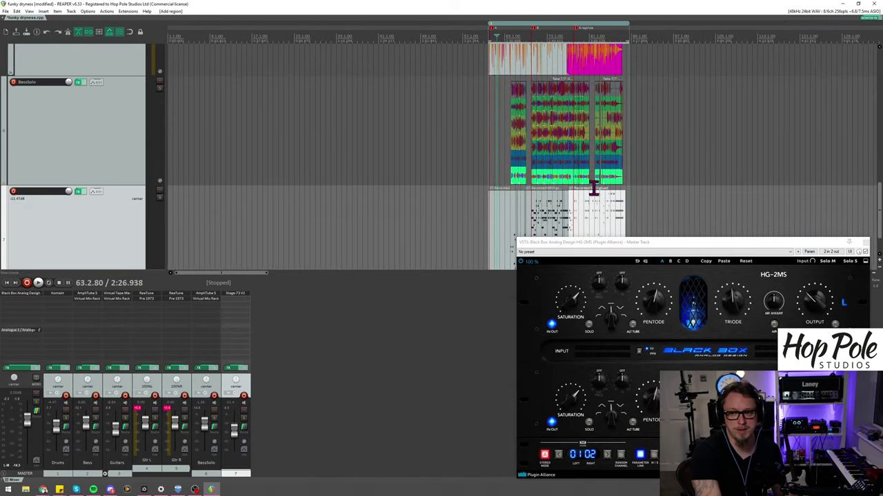
Step: Add the VST3 Flatline clipper to the master track after HG-2MS and reposition its window
double_click(16, 312)
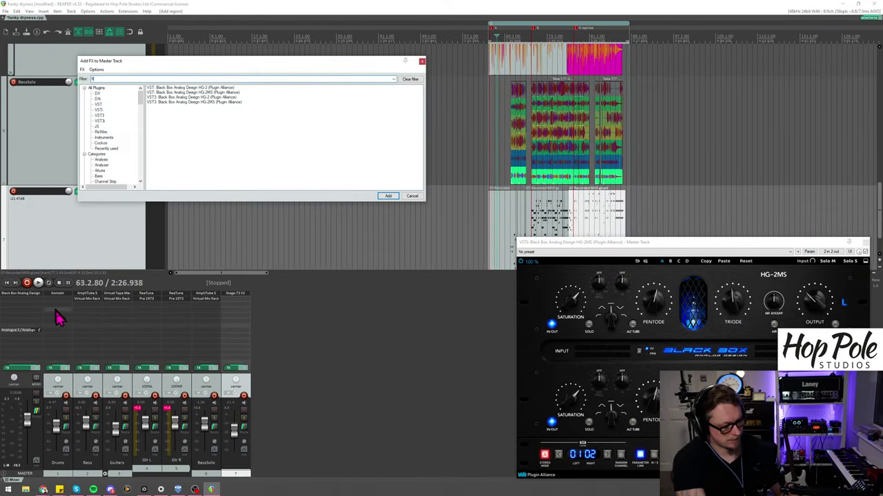
text(flat)
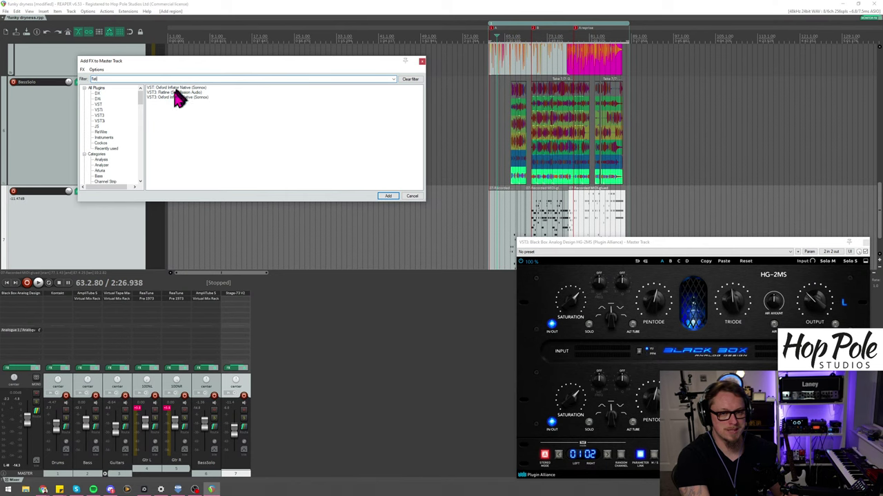
double_click(175, 93)
drag(165, 23, 290, 97)
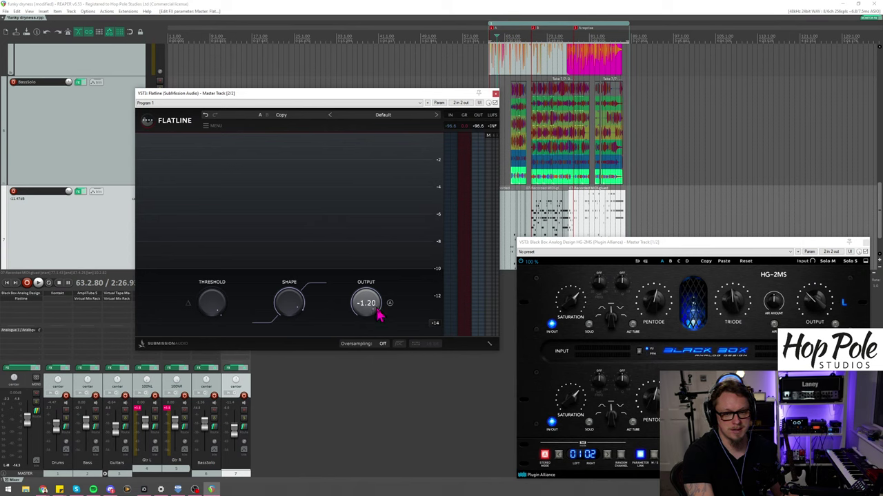
Step: Set Flatline's output to -1.20 and its oversampling to 16x, and start playing the mix
click(383, 344)
click(394, 324)
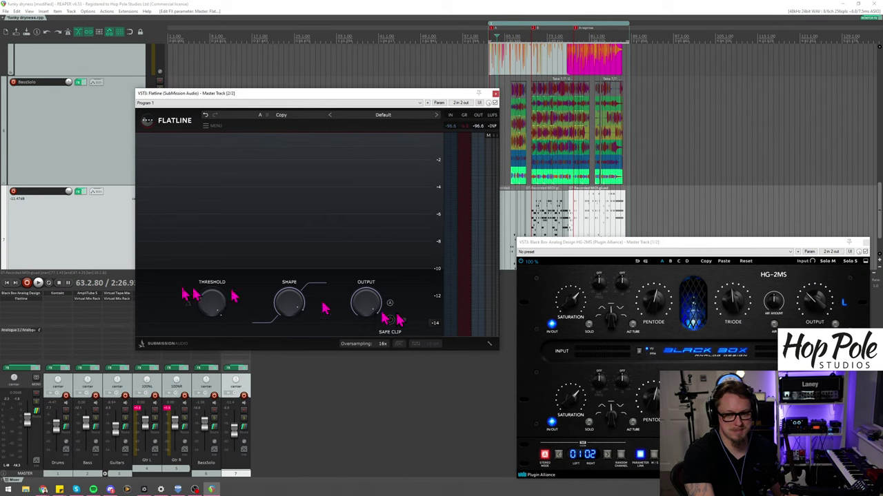
key(space)
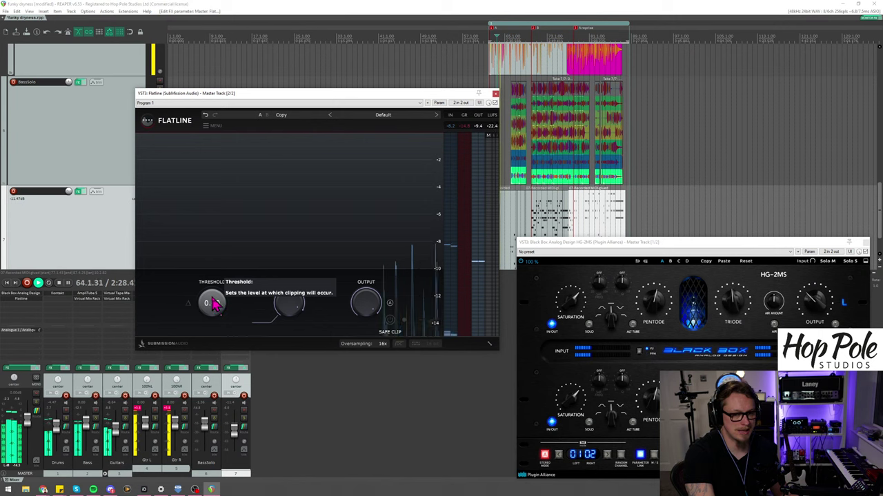
Step: Lower Flatline's clipping threshold to about -6.6 dB while the mix plays
drag(214, 303, 217, 321)
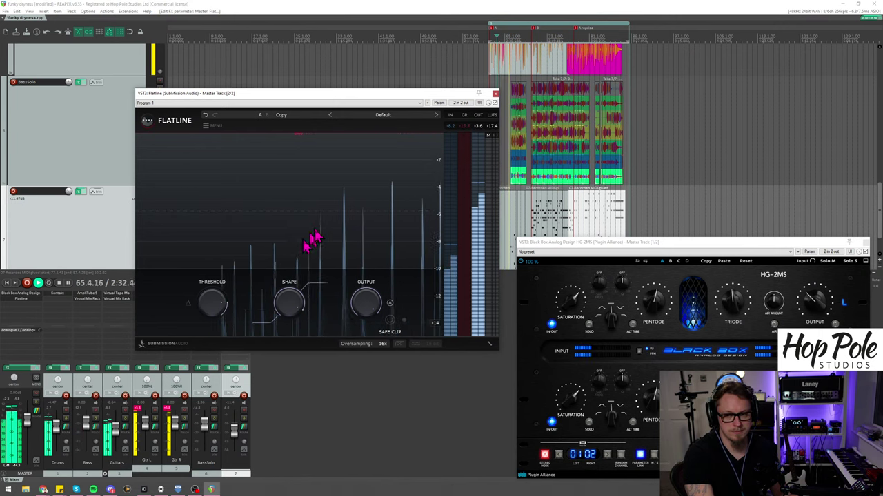
mouse_move(224, 298)
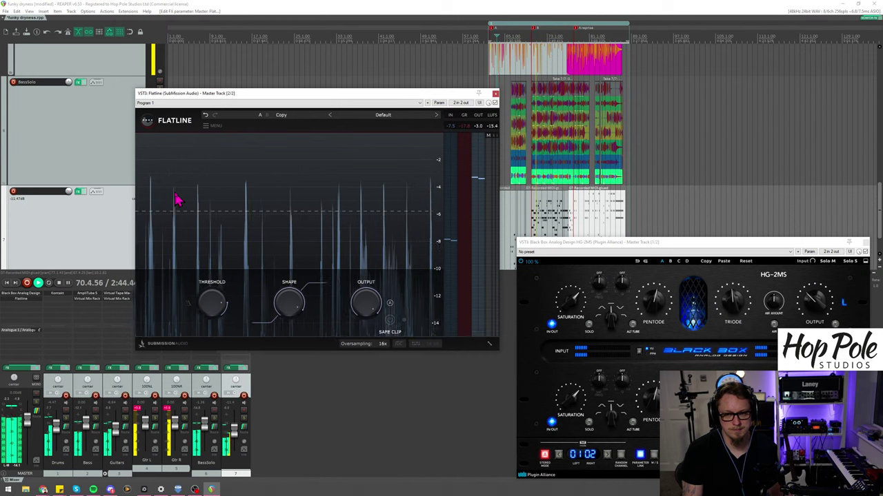
drag(211, 296, 208, 302)
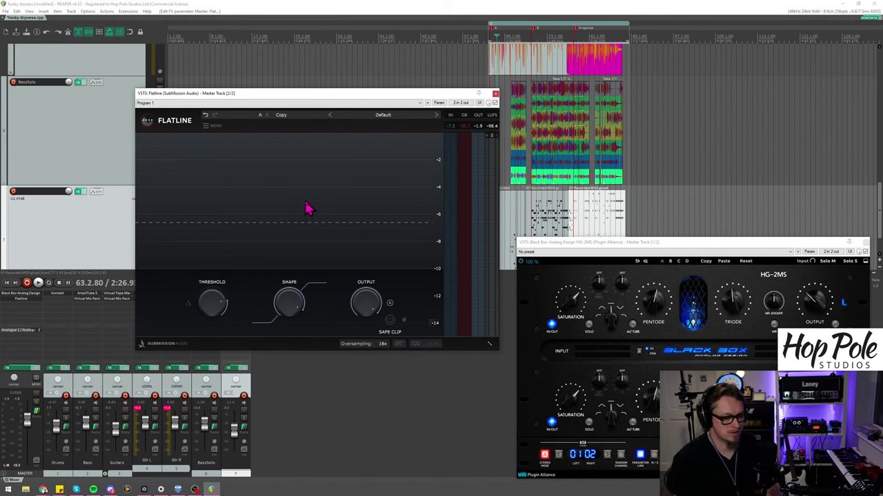
Step: Play the mix again and move the Flatline window down clear of the recorded bass solo takes
key(space)
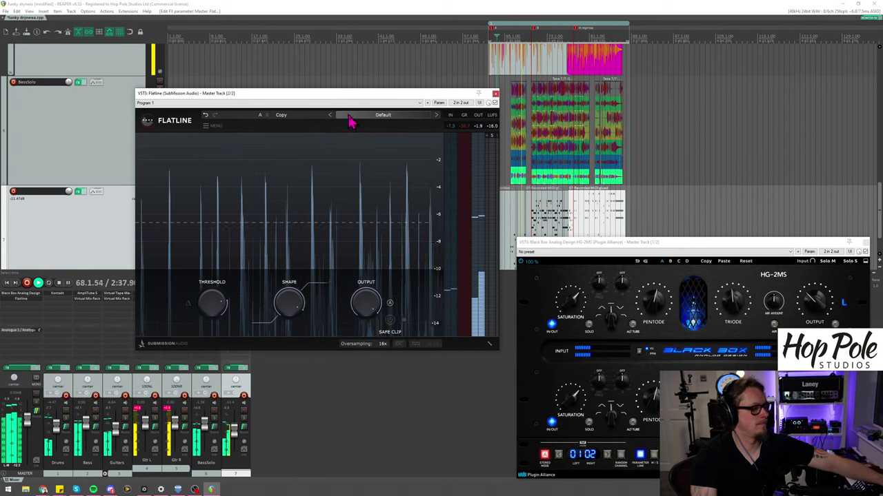
scroll(463, 65, up, 5)
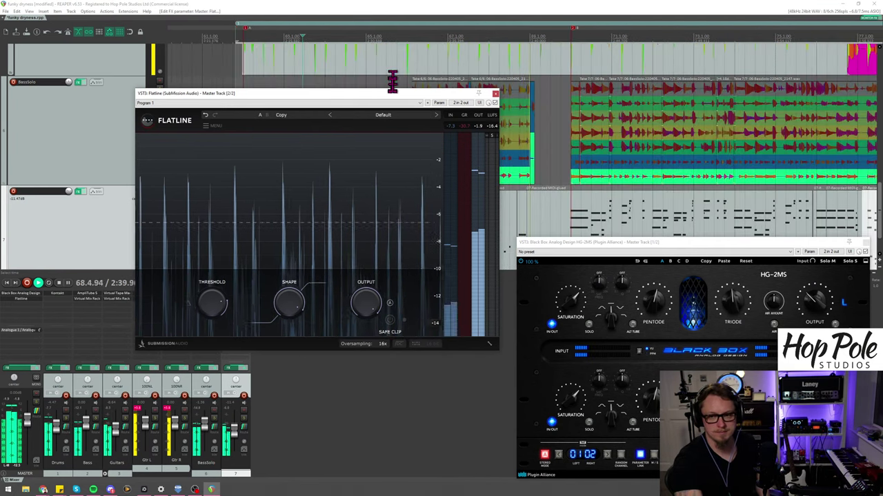
drag(393, 82, 394, 192)
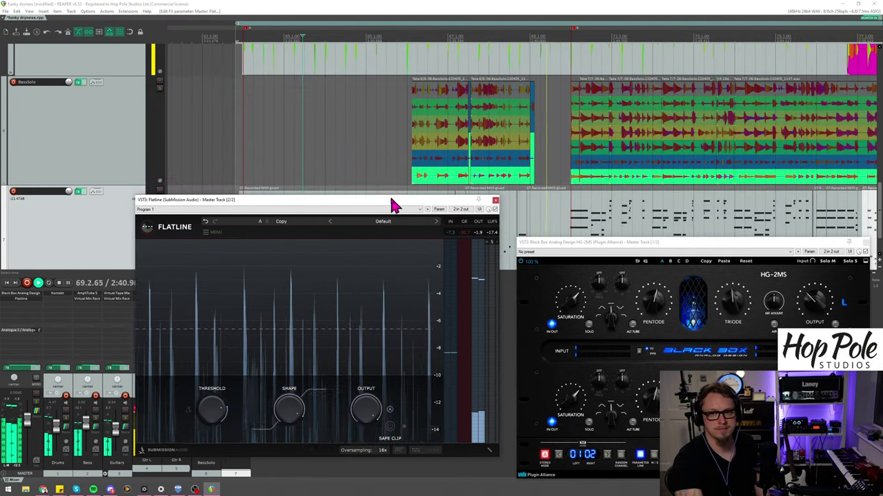
Step: Place the edit cursor at 61.3.51, just before marker A, play the song through to its end and stop playback
click(229, 38)
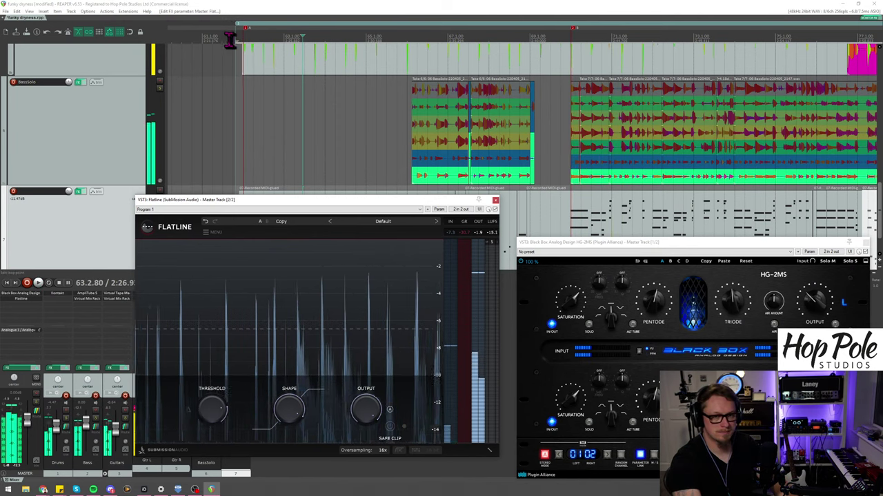
scroll(213, 81, down, 3)
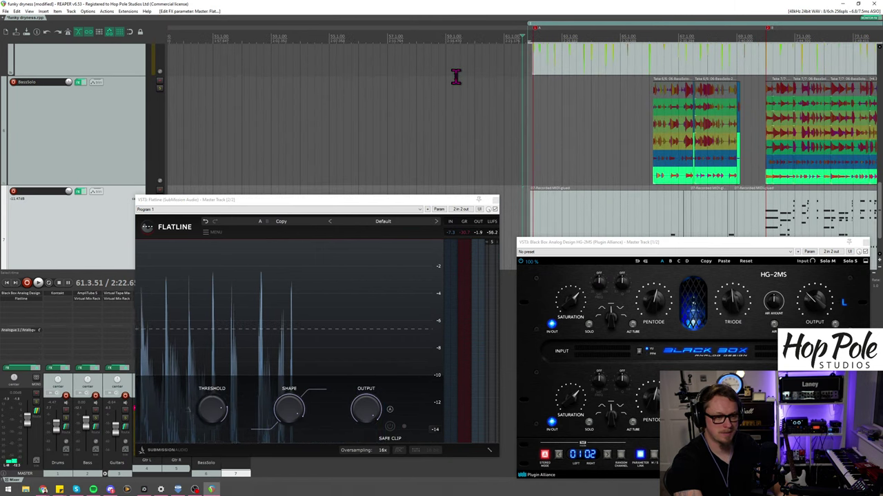
scroll(455, 77, up, 1)
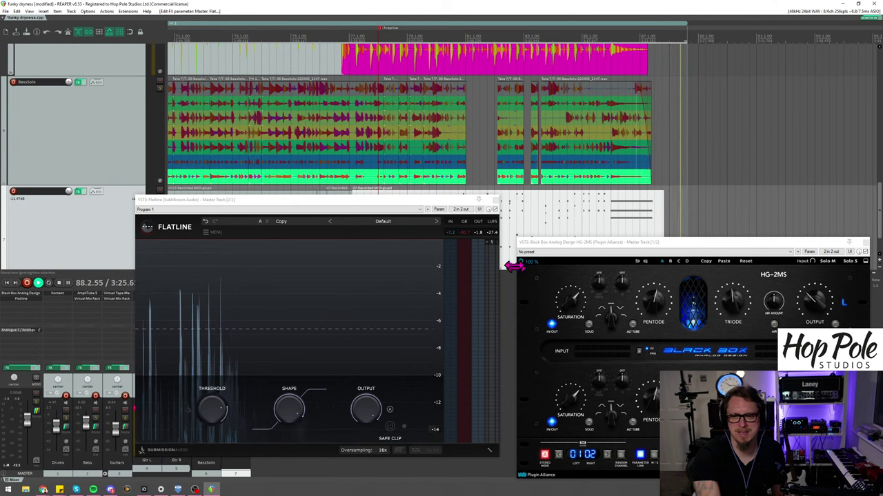
click(502, 249)
key(space)
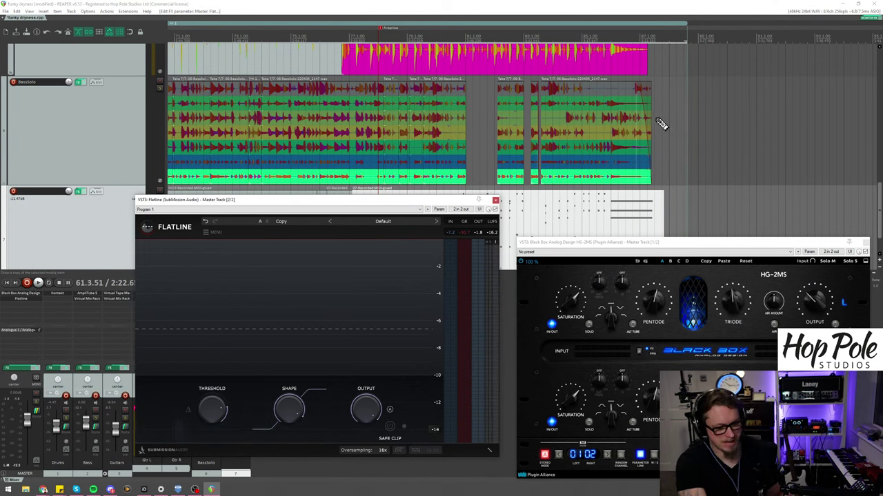
scroll(659, 131, down, 3)
scroll(662, 145, up, 2)
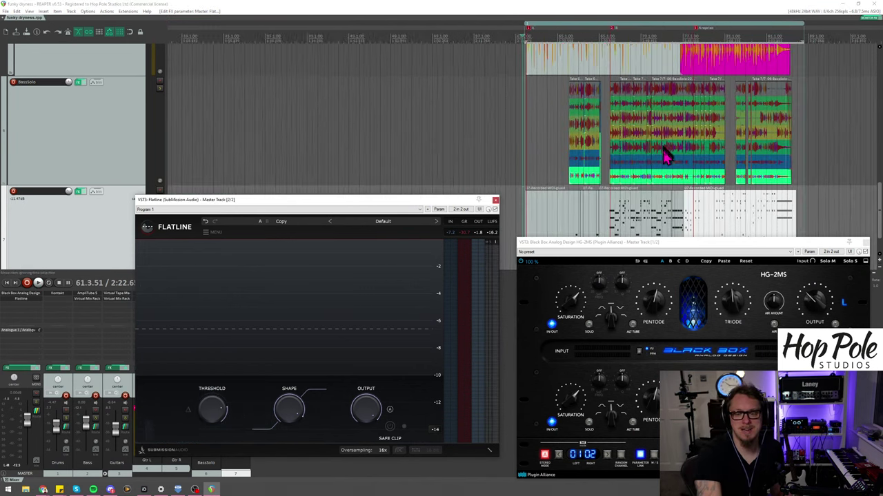
scroll(616, 83, up, 2)
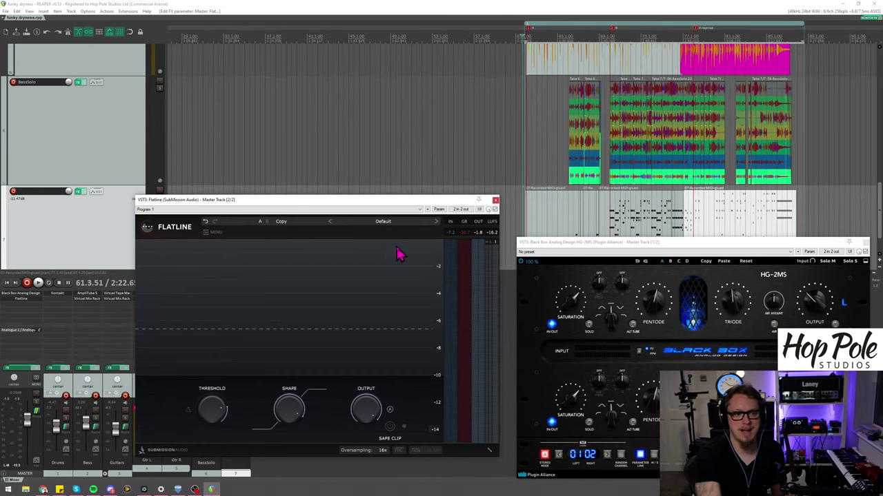
click(42, 490)
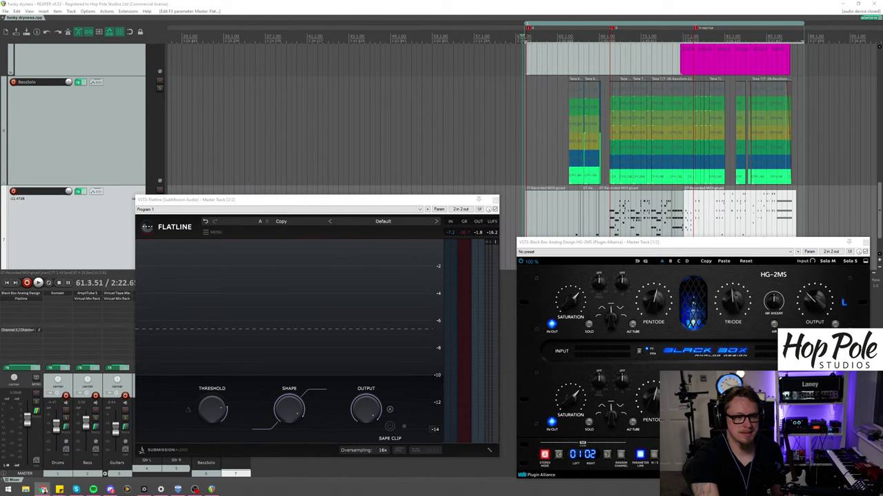
click(389, 200)
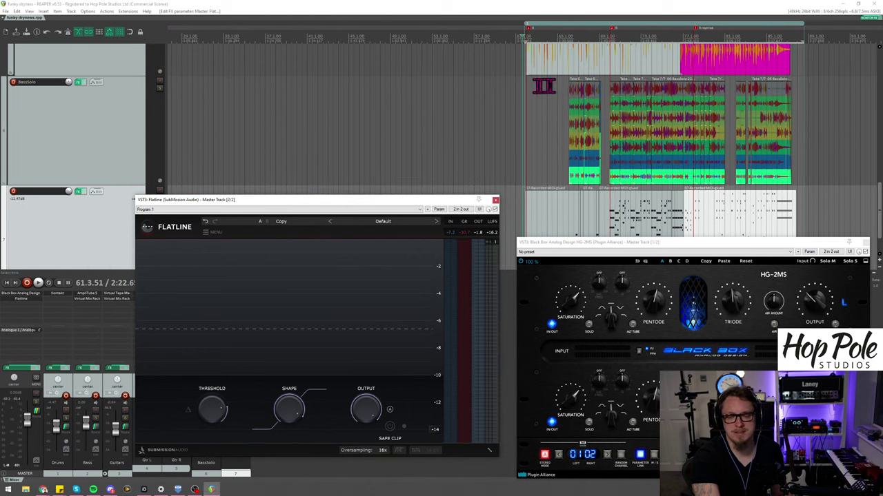
scroll(498, 82, down, 3)
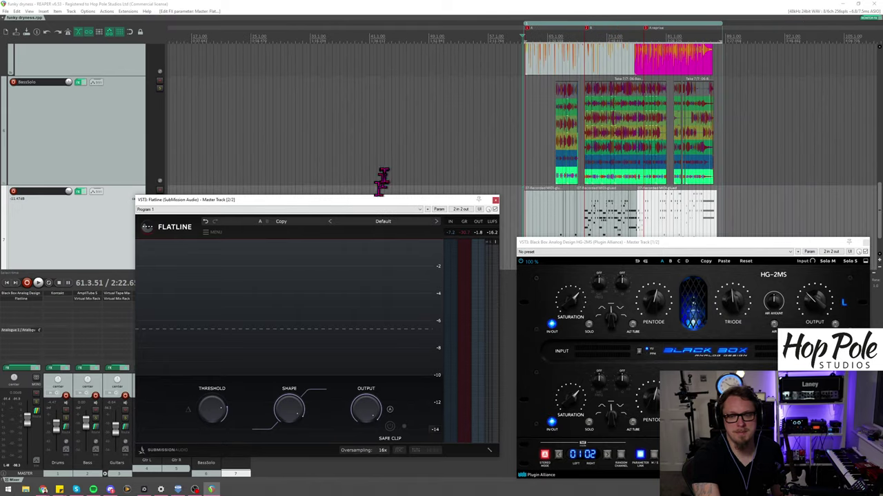
scroll(382, 181, up, 3)
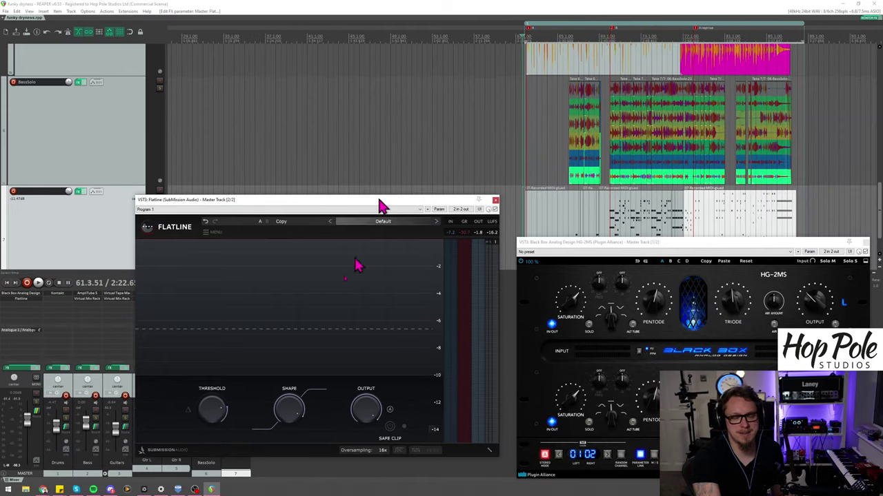
Step: Open the Drums track's Kontakt instrument, audition the kick drum and check the kit's output routing options without changing them
click(69, 295)
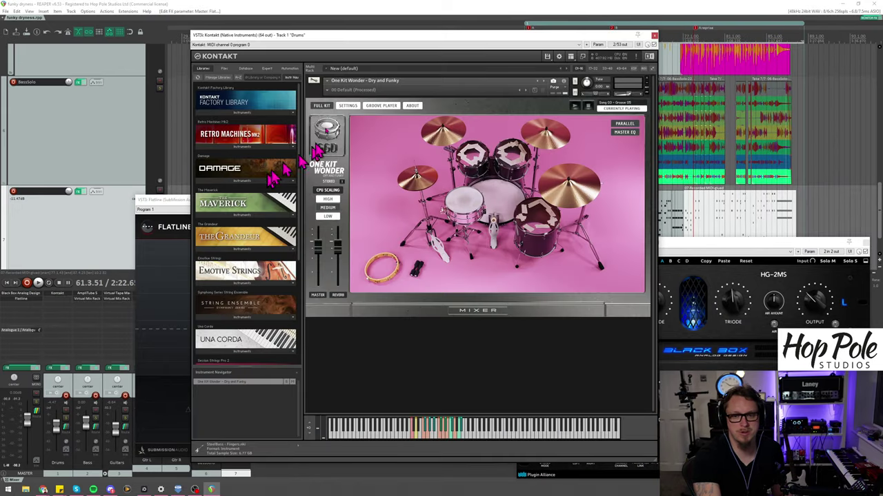
click(459, 201)
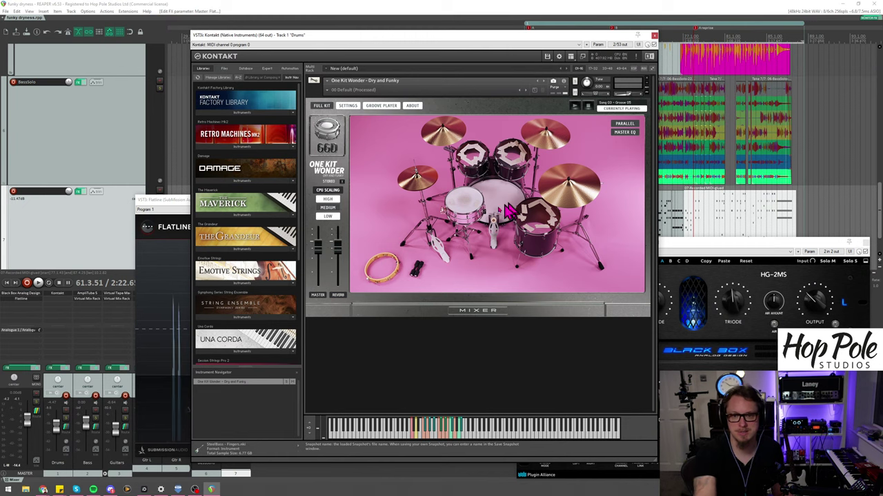
click(330, 181)
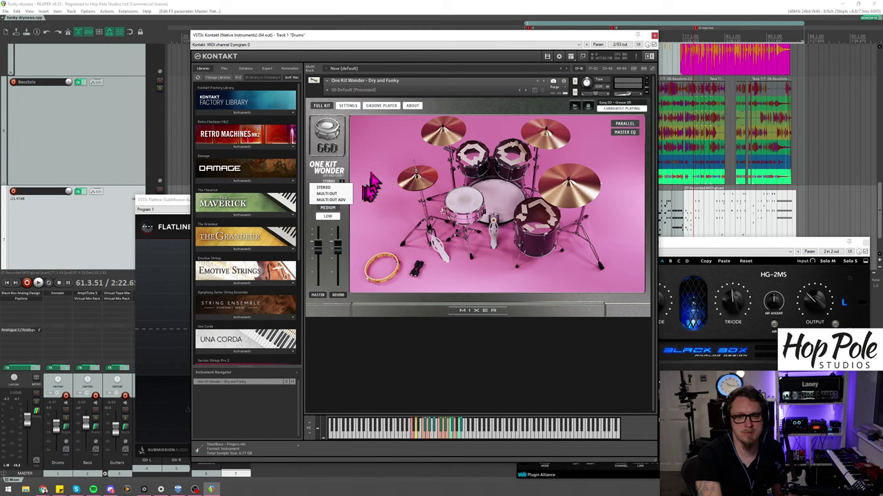
click(372, 201)
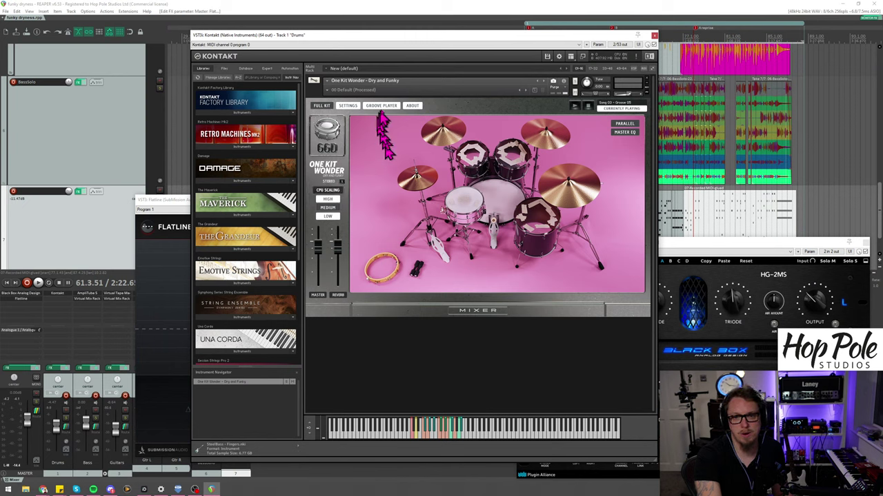
Step: View the About page of the One Kit Wonder drum instrument and return to the full kit view
click(412, 107)
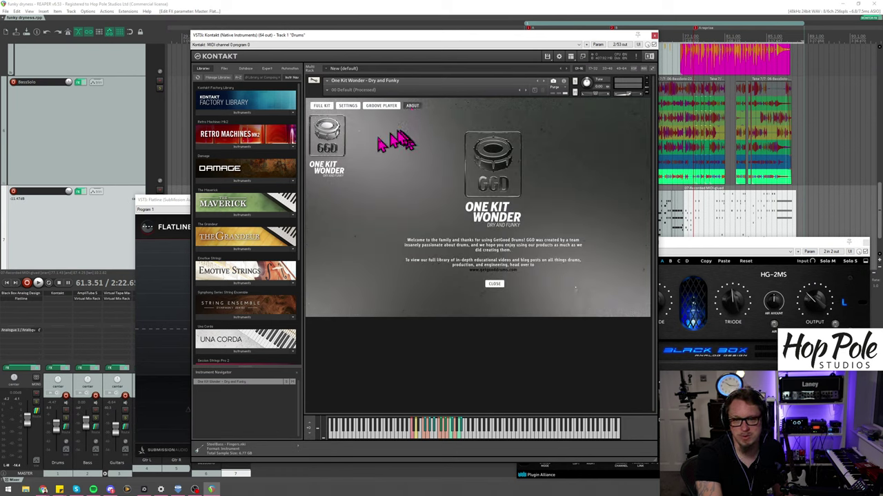
click(324, 108)
click(325, 108)
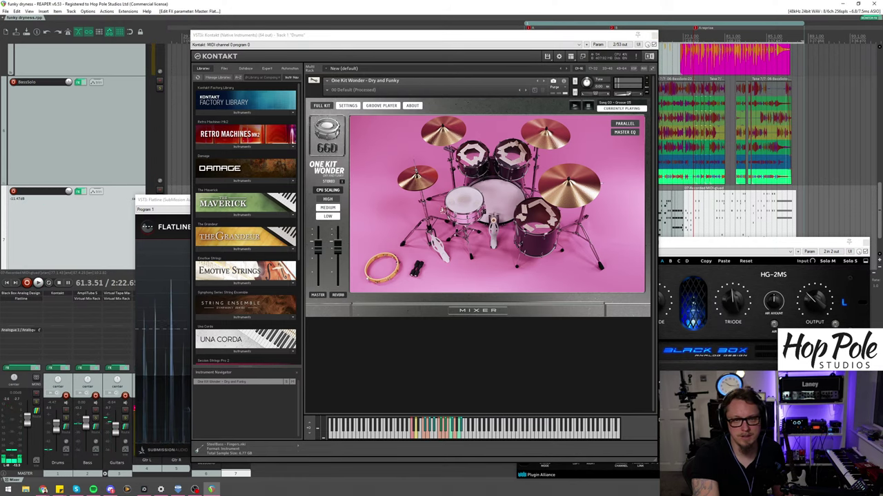
Step: Look through the list of installed Kontakt instrument libraries
click(43, 489)
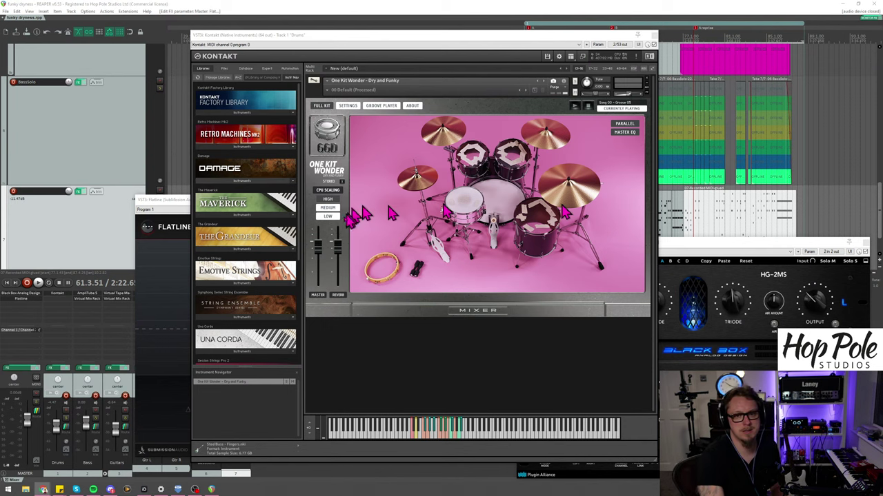
scroll(262, 269, down, 3)
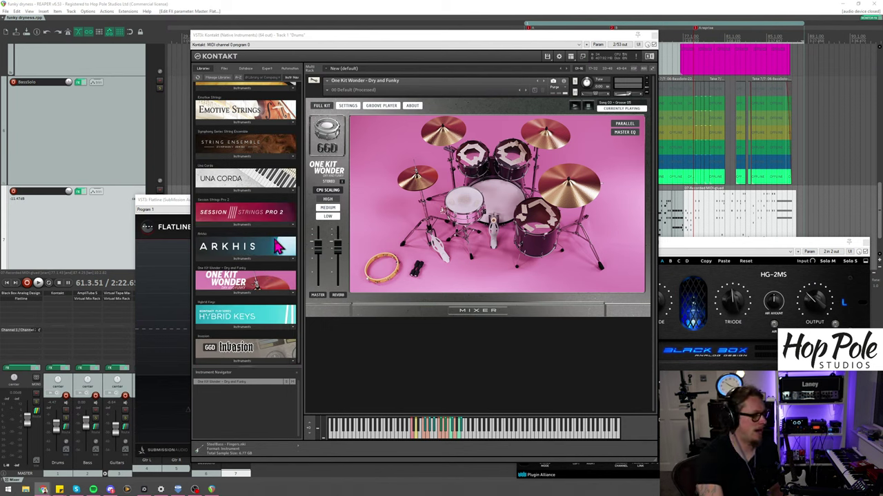
scroll(269, 266, up, 3)
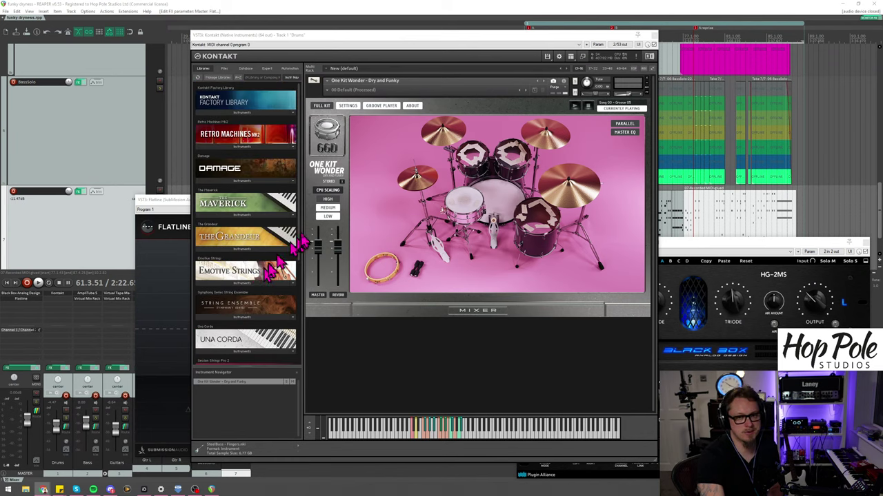
scroll(305, 246, down, 3)
scroll(310, 345, up, 3)
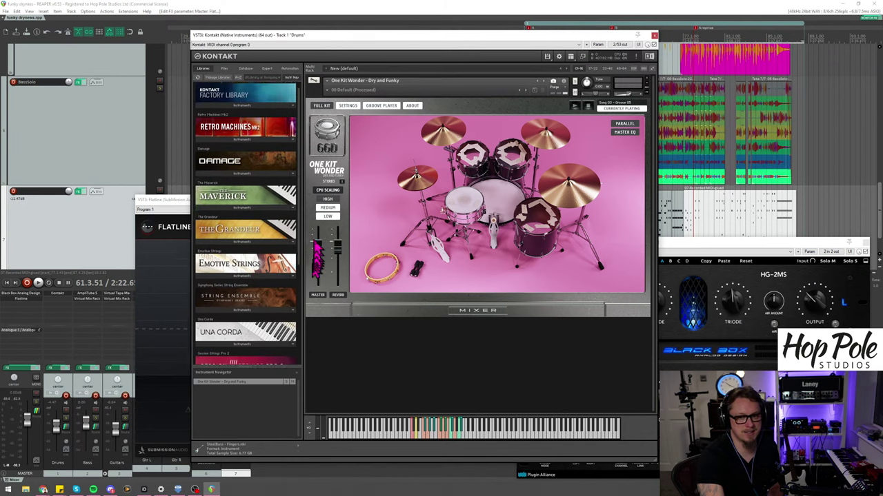